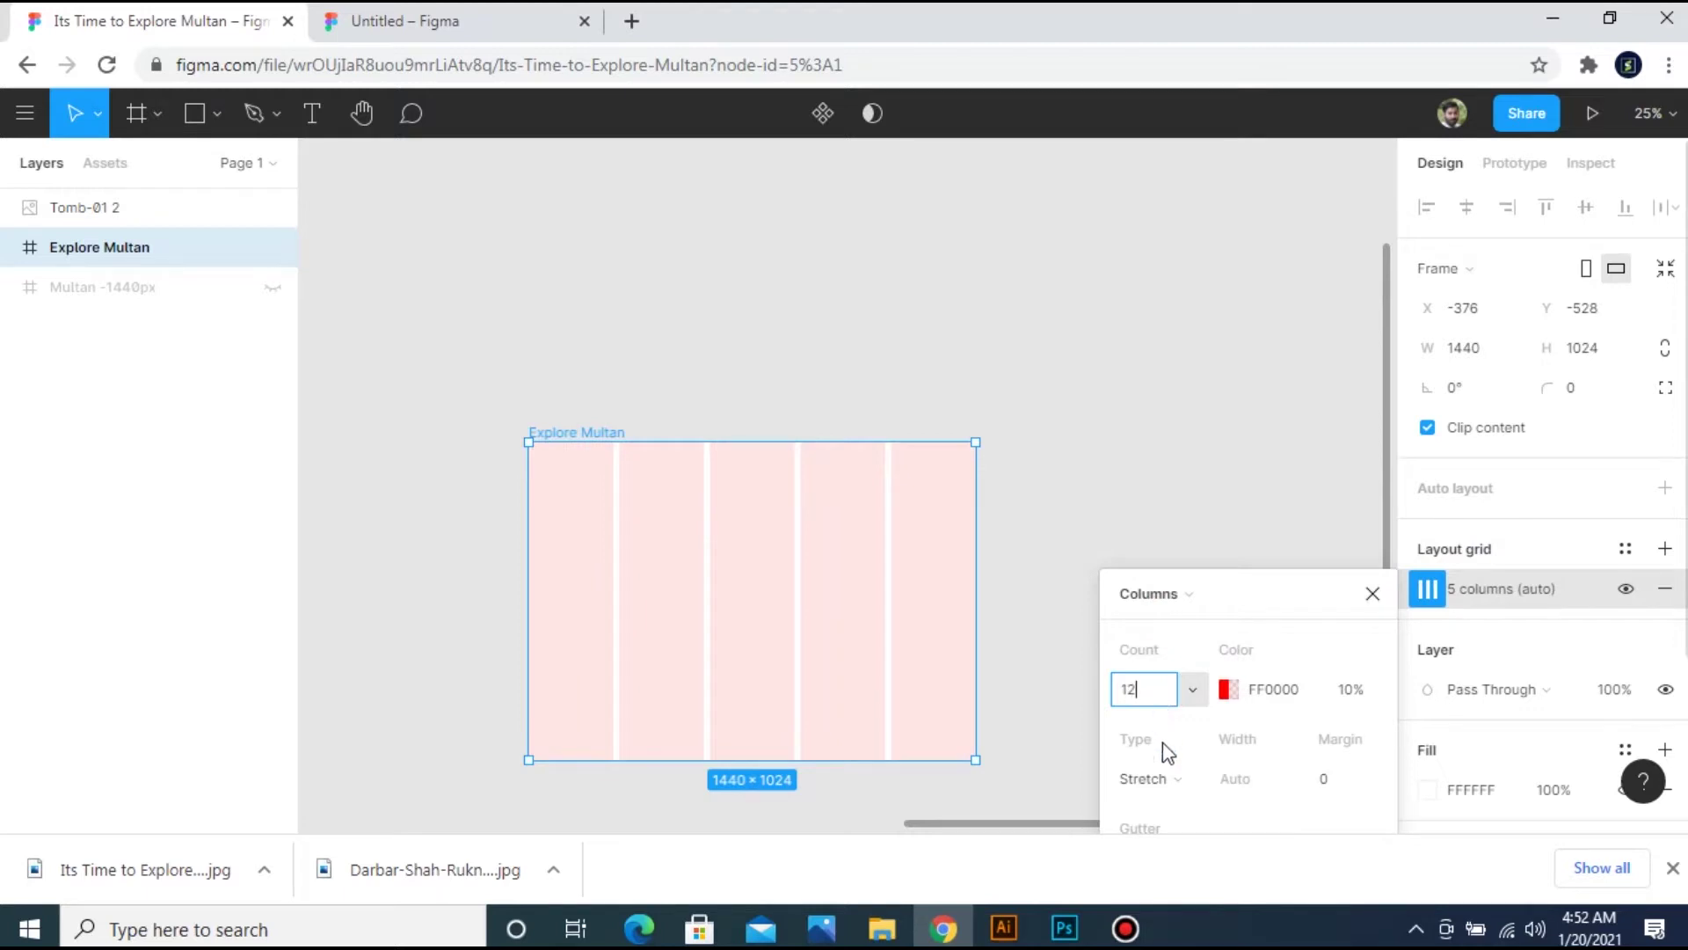
Set the 12-column layout grid of the Explore Multan frame to centered columns with a width of 86.
{"action": "left_click", "coordinate": [1189, 746]}
{"action": "left_click", "coordinate": [1231, 773]}
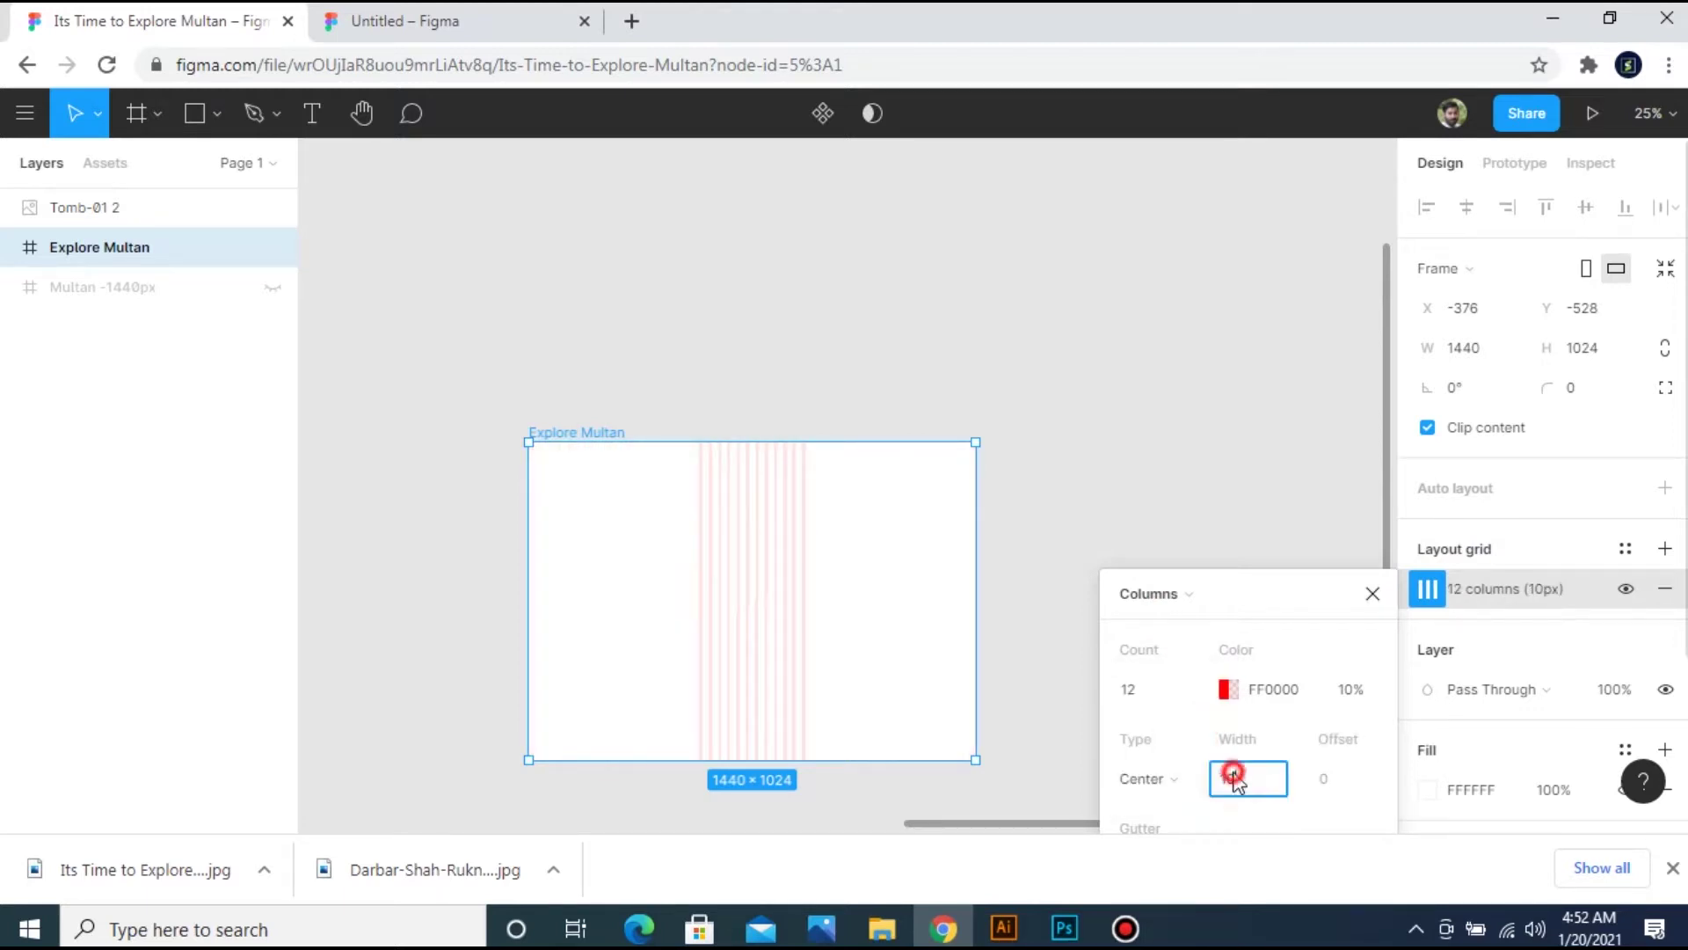
{"action": "type", "text": "86"}
{"action": "key", "text": "Return"}
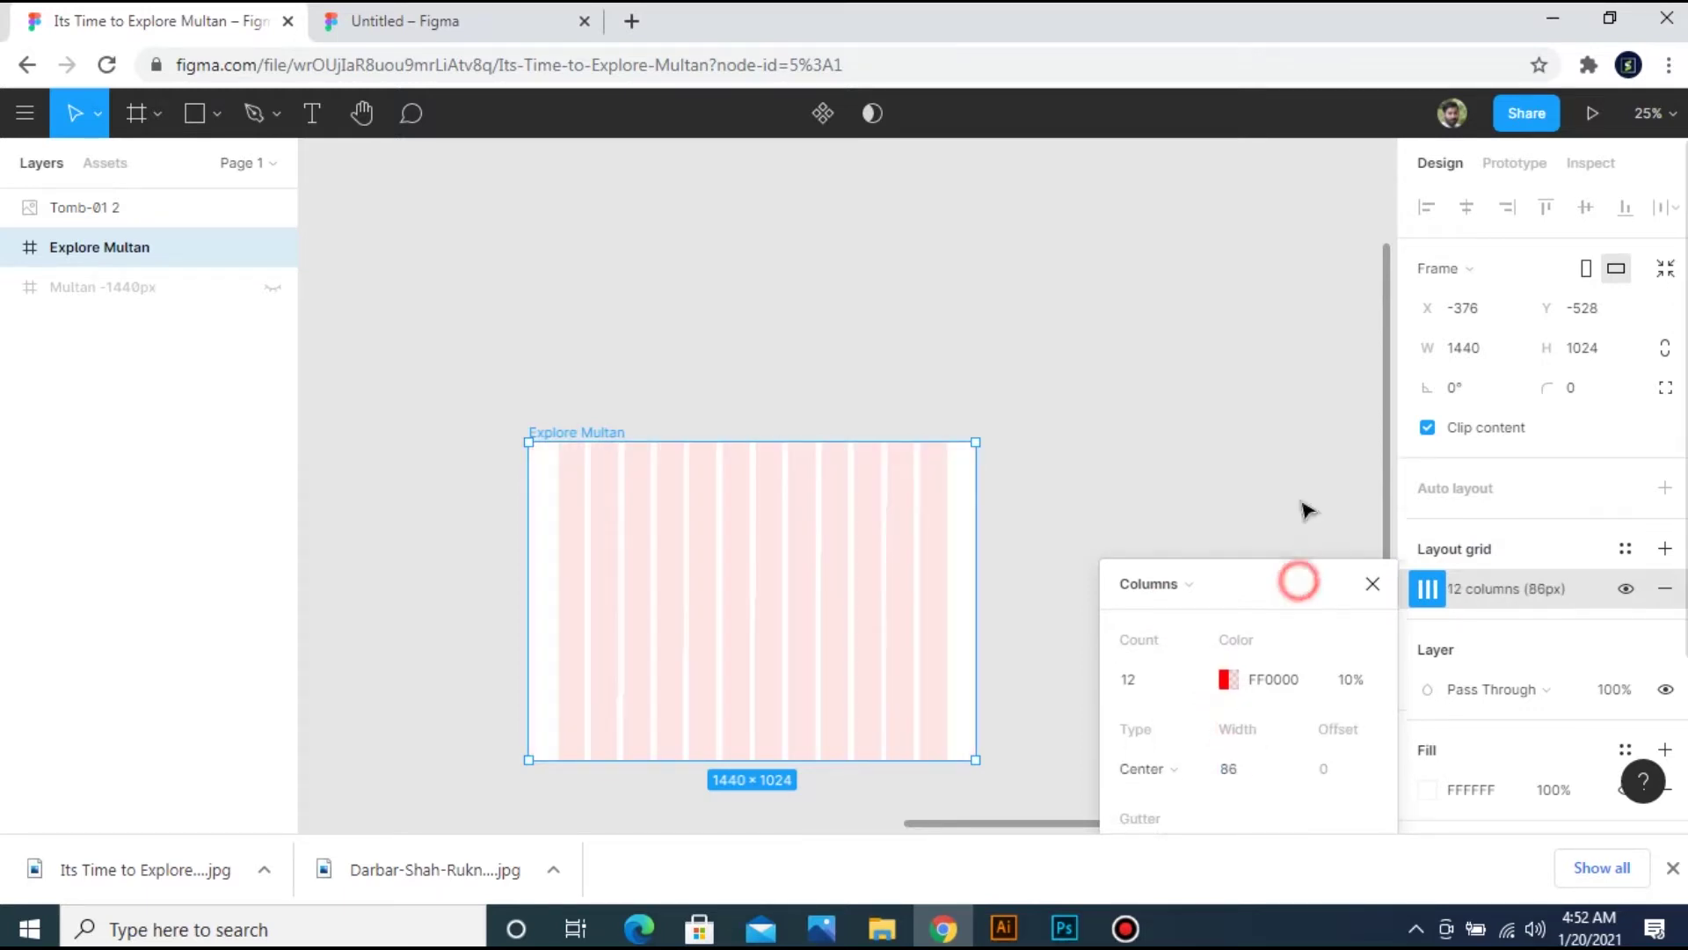
Set the gutter of the Explore Multan column grid to 24 and close the grid settings.
{"action": "left_click_drag", "start_coordinate": [1296, 579], "coordinate": [1296, 446]}
{"action": "left_click", "coordinate": [1143, 730]}
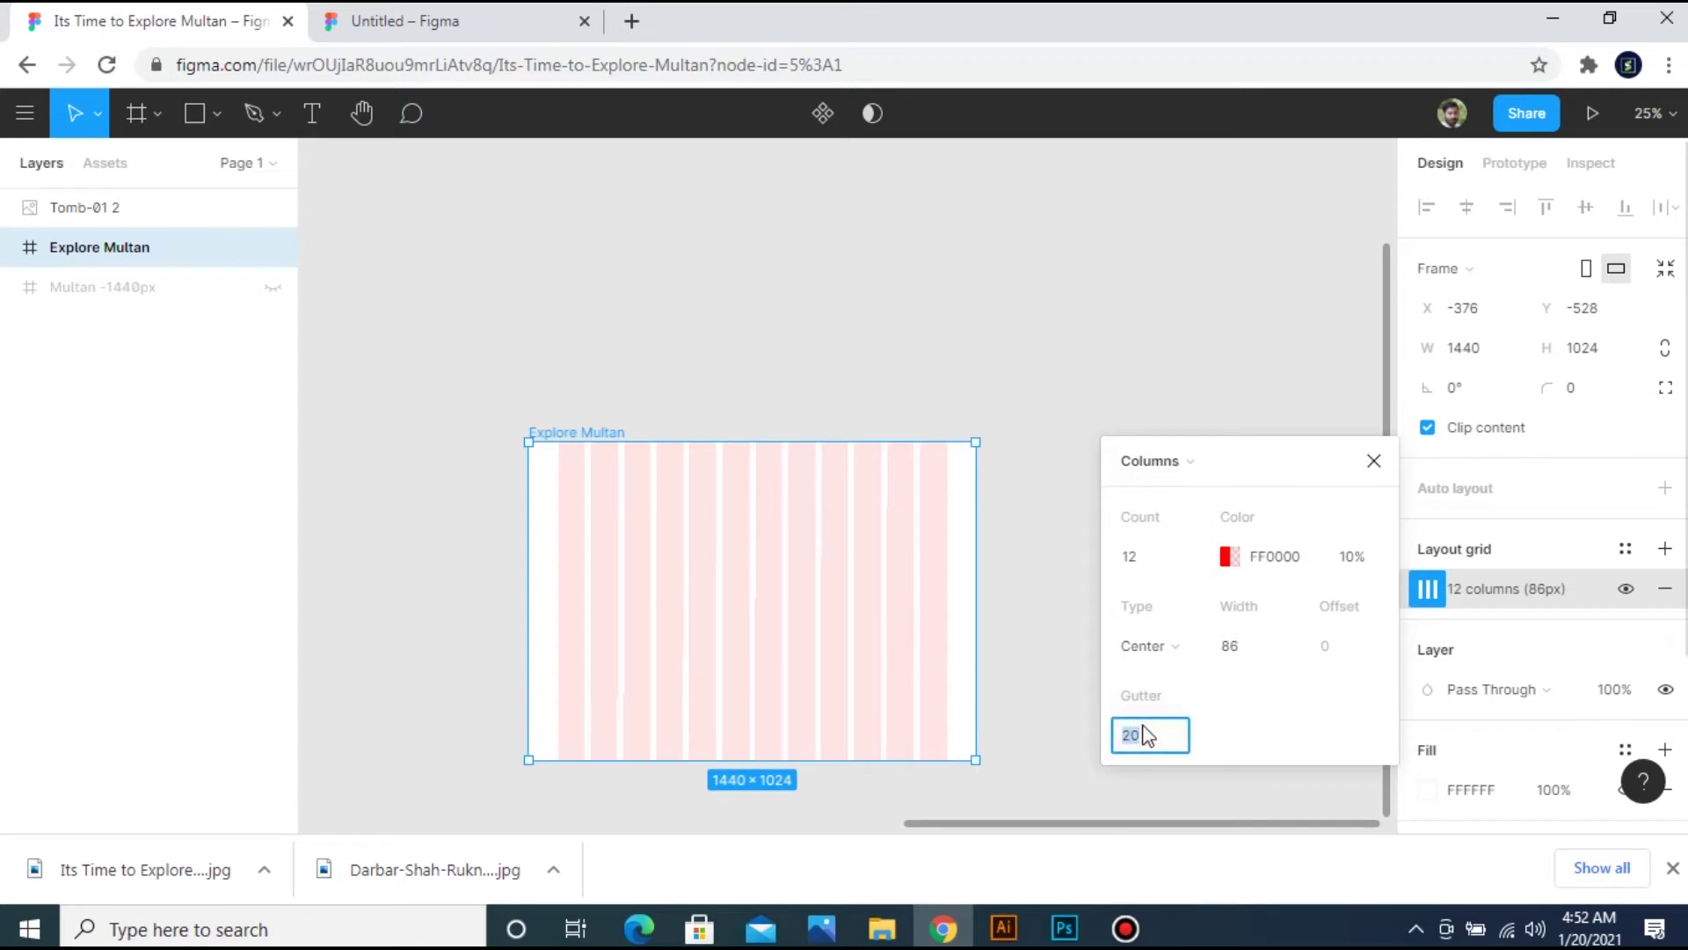
{"action": "left_click", "coordinate": [1145, 735]}
{"action": "type", "text": "24"}
{"action": "key", "text": "Return"}
{"action": "left_click", "coordinate": [1367, 461]}
{"action": "left_click", "coordinate": [653, 354]}
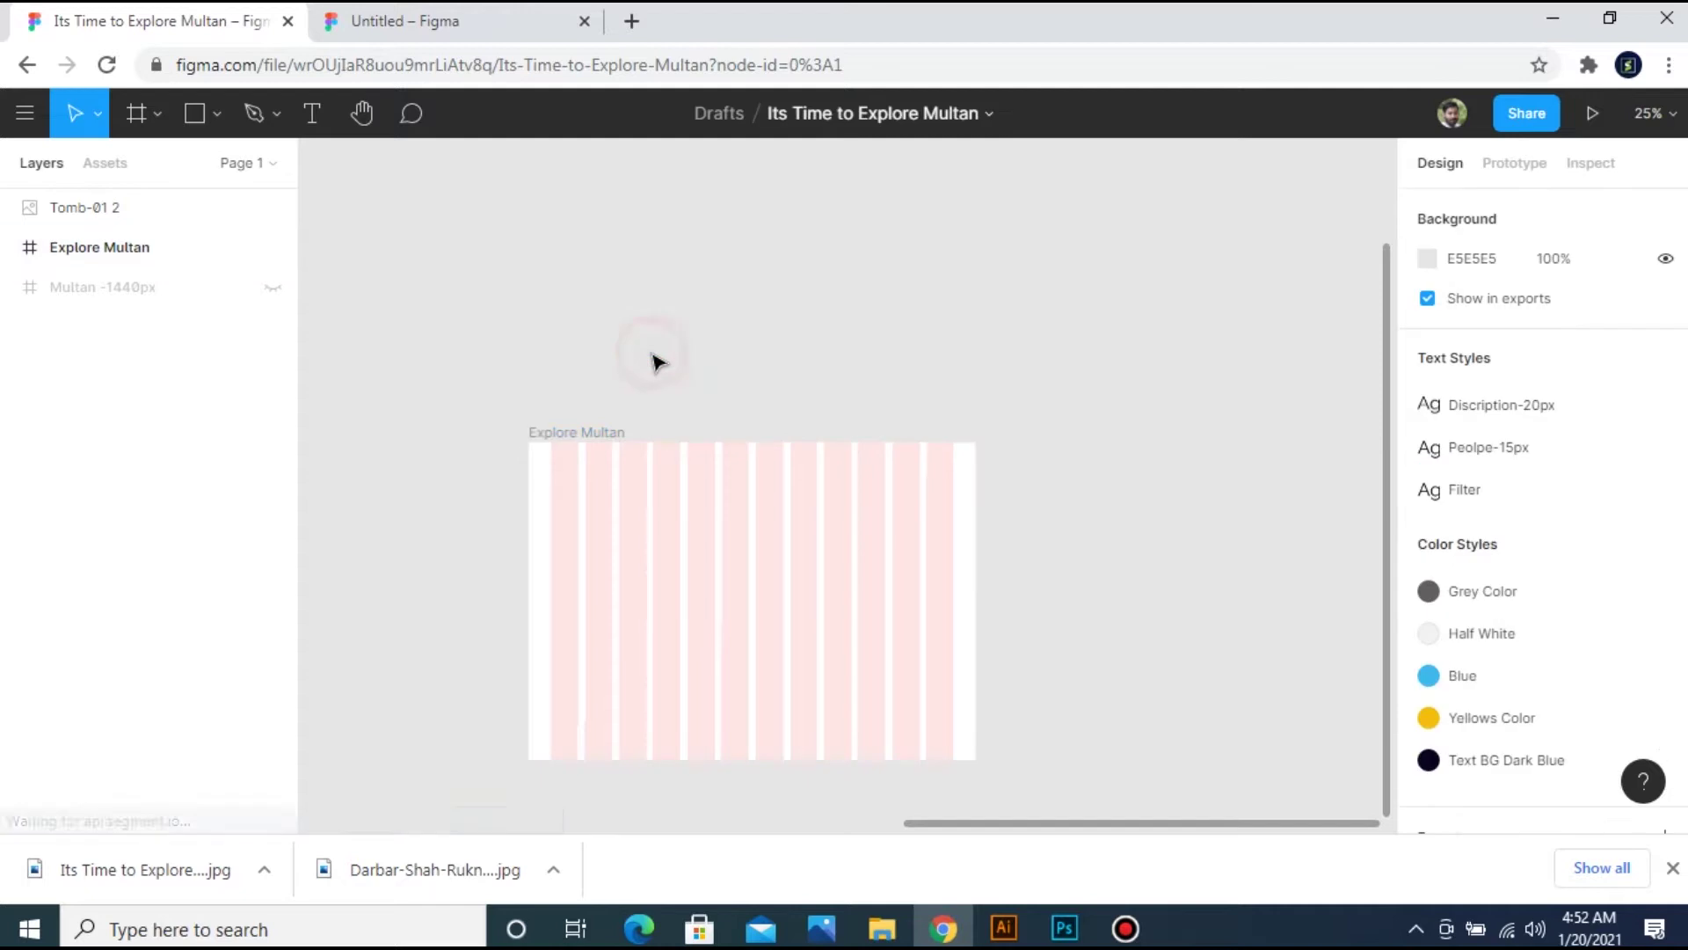
Load the Multan logo and Darbar-Shah-Rukne-din-Multan image files for placement on the canvas.
{"action": "key", "text": "ctrl+minus"}
{"action": "key", "text": "ctrl+minus"}
{"action": "key", "text": "ctrl+plus"}
{"action": "left_click", "coordinate": [188, 113]}
{"action": "left_click", "coordinate": [158, 113]}
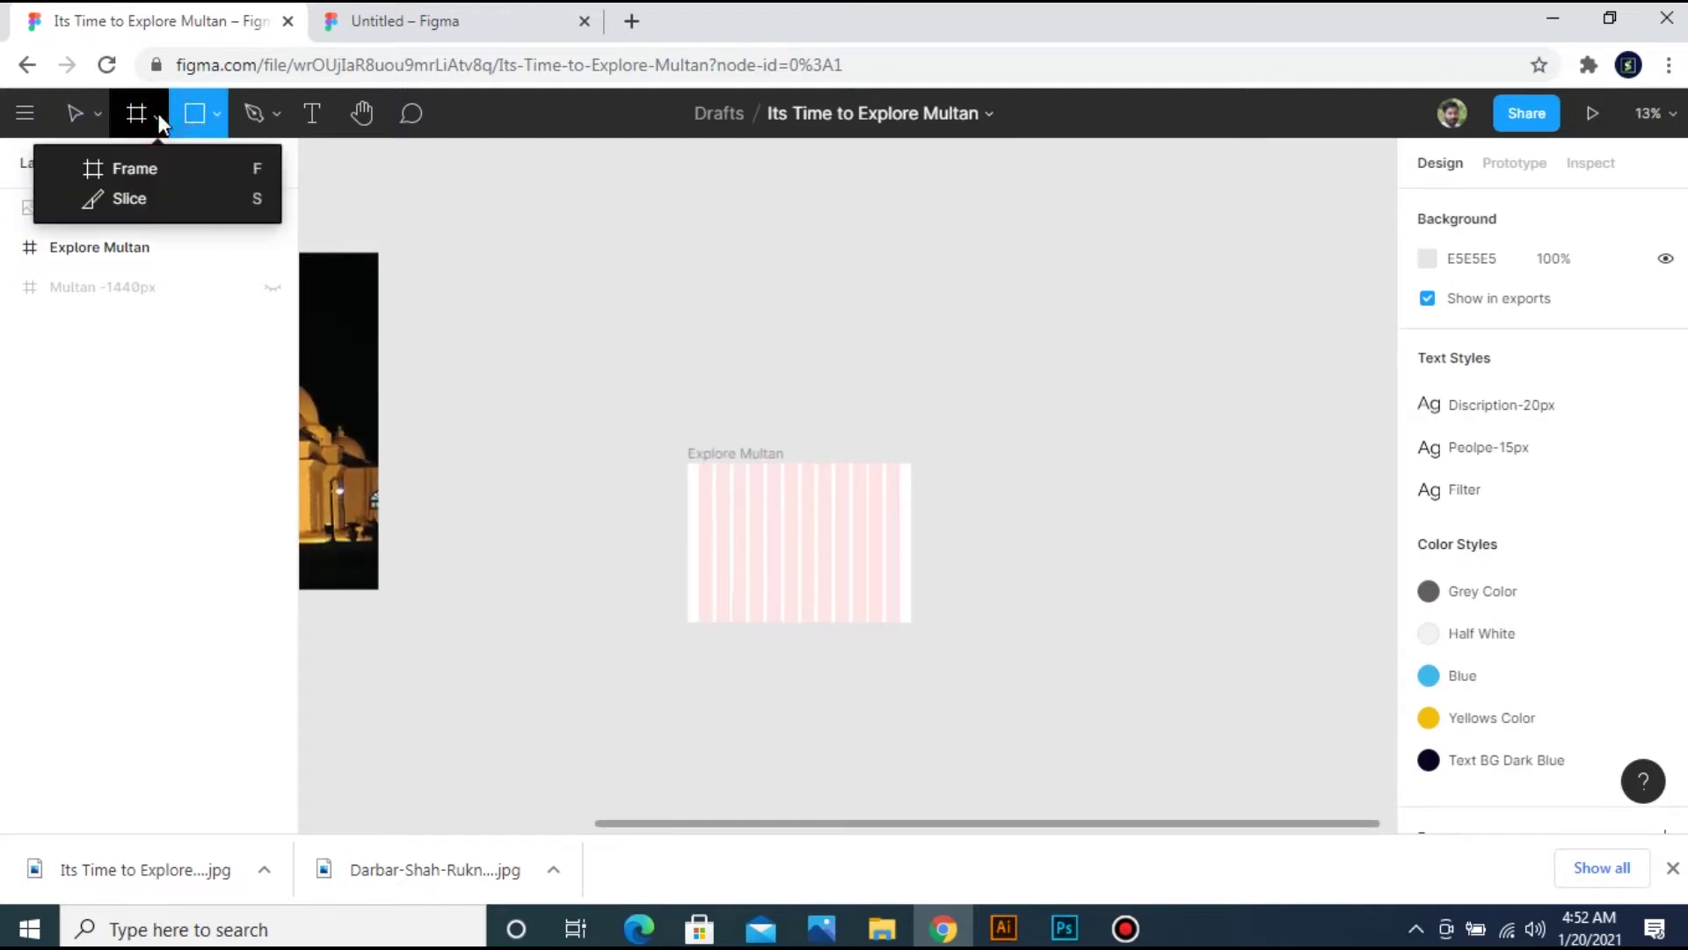
{"action": "left_click", "coordinate": [225, 115]}
{"action": "left_click", "coordinate": [220, 112]}
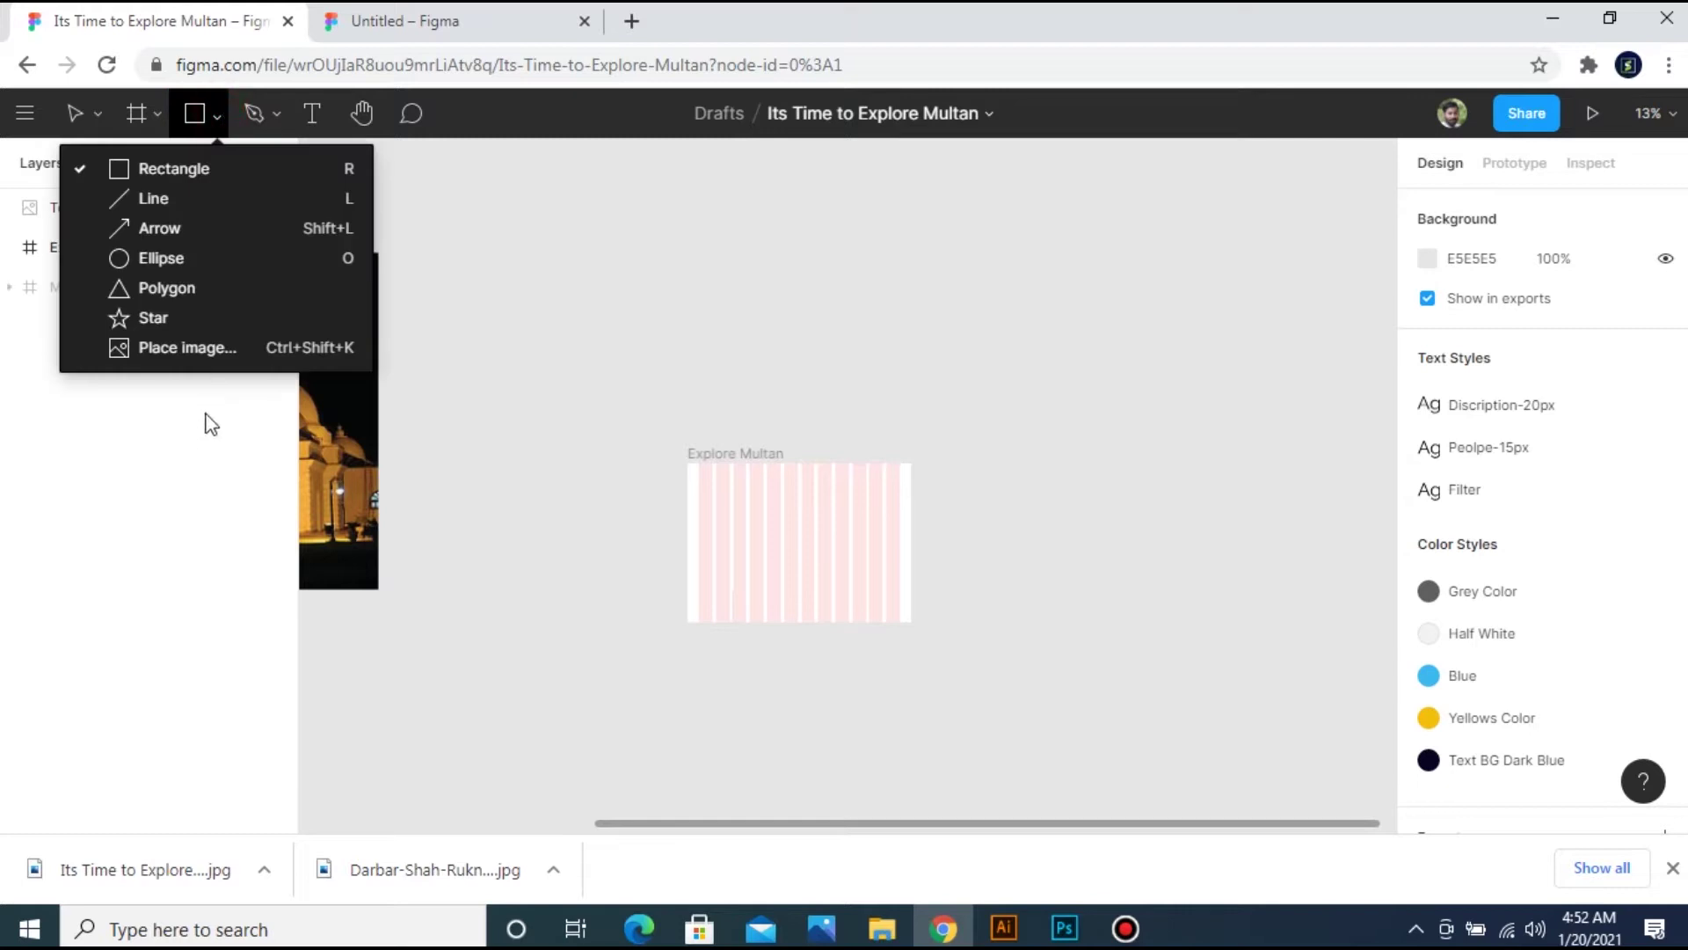
{"action": "left_click", "coordinate": [254, 356]}
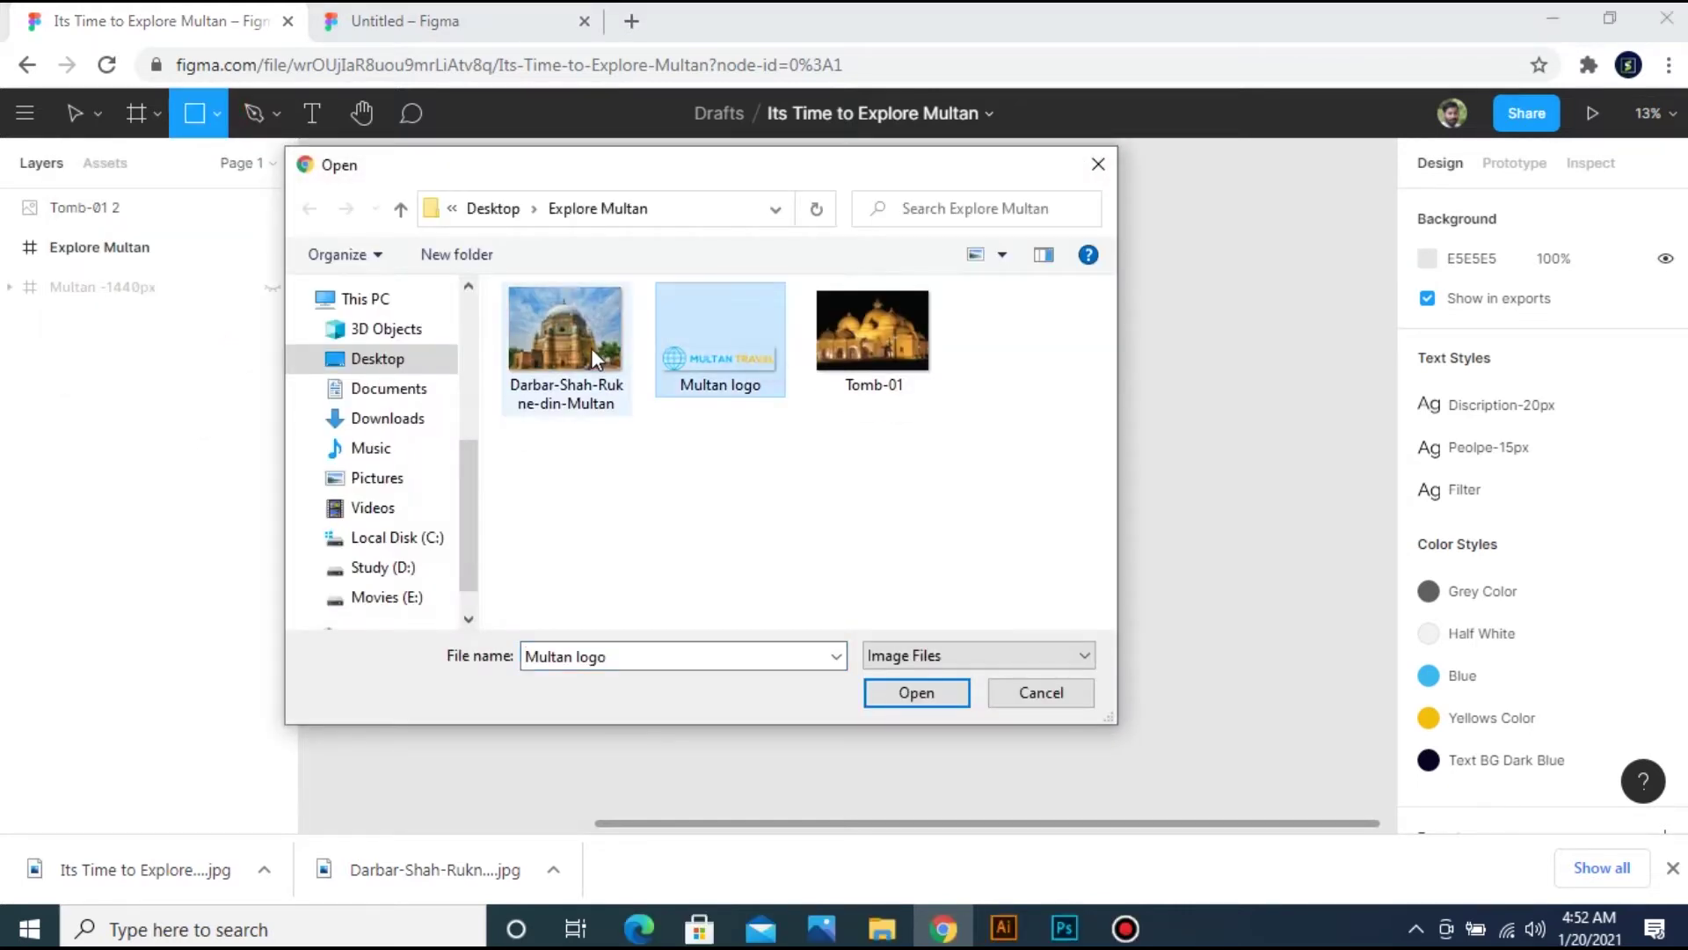
{"action": "left_click", "coordinate": [591, 350], "text": "ctrl"}
{"action": "left_click", "coordinate": [915, 691]}
Place the Multan logo inside the Explore Multan frame and the shrine photo on the canvas beside it.
{"action": "scroll", "coordinate": [914, 459], "scroll_direction": "down", "scroll_amount": 5}
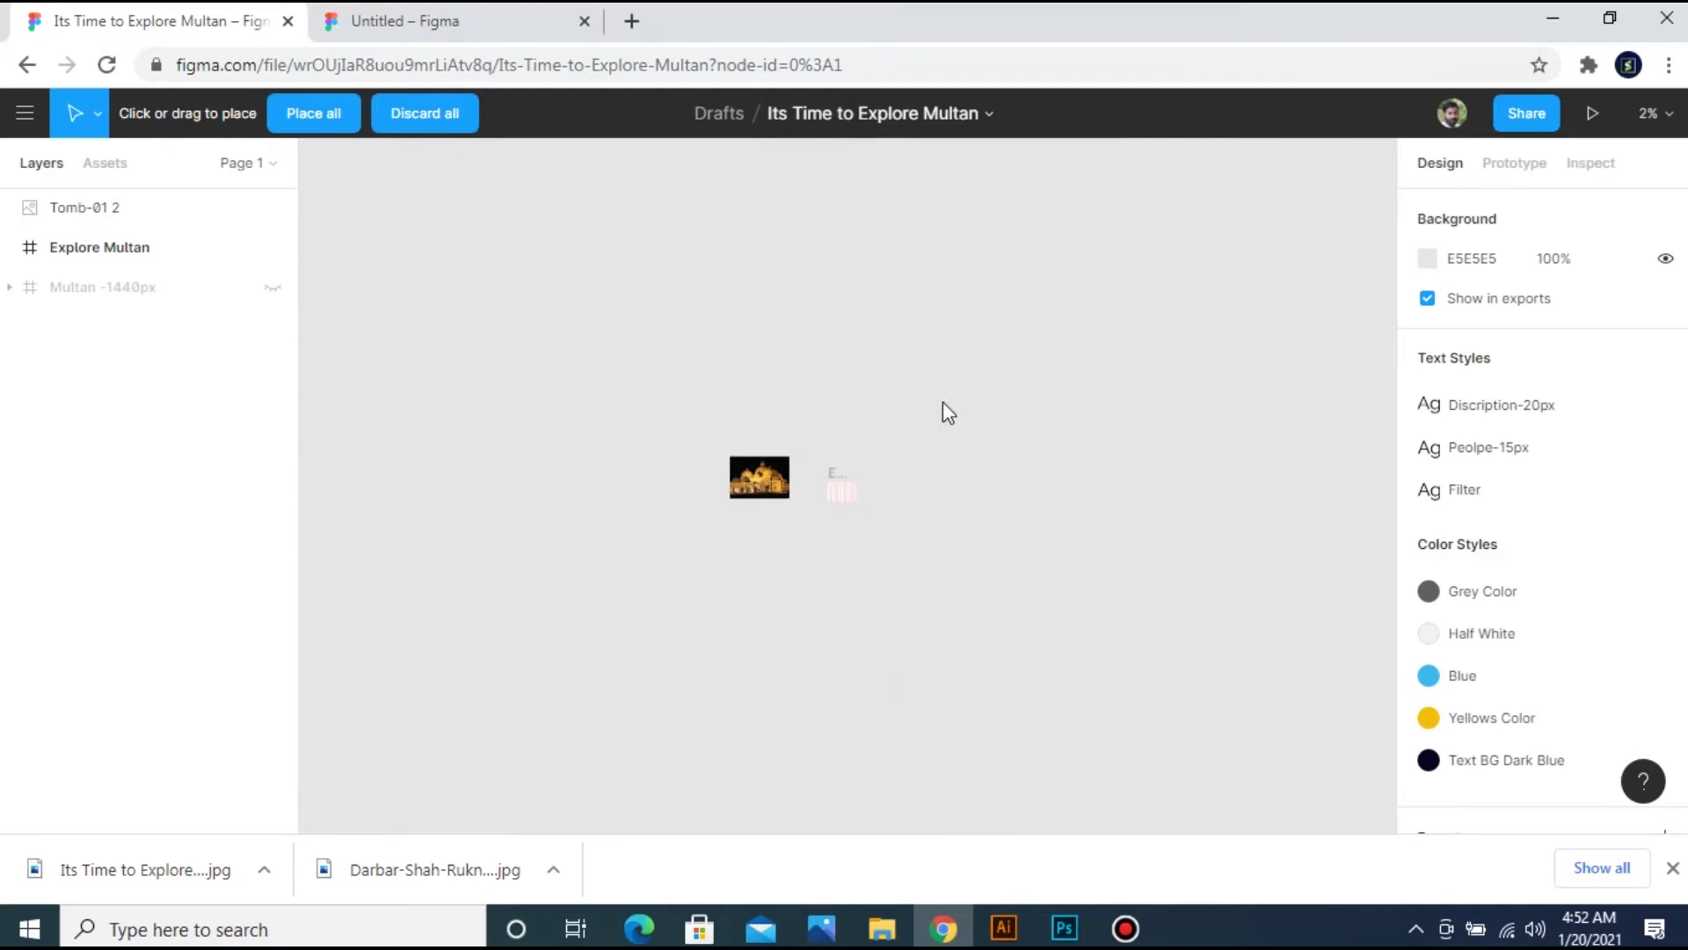
{"action": "left_click", "coordinate": [846, 497]}
{"action": "left_click", "coordinate": [864, 486]}
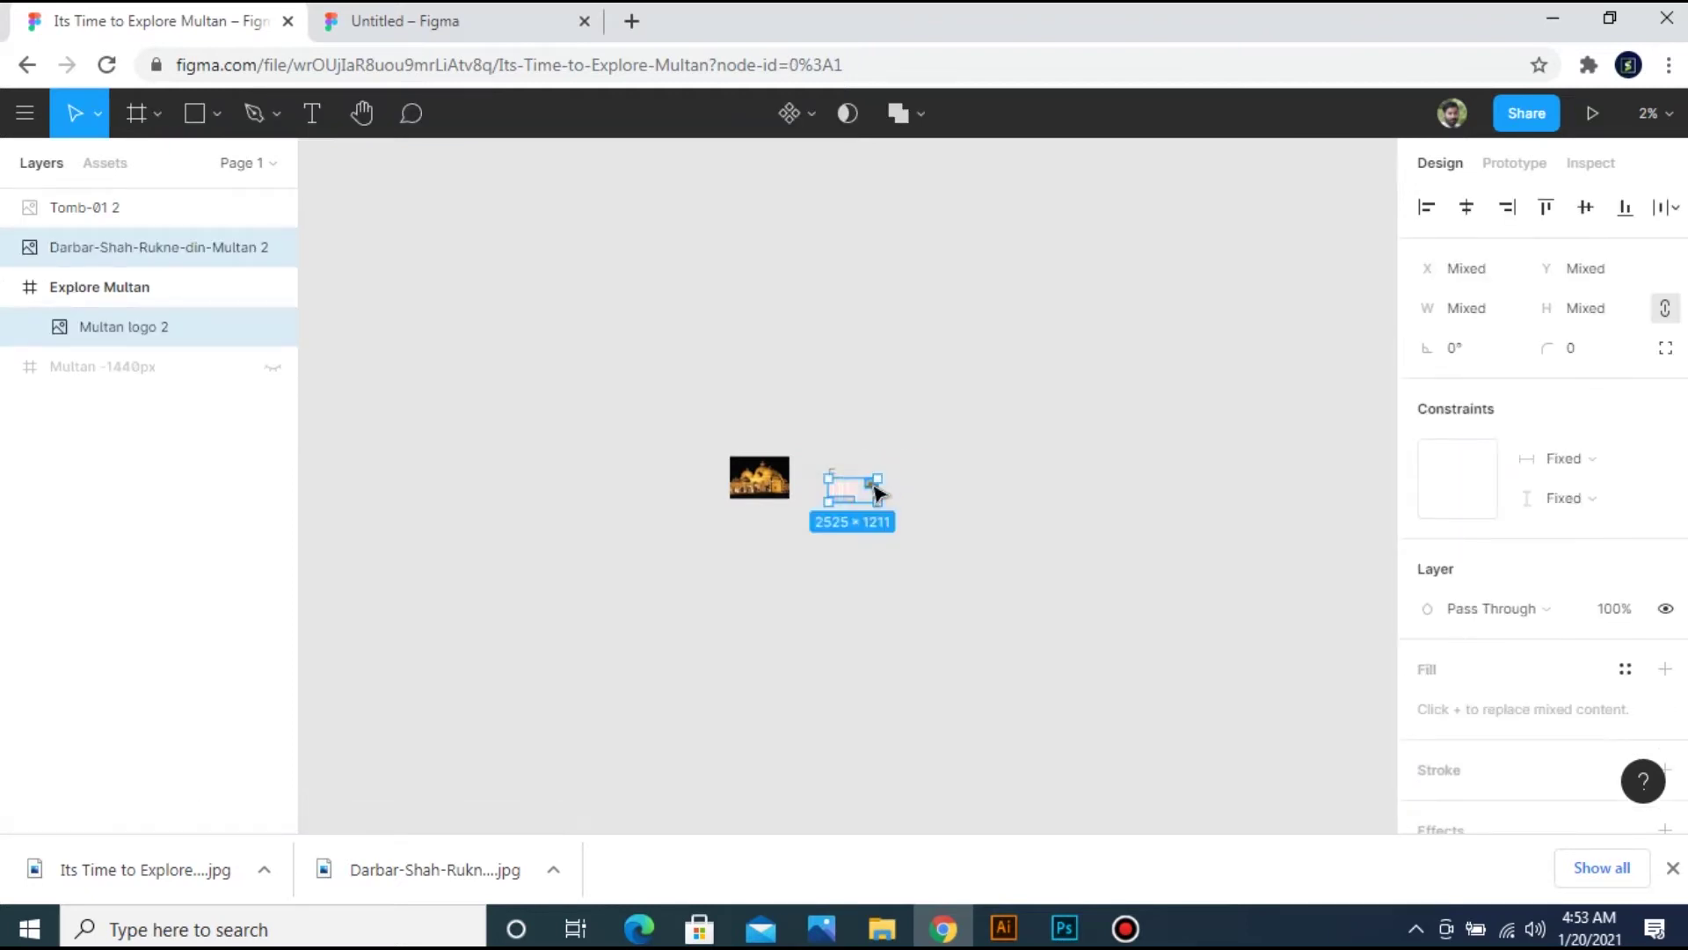
{"action": "key", "text": "shift+2"}
{"action": "left_click", "coordinate": [431, 640]}
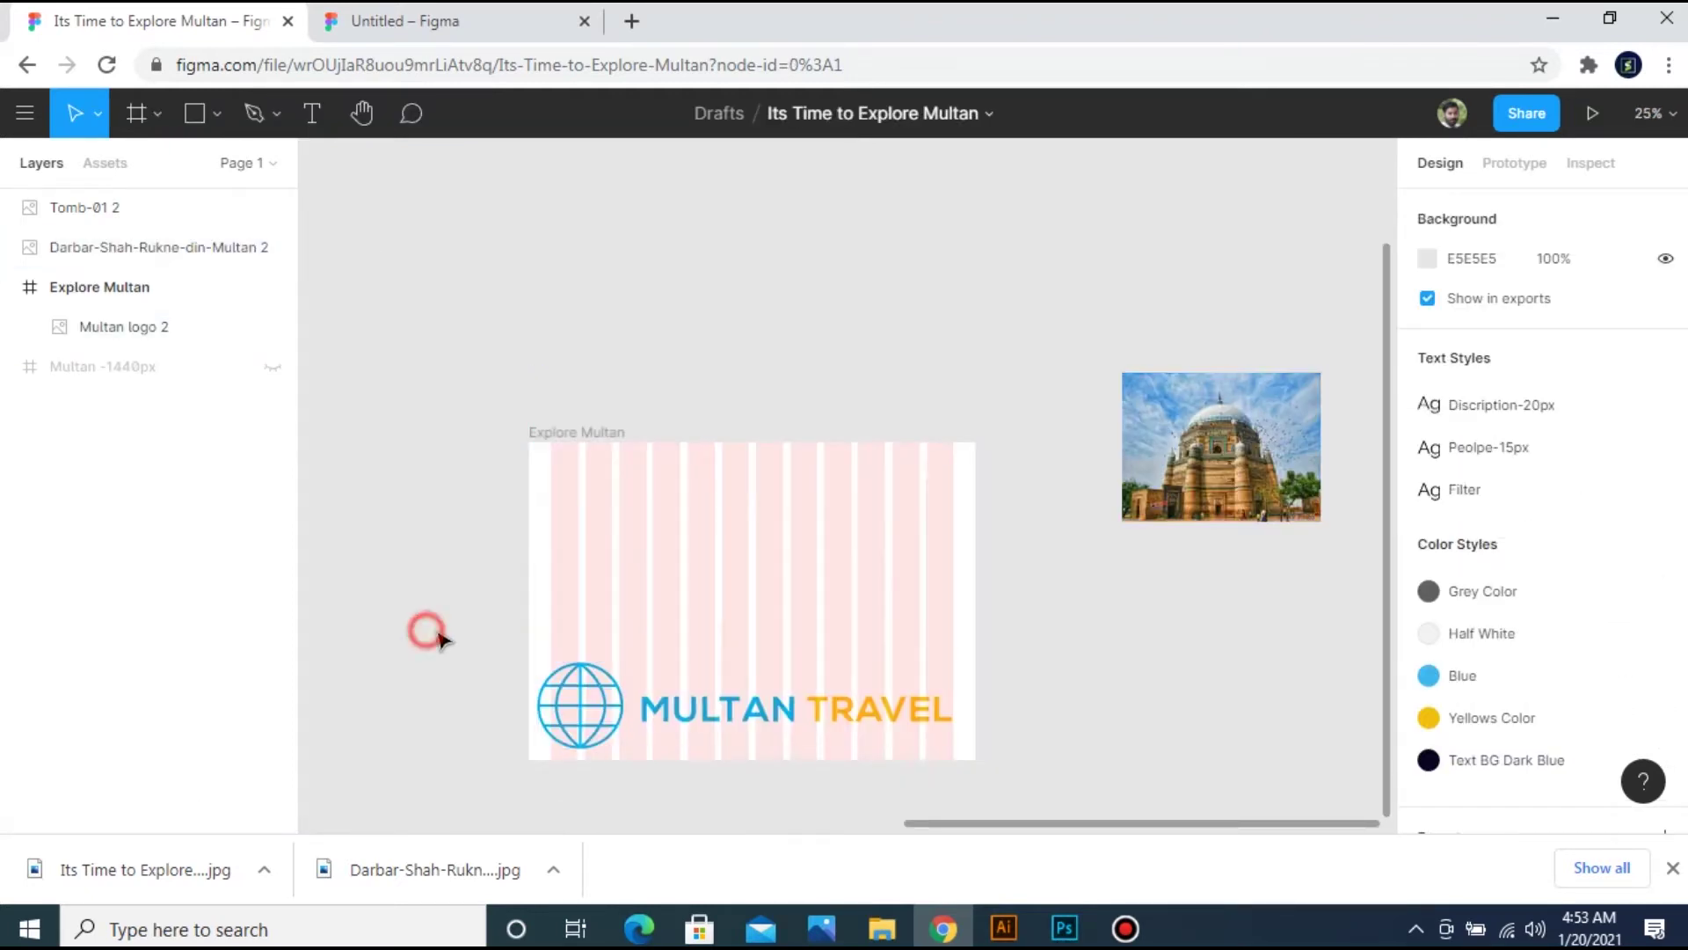
Resize the Multan logo proportionally to a height of 35.
{"action": "left_click", "coordinate": [580, 708]}
{"action": "left_click", "coordinate": [1473, 315]}
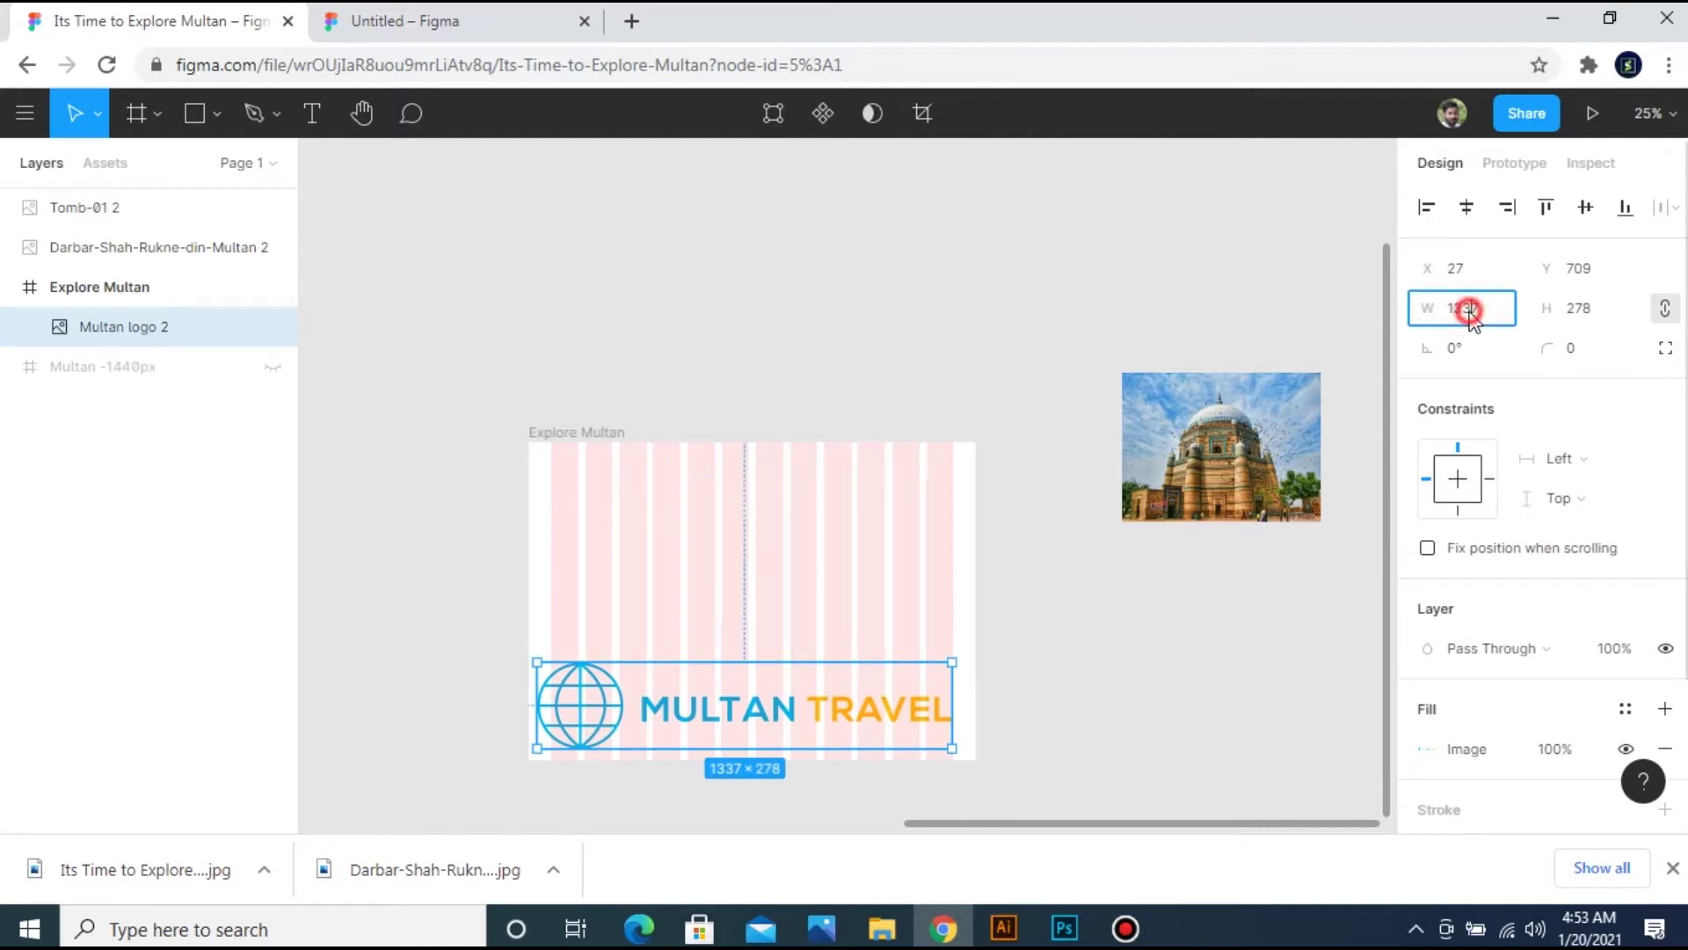
{"action": "left_click", "coordinate": [1585, 309]}
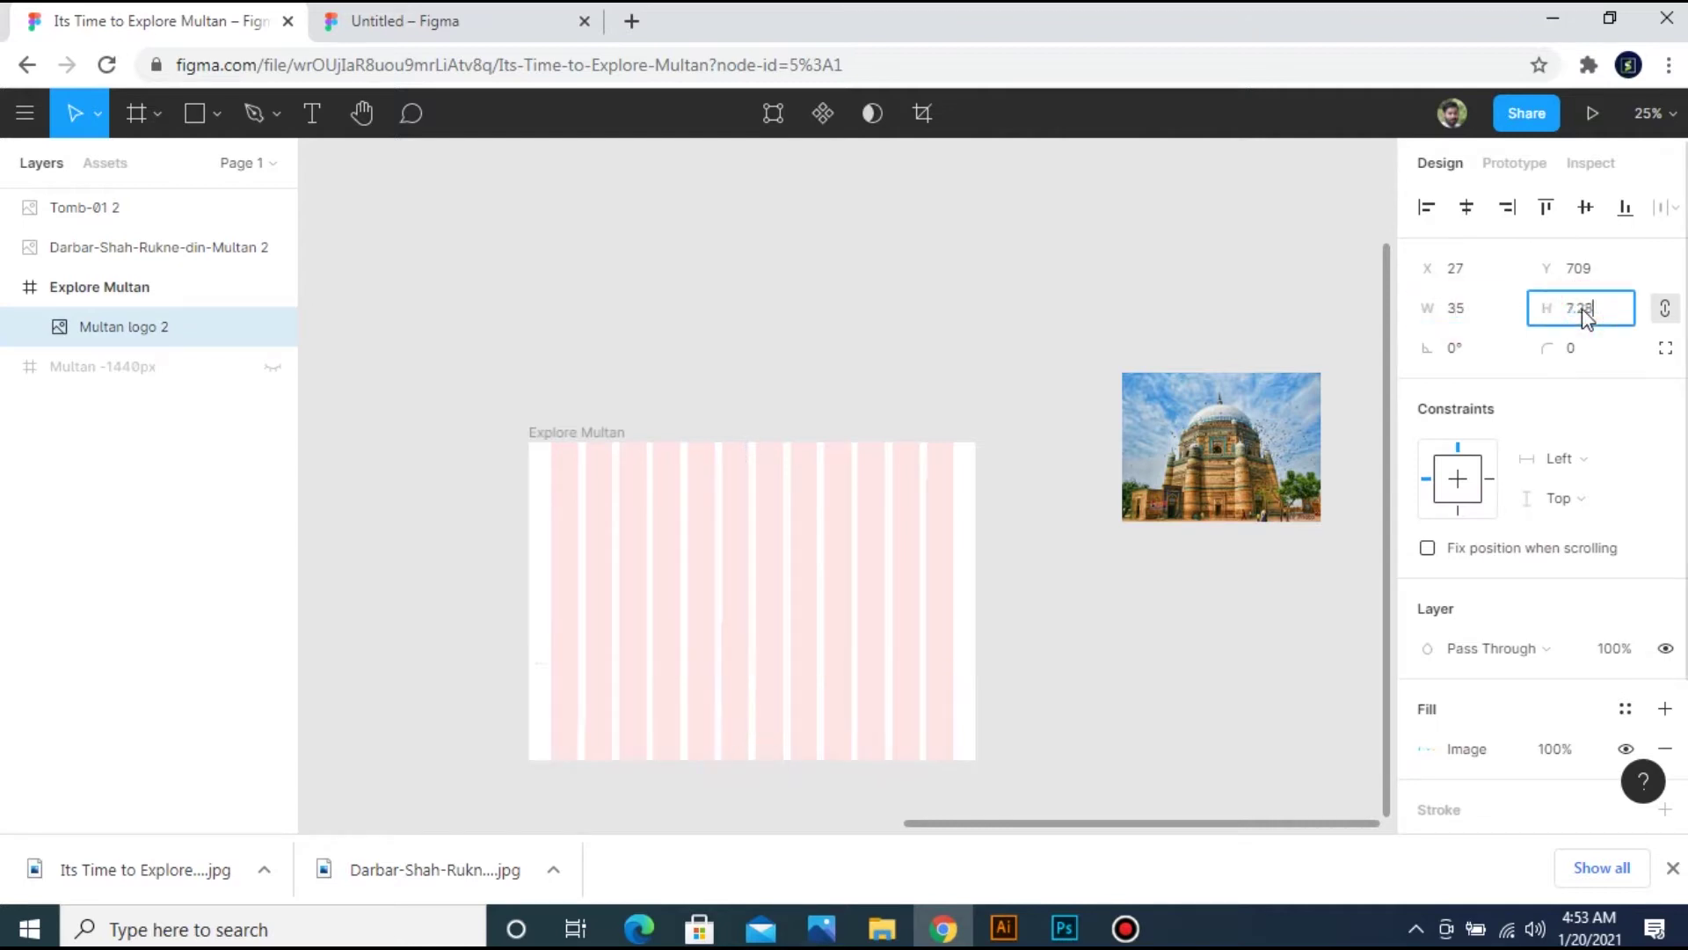
{"action": "type", "text": "35"}
{"action": "key", "text": "Return"}
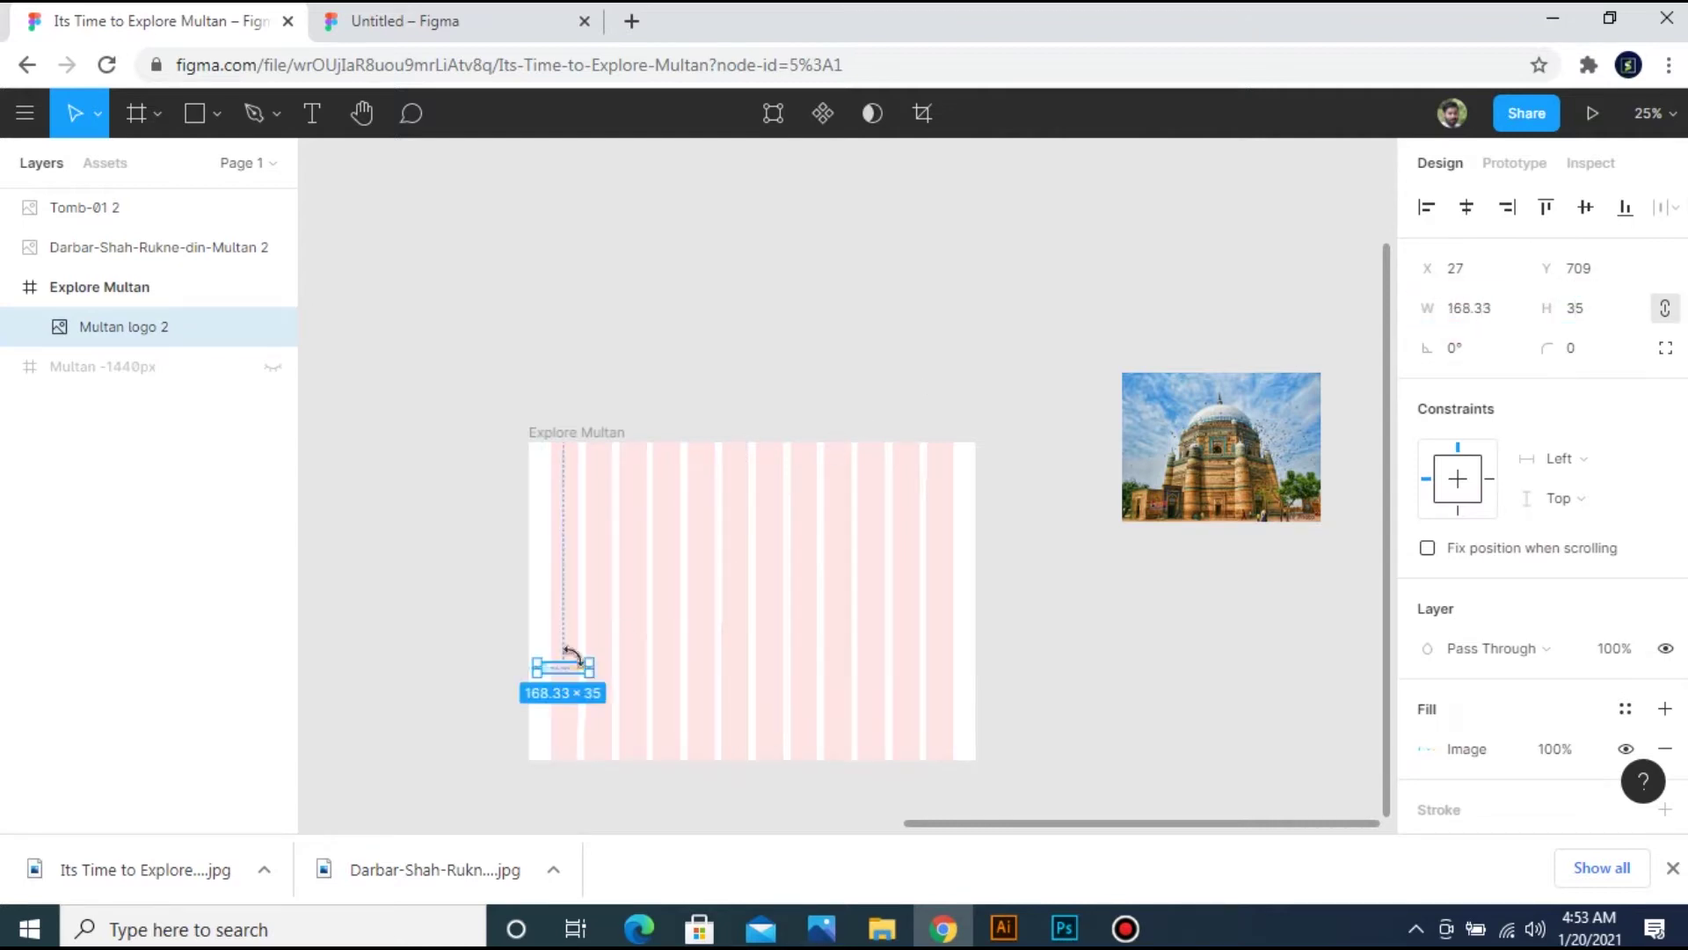
Move the Multan logo to the top of the Explore Multan frame, aligned with the first grid column's left edge.
{"action": "key", "text": "ctrl+plus"}
{"action": "left_click_drag", "start_coordinate": [1389, 571], "coordinate": [1387, 700]}
{"action": "left_click_drag", "start_coordinate": [1033, 826], "coordinate": [1161, 823]}
{"action": "scroll", "coordinate": [1390, 709], "scroll_direction": "up", "scroll_amount": 1}
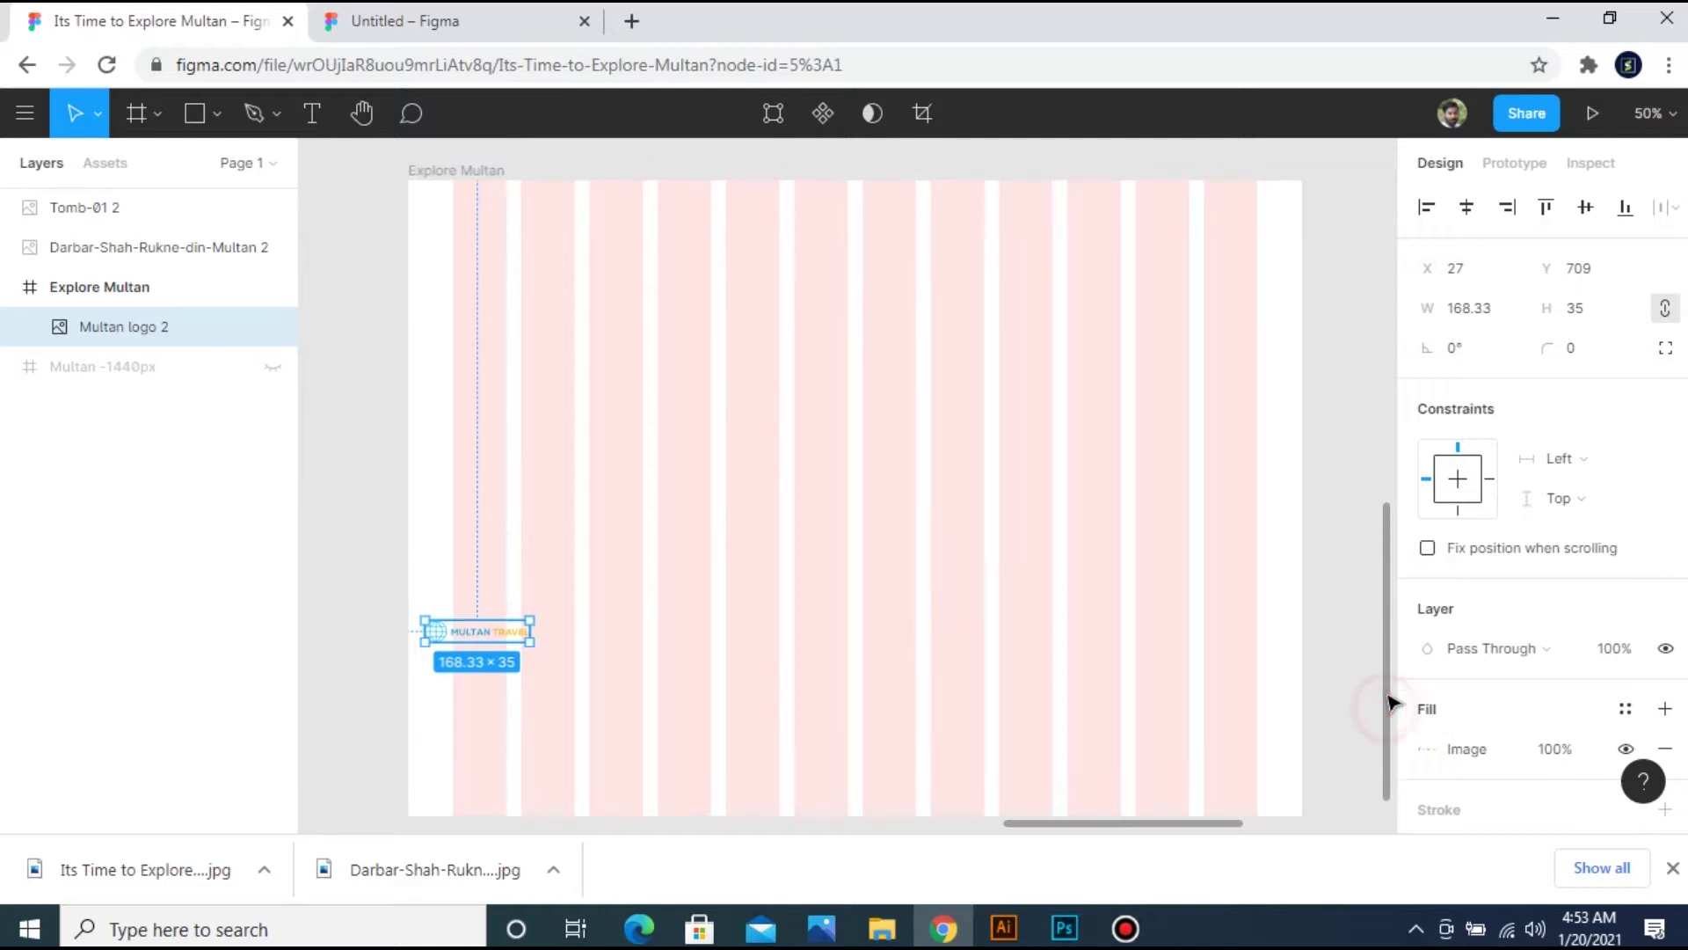
{"action": "left_click", "coordinate": [488, 631]}
{"action": "mouse_move", "coordinate": [554, 231]}
{"action": "left_mouse_down"}
{"action": "mouse_move", "coordinate": [546, 211]}
{"action": "mouse_move", "coordinate": [526, 215]}
{"action": "left_mouse_up"}
{"action": "left_click", "coordinate": [664, 332]}
Add a "Home" text in the Explore Multan frame, detach its text style and set its font size to 20.
{"action": "key", "text": "t"}
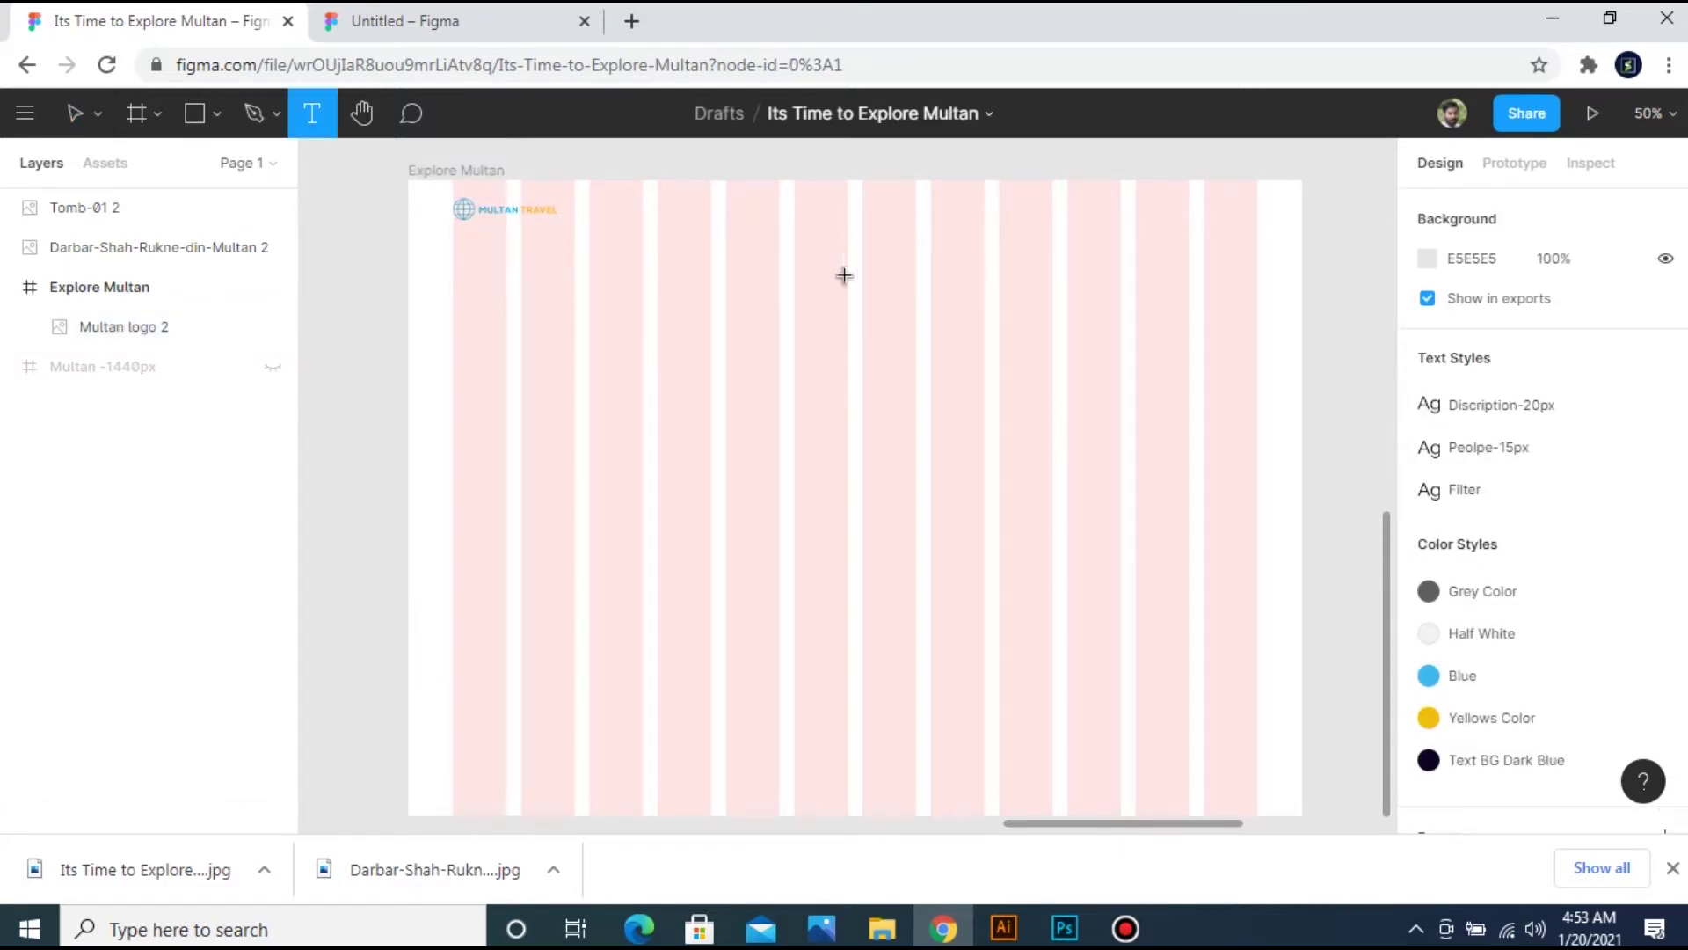
{"action": "left_click", "coordinate": [804, 282]}
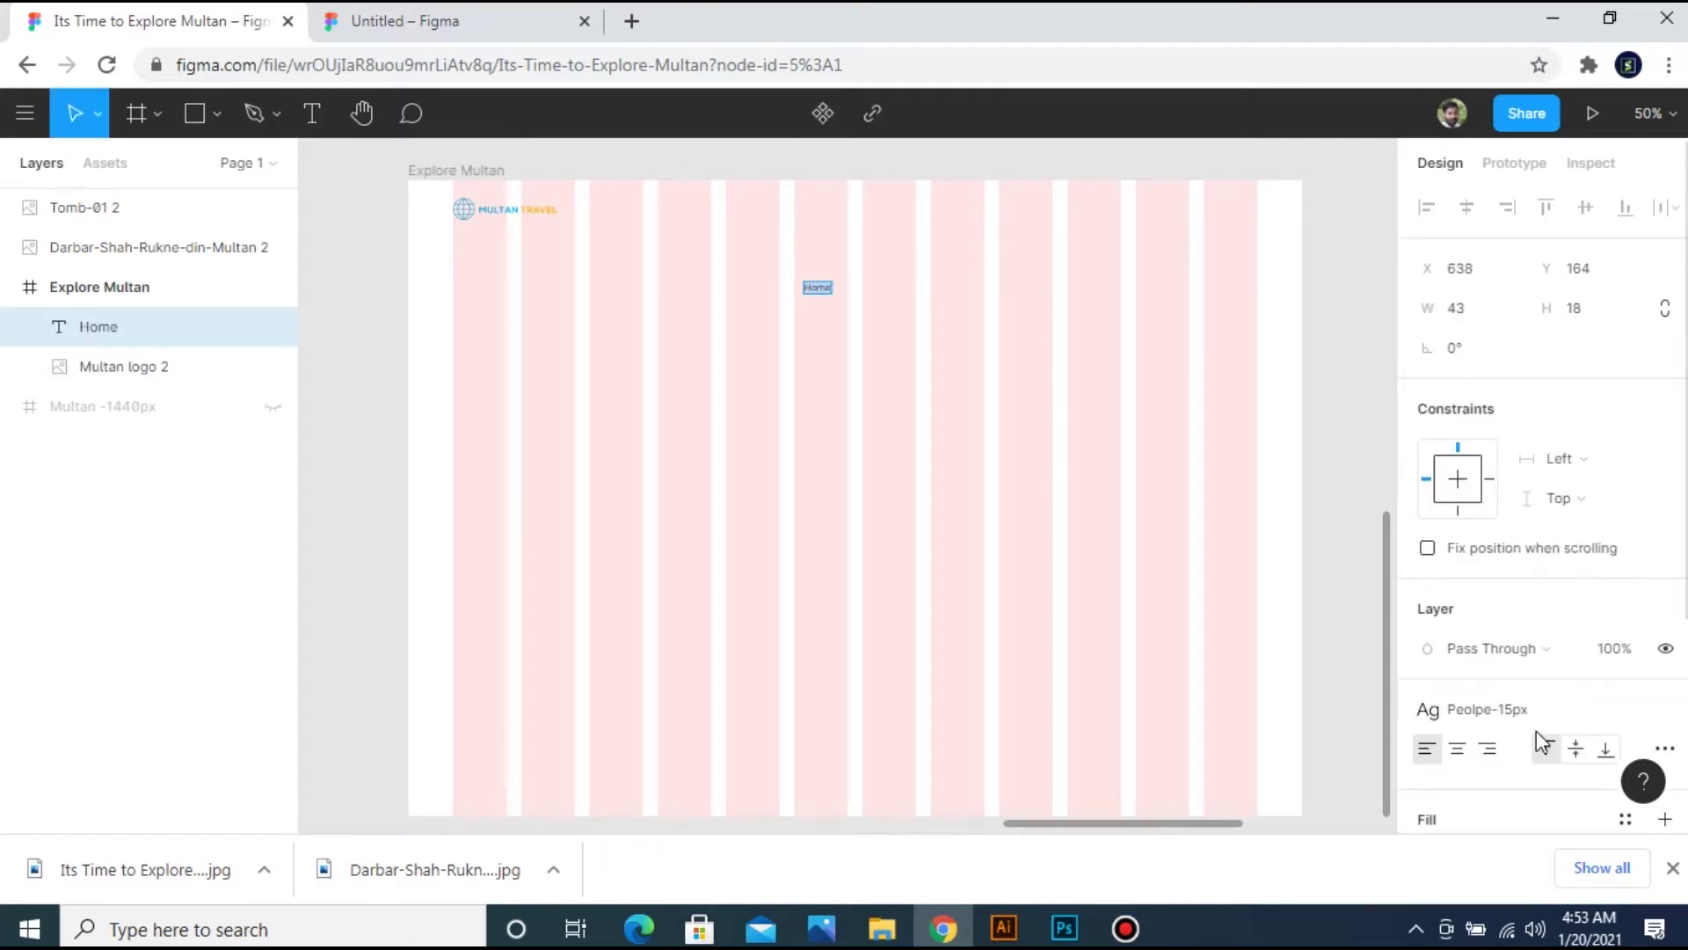
{"action": "left_click", "coordinate": [1663, 709]}
{"action": "left_click", "coordinate": [1590, 788]}
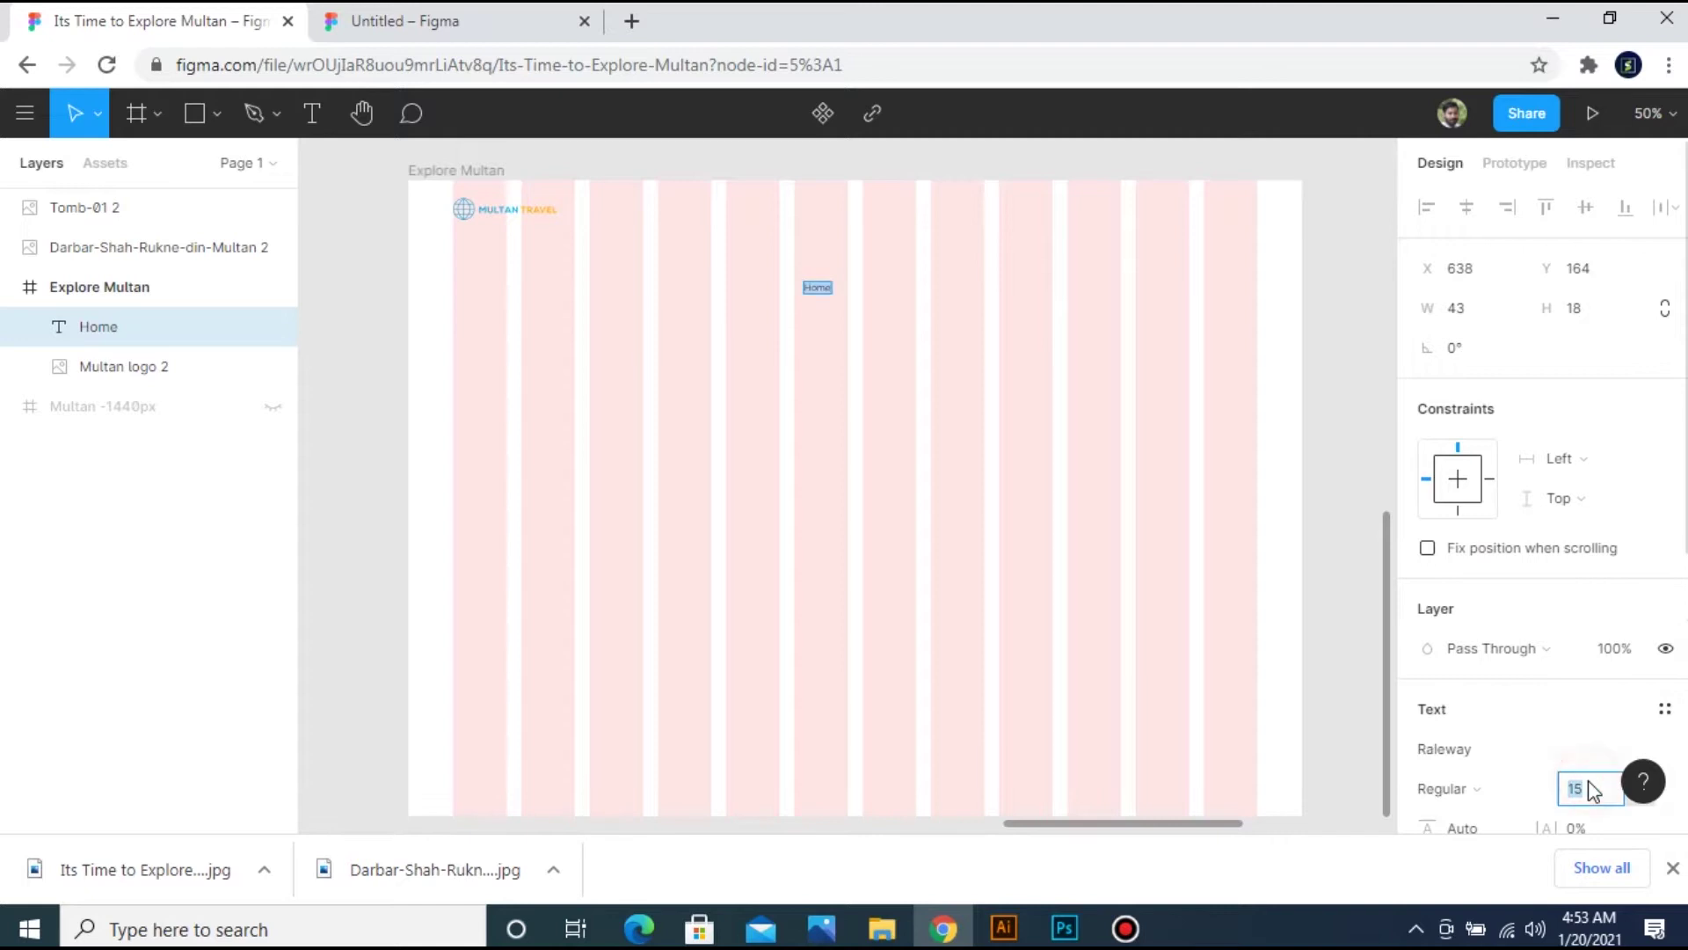
{"action": "type", "text": "20"}
{"action": "key", "text": "Return"}
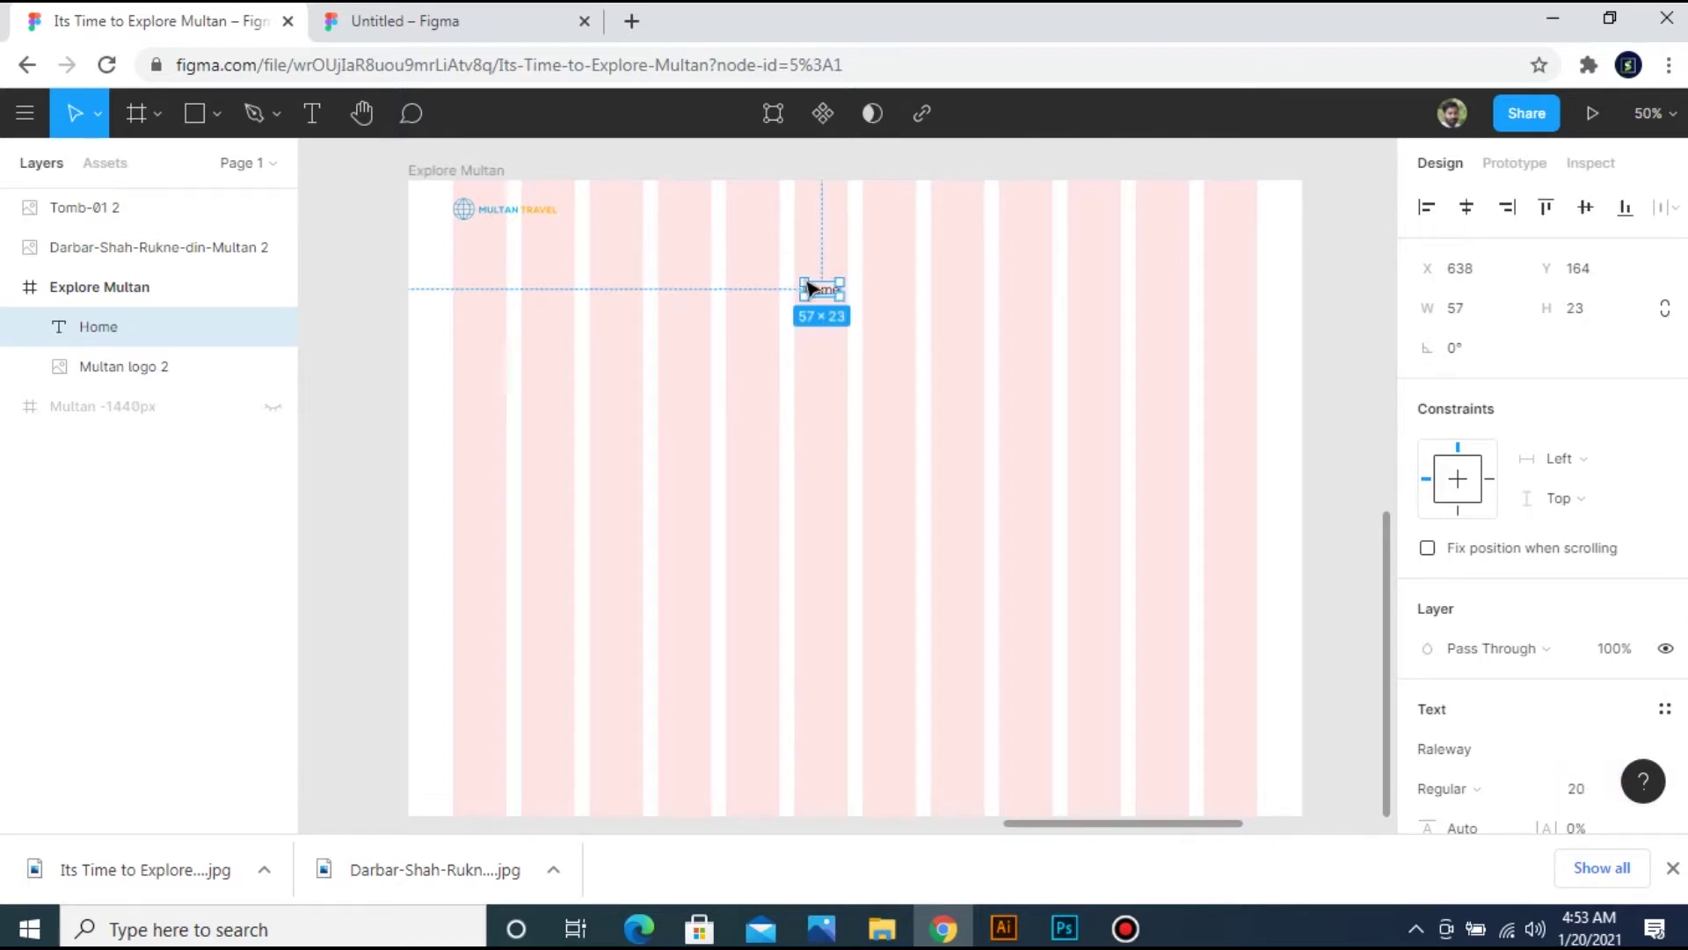
Add auto layout to the Home text with spacing 20 and padding 20, and move it up into the header row.
{"action": "right_click", "coordinate": [816, 292]}
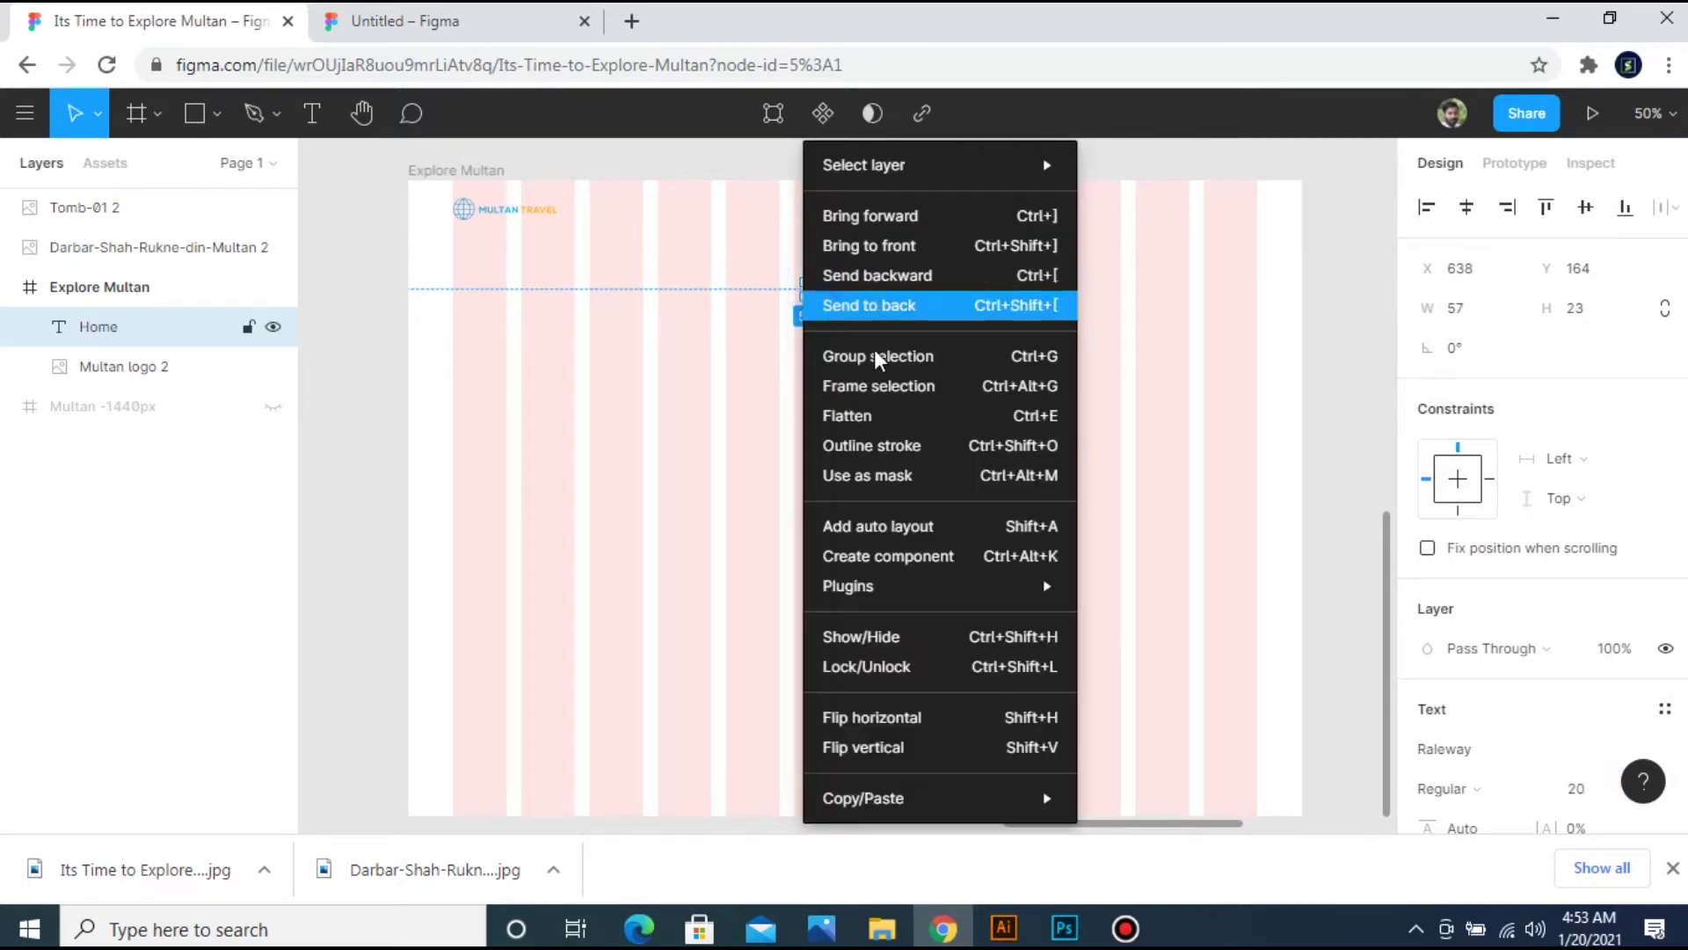
{"action": "left_click", "coordinate": [917, 528]}
{"action": "left_click", "coordinate": [1528, 528]}
{"action": "type", "text": "20"}
{"action": "left_click", "coordinate": [1609, 531]}
{"action": "type", "text": "20"}
{"action": "key", "text": "Return"}
{"action": "left_click_drag", "start_coordinate": [828, 306], "coordinate": [890, 207]}
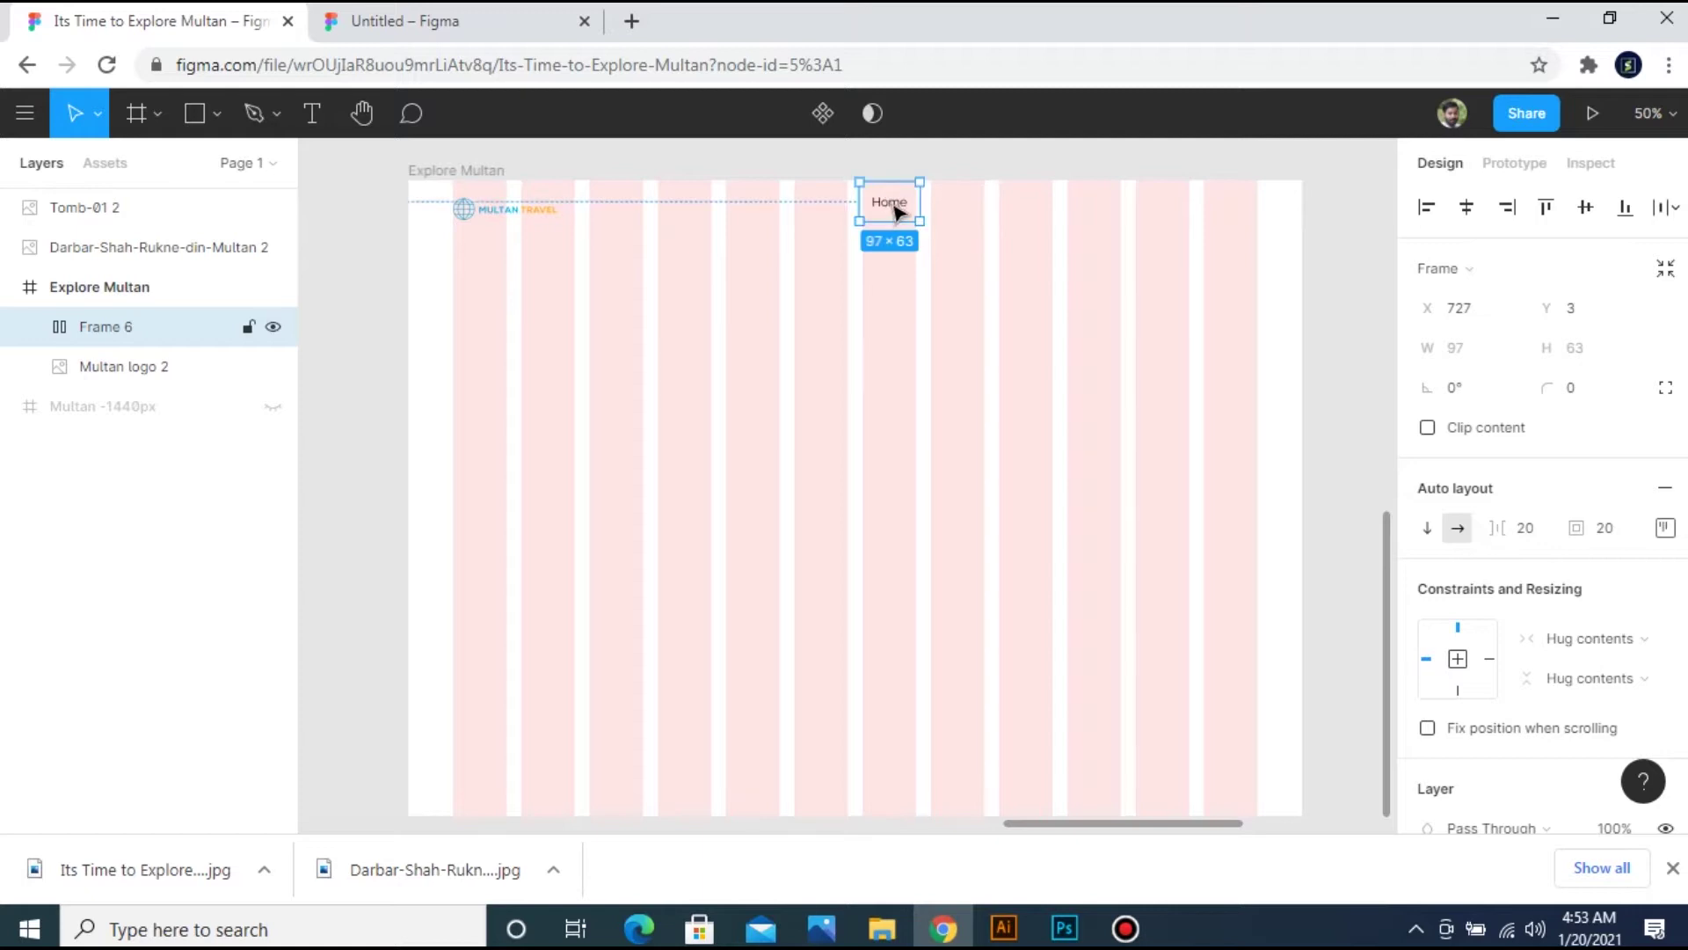
Duplicate the Home menu item directly to its right and change the copy's text to "About us".
{"action": "key", "text": "ctrl+d"}
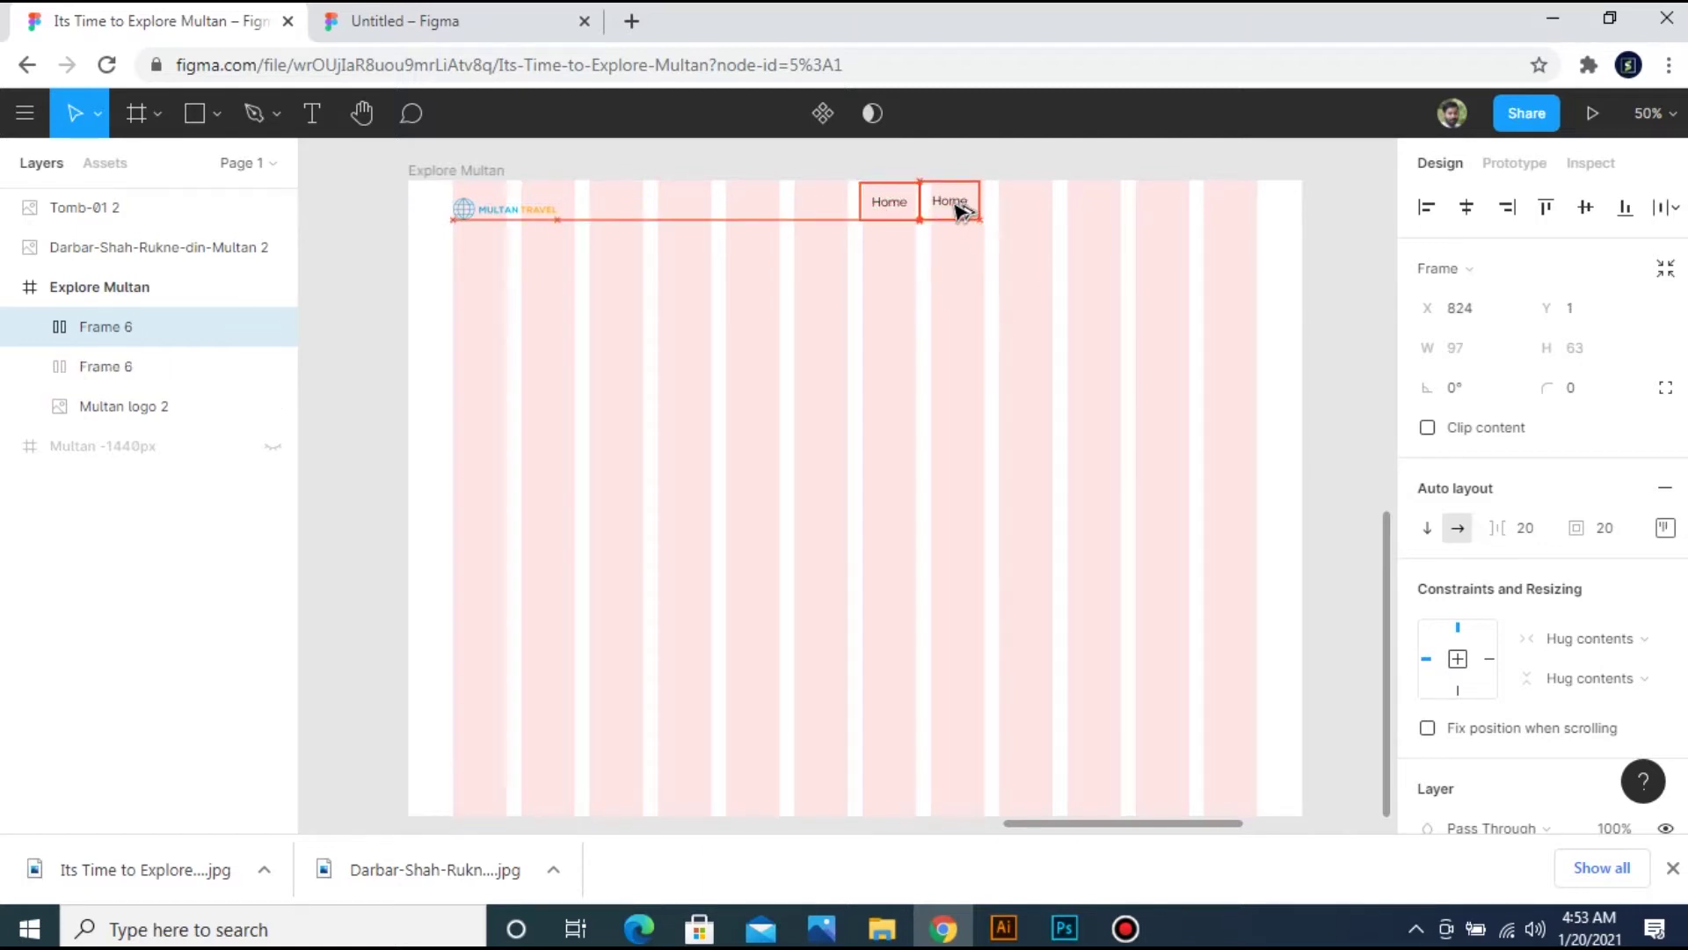
{"action": "double_click", "coordinate": [950, 201]}
{"action": "type", "text": "About us"}
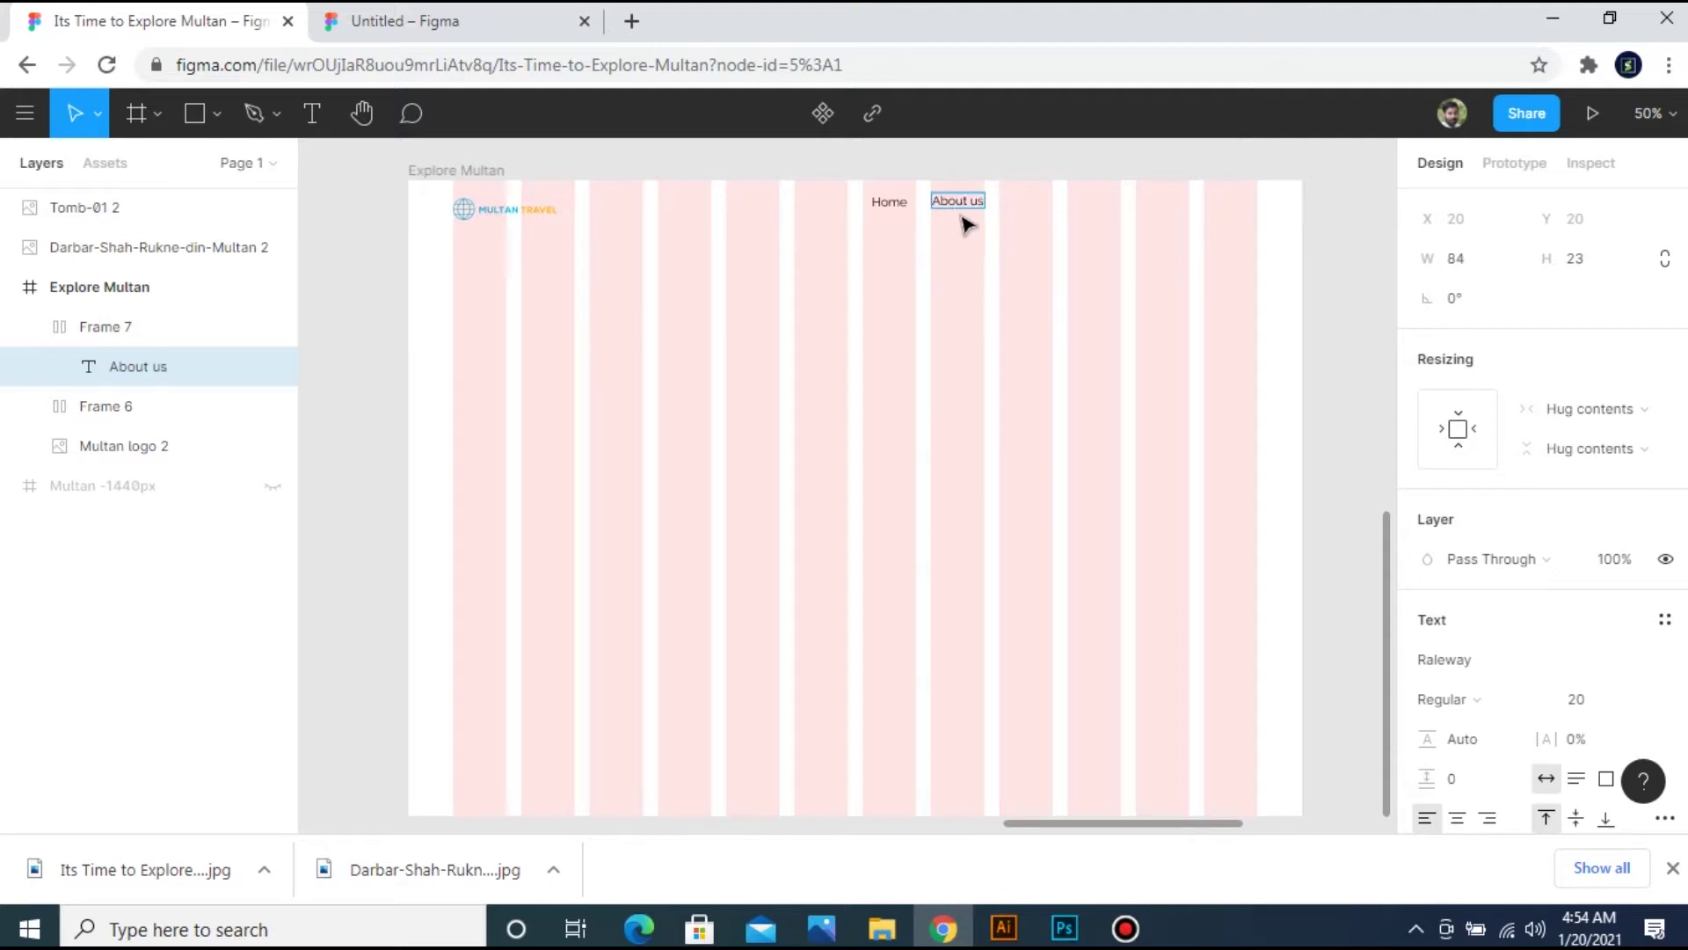
{"action": "left_click", "coordinate": [1093, 275]}
{"action": "left_click", "coordinate": [1042, 306]}
Duplicate the About us menu item to its right and change the copy's text to "Our Service".
{"action": "left_click", "coordinate": [956, 201]}
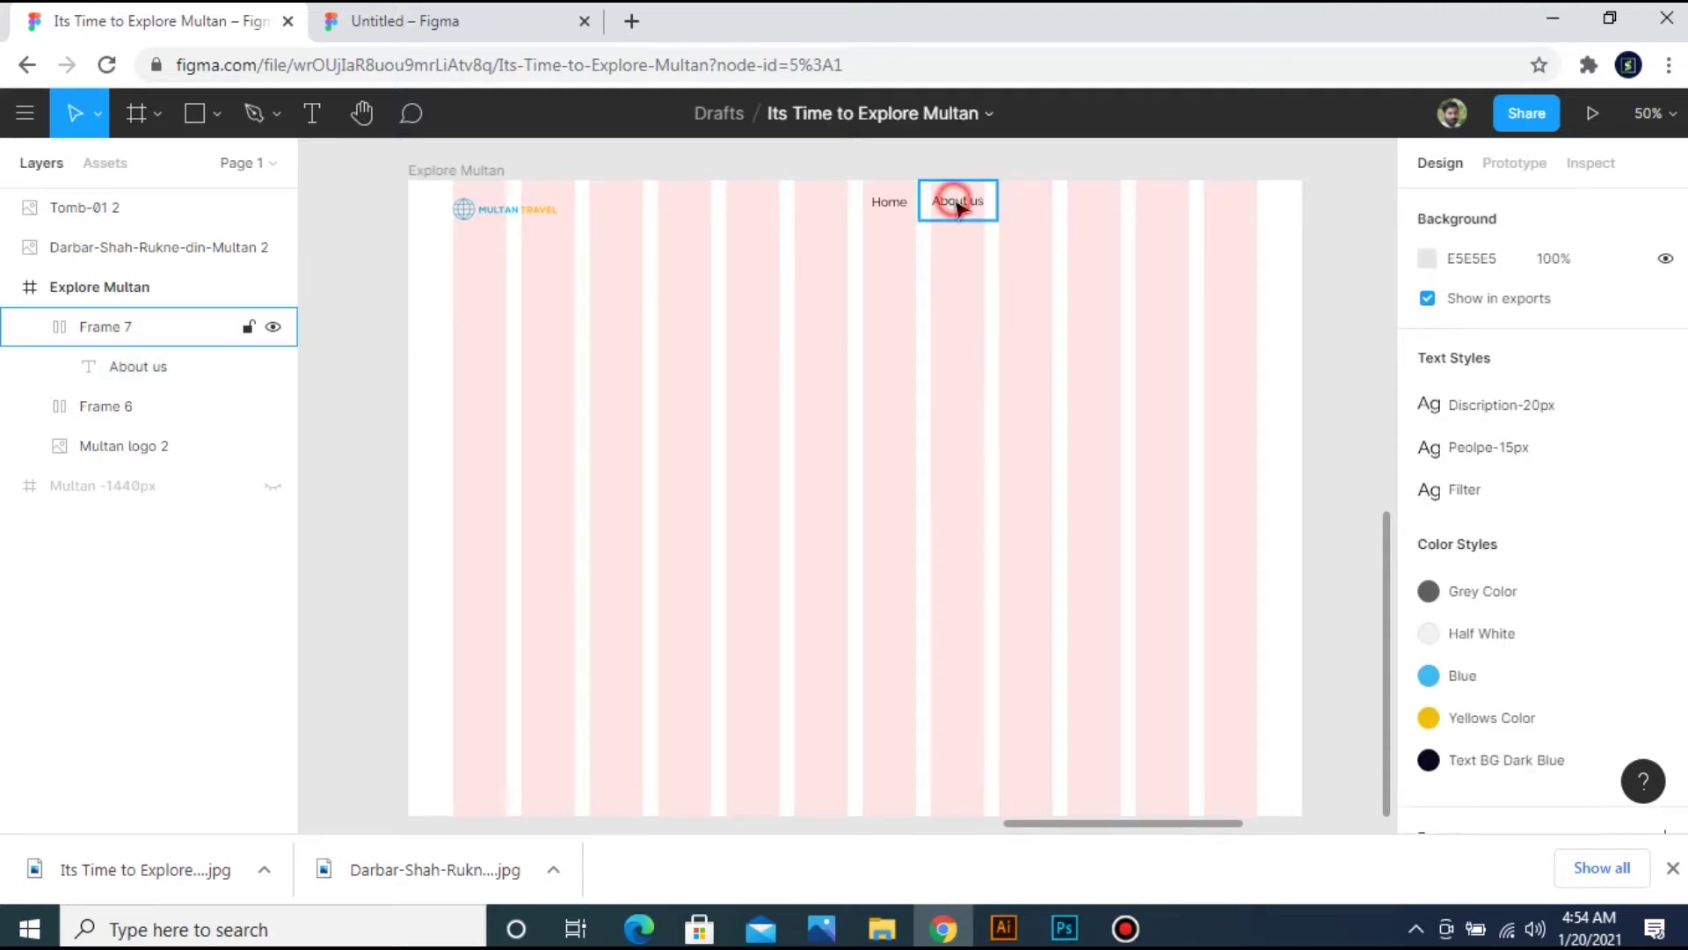
{"action": "left_click_drag", "start_coordinate": [956, 202], "coordinate": [1031, 200]}
{"action": "double_click", "coordinate": [1030, 199]}
{"action": "double_click", "coordinate": [1030, 198]}
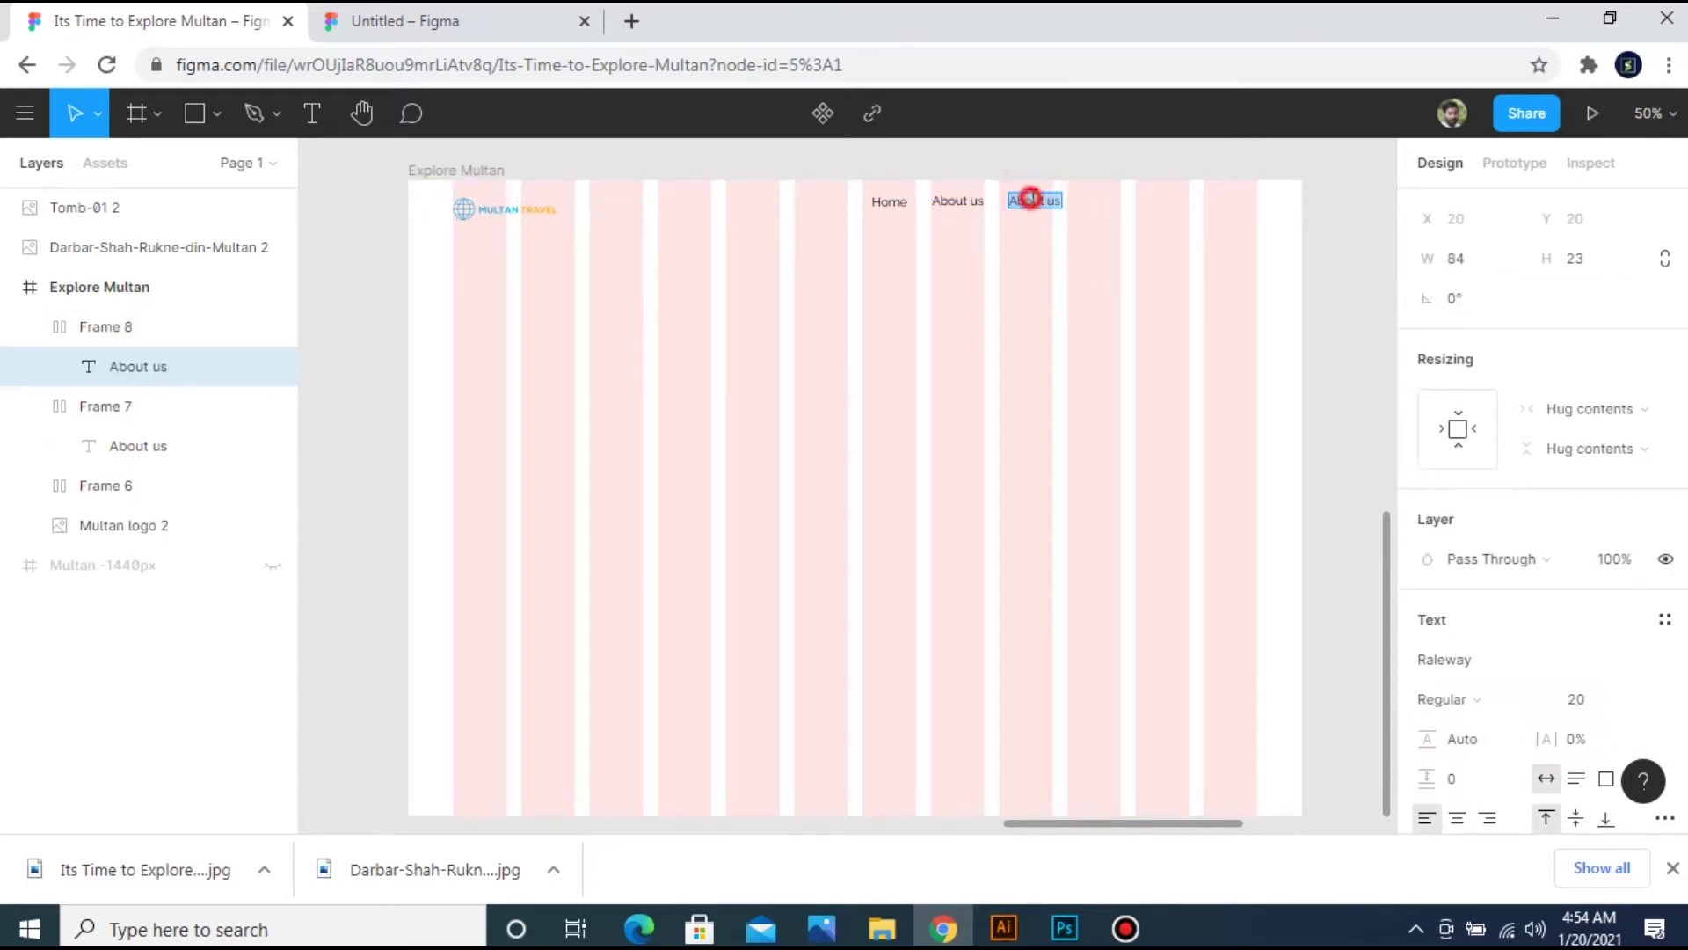
{"action": "type", "text": "Our Service"}
{"action": "left_click", "coordinate": [1122, 264]}
Duplicate the Our Service menu item to its right and change the copy's text to "Contact us".
{"action": "left_click", "coordinate": [1052, 208]}
{"action": "left_click_drag", "start_coordinate": [1052, 209], "coordinate": [1146, 206]}
{"action": "double_click", "coordinate": [1145, 207]}
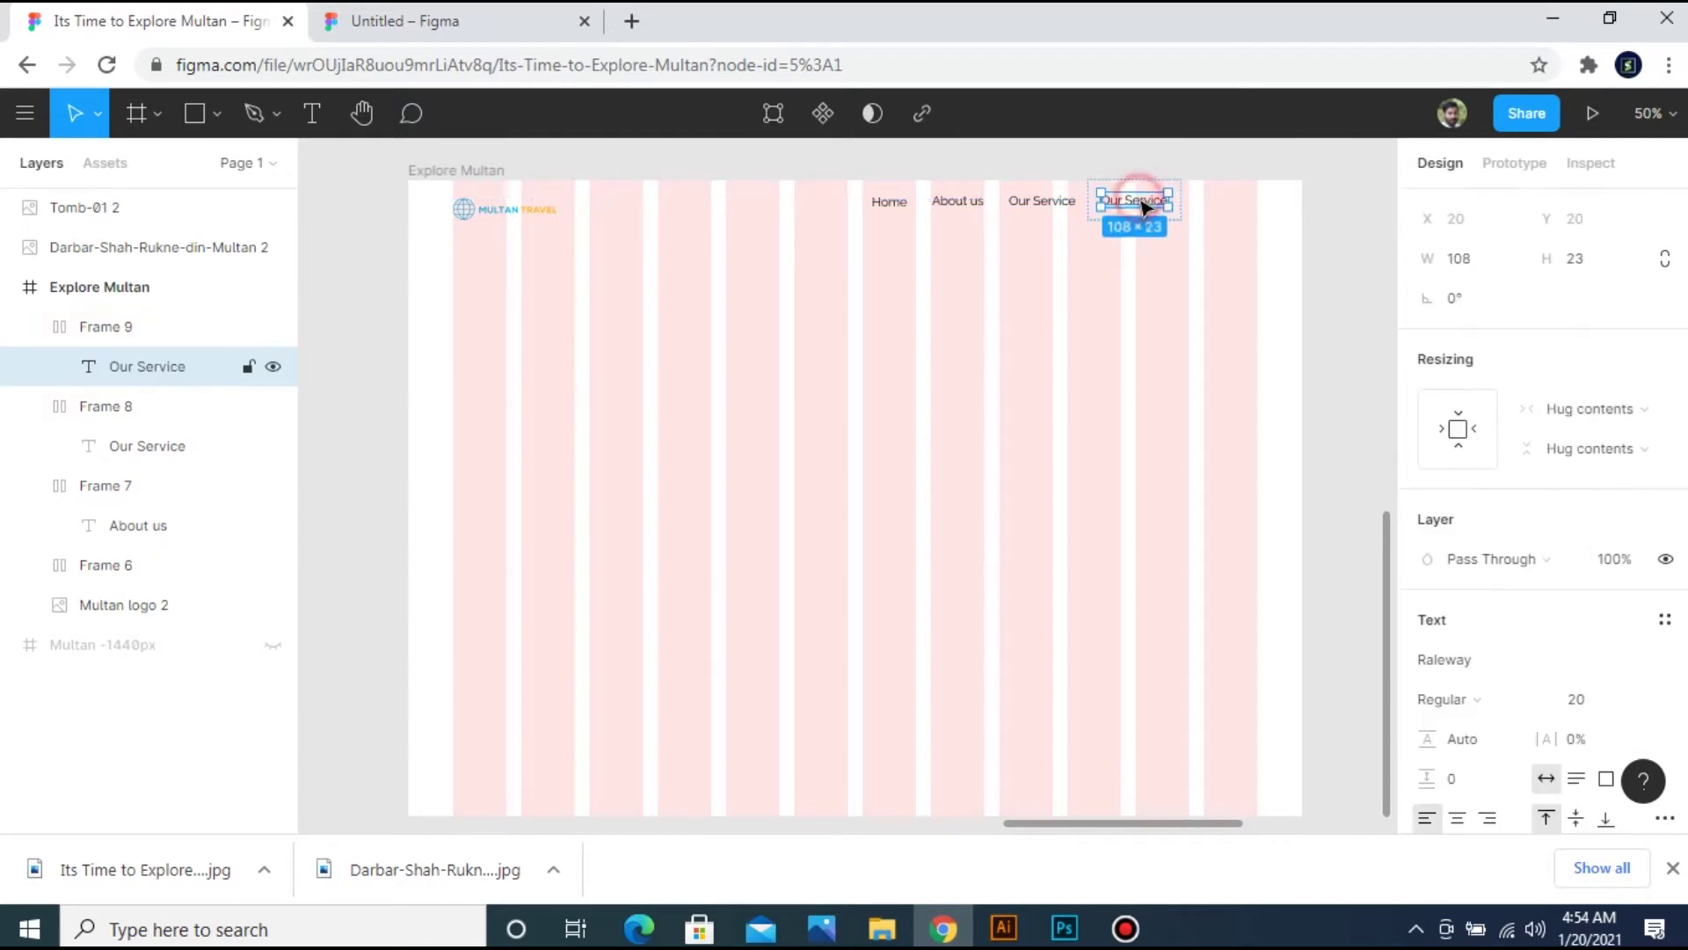
{"action": "double_click", "coordinate": [1141, 198]}
{"action": "type", "text": "Contact"}
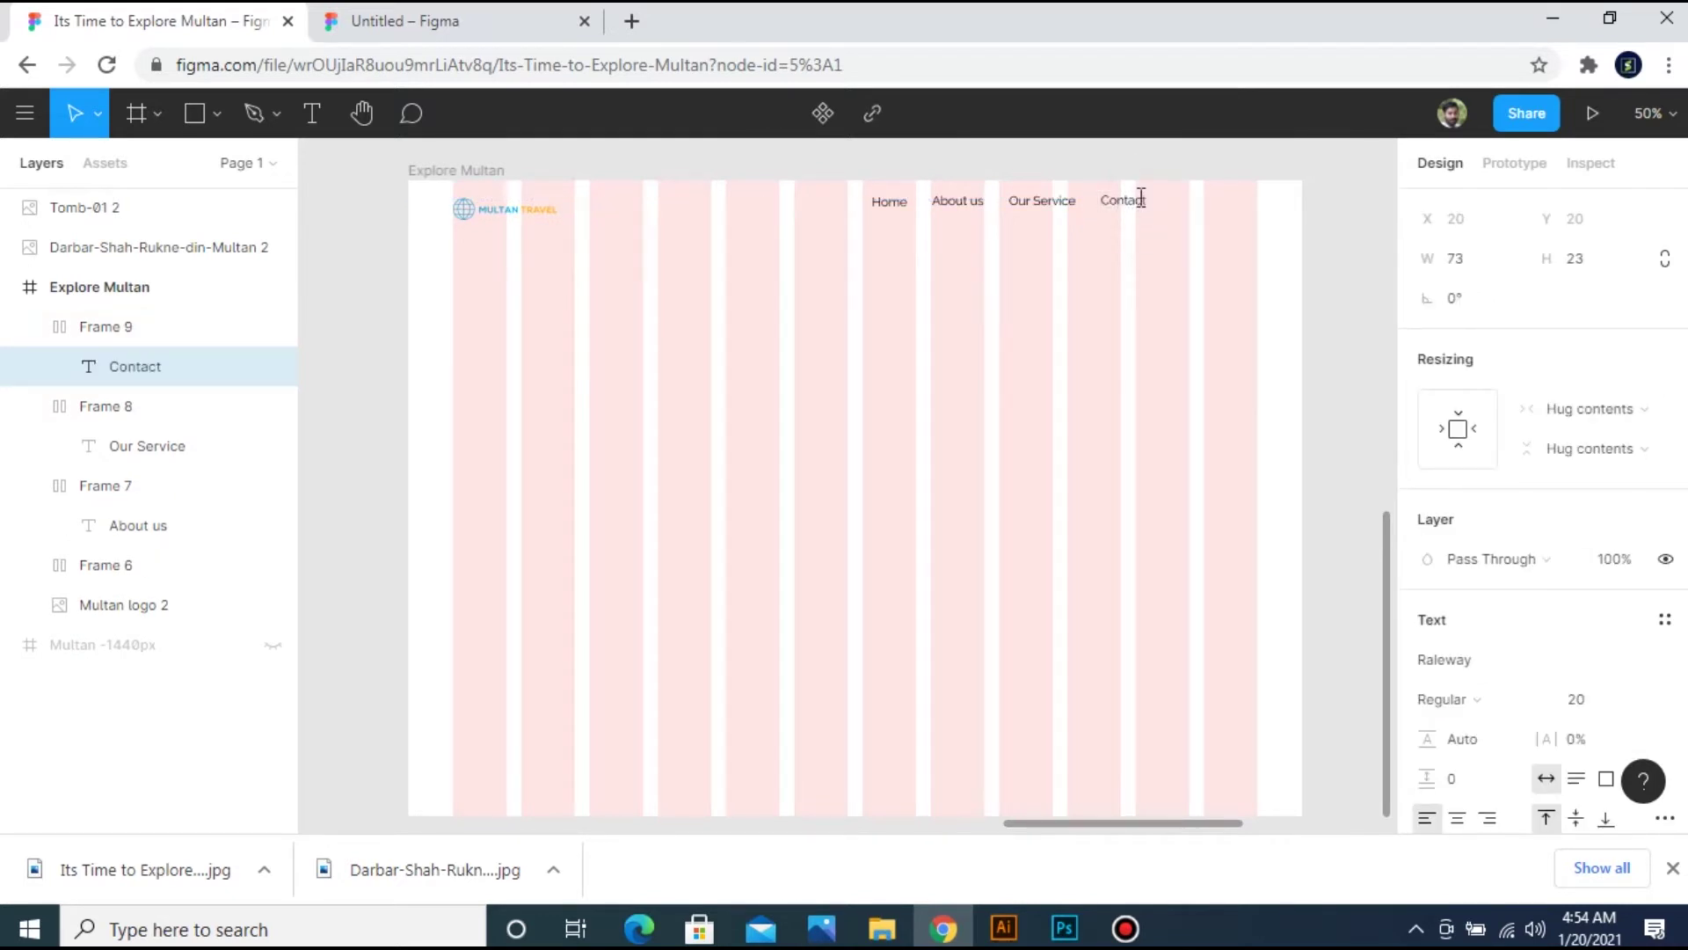
{"action": "left_click", "coordinate": [1157, 305]}
Copy the four header menu items onto the empty canvas above the Explore Multan frame.
{"action": "left_click_drag", "start_coordinate": [772, 191], "coordinate": [1207, 239]}
{"action": "key", "text": "ctrl+minus"}
{"action": "left_click_drag", "start_coordinate": [970, 349], "coordinate": [932, 291]}
Wrap the four menu items inside the Explore Multan header in a single frame.
{"action": "left_click_drag", "start_coordinate": [825, 326], "coordinate": [1049, 364]}
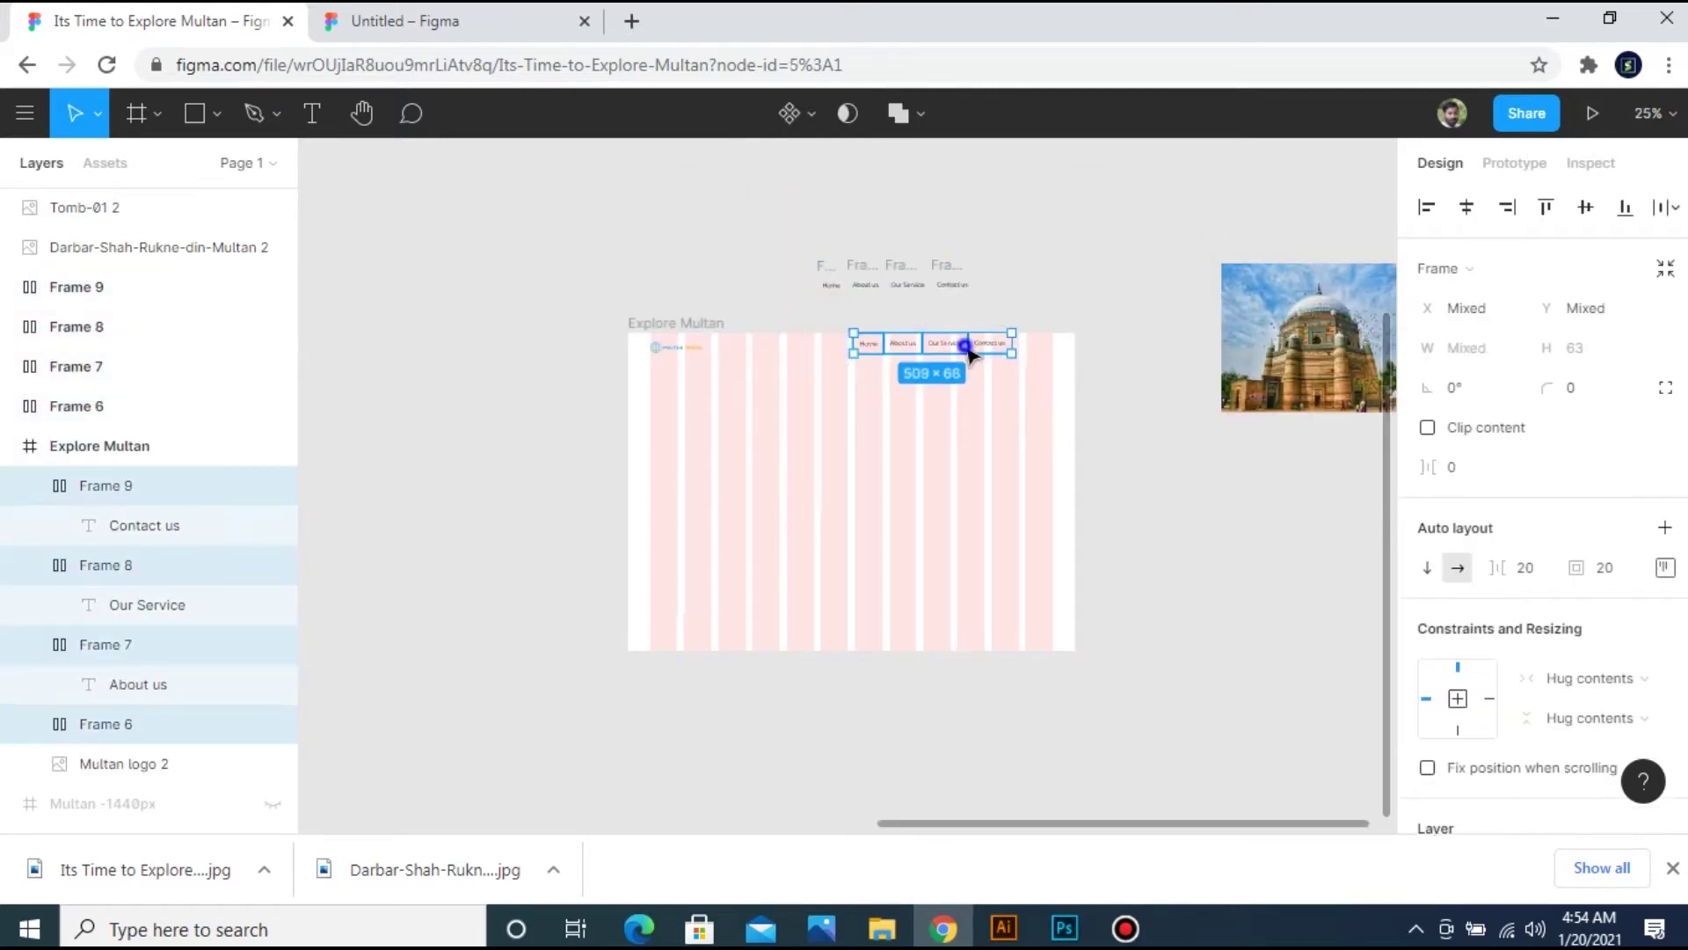
{"action": "right_click", "coordinate": [967, 350]}
{"action": "left_click", "coordinate": [1039, 356]}
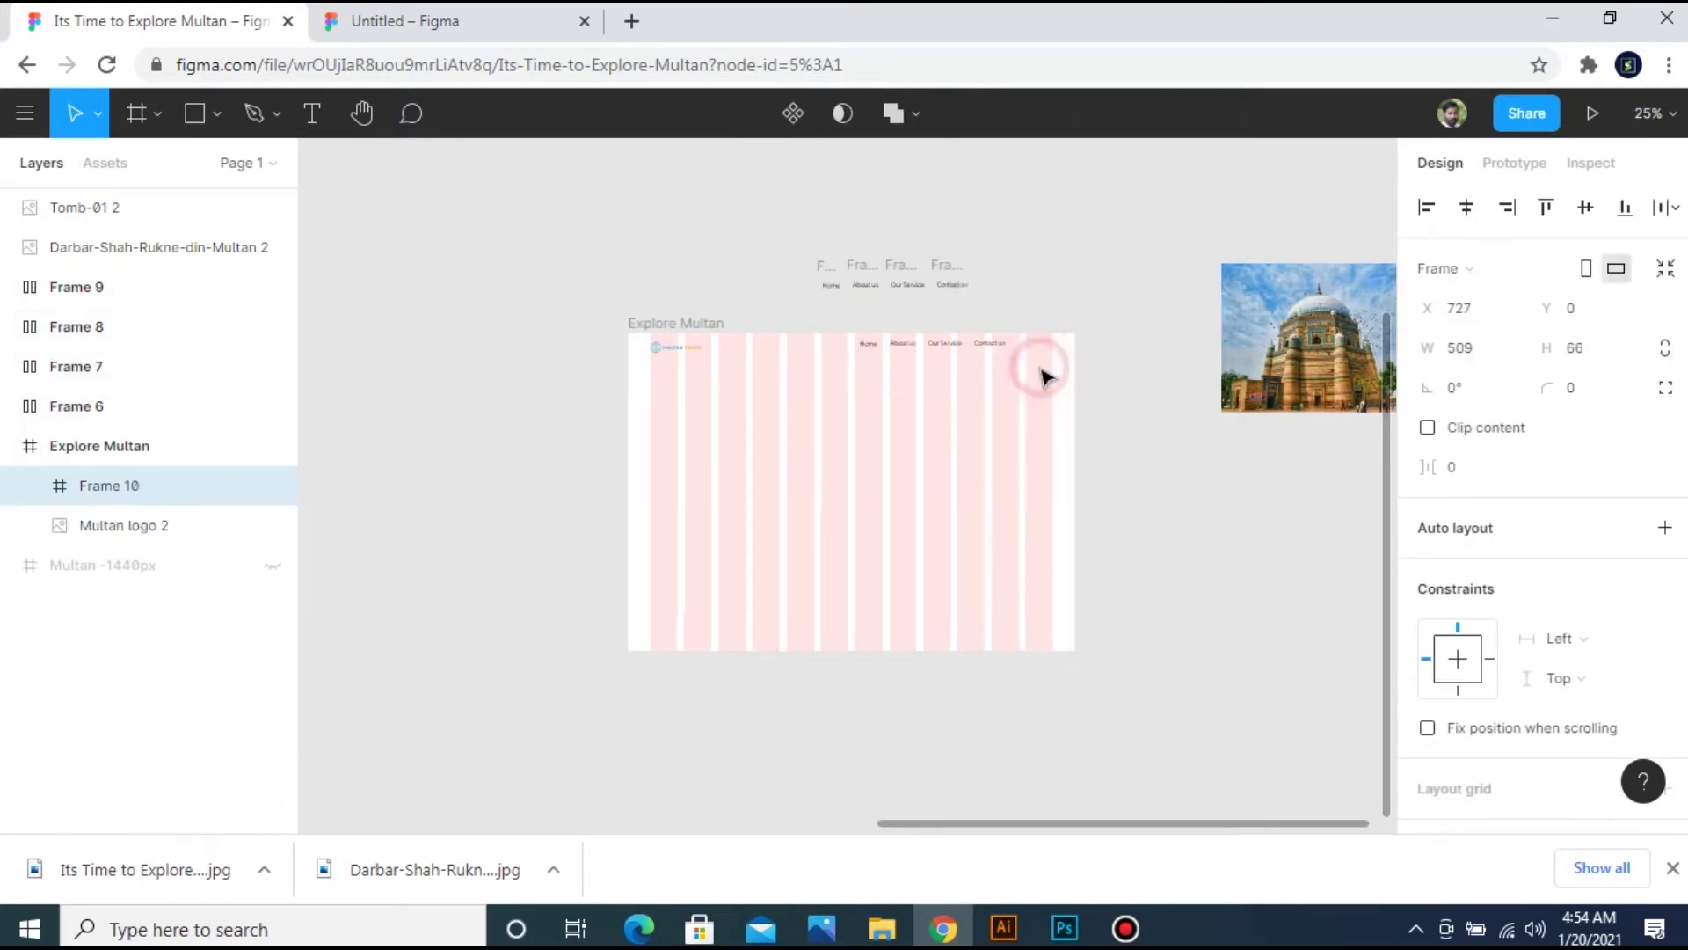
{"action": "left_click", "coordinate": [1112, 413]}
Move the shrine photo into the Explore Multan frame, set its width to 750 and snap it to the top-right corner.
{"action": "left_click_drag", "start_coordinate": [1319, 343], "coordinate": [964, 453]}
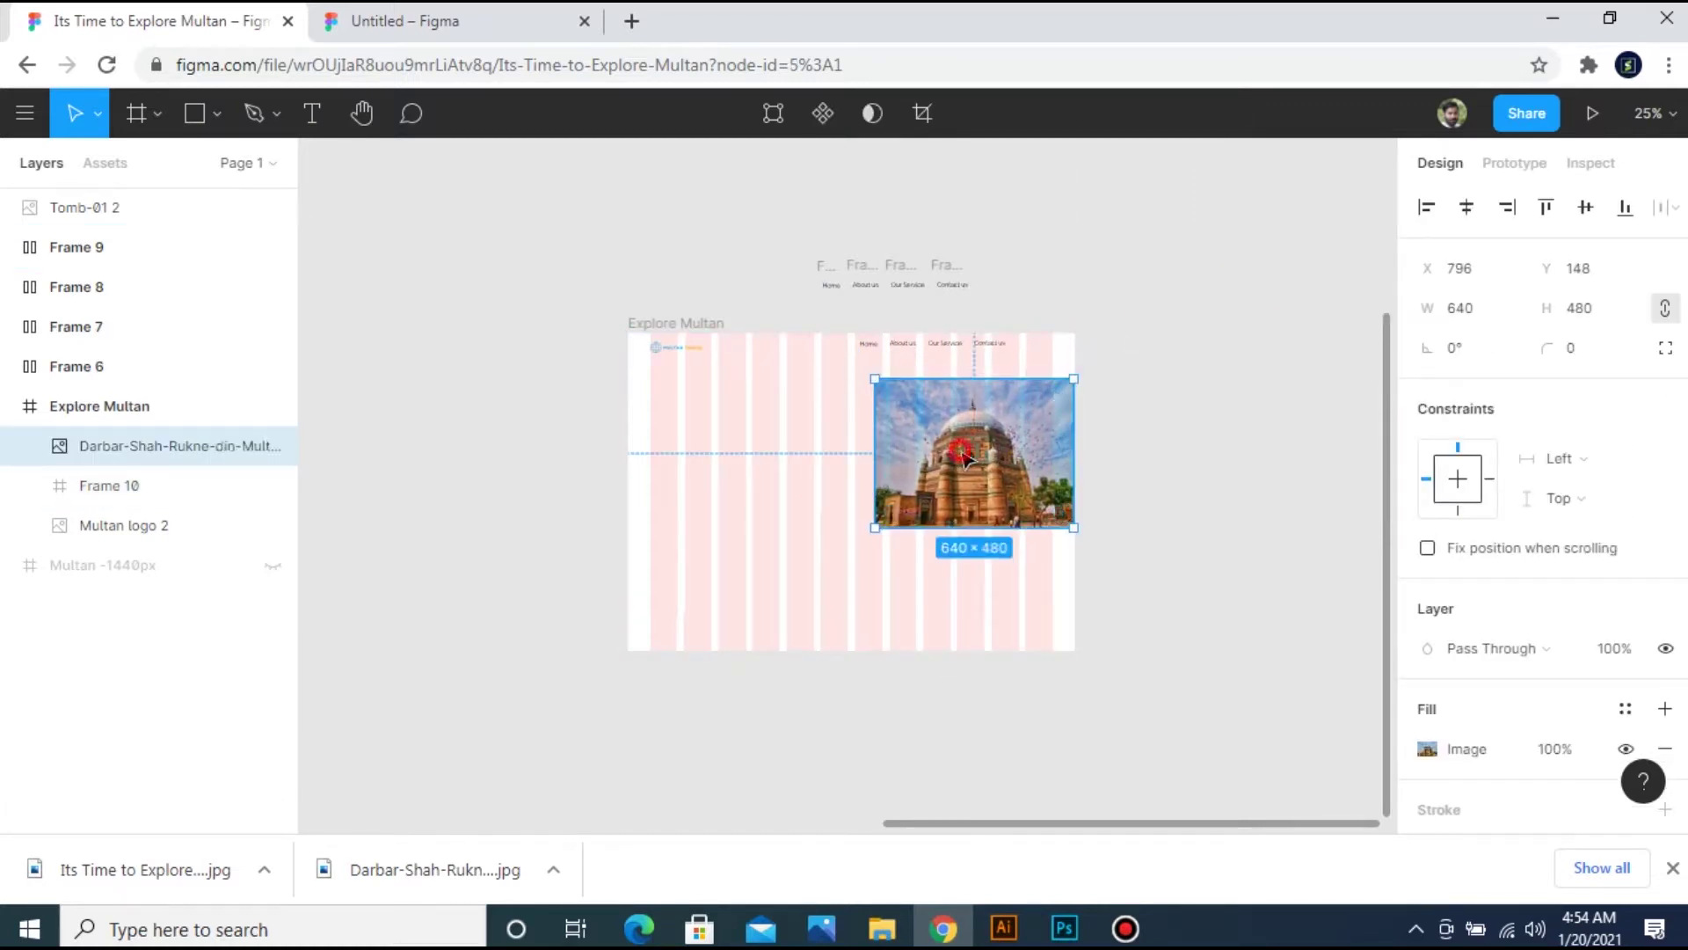
{"action": "left_click", "coordinate": [1475, 317]}
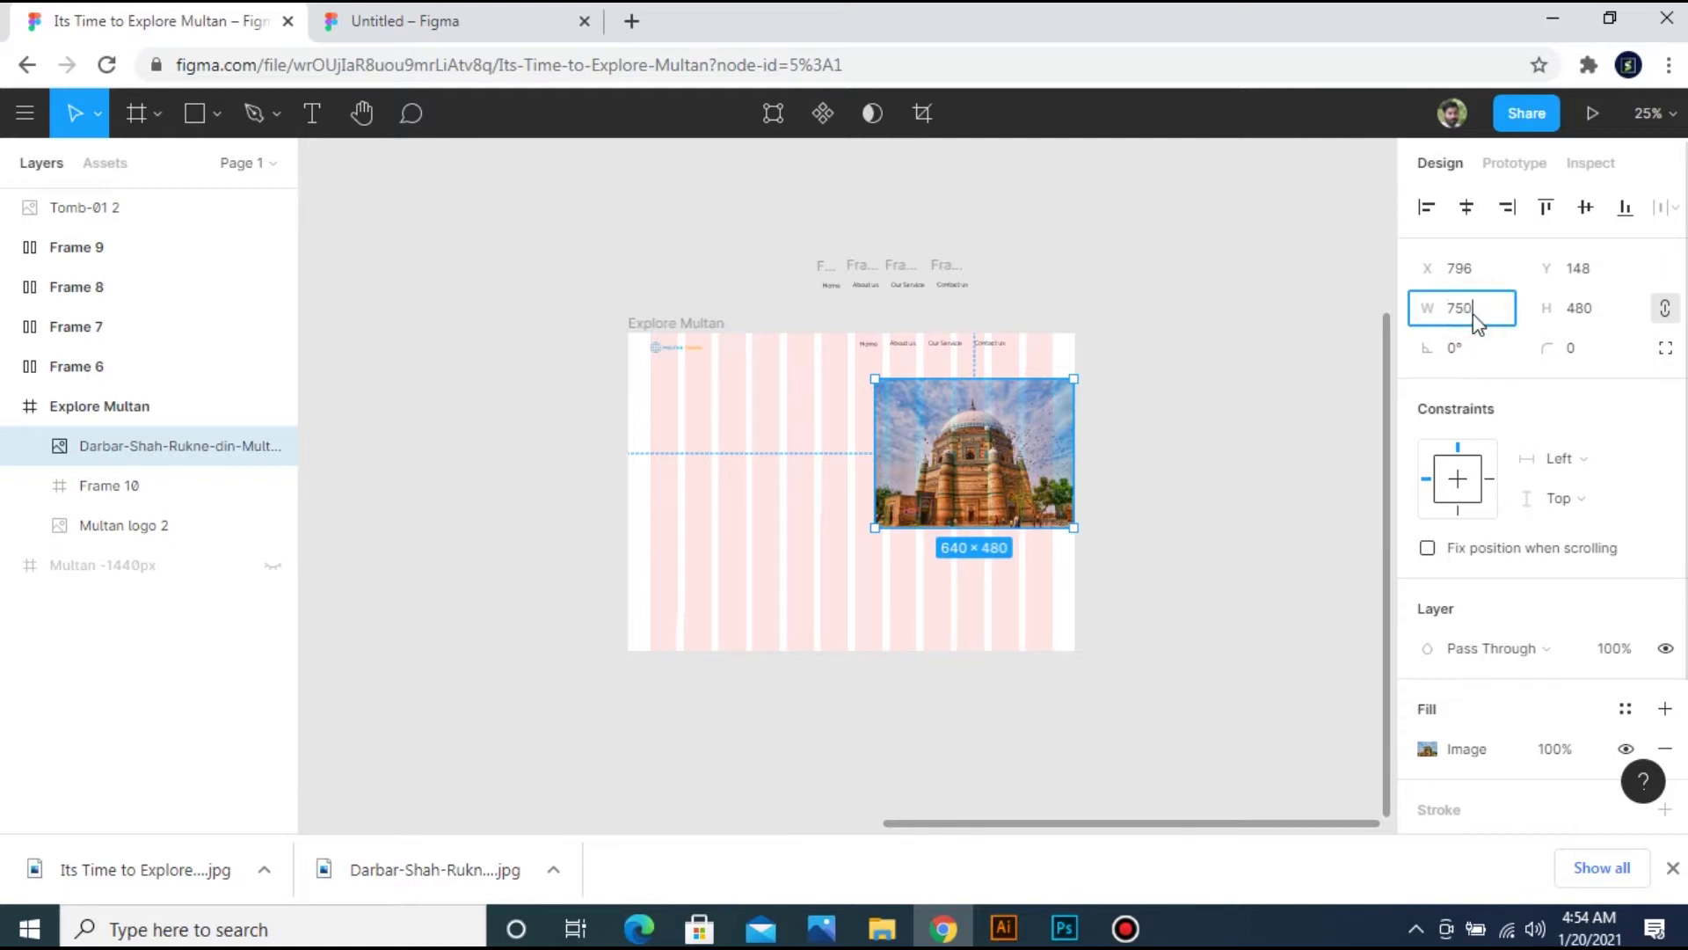
{"action": "type", "text": "750"}
{"action": "key", "text": "Return"}
{"action": "left_click_drag", "start_coordinate": [971, 428], "coordinate": [942, 386]}
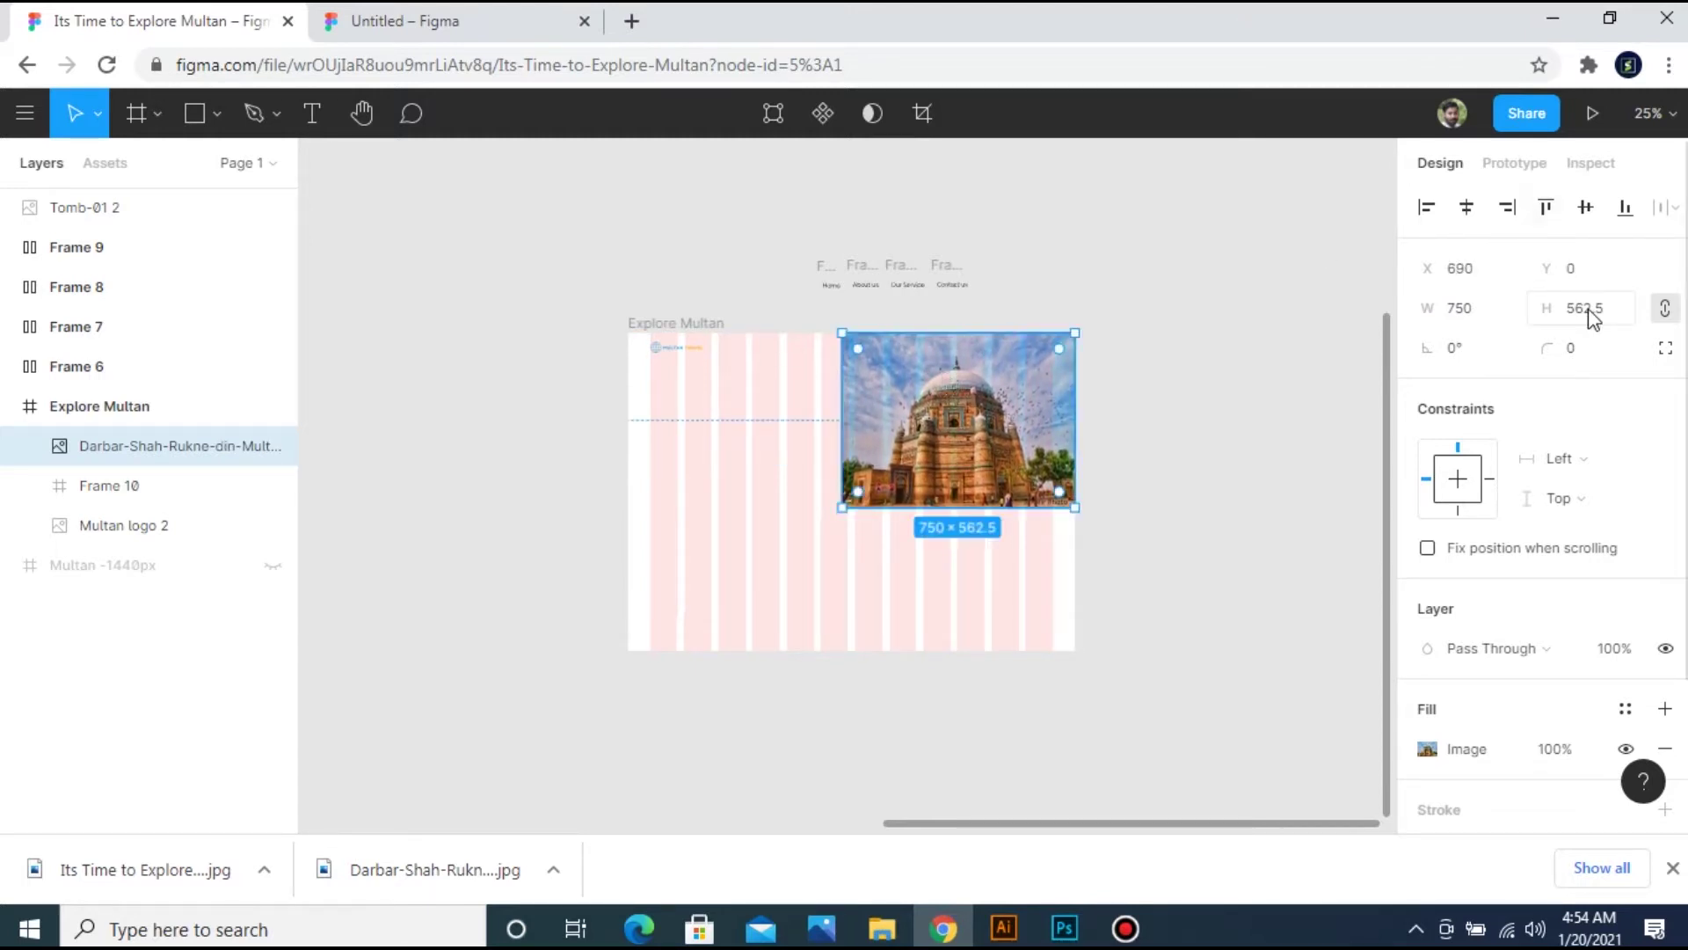
Unlock the shrine photo's proportions and set its height to 1020.
{"action": "left_click", "coordinate": [1665, 310]}
{"action": "left_click", "coordinate": [1580, 312]}
{"action": "type", "text": "1024"}
{"action": "key", "text": "Return"}
{"action": "left_click", "coordinate": [1228, 414]}
Send the shrine photo to the back of the Explore Multan frame, behind the menu items.
{"action": "key", "text": "shift+0"}
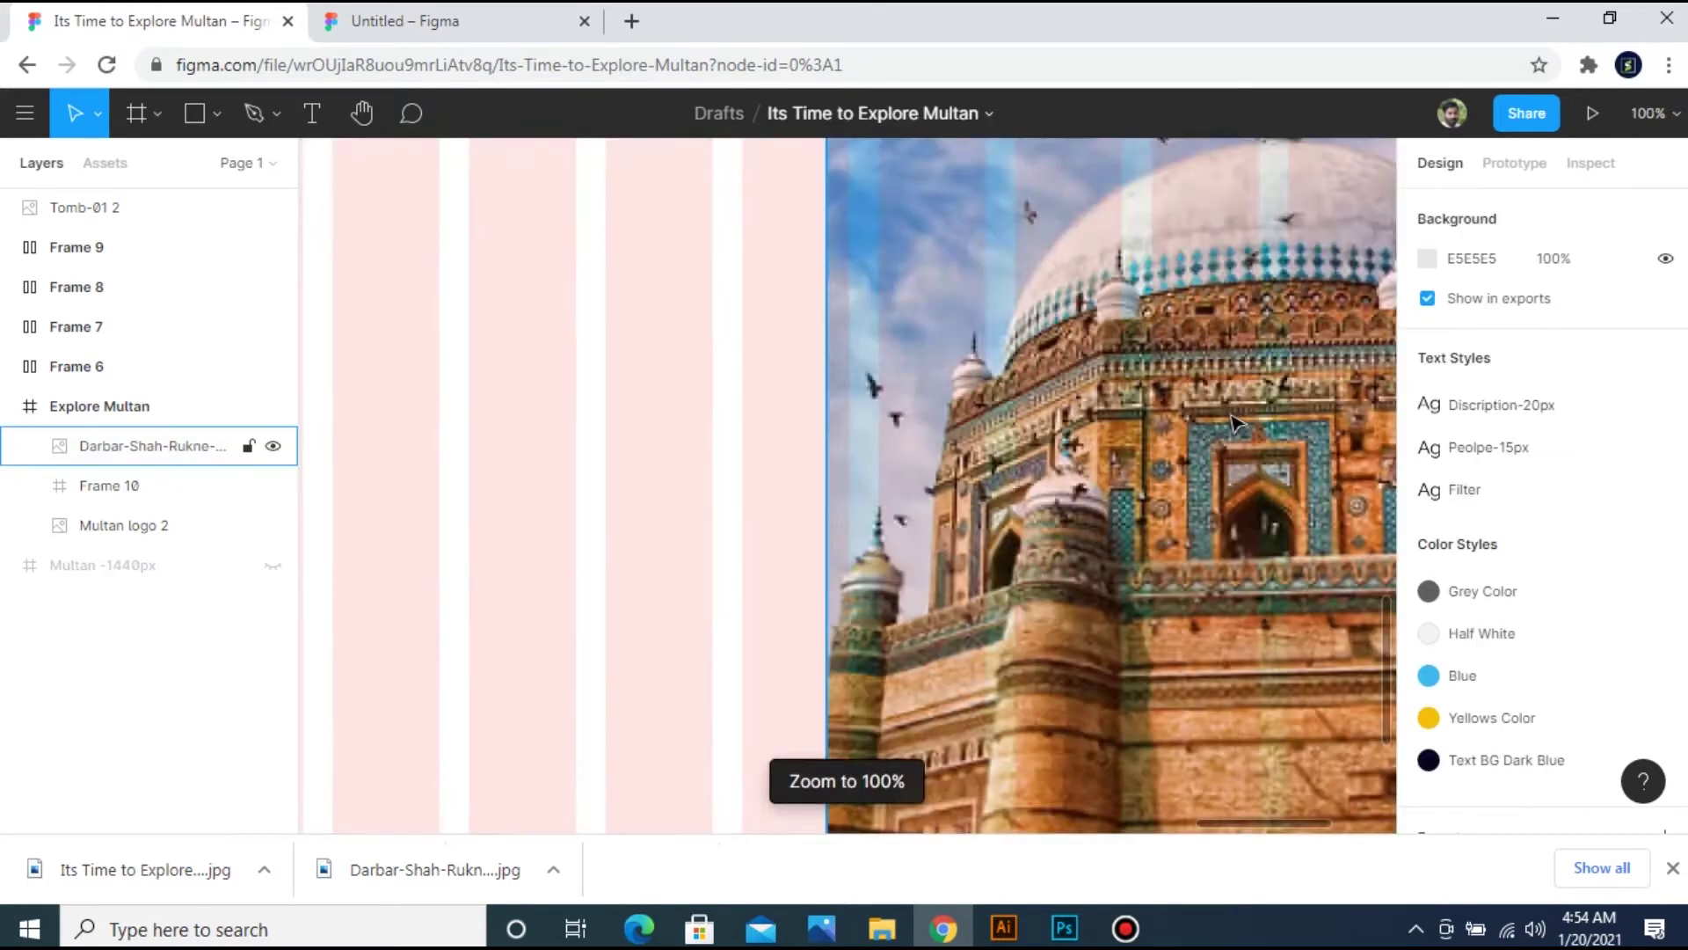
{"action": "key", "text": "minus"}
{"action": "left_click", "coordinate": [909, 390]}
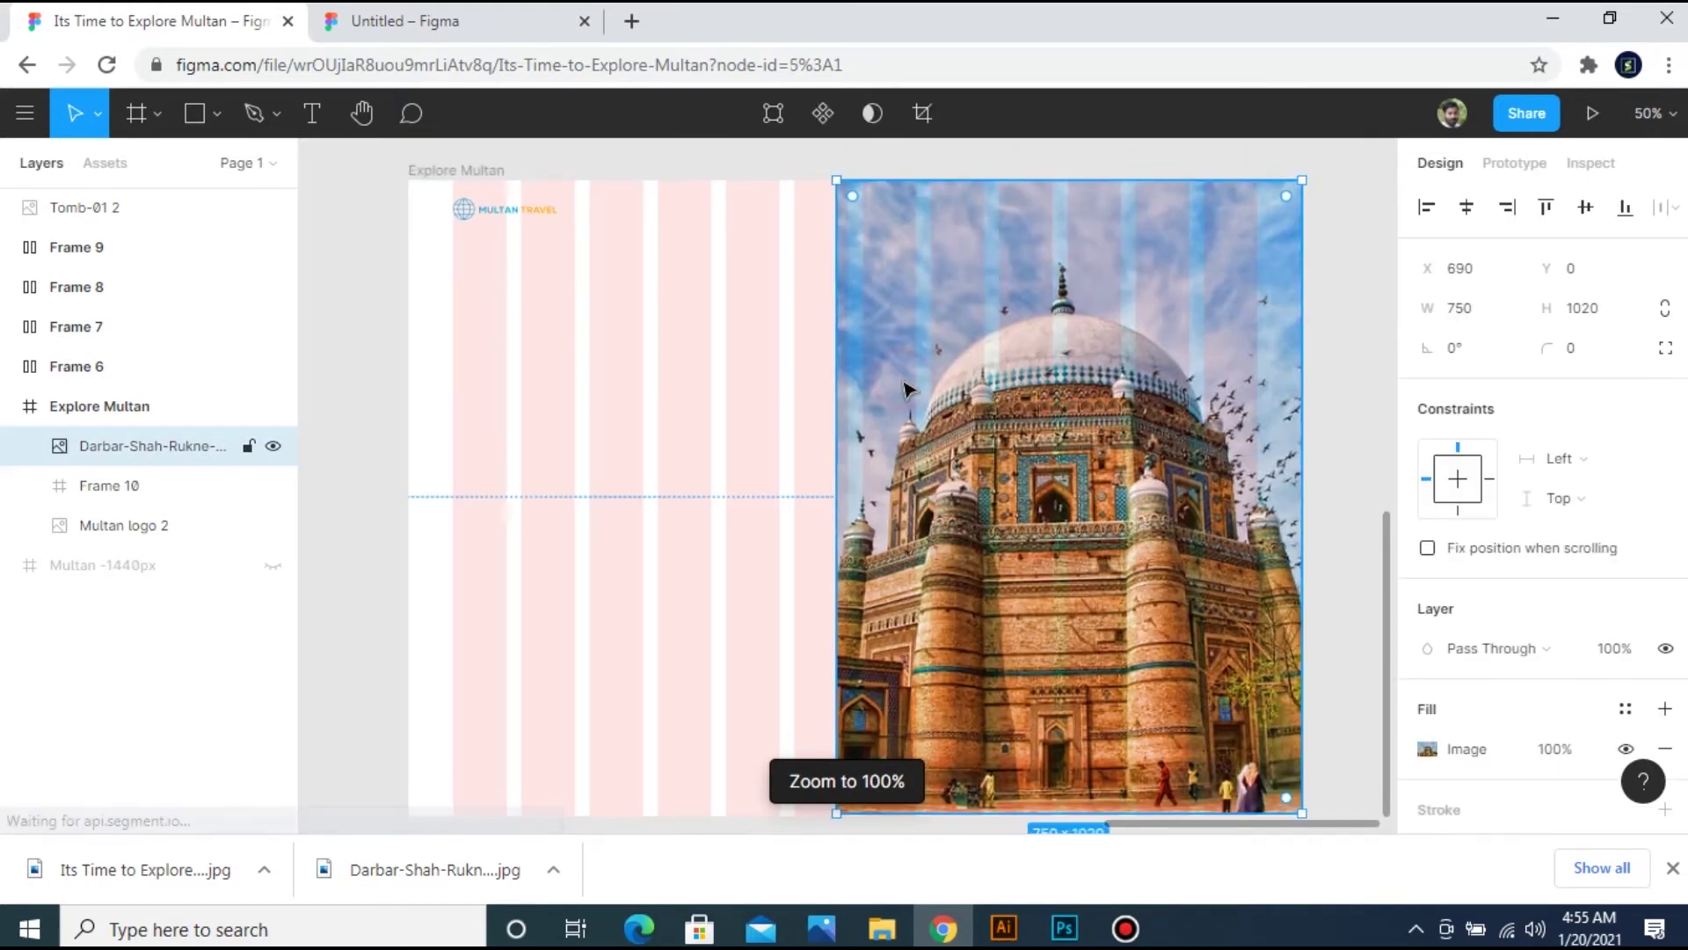
{"action": "key", "text": "ctrl+shift+bracketleft"}
{"action": "left_click", "coordinate": [1338, 289]}
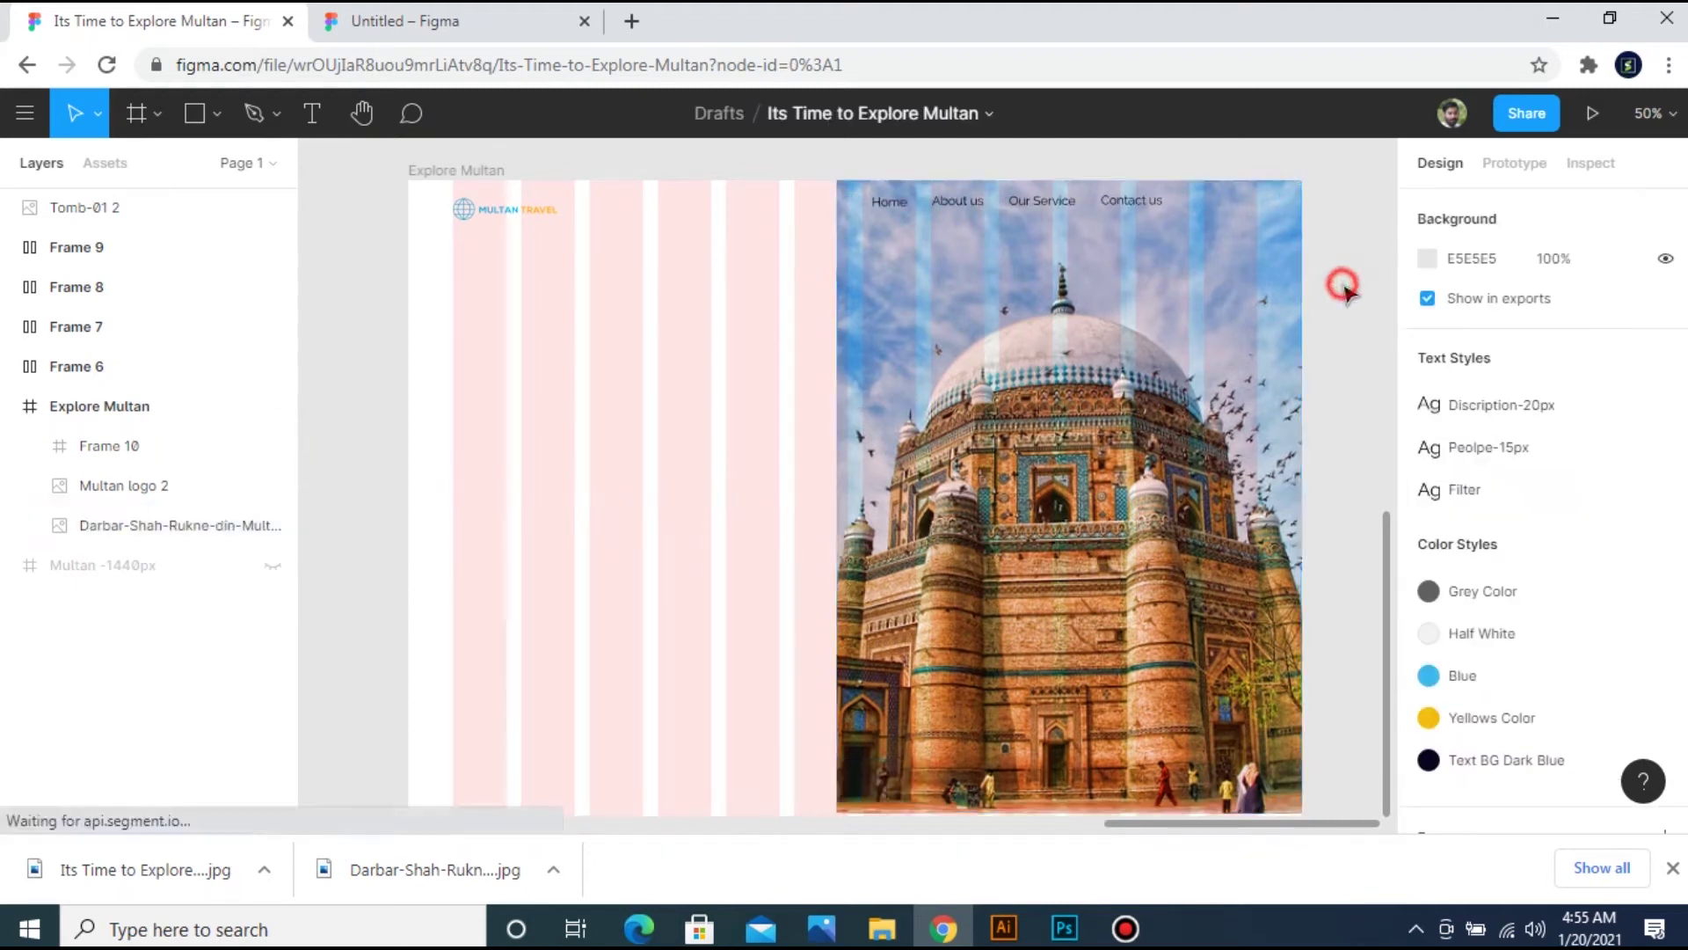
Add an "It's Time" text line at about X 152, Y 304 in the Explore Multan frame, enlarged to font size 78.
{"action": "key", "text": "t"}
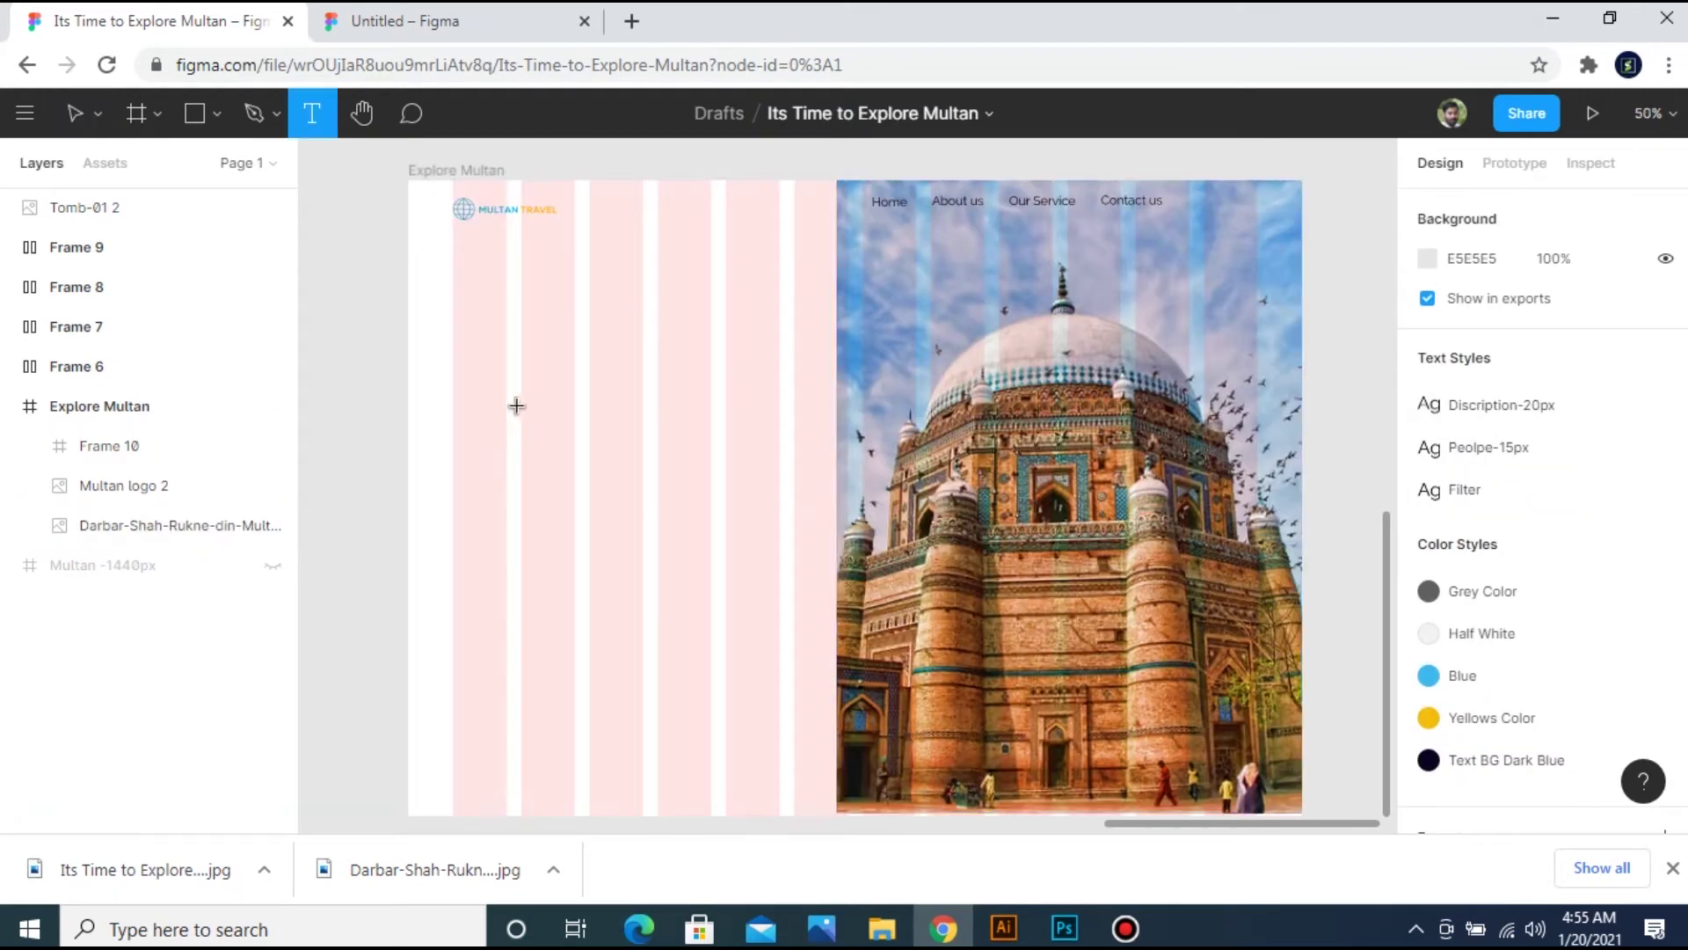
{"action": "left_click", "coordinate": [506, 370]}
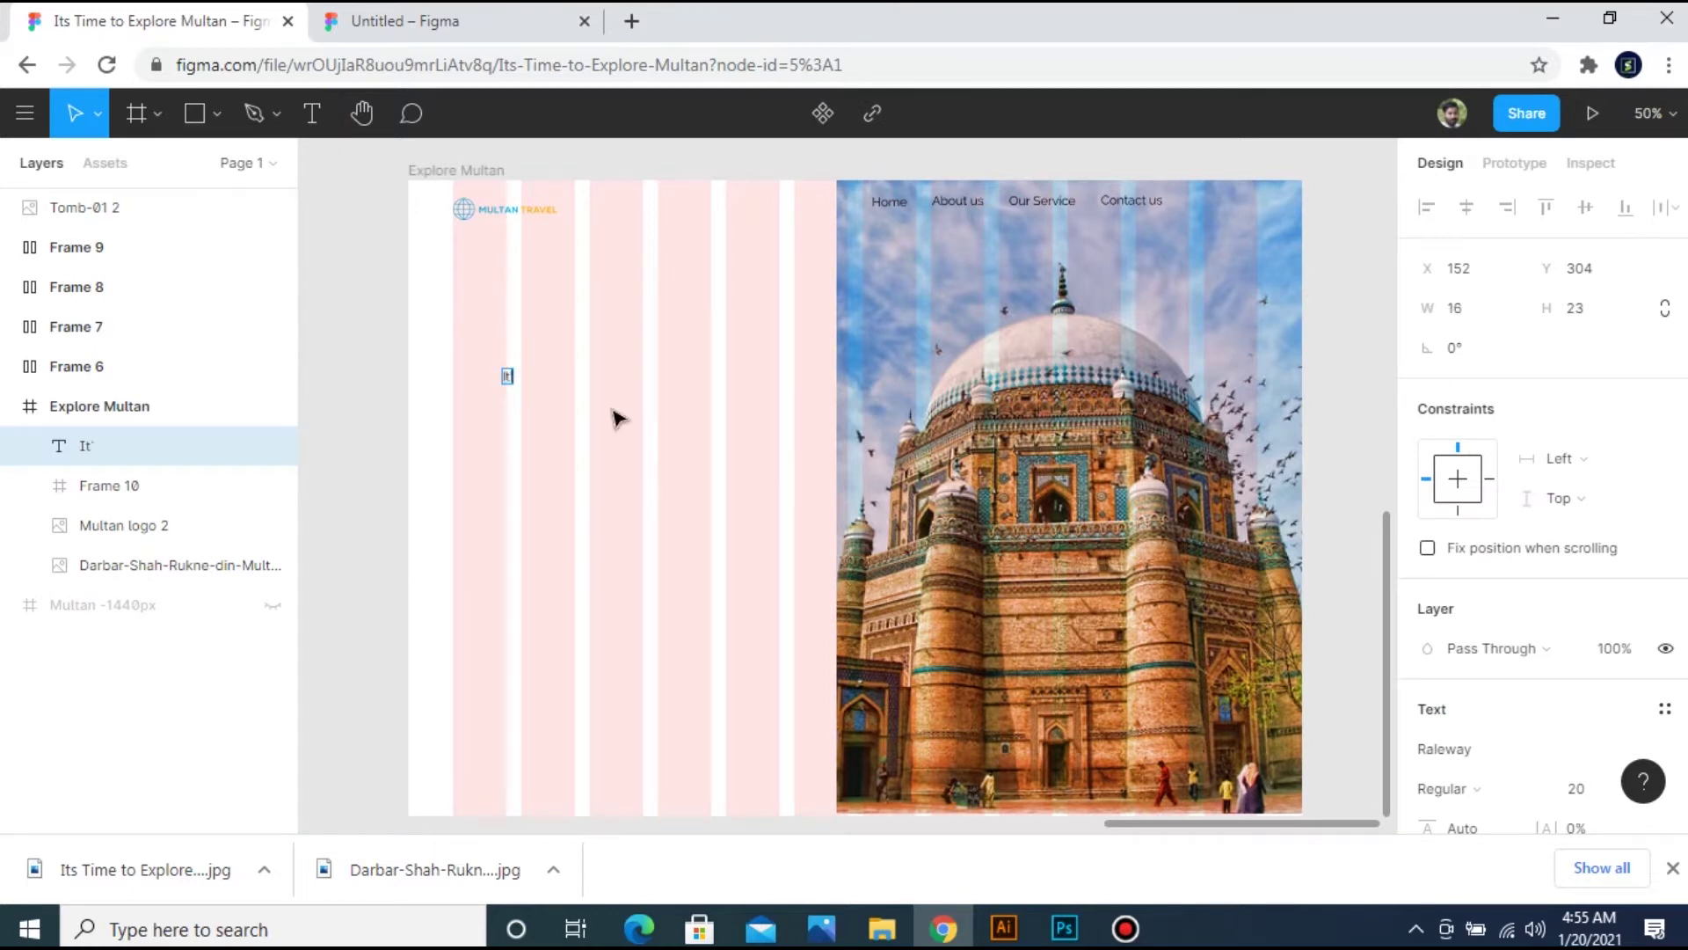
{"action": "type", "text": "It's Time"}
{"action": "key", "text": "ctrl+shift+period"}
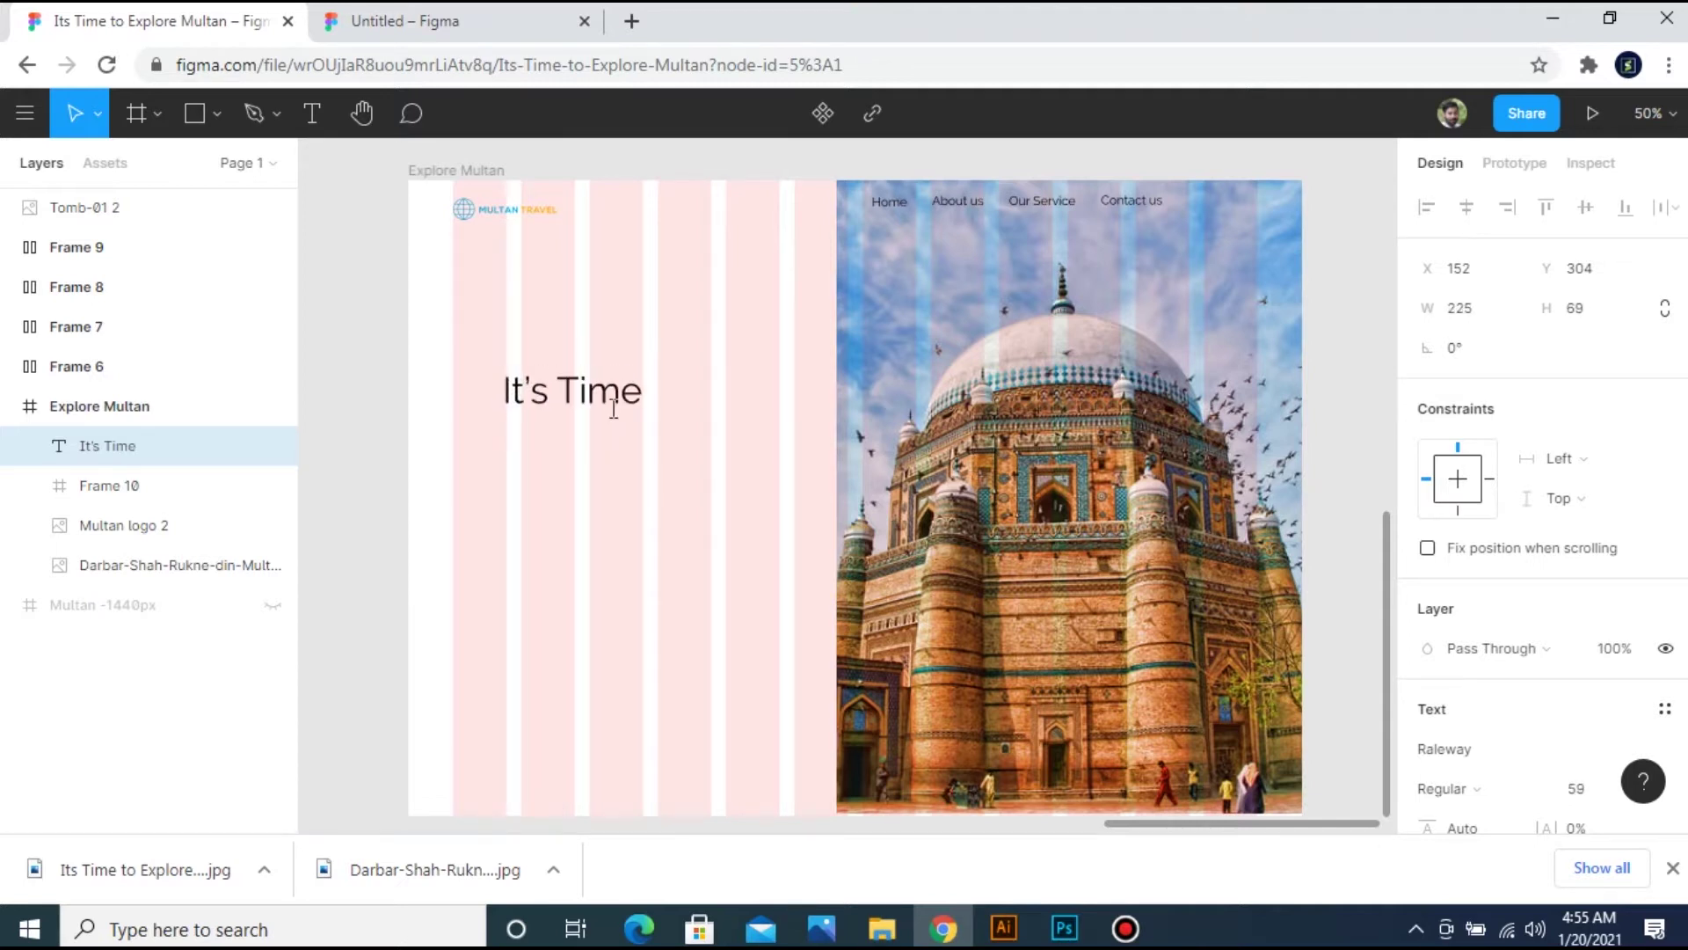
{"action": "left_click", "coordinate": [326, 256]}
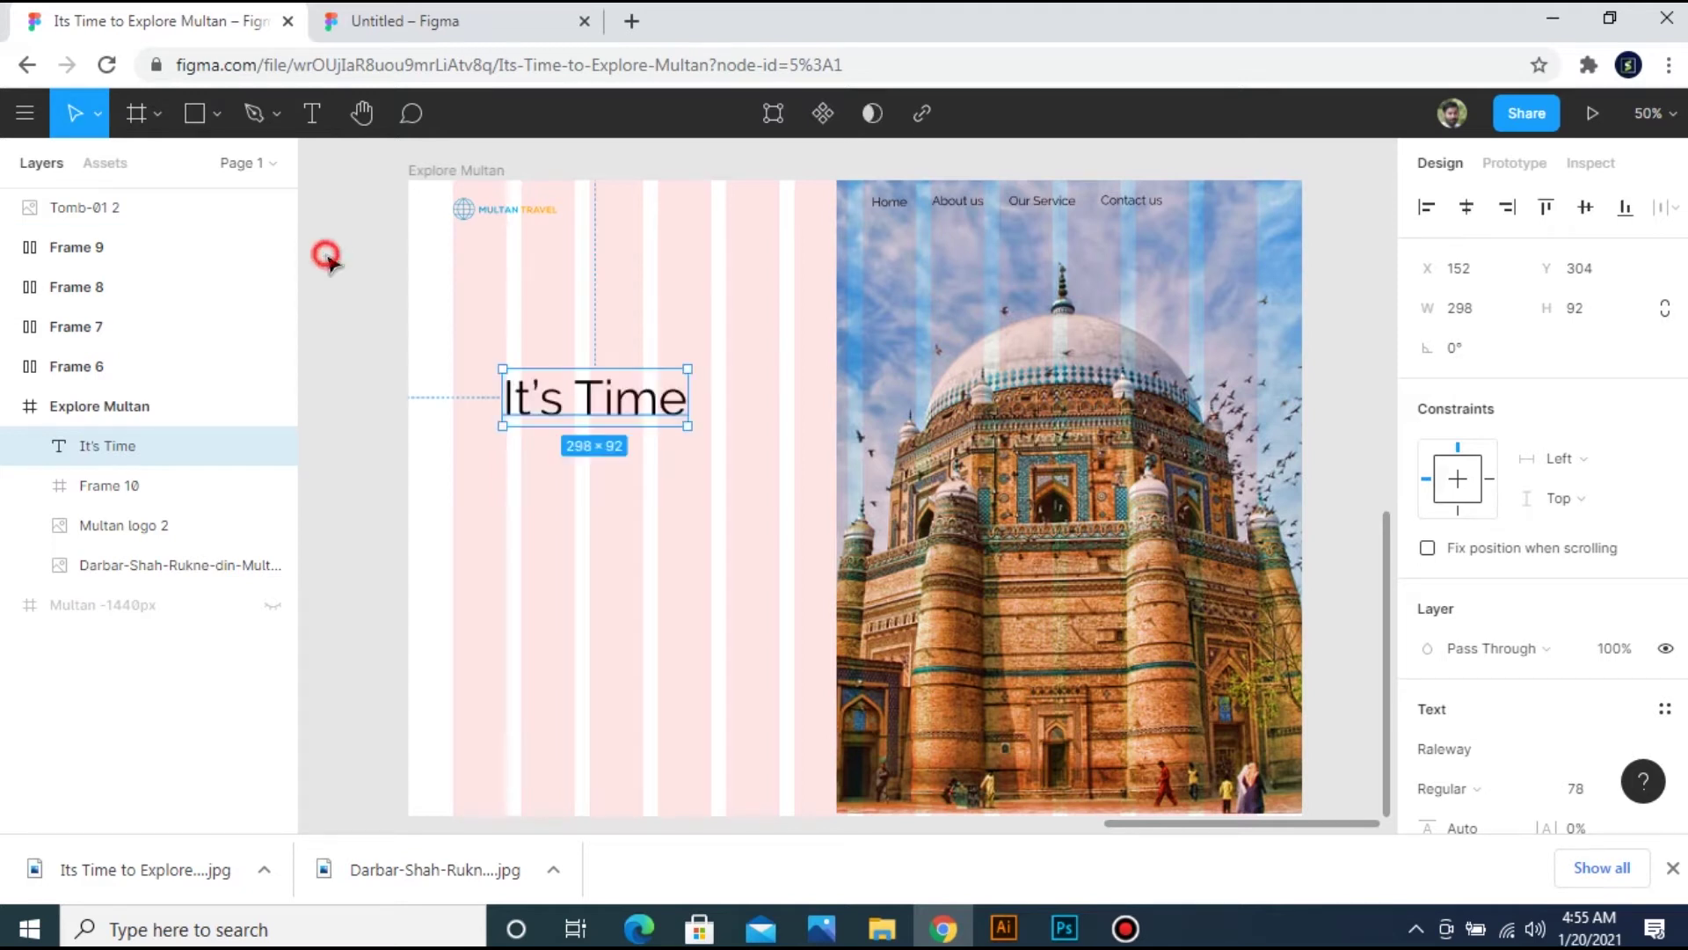
Duplicate the "It's Time" line just below itself and change the copy's text to "To Explore".
{"action": "left_click_drag", "start_coordinate": [646, 418], "coordinate": [651, 489]}
{"action": "double_click", "coordinate": [602, 482]}
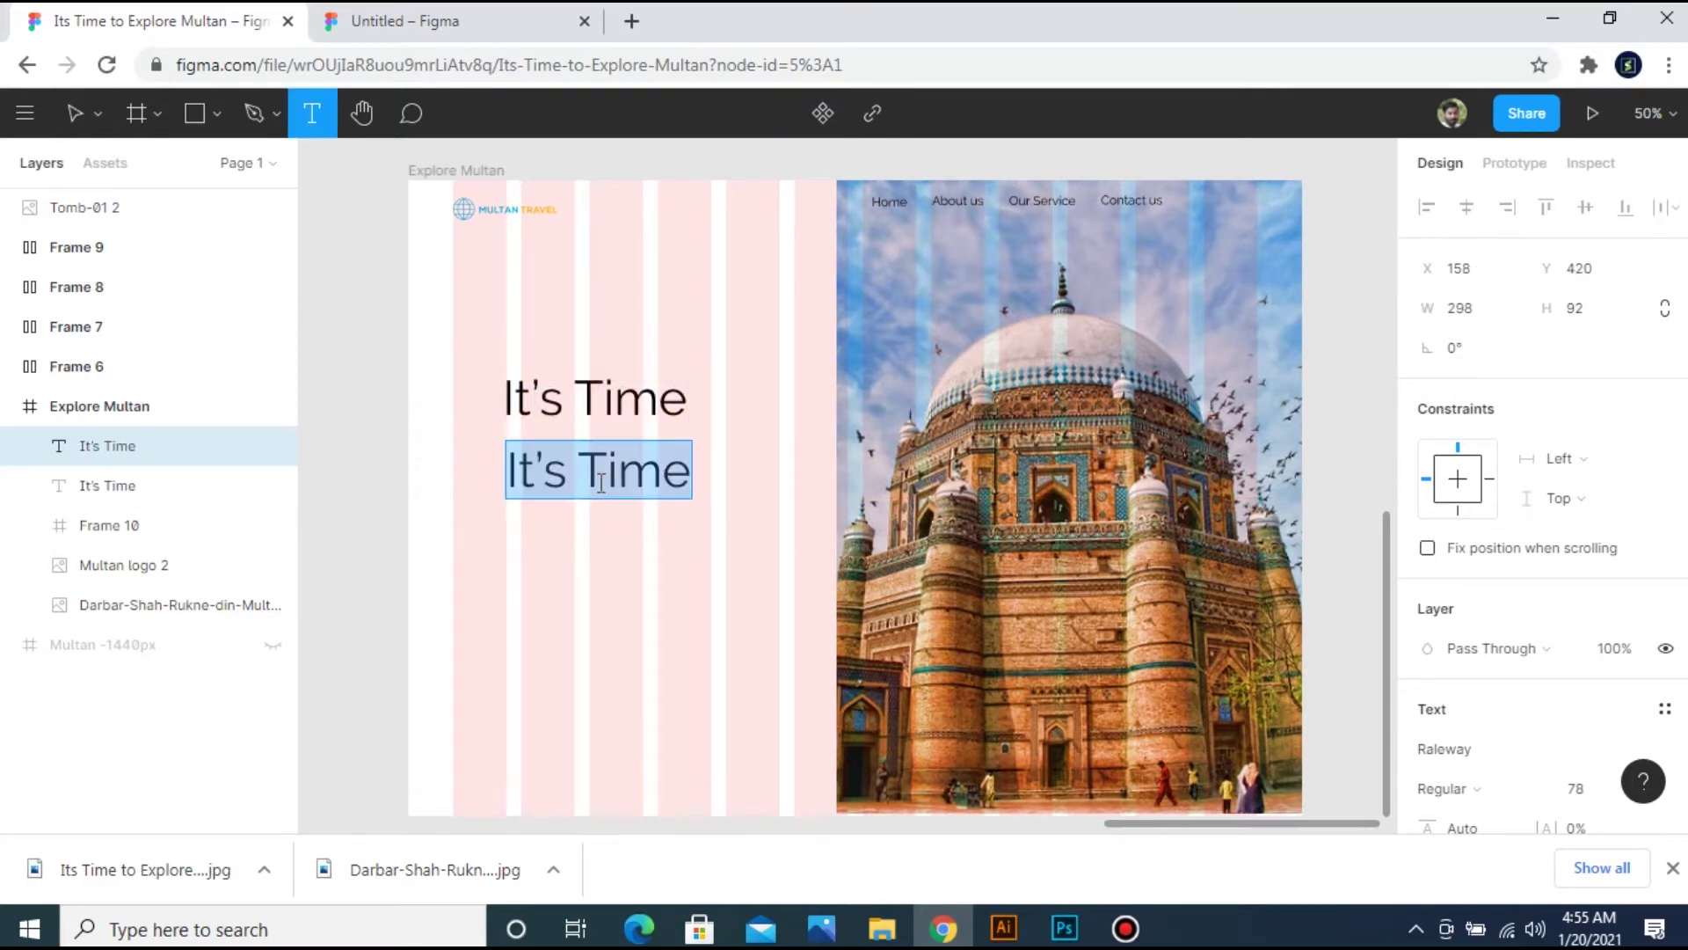
{"action": "type", "text": "To Explore"}
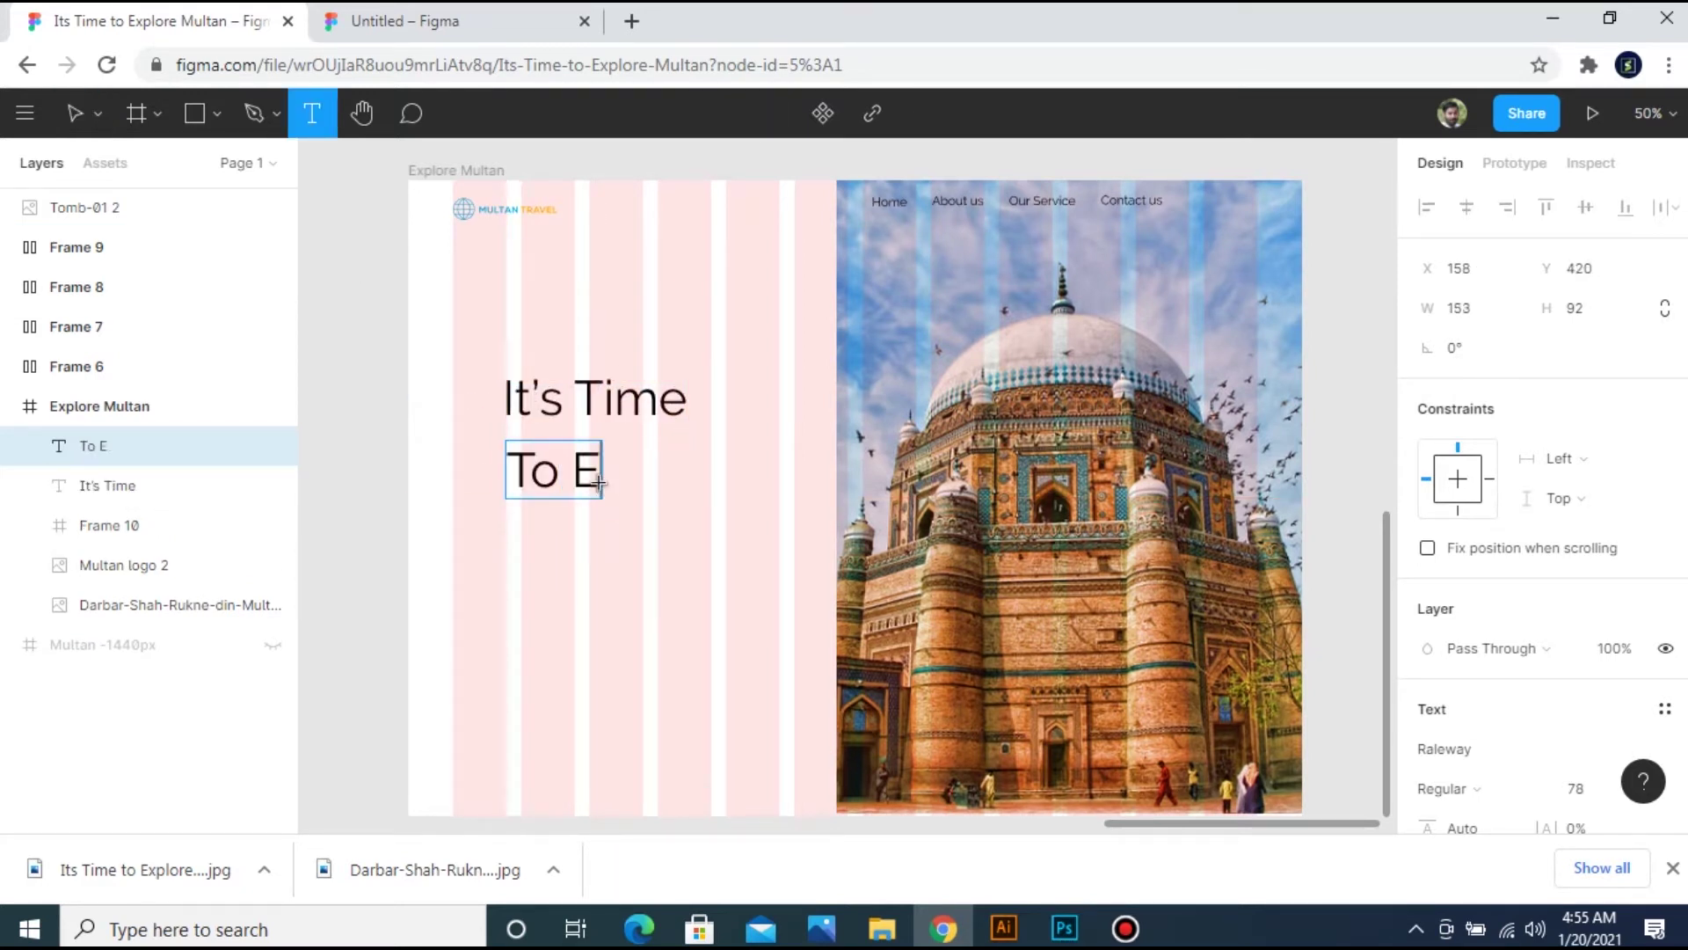
{"action": "left_click", "coordinate": [573, 578]}
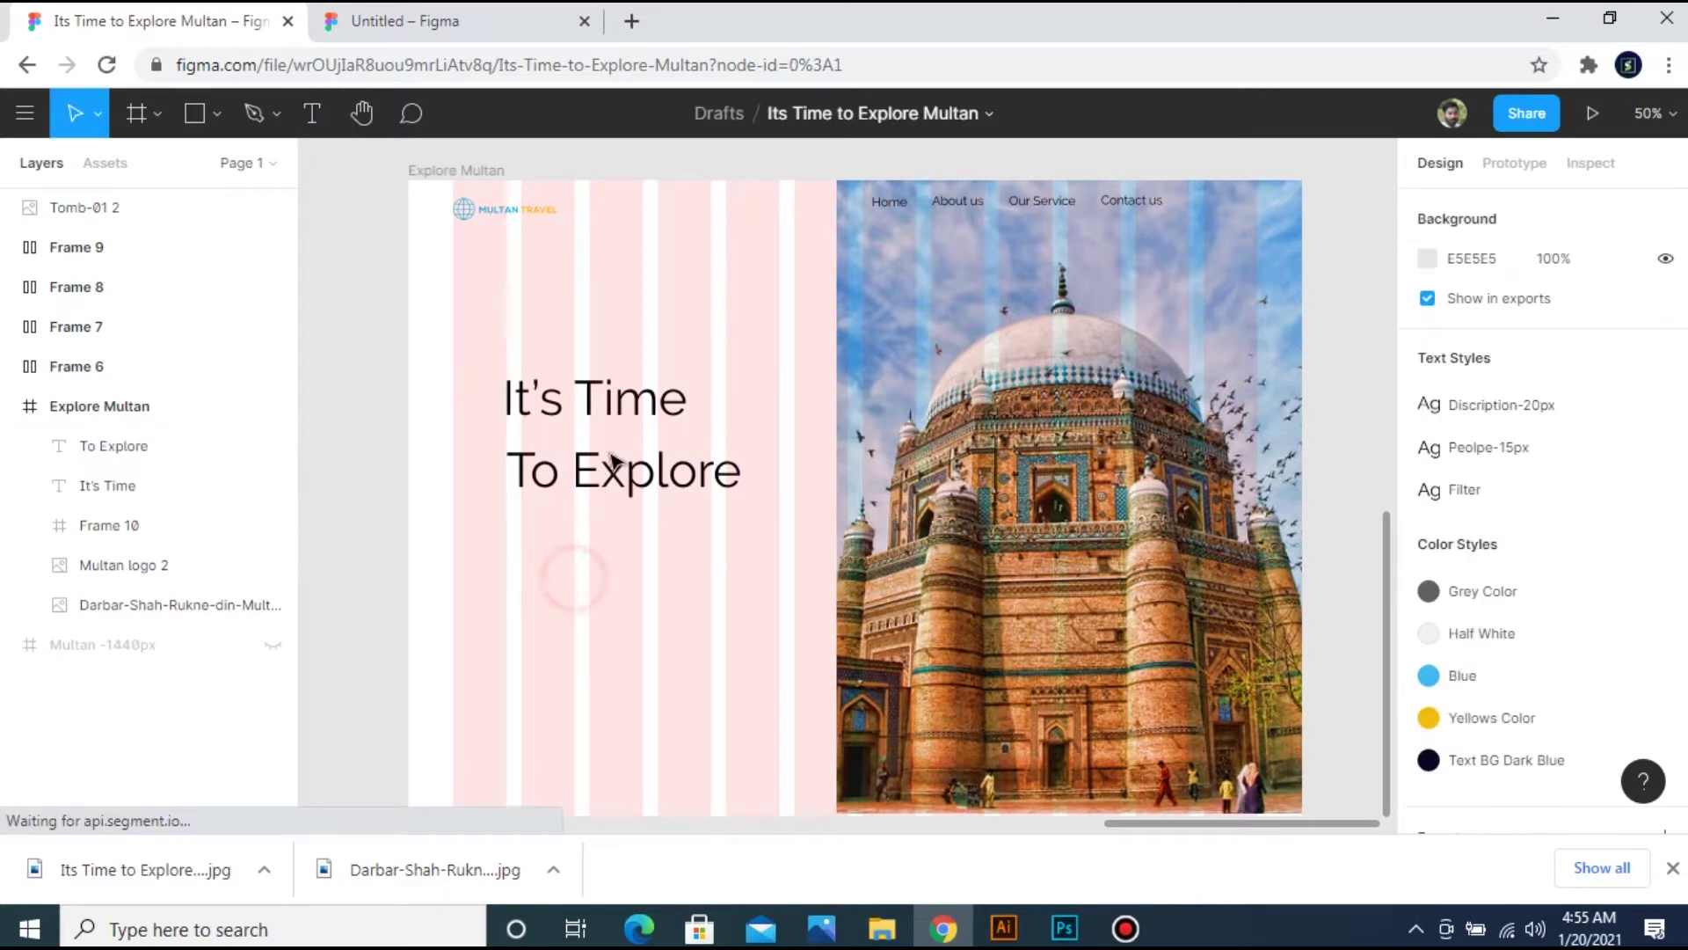
Duplicate the "To Explore" line below itself at X 152, Y 522 and change the copy's text to "MULTAN".
{"action": "left_click", "coordinate": [620, 466]}
{"action": "left_click_drag", "start_coordinate": [624, 470], "coordinate": [615, 534]}
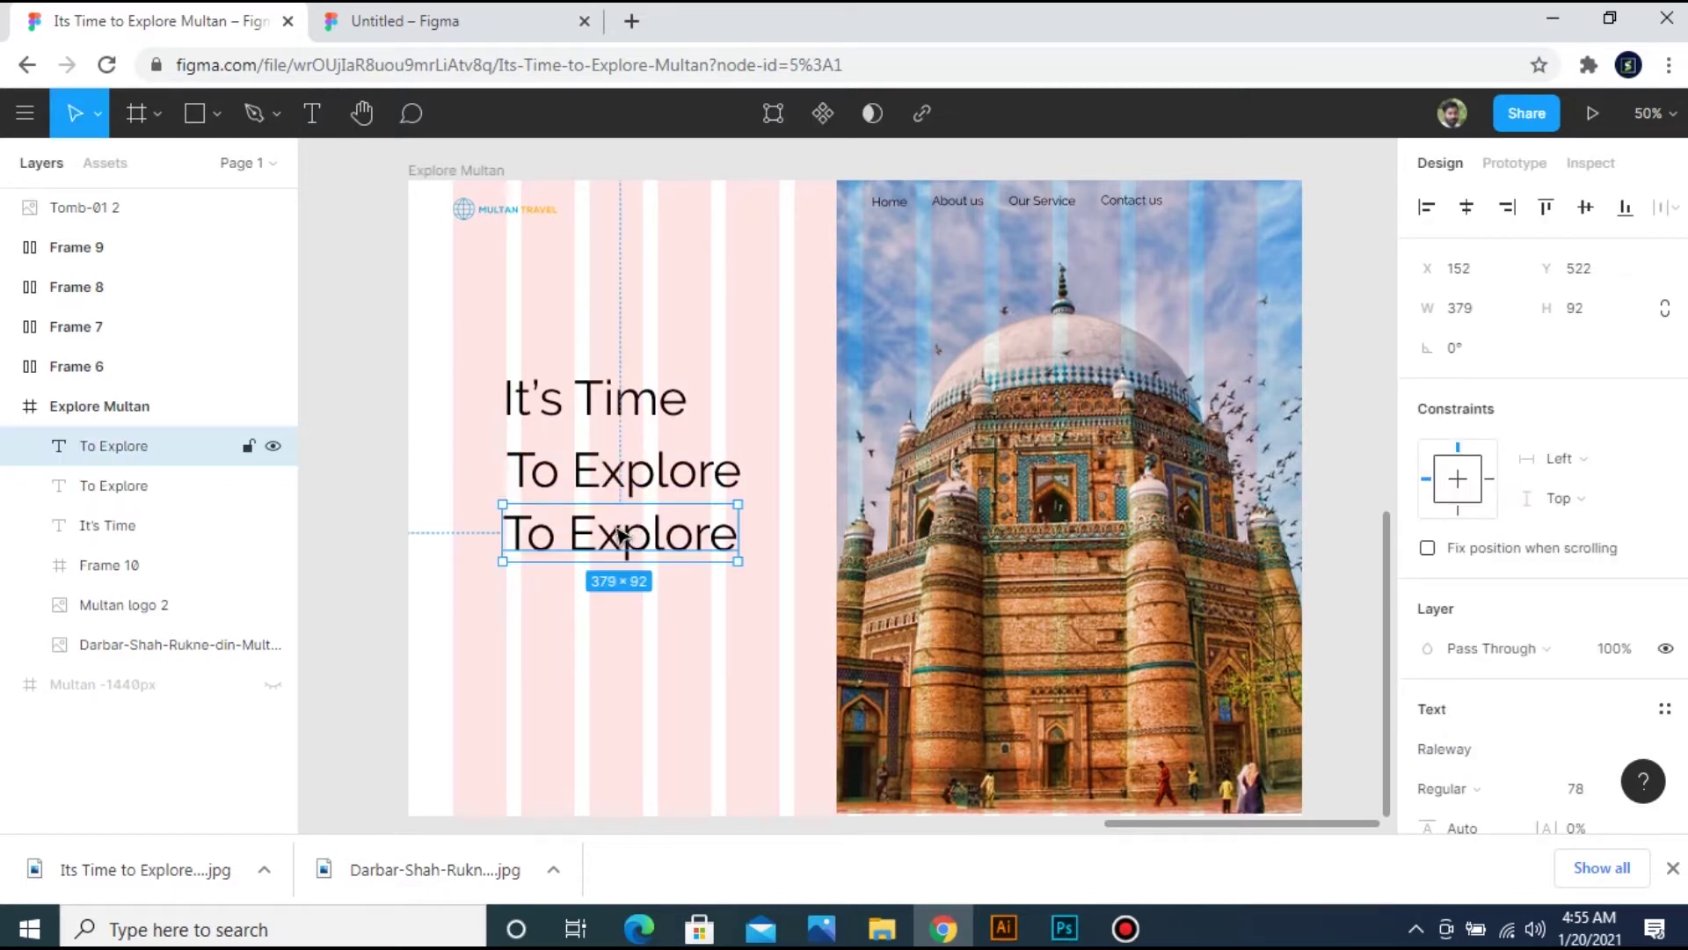
{"action": "double_click", "coordinate": [618, 531]}
{"action": "type", "text": "MULTAN"}
Enlarge the MULTAN text to font size 111.
{"action": "key", "text": "ctrl+a"}
{"action": "key", "text": "Escape"}
{"action": "key", "text": "ctrl+shift+period"}
{"action": "key", "text": "ctrl+shift+period"}
{"action": "key", "text": "ctrl+shift+period"}
{"action": "key", "text": "ctrl+shift+period"}
{"action": "key", "text": "ctrl+shift+period"}
{"action": "key", "text": "ctrl+shift+period"}
{"action": "key", "text": "ctrl+shift+period"}
{"action": "key", "text": "ctrl+shift+period"}
{"action": "key", "text": "ctrl+shift+period"}
{"action": "key", "text": "ctrl+shift+period"}
{"action": "key", "text": "ctrl+shift+period"}
{"action": "key", "text": "ctrl+shift+period"}
{"action": "key", "text": "ctrl+shift+period"}
{"action": "key", "text": "ctrl+shift+period"}
{"action": "key", "text": "ctrl+shift+period"}
{"action": "key", "text": "ctrl+shift+period"}
{"action": "key", "text": "ctrl+shift+period"}
{"action": "key", "text": "ctrl+shift+period"}
{"action": "key", "text": "ctrl+shift+period"}
{"action": "key", "text": "ctrl+shift+period"}
{"action": "key", "text": "ctrl+shift+period"}
{"action": "key", "text": "ctrl+shift+period"}
{"action": "key", "text": "ctrl+shift+period"}
{"action": "key", "text": "ctrl+shift+period"}
{"action": "key", "text": "ctrl+shift+period"}
{"action": "key", "text": "ctrl+shift+period"}
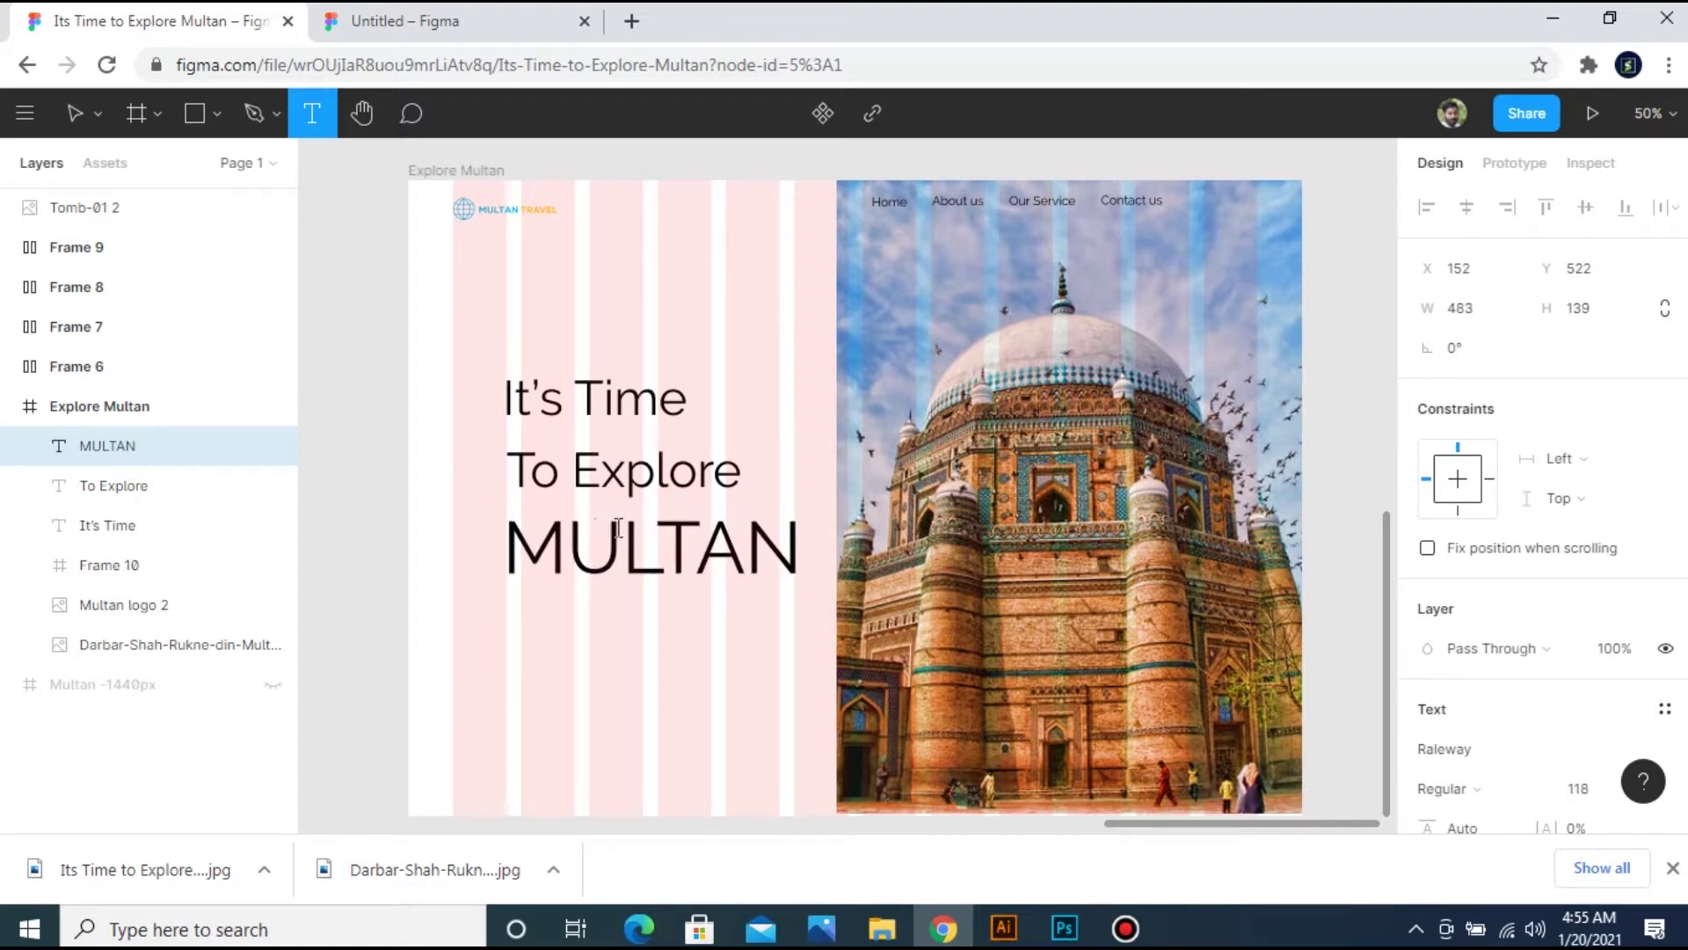
{"action": "key", "text": "ctrl+shift+comma"}
{"action": "key", "text": "ctrl+shift+comma"}
{"action": "key", "text": "ctrl+shift+comma"}
{"action": "key", "text": "ctrl+shift+comma"}
{"action": "key", "text": "ctrl+shift+comma"}
{"action": "key", "text": "ctrl+a"}
{"action": "type", "text": "V"}
{"action": "key", "text": "ctrl+z"}
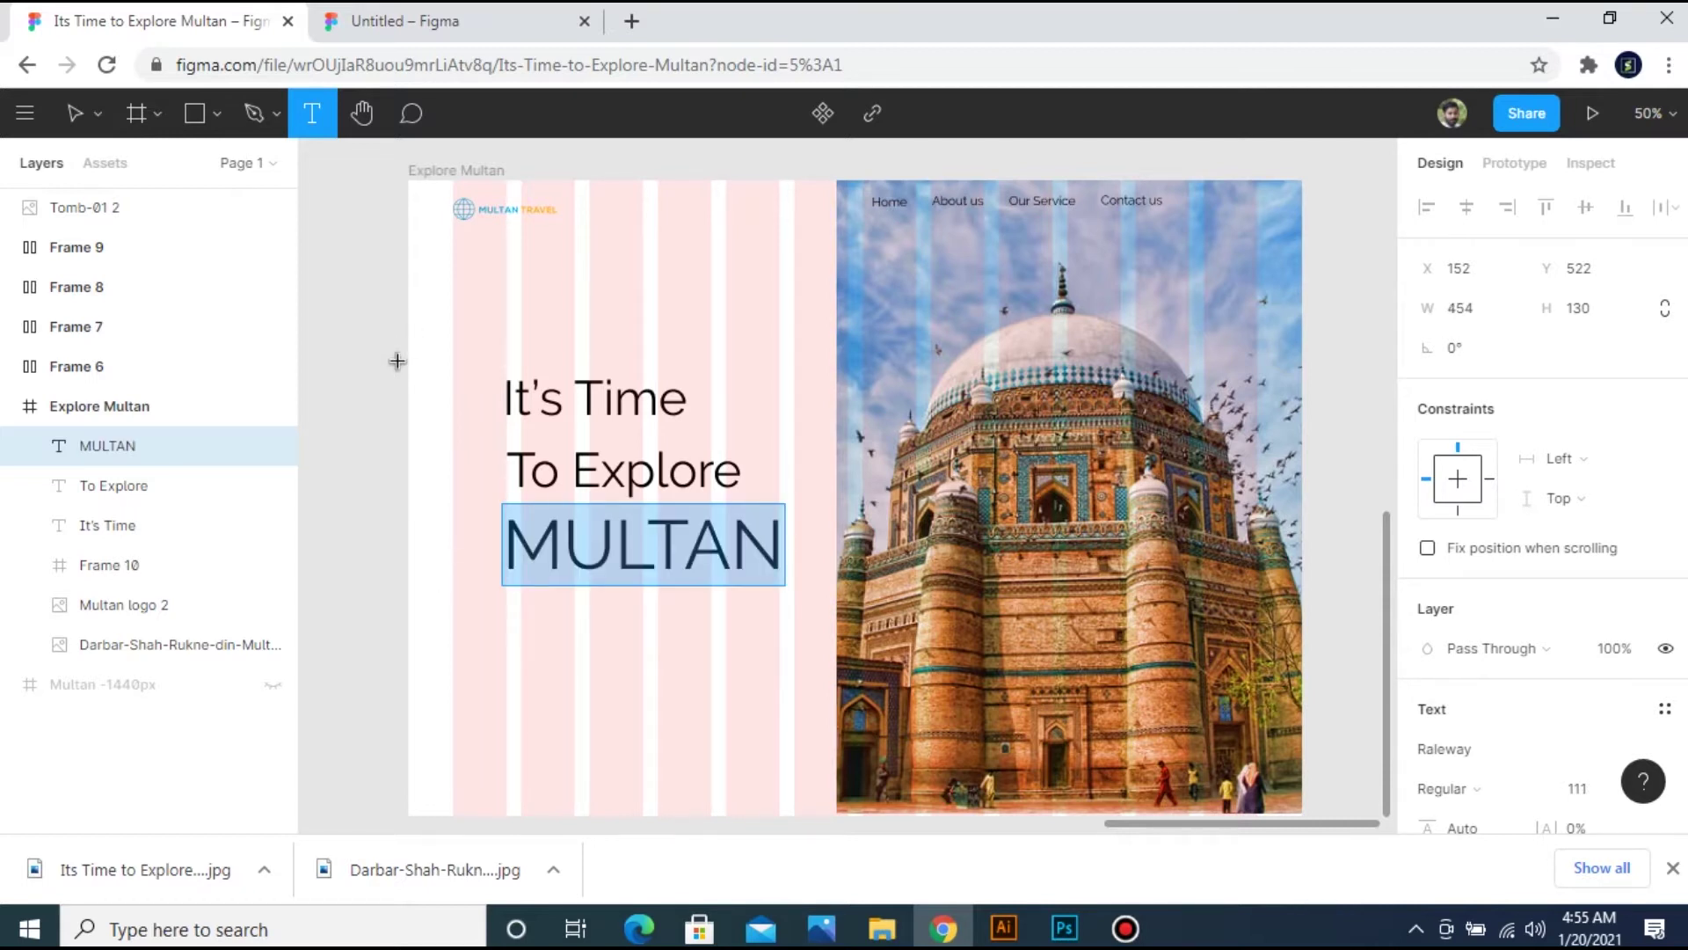
{"action": "left_click", "coordinate": [76, 113]}
{"action": "left_click", "coordinate": [326, 314]}
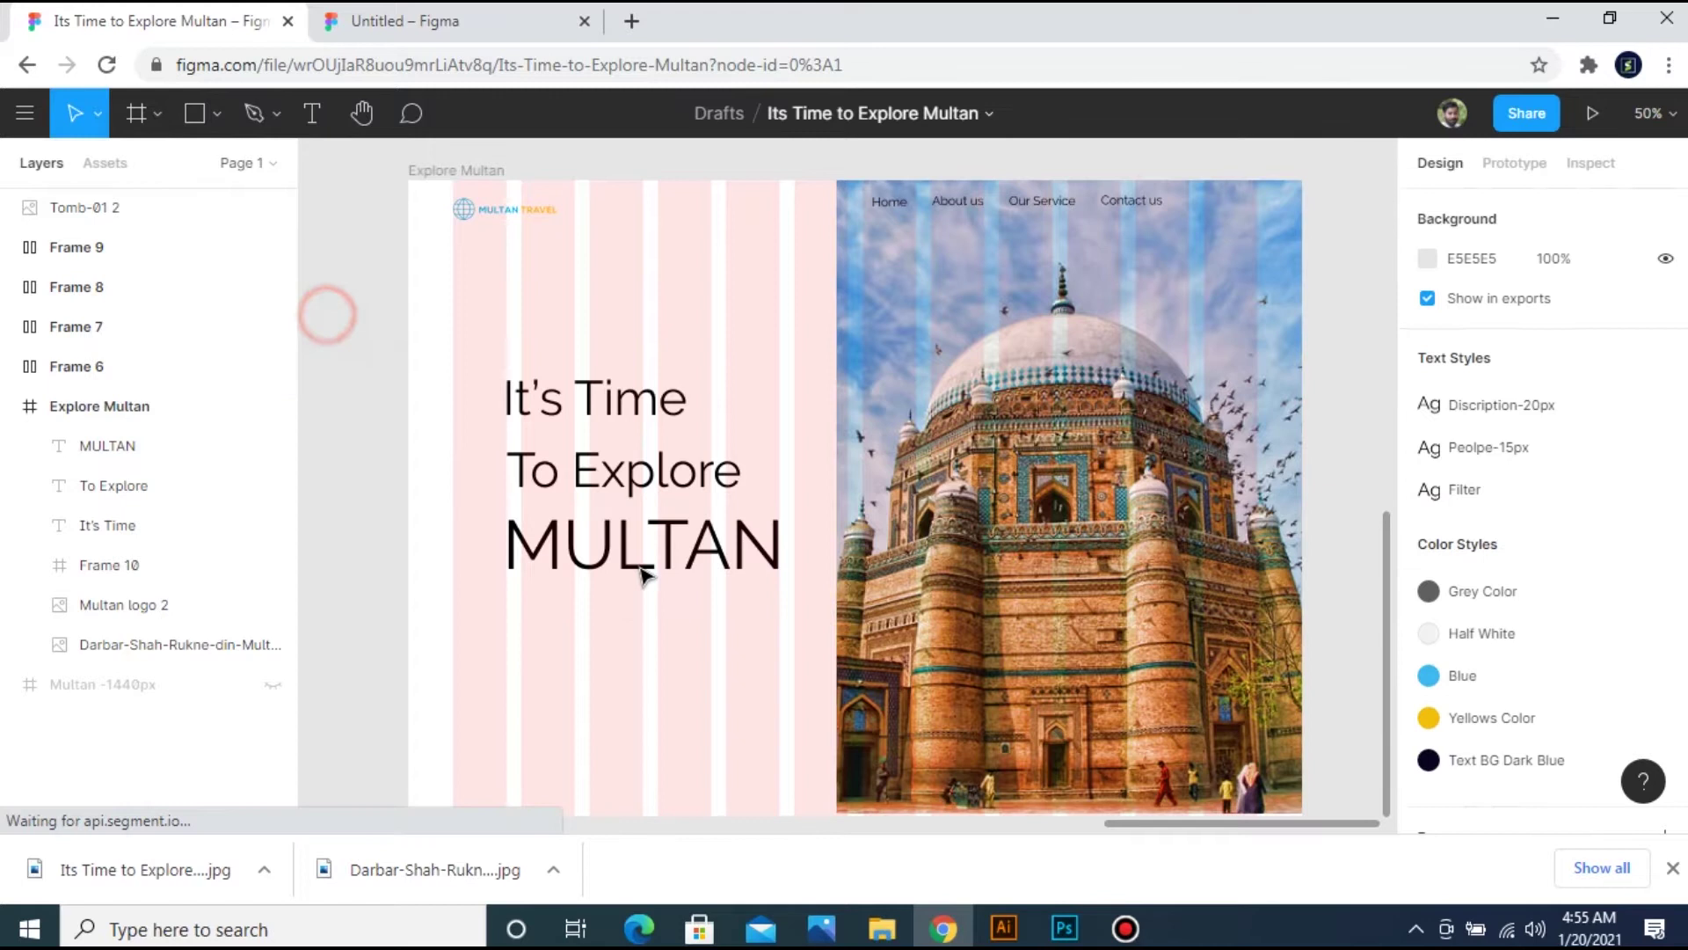
Move the three headline lines to the first grid column's left edge and raise MULTAN closer to "To Explore", at Y 503.
{"action": "left_click_drag", "start_coordinate": [326, 314], "coordinate": [643, 576]}
{"action": "left_click_drag", "start_coordinate": [584, 397], "coordinate": [543, 413]}
{"action": "left_click", "coordinate": [366, 358]}
{"action": "left_click", "coordinate": [559, 543]}
{"action": "left_click_drag", "start_coordinate": [559, 543], "coordinate": [558, 529]}
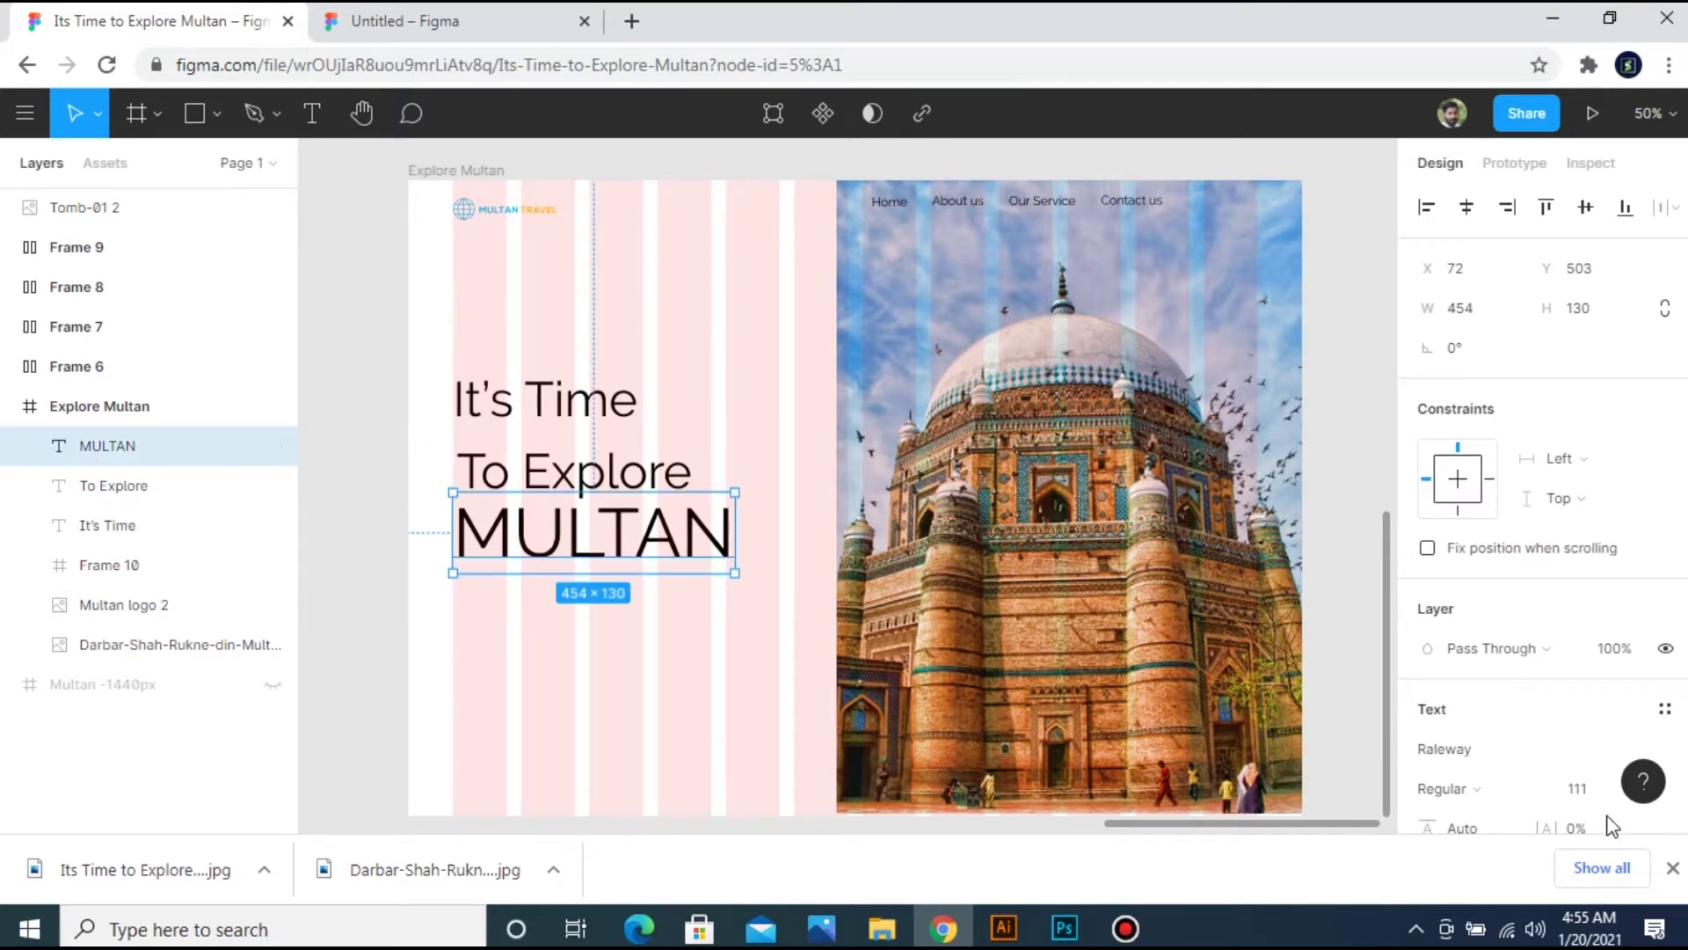
Set the MULTAN text to font size 130 and Bold weight.
{"action": "left_click", "coordinate": [1675, 647]}
{"action": "left_click", "coordinate": [1675, 646]}
{"action": "scroll", "coordinate": [1481, 588], "scroll_direction": "down", "scroll_amount": 5}
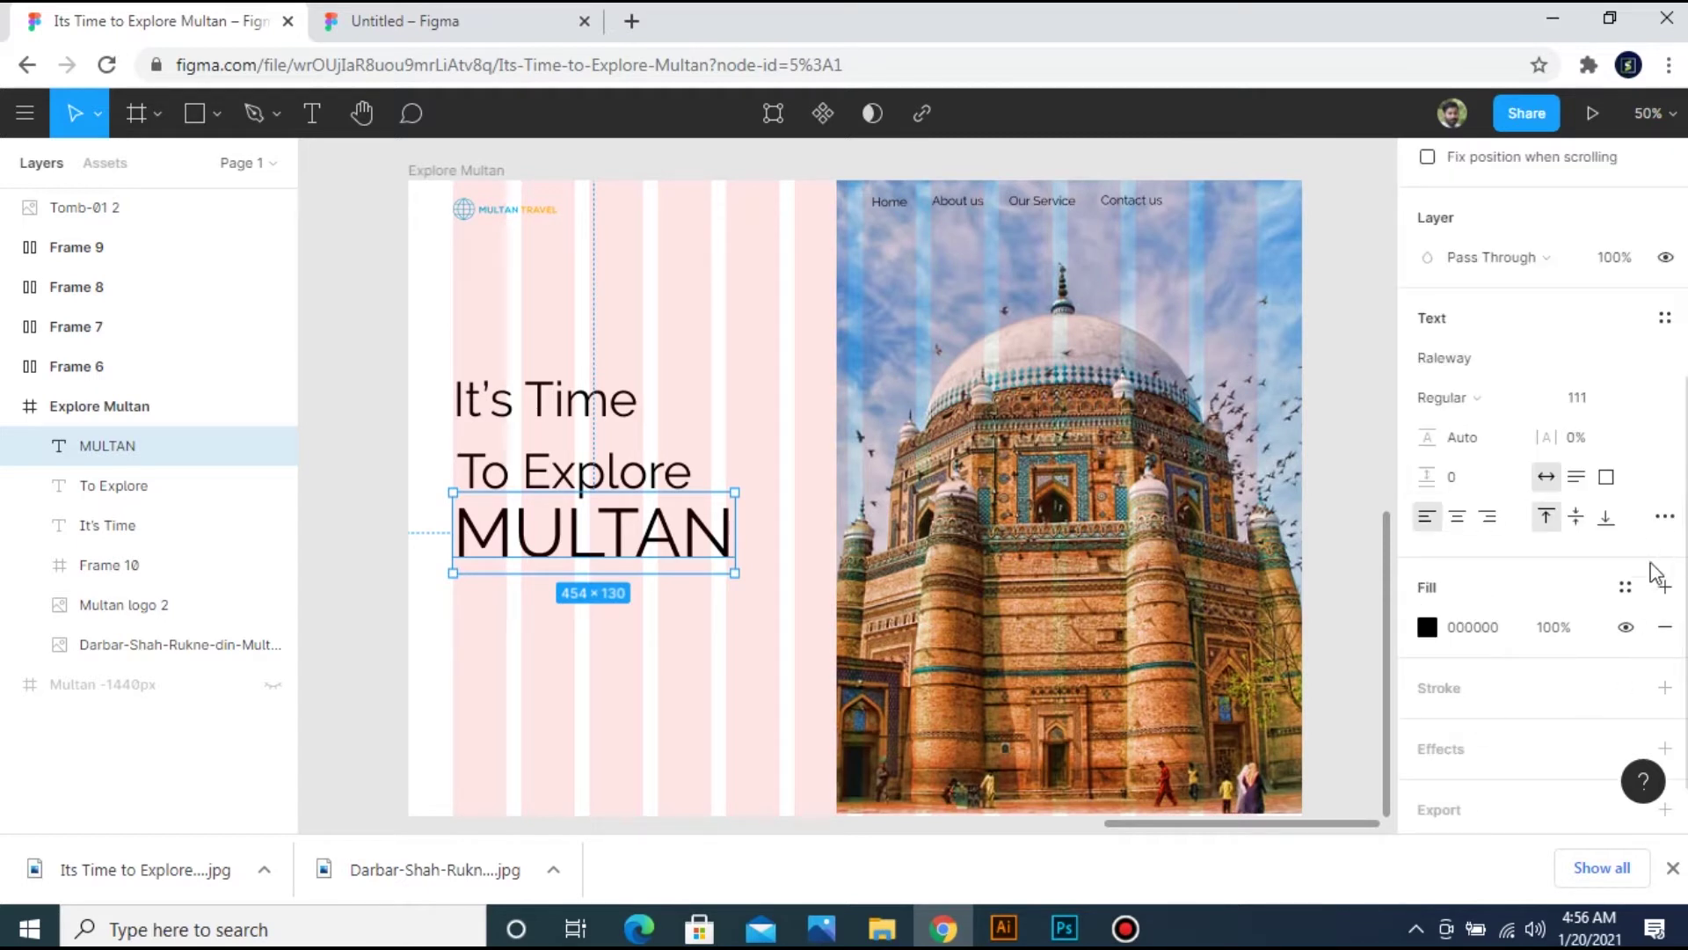
{"action": "left_click", "coordinate": [1665, 317]}
{"action": "left_click", "coordinate": [1579, 312]}
{"action": "left_click", "coordinate": [1593, 393]}
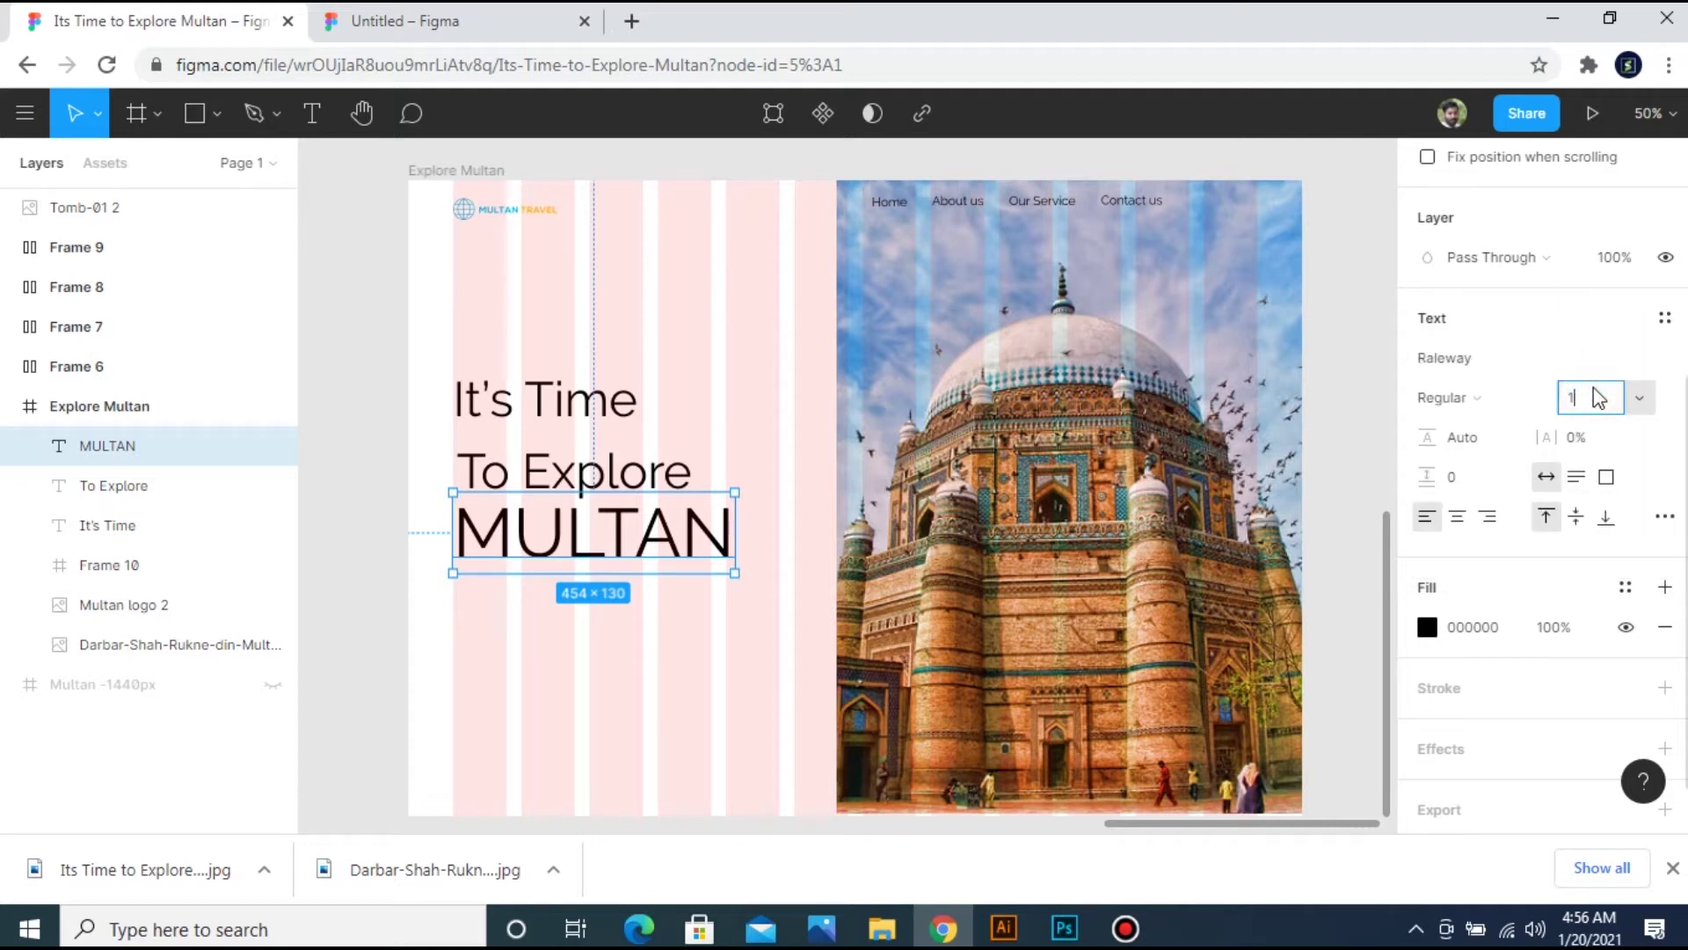
{"action": "type", "text": "130"}
{"action": "key", "text": "Return"}
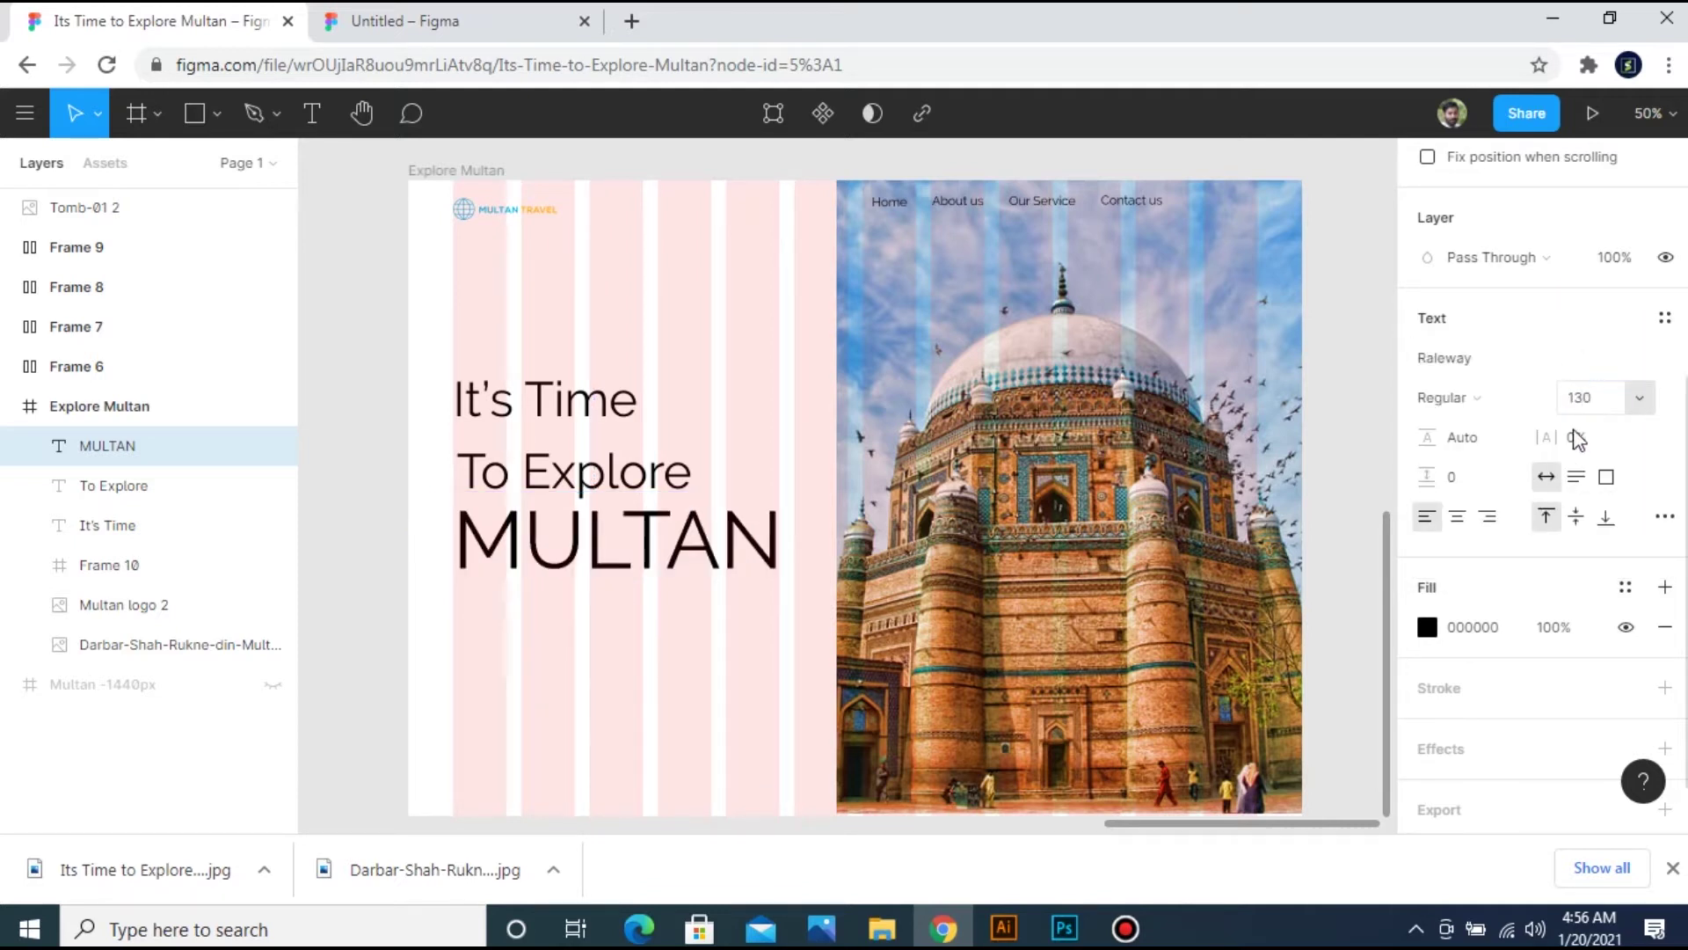
{"action": "left_click", "coordinate": [1459, 395]}
{"action": "left_click", "coordinate": [1470, 448]}
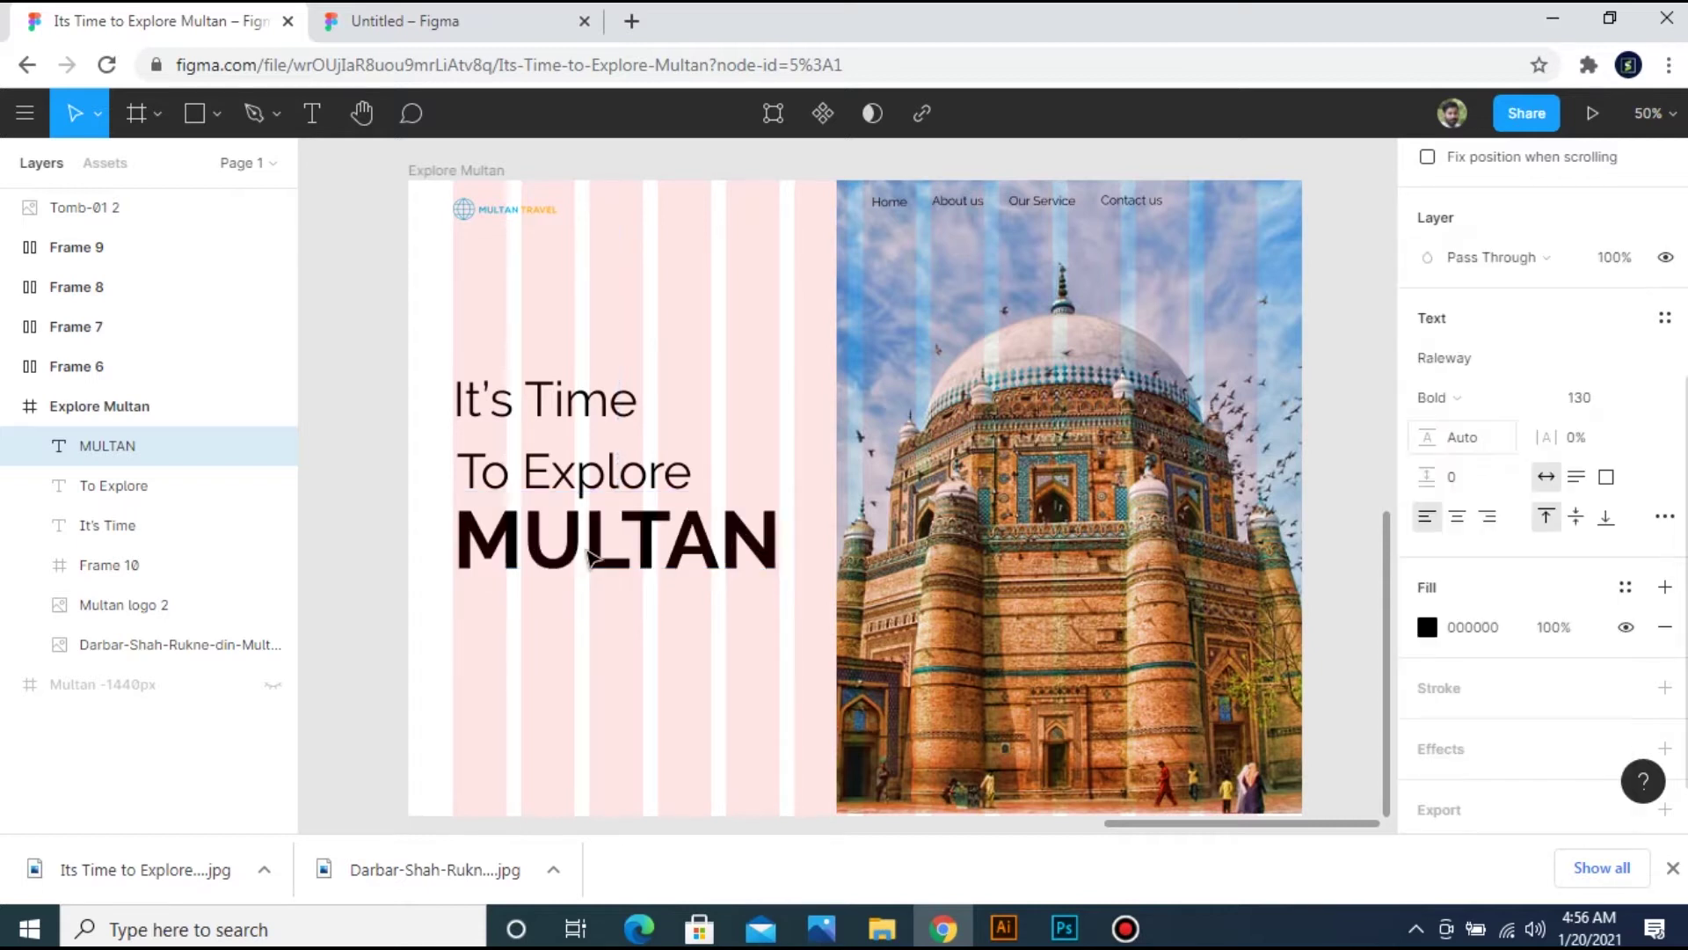
Try font size 67 on the "To Explore" line and return it to 78.
{"action": "left_click", "coordinate": [572, 475]}
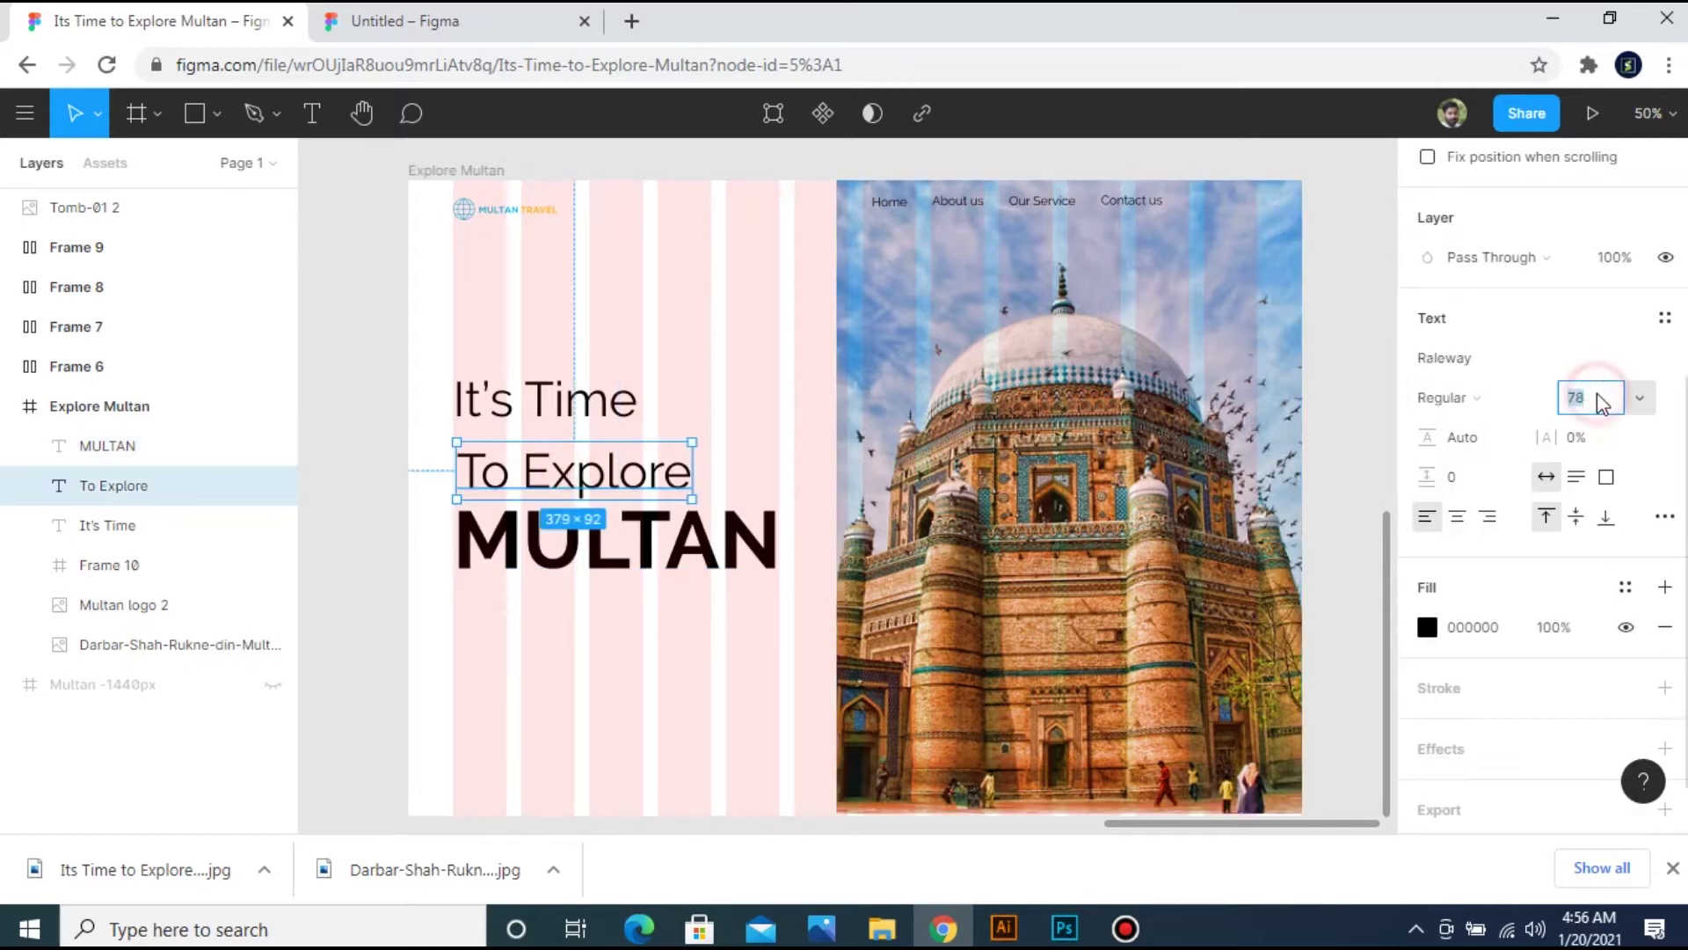
{"action": "type", "text": "67"}
{"action": "key", "text": "Return"}
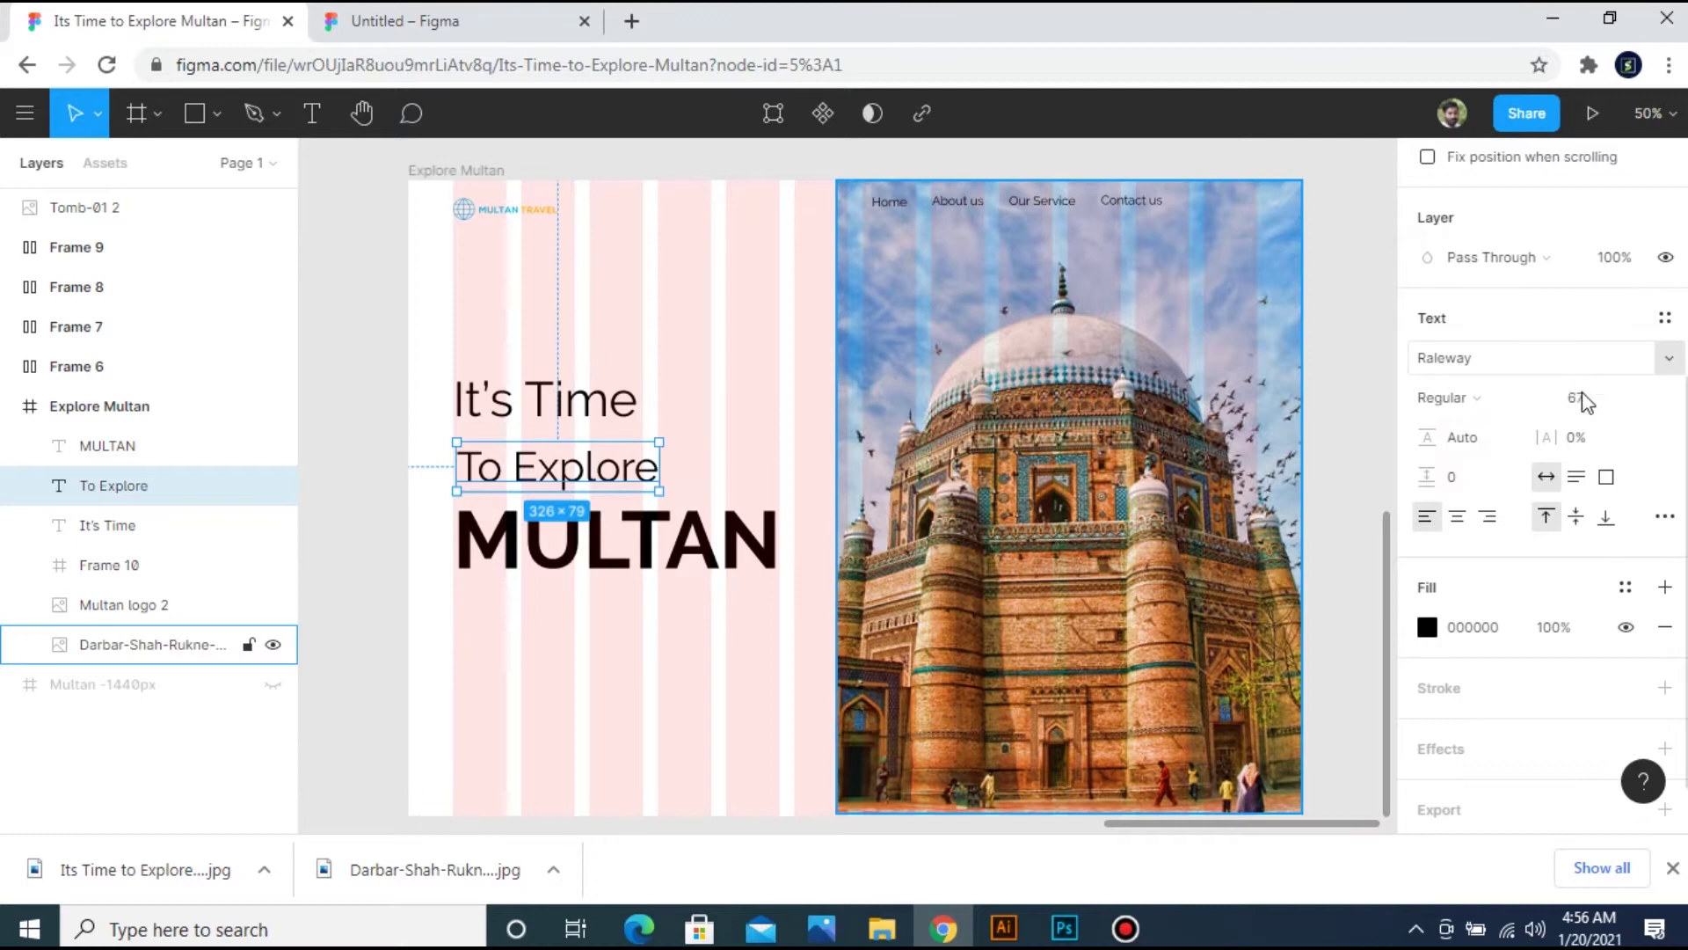
{"action": "left_click", "coordinate": [1582, 398]}
{"action": "type", "text": "78"}
{"action": "key", "text": "Return"}
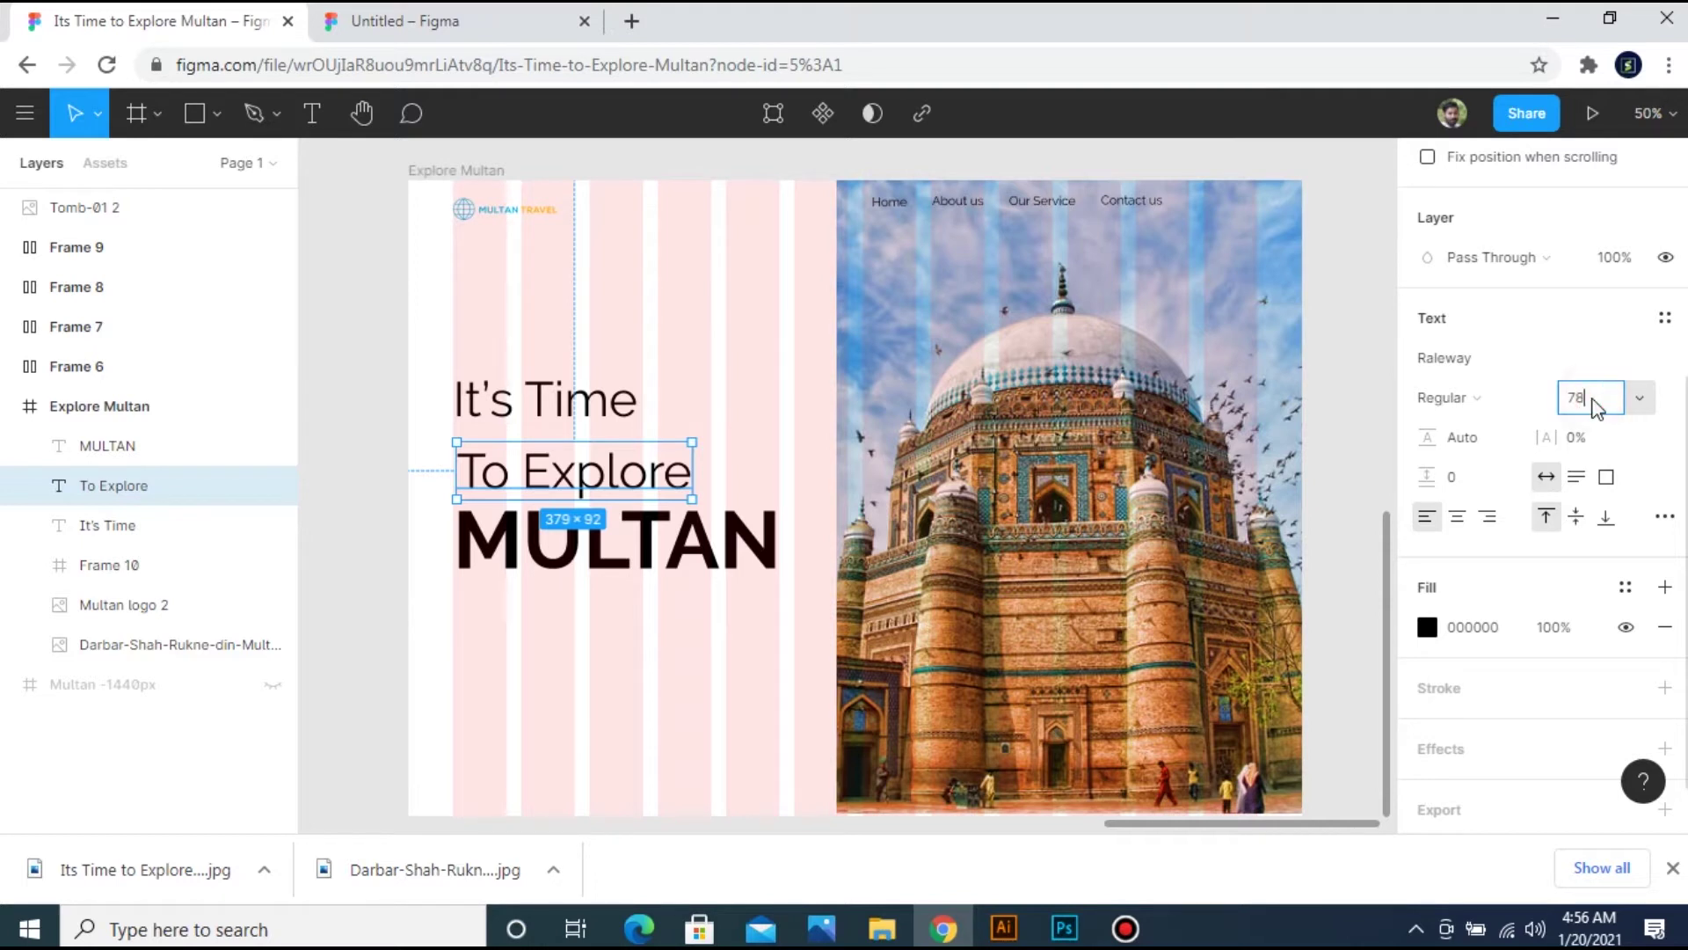
Set the "To Explore" line to Bold and shift it slightly to line up with MULTAN's left edge.
{"action": "left_click", "coordinate": [1449, 400]}
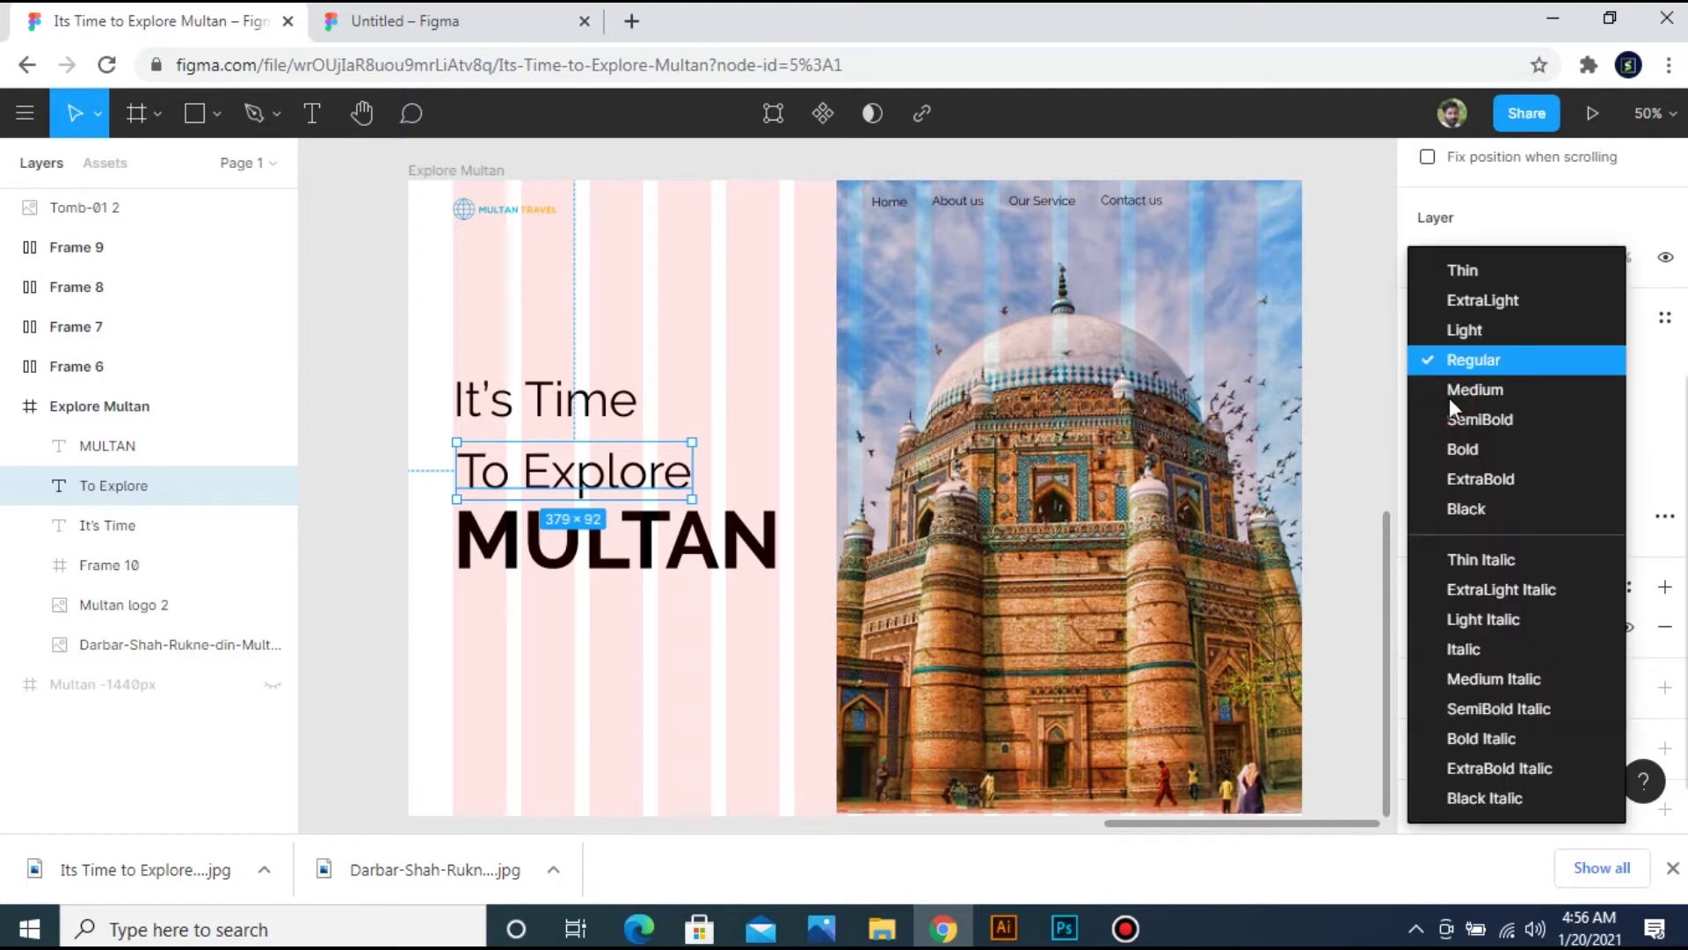
{"action": "left_click", "coordinate": [1468, 448]}
{"action": "left_click_drag", "start_coordinate": [546, 482], "coordinate": [538, 483]}
Reduce the "It's Time" line to font size 65, keeping it directly above "To Explore".
{"action": "left_click", "coordinate": [551, 416]}
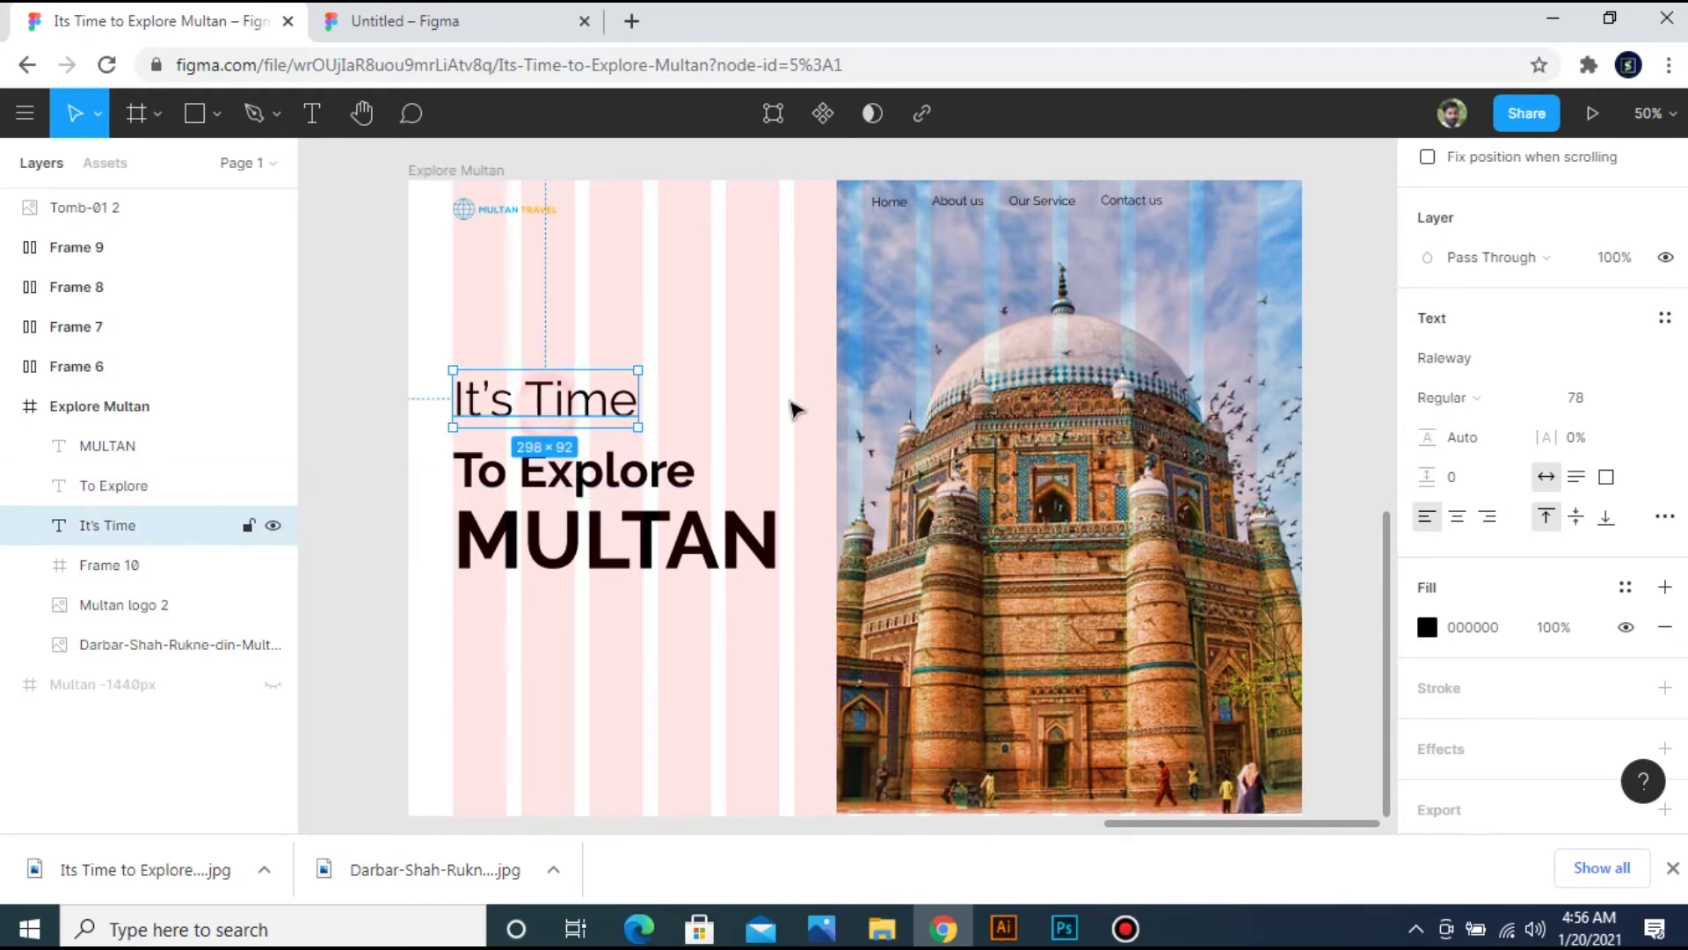
{"action": "left_click", "coordinate": [1608, 400]}
{"action": "type", "text": "65"}
{"action": "key", "text": "Return"}
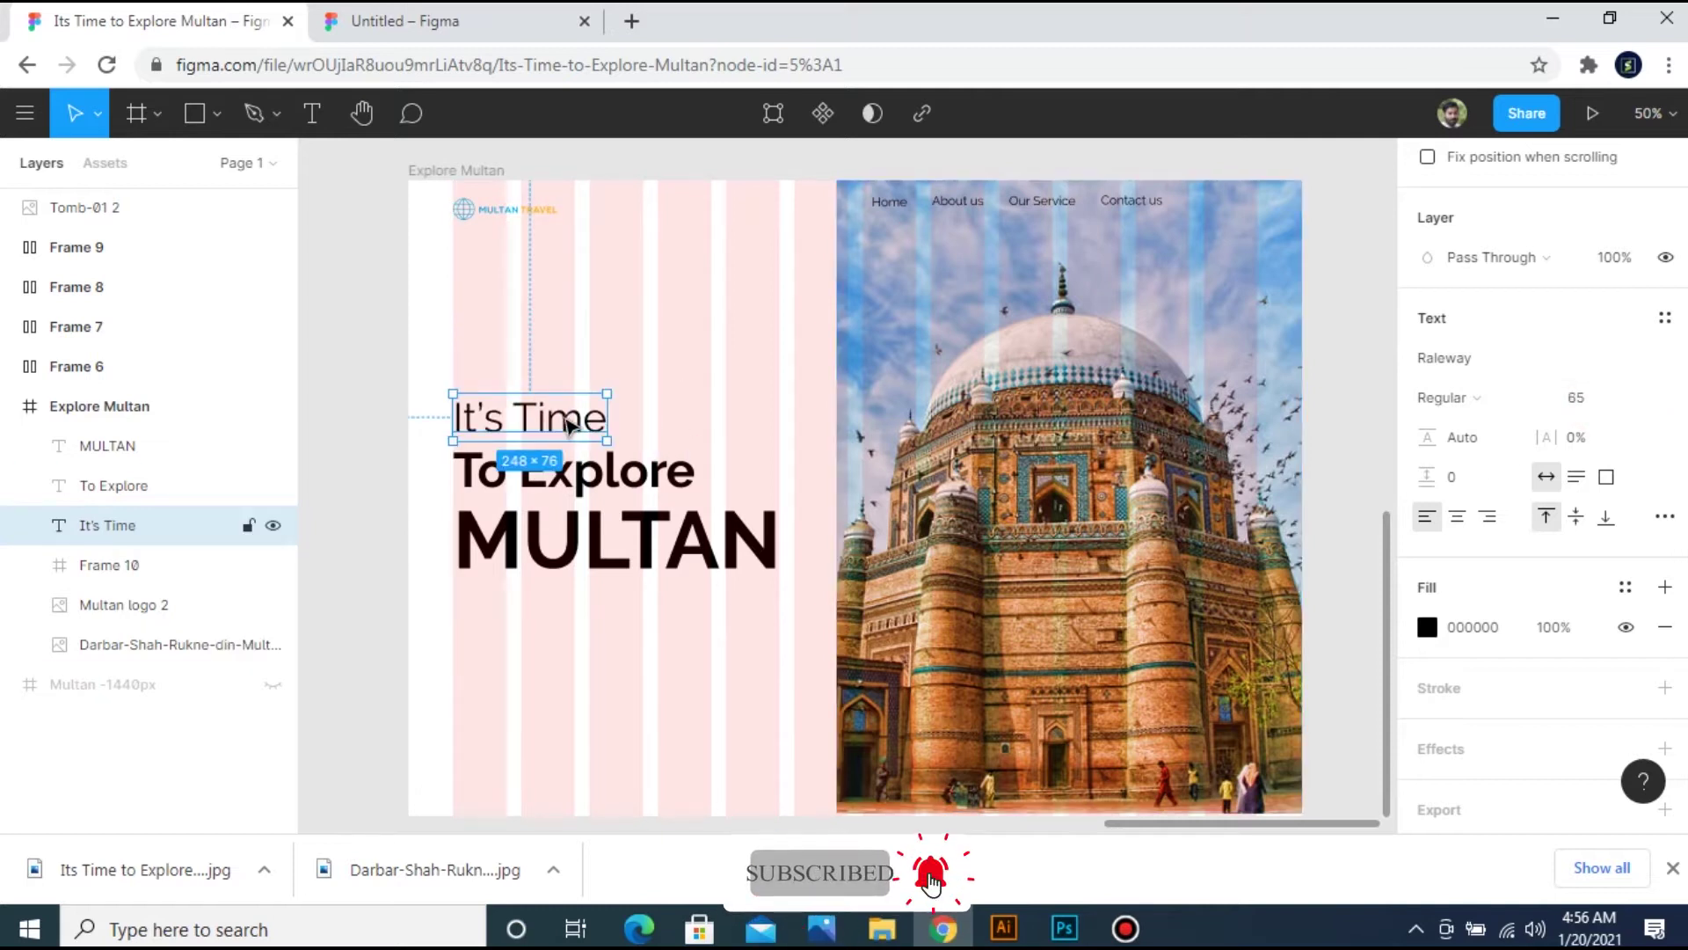
Left-align the three headline lines with each other and move them together slightly higher in the frame.
{"action": "left_click_drag", "start_coordinate": [362, 389], "coordinate": [549, 588]}
{"action": "left_click", "coordinate": [1426, 207]}
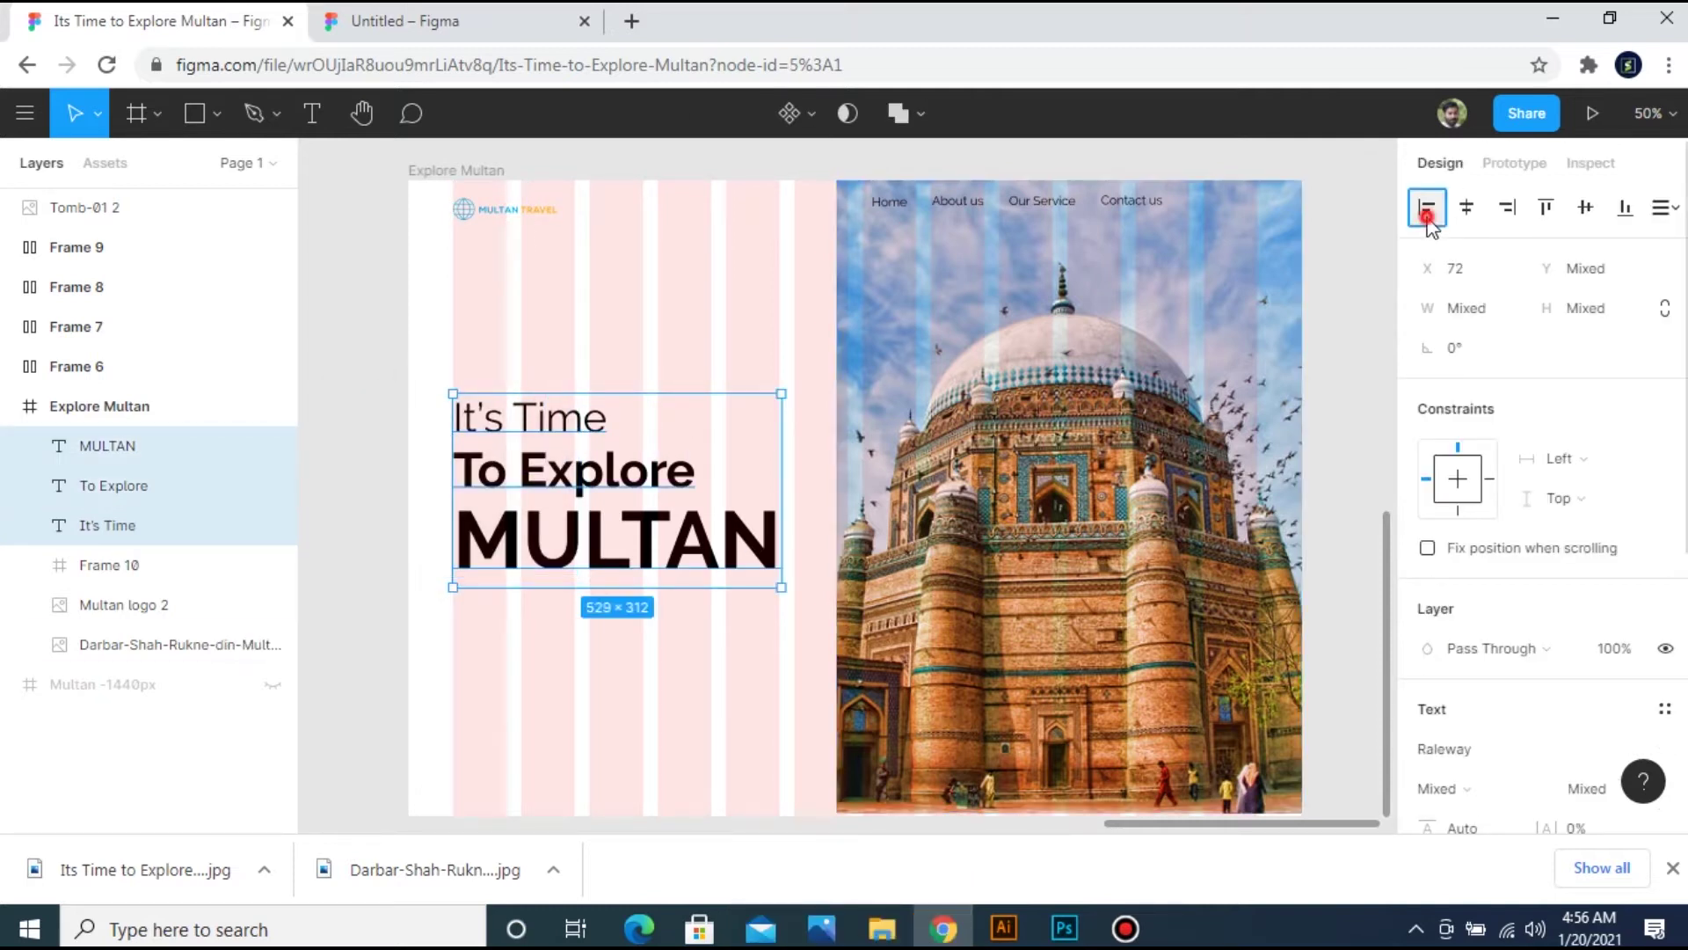
{"action": "left_click_drag", "start_coordinate": [387, 322], "coordinate": [756, 562]}
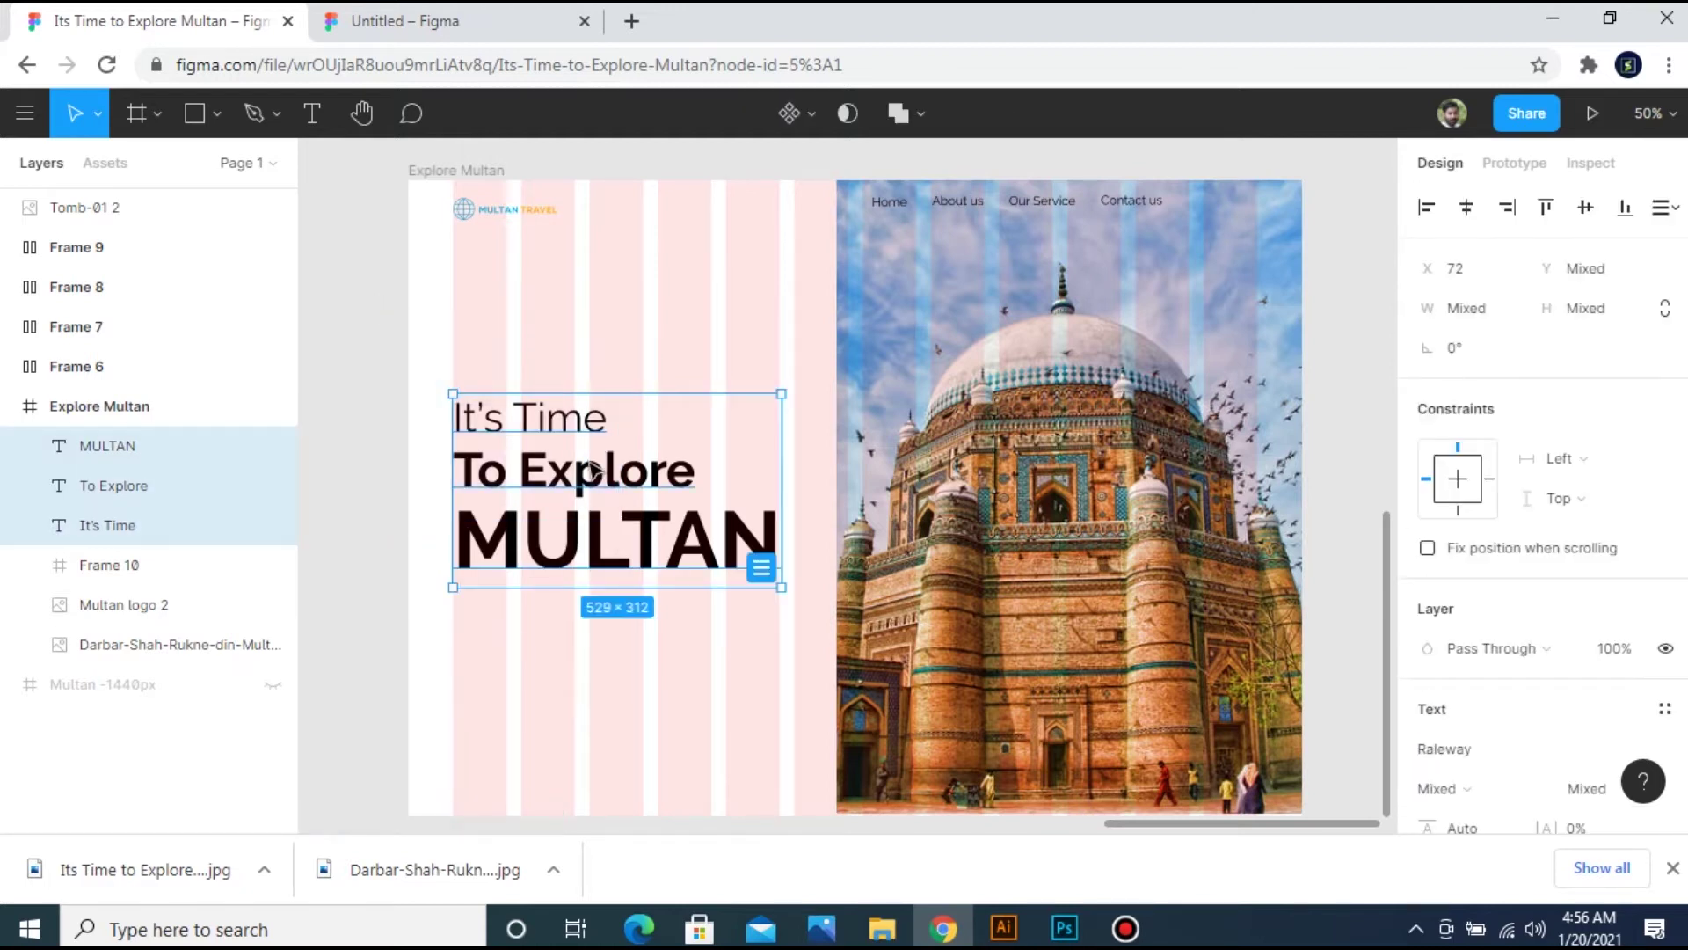
{"action": "left_click_drag", "start_coordinate": [589, 486], "coordinate": [587, 464]}
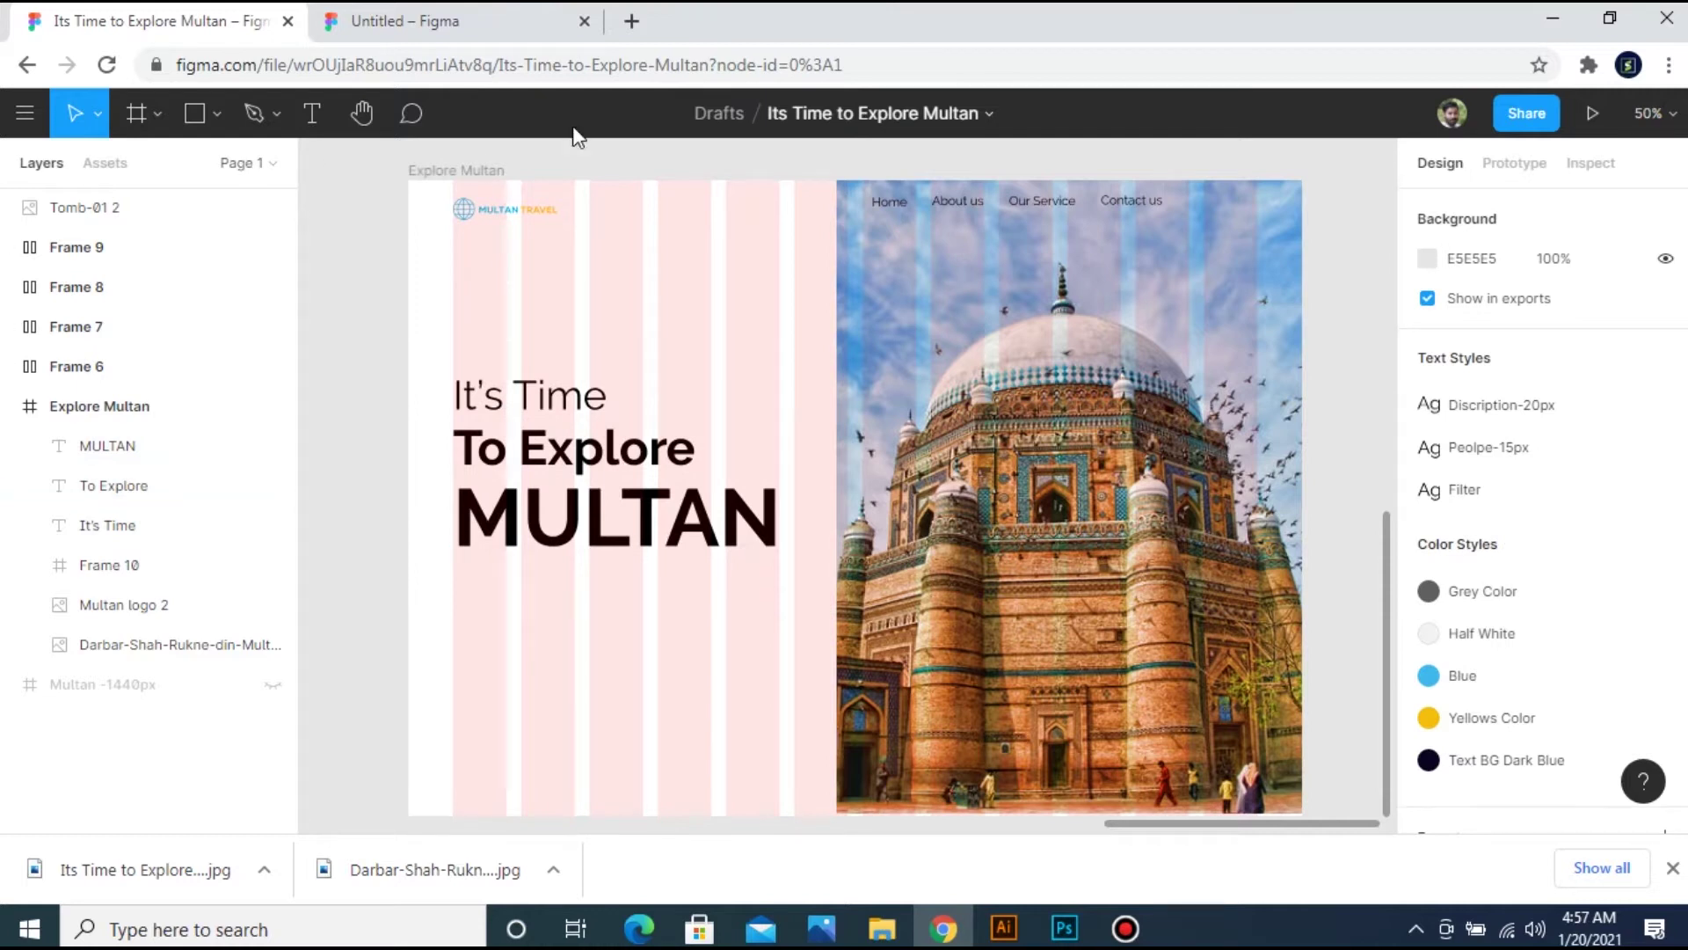
Copy the Multan description paragraph from the Untitled design file into a new 529 × 204 text box below the MULTAN headline.
{"action": "left_click", "coordinate": [407, 19]}
{"action": "left_click", "coordinate": [576, 528]}
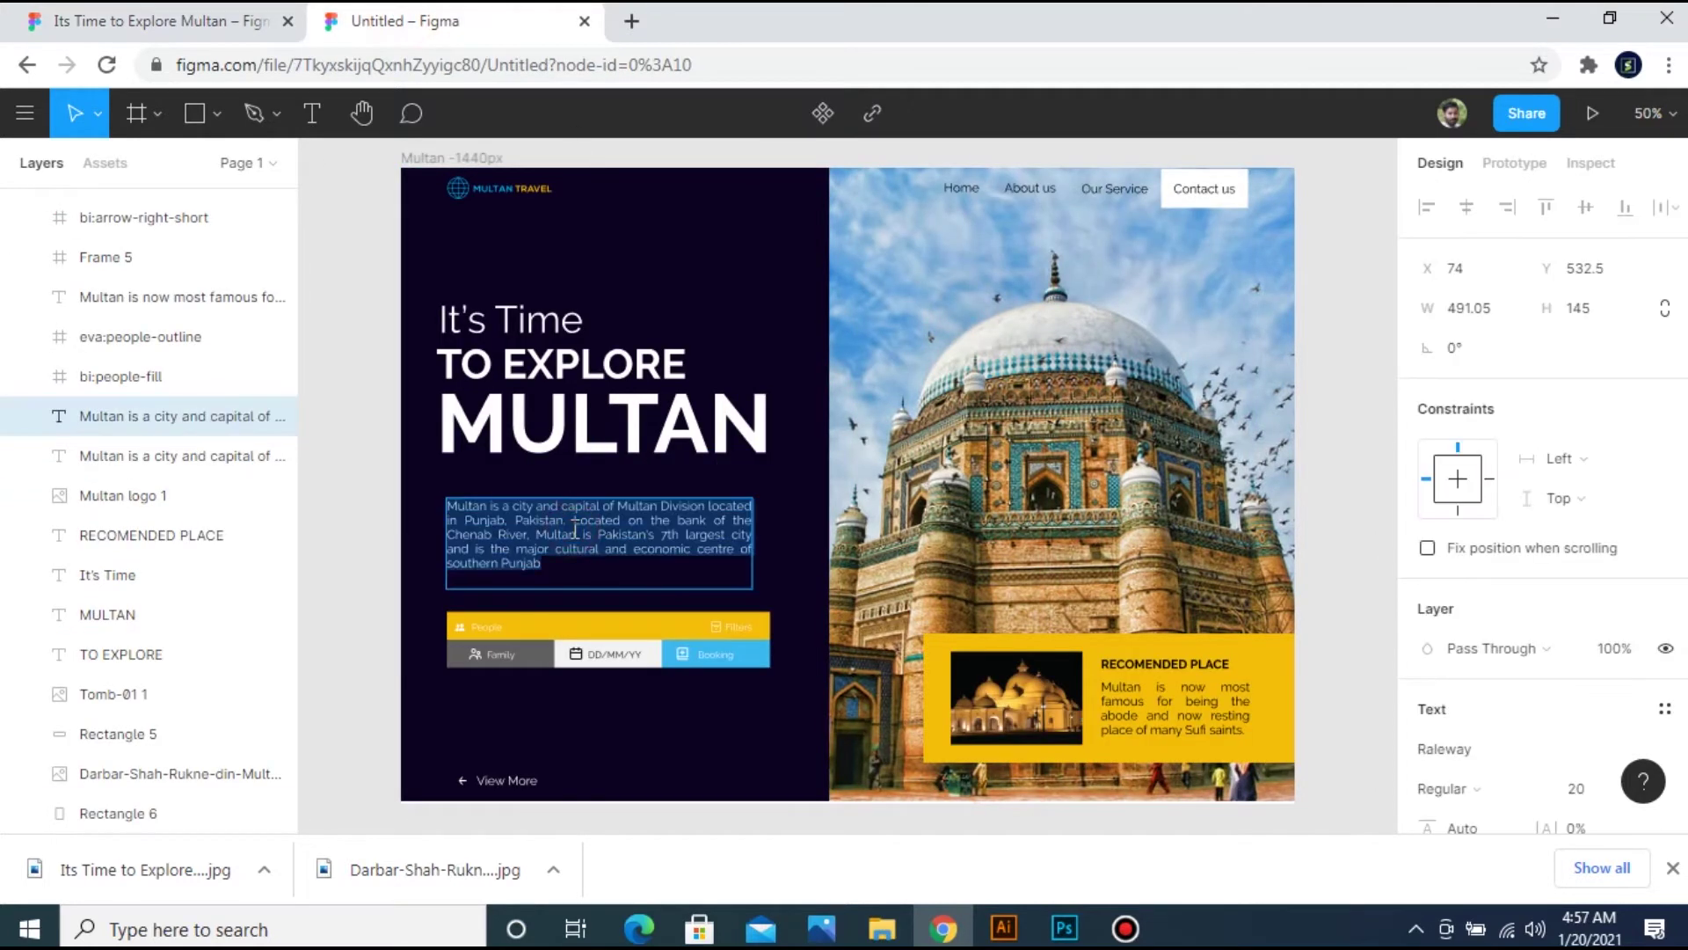
{"action": "left_click", "coordinate": [185, 21]}
{"action": "key", "text": "t"}
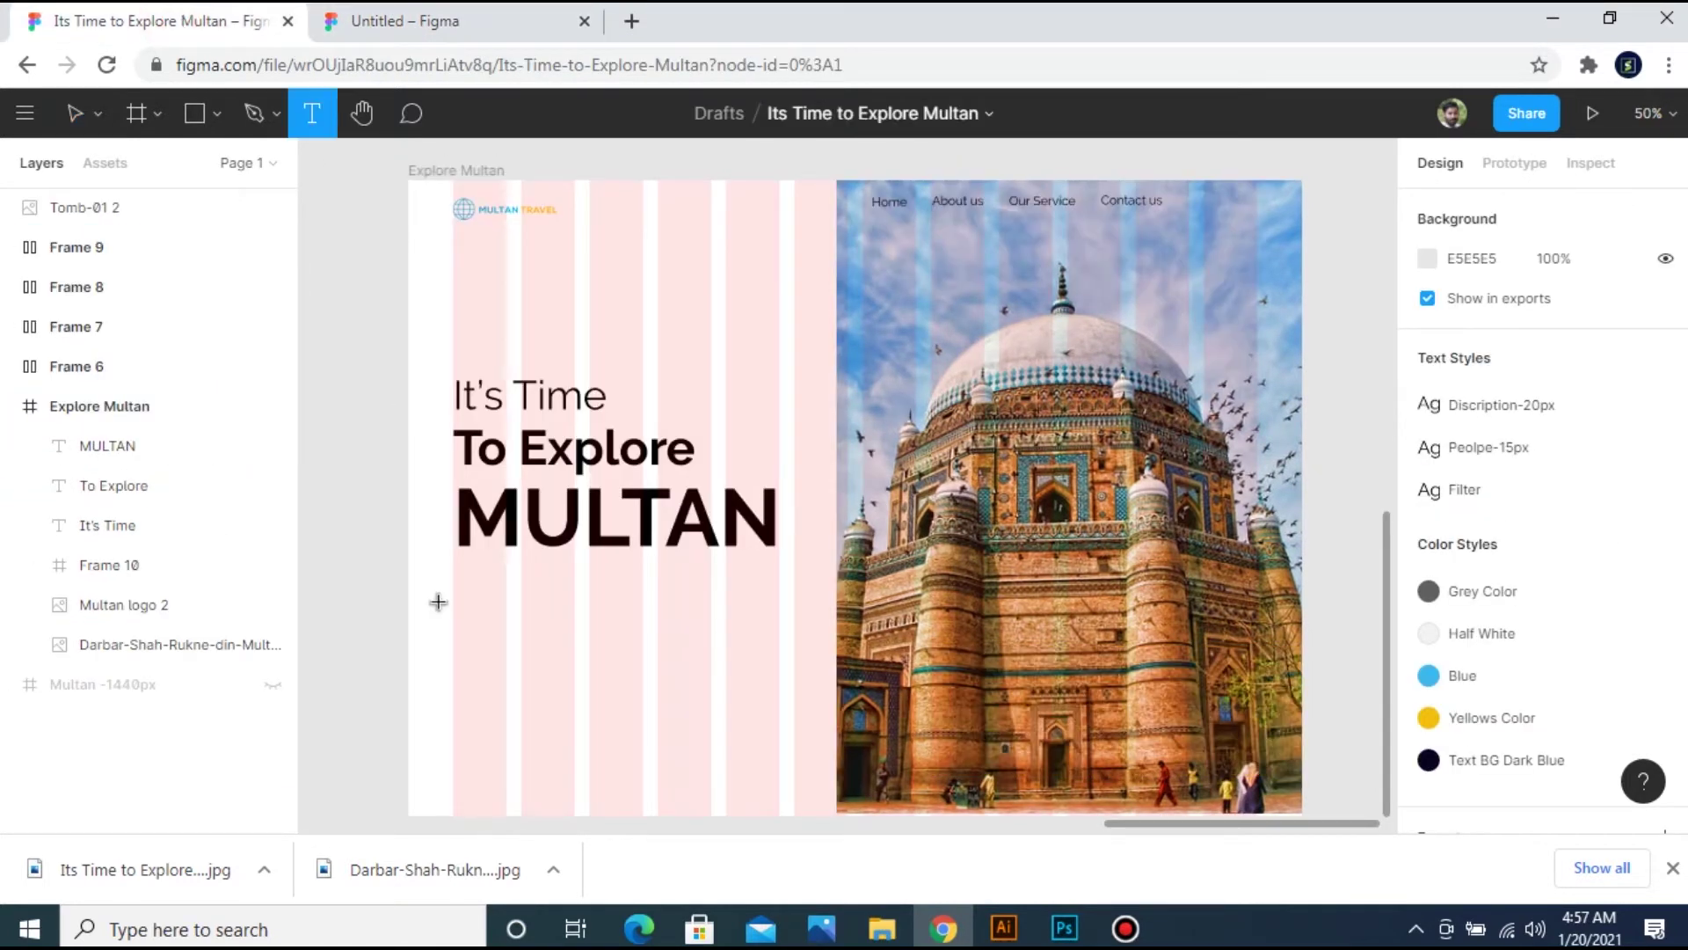
{"action": "left_click_drag", "start_coordinate": [453, 585], "coordinate": [782, 713]}
{"action": "key", "text": "ctrl+v"}
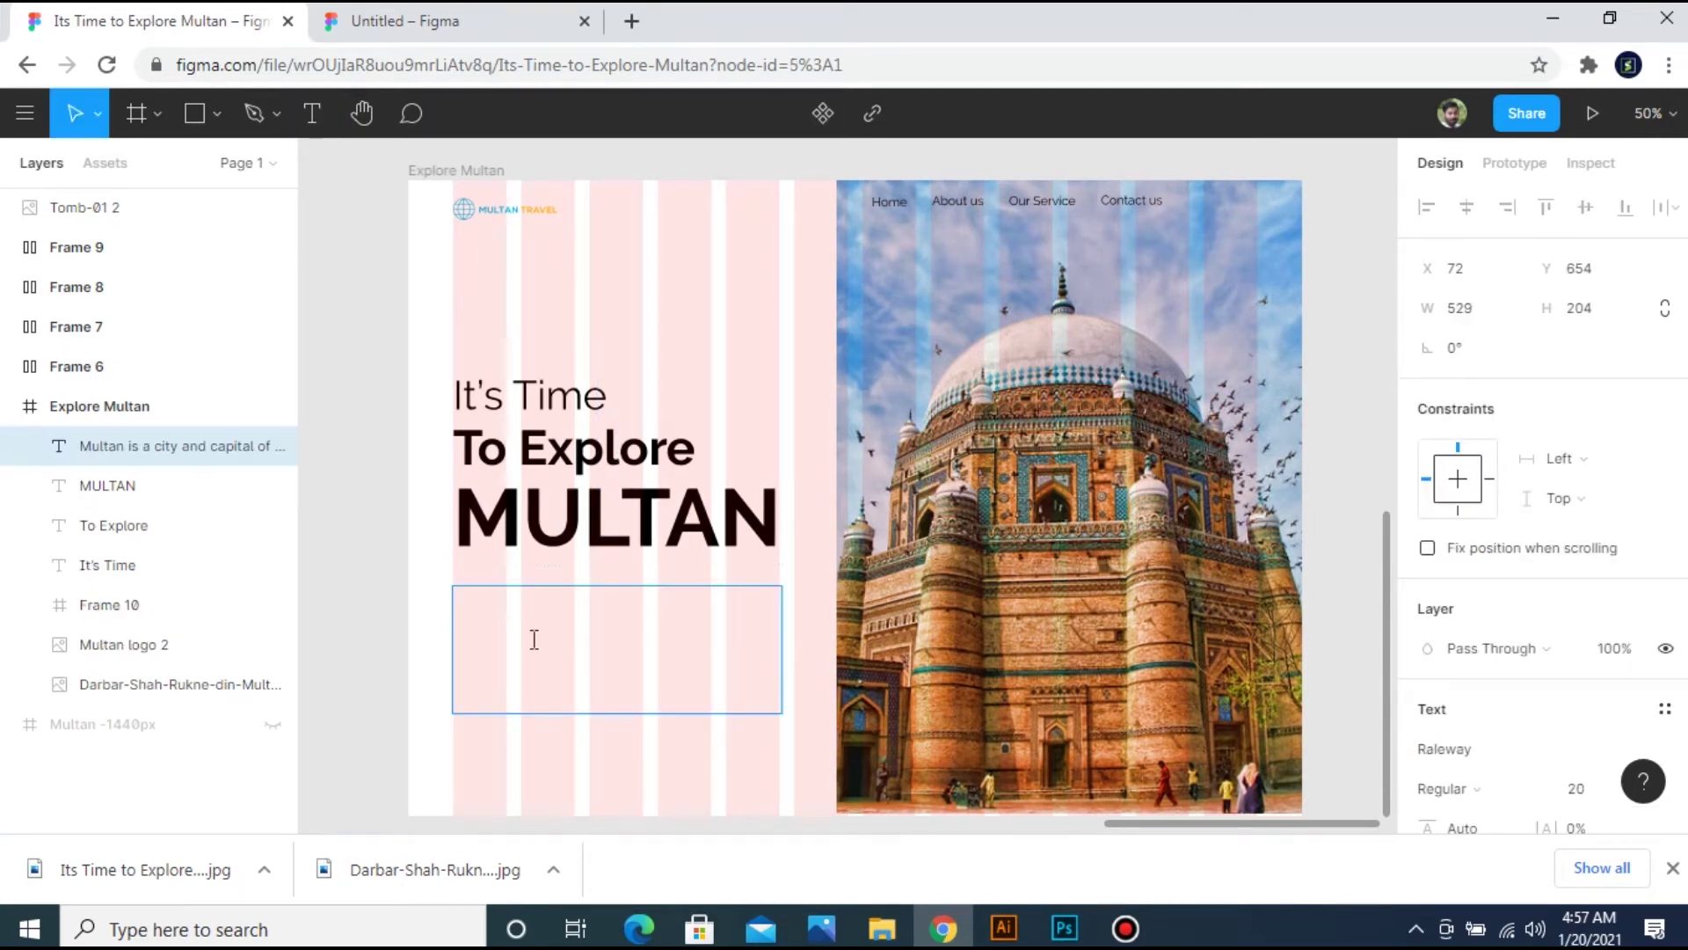
Apply the Discription-20px text style and the Grey Color style to the pasted description paragraph.
{"action": "triple_click", "coordinate": [649, 657]}
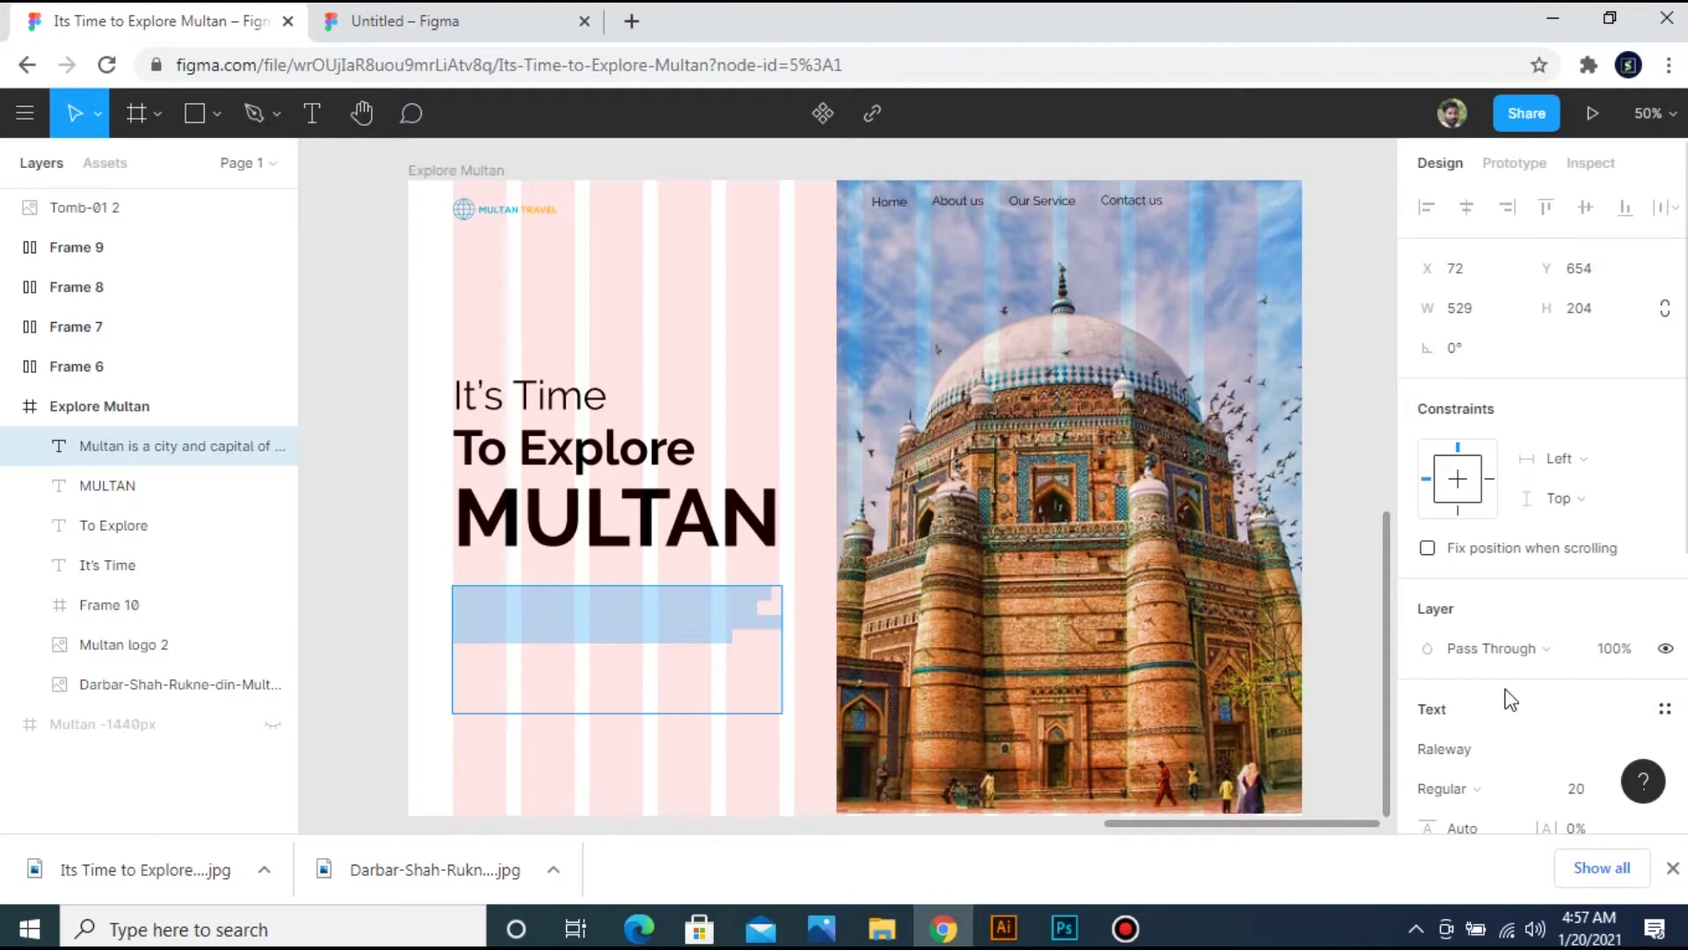
{"action": "left_click", "coordinate": [1666, 709]}
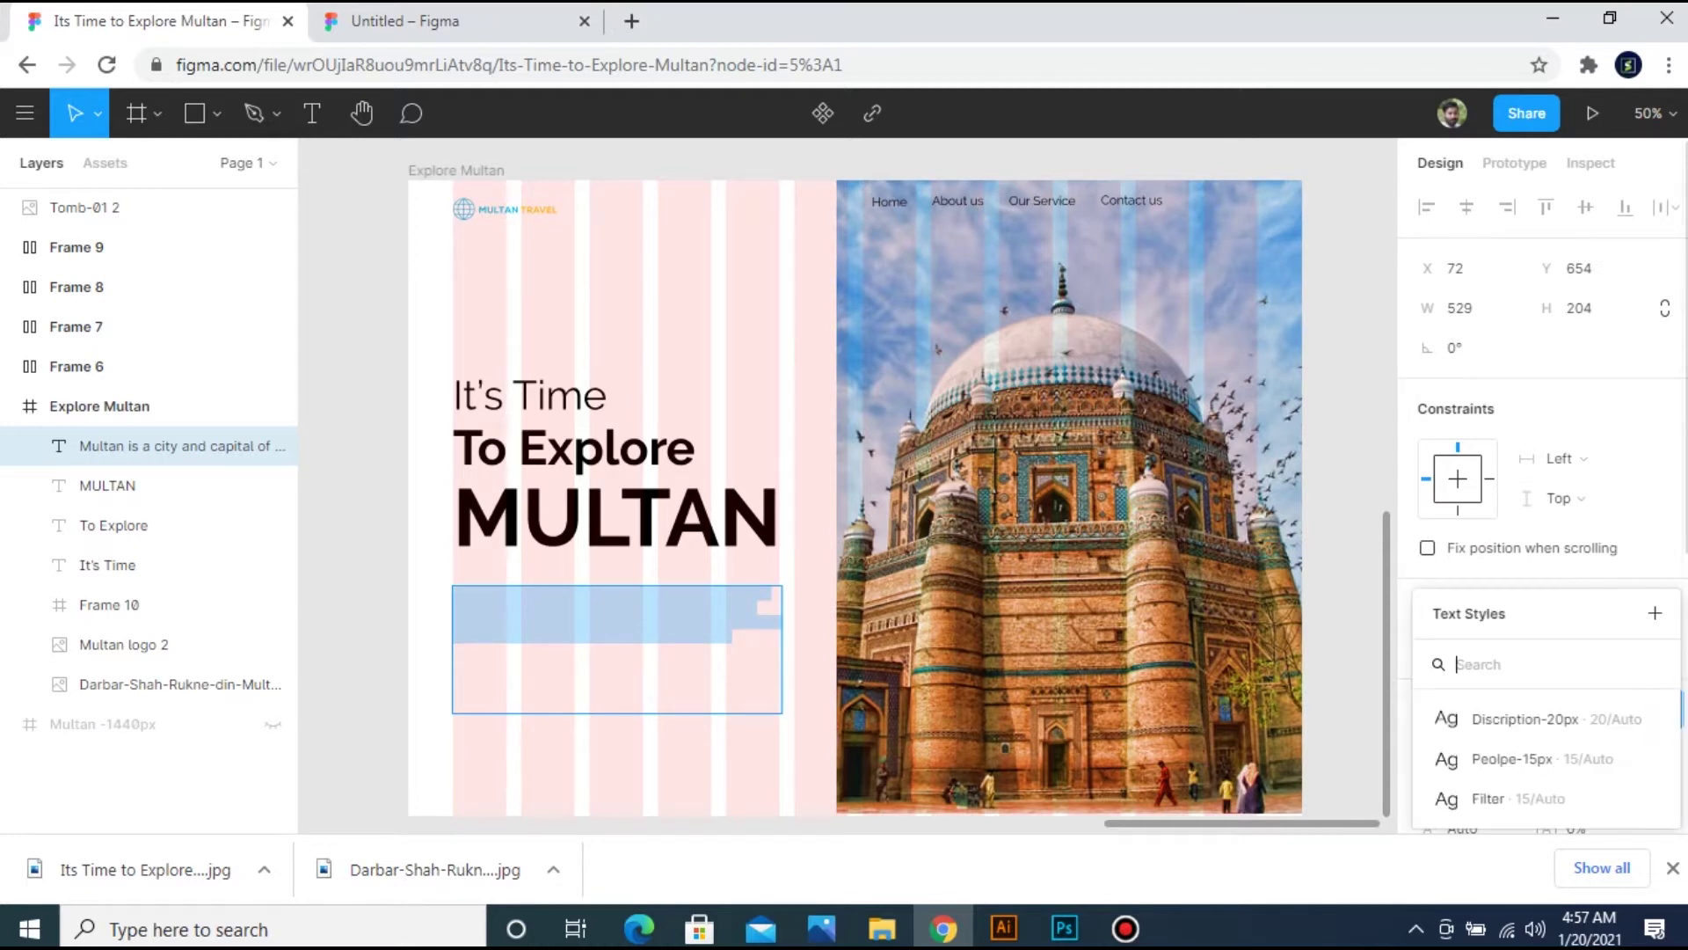
{"action": "left_click", "coordinate": [1581, 735]}
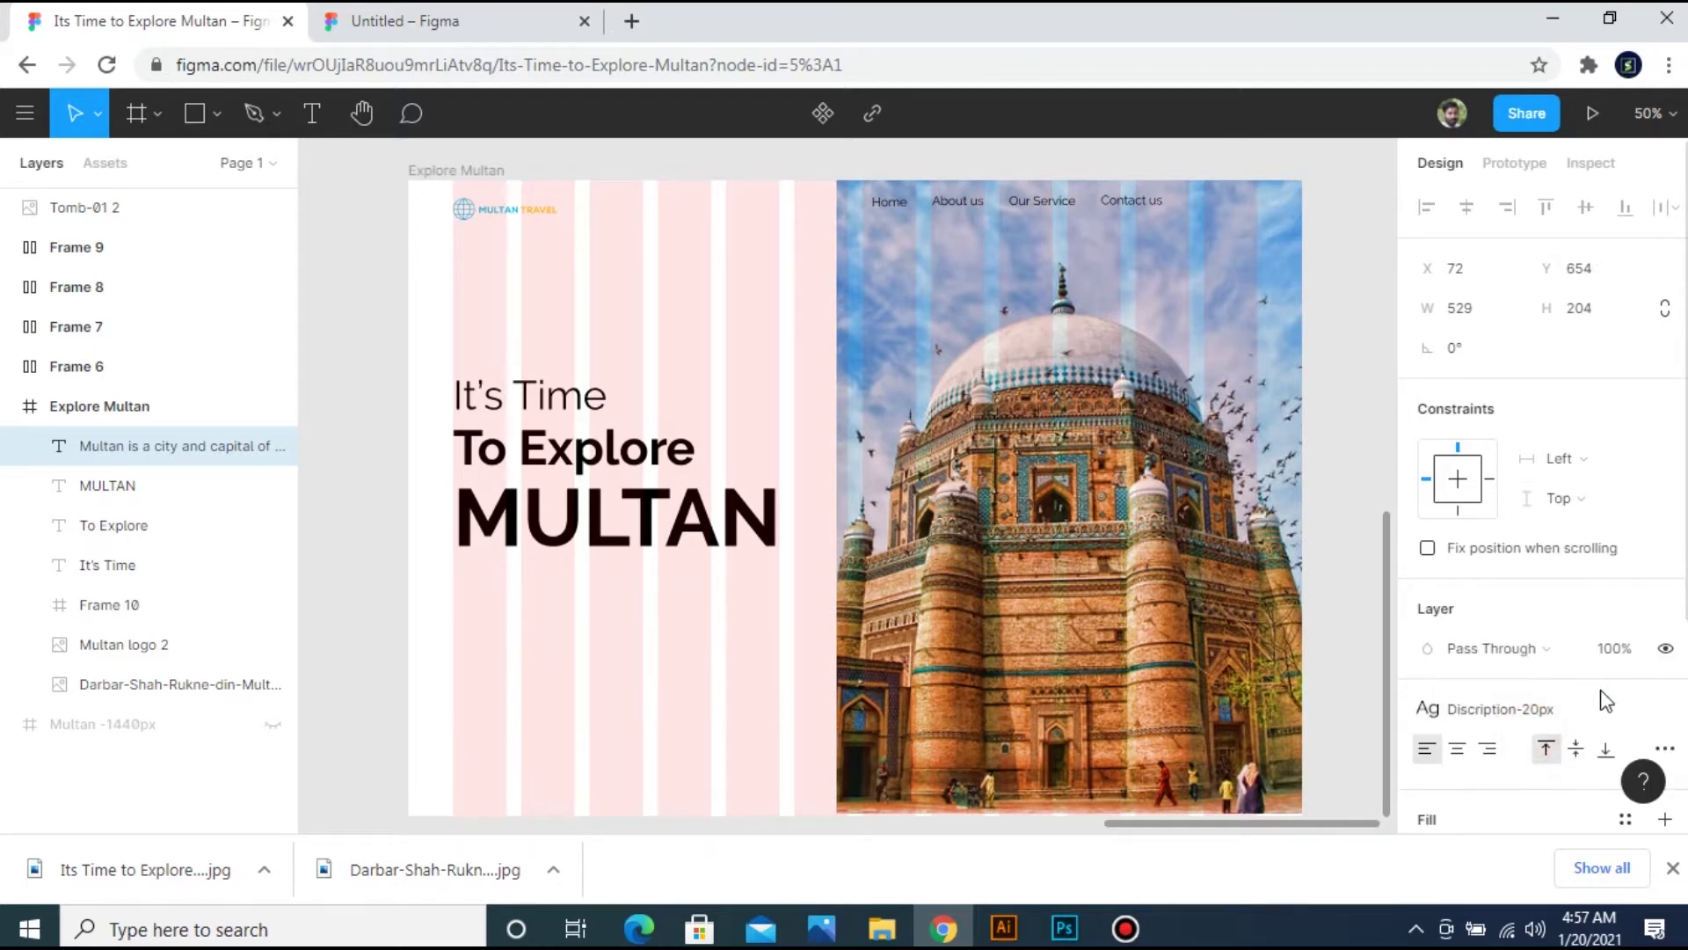
{"action": "scroll", "coordinate": [1685, 676], "scroll_direction": "down", "scroll_amount": 3}
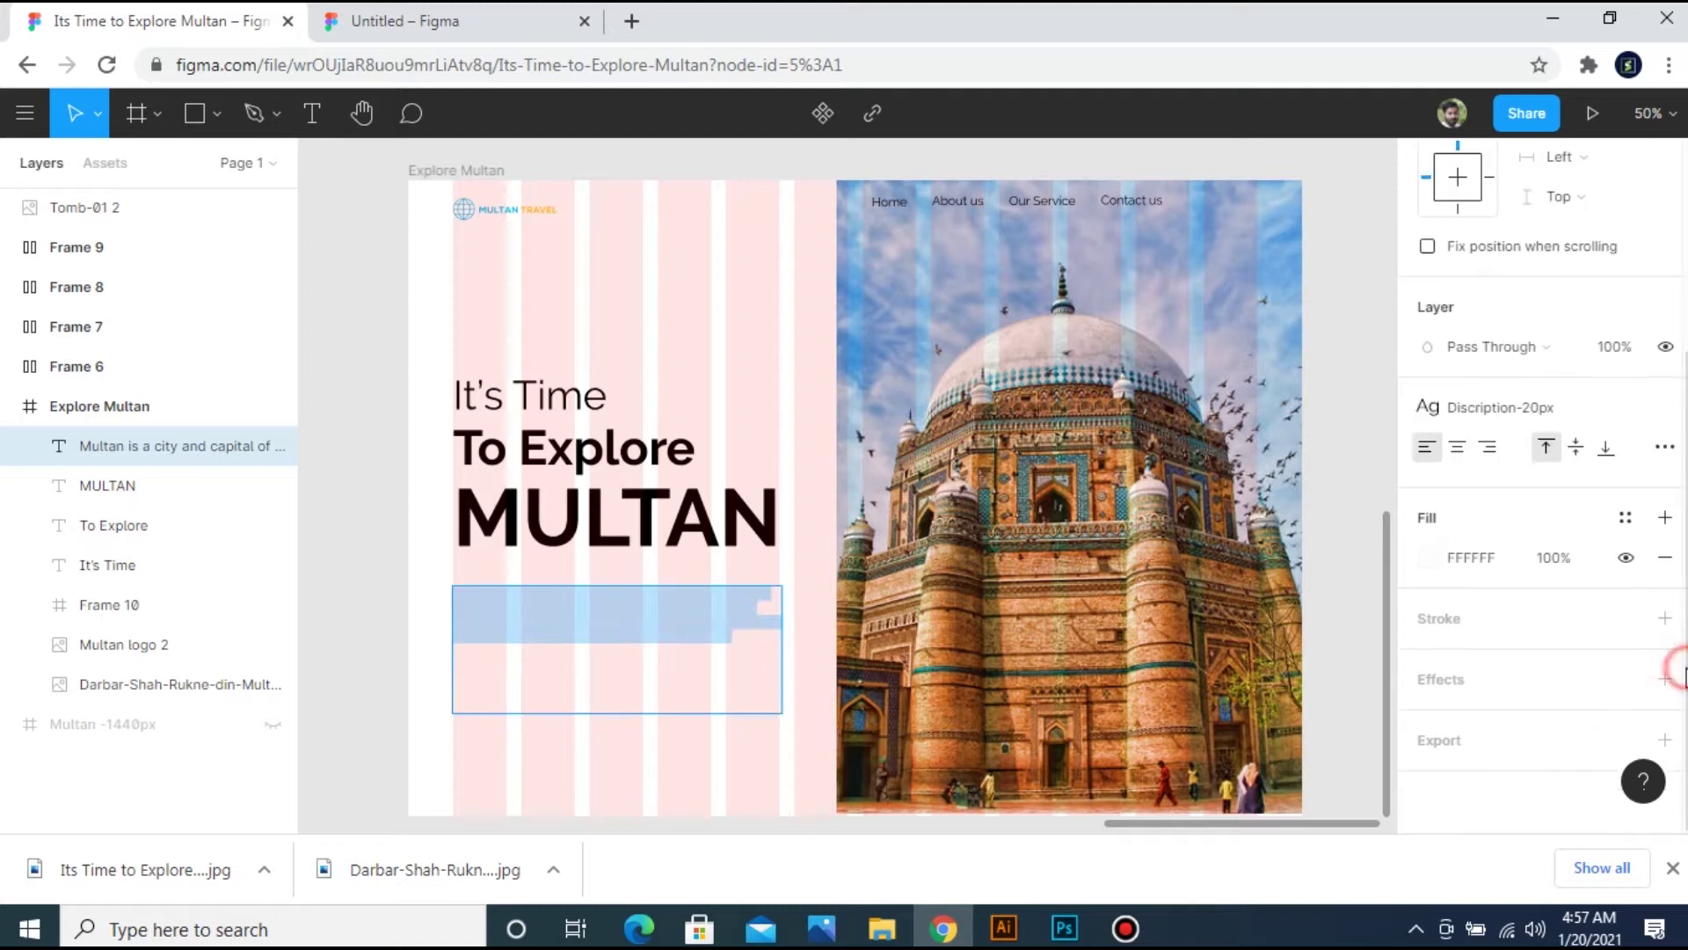
{"action": "left_click", "coordinate": [1622, 519]}
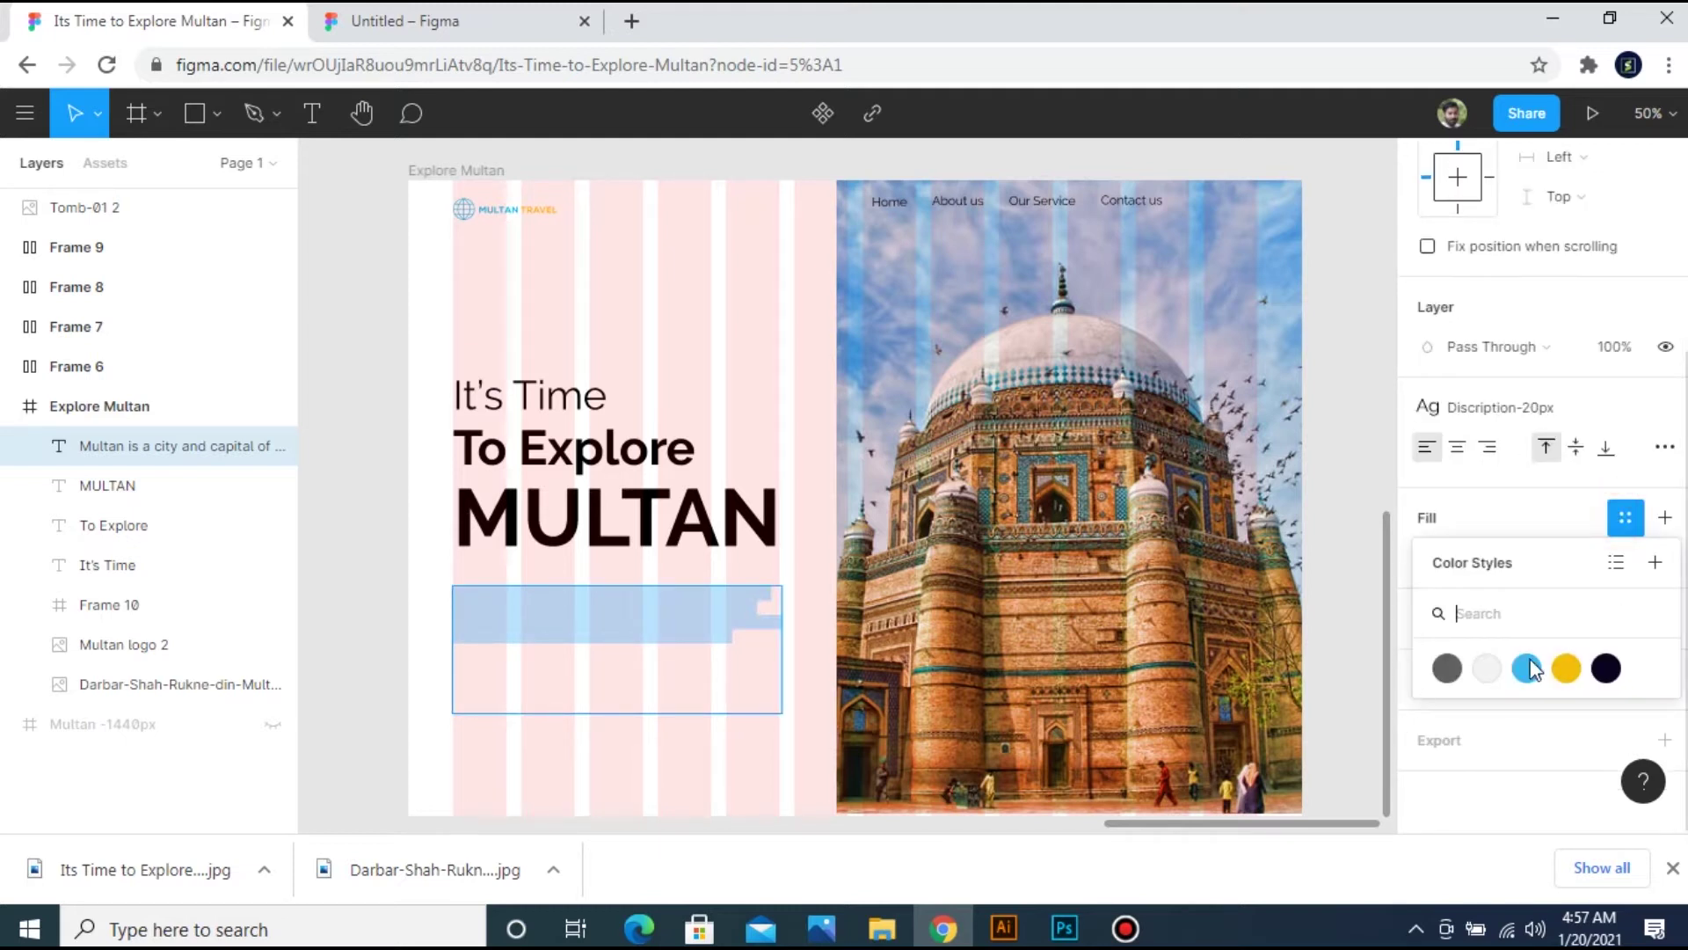
{"action": "left_click", "coordinate": [1445, 673]}
Shrink the description text box to about 526 × 100 and set its text alignment to justified.
{"action": "left_click", "coordinate": [404, 21]}
{"action": "left_click", "coordinate": [140, 20]}
{"action": "key", "text": "ctrl+plus"}
{"action": "left_click_drag", "start_coordinate": [598, 710], "coordinate": [607, 648]}
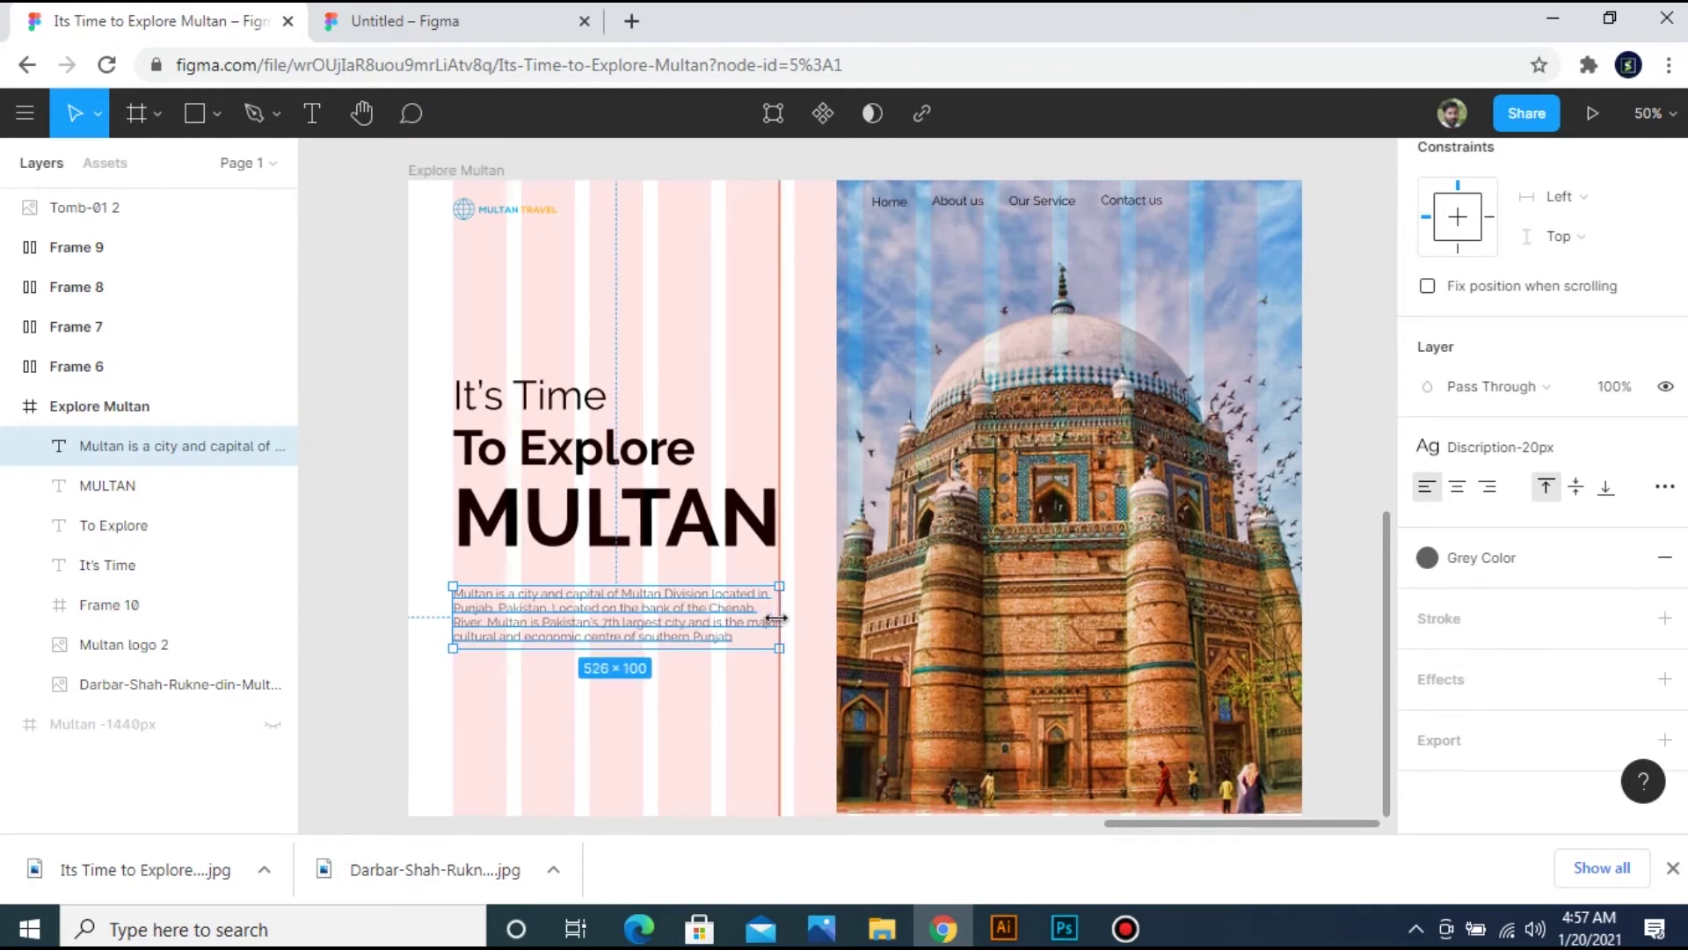
{"action": "double_click", "coordinate": [736, 625]}
{"action": "left_click", "coordinate": [1664, 486]}
{"action": "left_click", "coordinate": [1359, 749]}
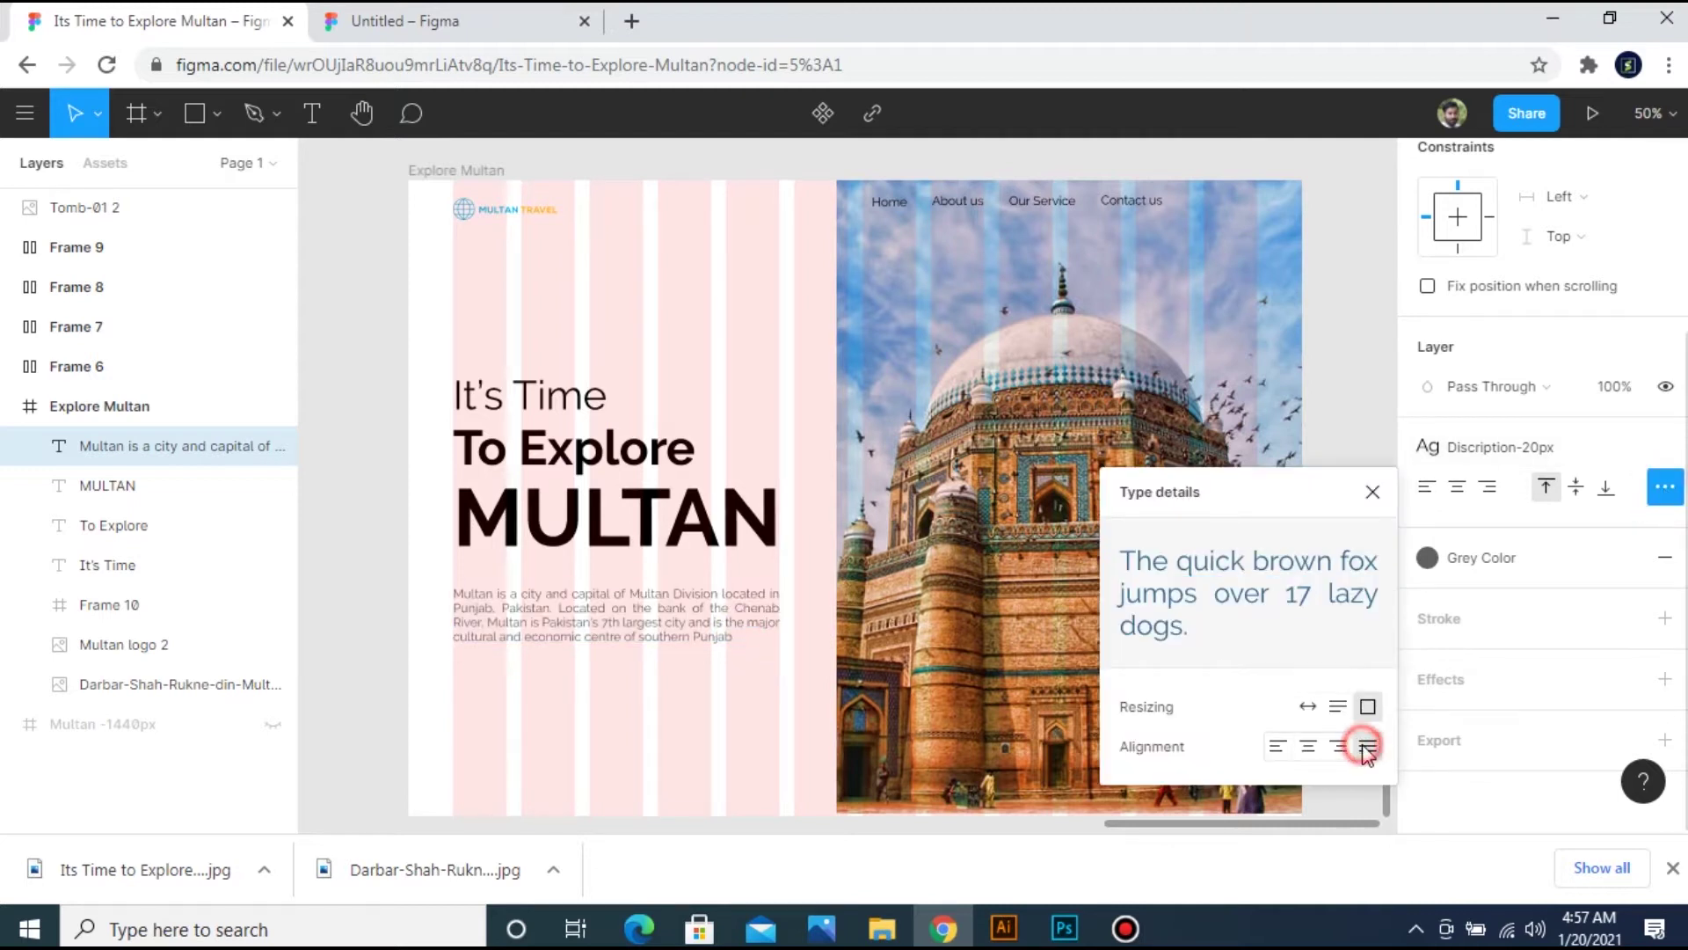
Draw a rectangle below the description paragraph and set its size to 520 × 45.
{"action": "key", "text": "Escape"}
{"action": "left_click", "coordinate": [388, 594]}
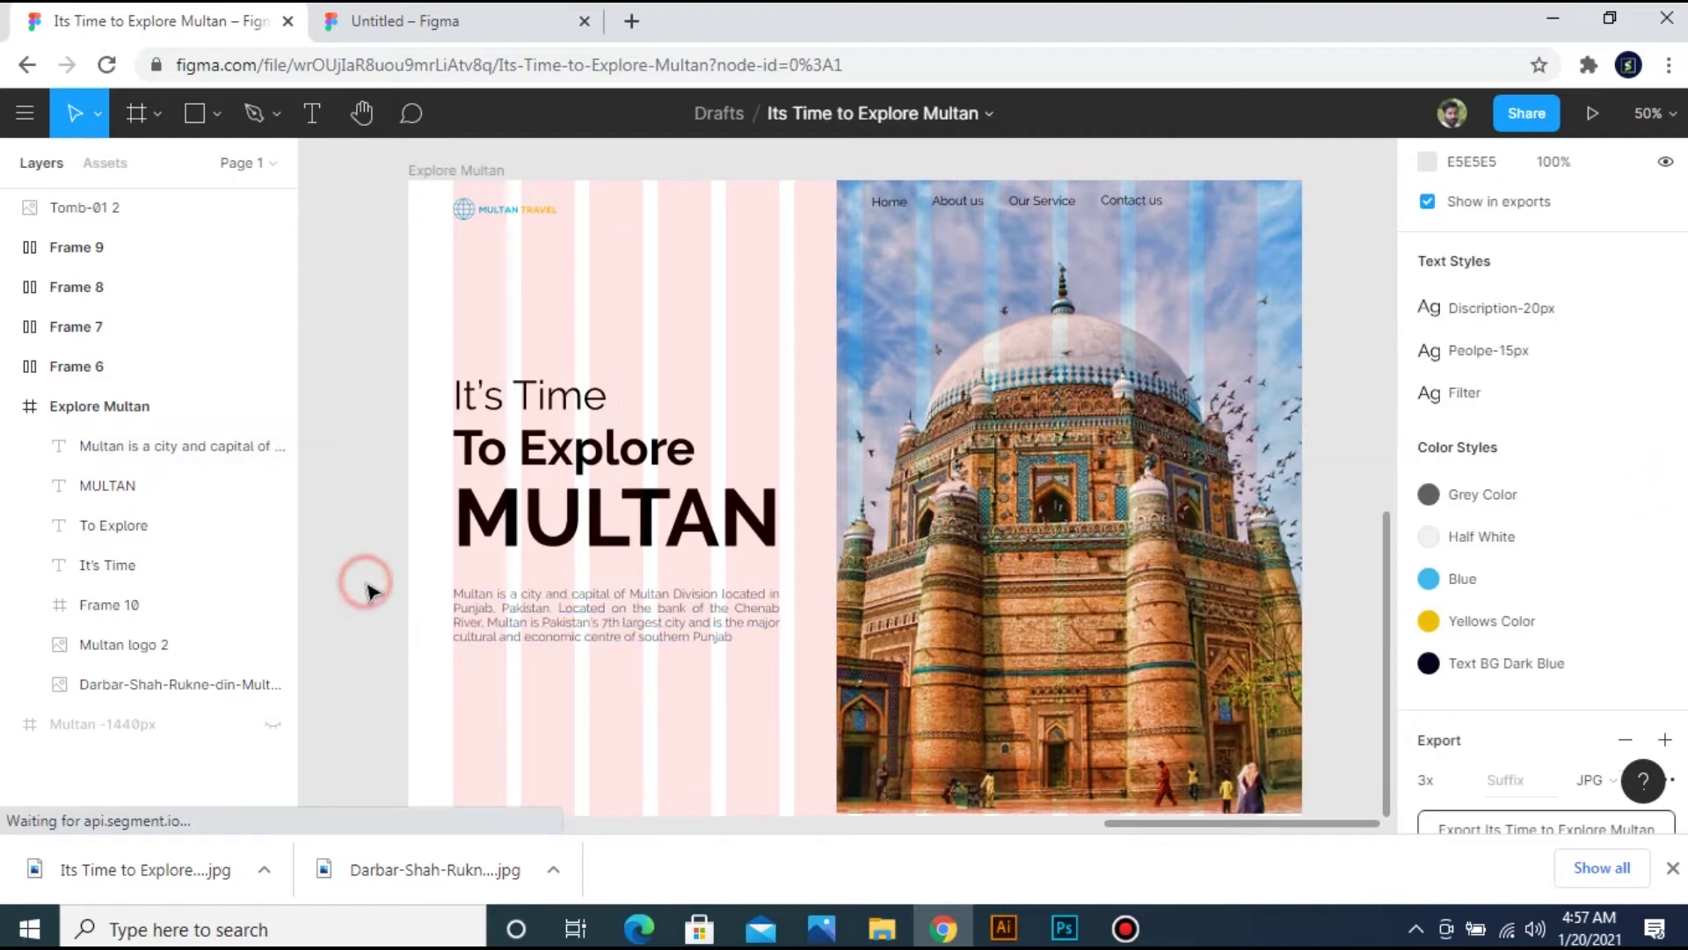
{"action": "left_click", "coordinate": [195, 113]}
{"action": "mouse_move", "coordinate": [453, 682]}
{"action": "left_mouse_down"}
{"action": "mouse_move", "coordinate": [765, 735]}
{"action": "mouse_move", "coordinate": [804, 710]}
{"action": "mouse_move", "coordinate": [788, 715]}
{"action": "left_mouse_up"}
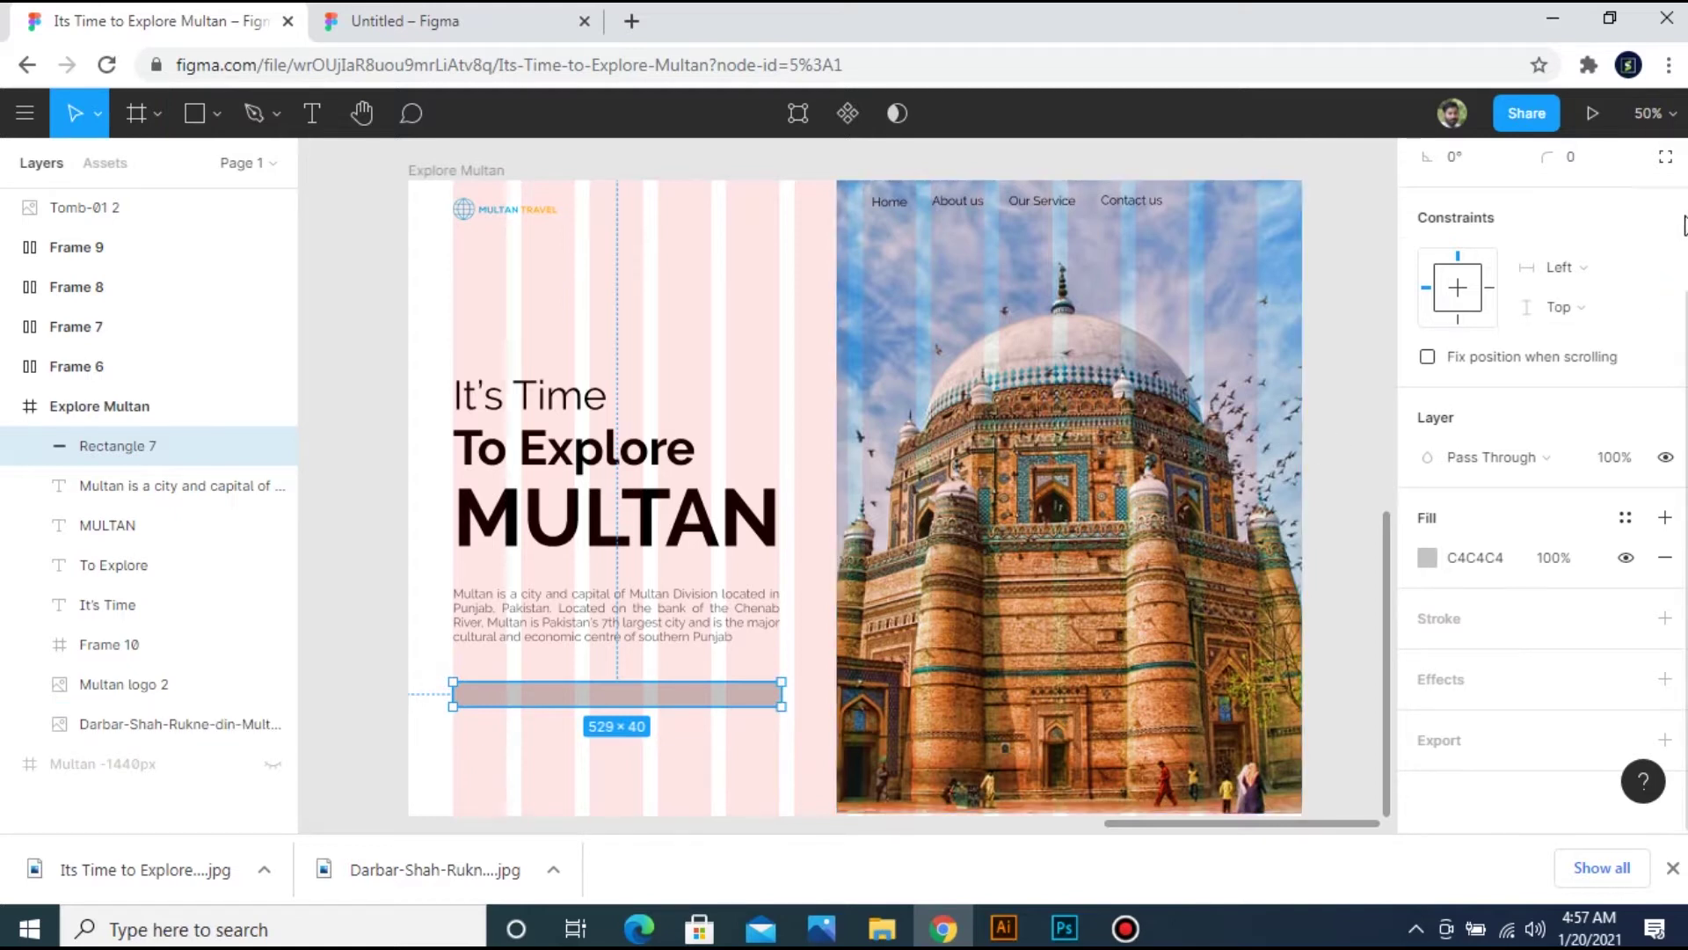
{"action": "scroll", "coordinate": [1539, 352], "scroll_direction": "up", "scroll_amount": 2}
{"action": "left_click", "coordinate": [1456, 310]}
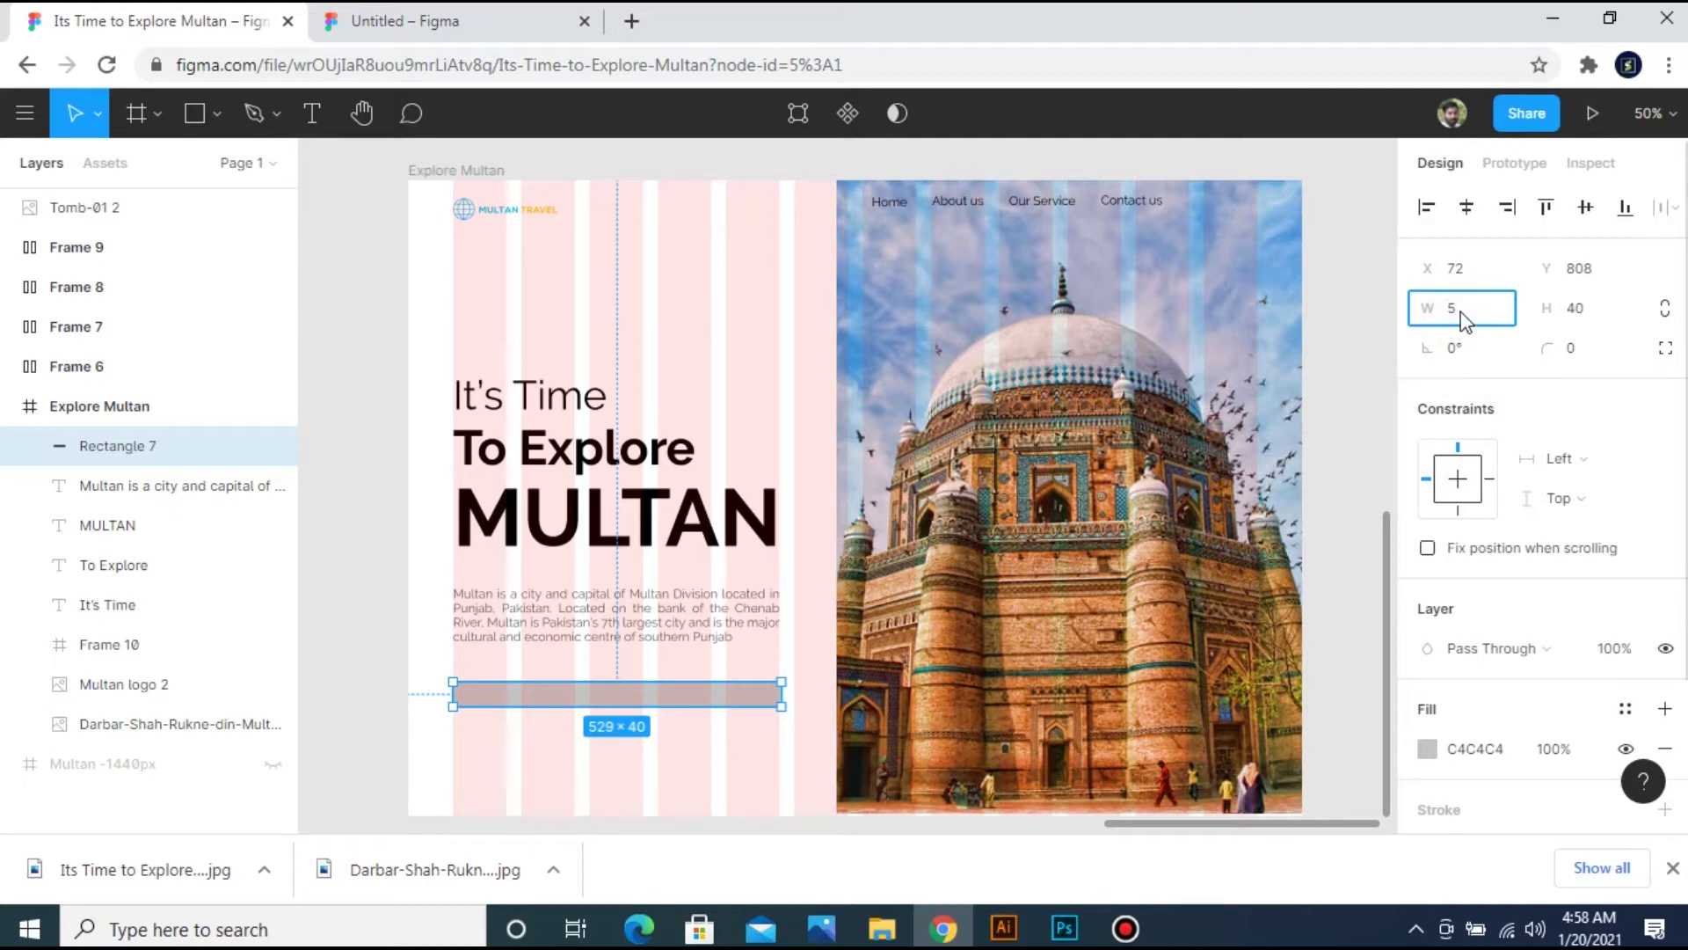
{"action": "left_click", "coordinate": [1591, 315]}
{"action": "type", "text": "45"}
{"action": "key", "text": "Return"}
Set the rectangle's corner radius to 10.
{"action": "left_click", "coordinate": [1592, 349]}
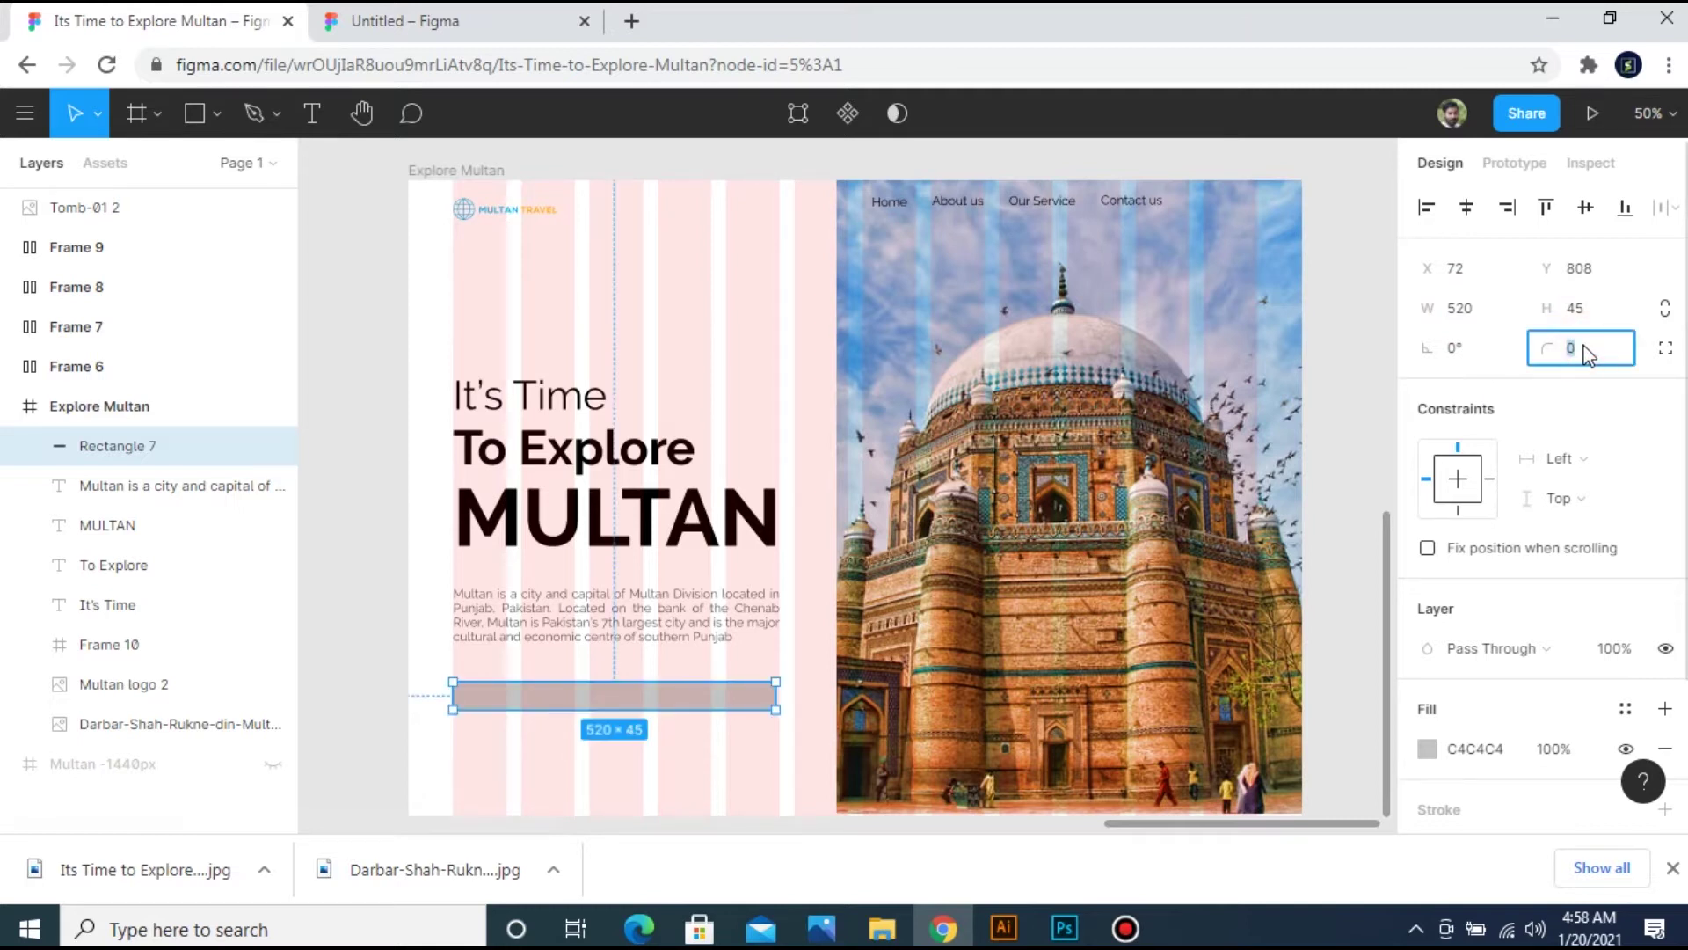
{"action": "type", "text": "1"}
{"action": "key", "text": "Return"}
{"action": "left_click", "coordinate": [690, 757]}
Duplicate the 520 × 45 bar directly beneath itself and set the copy's width to 174.
{"action": "left_click", "coordinate": [624, 701]}
{"action": "left_click_drag", "start_coordinate": [630, 709], "coordinate": [630, 739]}
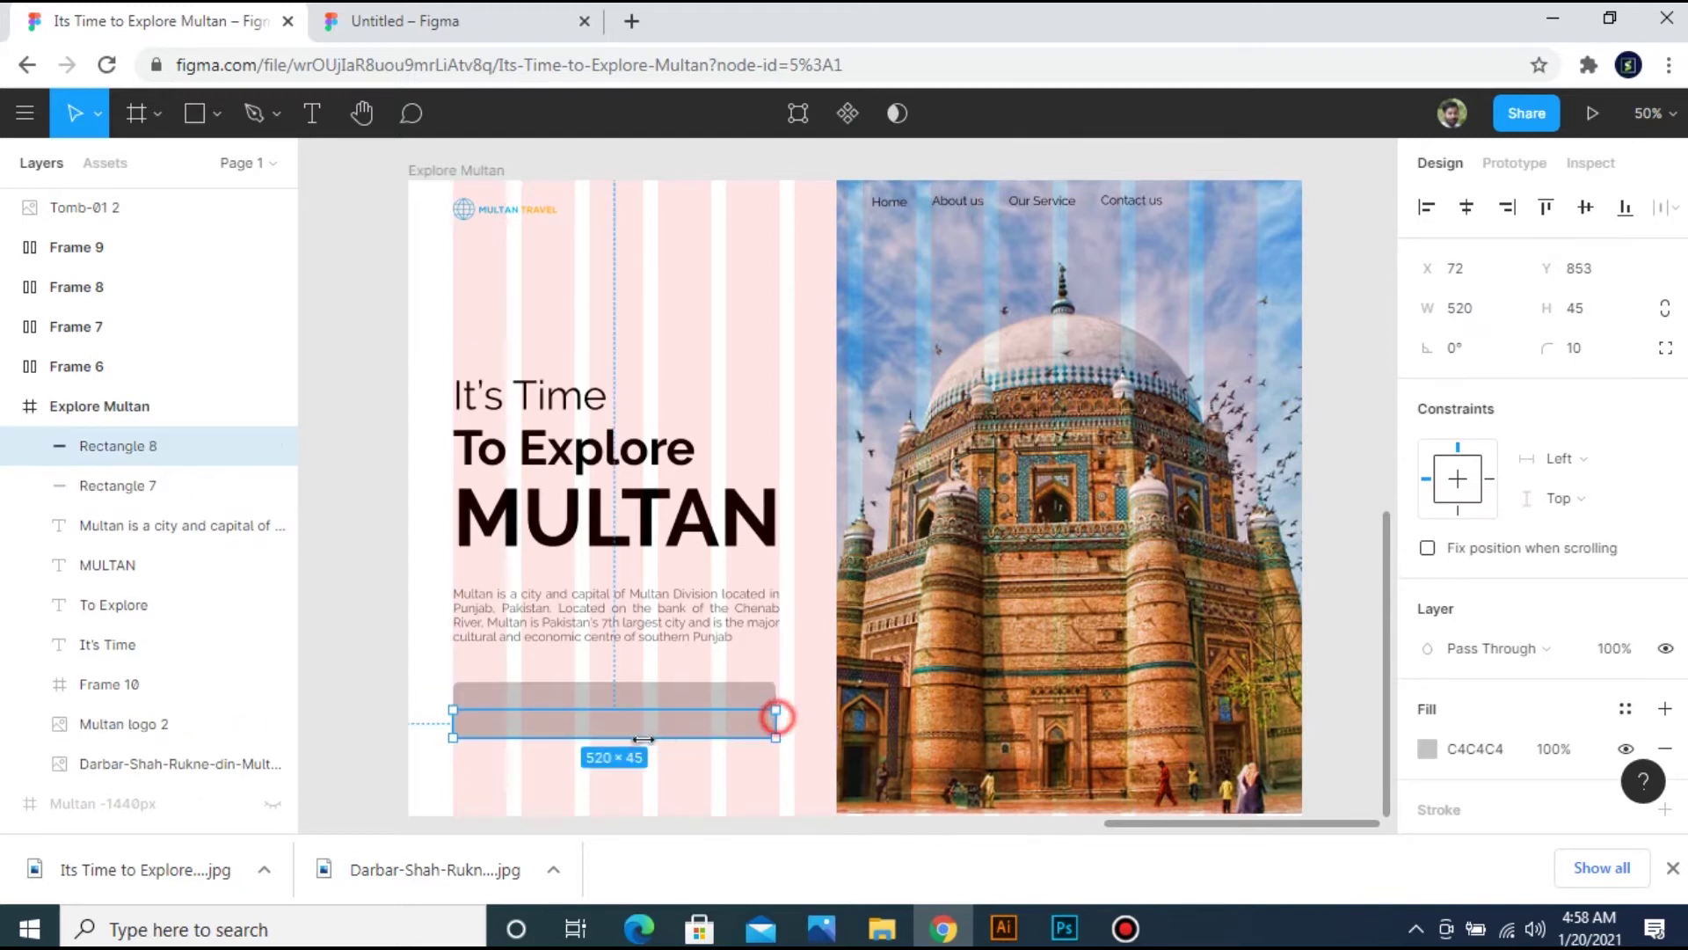
{"action": "left_click_drag", "start_coordinate": [776, 717], "coordinate": [556, 737]}
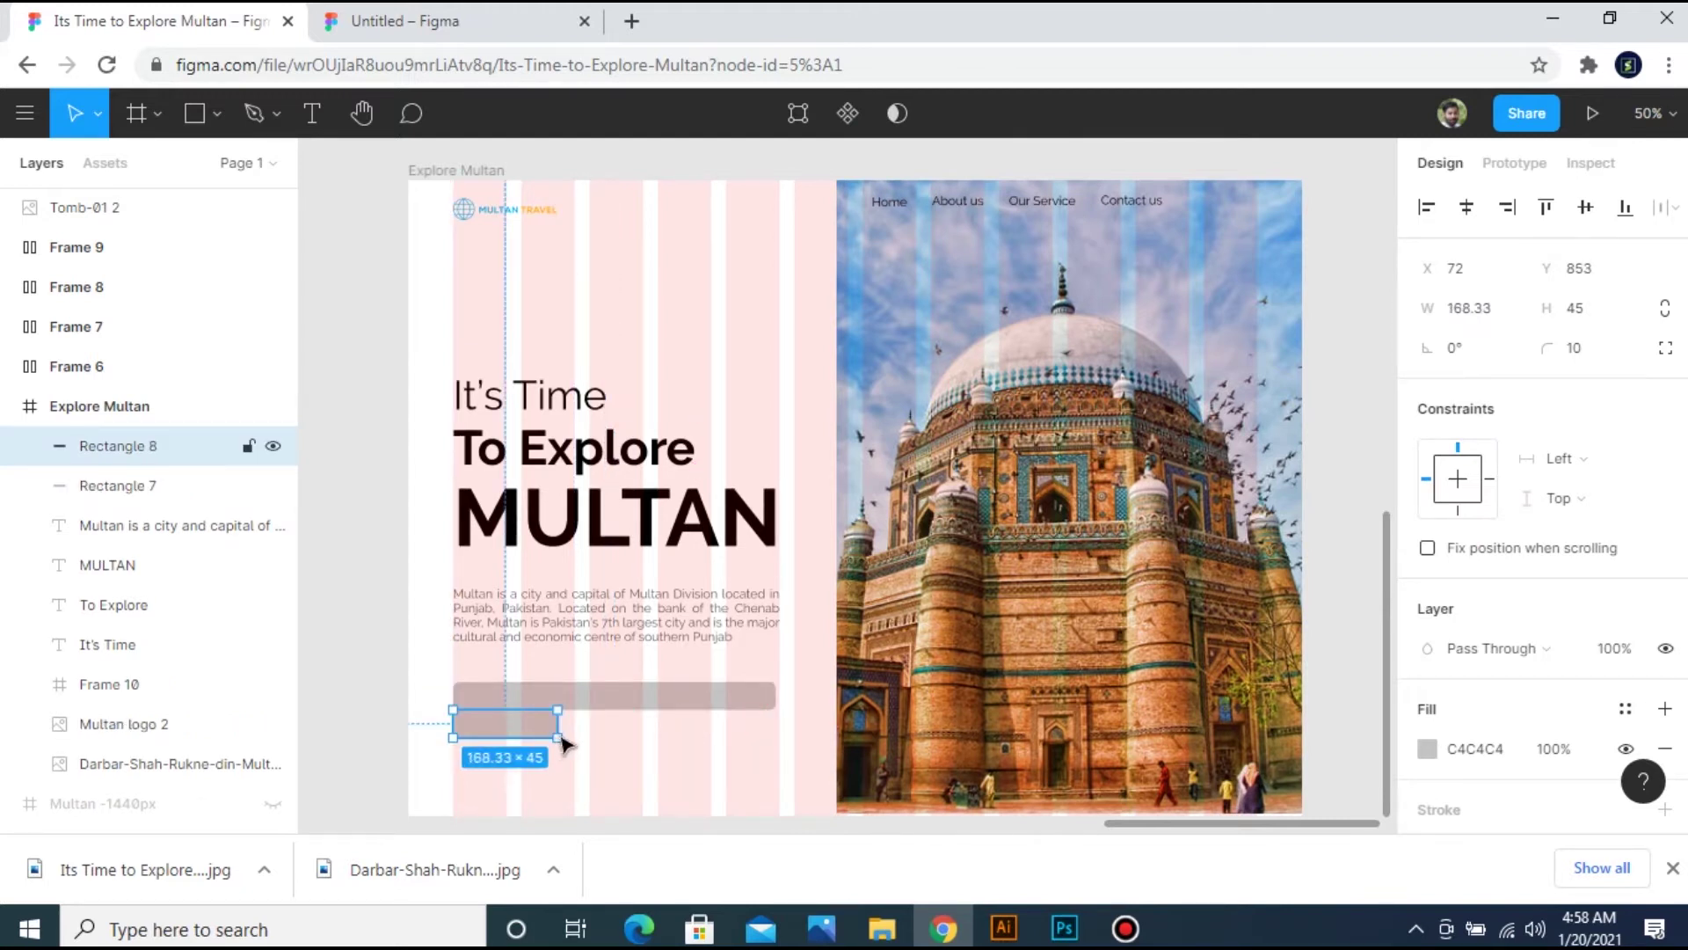
{"action": "left_click", "coordinate": [1492, 318]}
{"action": "type", "text": "174"}
{"action": "key", "text": "Return"}
Set the corner radius of both the small rectangle and the wide bar to 0.
{"action": "key", "text": "shift+0"}
{"action": "key", "text": "minus"}
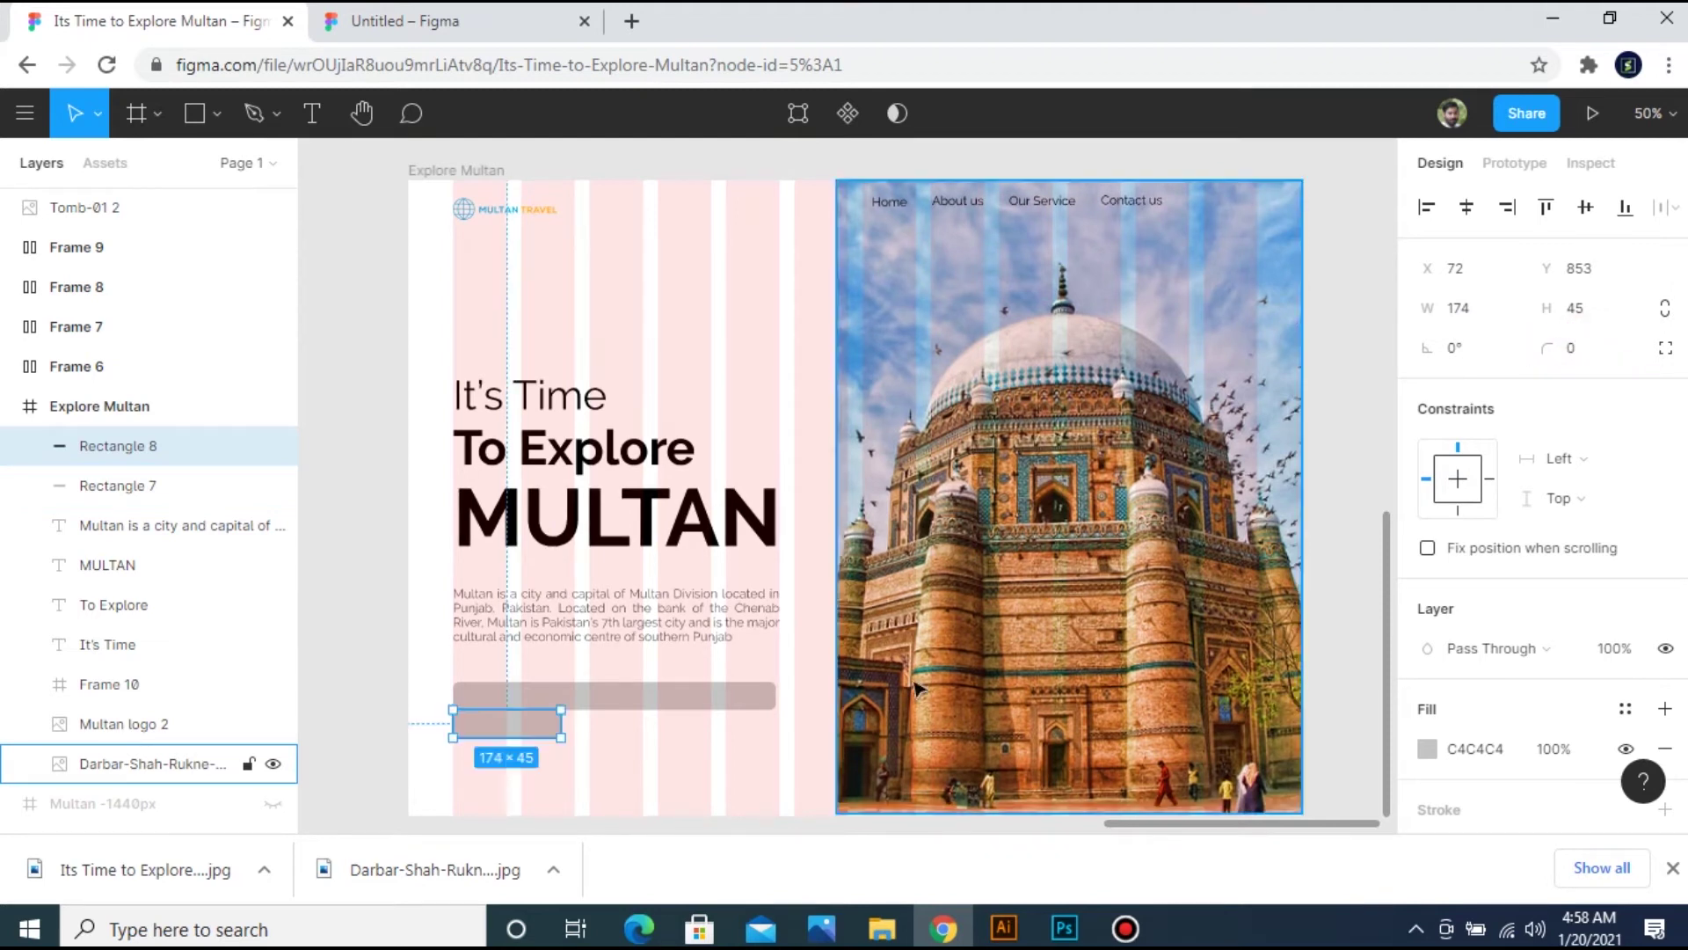
{"action": "left_click", "coordinate": [682, 697]}
{"action": "left_click", "coordinate": [1574, 348]}
{"action": "type", "text": "0"}
{"action": "key", "text": "Return"}
Left-align both rectangles, then duplicate the 174-wide one twice to fill the row beneath the bar, ending flush with its right edge.
{"action": "left_click_drag", "start_coordinate": [422, 690], "coordinate": [586, 774]}
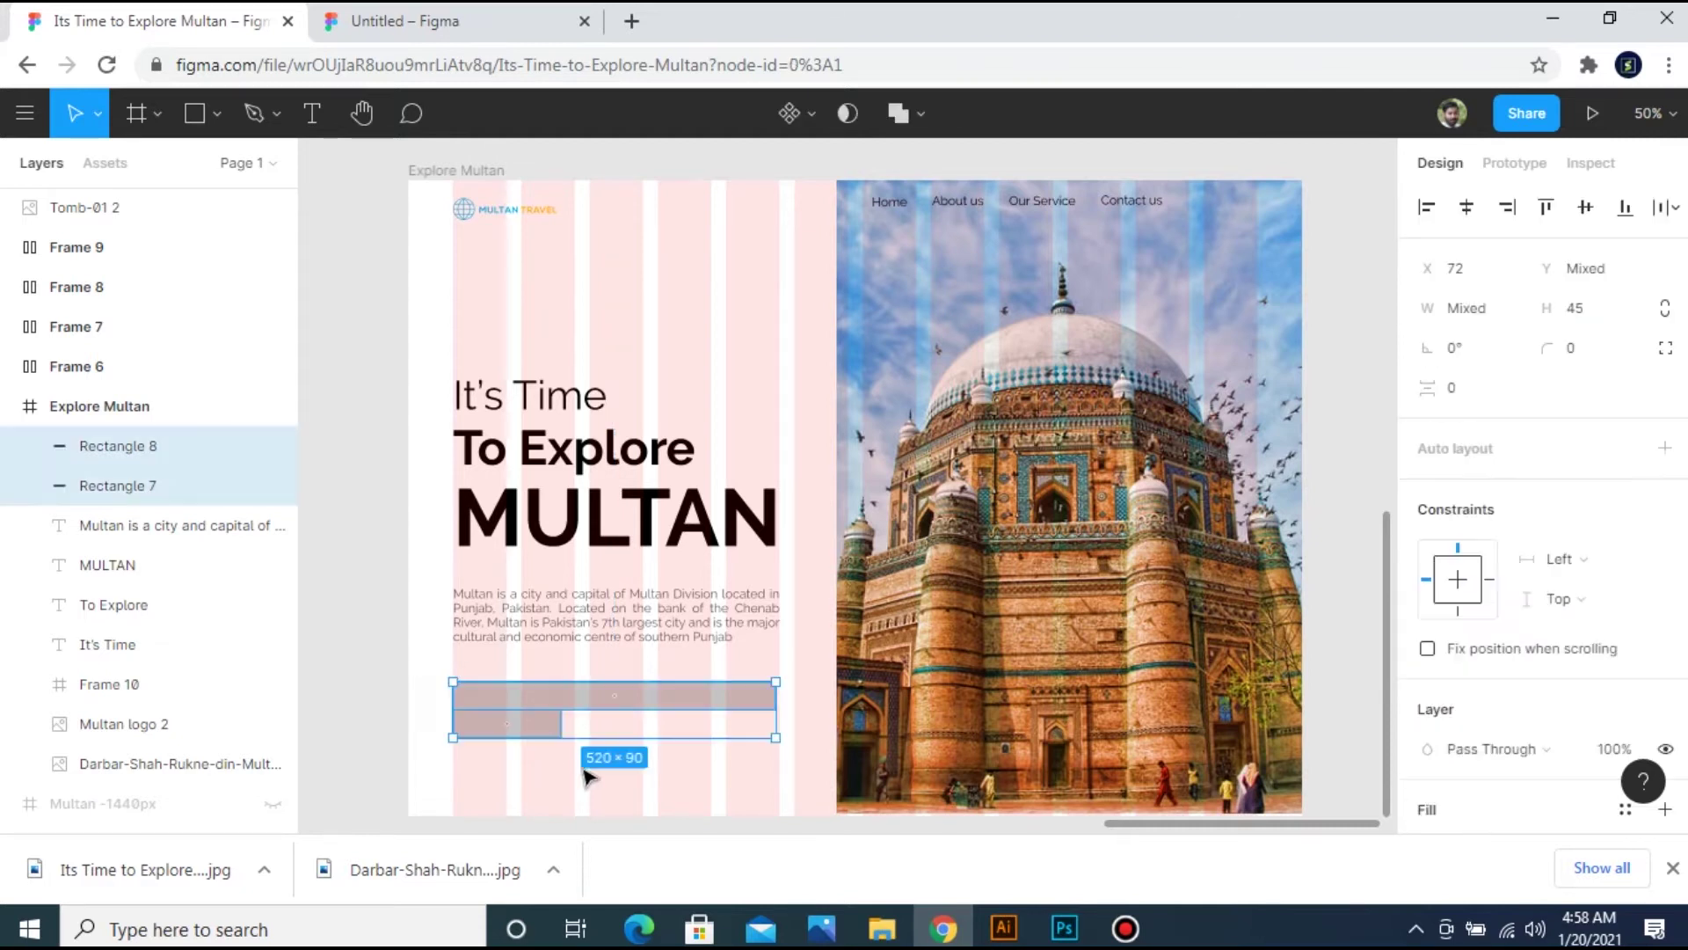
{"action": "left_click", "coordinate": [1422, 204]}
{"action": "left_click", "coordinate": [508, 753]}
{"action": "left_click", "coordinate": [538, 719]}
{"action": "left_click_drag", "start_coordinate": [545, 722], "coordinate": [735, 776]}
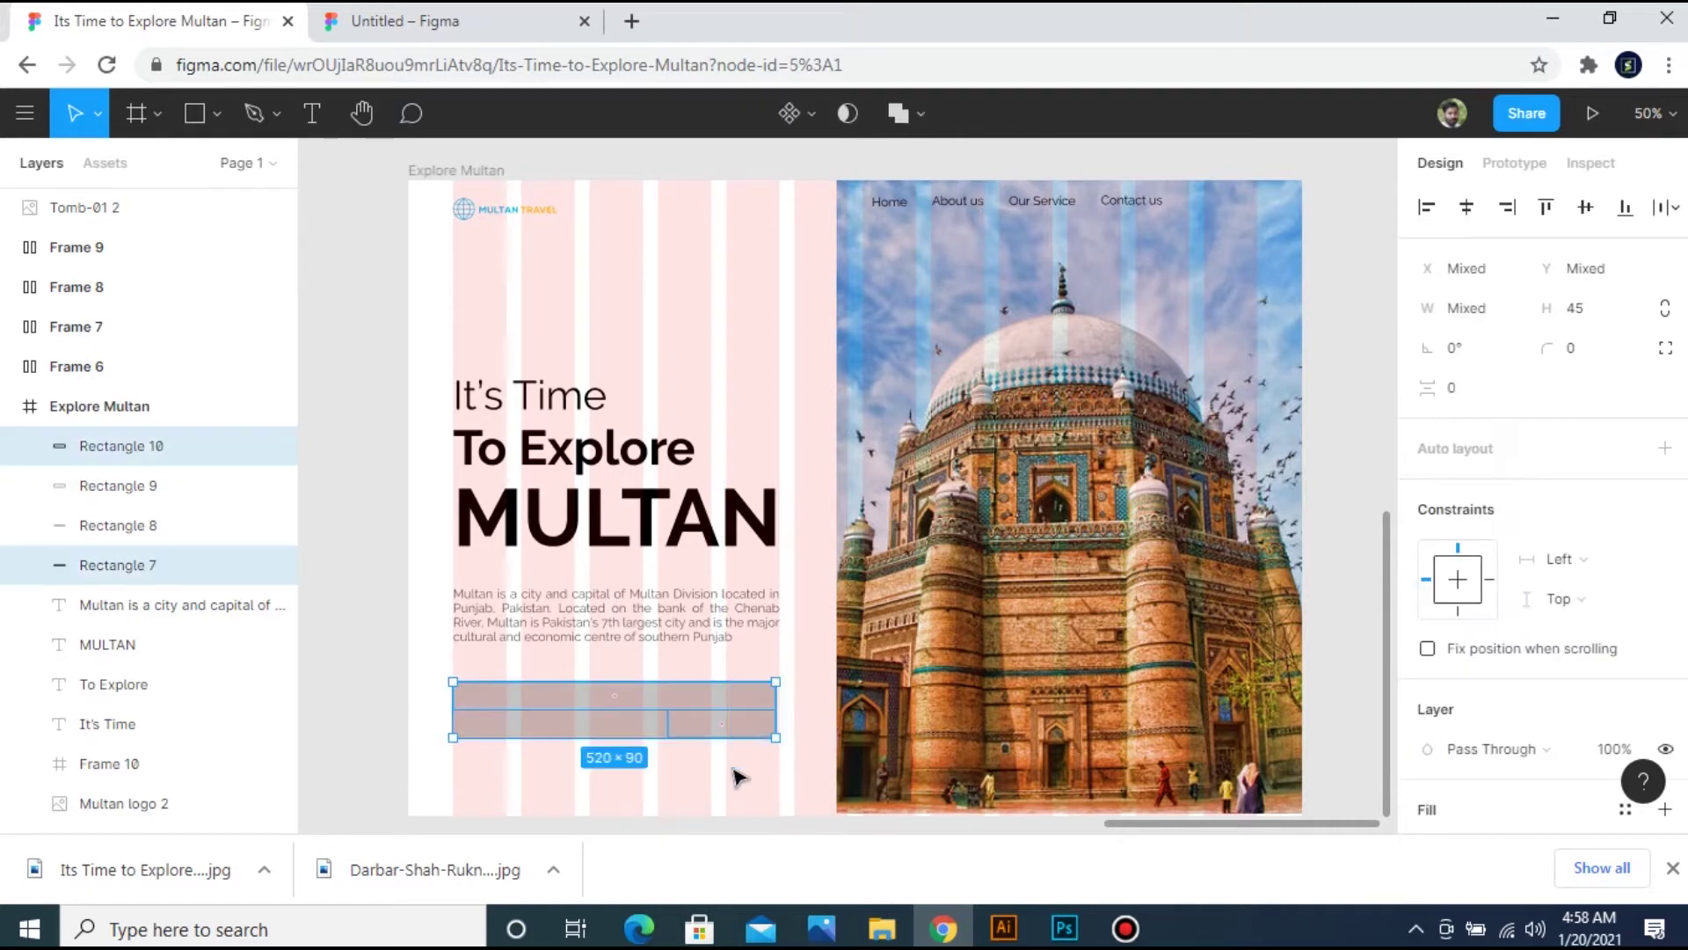
{"action": "left_click", "coordinate": [584, 753]}
Apply the Yellows Color style to the wide bar and the Grey Color style to the first small rectangle beneath it.
{"action": "left_click", "coordinate": [660, 693]}
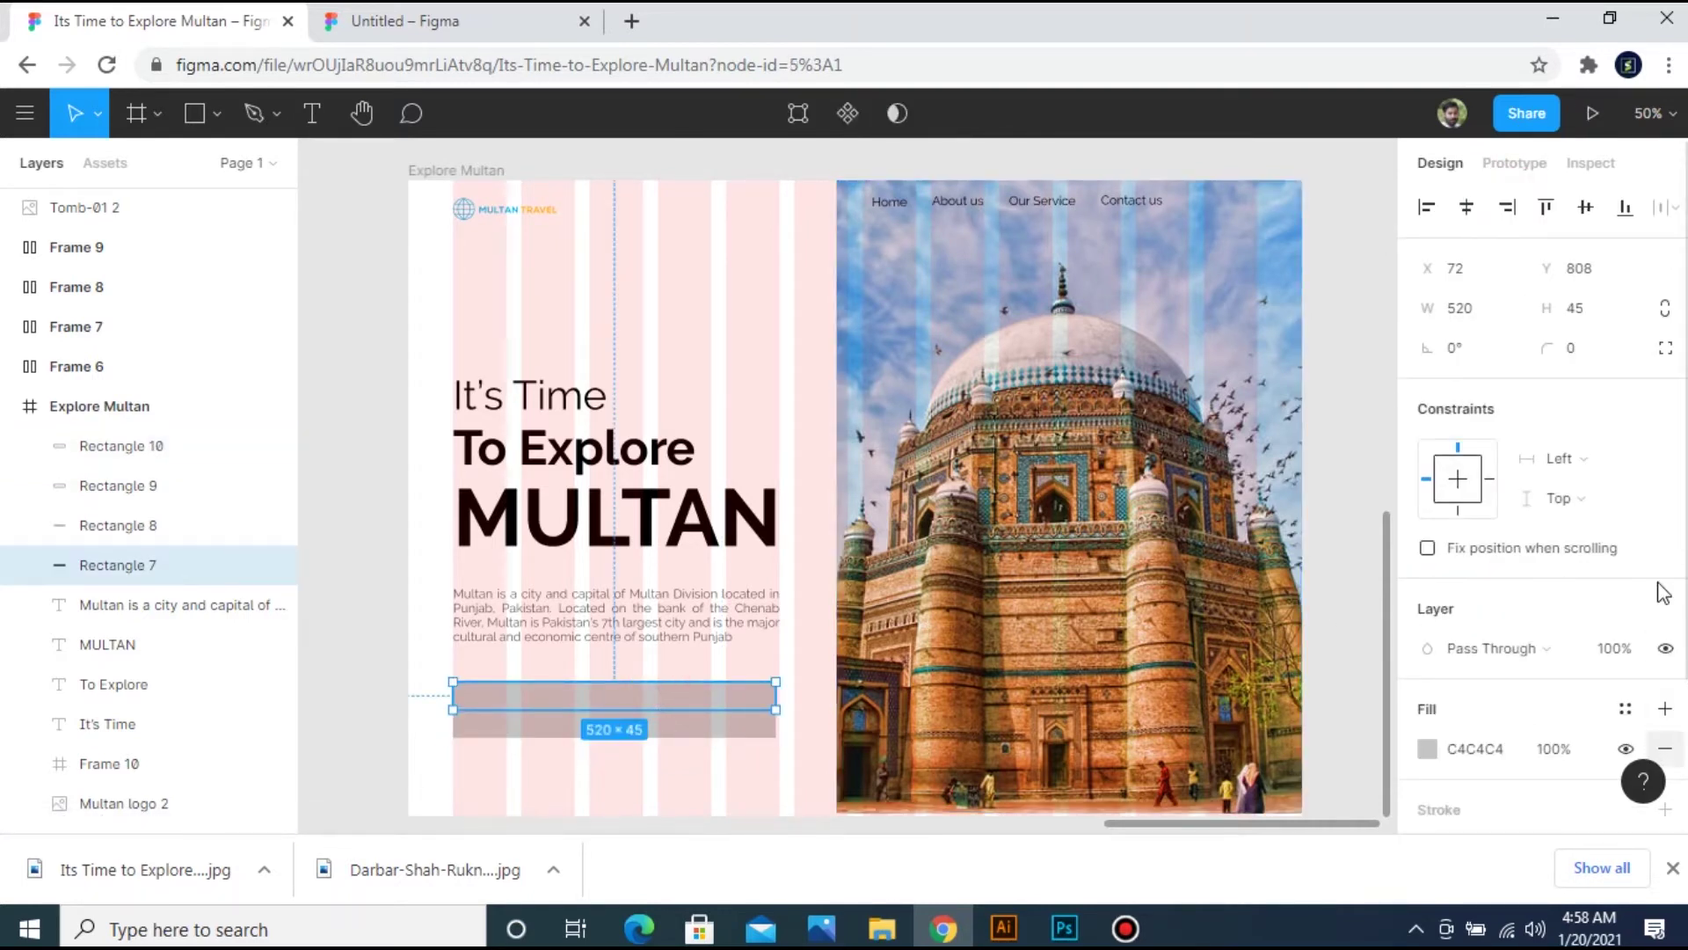
{"action": "left_click", "coordinate": [1625, 709]}
{"action": "left_click", "coordinate": [1525, 795]}
{"action": "left_click", "coordinate": [527, 726]}
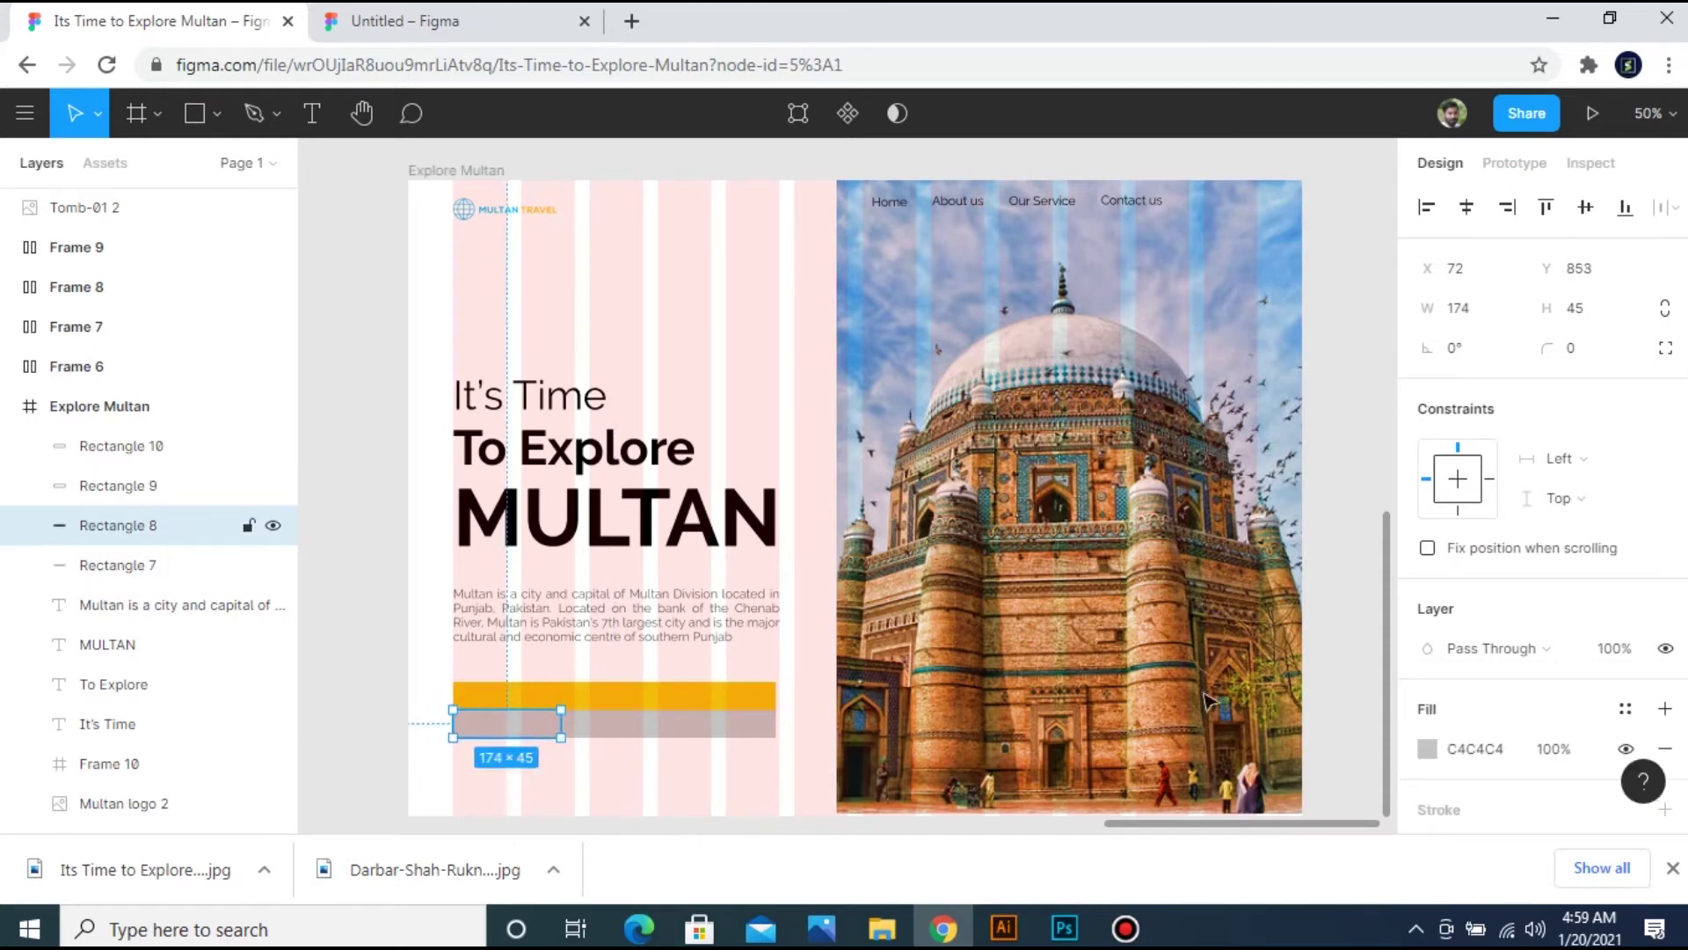
{"action": "left_click", "coordinate": [1626, 708]}
{"action": "left_click", "coordinate": [1445, 800]}
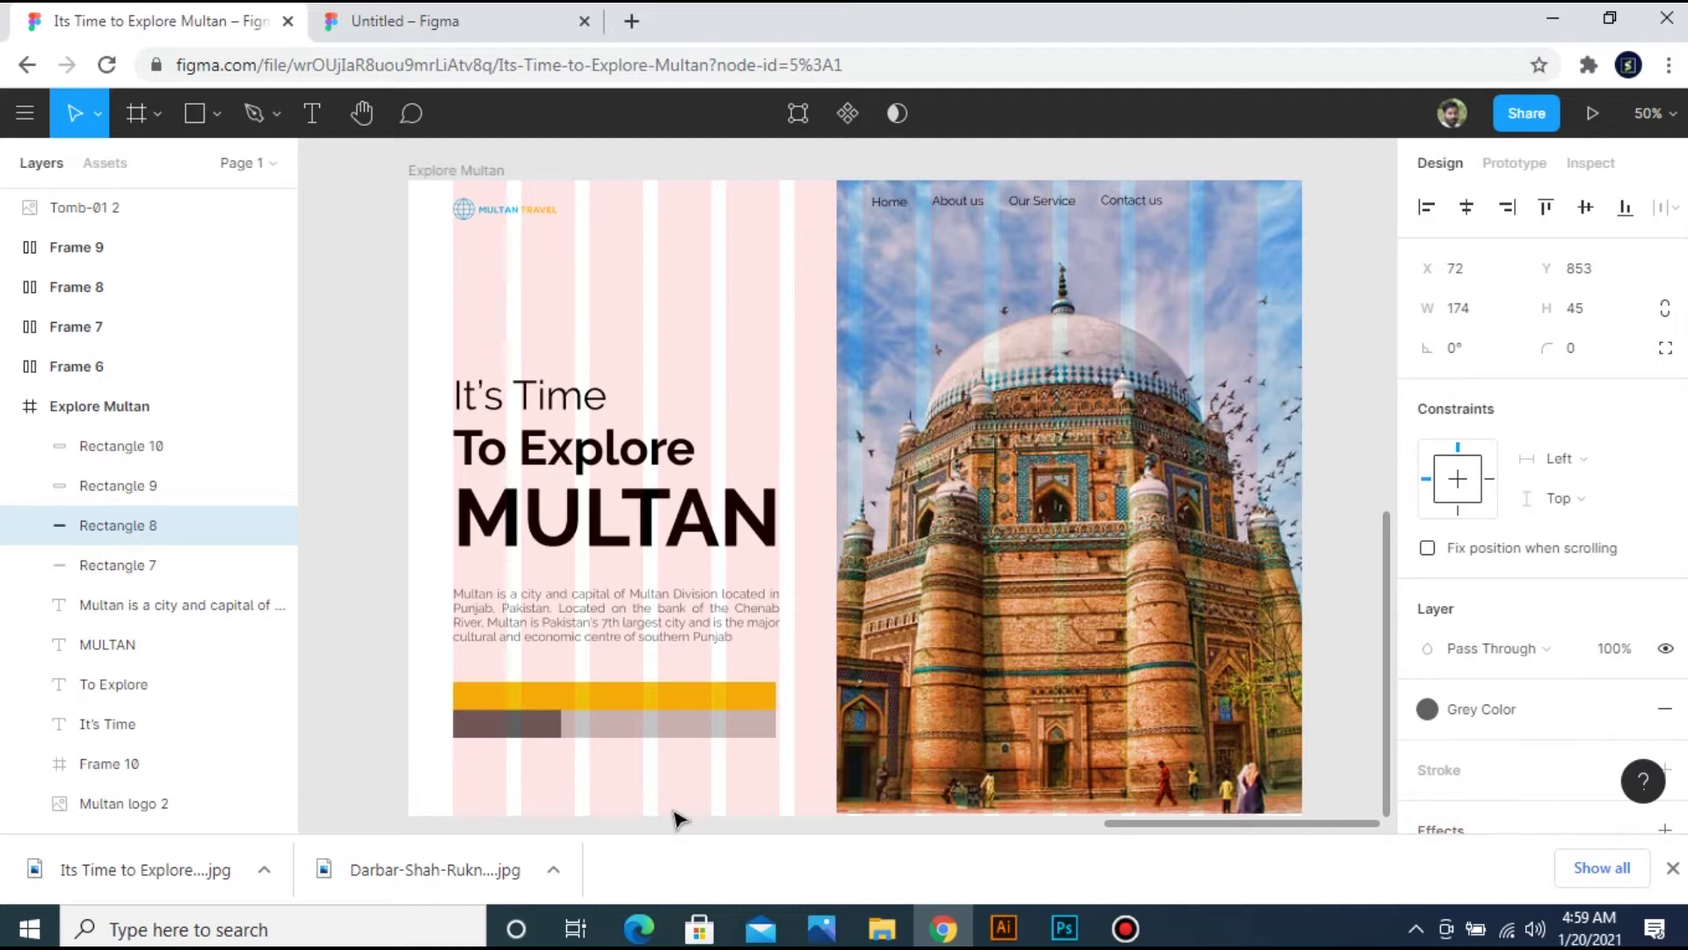
Apply the Half White color style to the middle small rectangle and the Blue style to the third one.
{"action": "left_click", "coordinate": [628, 726]}
{"action": "left_click", "coordinate": [1626, 709]}
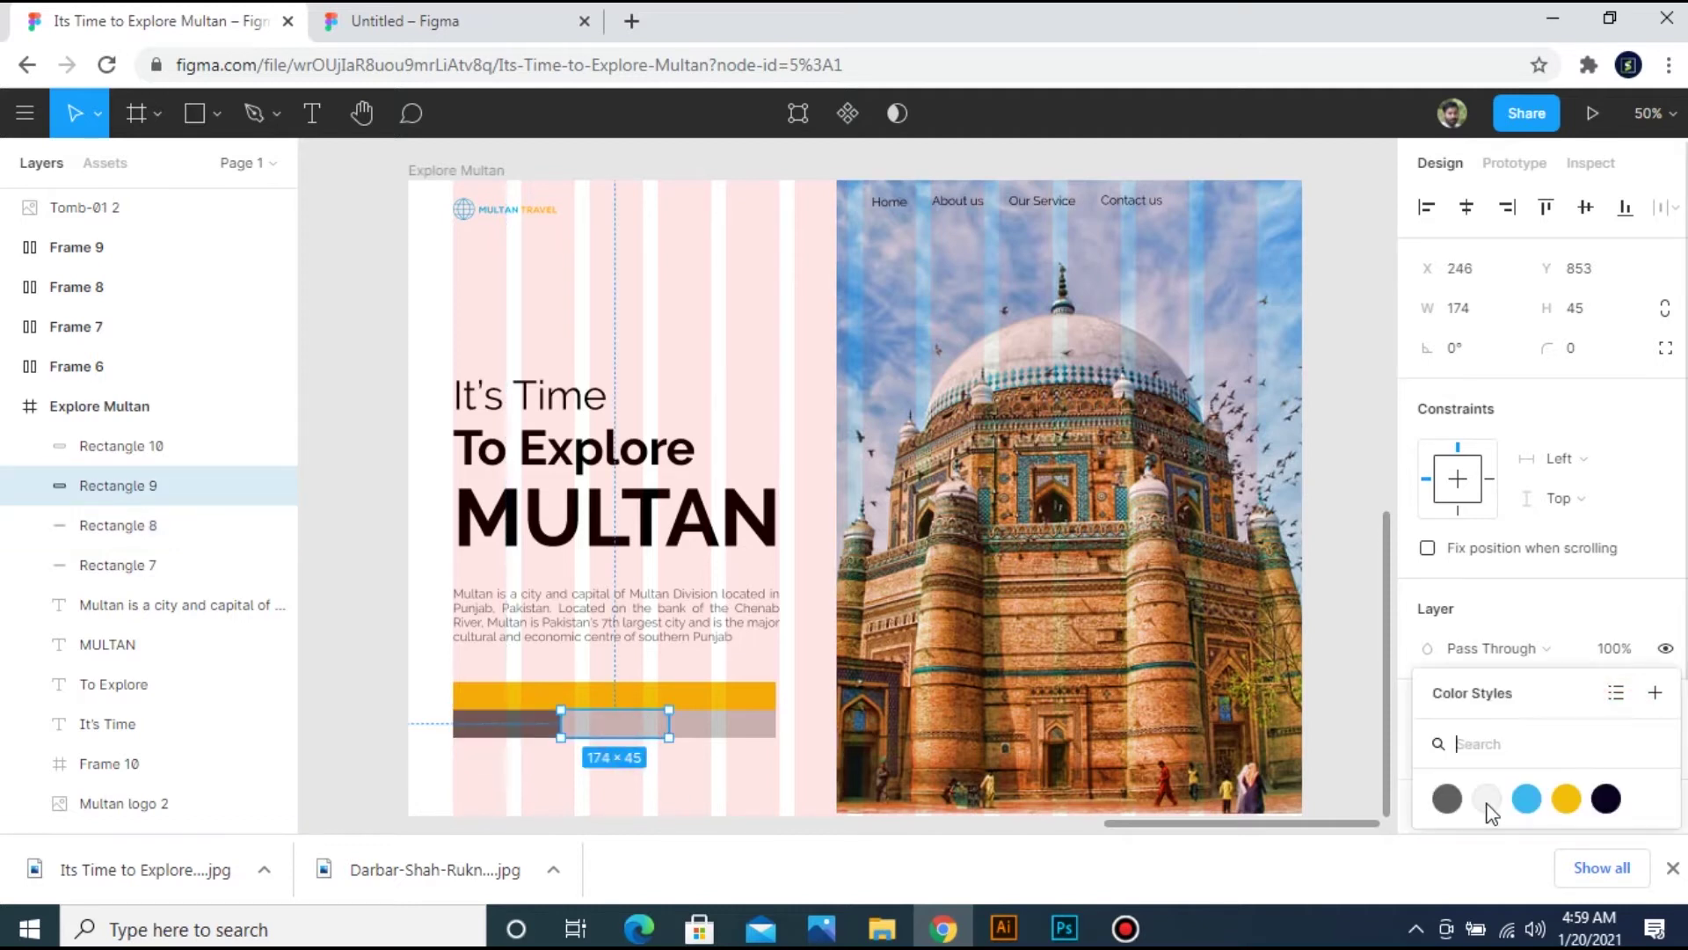
{"action": "left_click", "coordinate": [1486, 800]}
{"action": "left_click", "coordinate": [693, 726]}
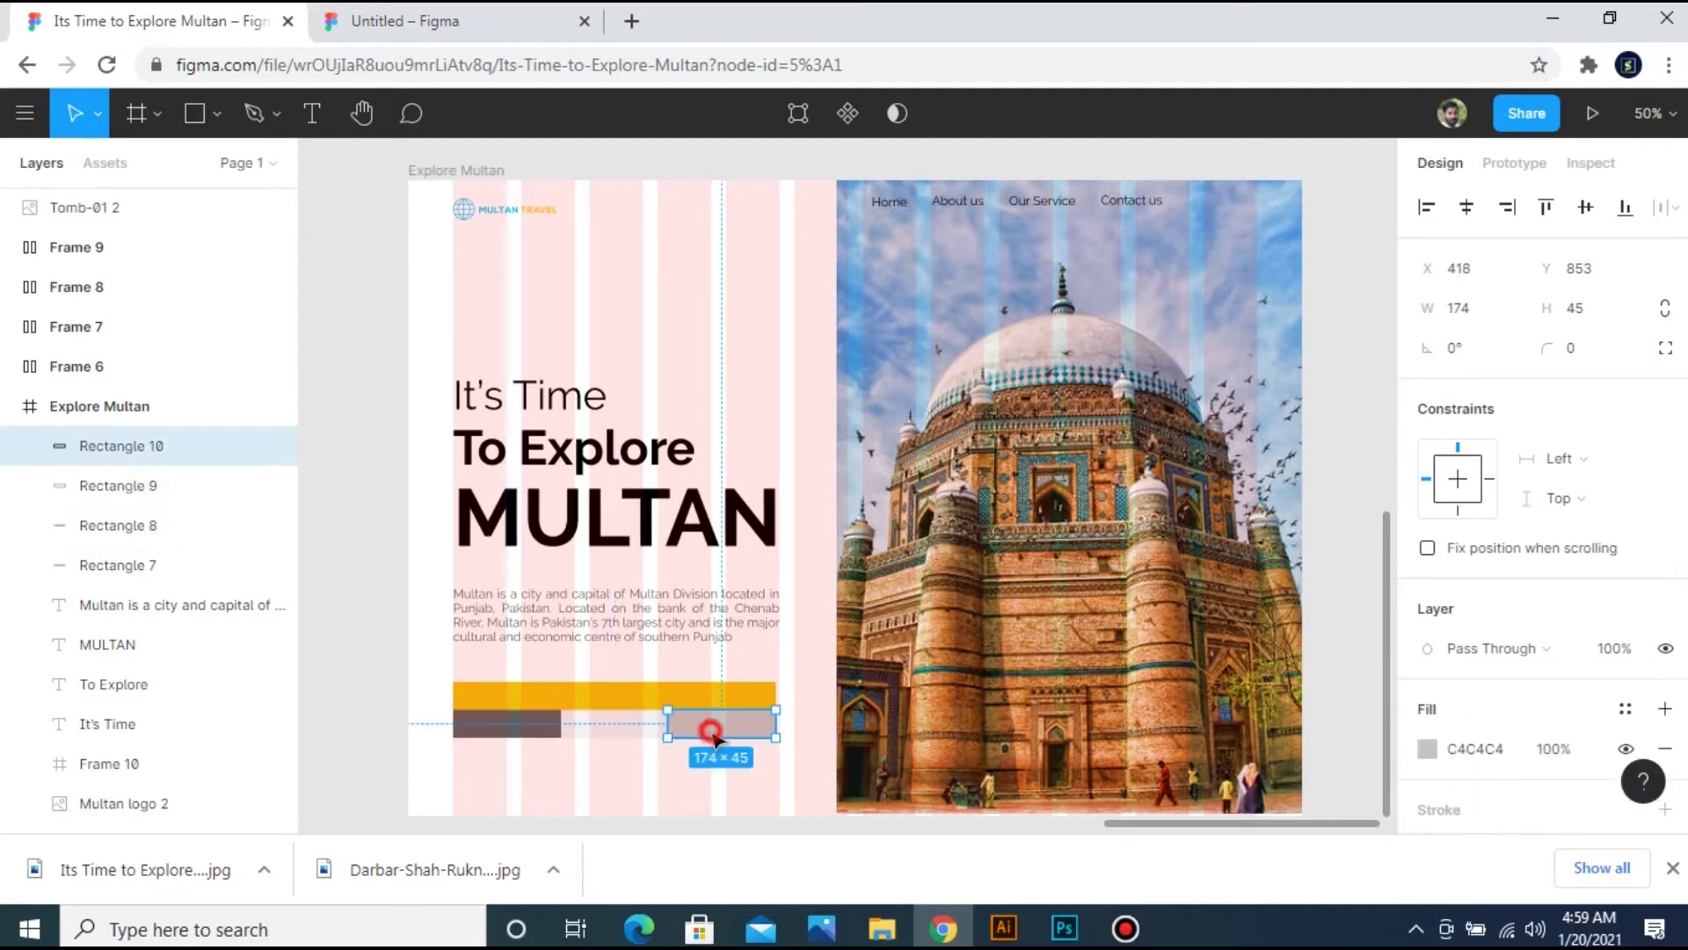
{"action": "left_click", "coordinate": [1627, 708]}
{"action": "left_click", "coordinate": [1526, 798]}
{"action": "left_click", "coordinate": [641, 799]}
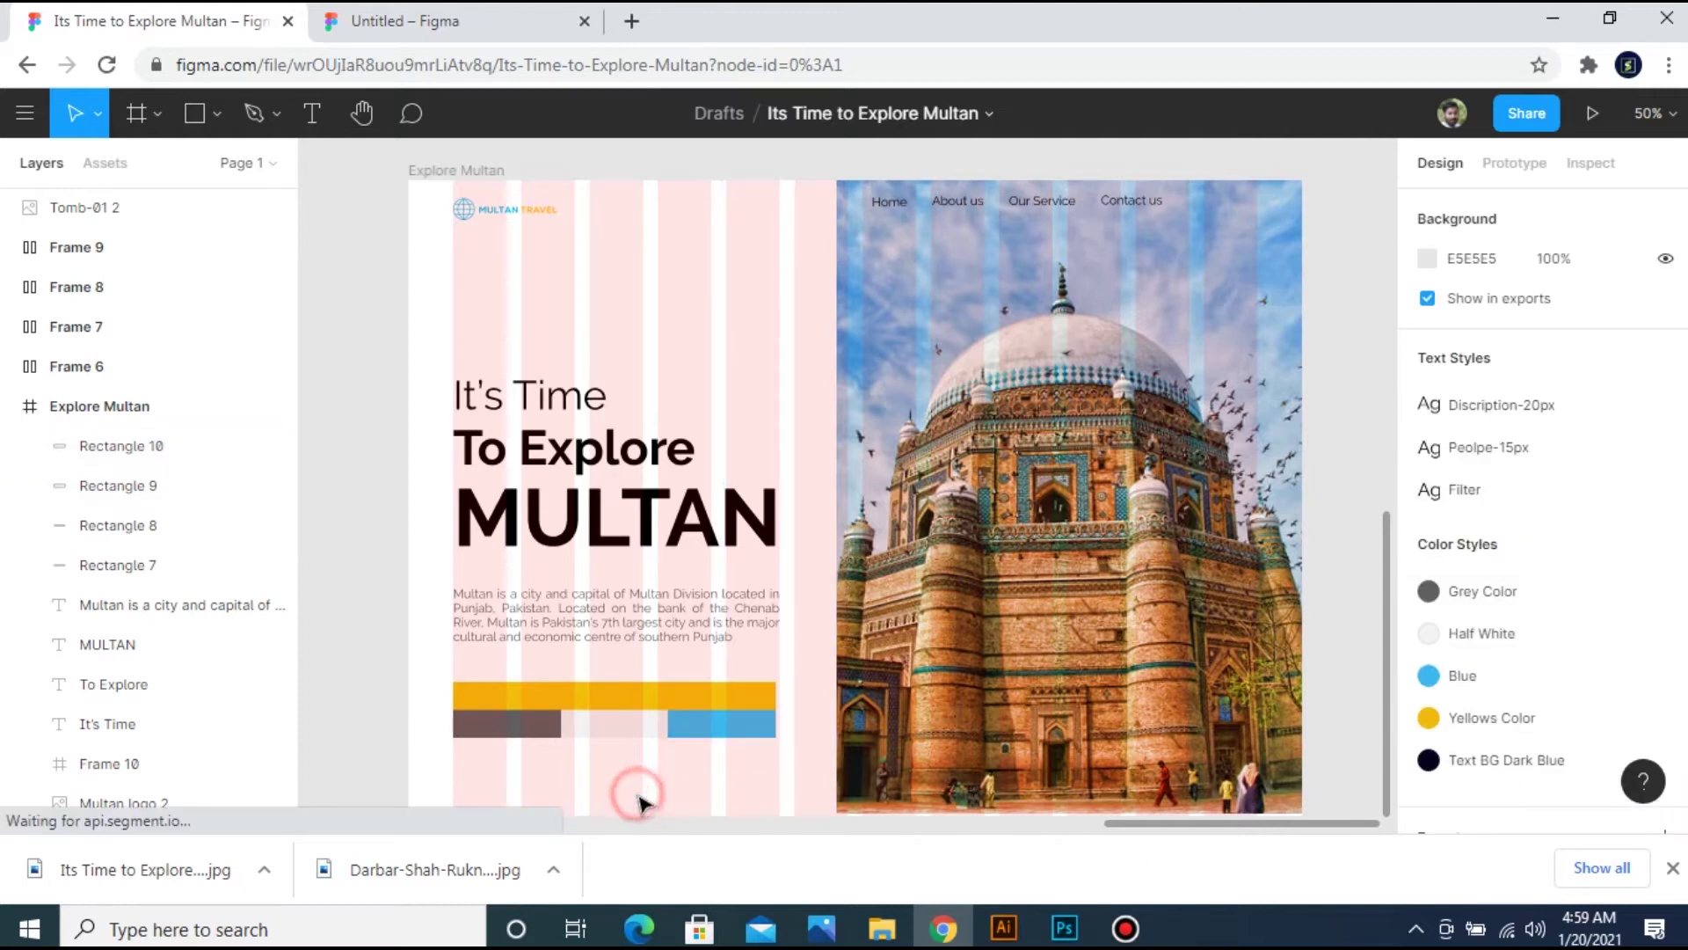
Group the yellow bar and the three small rectangles beneath it.
{"action": "key", "text": "ctrl+minus"}
{"action": "key", "text": "ctrl+minus"}
{"action": "key", "text": "ctrl+plus"}
{"action": "key", "text": "ctrl+plus"}
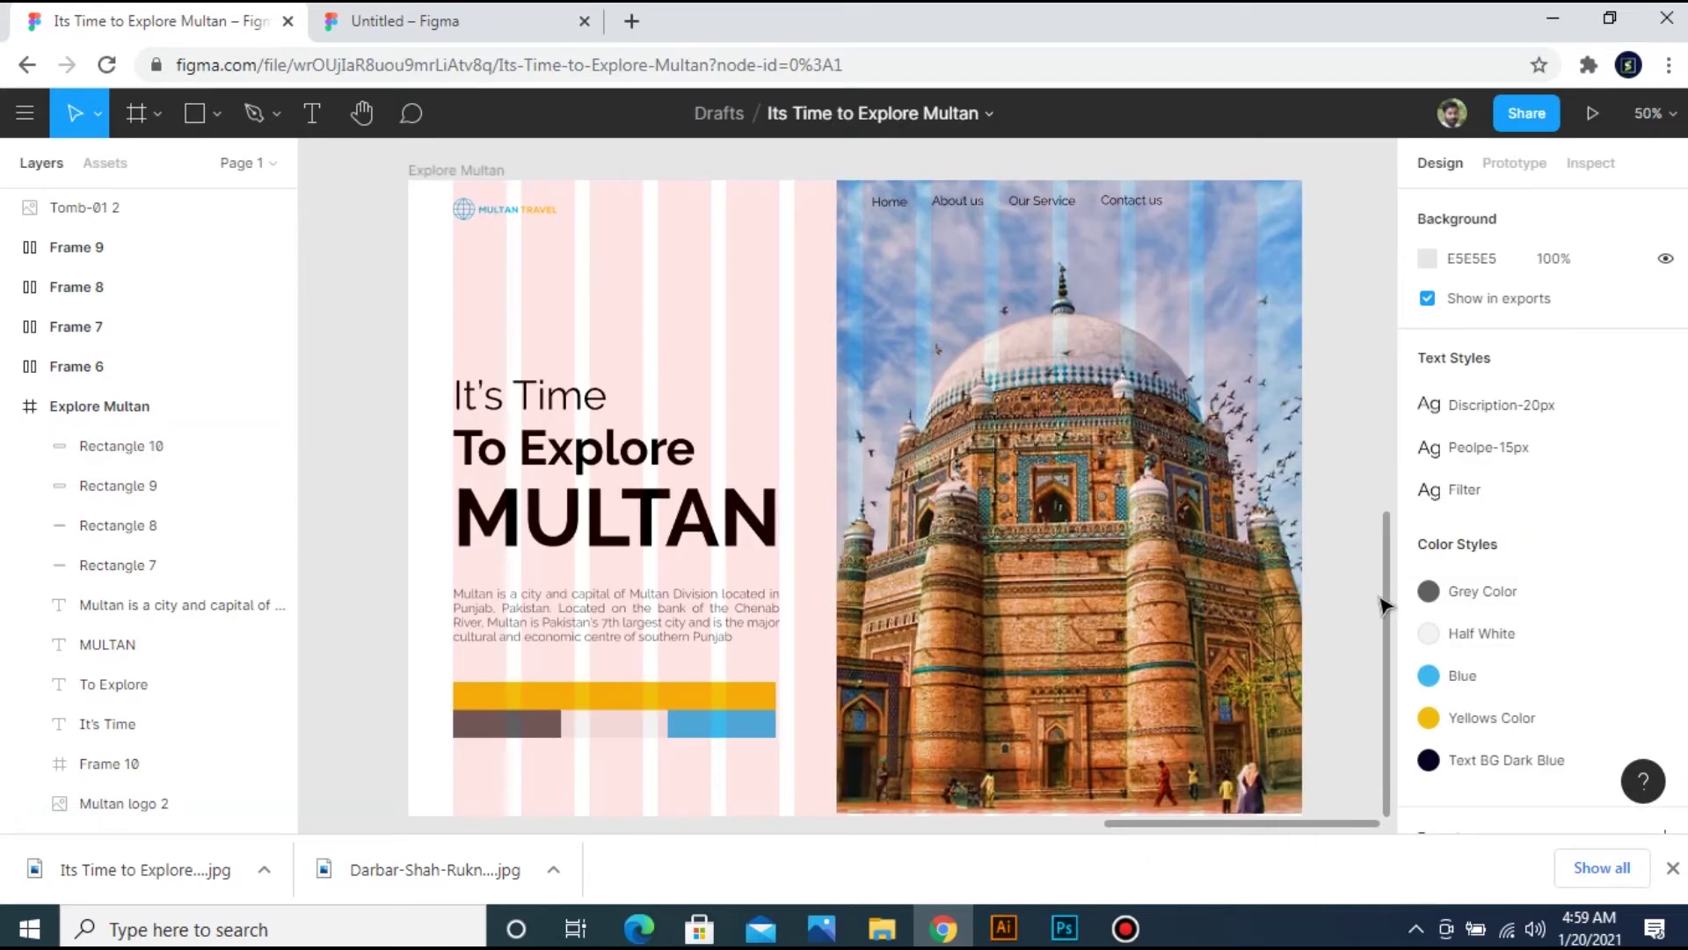
{"action": "scroll", "coordinate": [428, 590], "scroll_direction": "down", "scroll_amount": 3}
{"action": "left_click_drag", "start_coordinate": [425, 533], "coordinate": [618, 538]}
{"action": "key", "text": "ctrl+g"}
Move the three headline lines and the description paragraph higher in the frame, and shift the rectangle group up slightly.
{"action": "left_click_drag", "start_coordinate": [367, 171], "coordinate": [780, 460]}
{"action": "key", "text": "shift+Up"}
{"action": "key", "text": "shift+Up"}
{"action": "key", "text": "shift+Up"}
{"action": "key", "text": "shift+Up"}
{"action": "key", "text": "shift+Up"}
{"action": "key", "text": "shift+Up"}
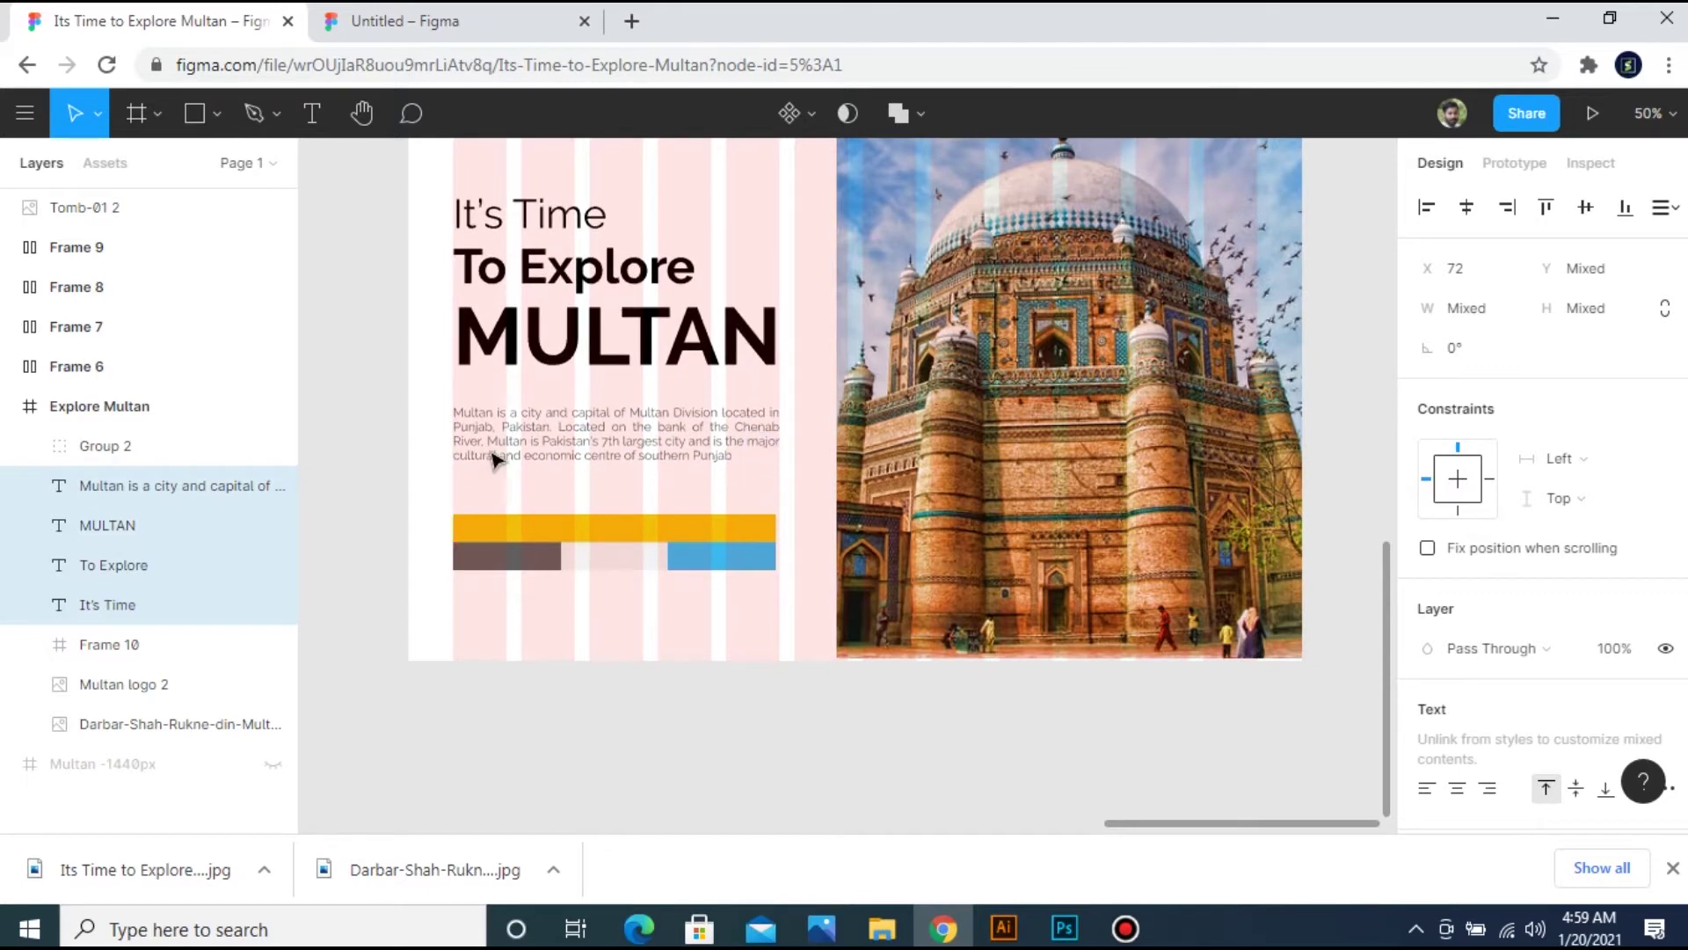
{"action": "left_click_drag", "start_coordinate": [398, 523], "coordinate": [754, 621]}
{"action": "key", "text": "shift+Up"}
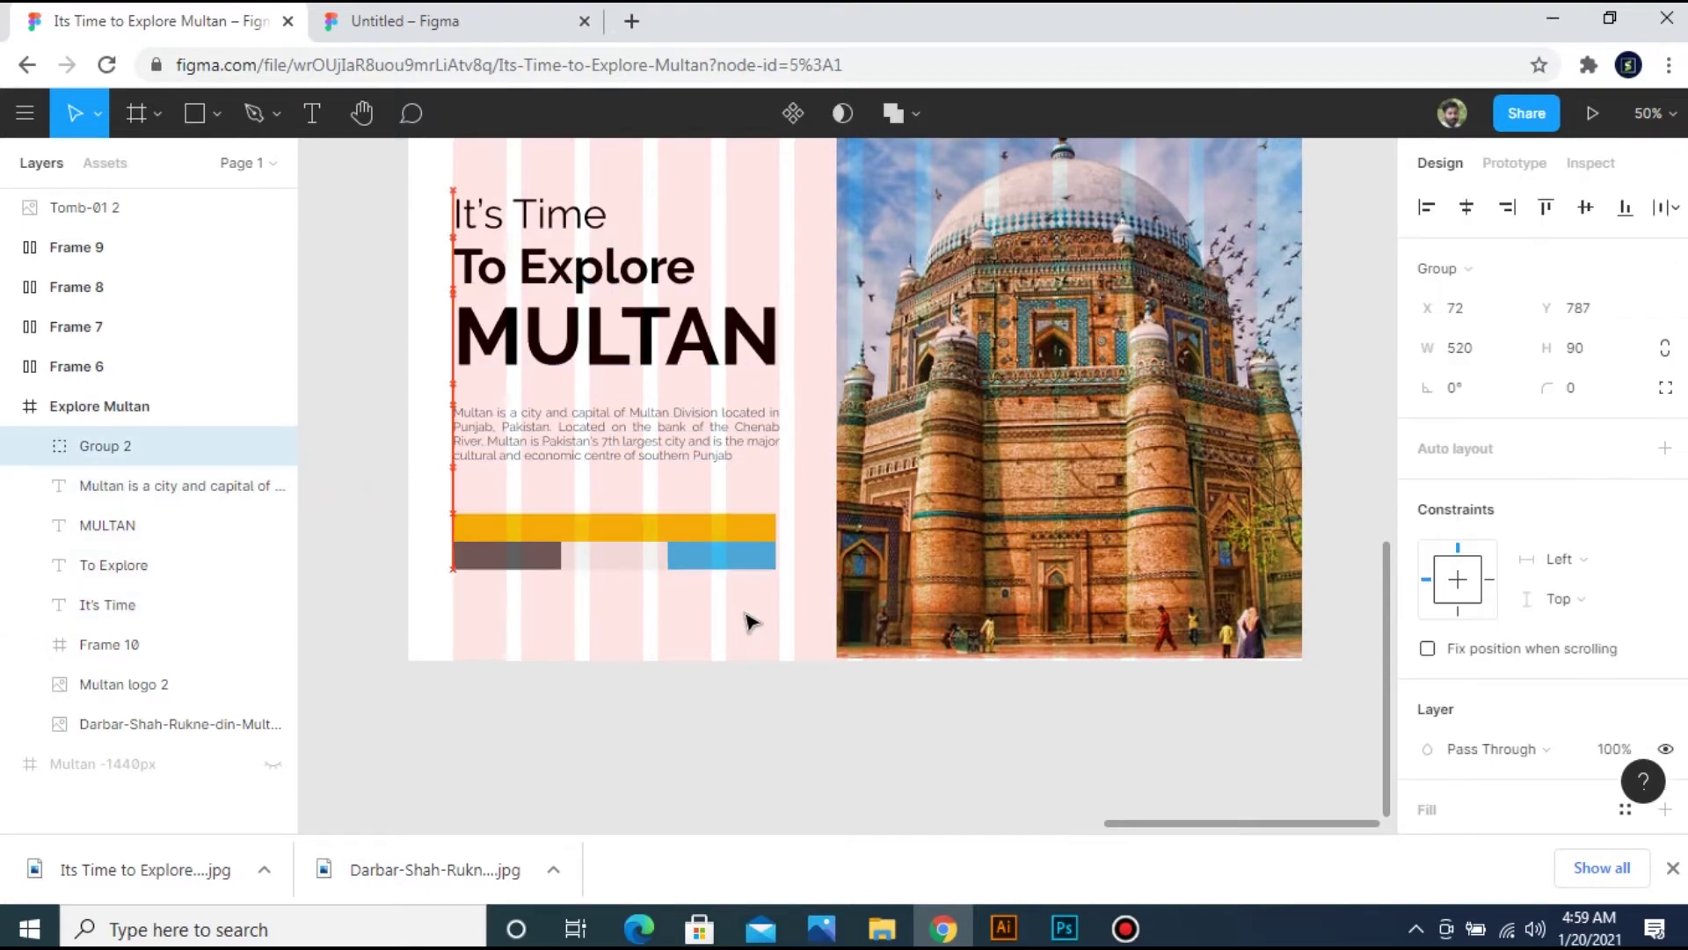
Add the text label "People" over the rectangle group, using the Discription-20px text style.
{"action": "left_click", "coordinate": [461, 647]}
{"action": "key", "text": "shift+0"}
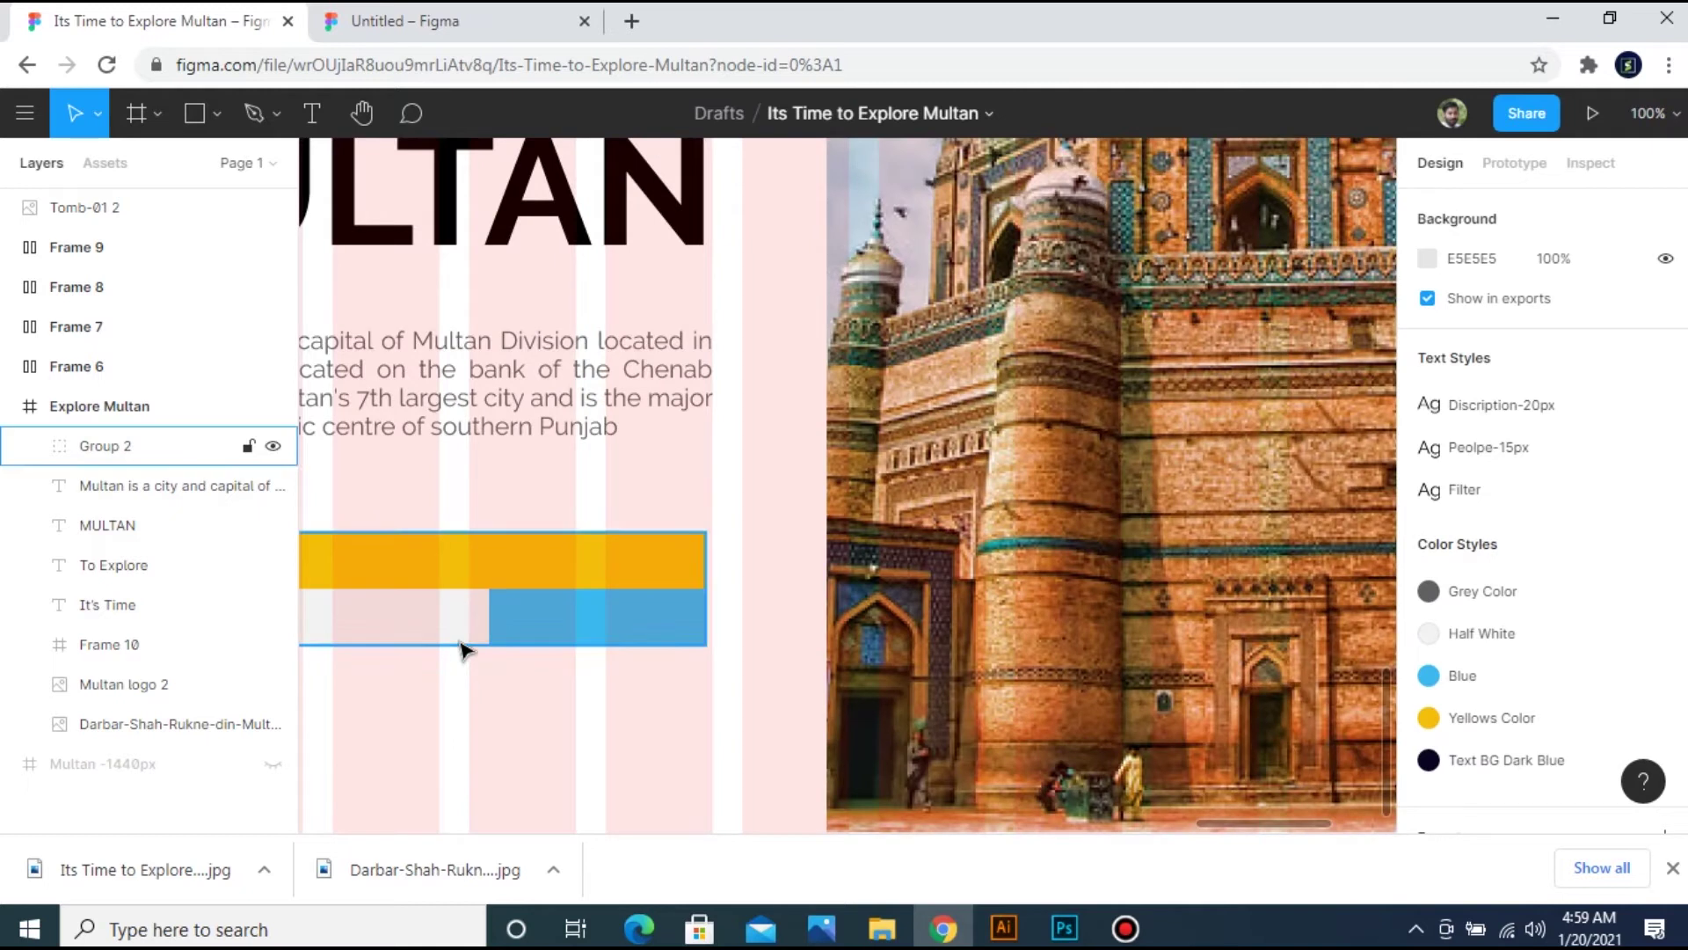
{"action": "scroll", "coordinate": [1059, 827], "scroll_direction": "left", "scroll_amount": 8}
{"action": "scroll", "coordinate": [1179, 836], "scroll_direction": "right", "scroll_amount": 5}
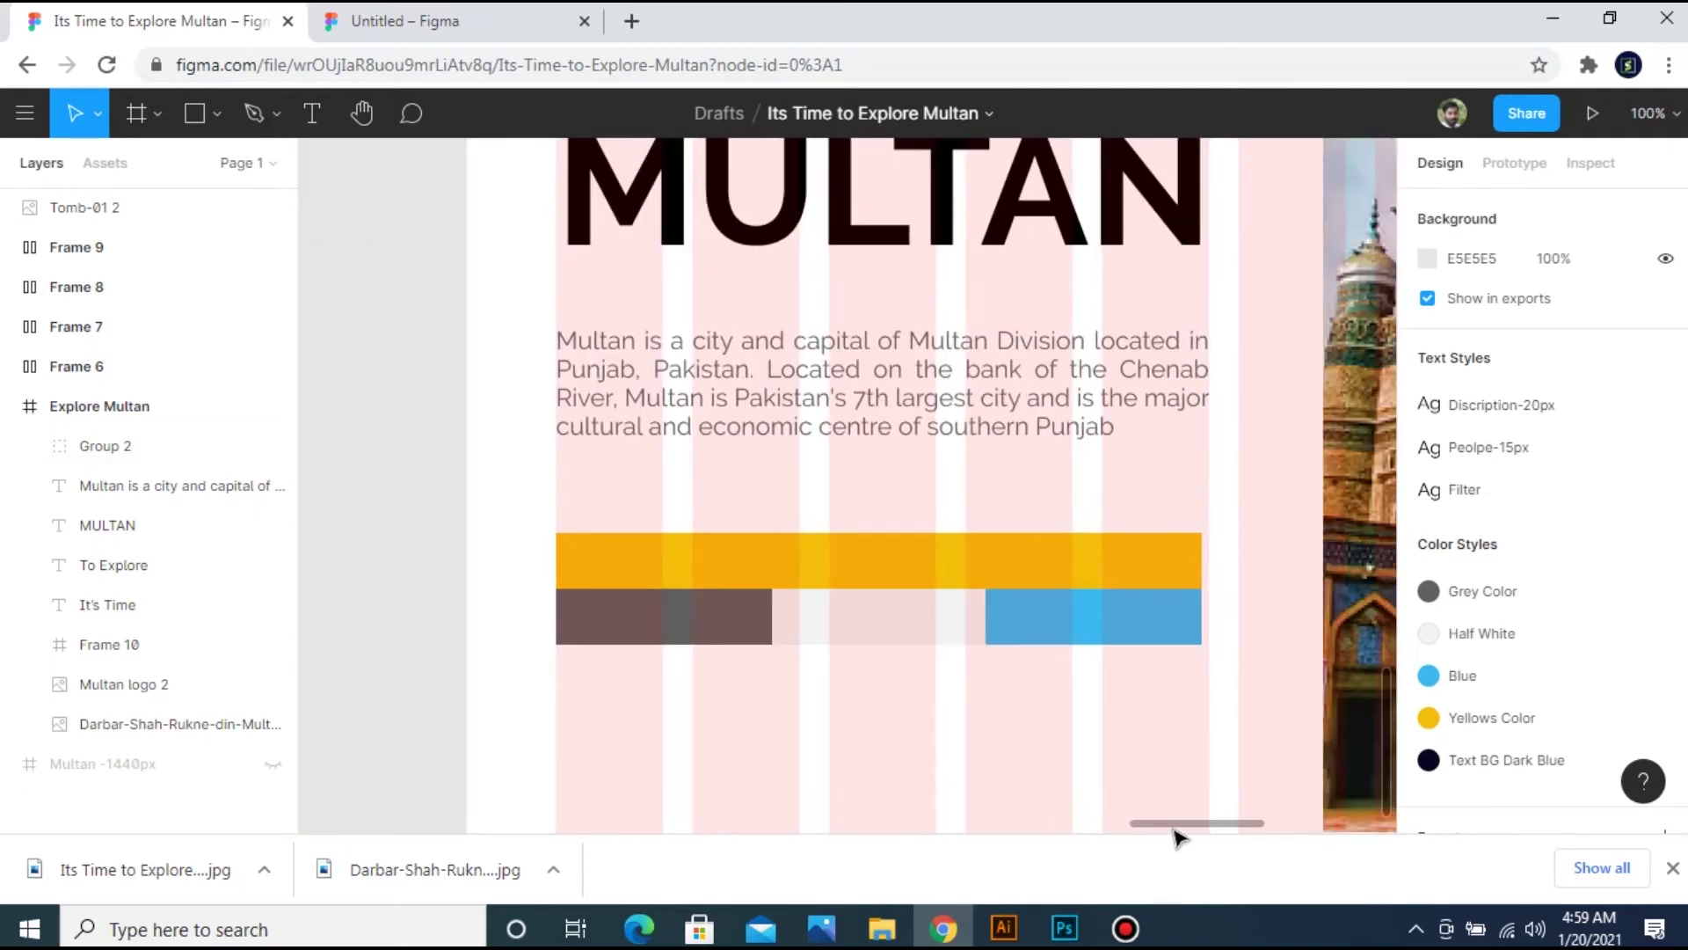
{"action": "key", "text": "t"}
{"action": "left_click", "coordinate": [677, 574]}
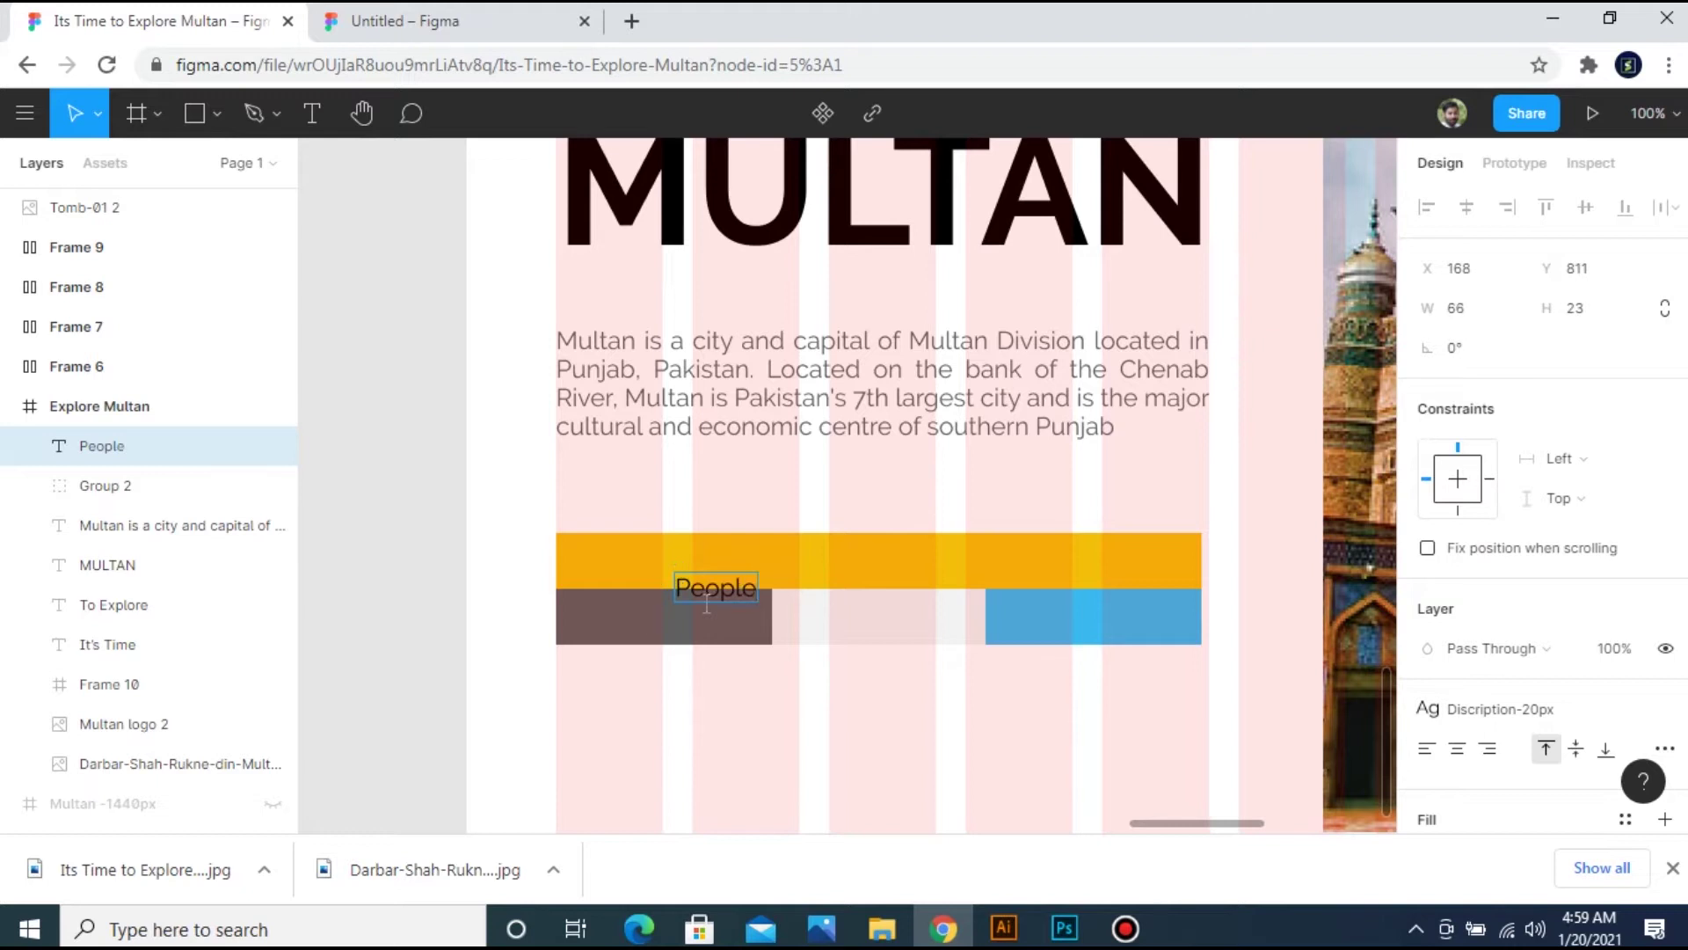
{"action": "key", "text": "Escape"}
Place the People label near the yellow bar's left end and make a copy near its right end reading "Filters".
{"action": "left_click_drag", "start_coordinate": [709, 601], "coordinate": [1145, 564]}
{"action": "left_click", "coordinate": [655, 571]}
{"action": "type", "text": "Filters"}
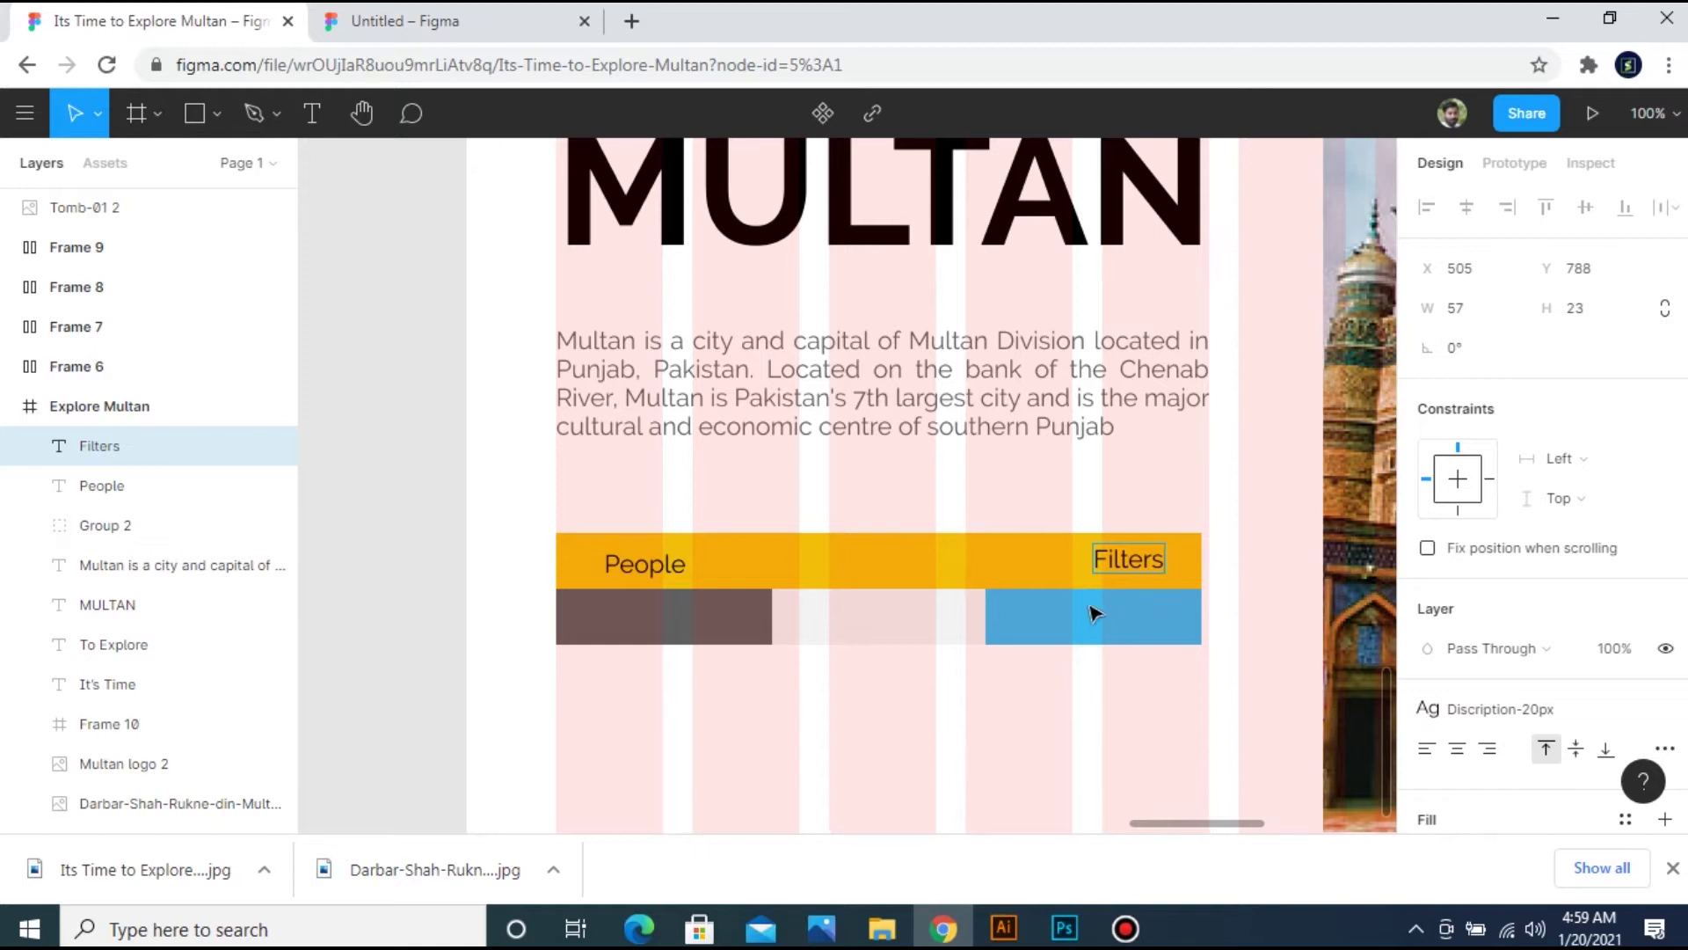
{"action": "left_click", "coordinate": [1046, 699]}
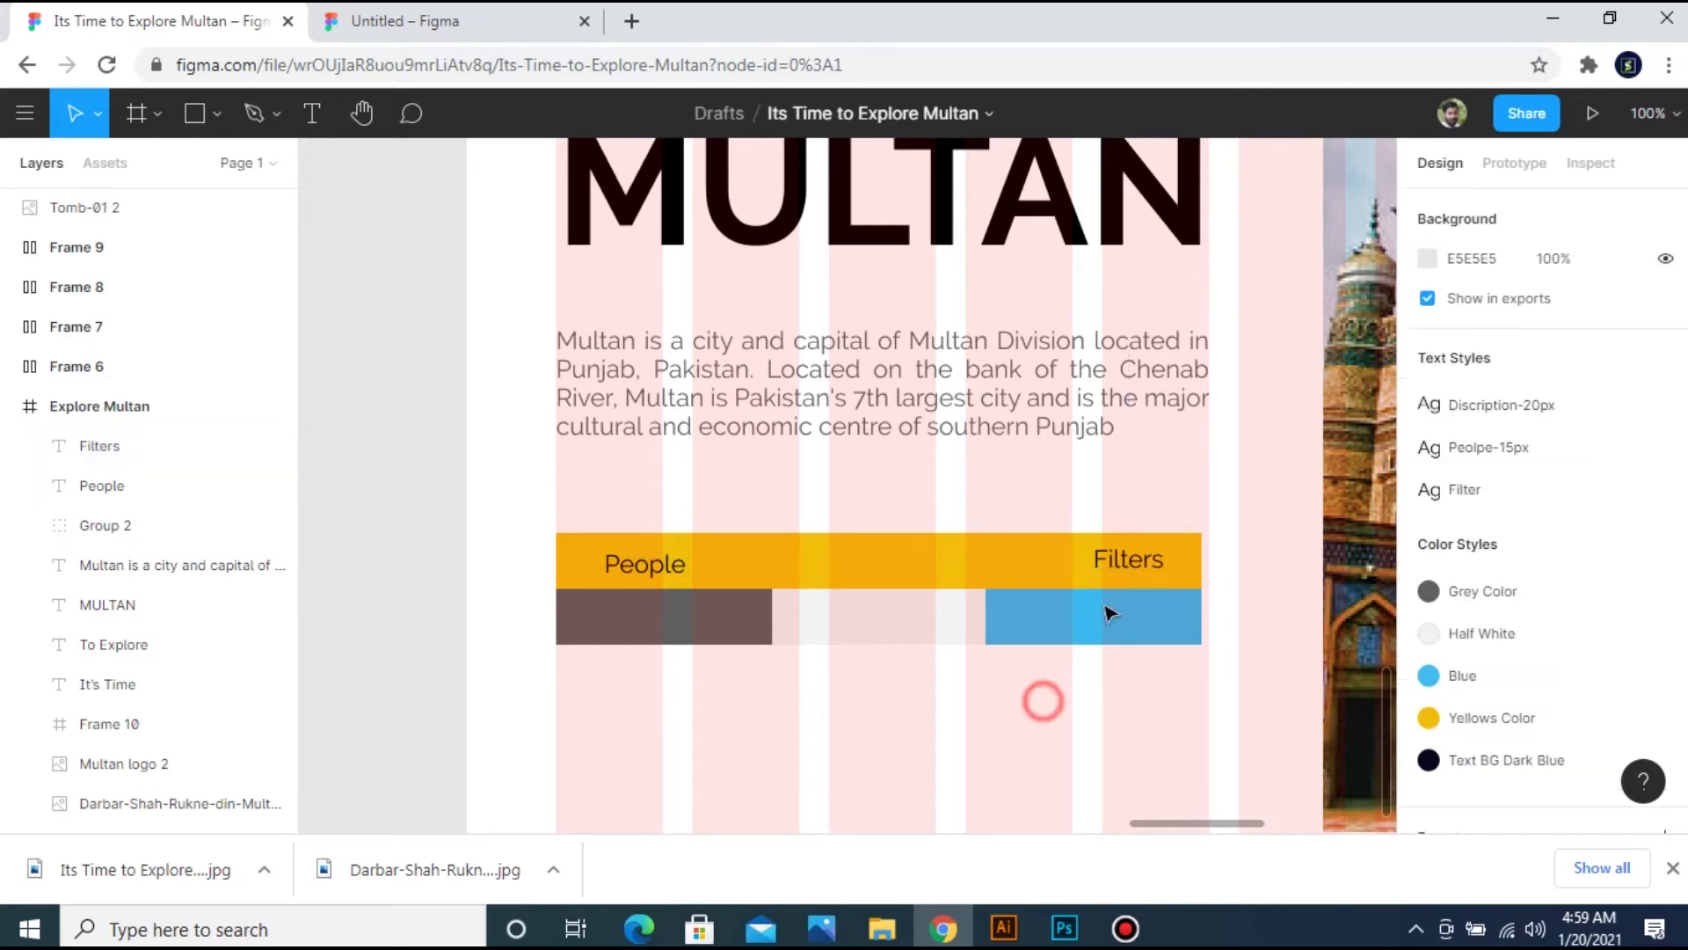
Level the Filters label with the People label and center both vertically within the yellow bar.
{"action": "left_click_drag", "start_coordinate": [1131, 565], "coordinate": [1140, 570]}
{"action": "left_click", "coordinate": [644, 564], "text": "shift"}
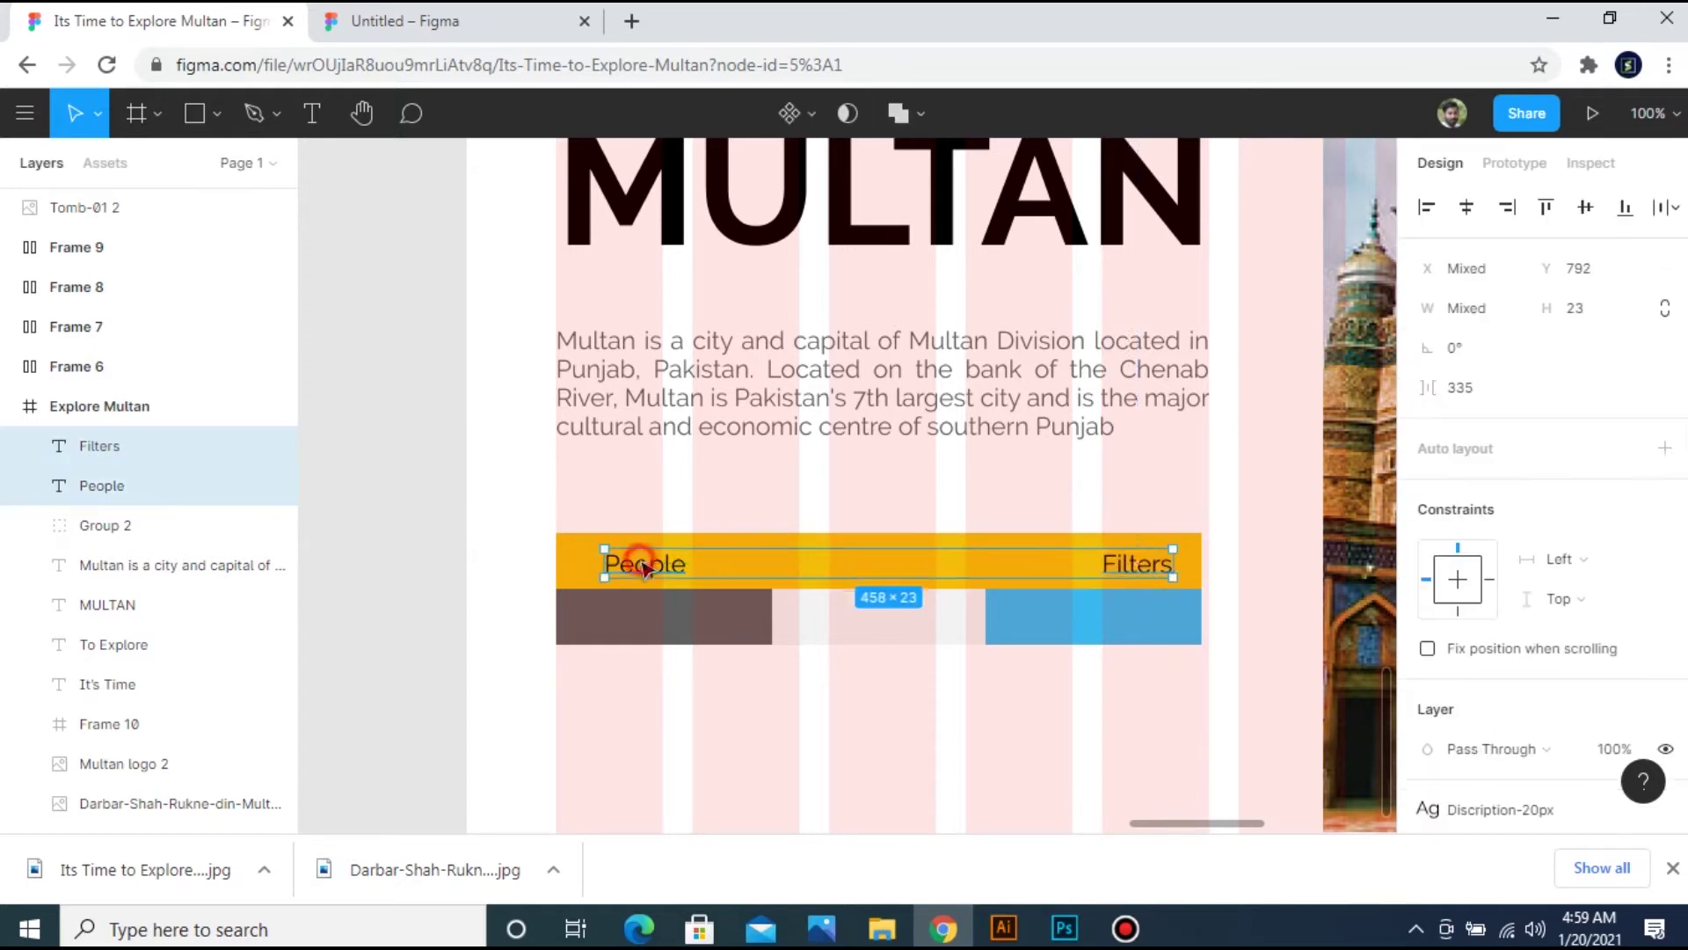
{"action": "left_click", "coordinate": [1010, 705]}
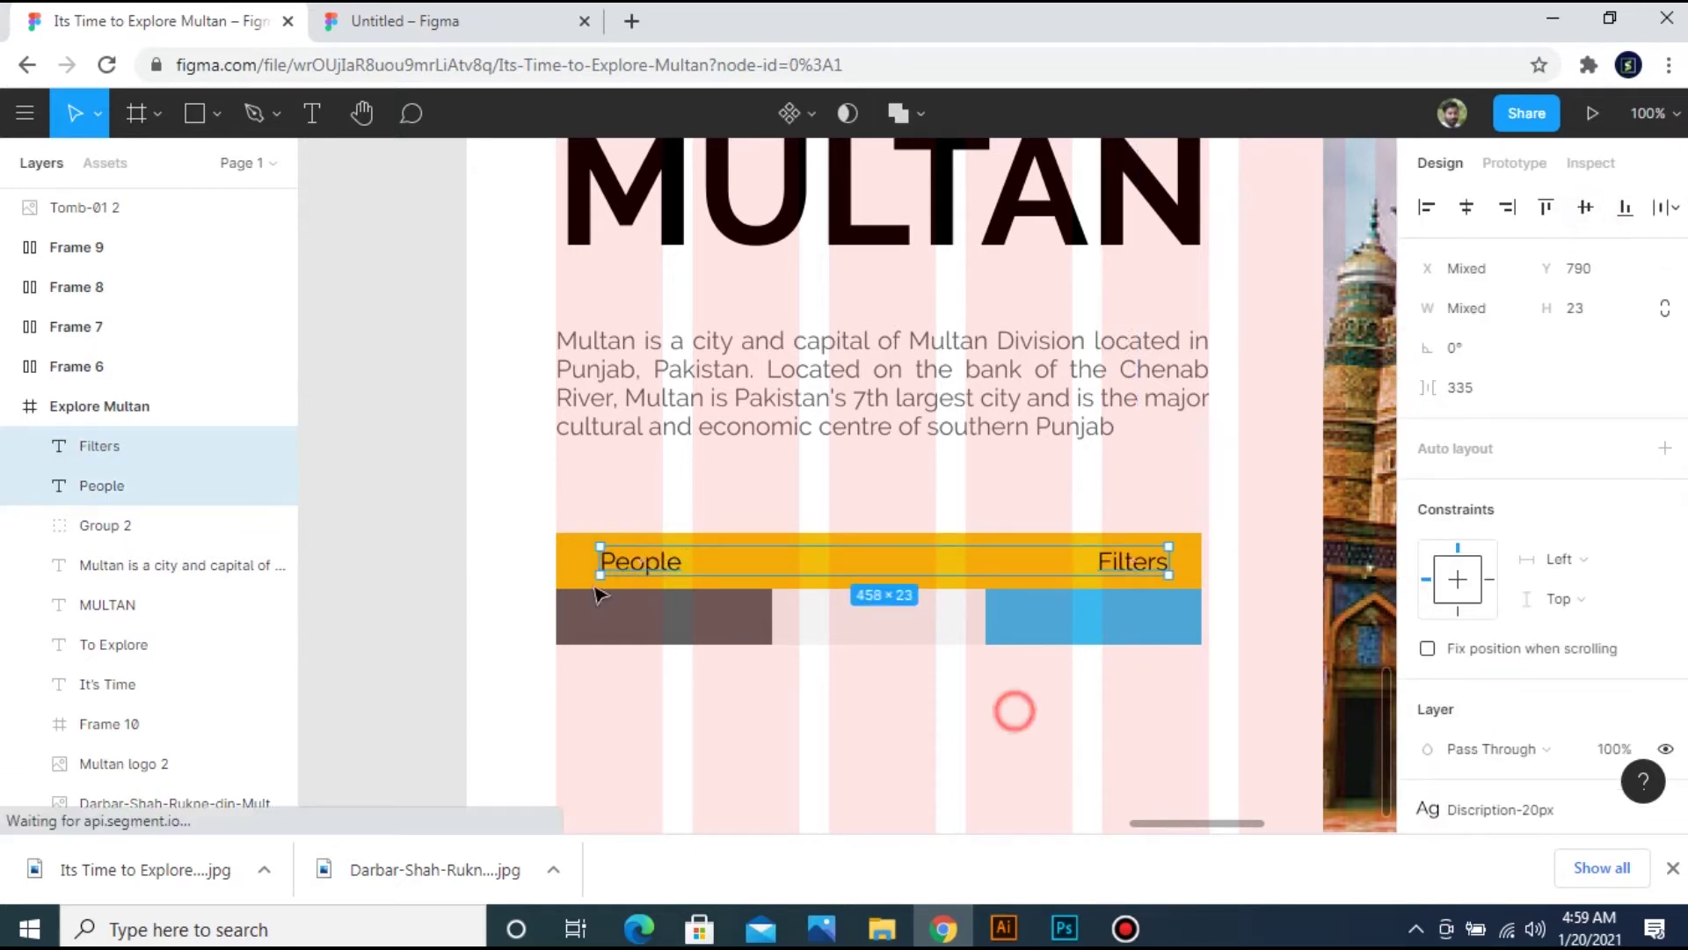
Duplicate the People label onto the grey rectangle and change the copy's text to "Family".
{"action": "left_click_drag", "start_coordinate": [635, 564], "coordinate": [677, 626]}
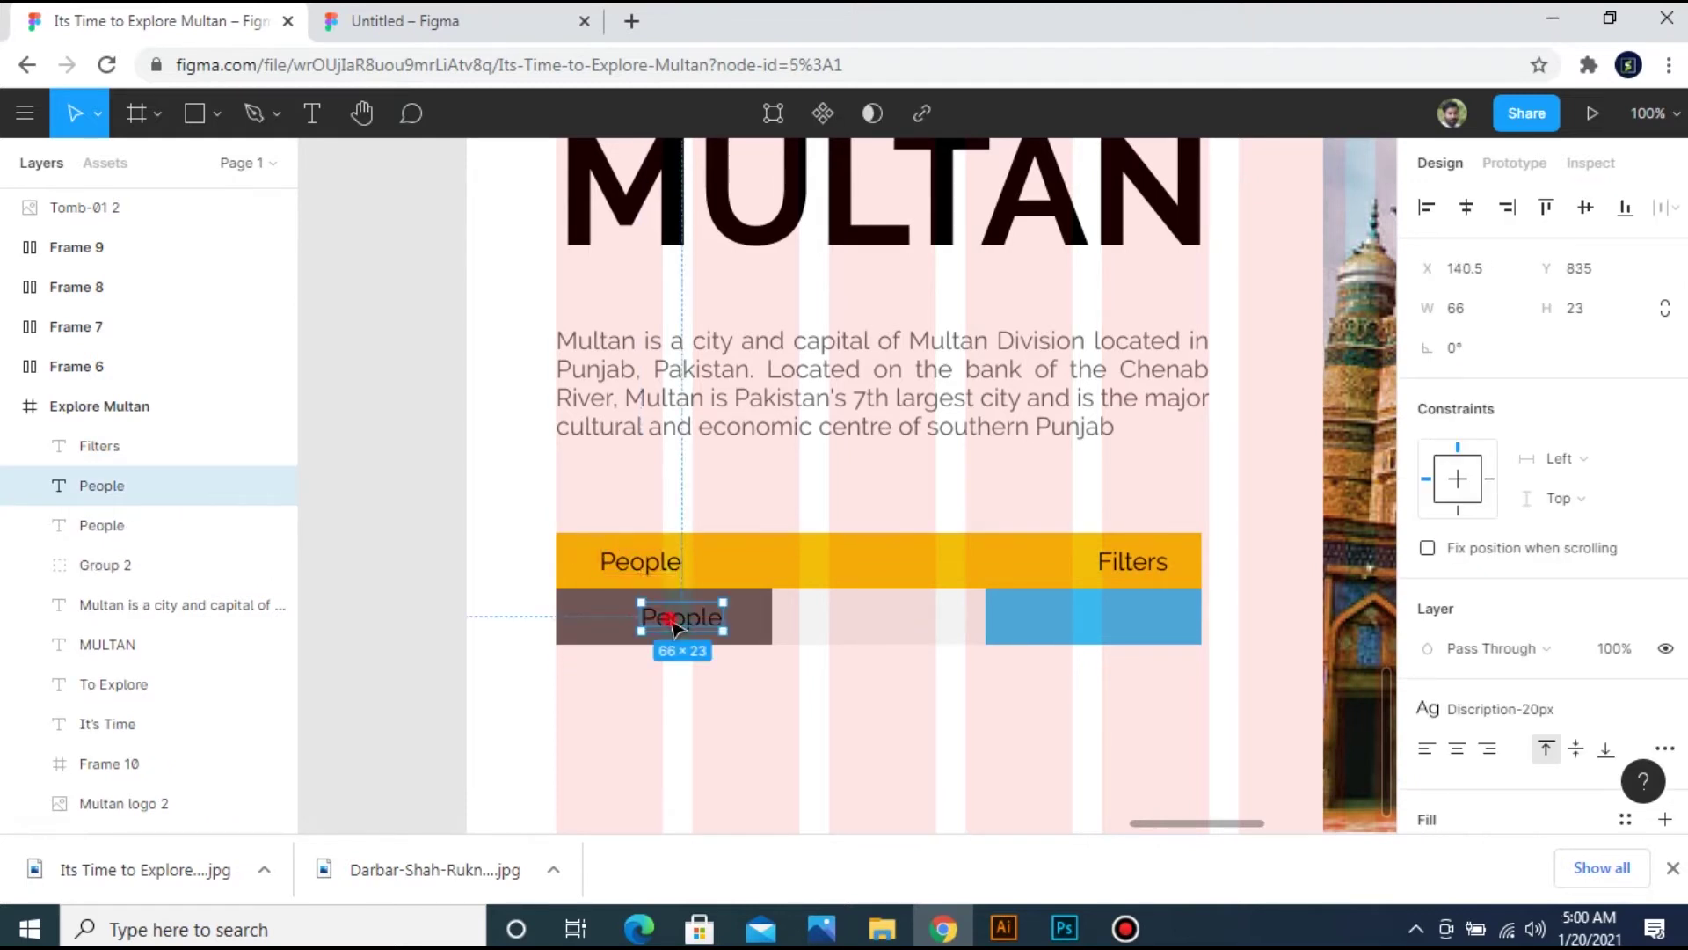
{"action": "double_click", "coordinate": [673, 620]}
{"action": "type", "text": "Family"}
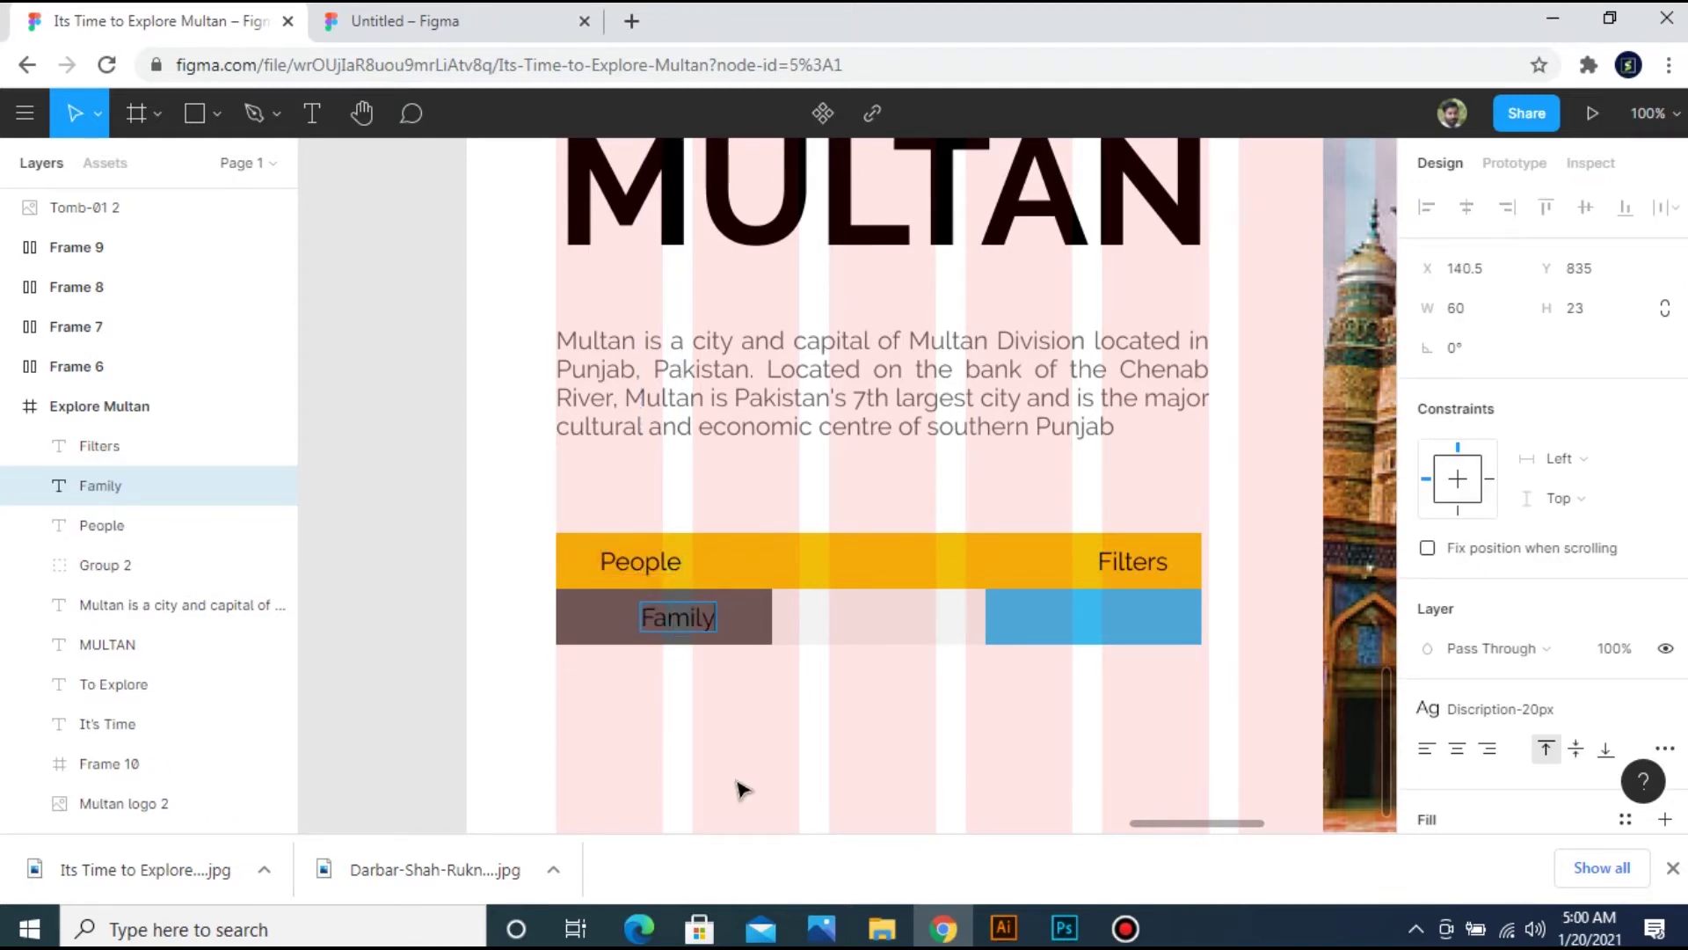
{"action": "left_click", "coordinate": [739, 789]}
Duplicate the Family label onto the half-white rectangle, change its text to "DD/MM/YY" and center it there.
{"action": "left_click_drag", "start_coordinate": [670, 633], "coordinate": [875, 618]}
{"action": "type", "text": "DD/MM/"}
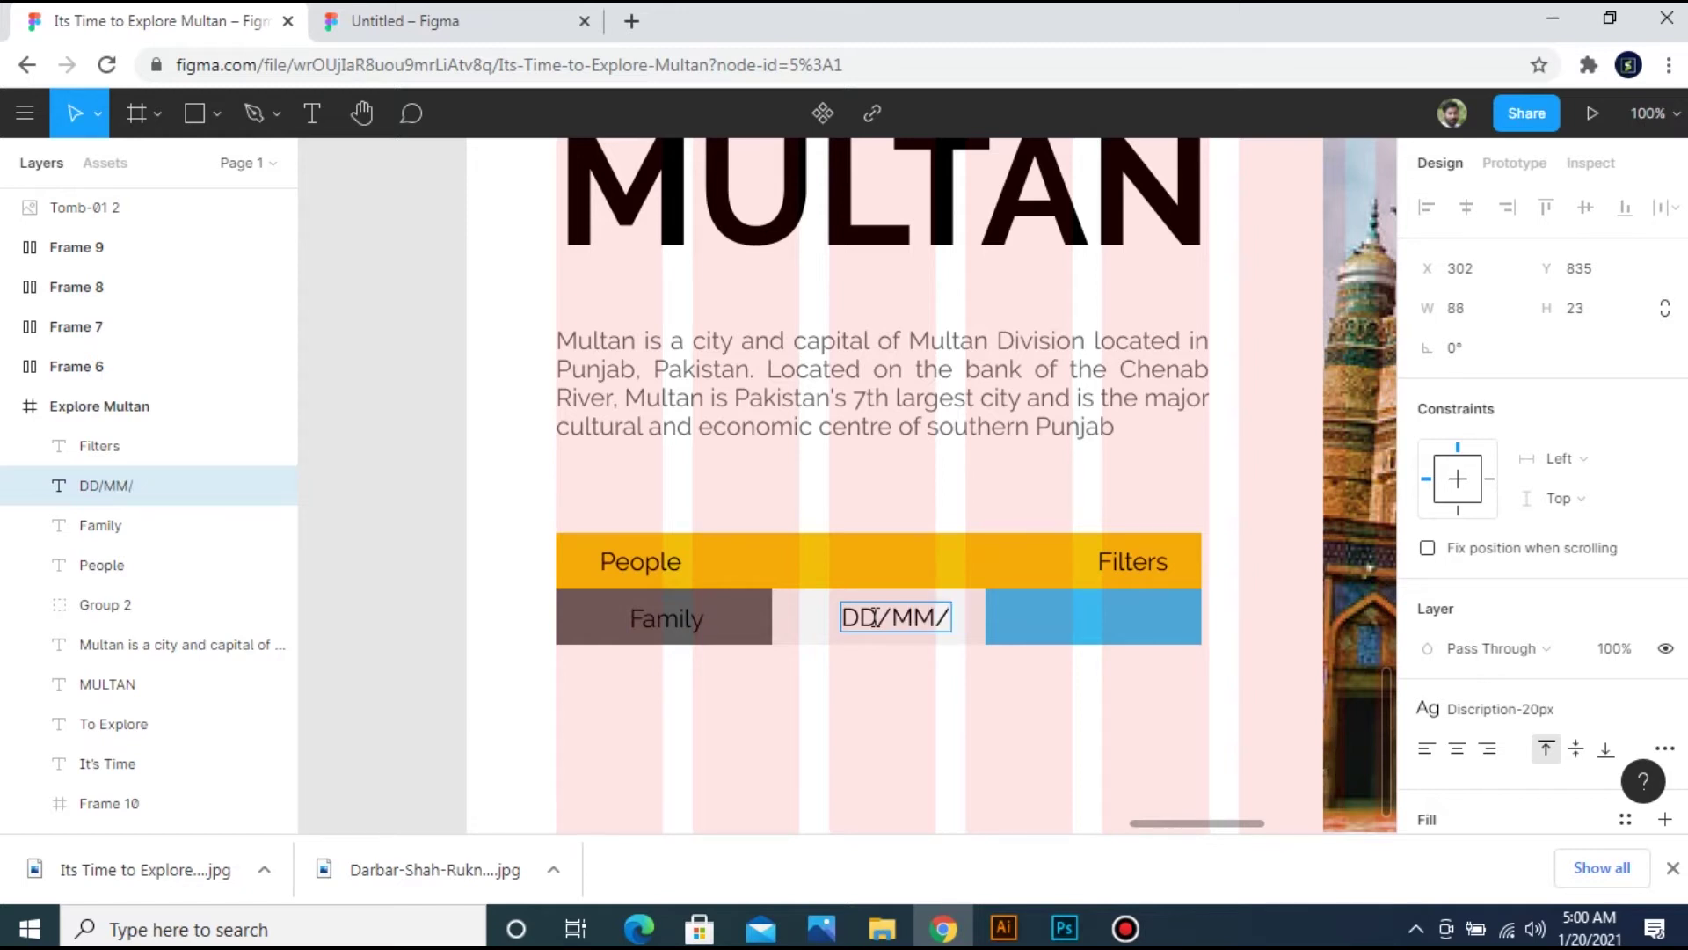
{"action": "left_click", "coordinate": [746, 808]}
{"action": "left_click_drag", "start_coordinate": [888, 622], "coordinate": [857, 626]}
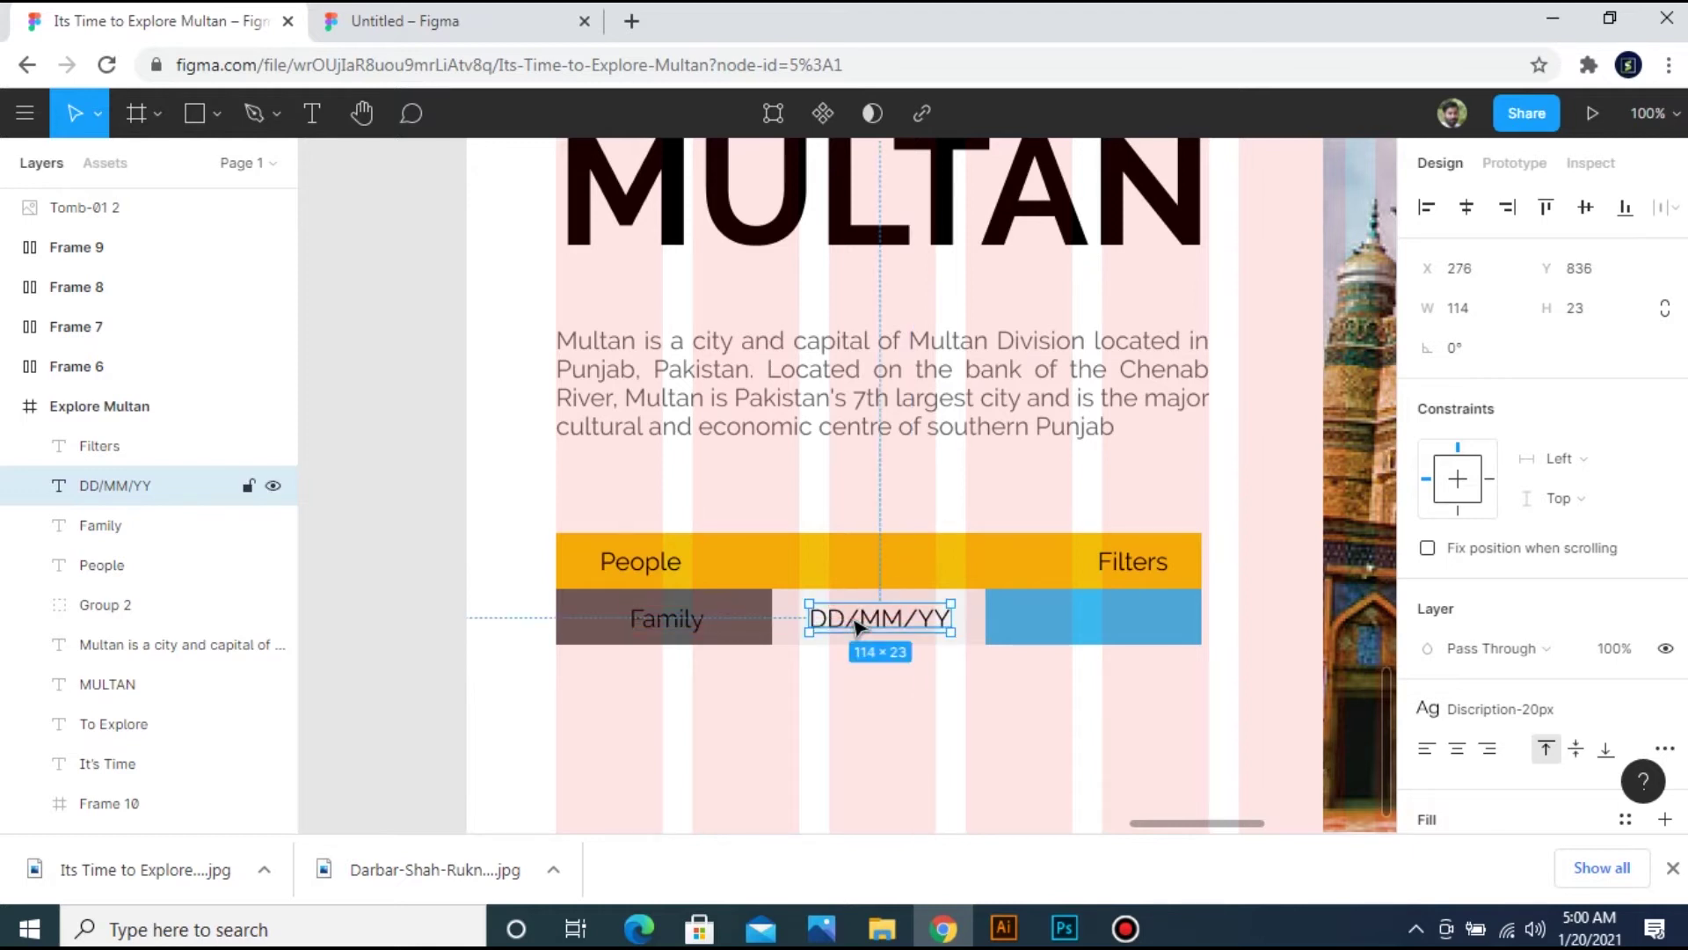
Detach the Family label from its text style and set its font size to 15.
{"action": "left_click", "coordinate": [660, 616]}
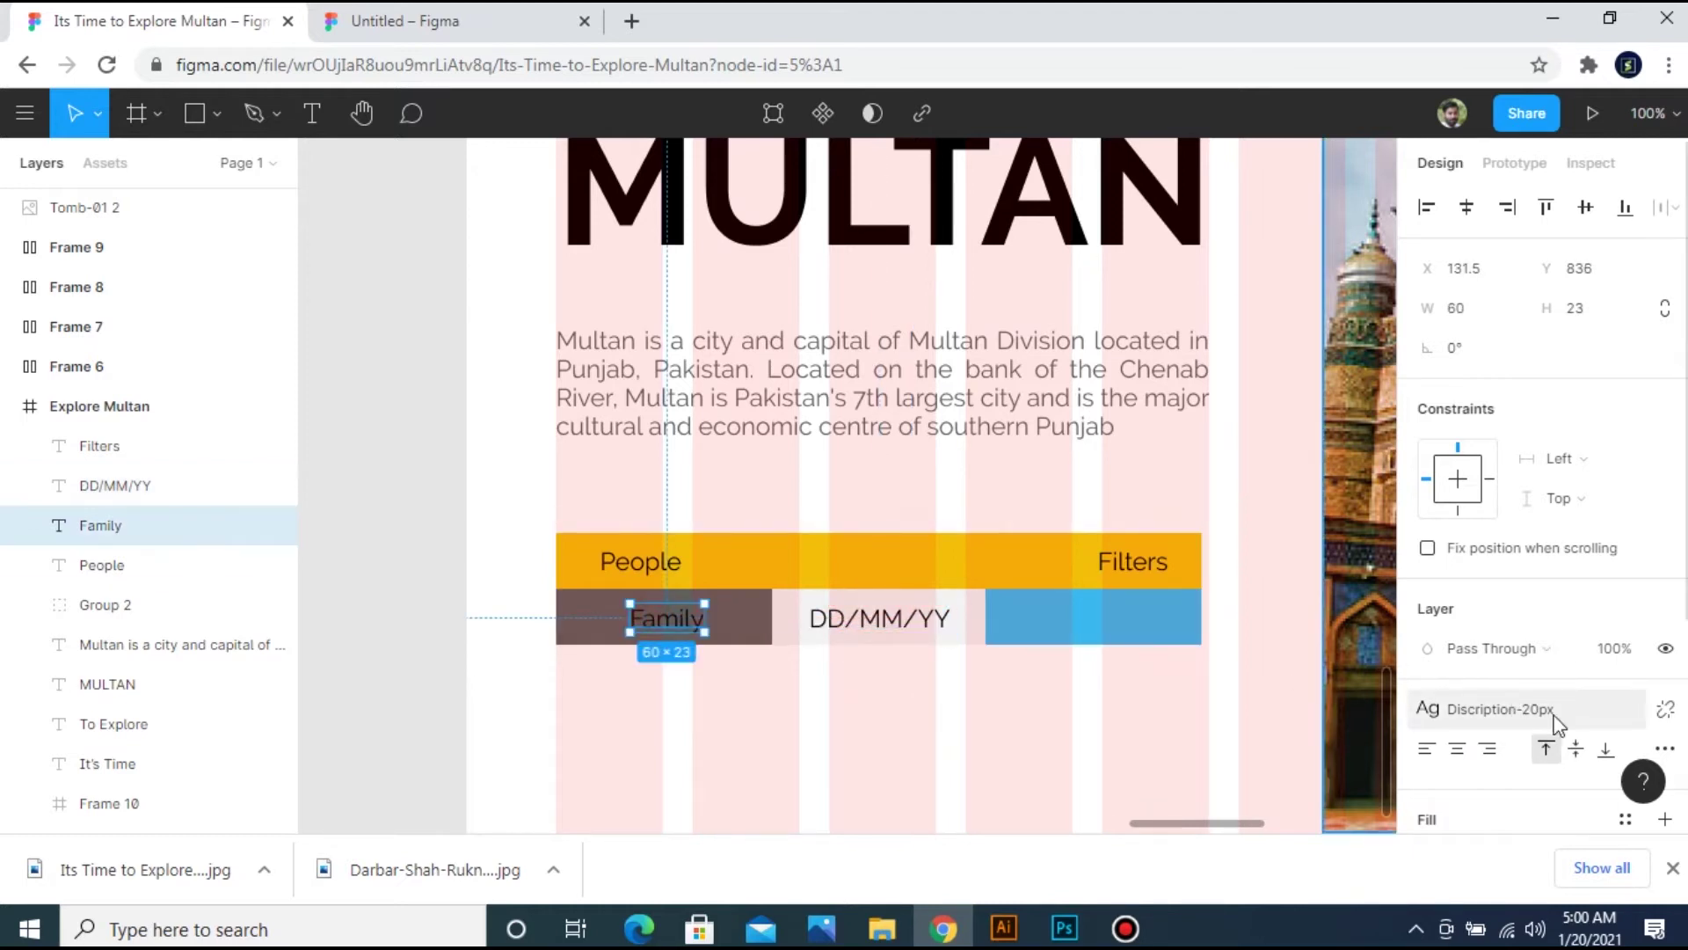
{"action": "left_click", "coordinate": [1665, 709]}
{"action": "left_click", "coordinate": [1593, 787]}
{"action": "type", "text": "1"}
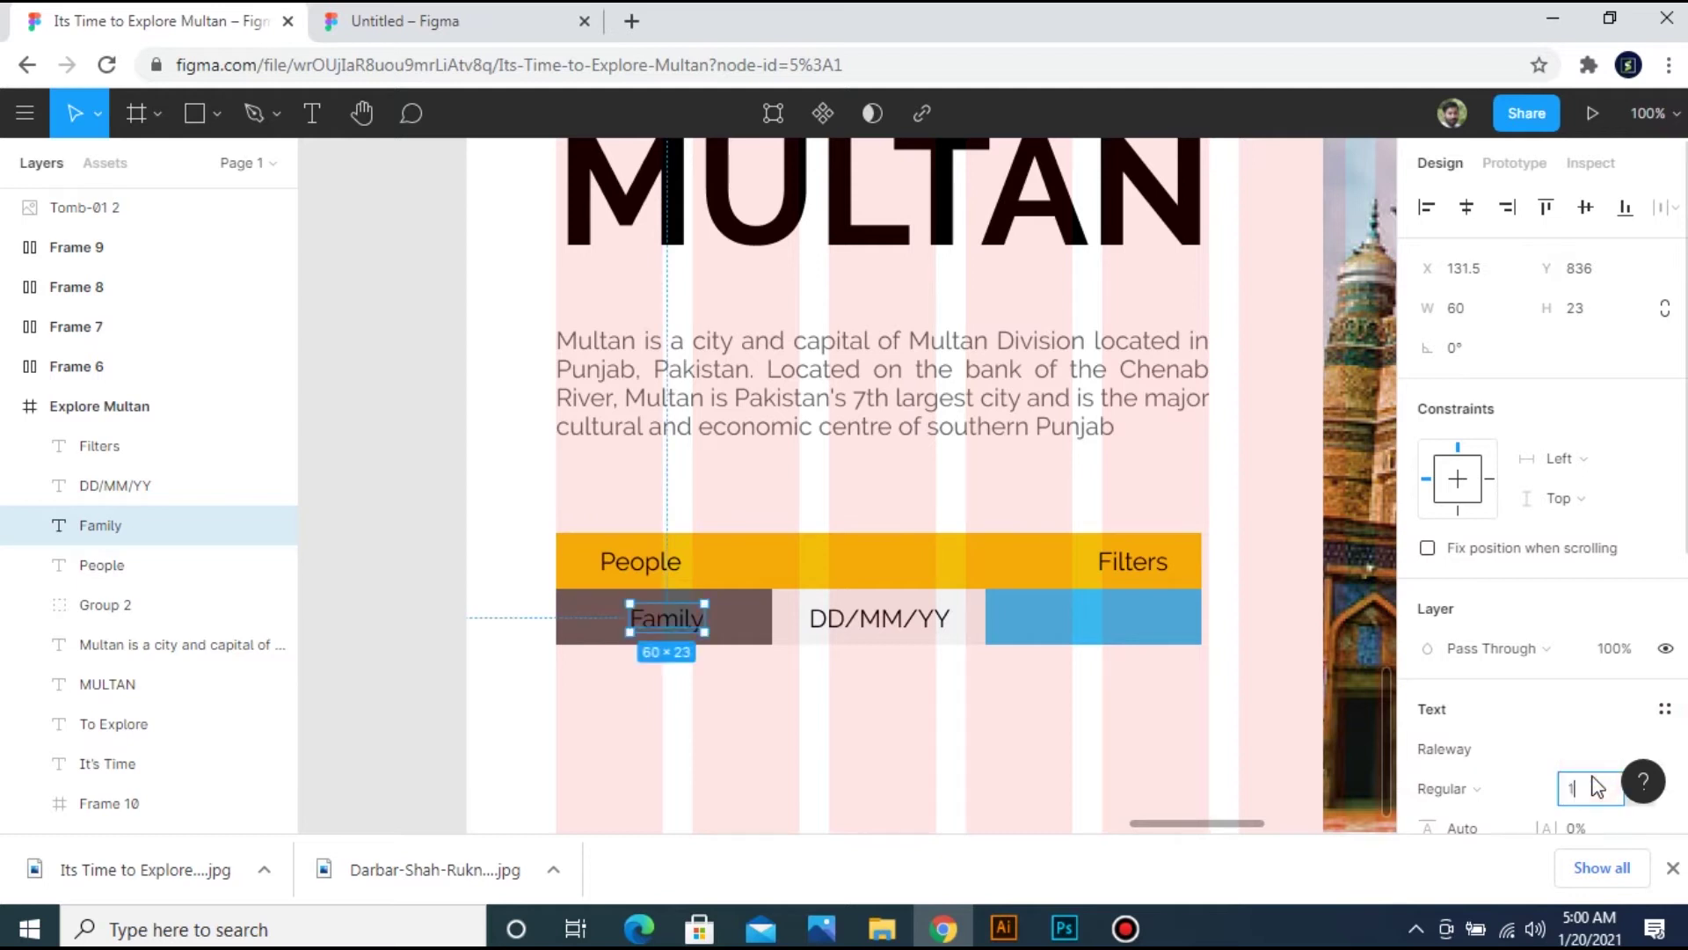
{"action": "type", "text": "5"}
{"action": "key", "text": "Return"}
Detach the DD/MM/YY label from its text style and set its font size to 15.
{"action": "left_click", "coordinate": [894, 630]}
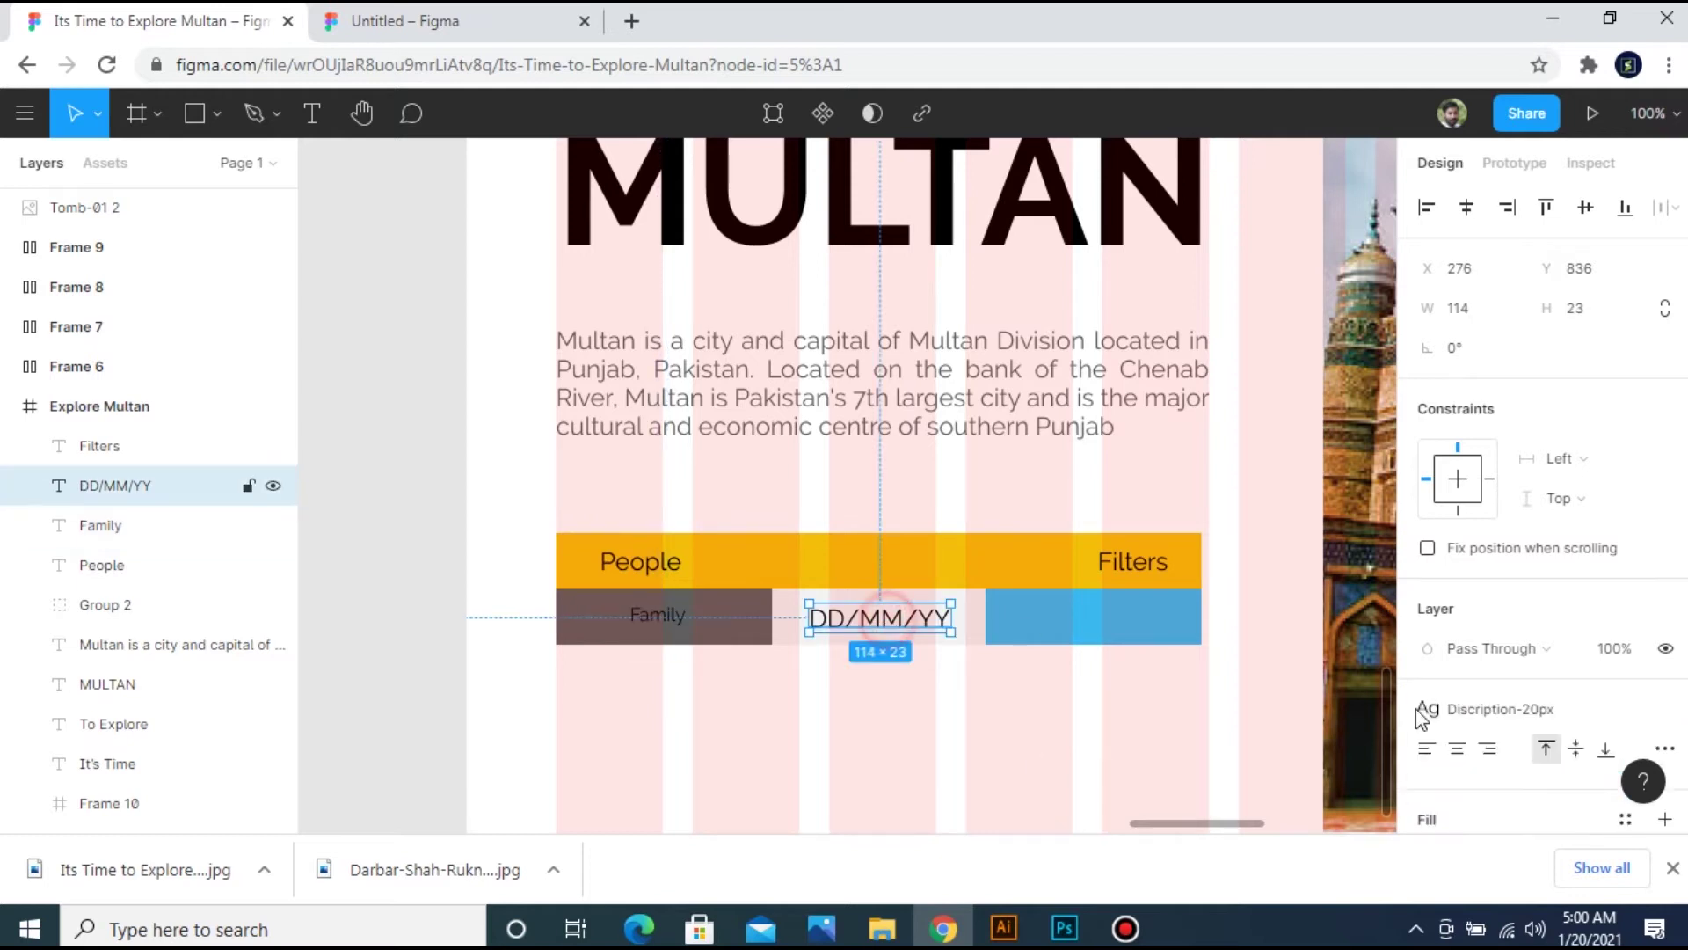
{"action": "left_click", "coordinate": [1662, 711]}
{"action": "left_click", "coordinate": [1576, 787]}
{"action": "type", "text": "15"}
{"action": "key", "text": "Return"}
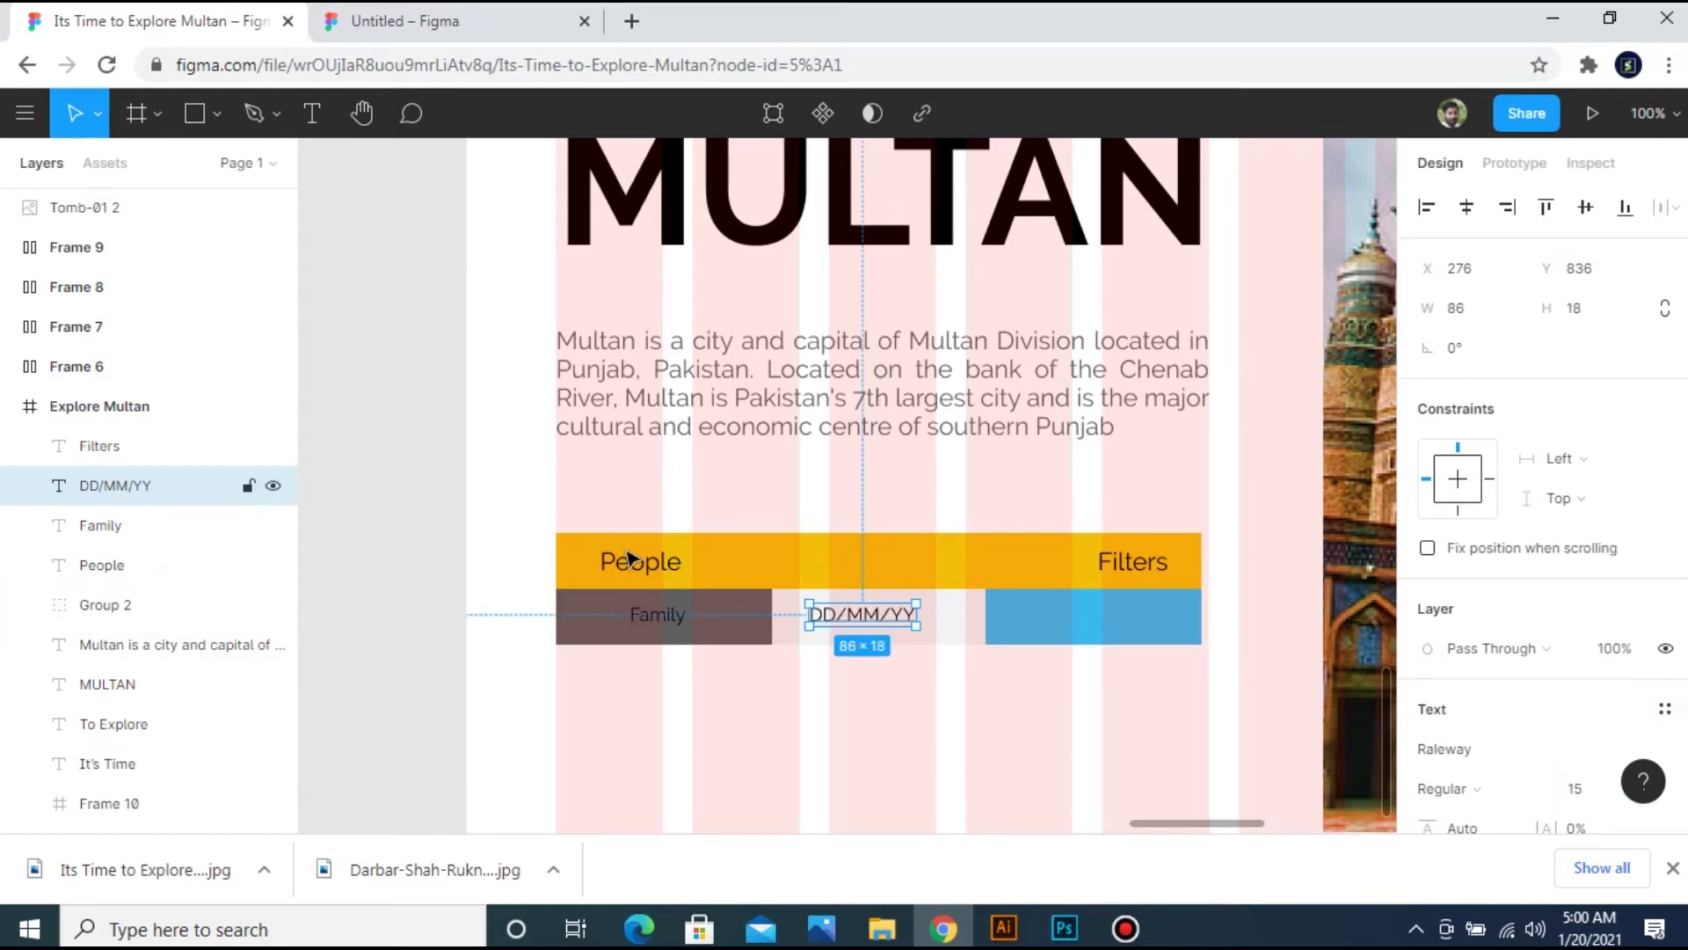
Duplicate the DD/MM/YY label onto the blue rectangle and change the copy's text to "Booking".
{"action": "left_click_drag", "start_coordinate": [866, 614], "coordinate": [1115, 626]}
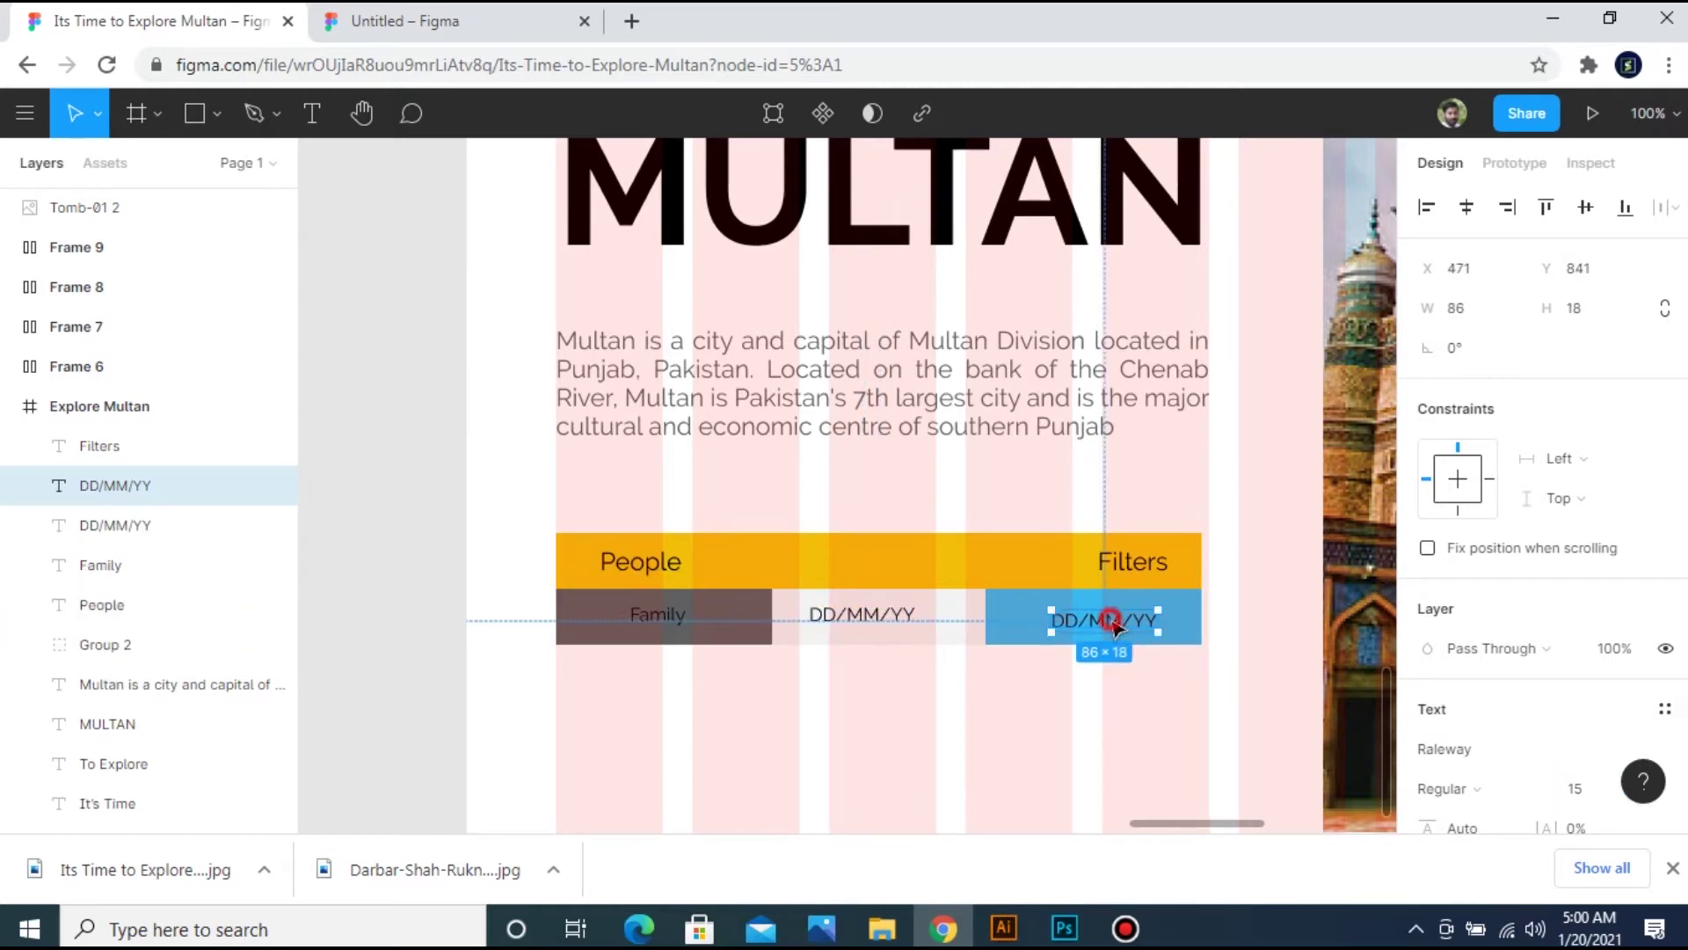
{"action": "double_click", "coordinate": [1113, 624]}
{"action": "type", "text": "Booking"}
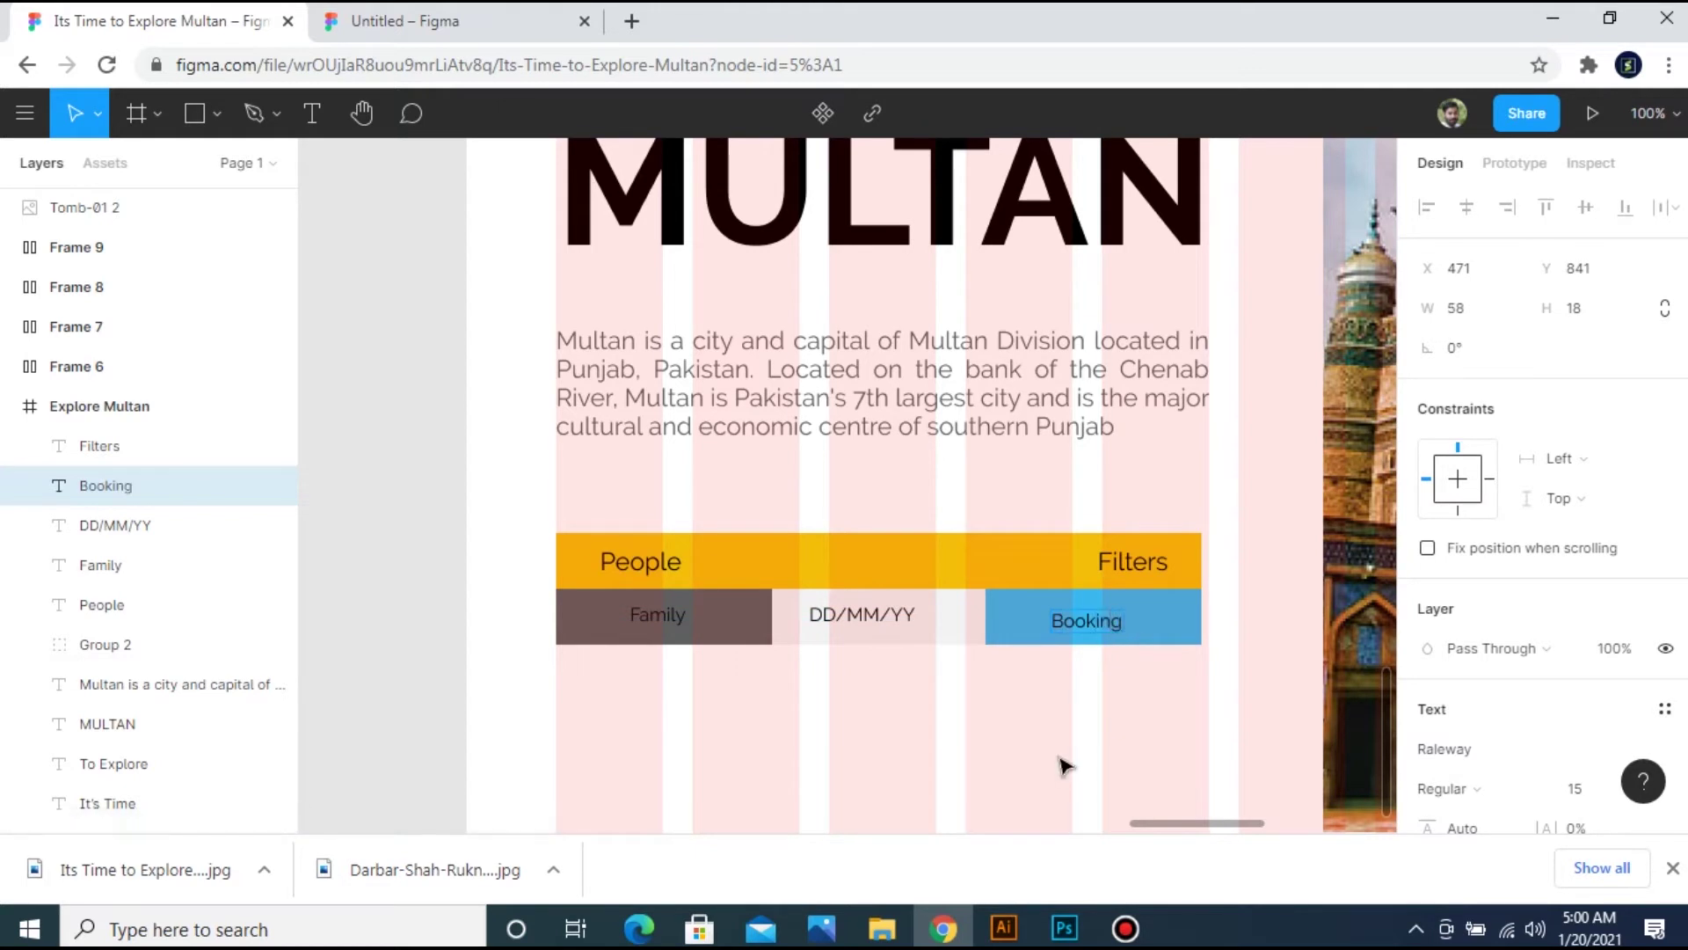
Ungroup the filter bar rectangles and center the Booking label horizontally and vertically within the blue rectangle.
{"action": "key", "text": "Escape"}
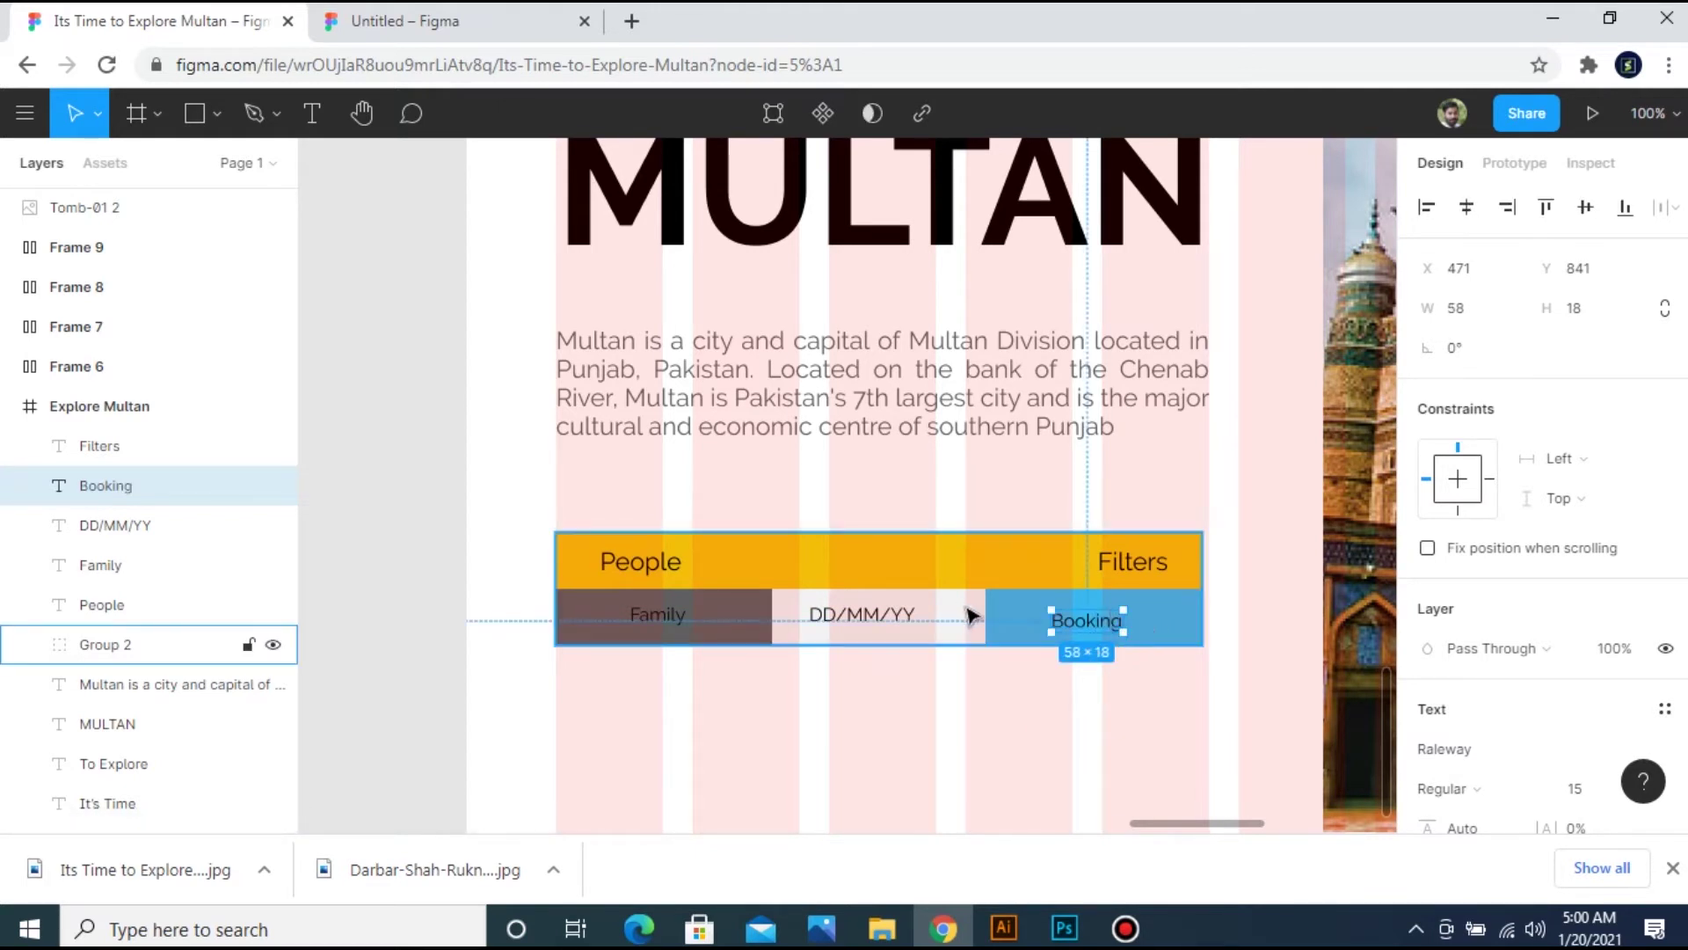
{"action": "right_click", "coordinate": [1169, 626]}
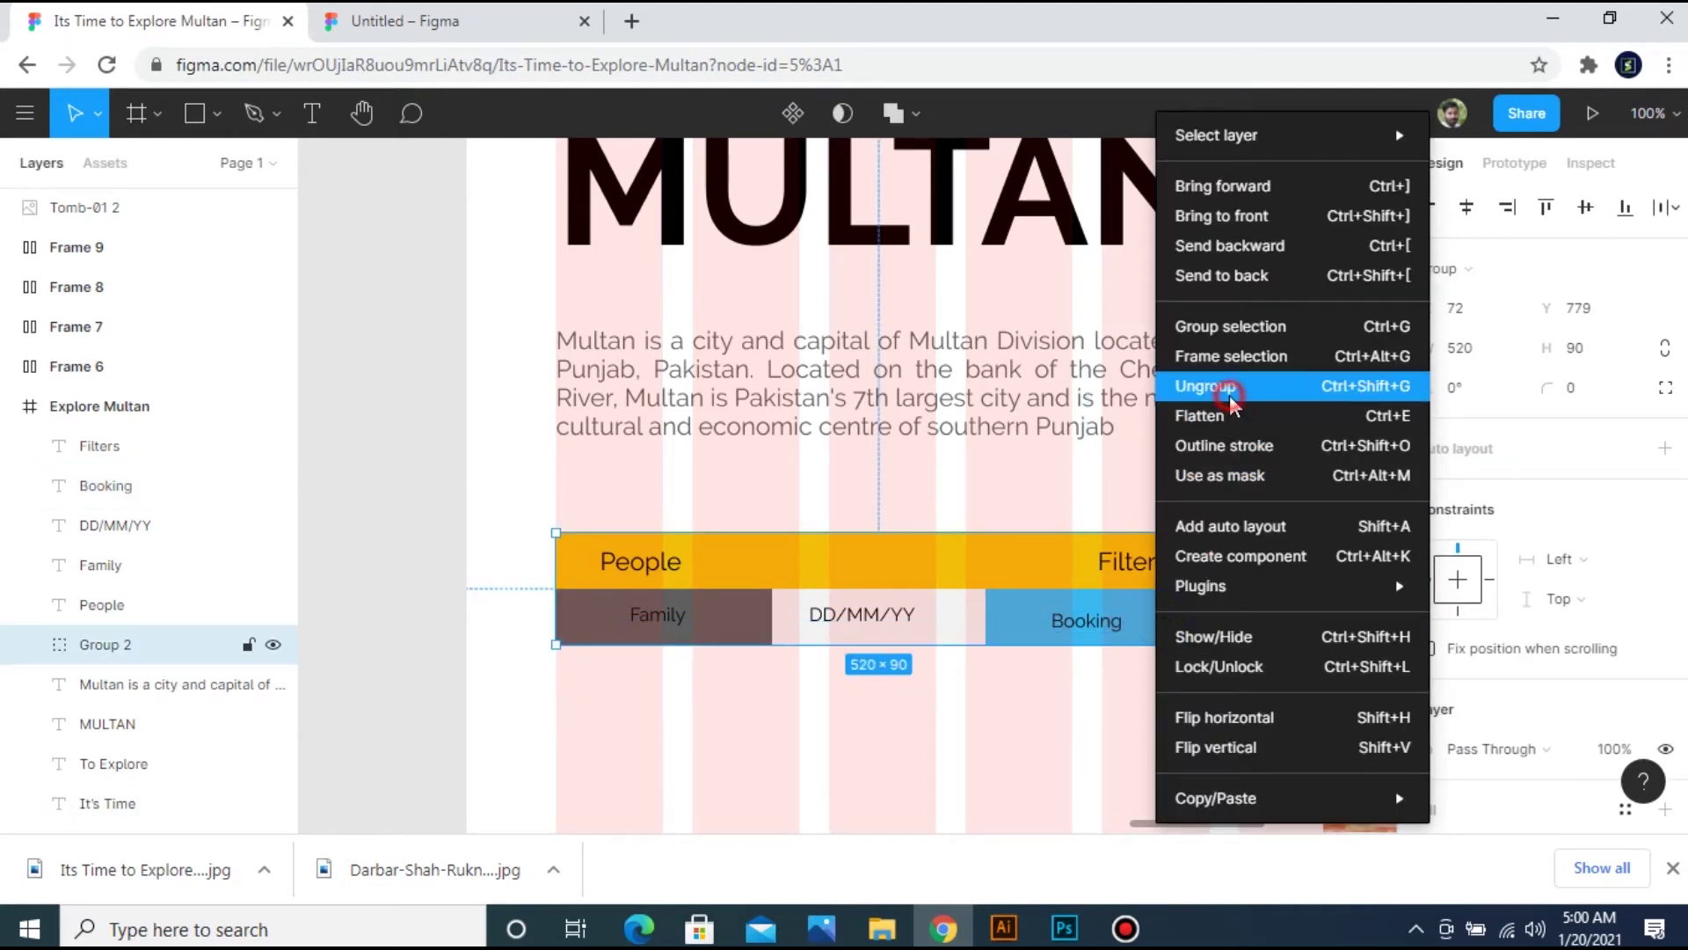
{"action": "left_click", "coordinate": [1205, 386]}
{"action": "left_click", "coordinate": [1078, 712]}
{"action": "left_click", "coordinate": [1090, 627]}
{"action": "left_click", "coordinate": [1090, 626], "text": "shift"}
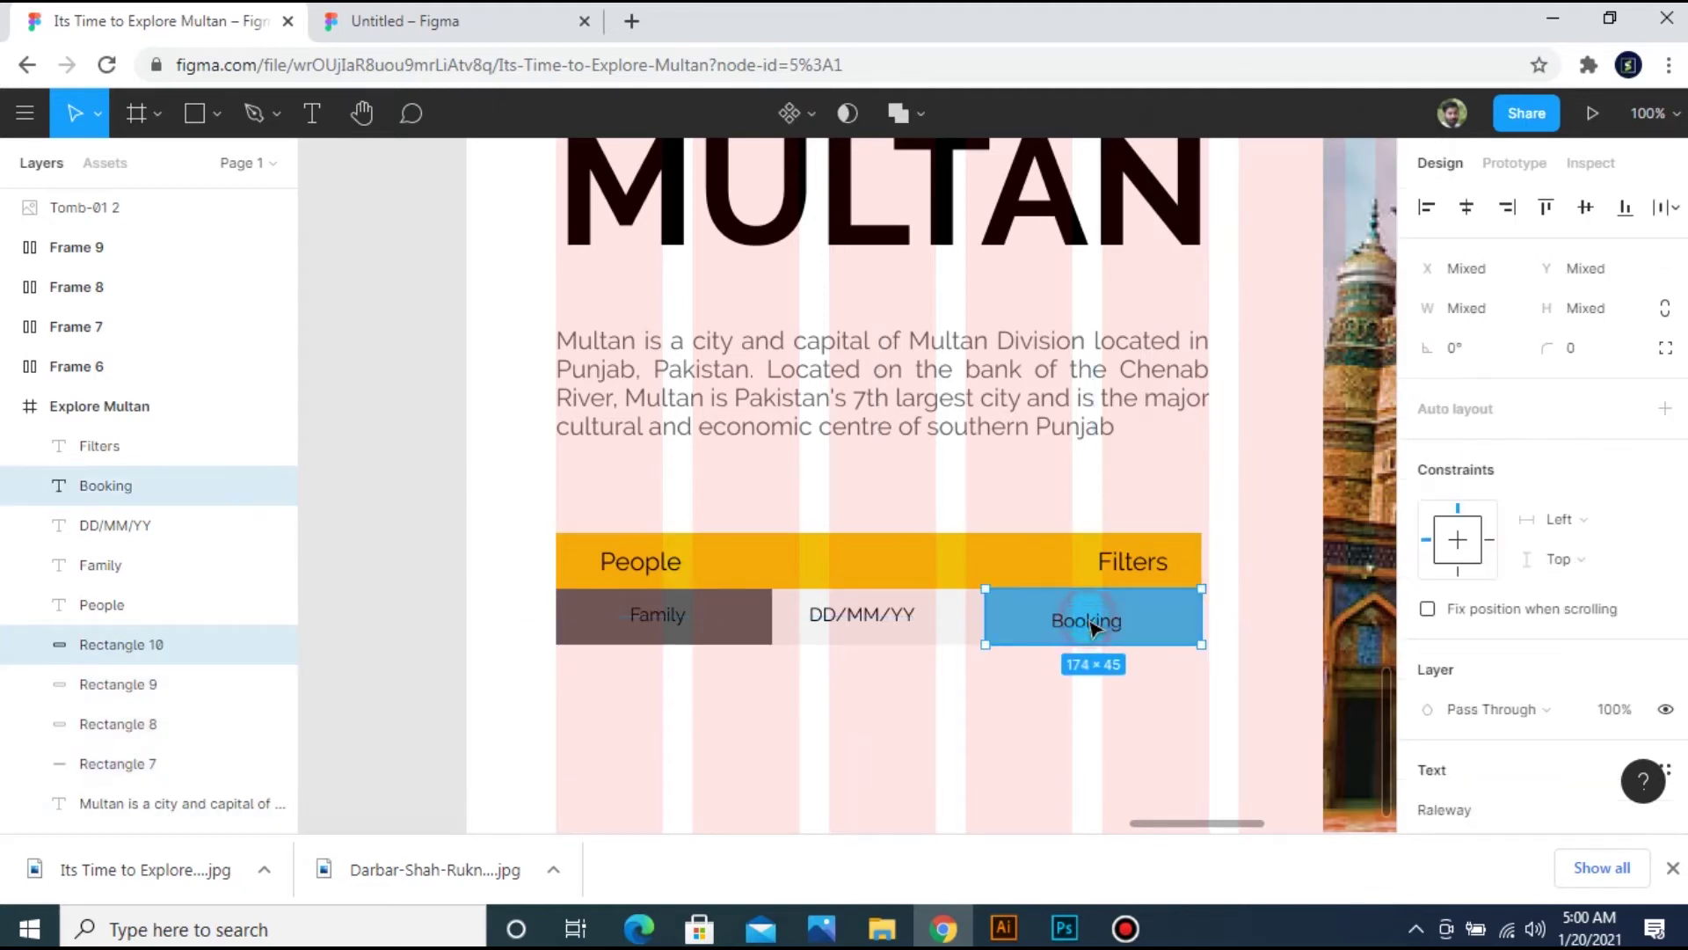
{"action": "left_click", "coordinate": [1465, 208]}
{"action": "left_click", "coordinate": [1585, 208]}
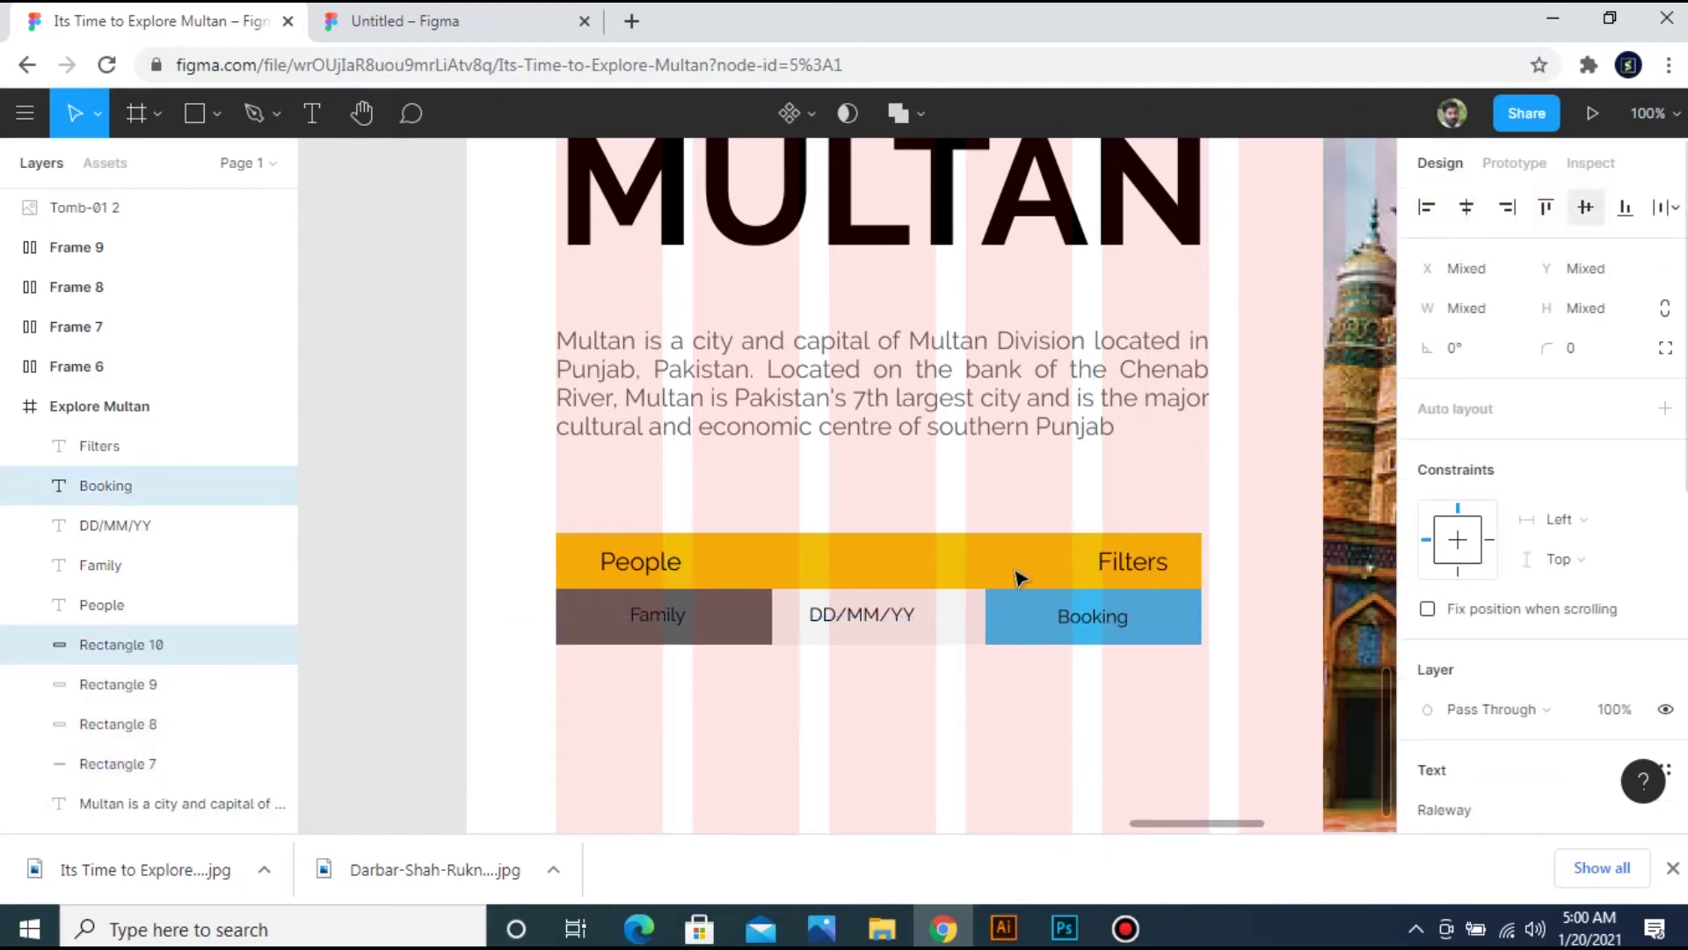
Center the DD/MM/YY label horizontally and vertically within the half-white rectangle.
{"action": "left_click", "coordinate": [889, 606]}
{"action": "left_click", "coordinate": [949, 622], "text": "shift"}
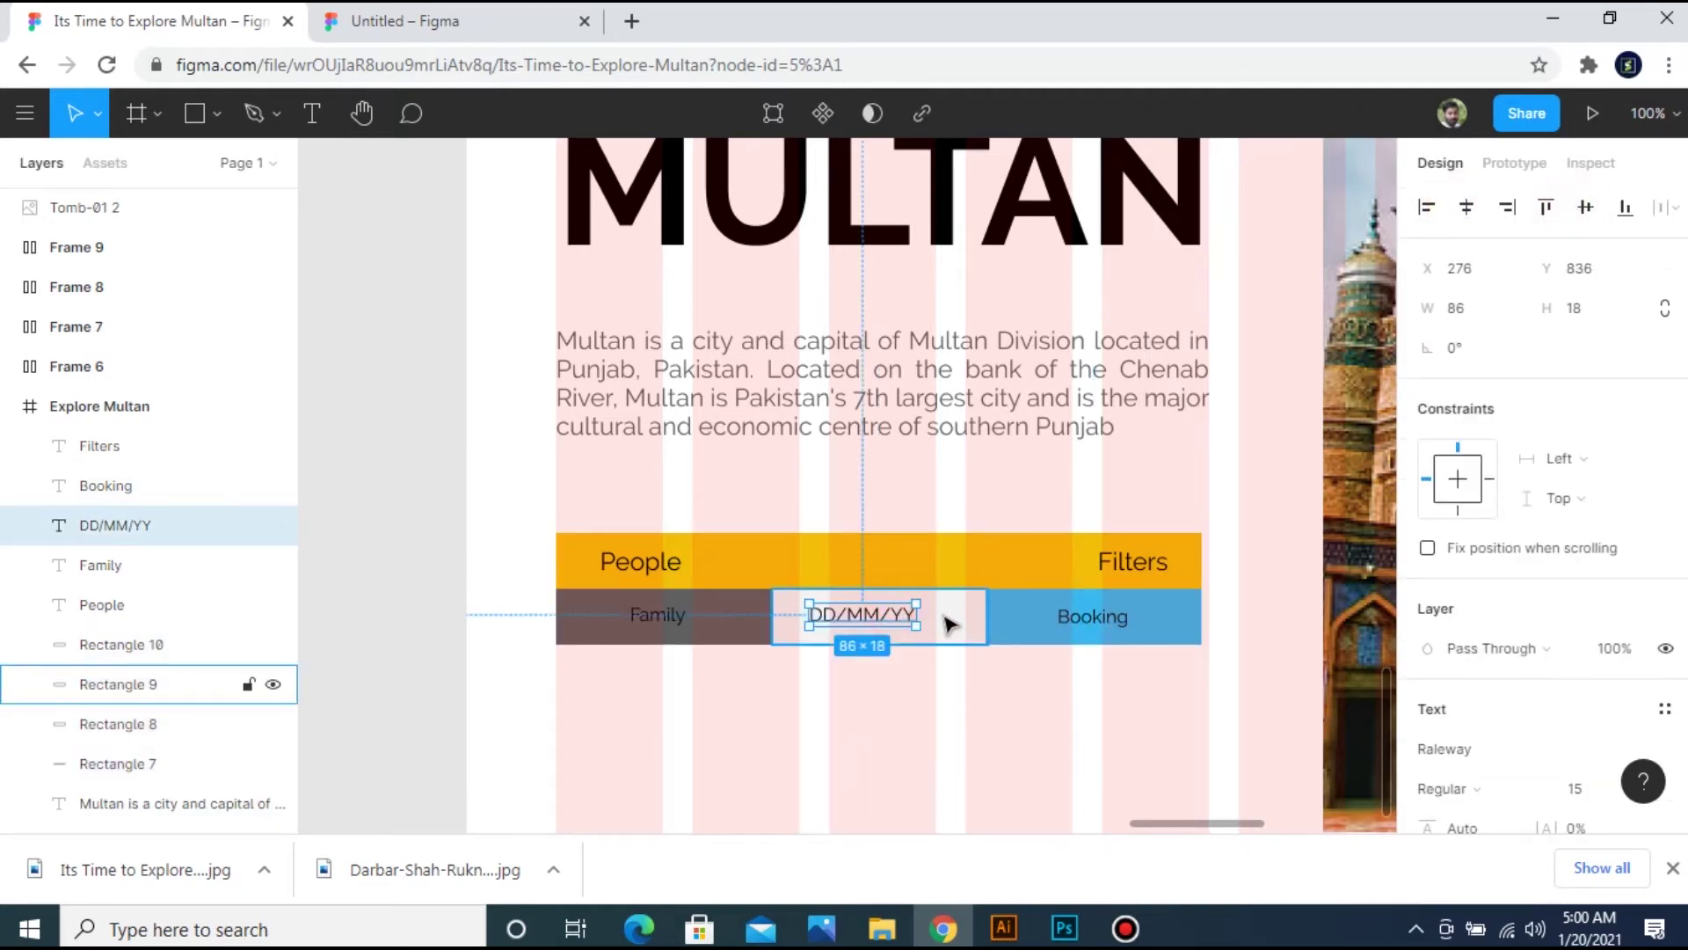
{"action": "left_click", "coordinate": [1465, 209]}
{"action": "left_click", "coordinate": [1584, 210]}
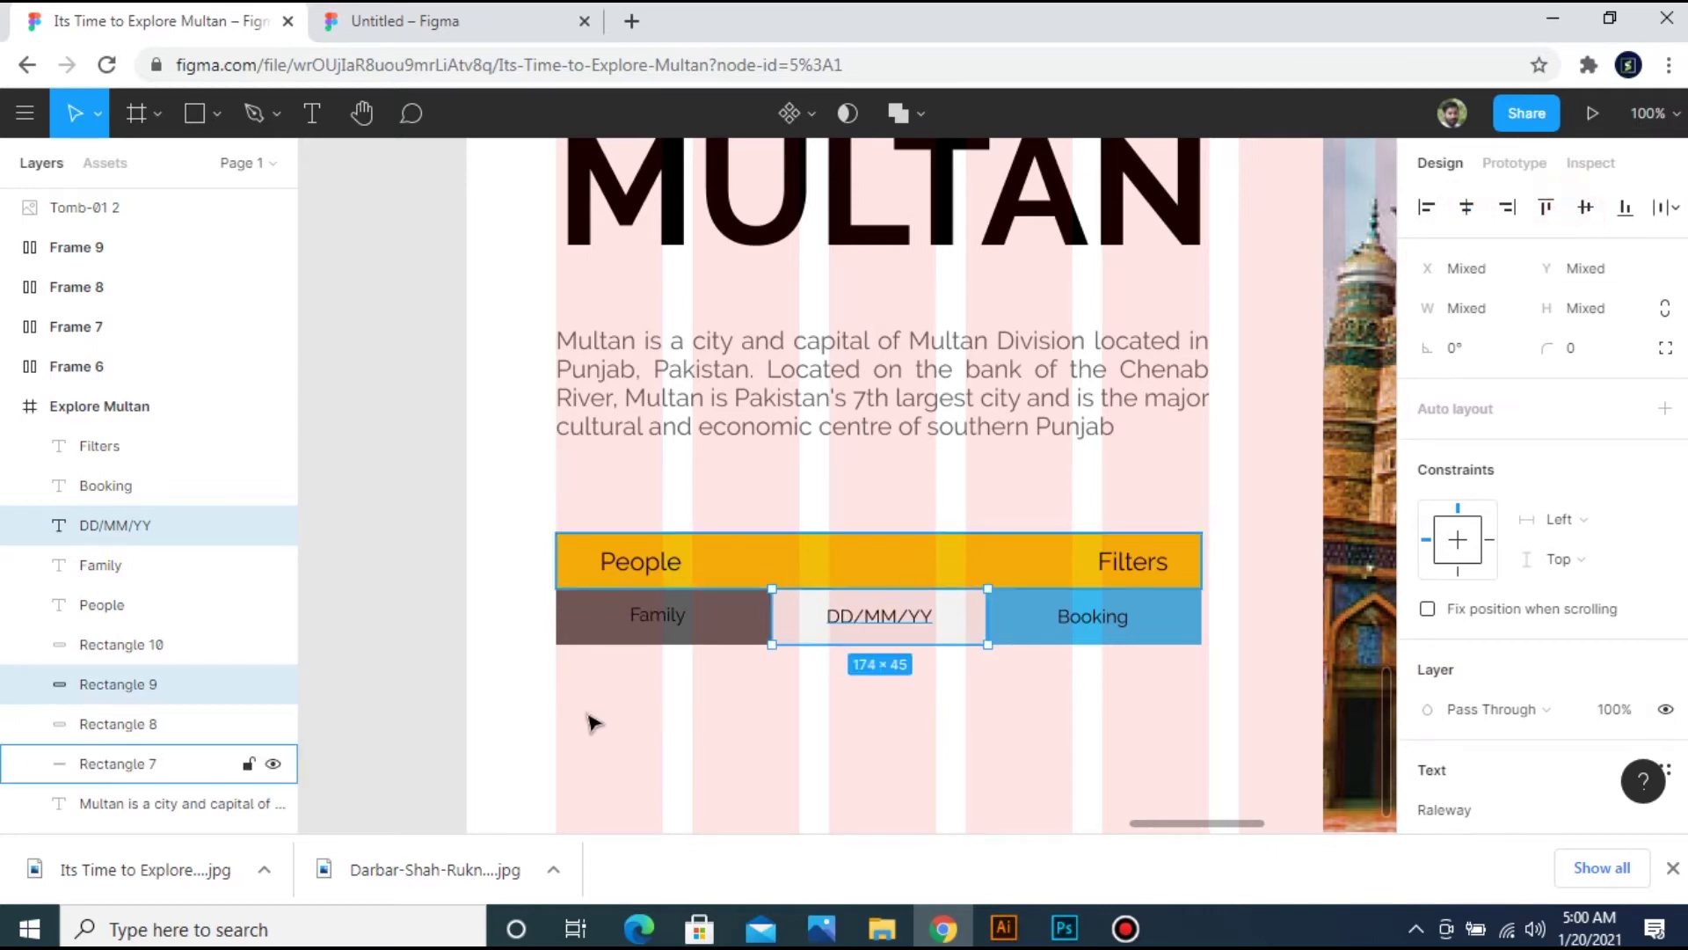
Center the Family label horizontally and vertically within the grey rectangle.
{"action": "left_click", "coordinate": [678, 626]}
{"action": "left_click", "coordinate": [735, 622], "text": "shift"}
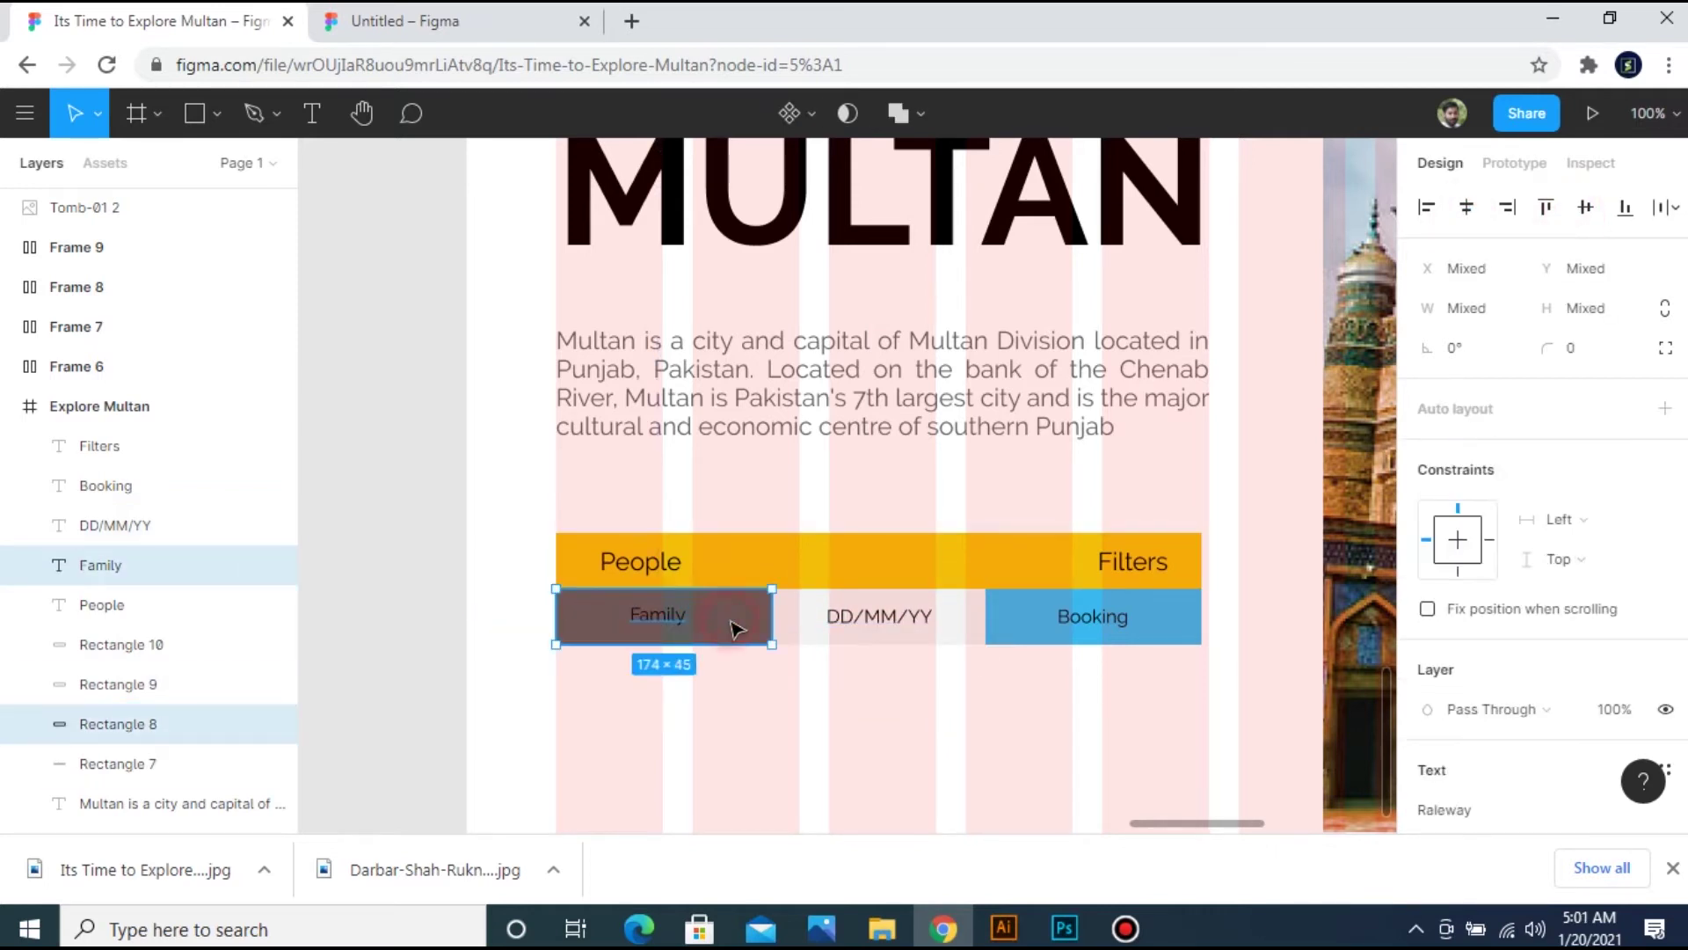
{"action": "left_click", "coordinate": [1467, 209]}
{"action": "left_click", "coordinate": [1588, 210]}
{"action": "left_click", "coordinate": [999, 700]}
{"action": "left_click", "coordinate": [635, 561]}
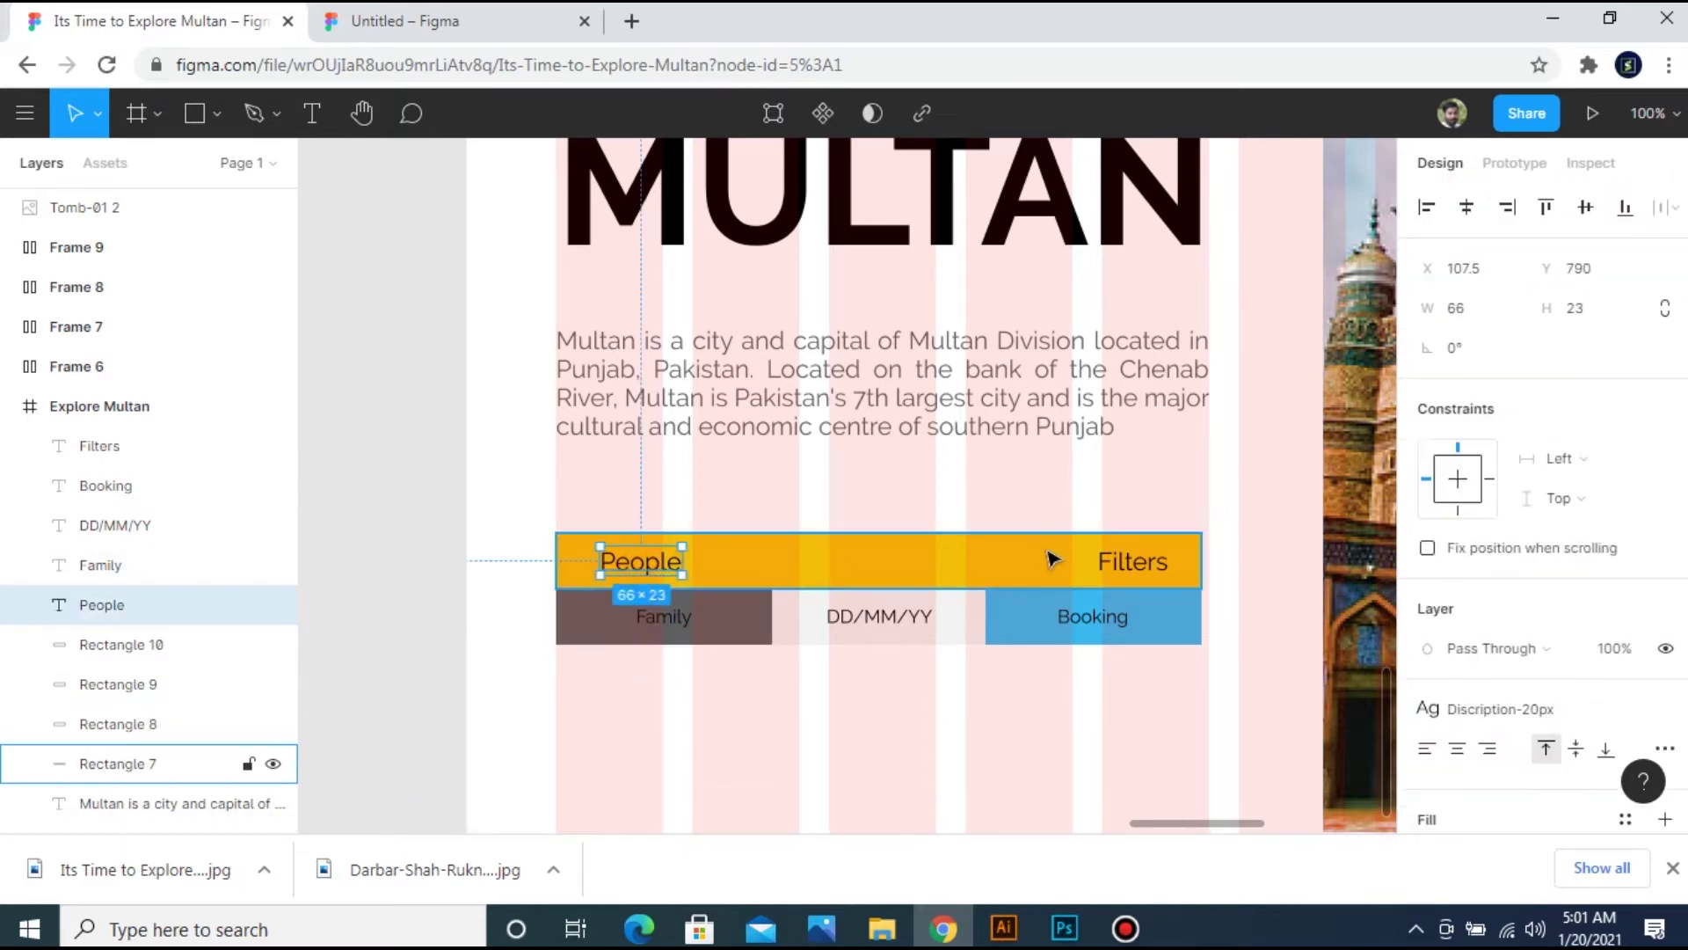
{"action": "left_click", "coordinate": [1143, 562], "text": "shift"}
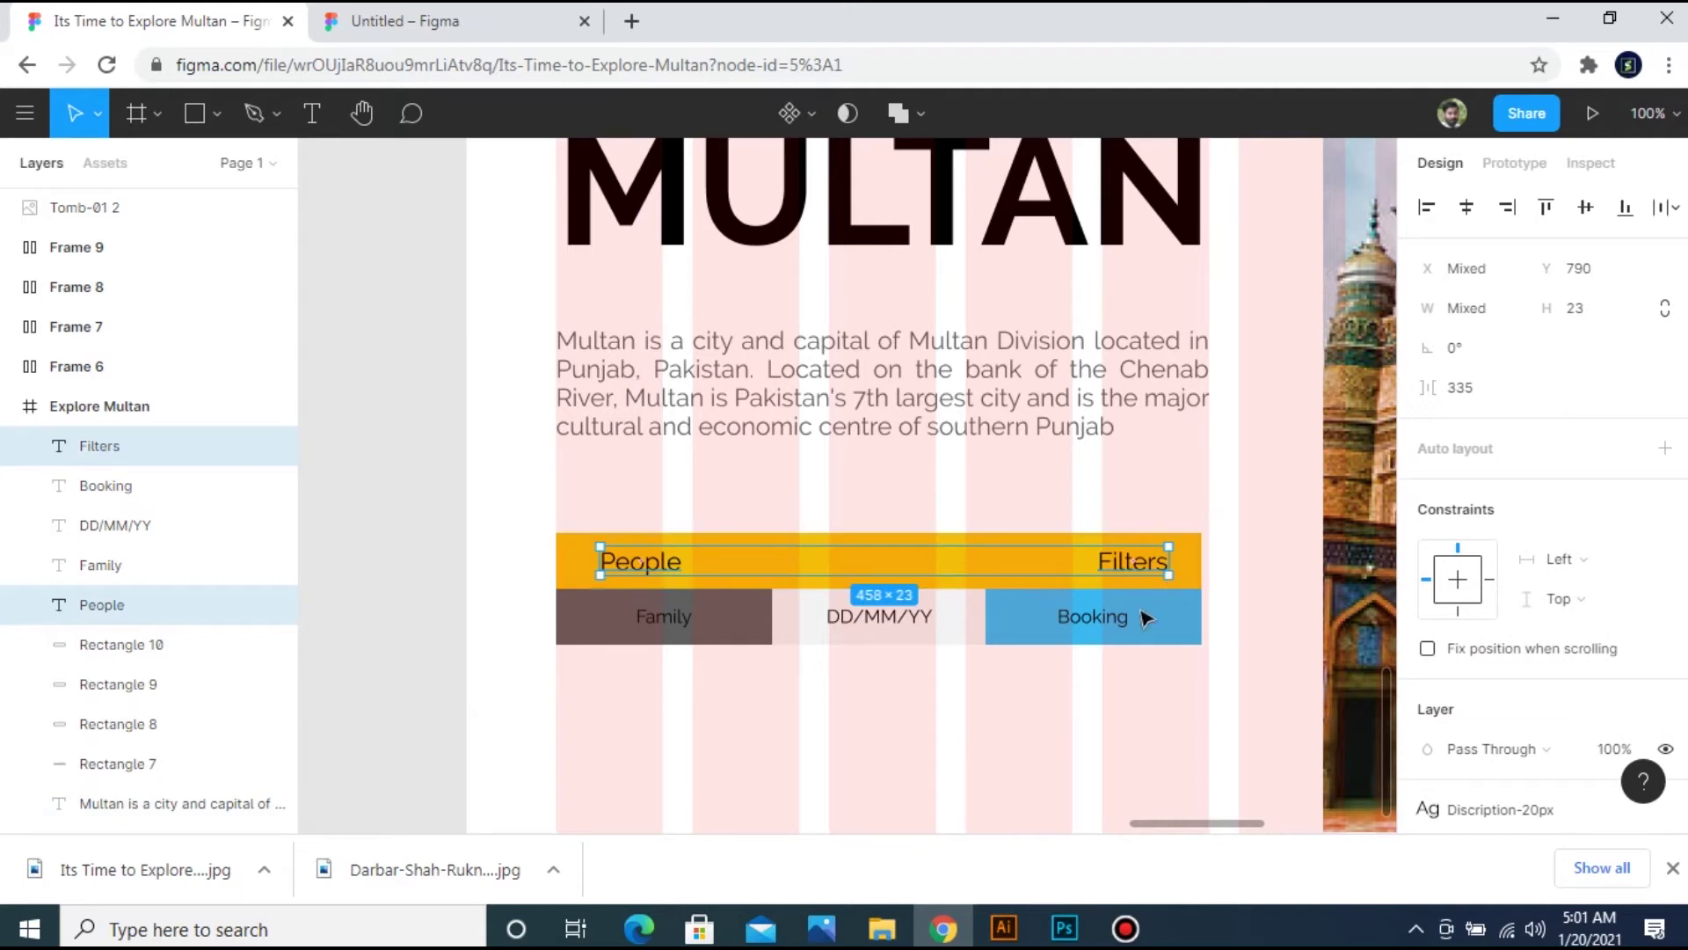
{"action": "left_click", "coordinate": [923, 820]}
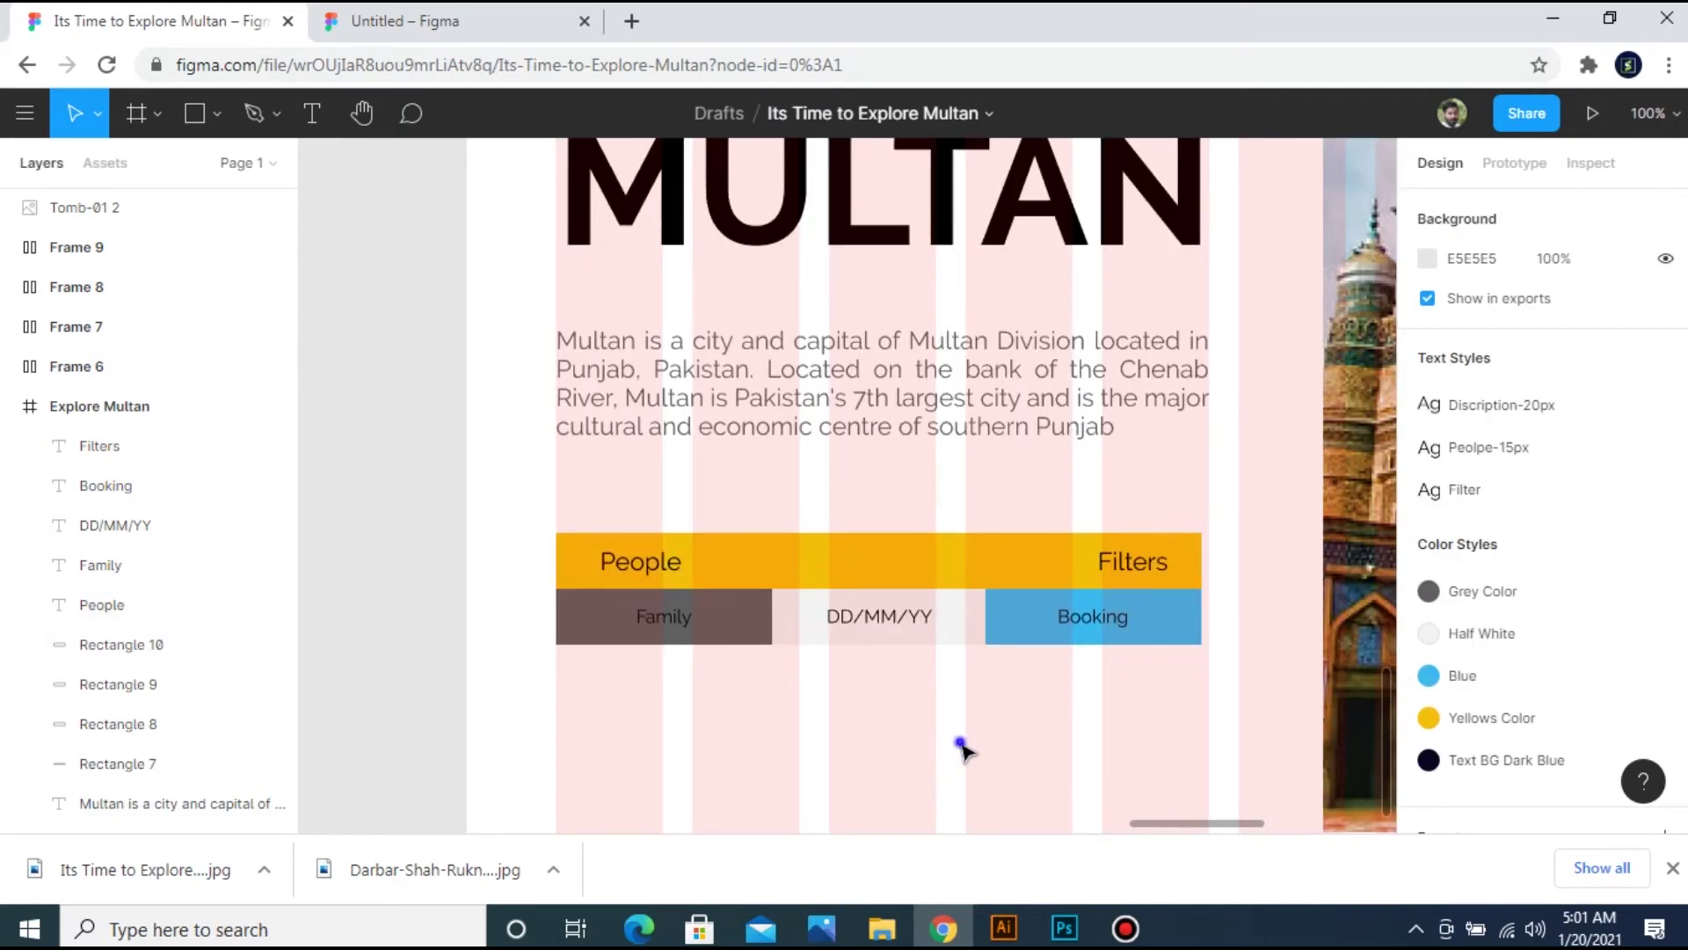
Run the Iconify plugin on the Explore Multan frame and search it for "family" icons.
{"action": "right_click", "coordinate": [963, 749]}
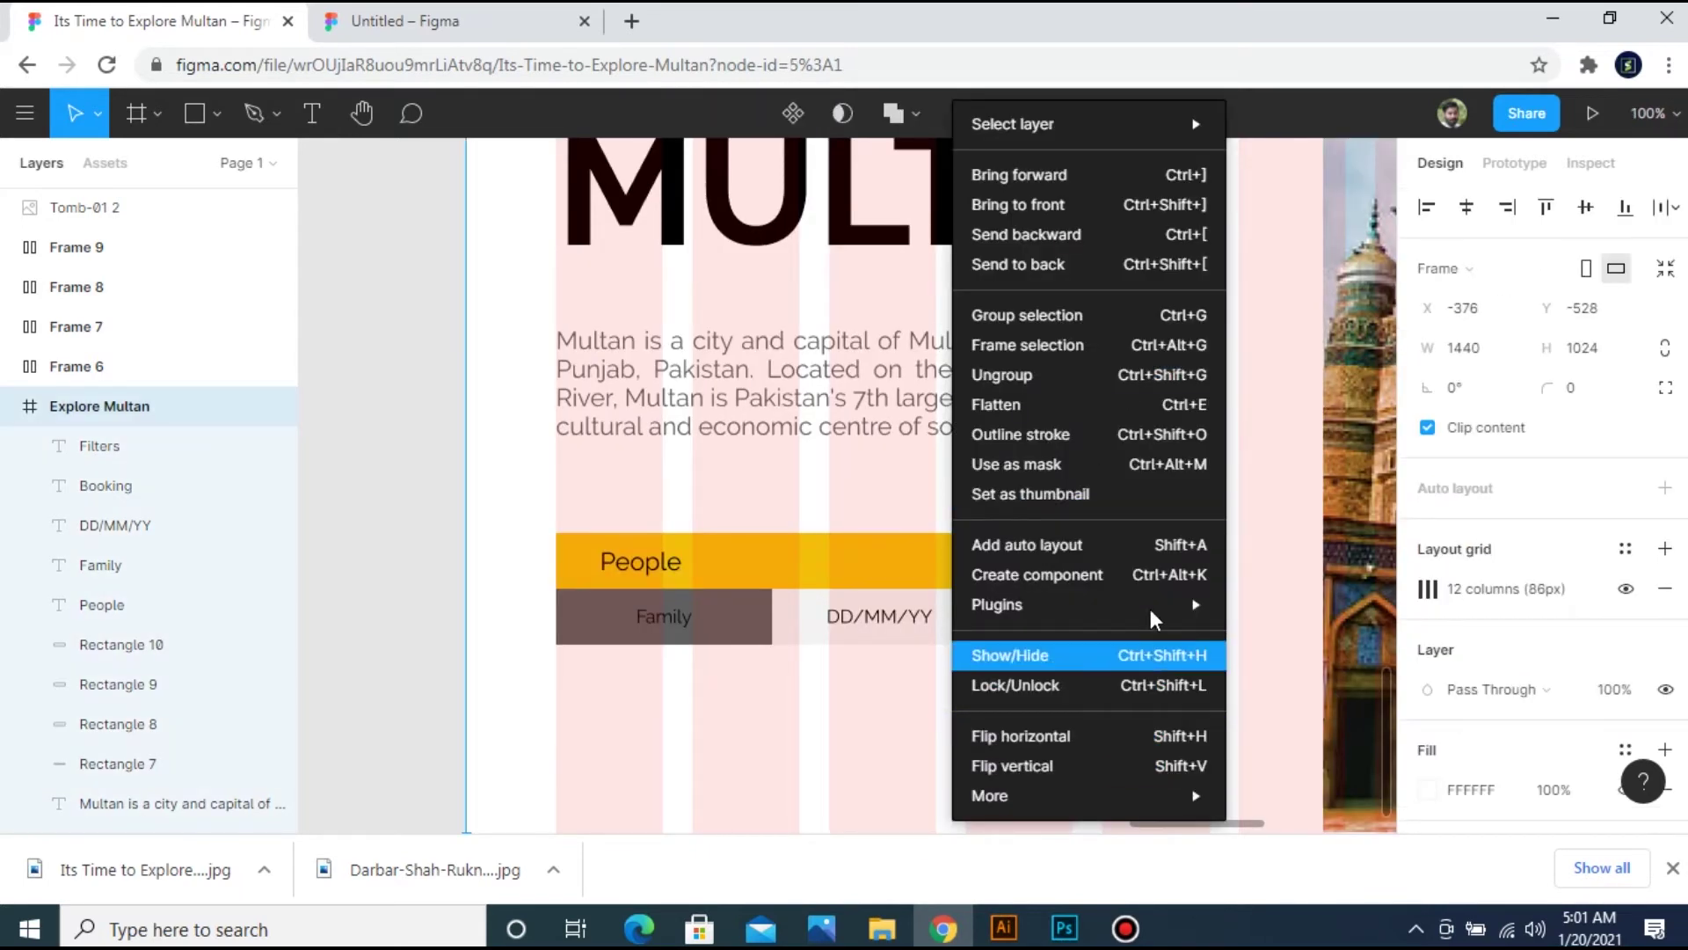
{"action": "mouse_move", "coordinate": [1161, 607]}
{"action": "left_click", "coordinate": [1291, 598]}
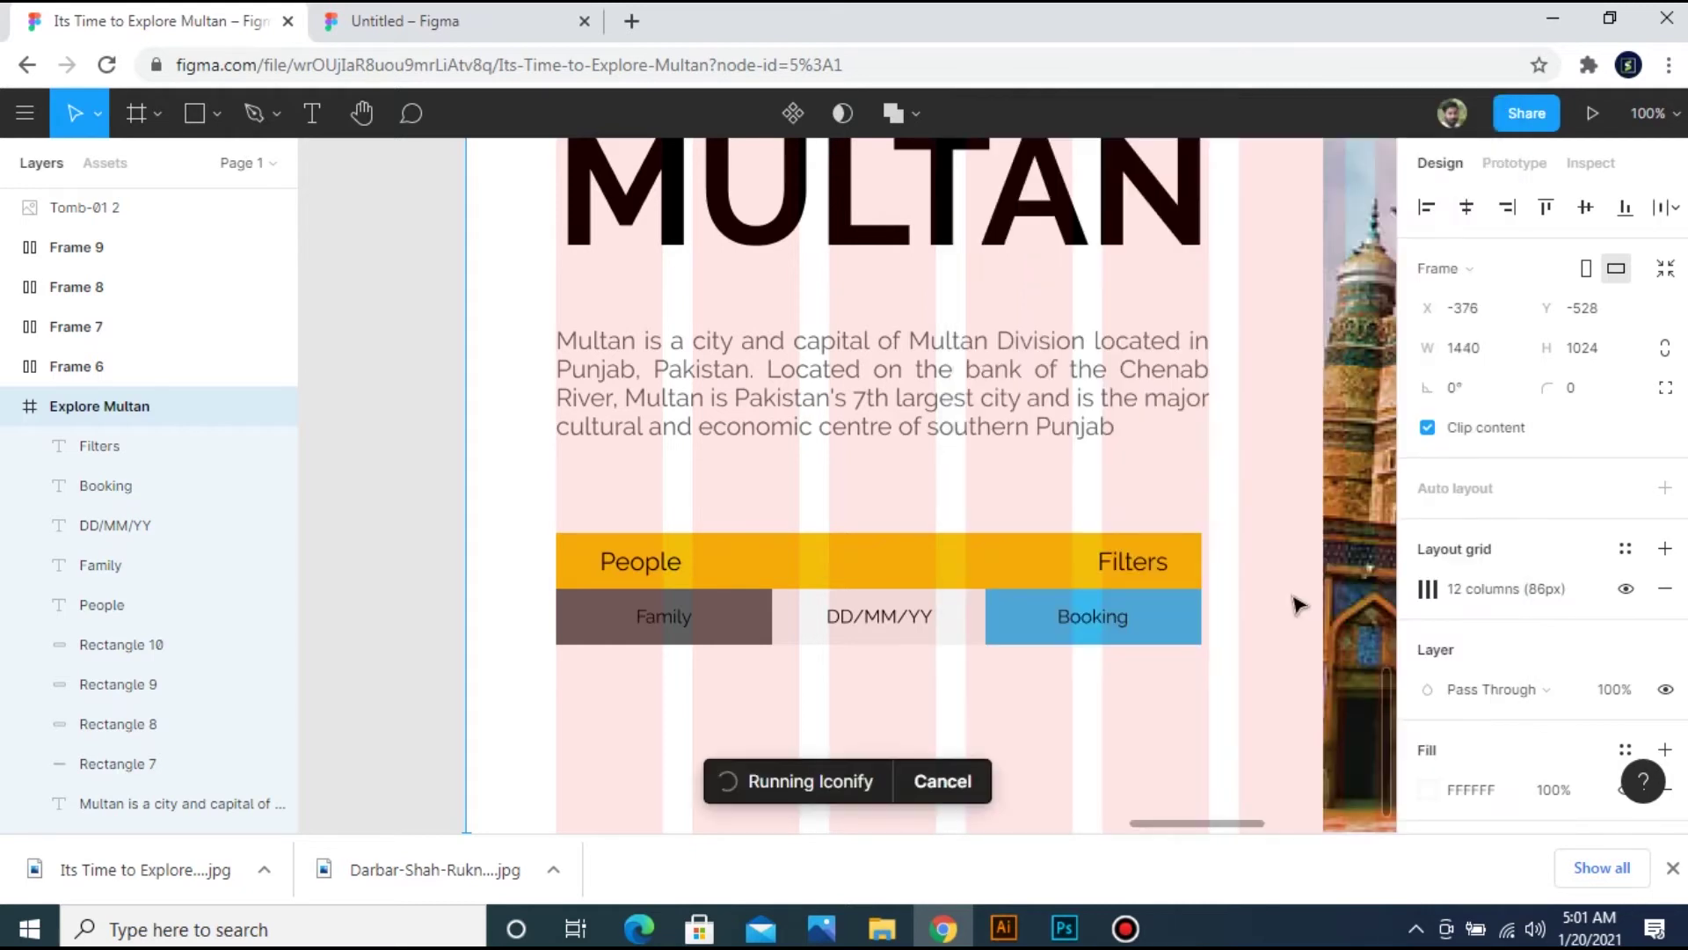
{"action": "key", "text": "ctrl+a"}
{"action": "key", "text": "BackSpace"}
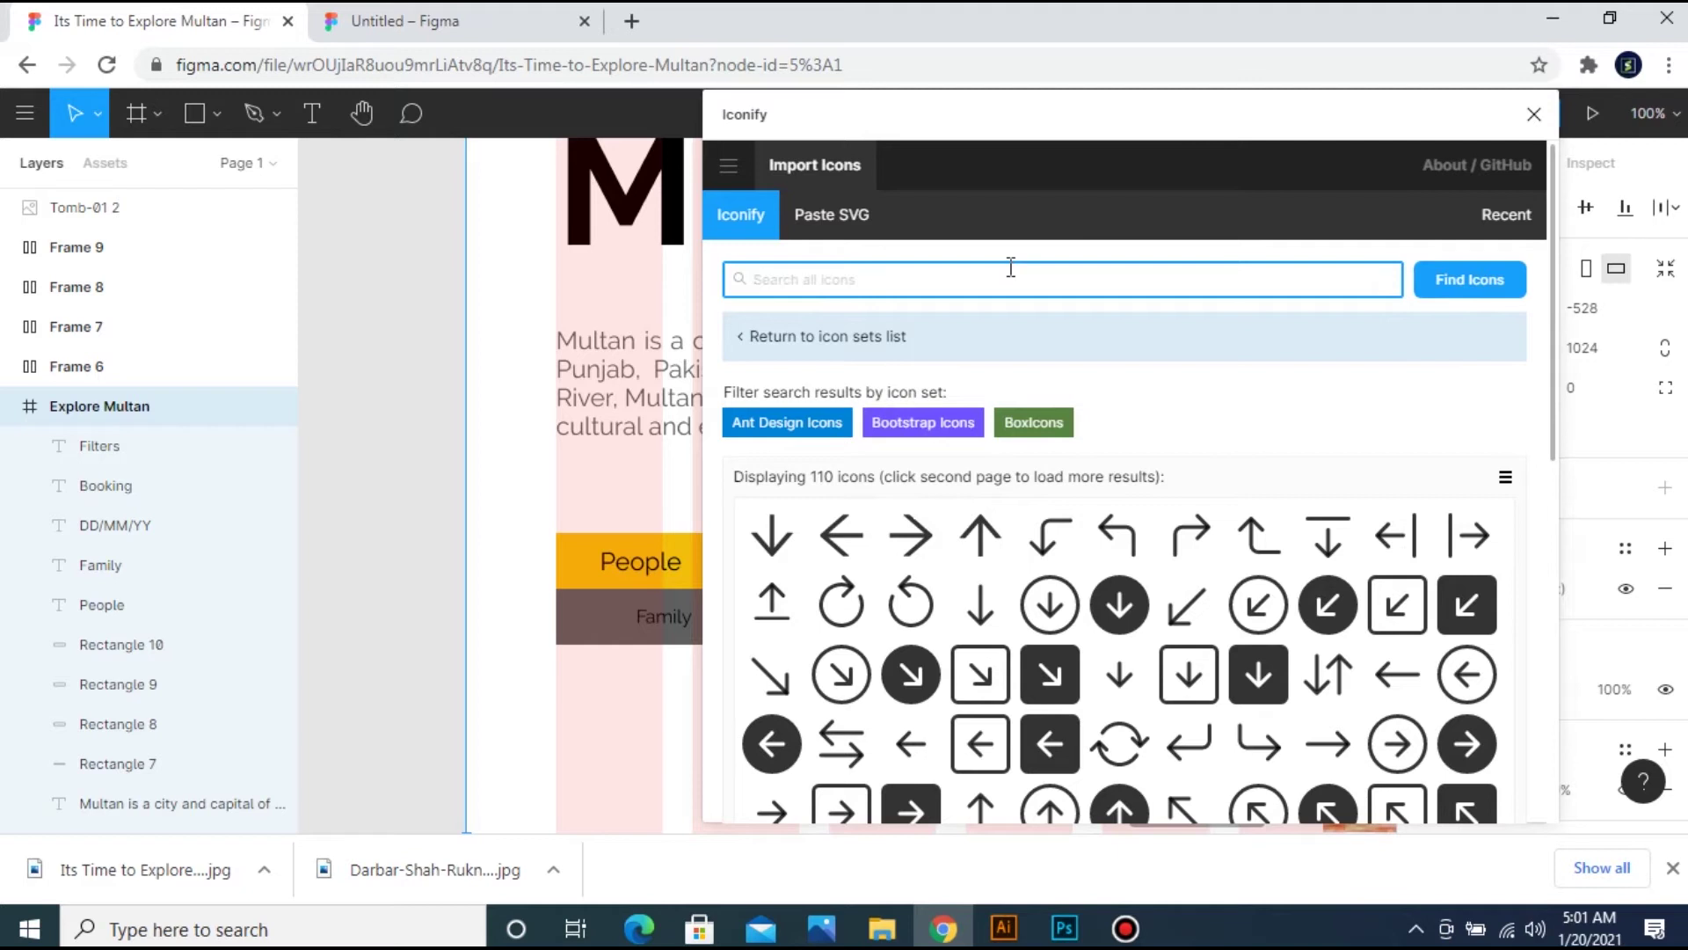
{"action": "type", "text": "family"}
{"action": "key", "text": "Return"}
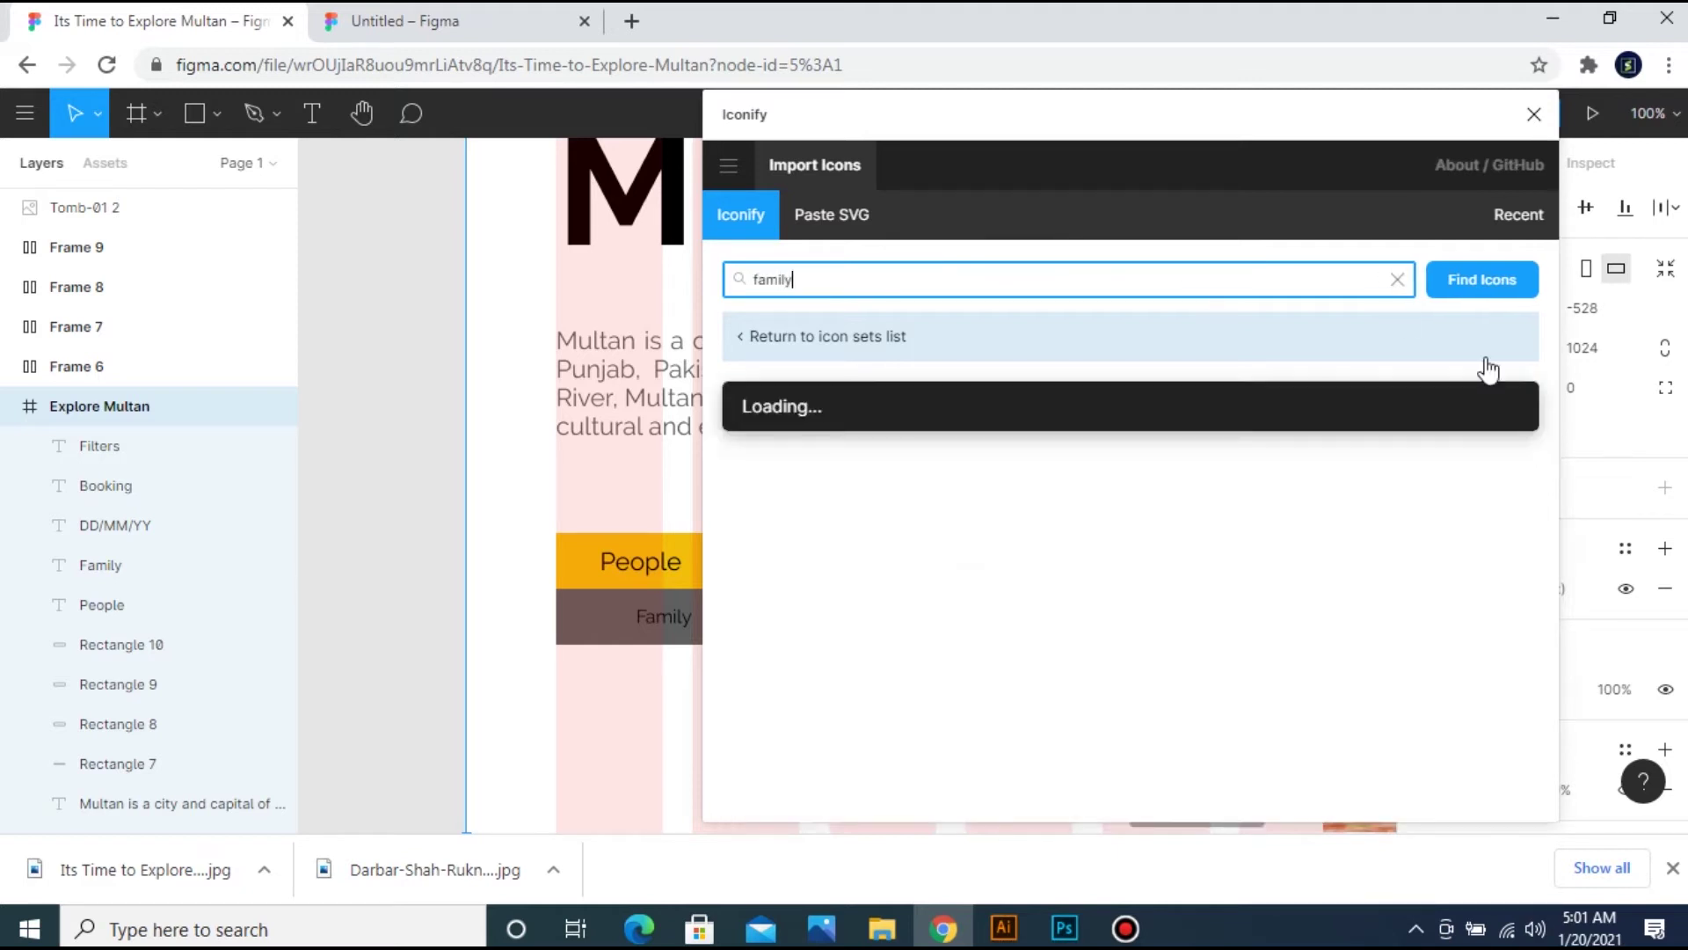
{"action": "mouse_move", "coordinate": [1553, 343]}
{"action": "left_mouse_down"}
{"action": "mouse_move", "coordinate": [1552, 466]}
{"action": "mouse_move", "coordinate": [1553, 334]}
{"action": "left_mouse_up"}
Search the icon library for "people" and import the bi:people-fill and eva:people-outline icons into the frame.
{"action": "key", "text": "BackSpace"}
{"action": "key", "text": "BackSpace"}
{"action": "key", "text": "BackSpace"}
{"action": "key", "text": "BackSpace"}
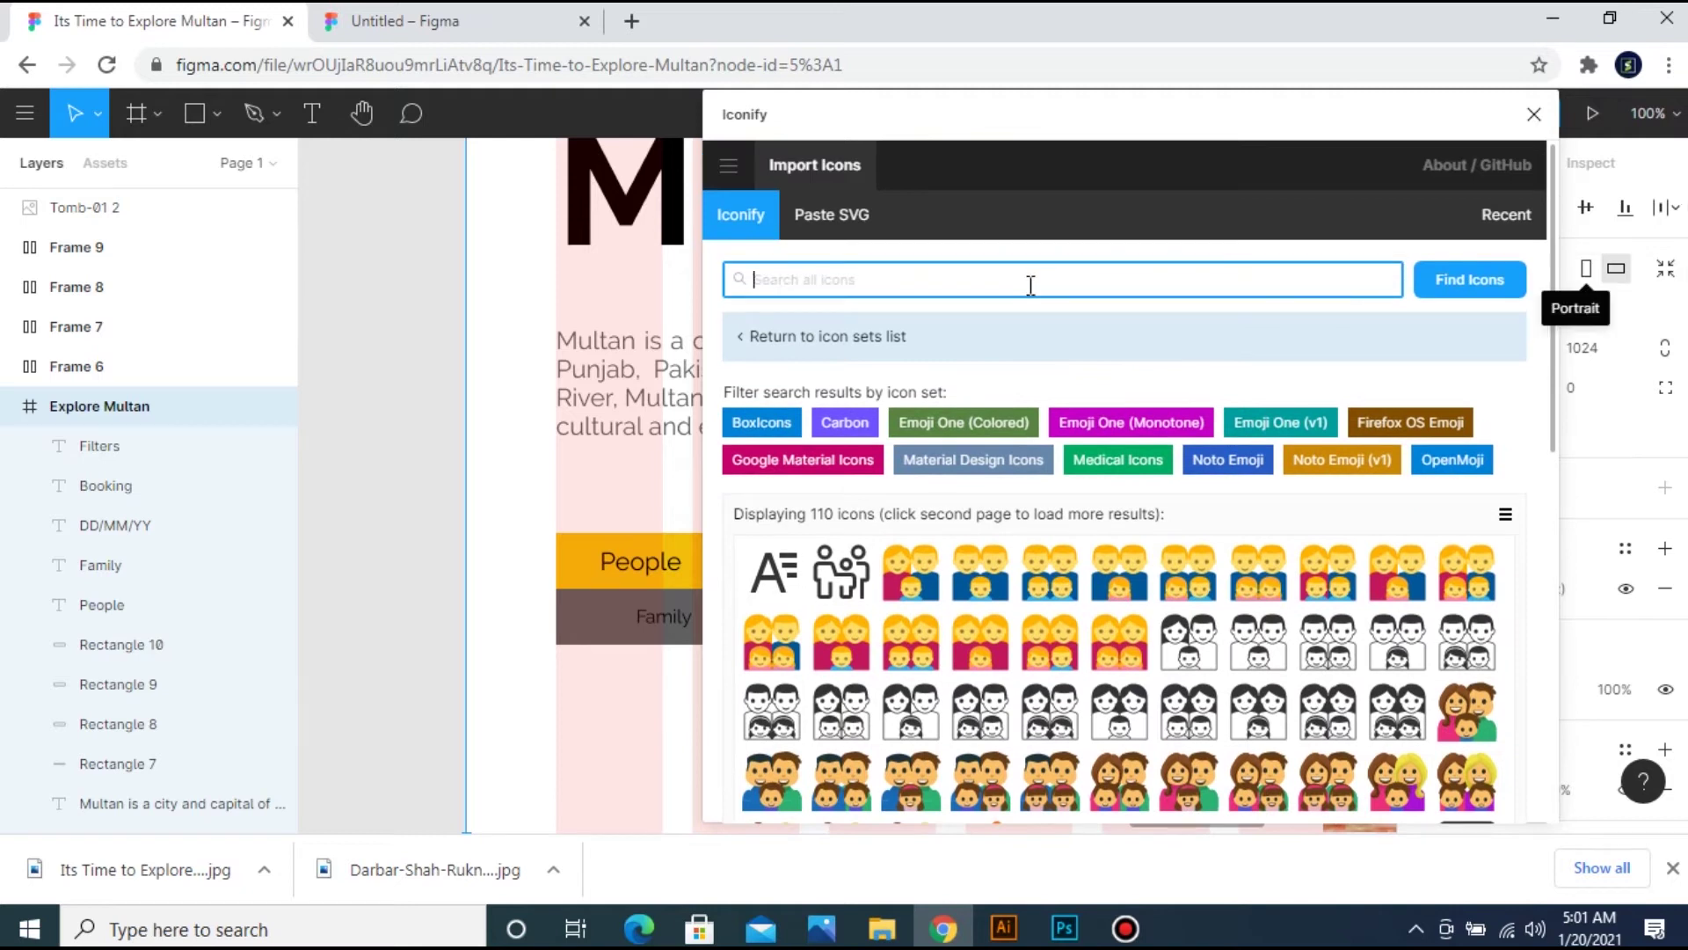
{"action": "type", "text": "people"}
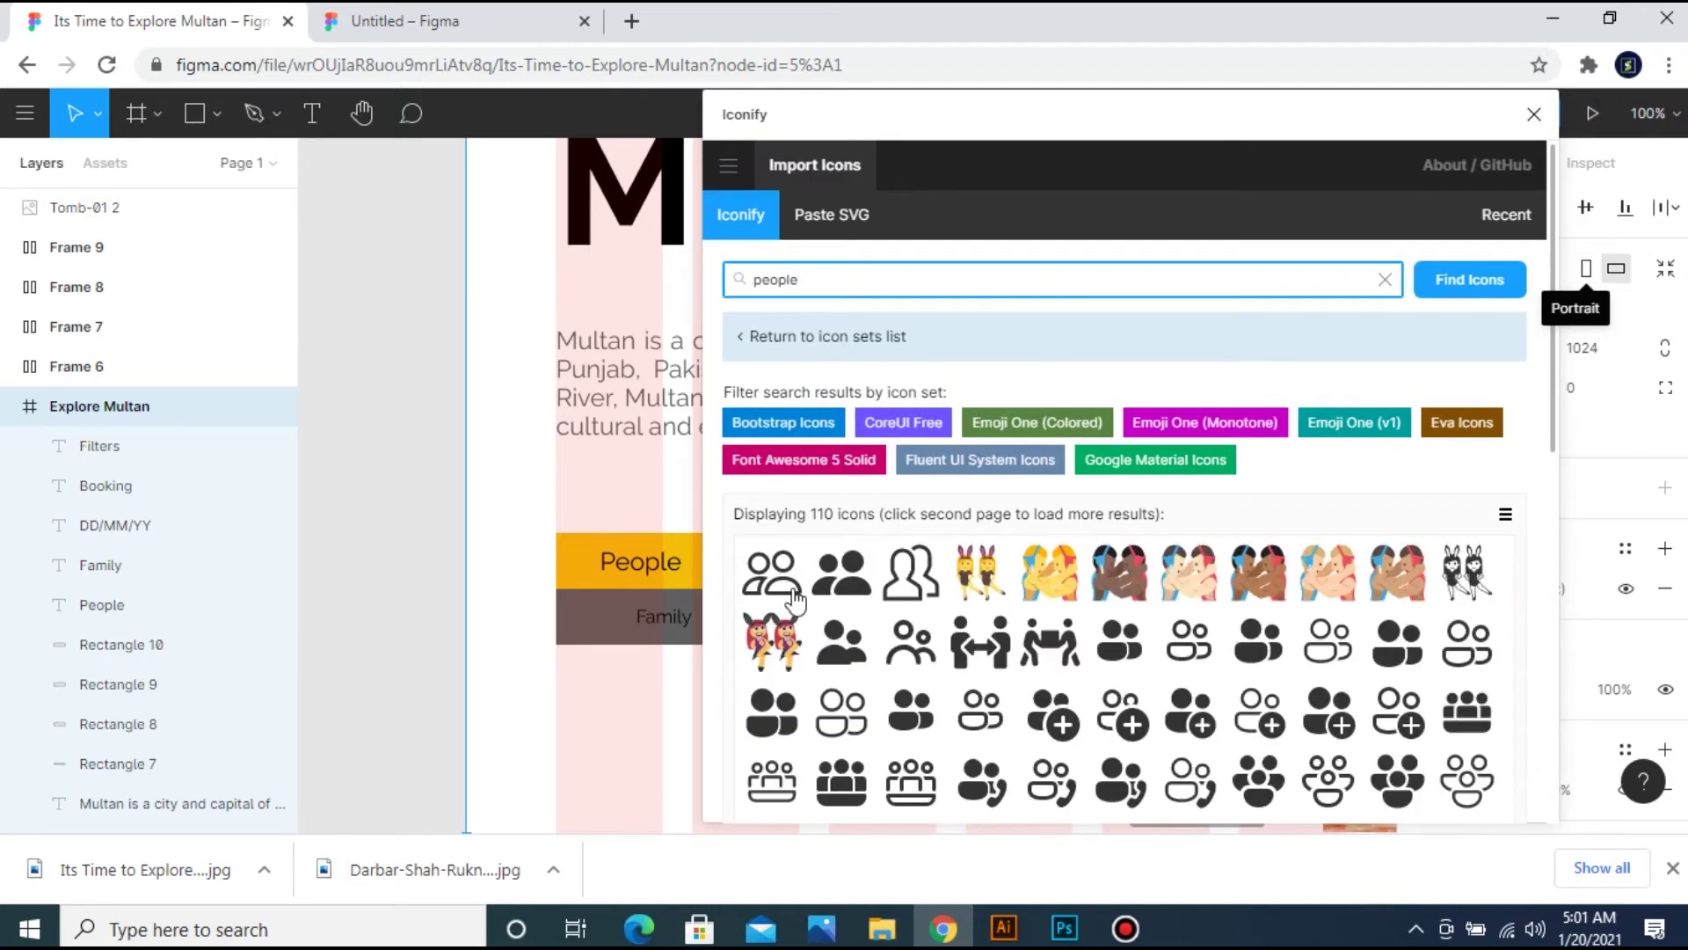
{"action": "left_click_drag", "start_coordinate": [1553, 334], "coordinate": [1578, 440]}
{"action": "scroll", "coordinate": [1124, 540], "scroll_direction": "up", "scroll_amount": 1}
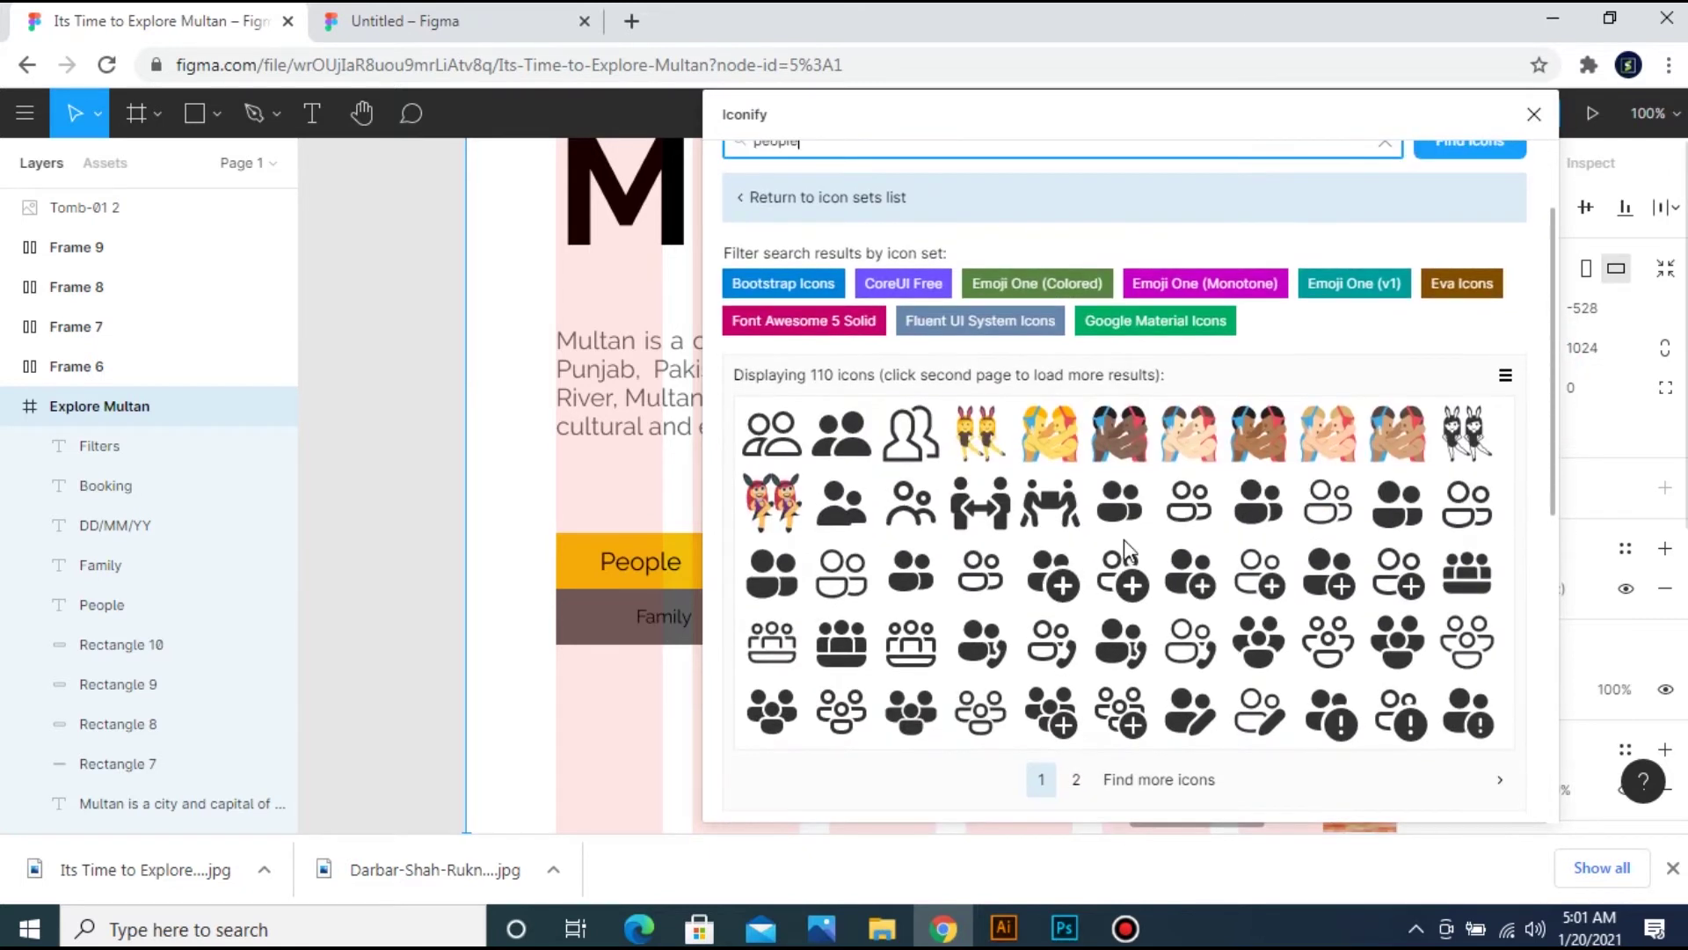
{"action": "left_click_drag", "start_coordinate": [841, 433], "coordinate": [634, 716]}
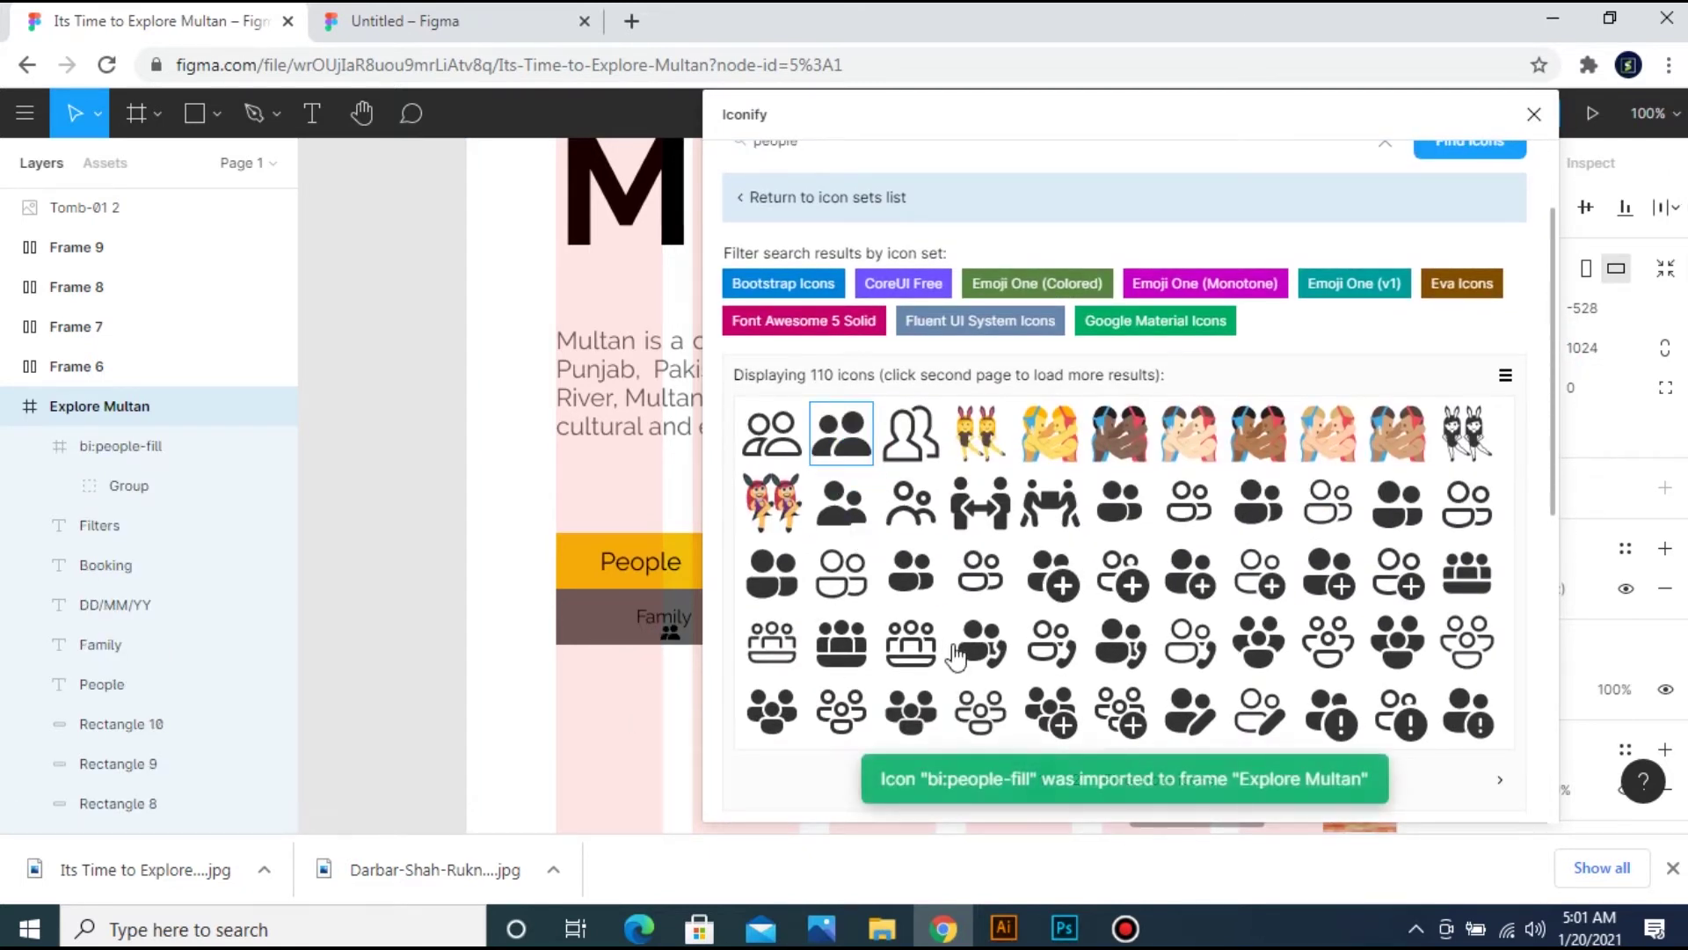
{"action": "left_click_drag", "start_coordinate": [910, 503], "coordinate": [640, 758]}
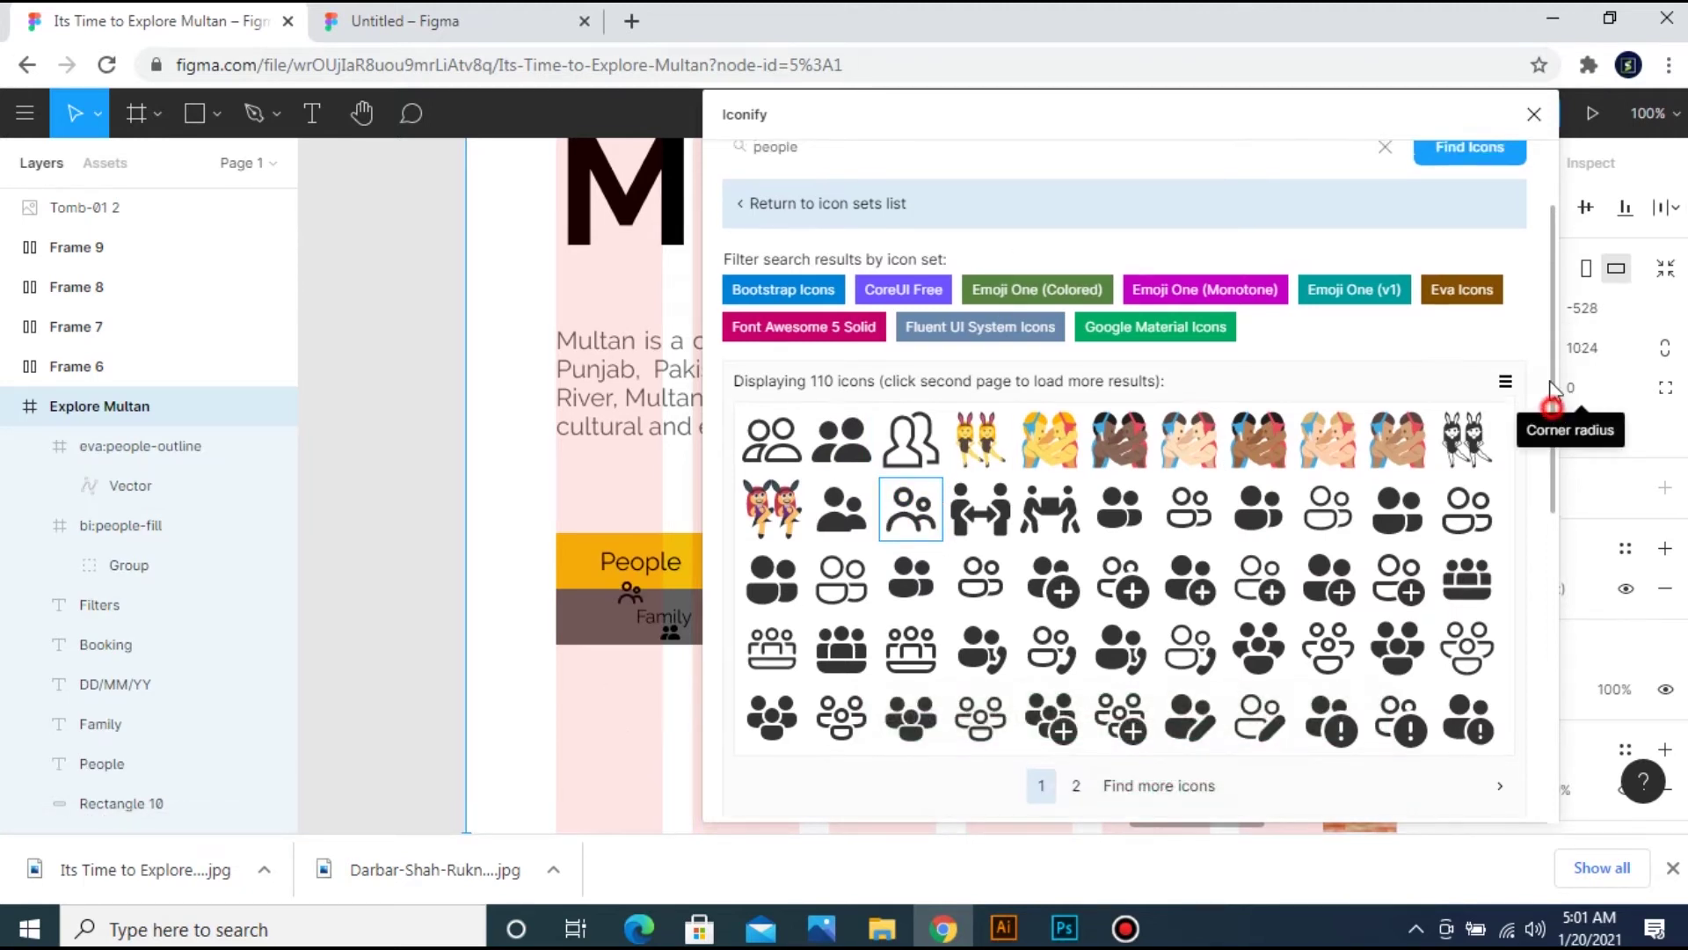
Search the icon library for "Calender" and import the uil:calender icon into the frame.
{"action": "scroll", "coordinate": [1556, 422], "scroll_direction": "up", "scroll_amount": 3}
{"action": "double_click", "coordinate": [1004, 290]}
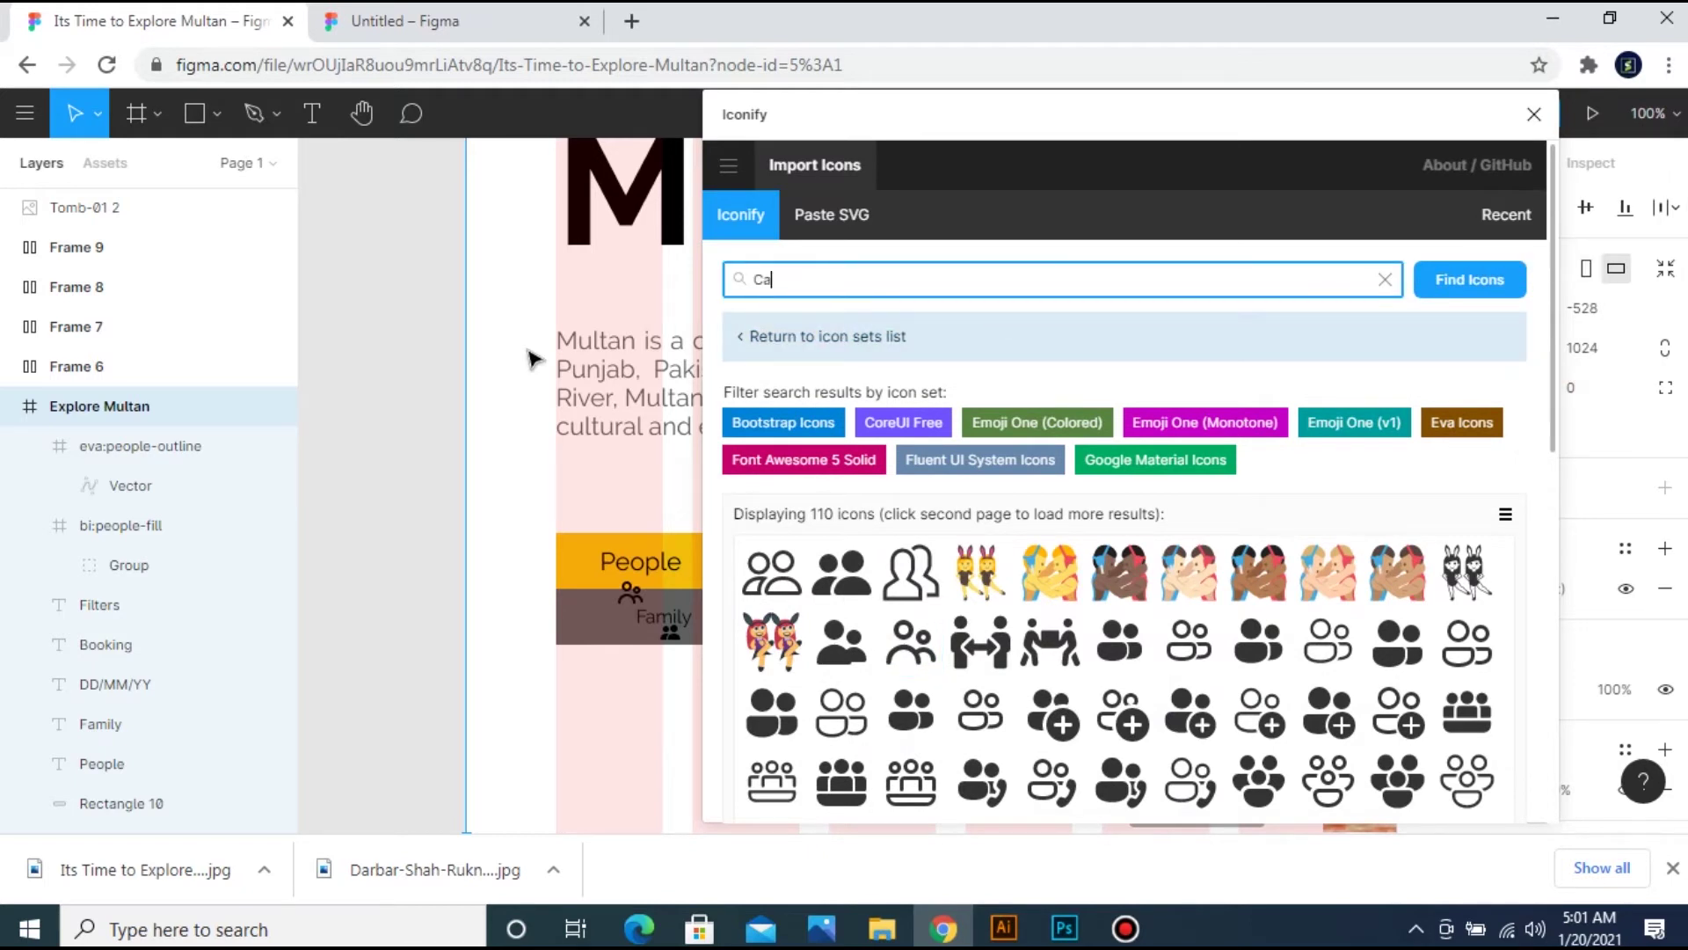
{"action": "type", "text": "Calender"}
{"action": "key", "text": "Return"}
{"action": "left_click_drag", "start_coordinate": [772, 534], "coordinate": [607, 572]}
Search the icon library for "filter" and import the bi:filter-square icon into the frame.
{"action": "left_click", "coordinate": [1087, 275]}
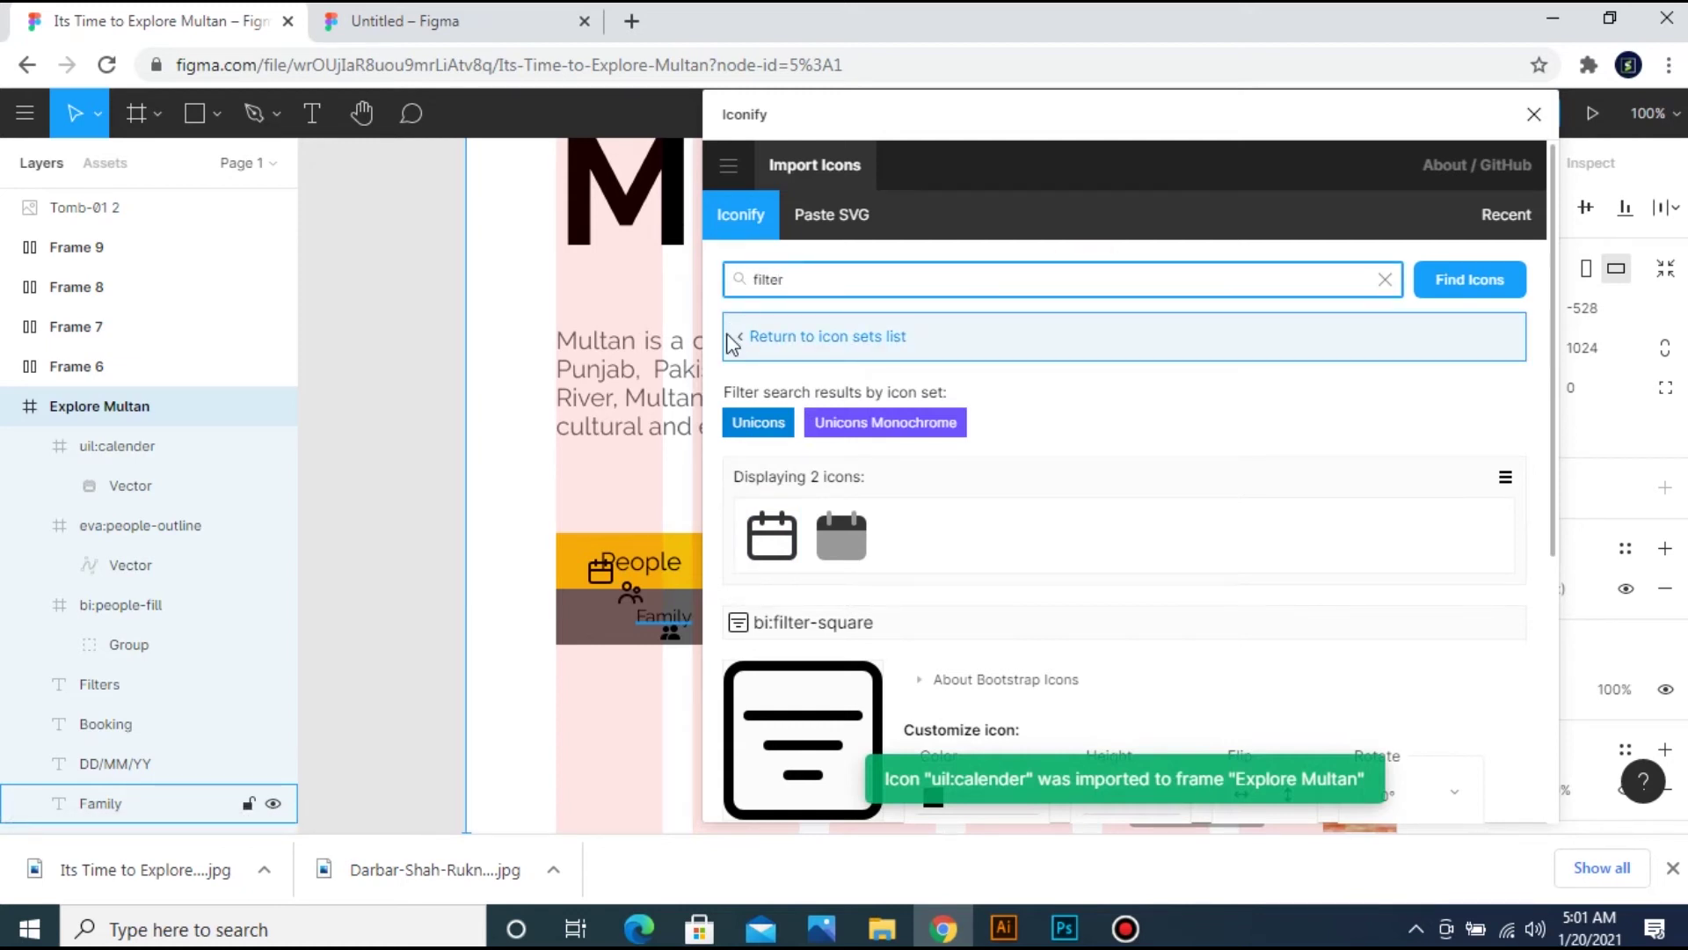
{"action": "type", "text": "filter"}
{"action": "key", "text": "Return"}
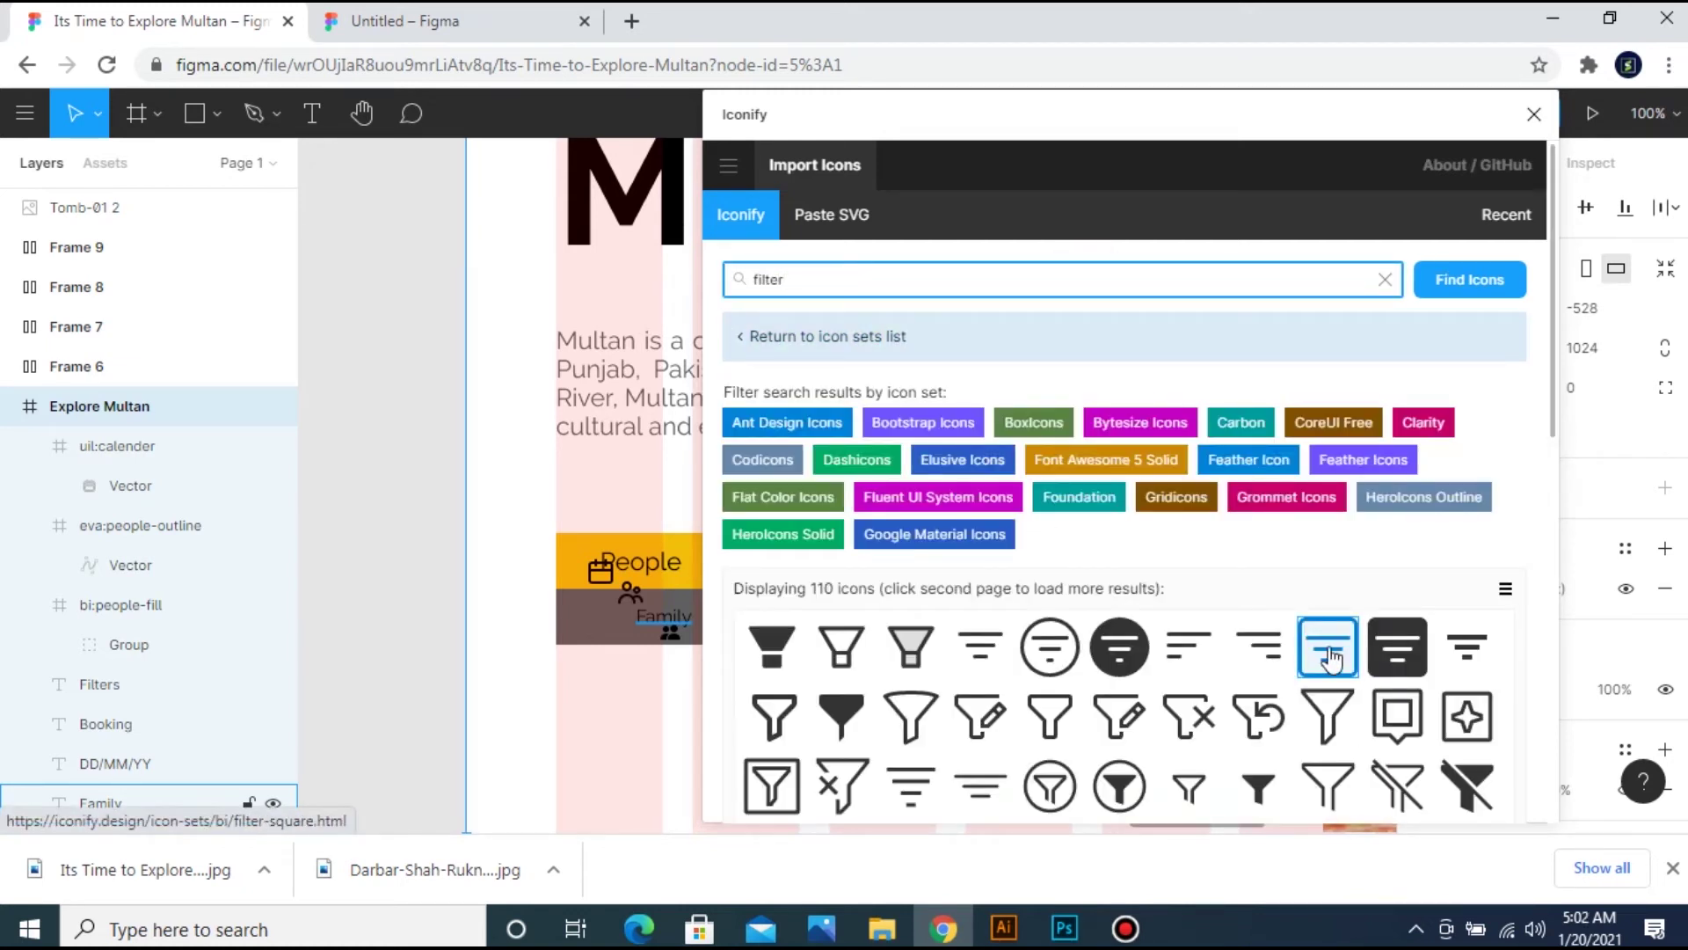
{"action": "left_click_drag", "start_coordinate": [1330, 658], "coordinate": [598, 796]}
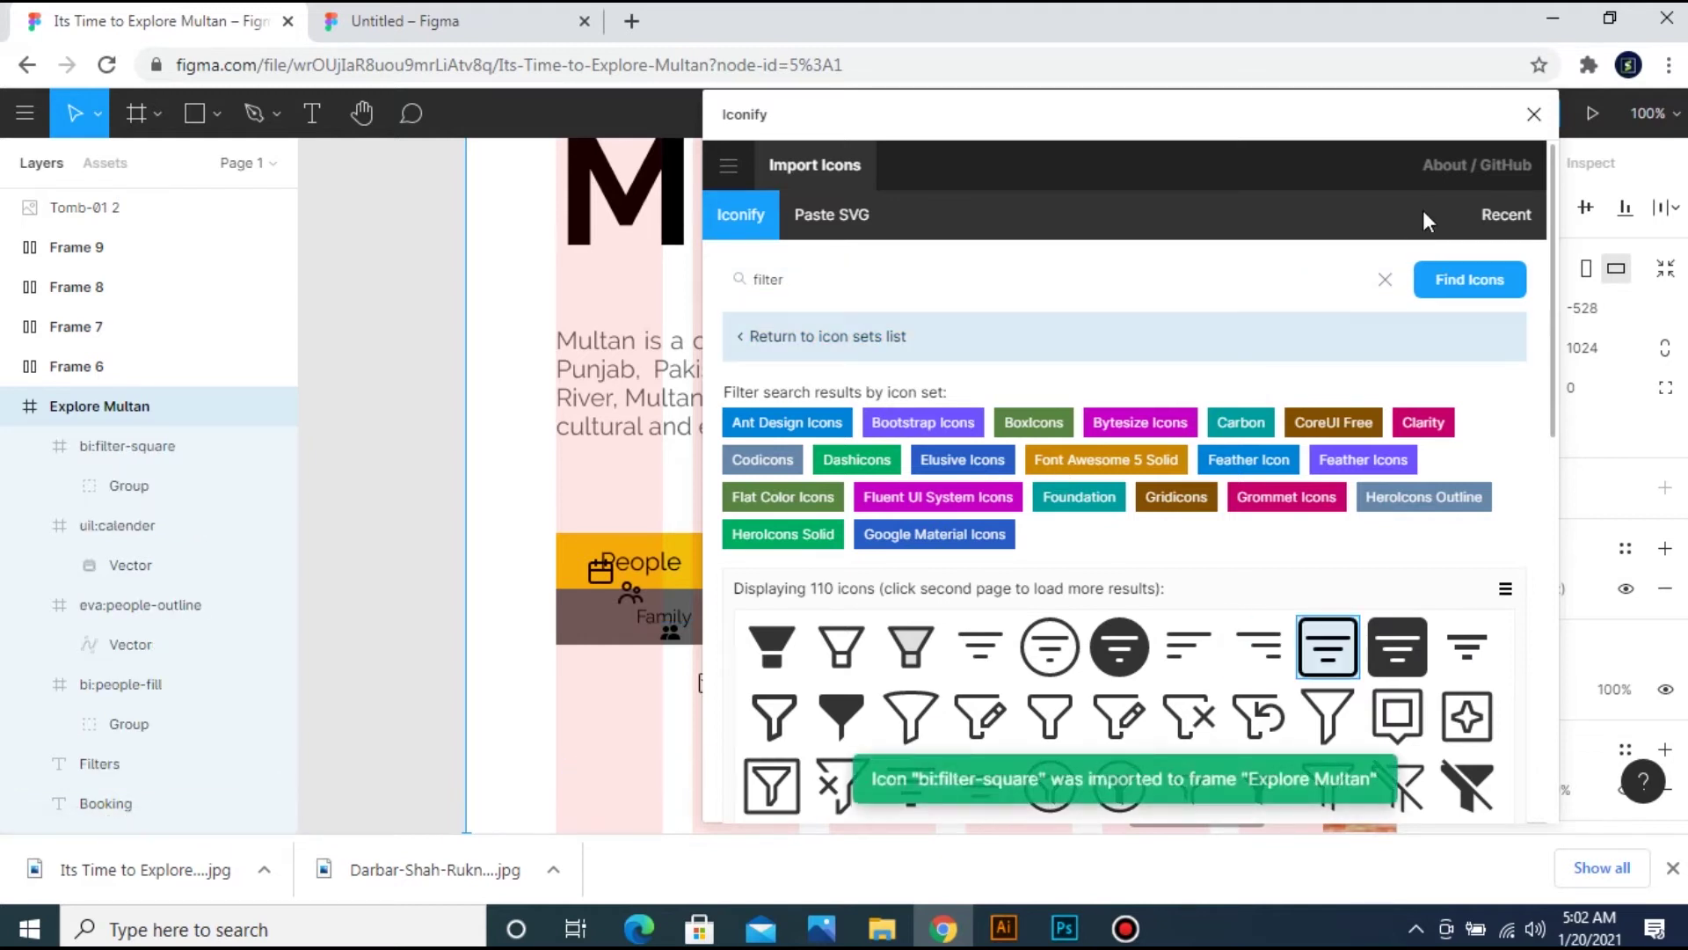
Search the icon library for "Date", import the clarity:date-line icon and close the plugin.
{"action": "left_click", "coordinate": [1010, 279]}
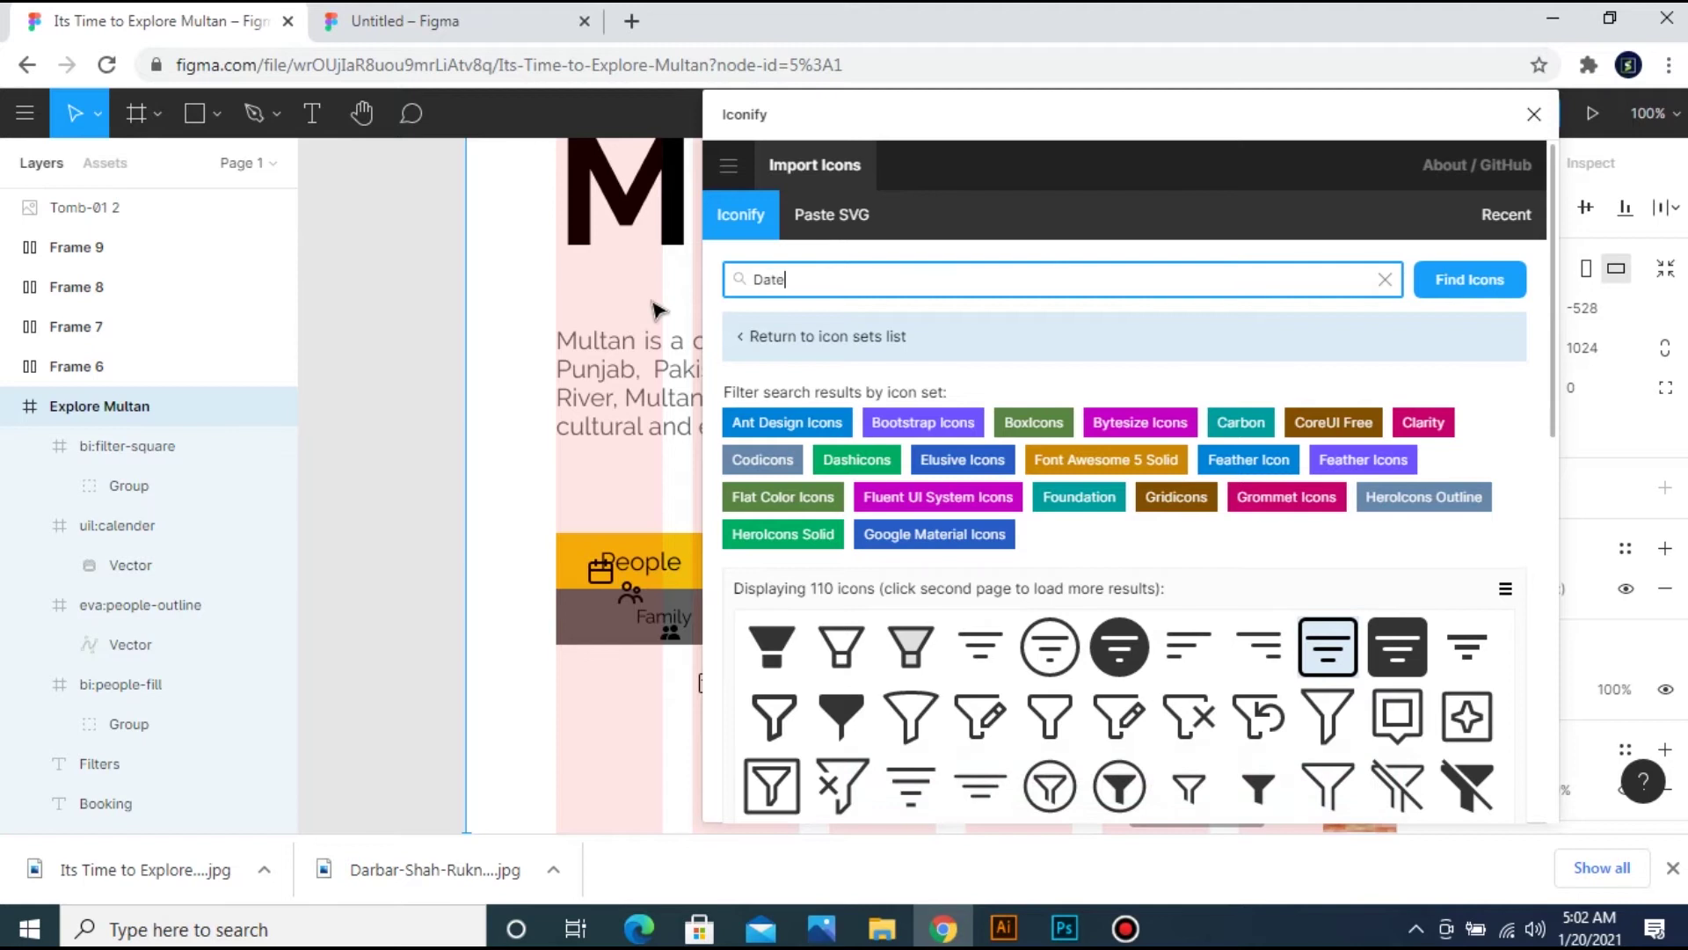
{"action": "key", "text": "Return"}
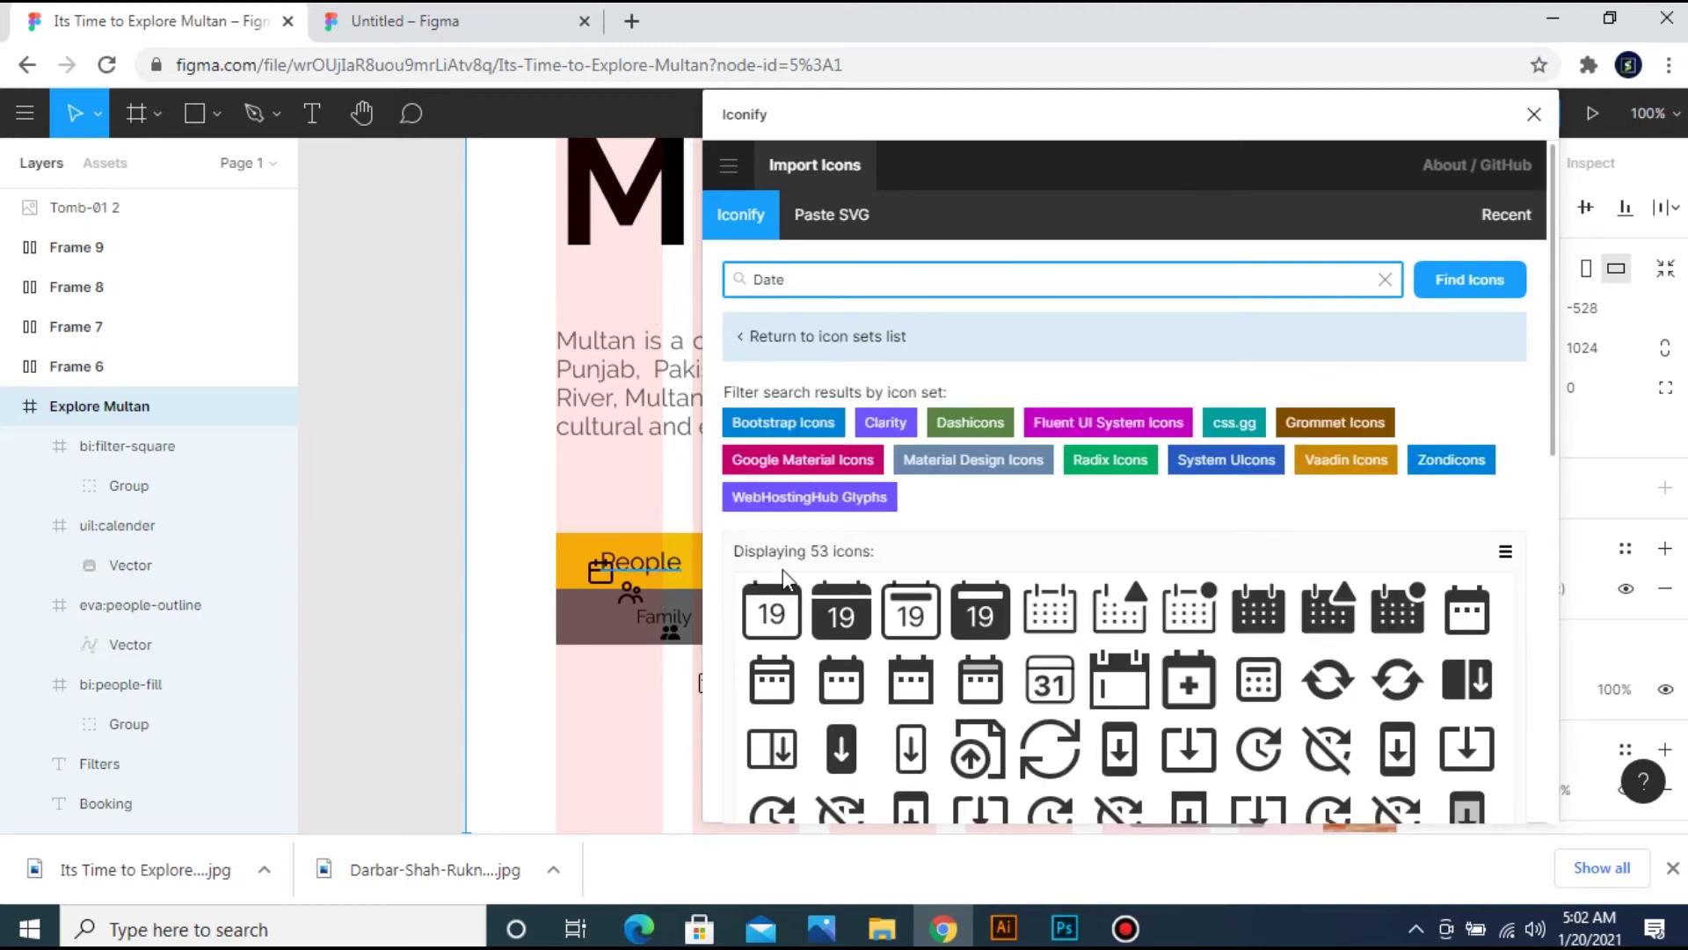
{"action": "left_click", "coordinate": [1051, 609]}
{"action": "left_click", "coordinate": [1535, 114]}
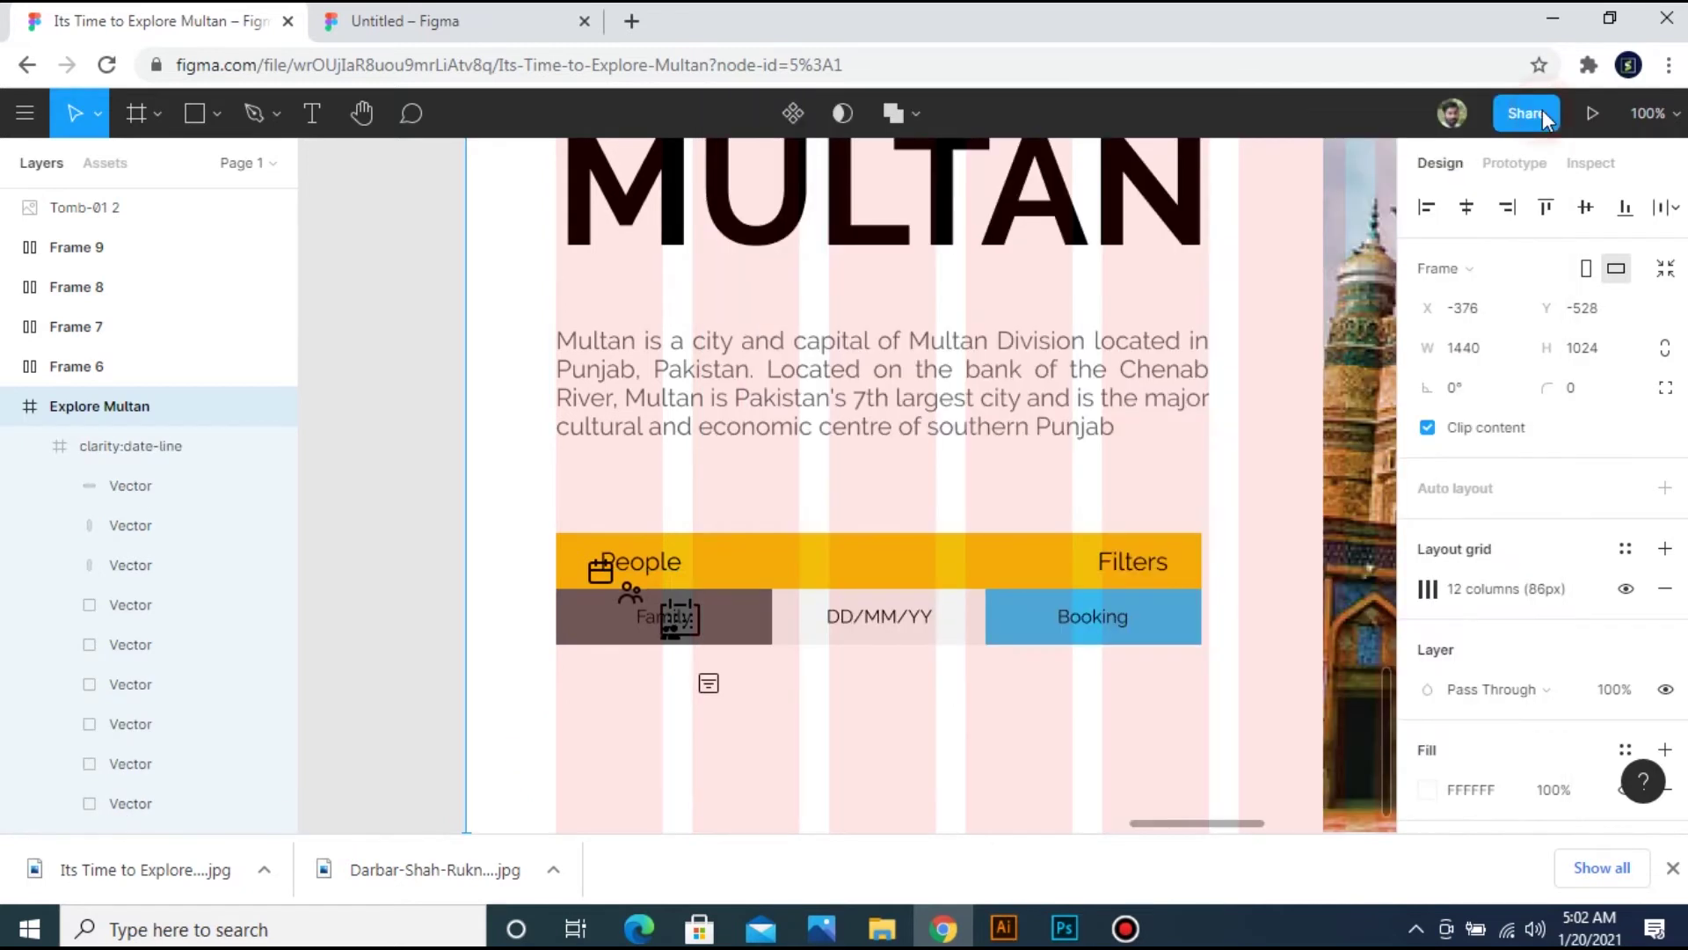
Move each imported icon beside its label: people-fill by People, filter-square by Filters, calender by Booking, date-line by DD/MM/YY, people-outline by Family.
{"action": "left_click", "coordinate": [799, 697]}
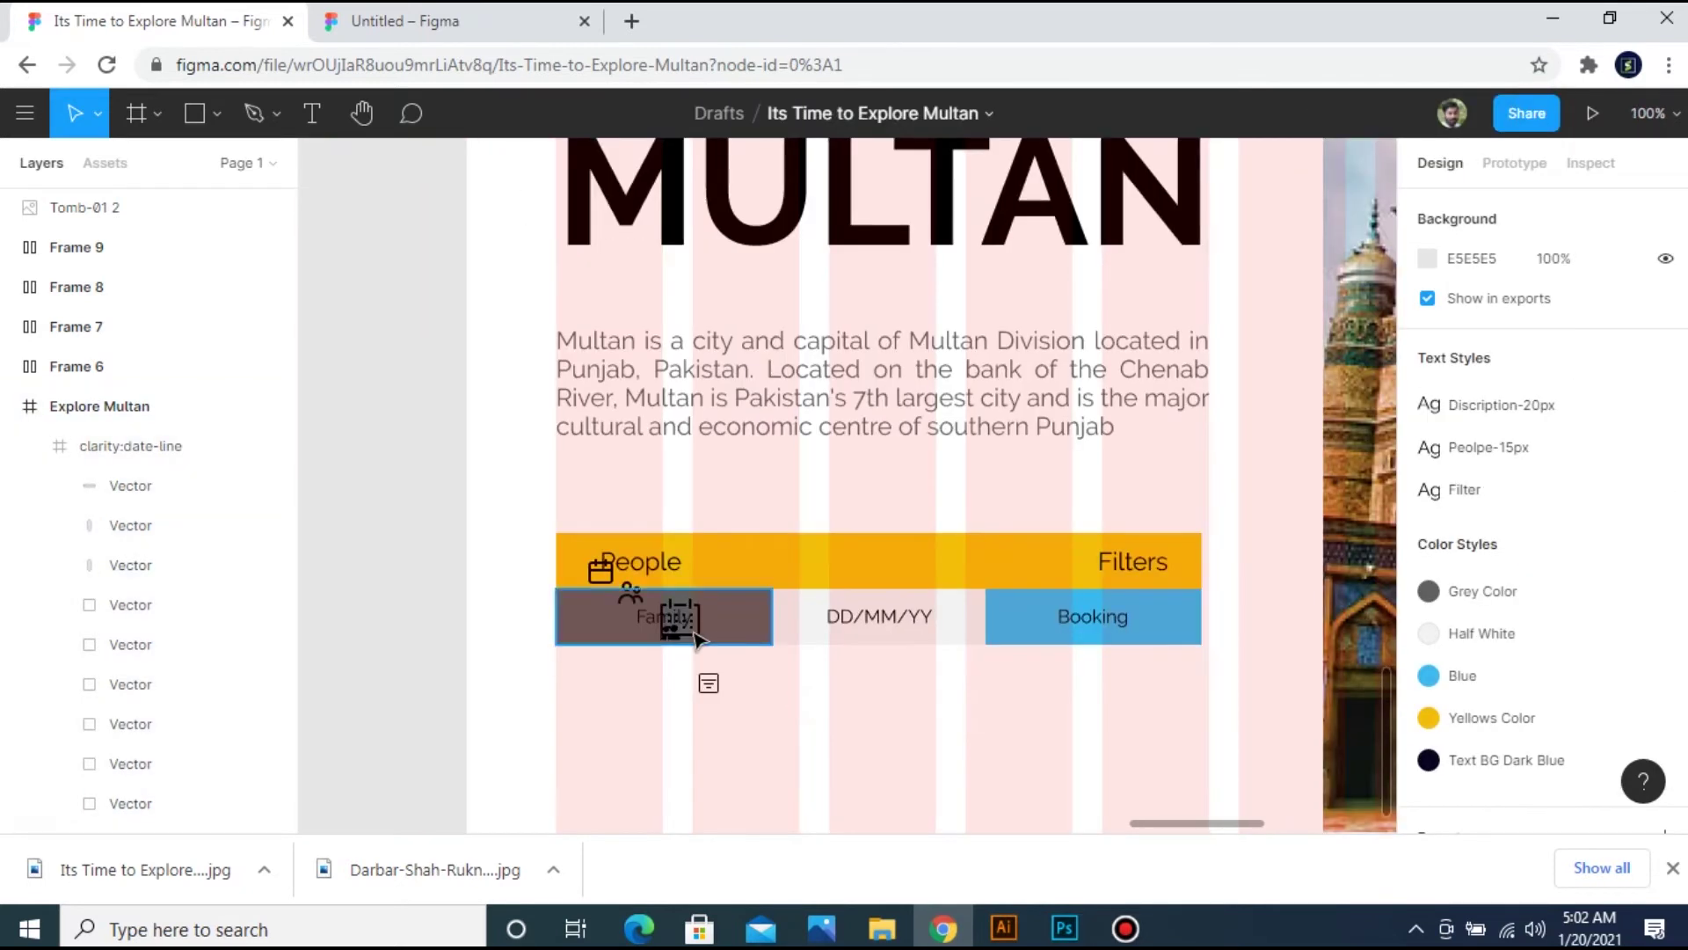
{"action": "left_click_drag", "start_coordinate": [697, 640], "coordinate": [821, 730]}
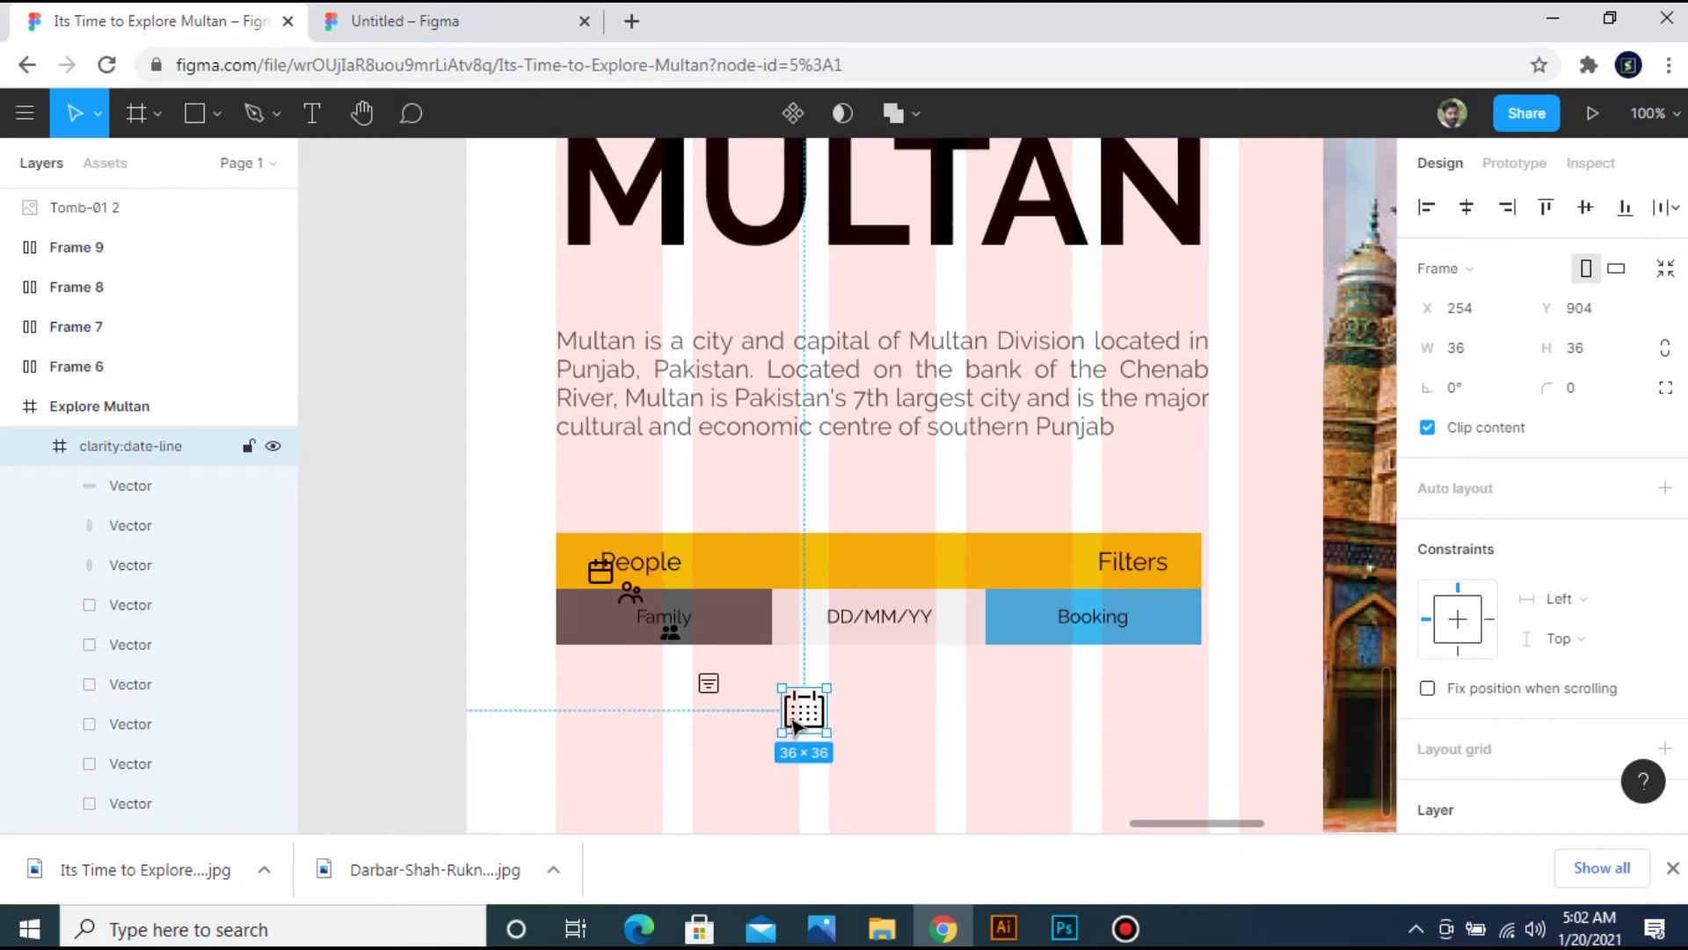
{"action": "left_click_drag", "start_coordinate": [708, 683], "coordinate": [1082, 563]}
{"action": "left_click_drag", "start_coordinate": [670, 632], "coordinate": [1044, 631]}
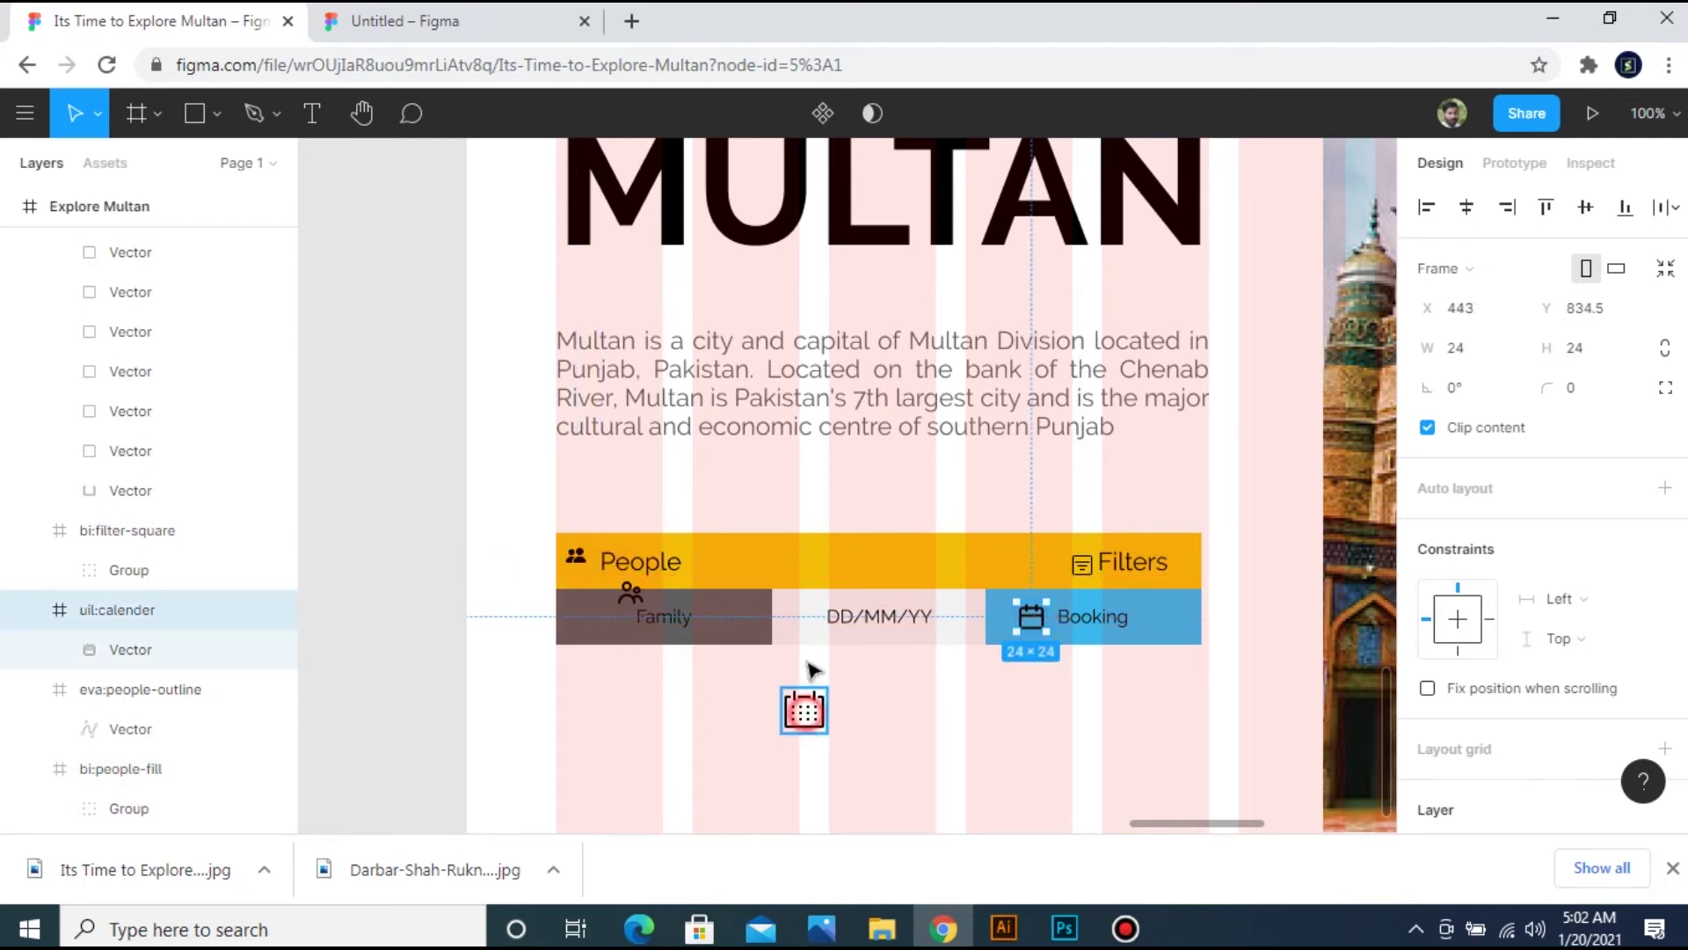
{"action": "left_click_drag", "start_coordinate": [809, 712], "coordinate": [814, 619]}
{"action": "left_click_drag", "start_coordinate": [625, 592], "coordinate": [611, 624]}
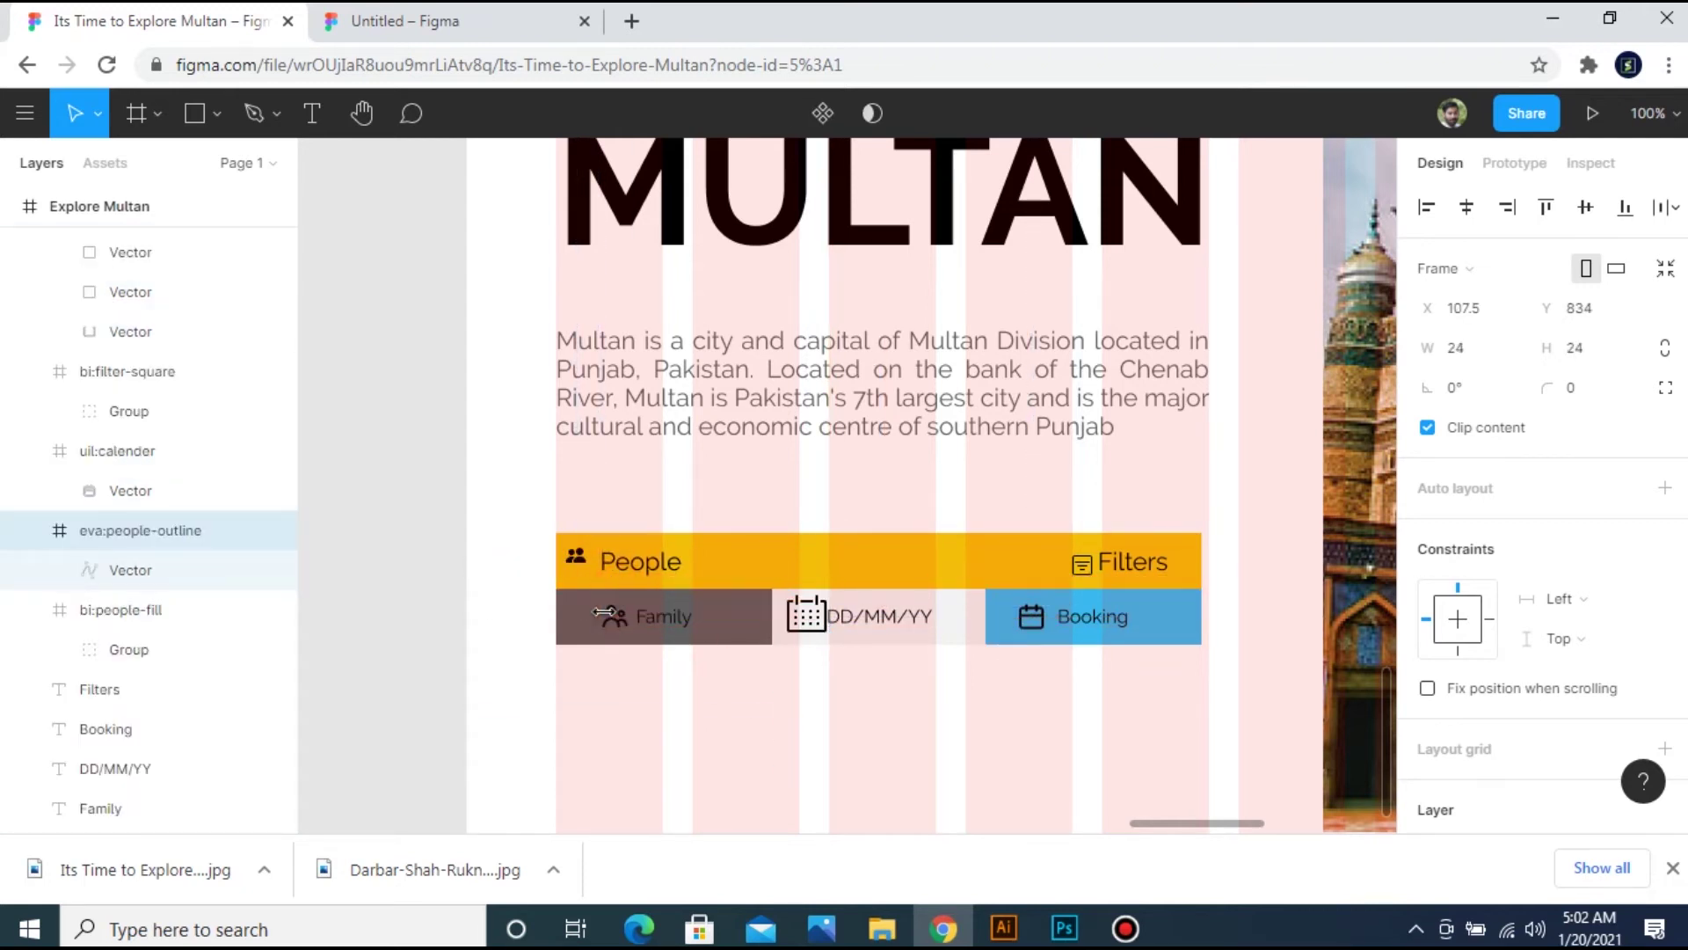
Align the people-fill icon and the People label on their vertical centers and nudge both slightly to the right.
{"action": "key", "text": "ctrl+plus"}
{"action": "mouse_move", "coordinate": [1220, 830]}
{"action": "left_mouse_down"}
{"action": "mouse_move", "coordinate": [1176, 844]}
{"action": "mouse_move", "coordinate": [1198, 831]}
{"action": "left_mouse_up"}
{"action": "left_click", "coordinate": [774, 635]}
{"action": "left_click", "coordinate": [641, 635], "text": "shift"}
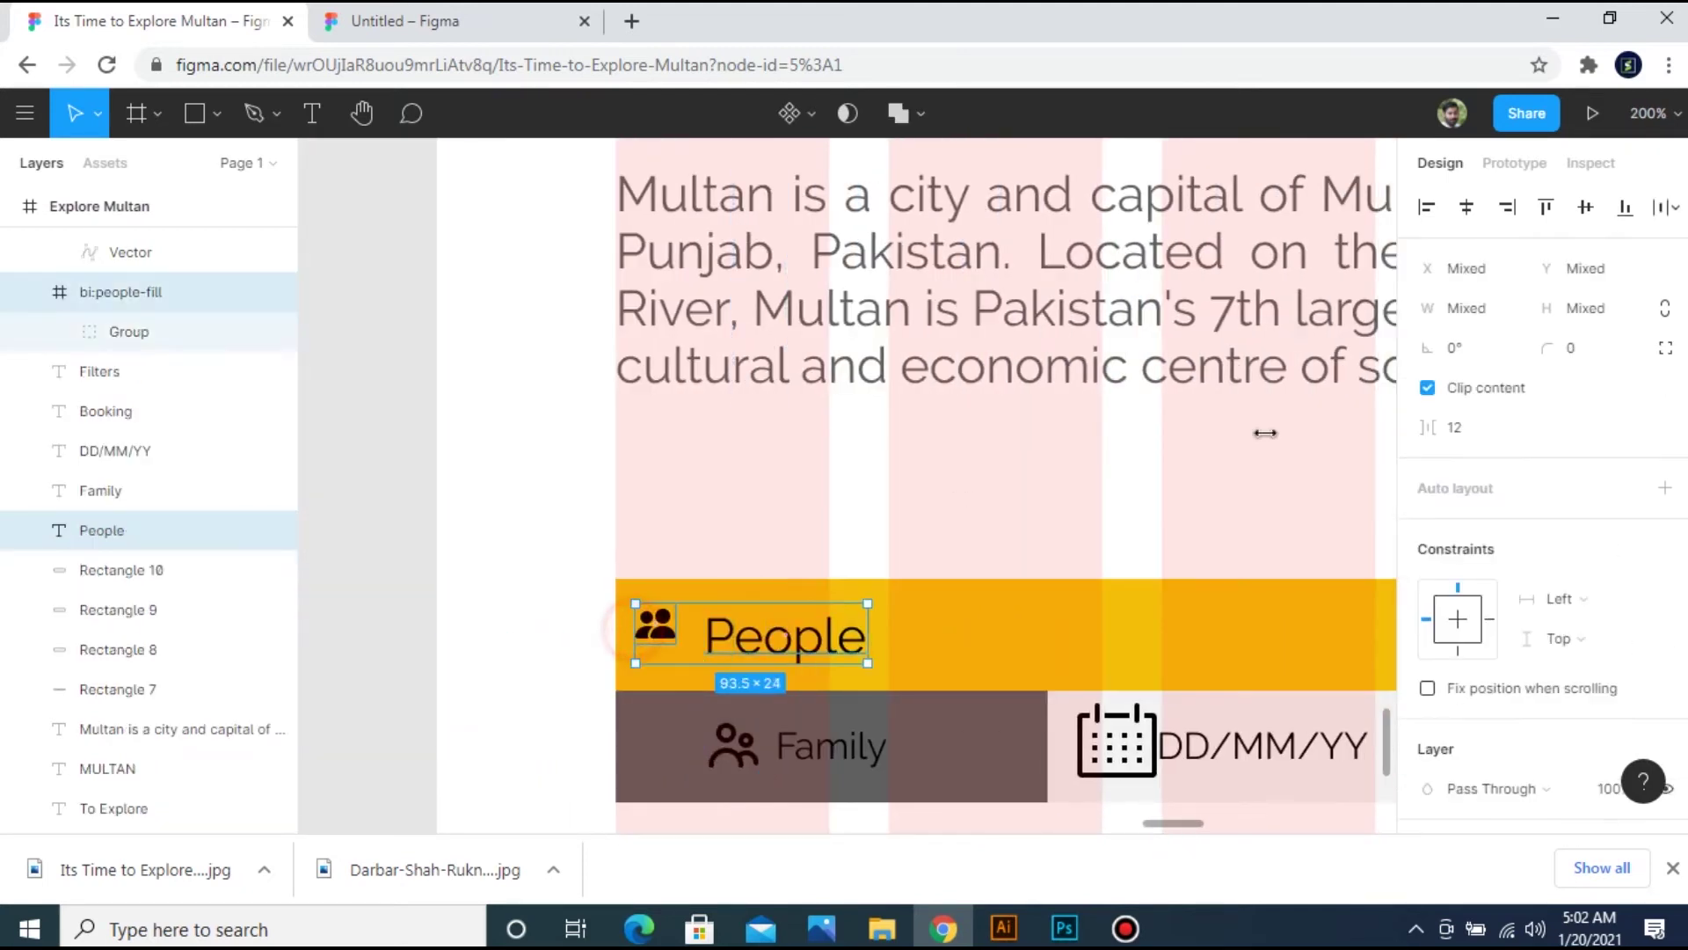
{"action": "left_click", "coordinate": [1585, 206]}
{"action": "key", "text": "shift+Right"}
{"action": "key", "text": "Right"}
{"action": "key", "text": "Right"}
{"action": "key", "text": "Right"}
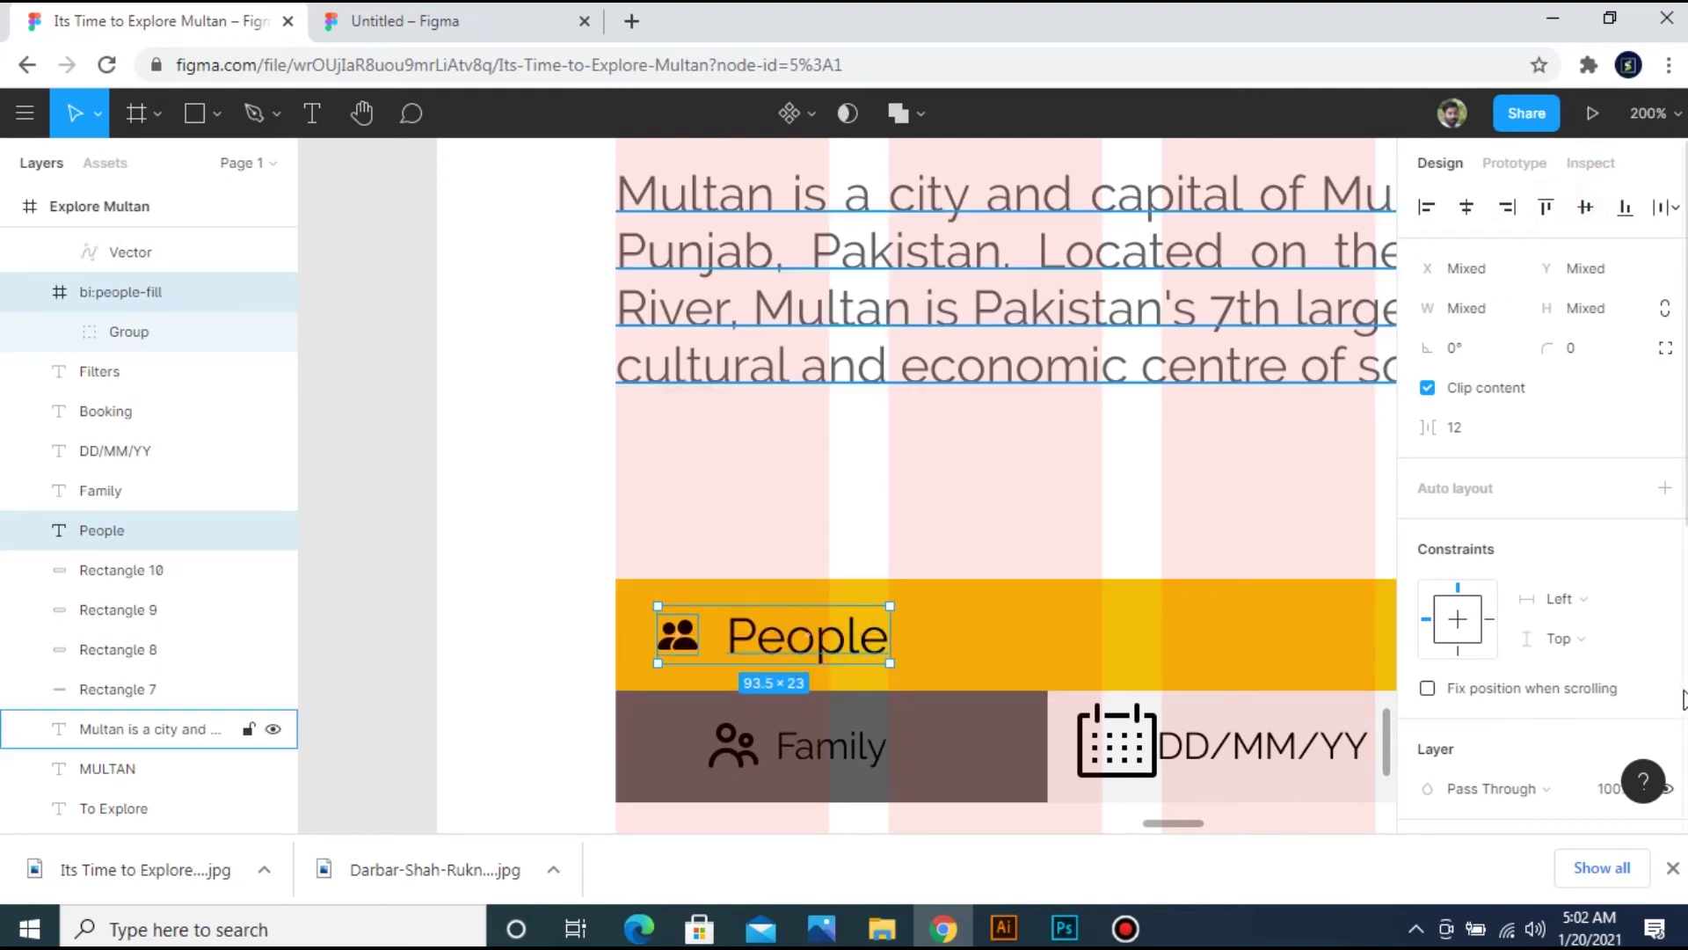
Apply the Half White color style as the fill of the selected People label and people-fill icon frame.
{"action": "scroll", "coordinate": [1684, 699], "scroll_direction": "down", "scroll_amount": 5}
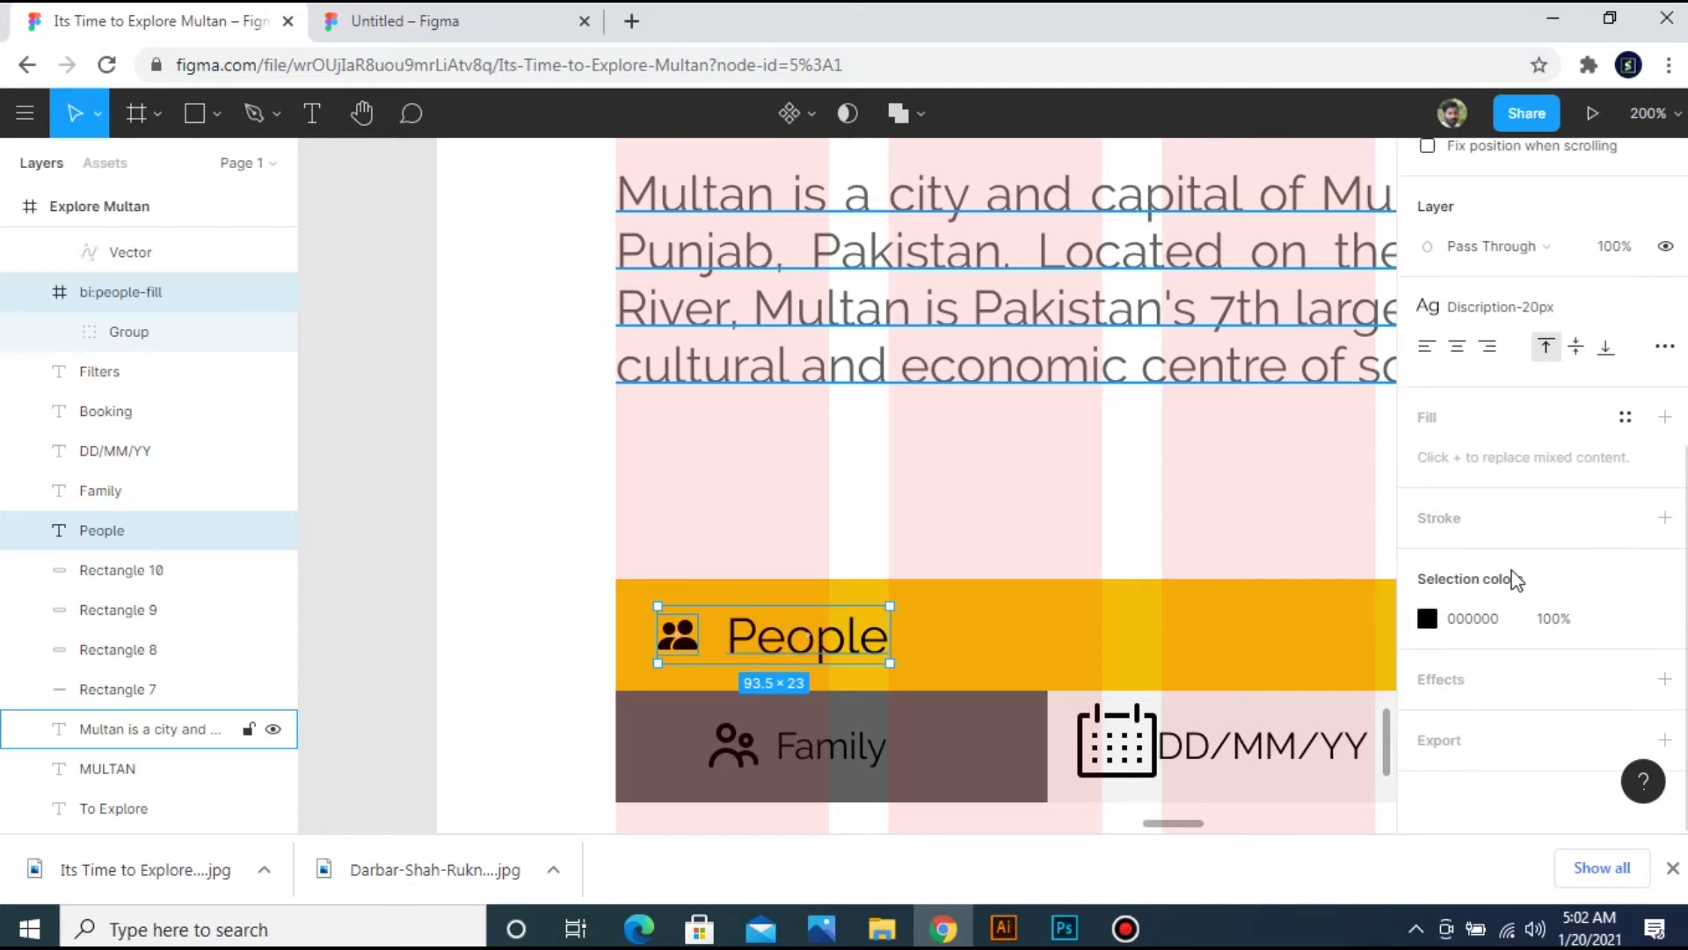
{"action": "left_click", "coordinate": [1628, 419]}
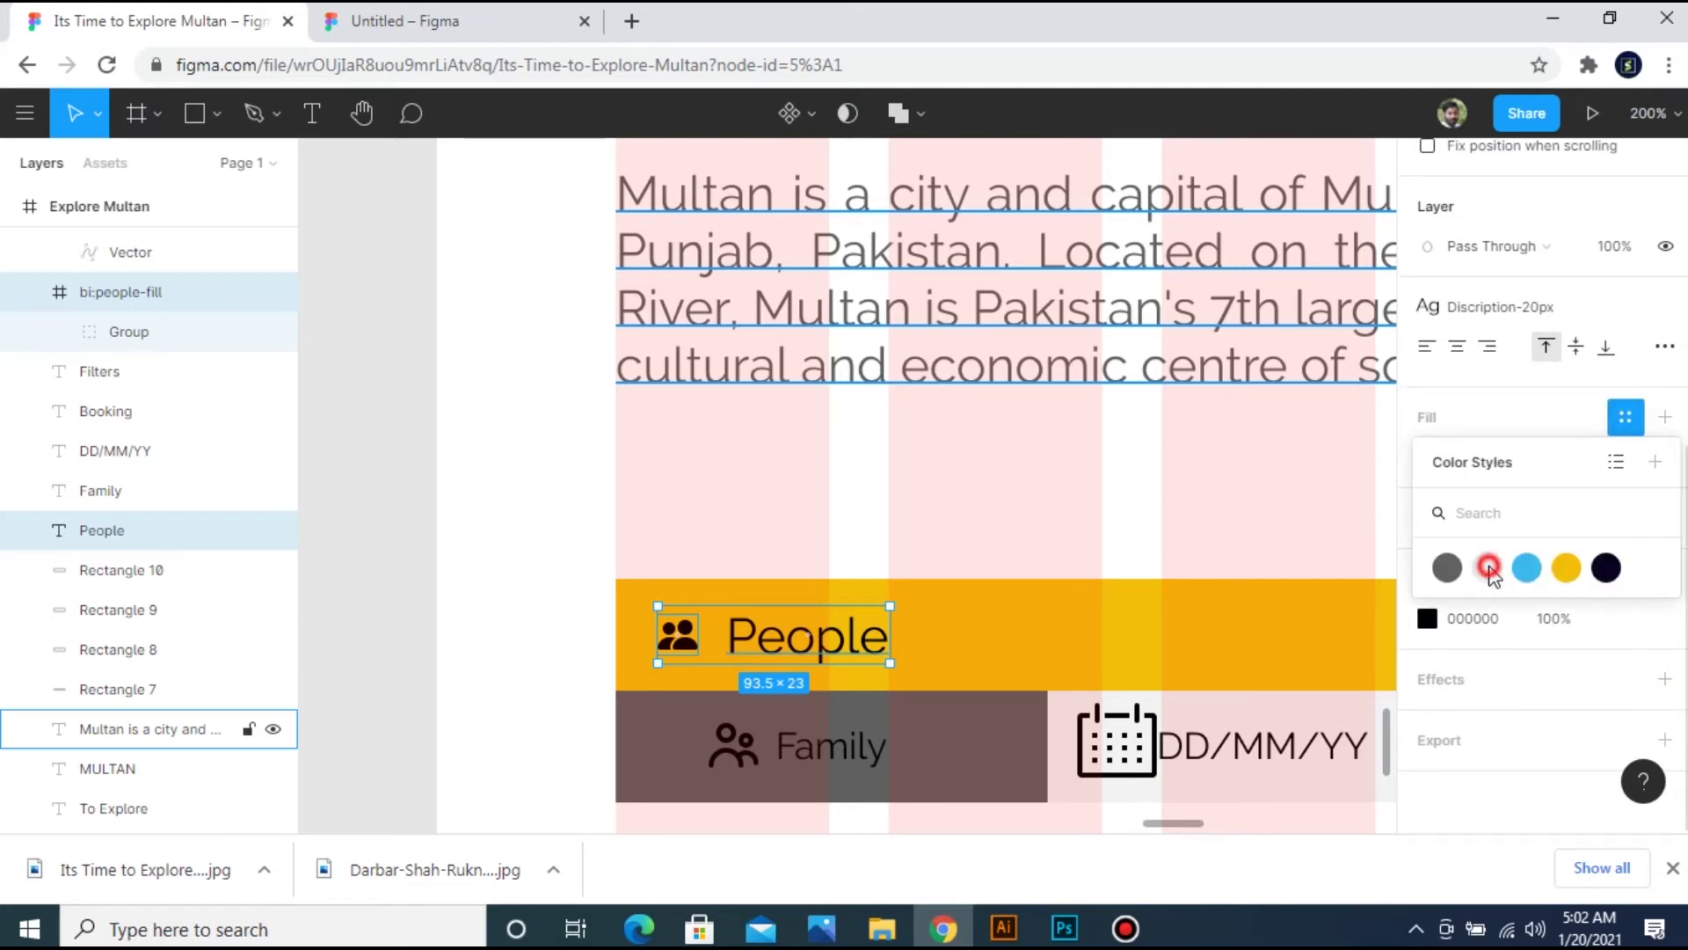
{"action": "left_click", "coordinate": [1489, 568]}
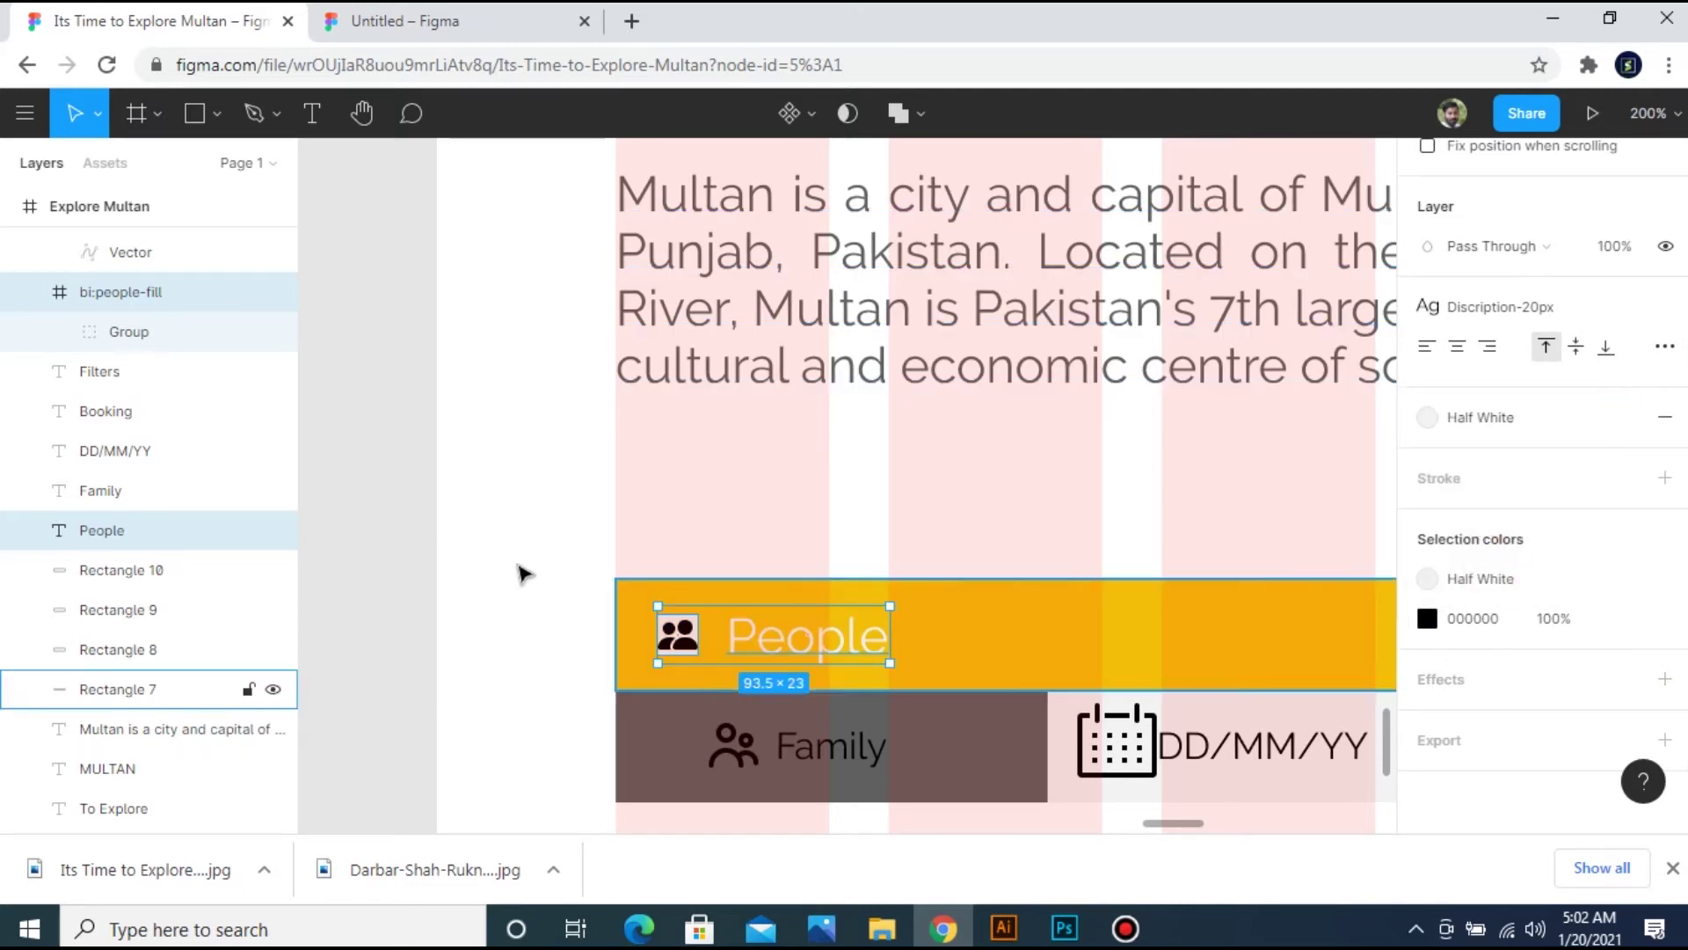
Undo the Half White fill on the People label and the people-fill icon frame.
{"action": "left_click", "coordinate": [557, 670]}
{"action": "key", "text": "ctrl+z"}
{"action": "key", "text": "ctrl+z"}
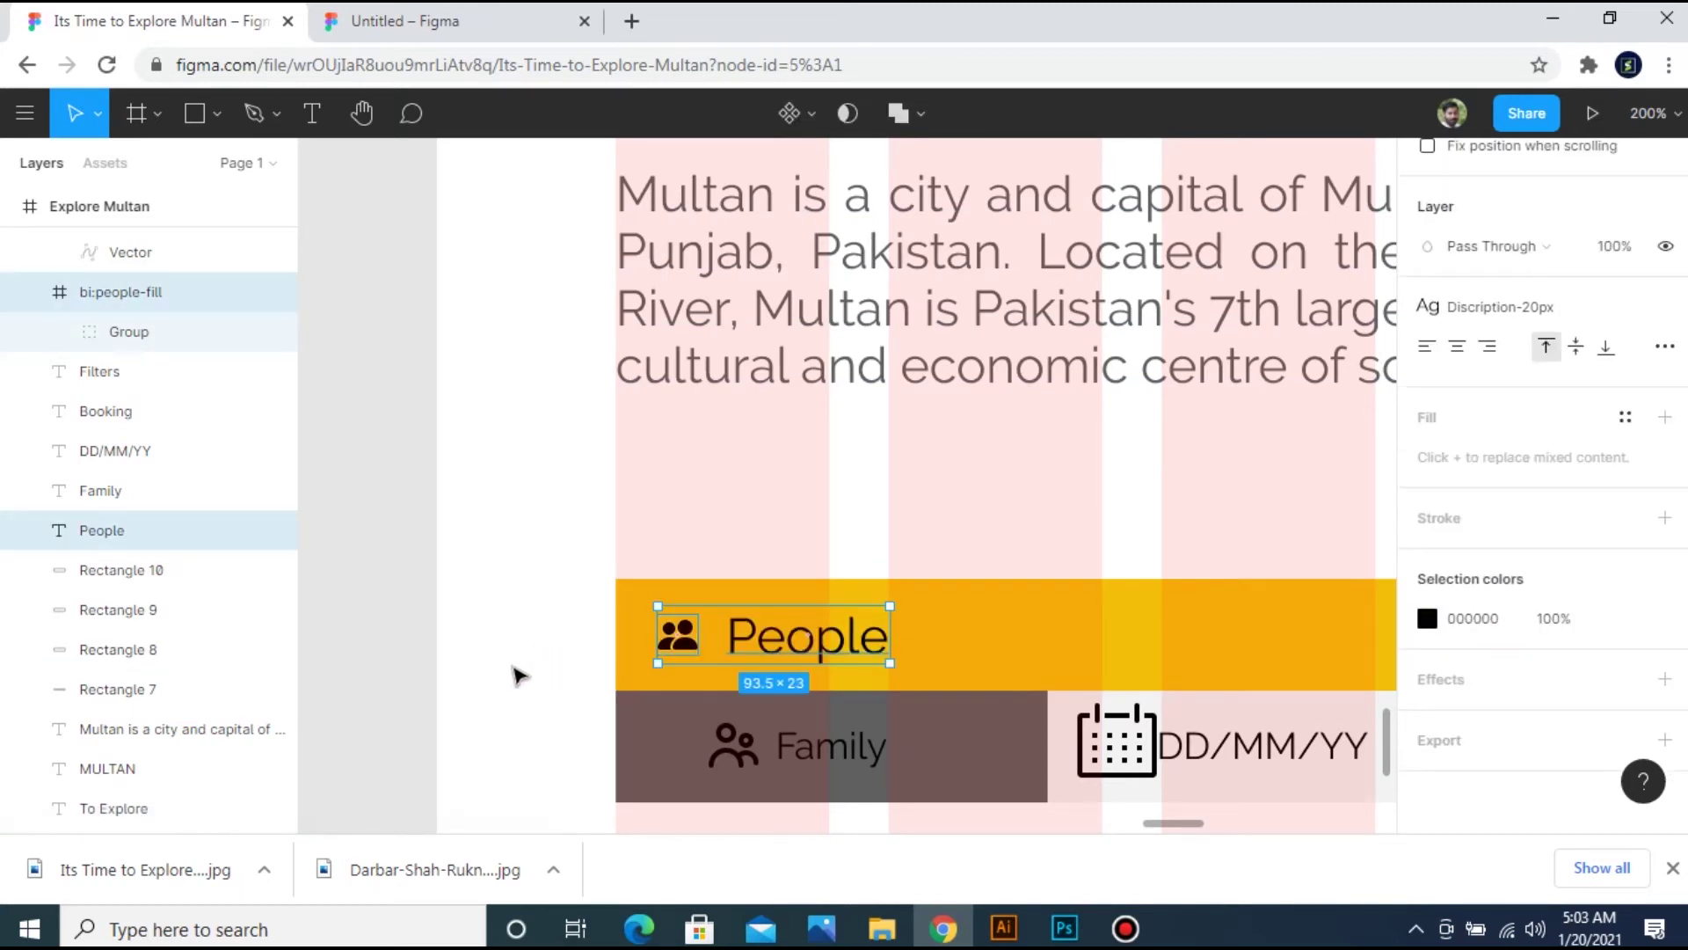
Apply the Half White color style to the group inside the people-fill icon.
{"action": "left_click", "coordinate": [684, 637]}
{"action": "double_click", "coordinate": [684, 638]}
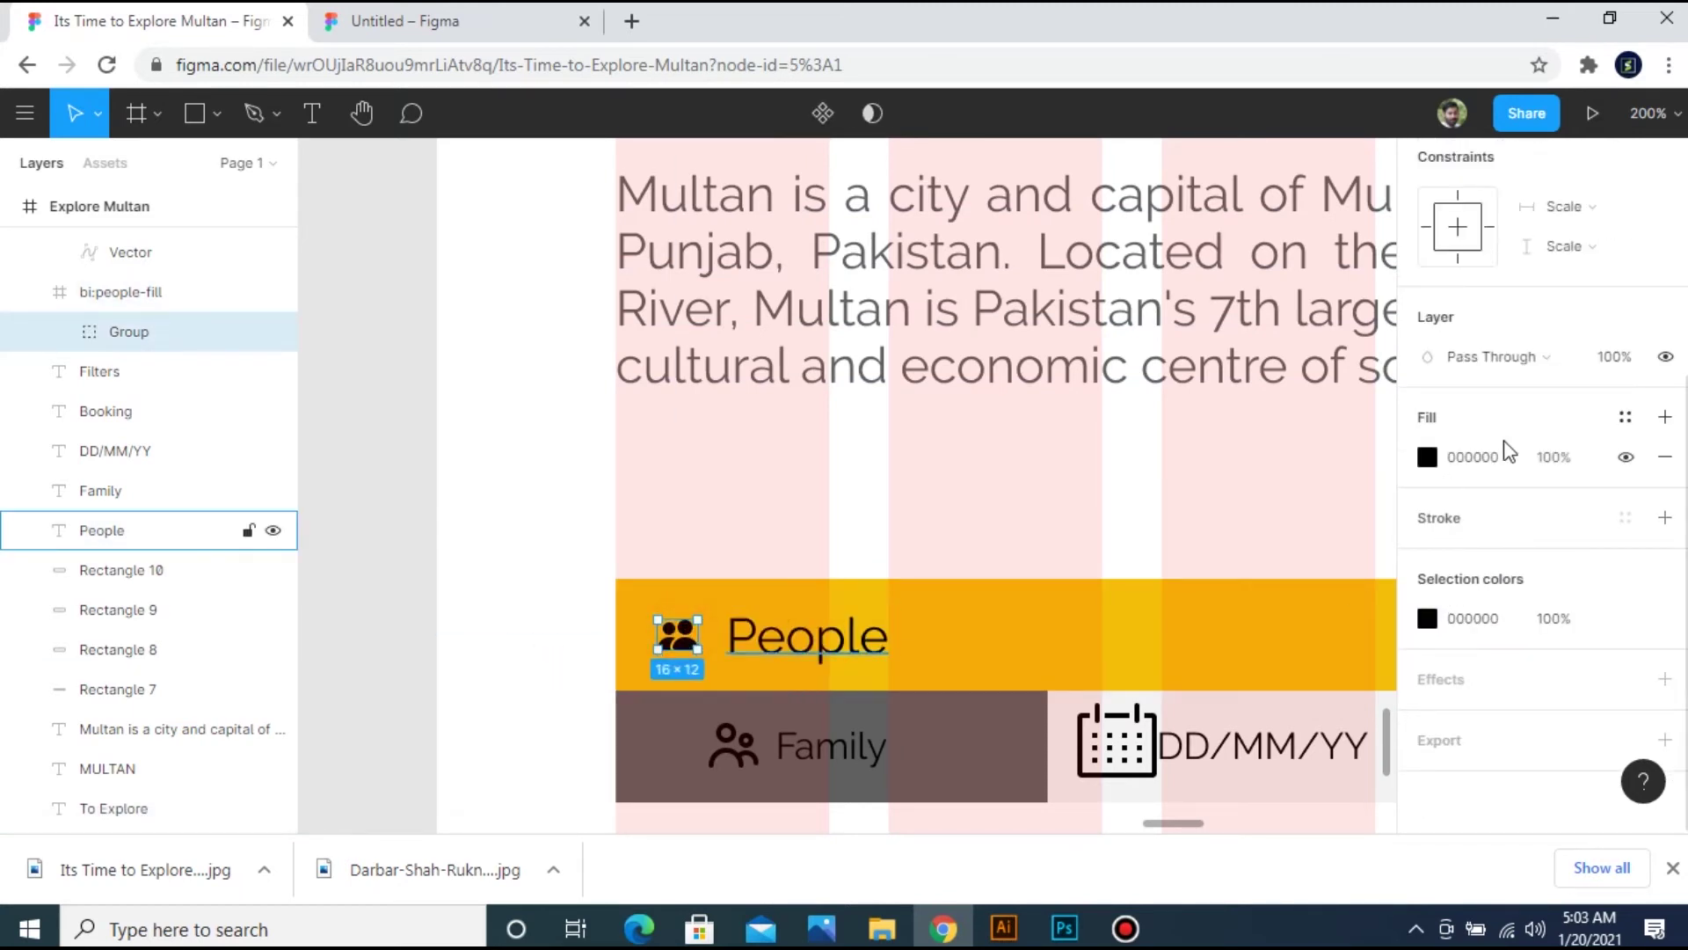
{"action": "left_click", "coordinate": [1621, 420]}
{"action": "left_click", "coordinate": [1483, 572]}
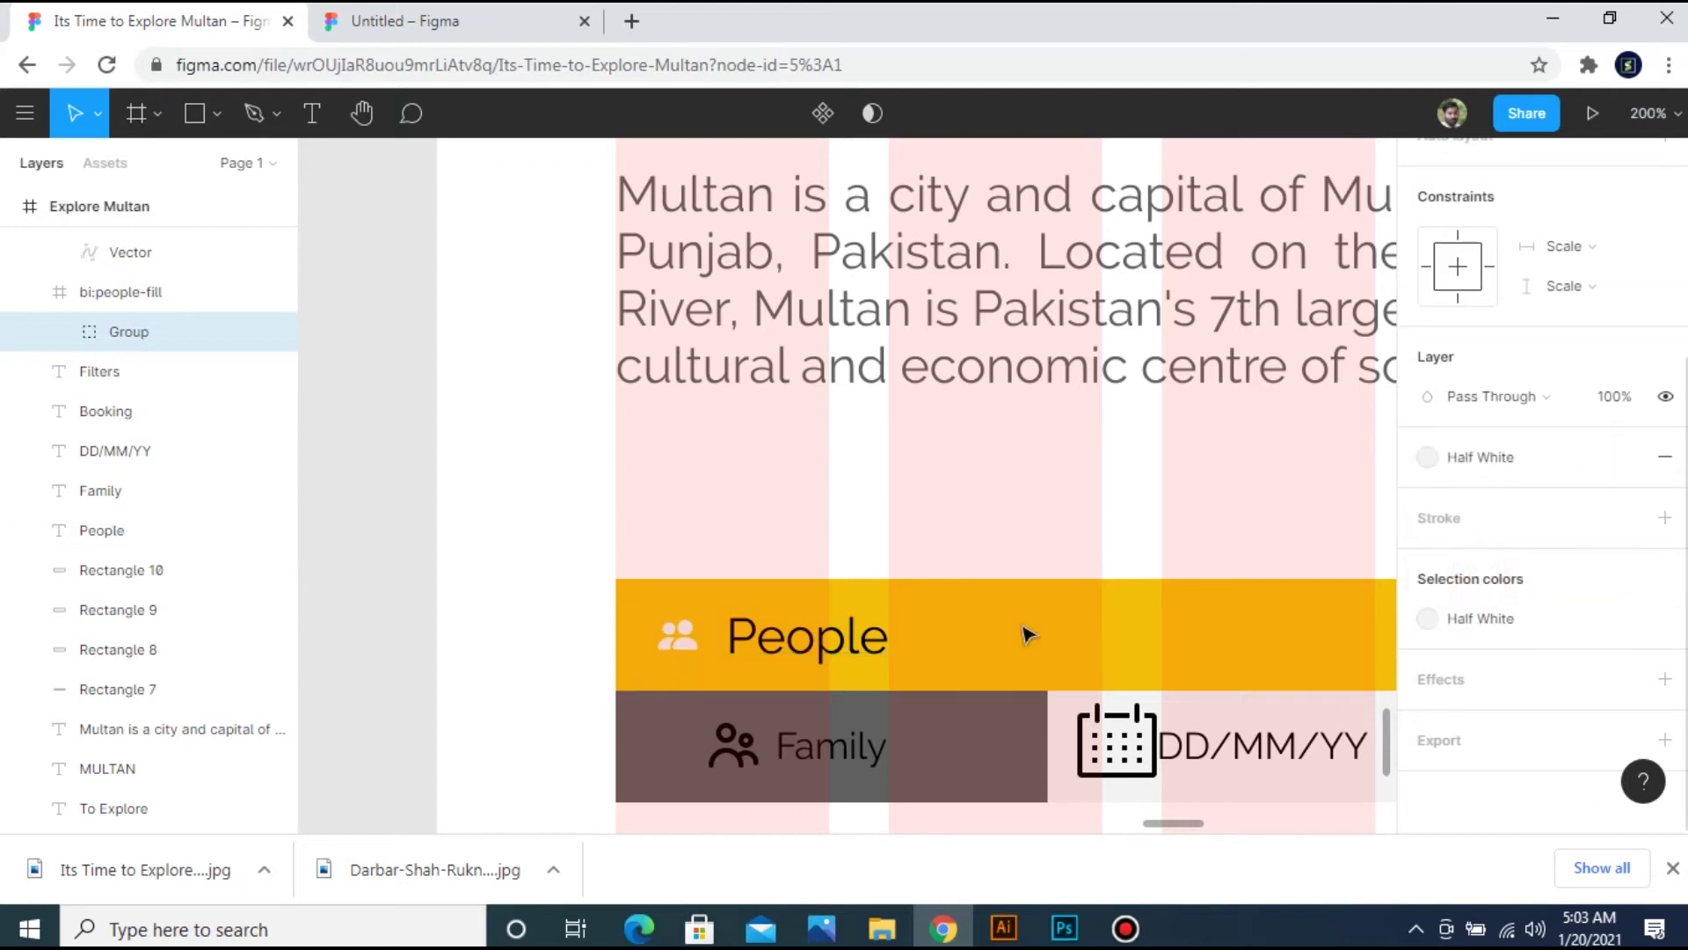
Detach the color style from the people-fill icon's vector and set its fill to FFFDFD.
{"action": "left_click", "coordinate": [827, 626]}
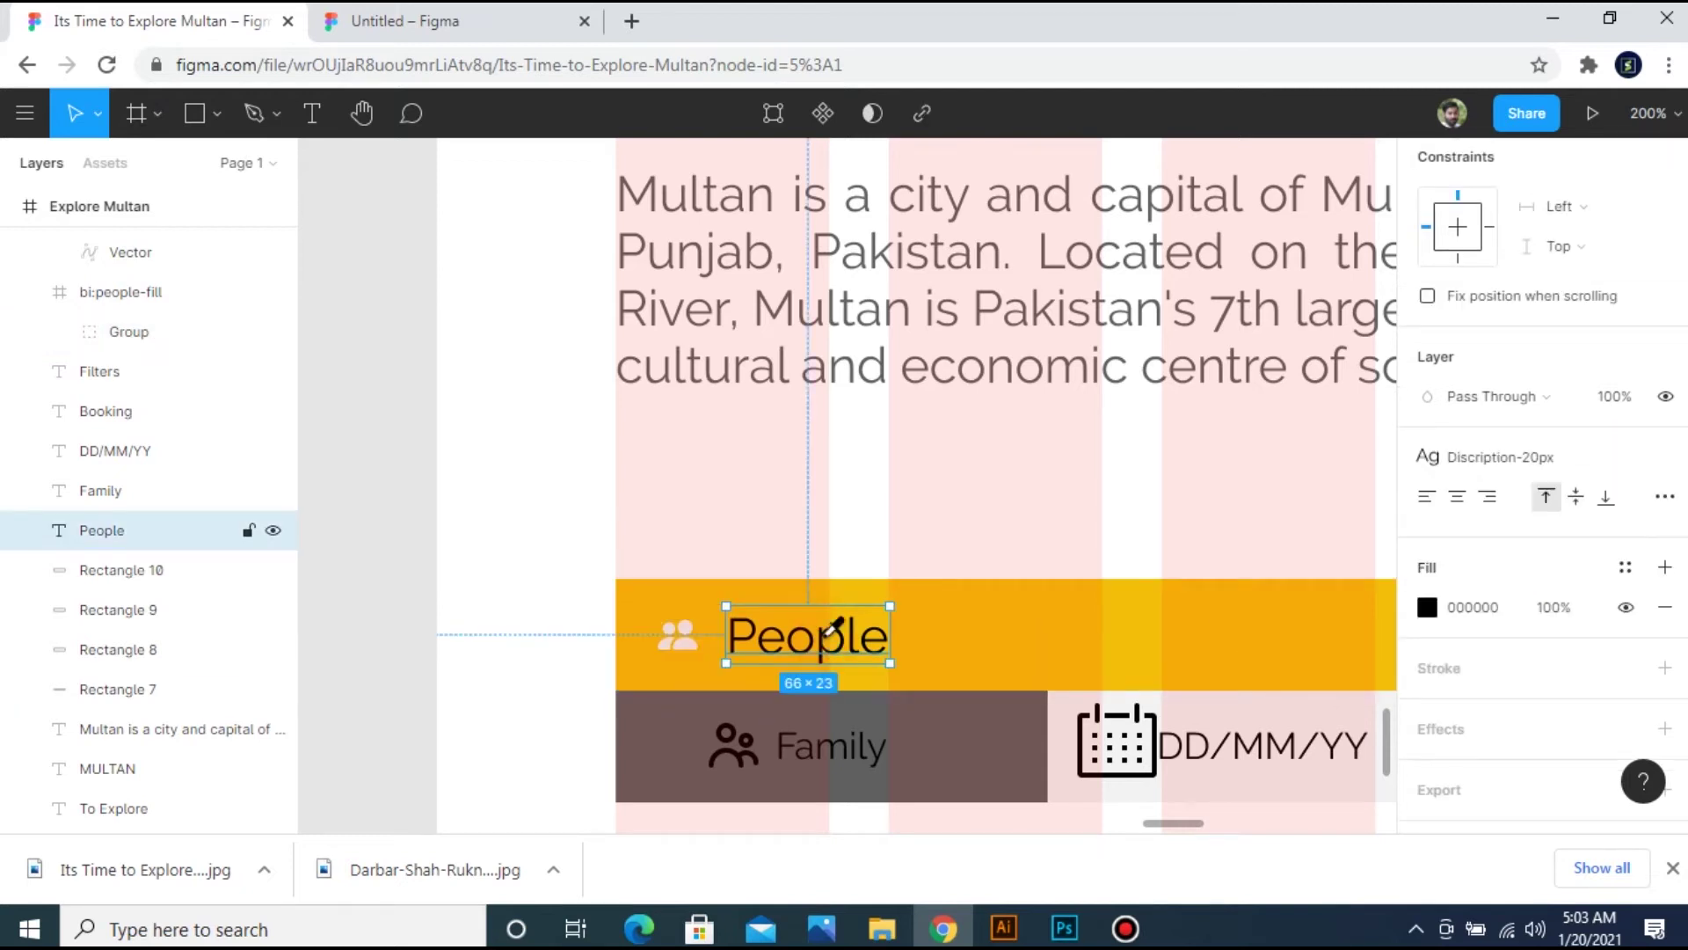
{"action": "double_click", "coordinate": [655, 635]}
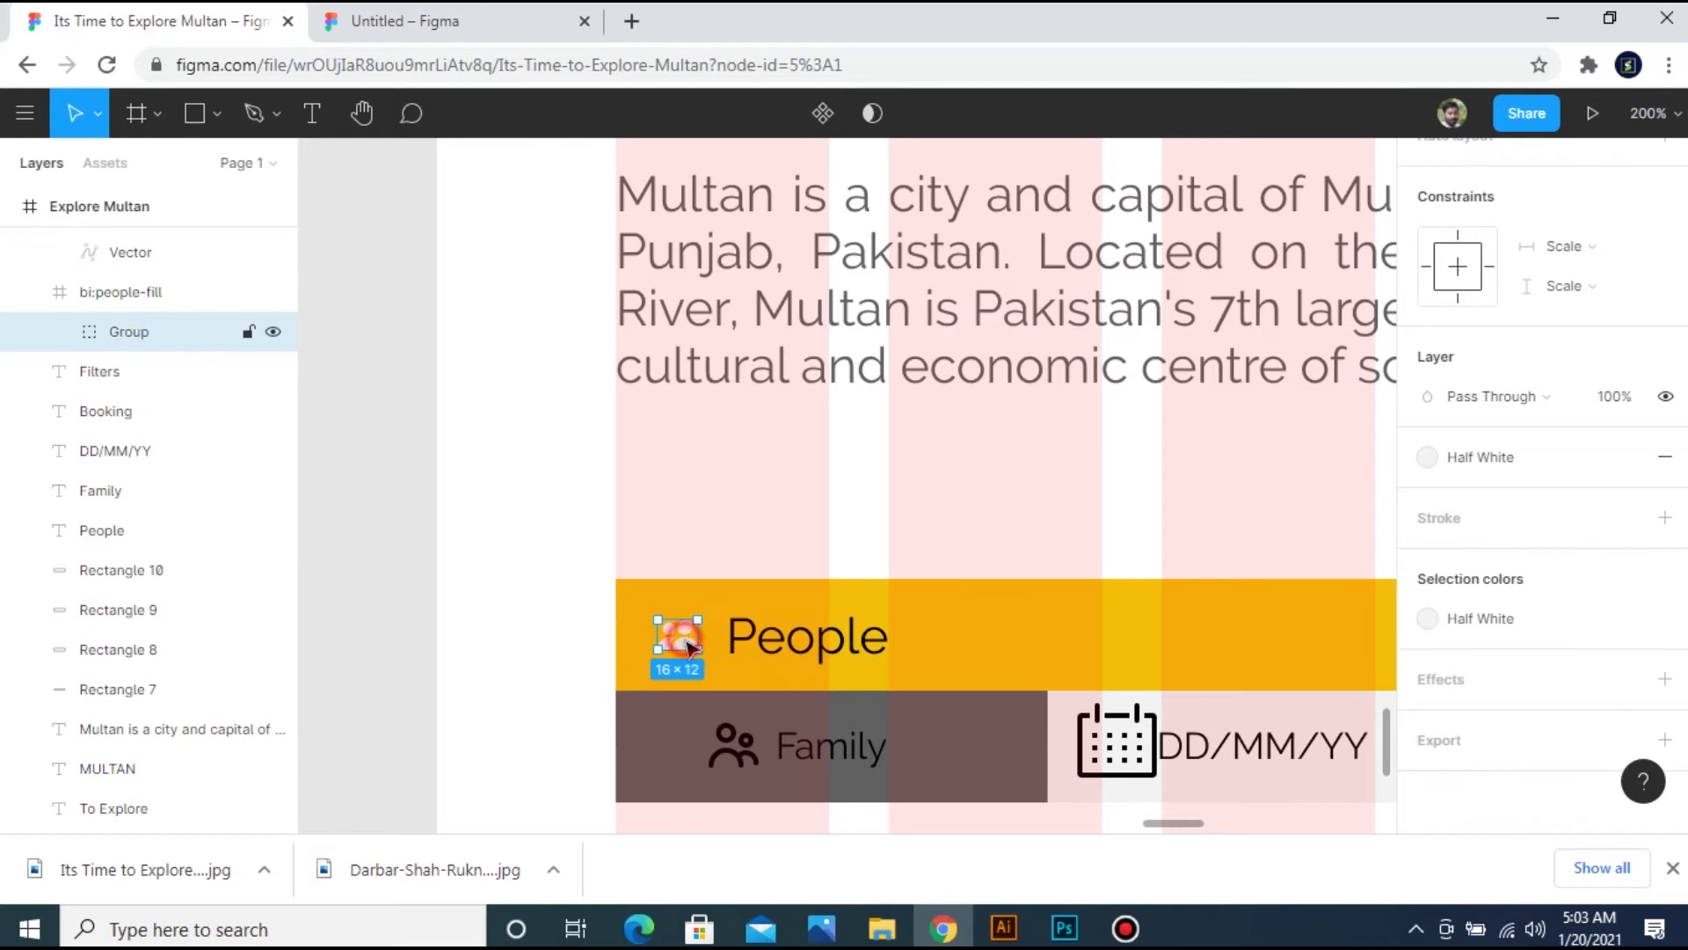
{"action": "double_click", "coordinate": [689, 648]}
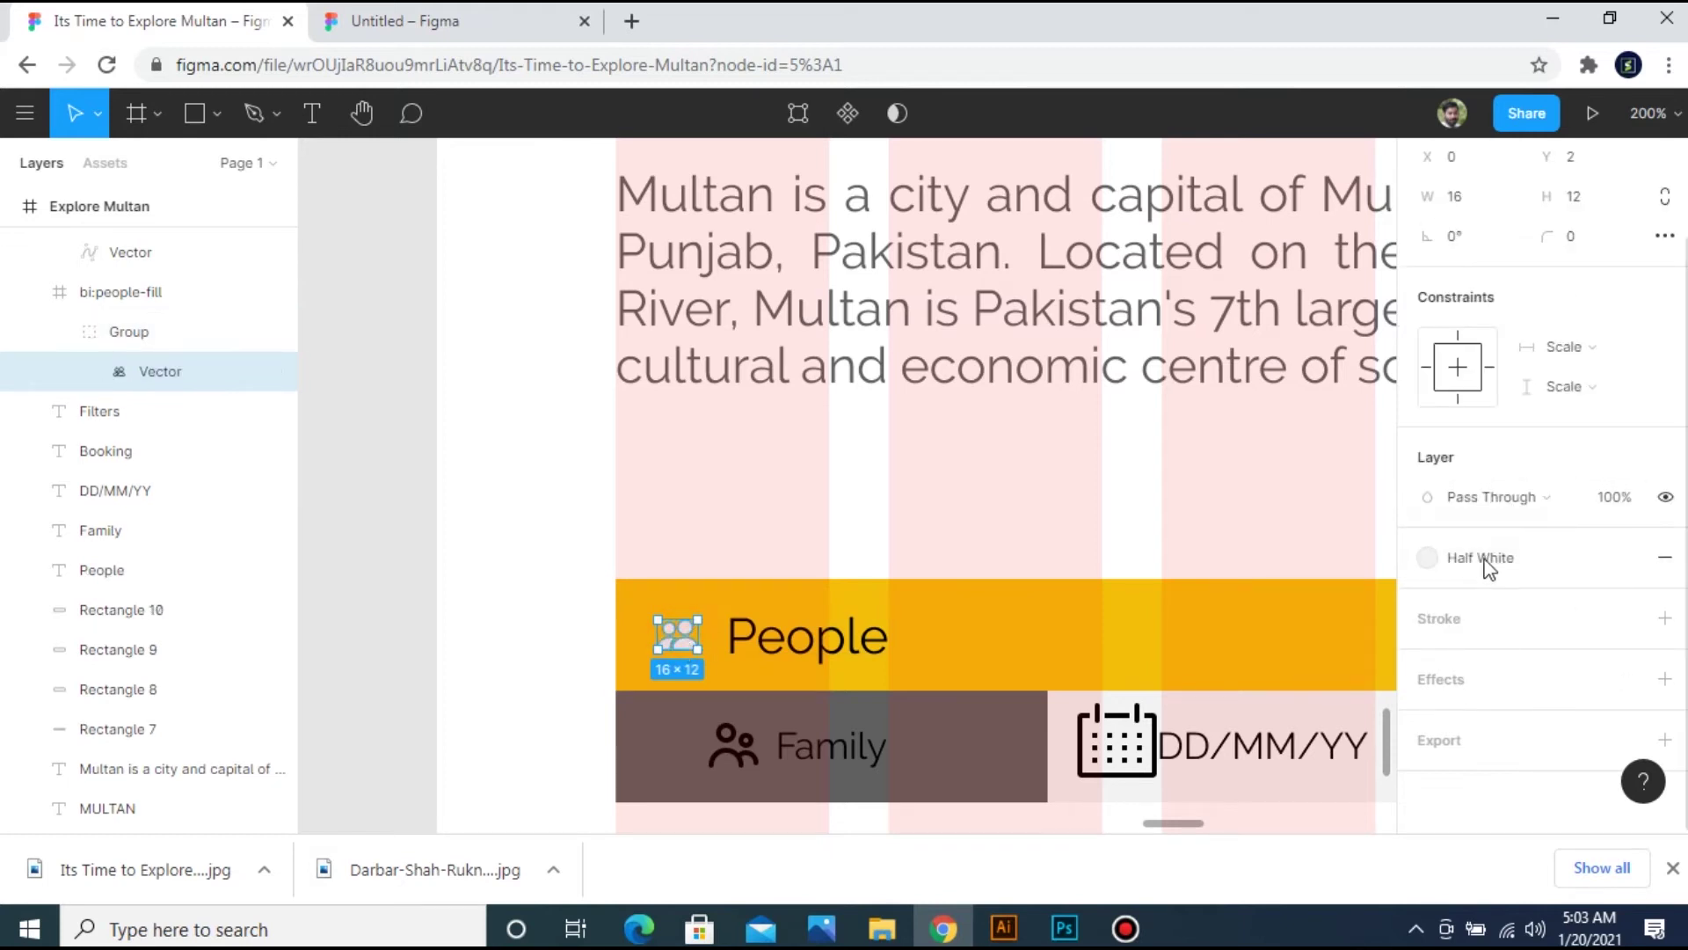
{"action": "left_click", "coordinate": [1620, 557]}
{"action": "left_click", "coordinate": [1426, 598]}
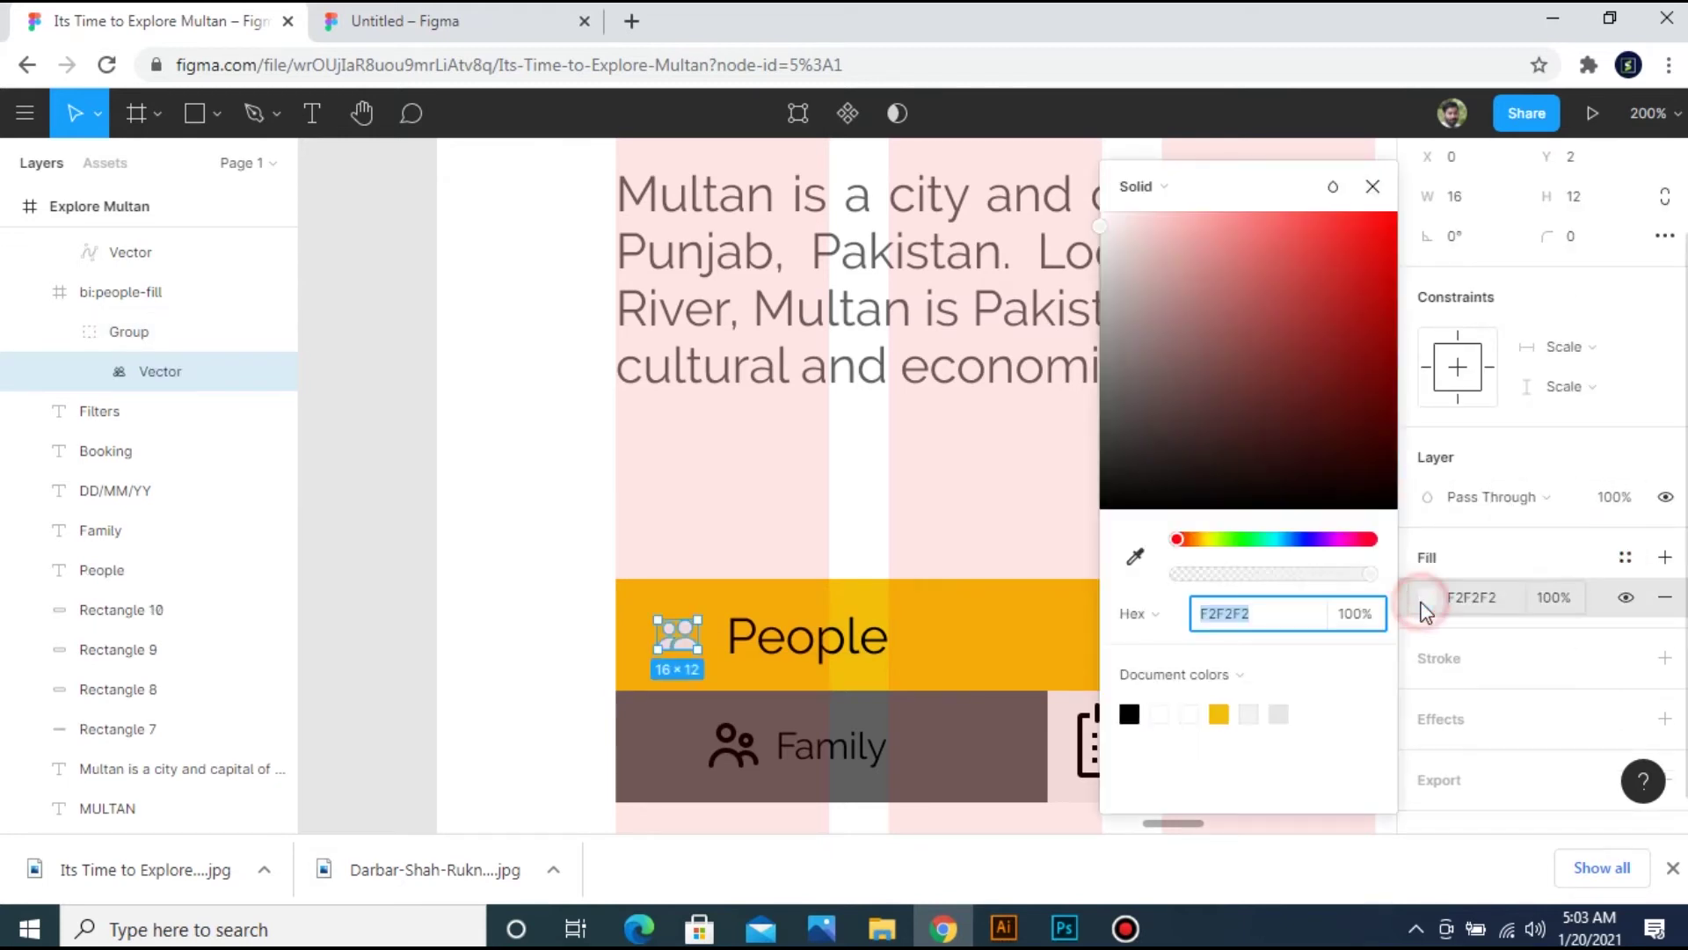
{"action": "left_click_drag", "start_coordinate": [1099, 222], "coordinate": [1105, 175]}
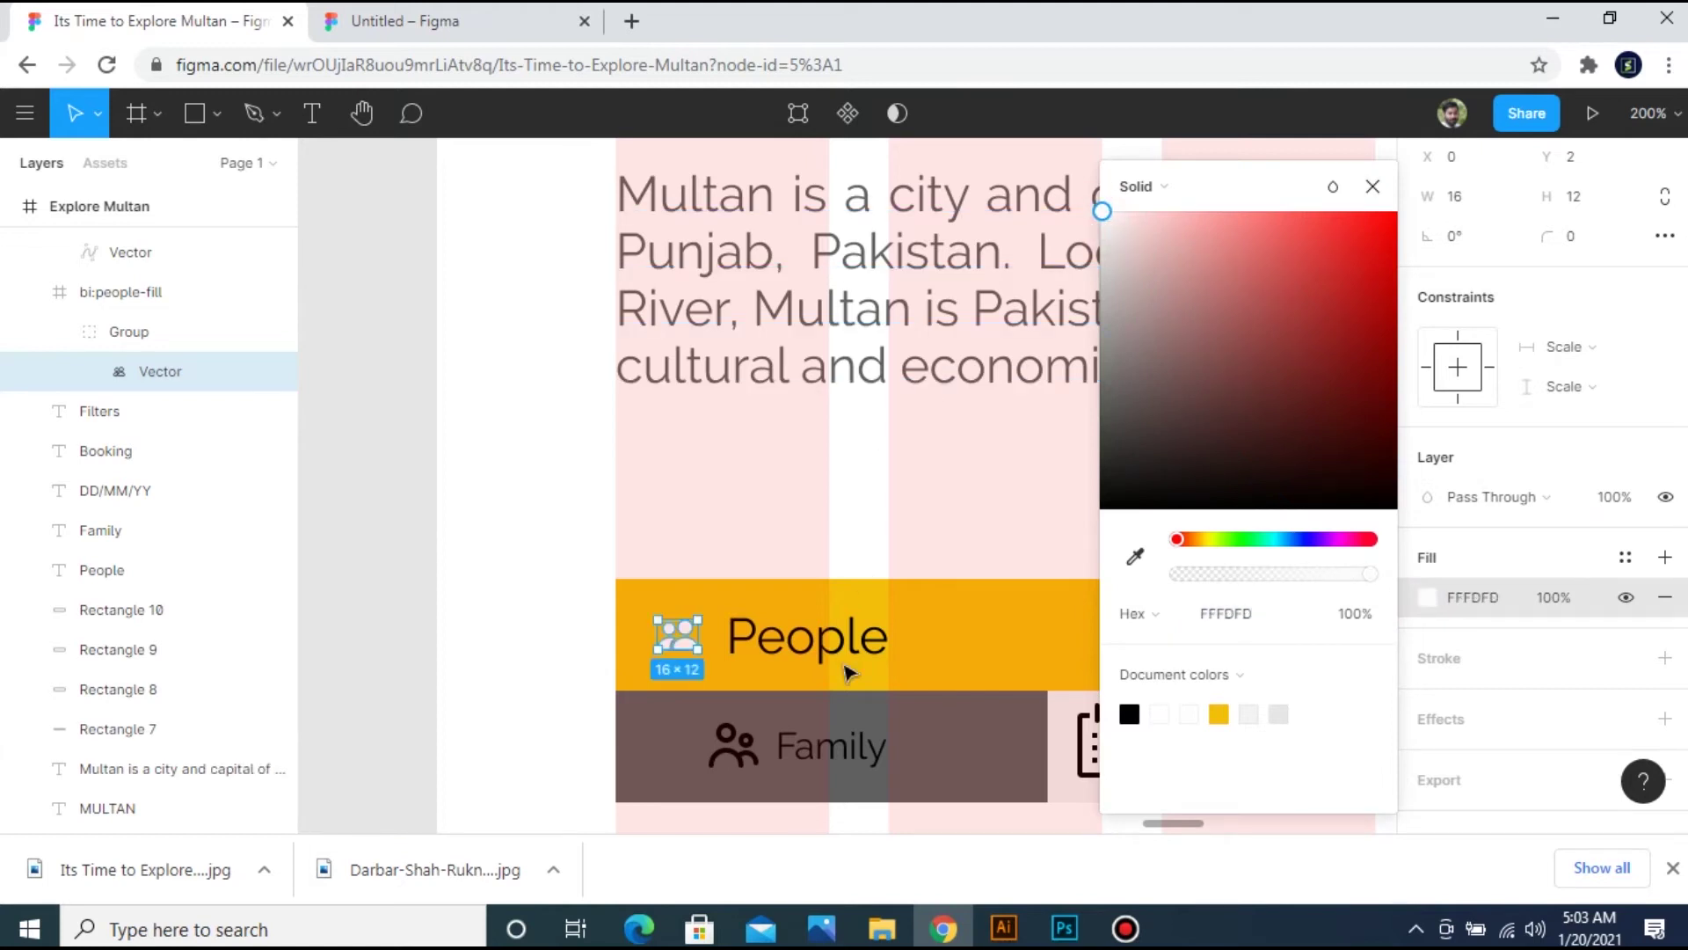
Fill the People label with the FFFDFD color sampled from the icon beside it.
{"action": "left_click", "coordinate": [818, 639]}
{"action": "key", "text": "i"}
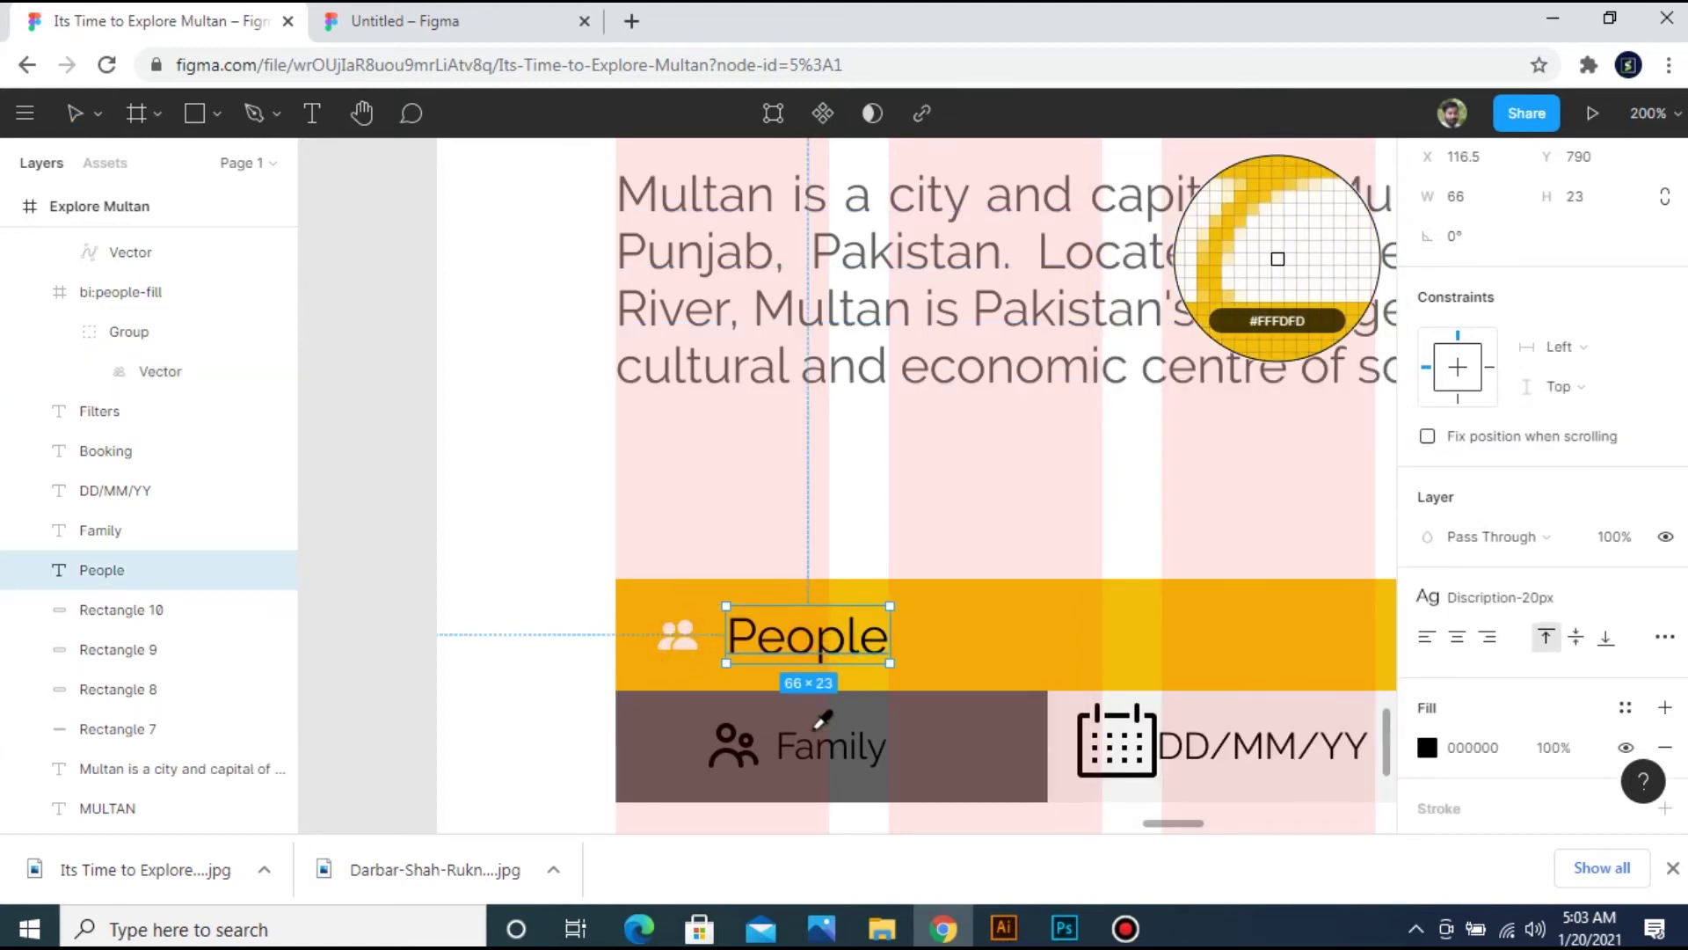
{"action": "left_click", "coordinate": [682, 638]}
Recolor the people-outline icon's vector and the Family label with the color sampled from the people-fill icon.
{"action": "left_click", "coordinate": [878, 762]}
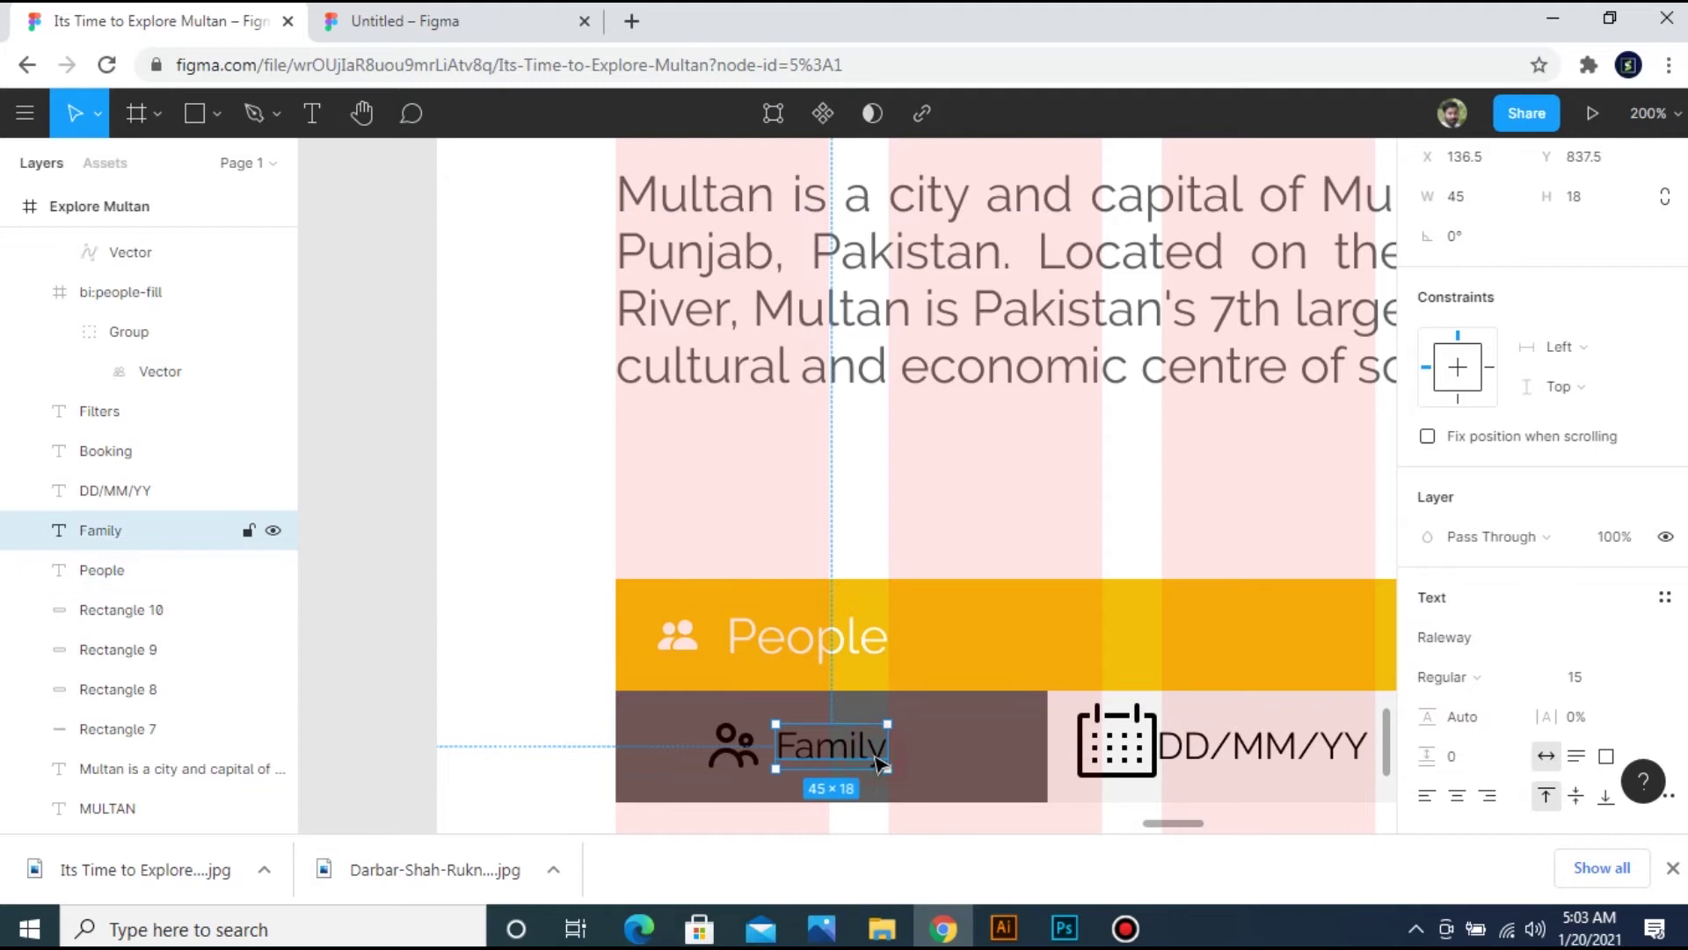
{"action": "left_click", "coordinate": [726, 755], "text": "shift"}
{"action": "left_click", "coordinate": [831, 747], "text": "shift"}
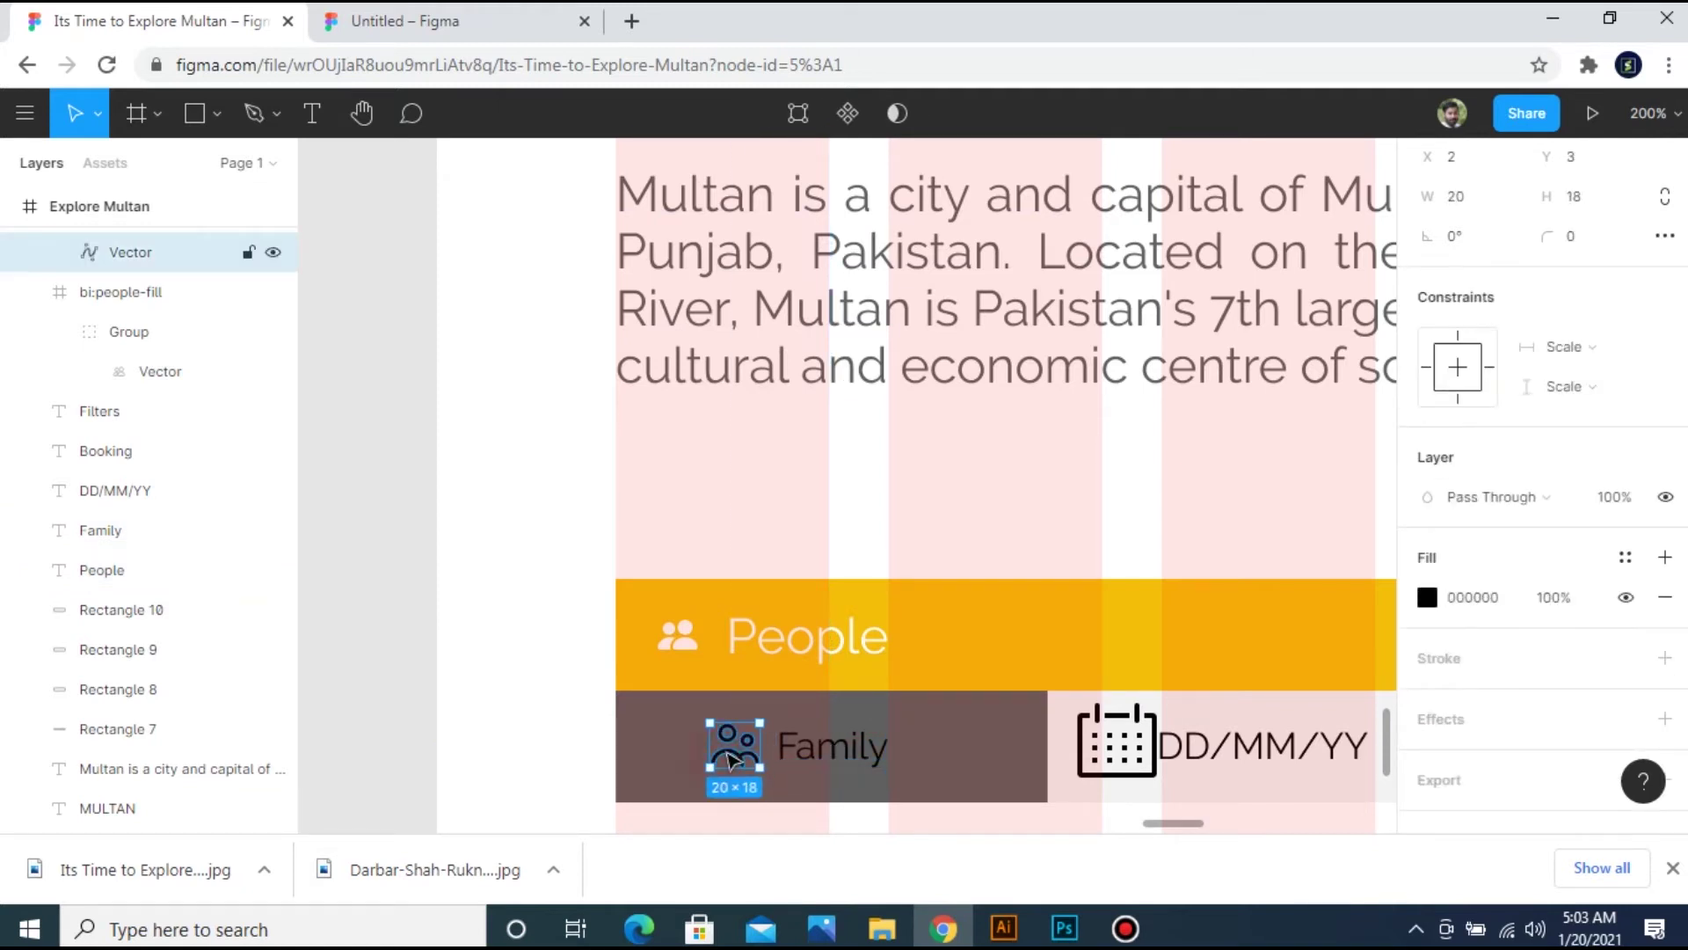
{"action": "key", "text": "i"}
{"action": "left_click", "coordinate": [677, 635]}
{"action": "left_click", "coordinate": [847, 754]}
{"action": "key", "text": "i"}
{"action": "left_click", "coordinate": [678, 635]}
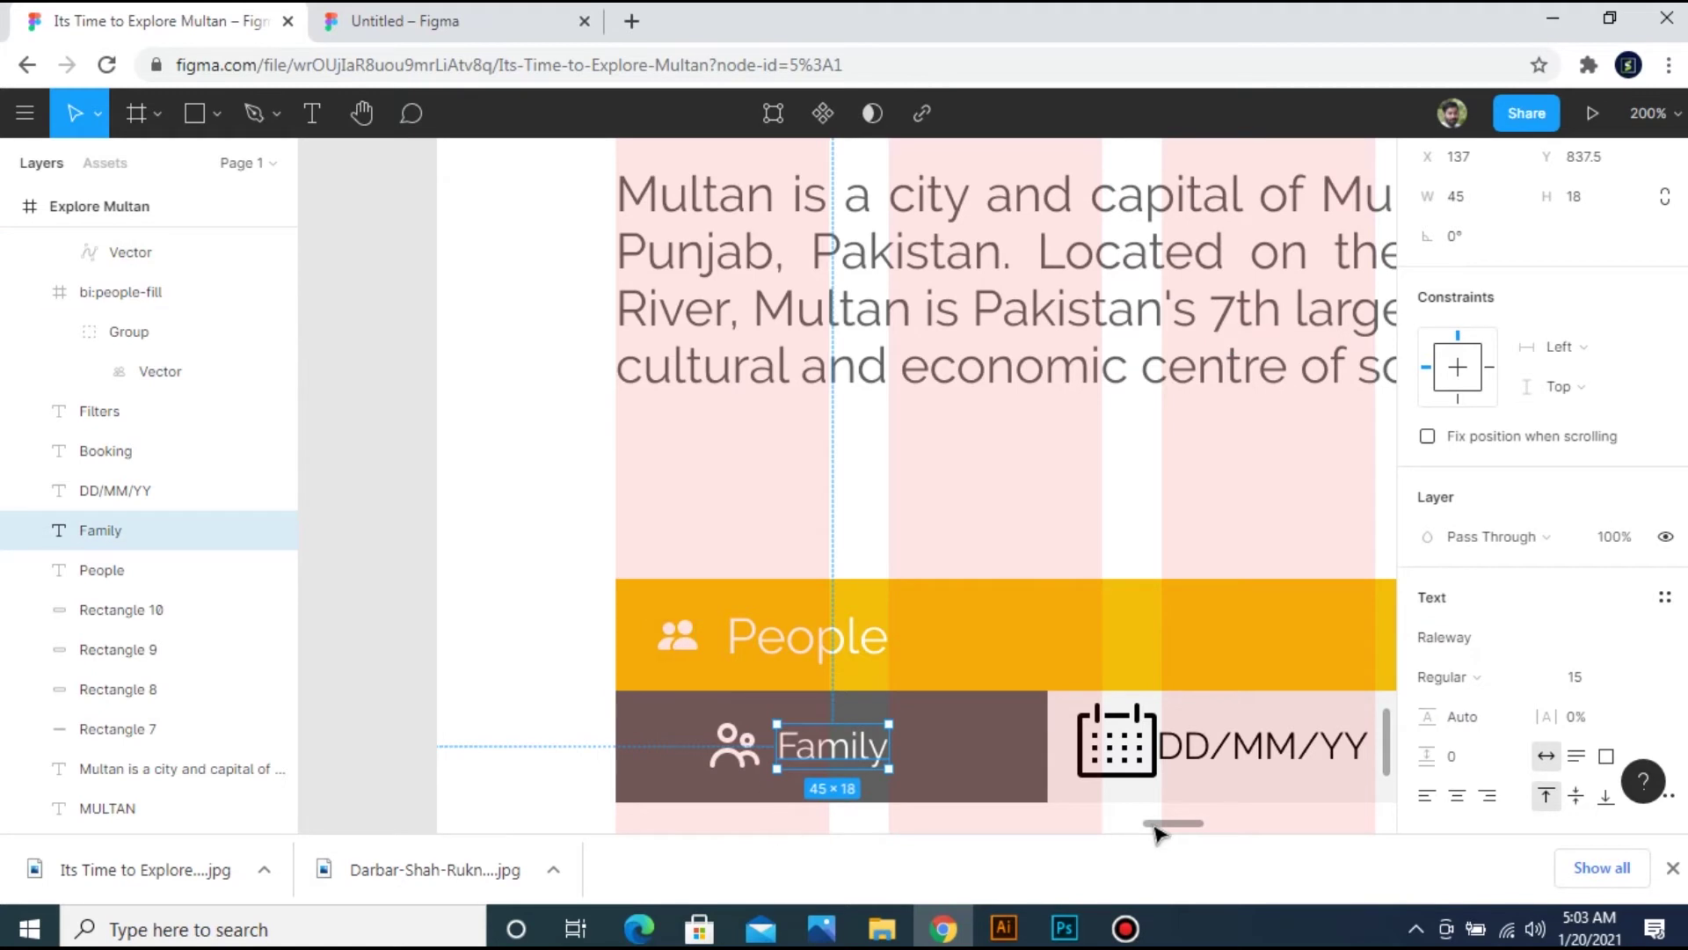
Align the filter-square icon and the Filters label on their vertical centers.
{"action": "left_click_drag", "start_coordinate": [1159, 834], "coordinate": [1199, 825]}
{"action": "left_click", "coordinate": [1157, 659]}
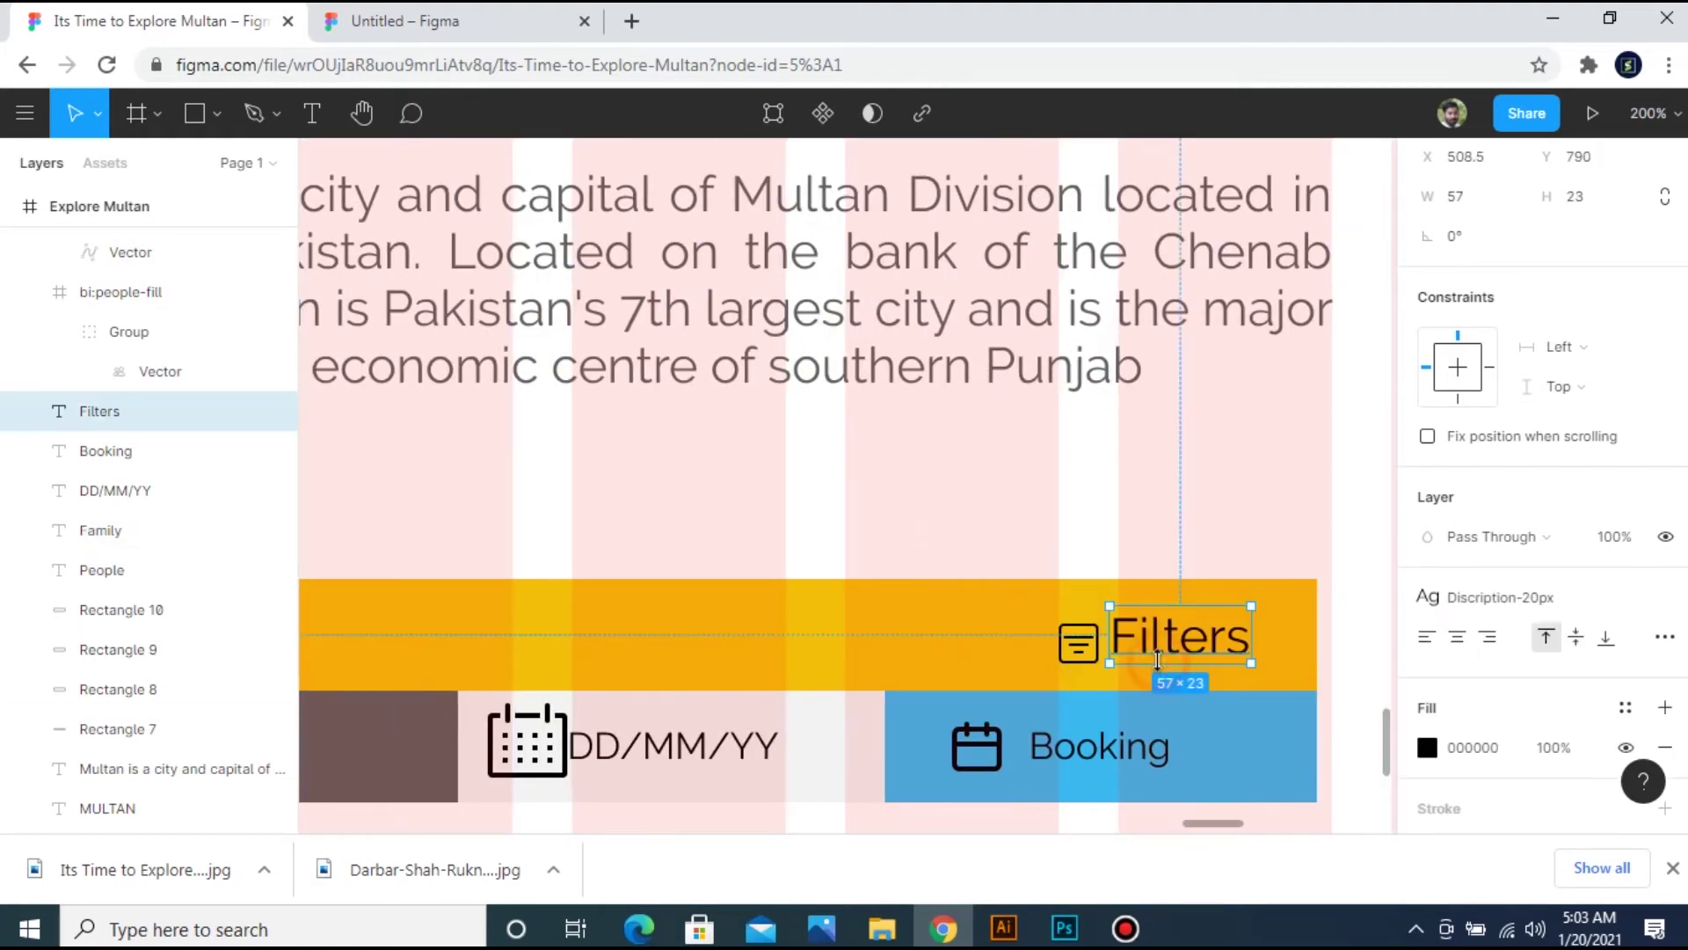
{"action": "left_click", "coordinate": [1081, 661], "text": "shift"}
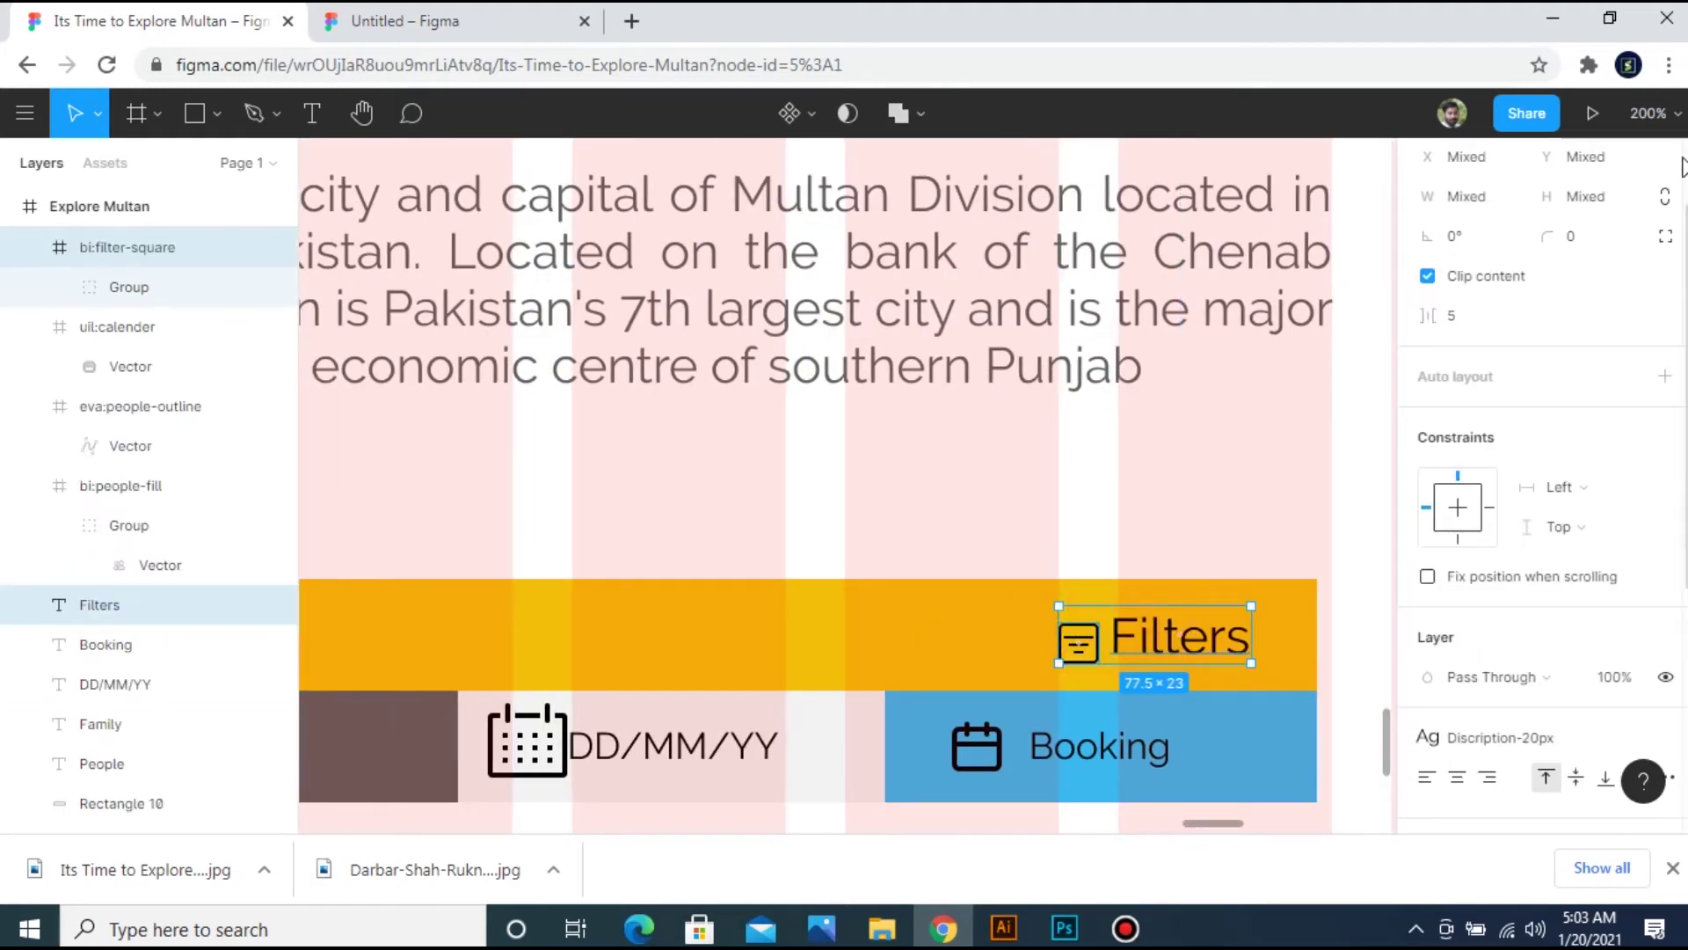
{"action": "scroll", "coordinate": [1580, 215], "scroll_direction": "up", "scroll_amount": 2}
{"action": "left_click", "coordinate": [1589, 209]}
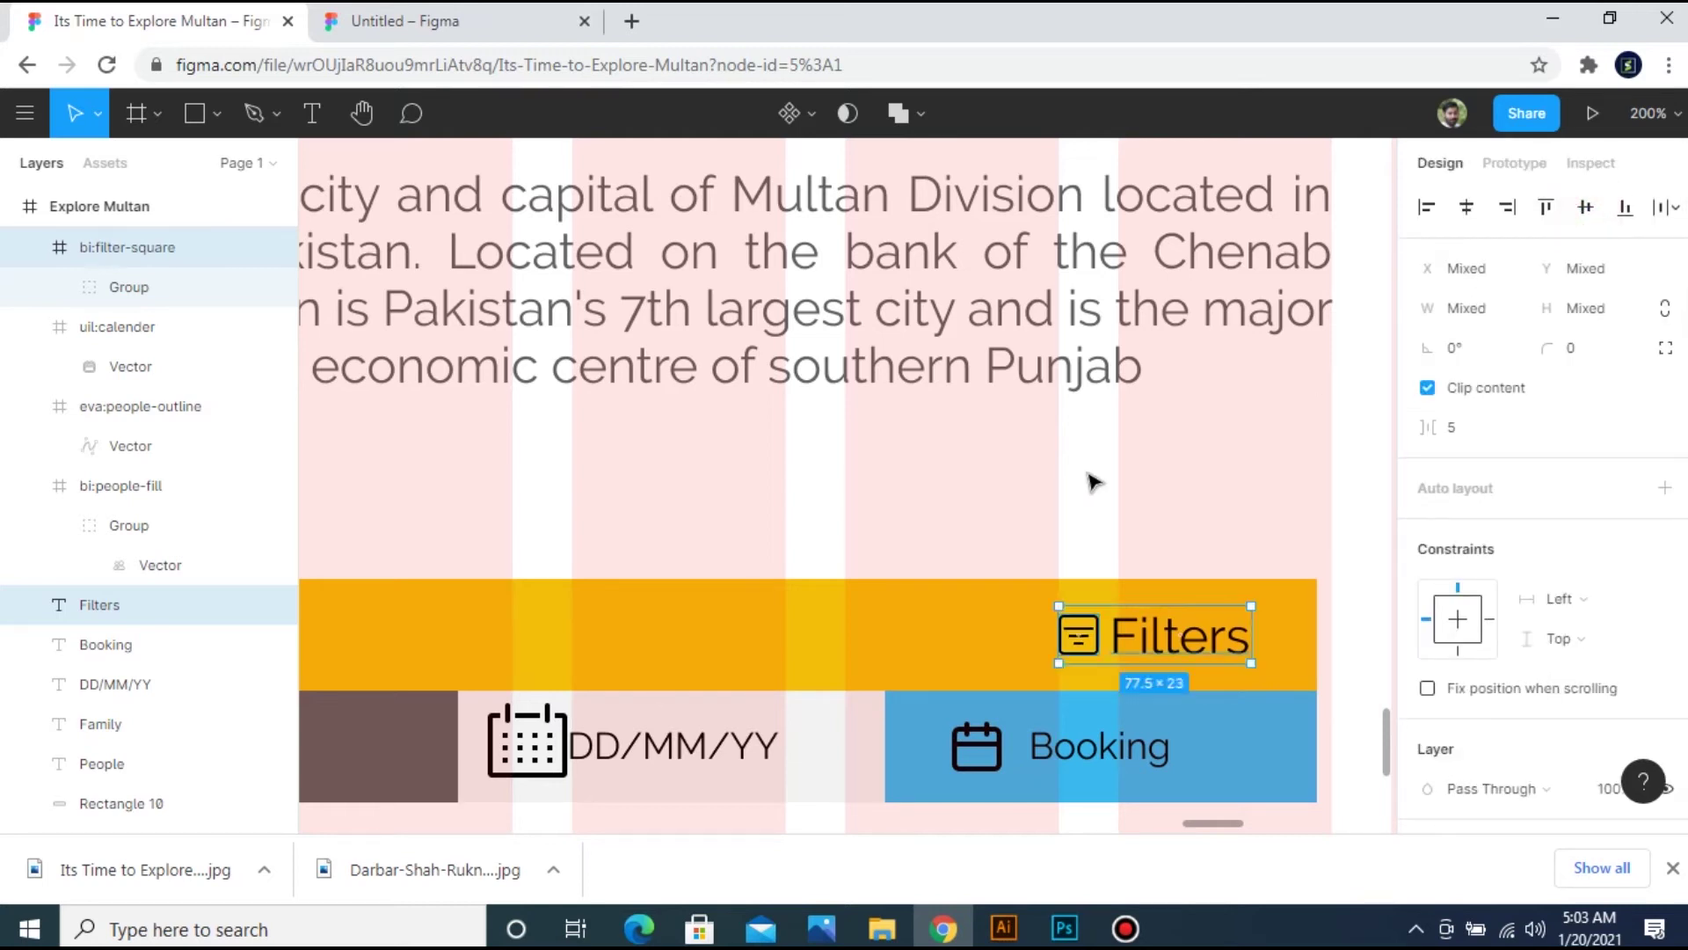
Nudge the filter-square icon slightly to the left and center it and the Filters label vertically on the yellow bar.
{"action": "left_click", "coordinate": [1093, 479]}
{"action": "left_click", "coordinate": [1072, 628]}
{"action": "left_click", "coordinate": [1143, 642], "text": "shift"}
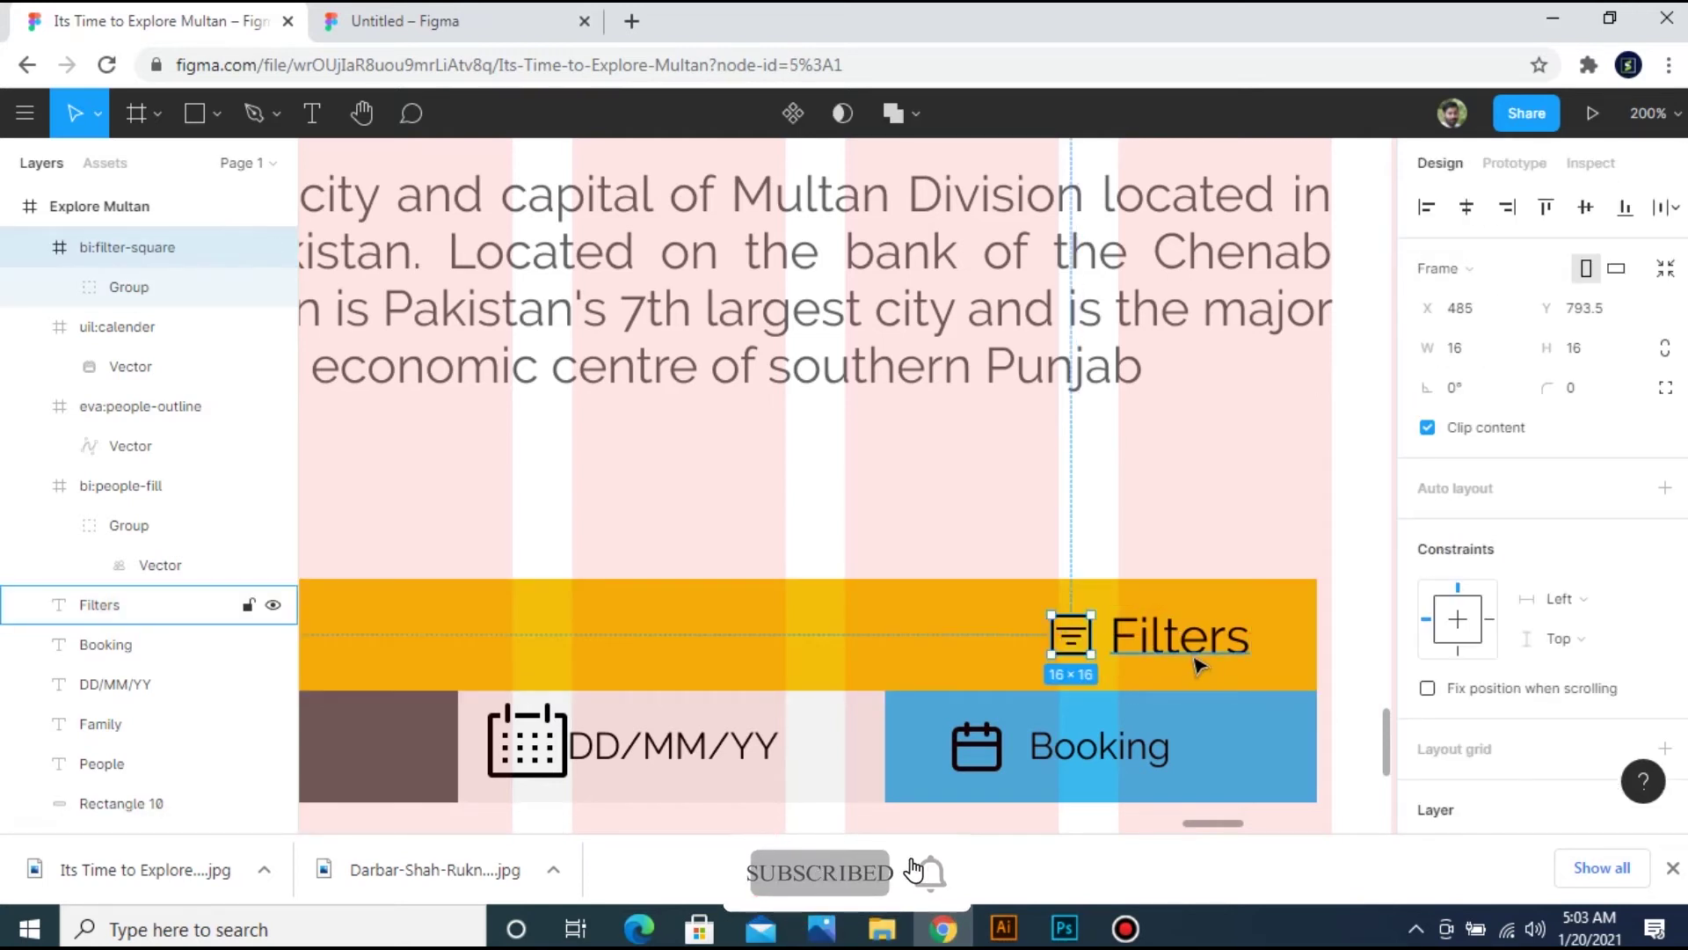
{"action": "left_click", "coordinate": [1006, 631], "text": "shift"}
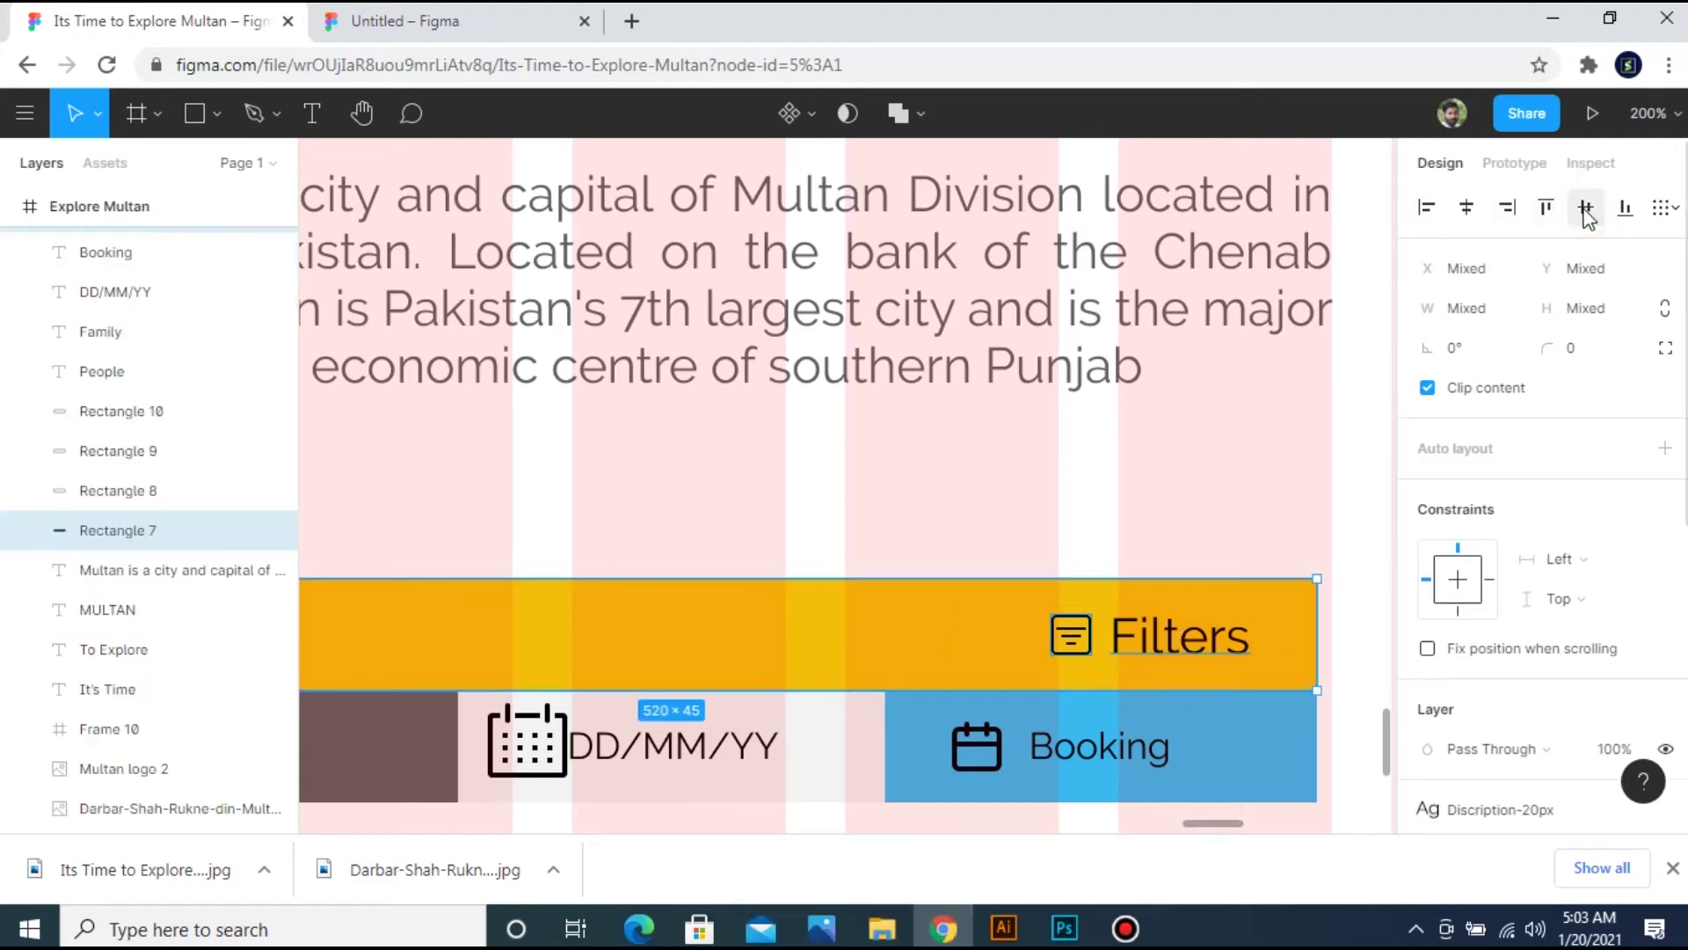
{"action": "left_click", "coordinate": [1087, 552]}
Try to recolor the filter-square icon frame with a color sampled from the people-fill icon.
{"action": "left_click", "coordinate": [1071, 633]}
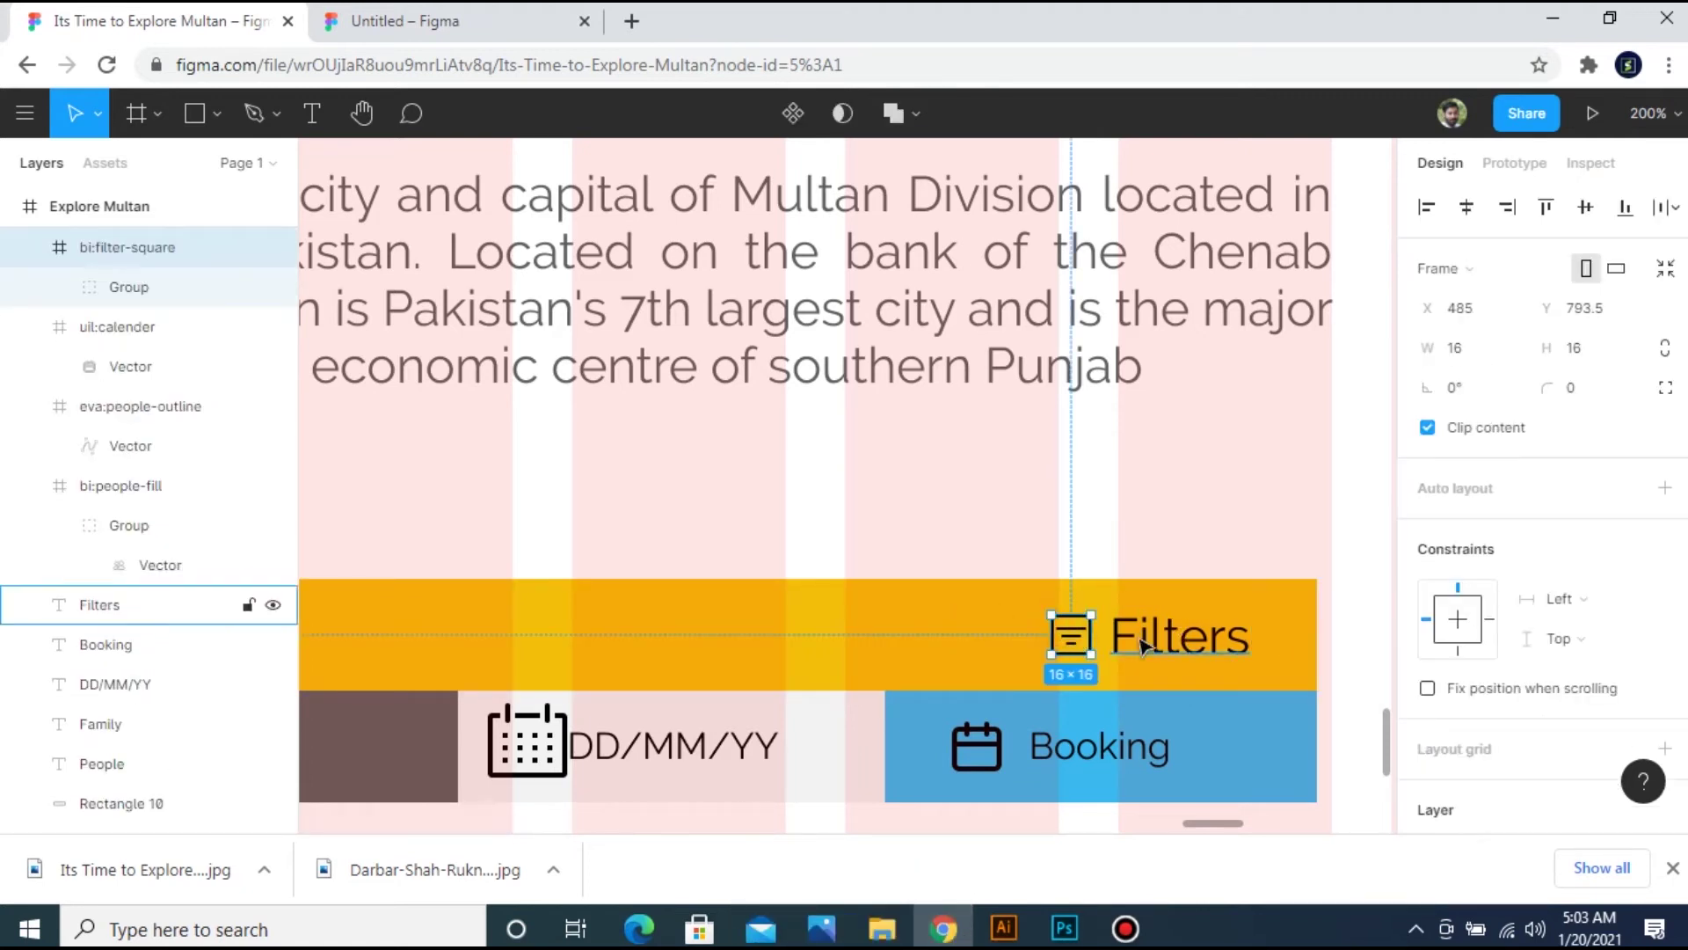
{"action": "key", "text": "i"}
{"action": "key", "text": "shift+0"}
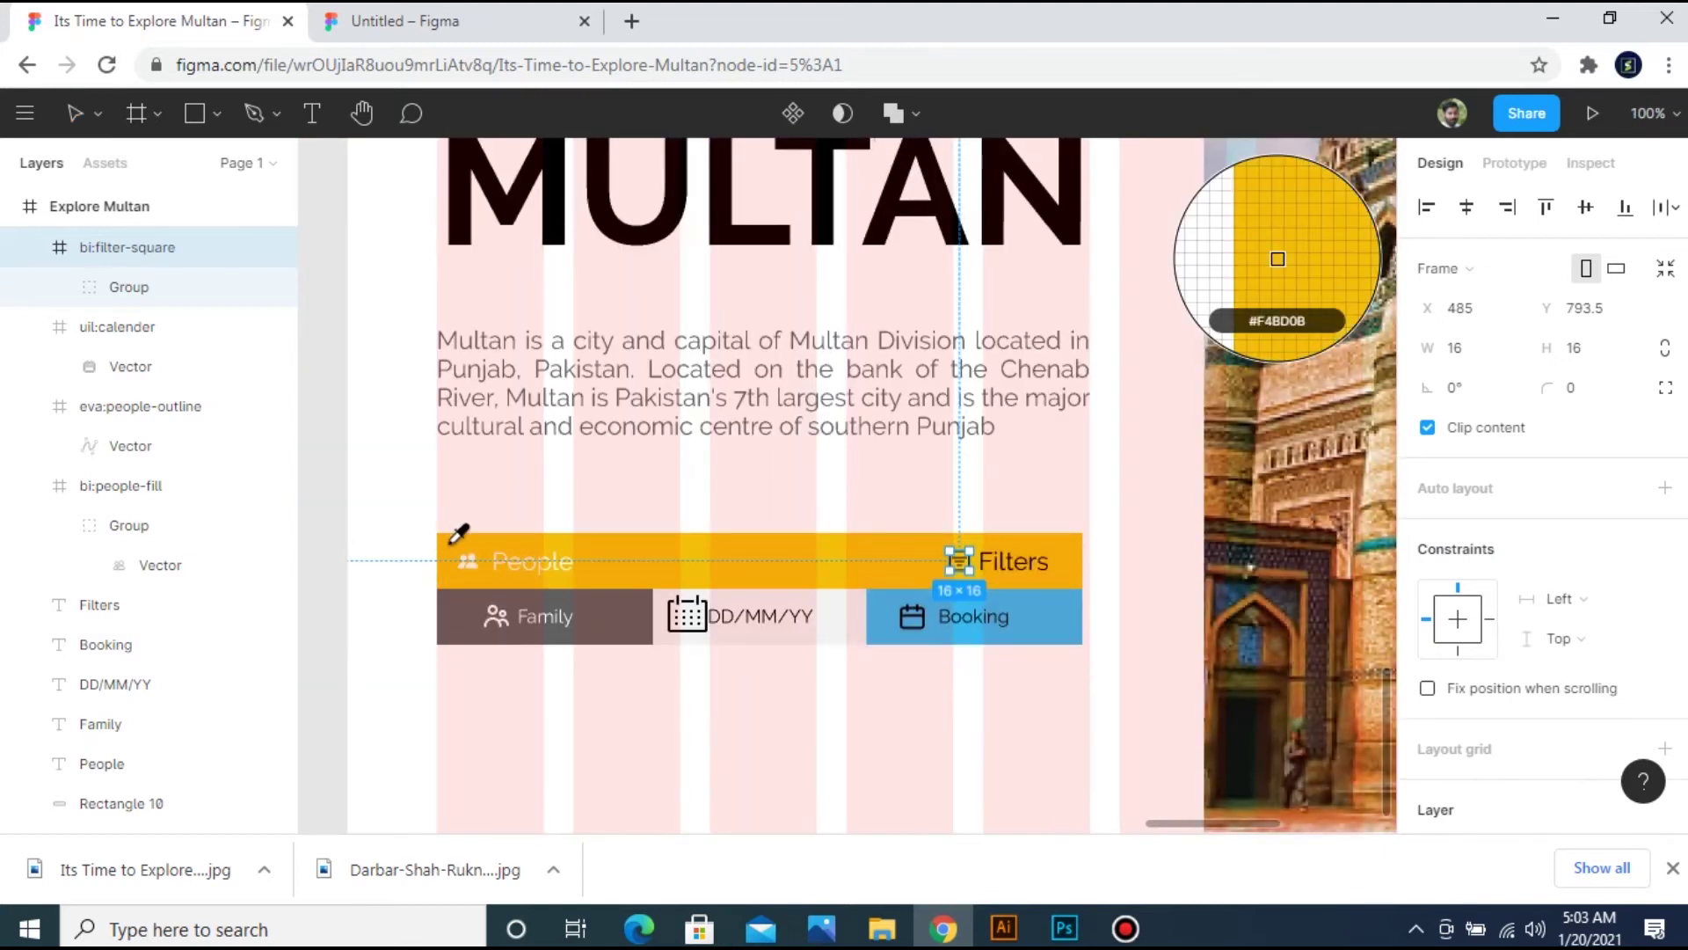
{"action": "left_click", "coordinate": [472, 554]}
{"action": "scroll", "coordinate": [830, 497], "scroll_direction": "up", "scroll_amount": 5}
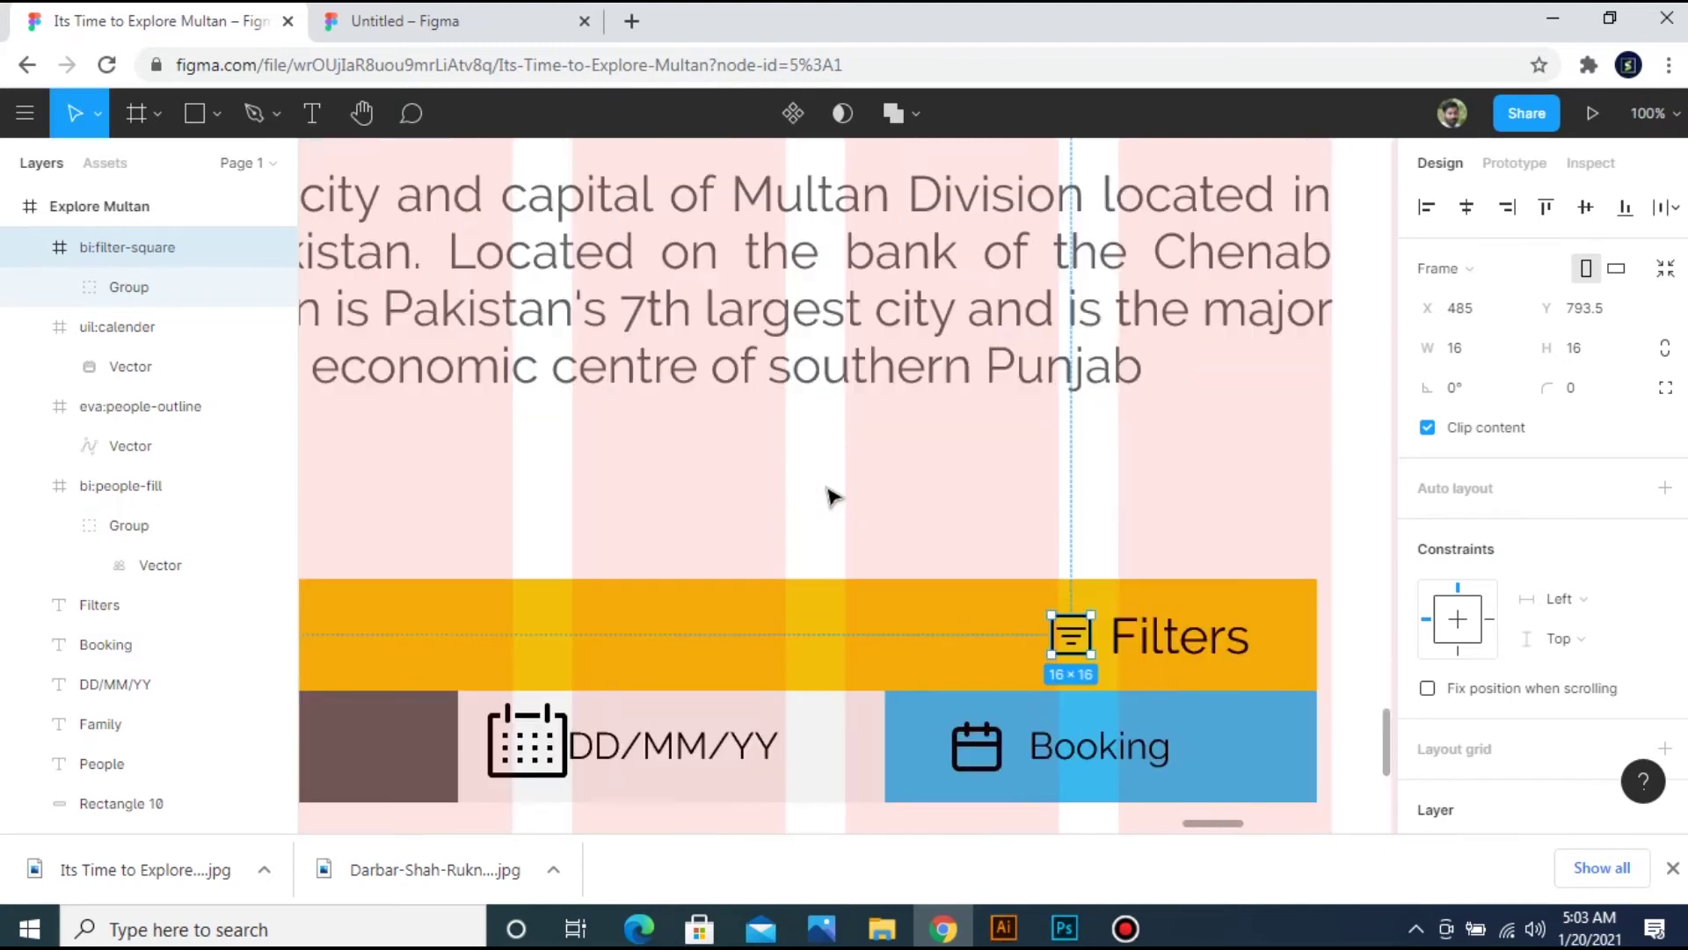
Fill the inner lines vector of the filter-square icon with FCEDC0 sampled from the People label.
{"action": "double_click", "coordinate": [1078, 639]}
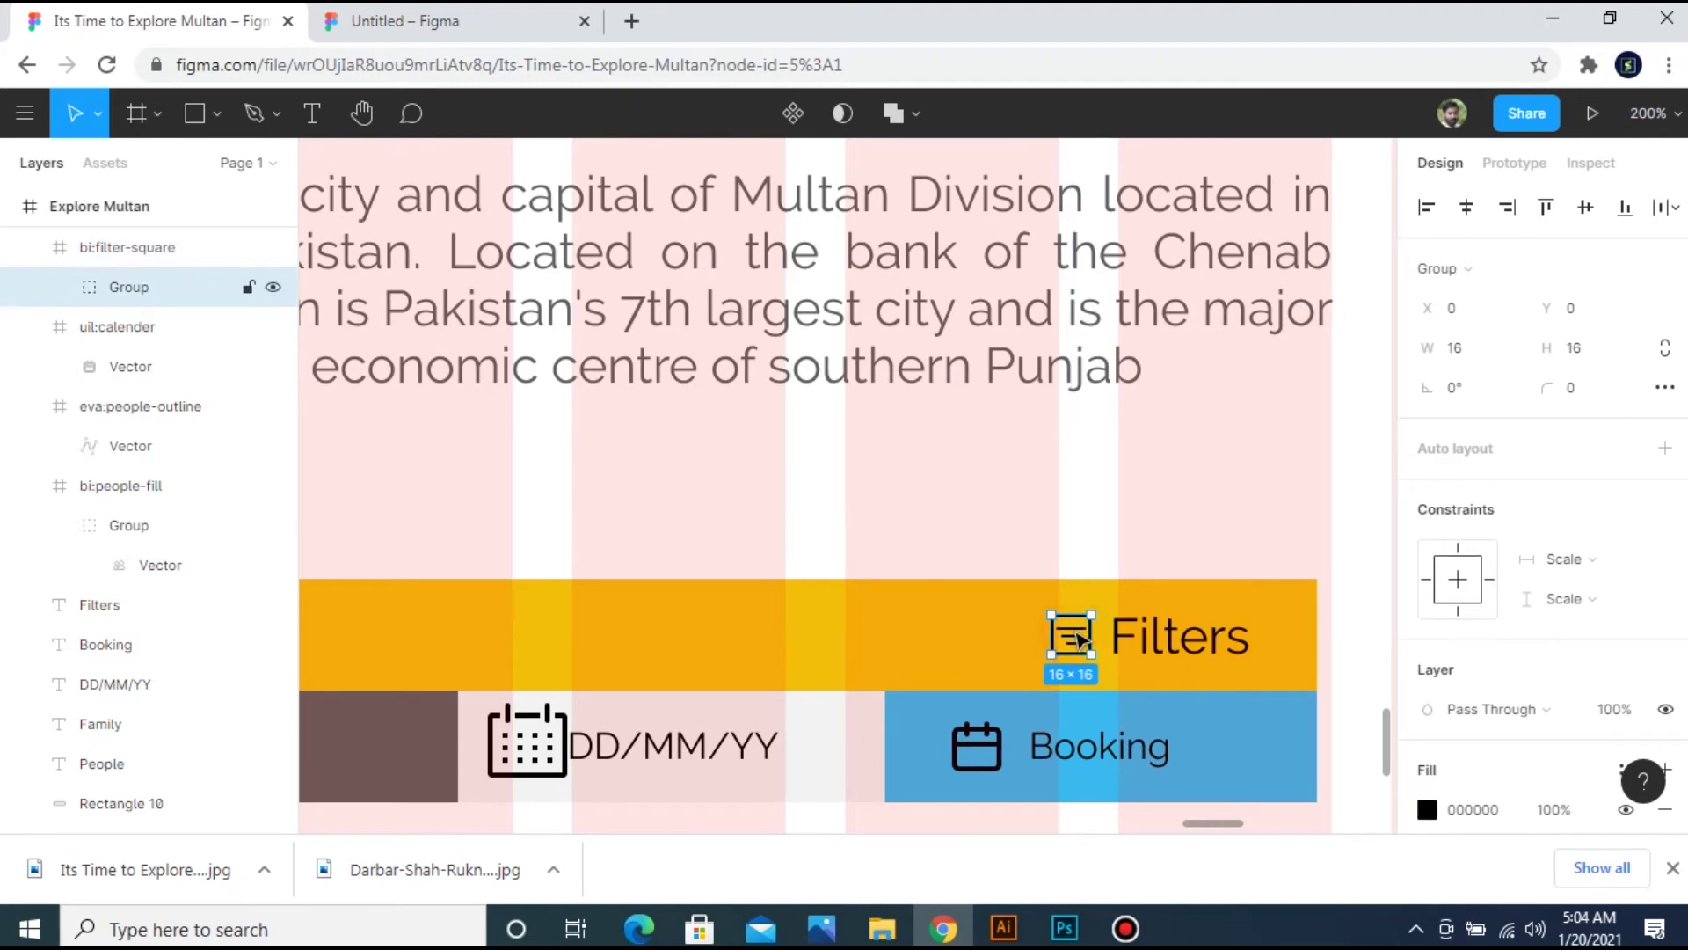
{"action": "double_click", "coordinate": [1079, 639]}
{"action": "key", "text": "i"}
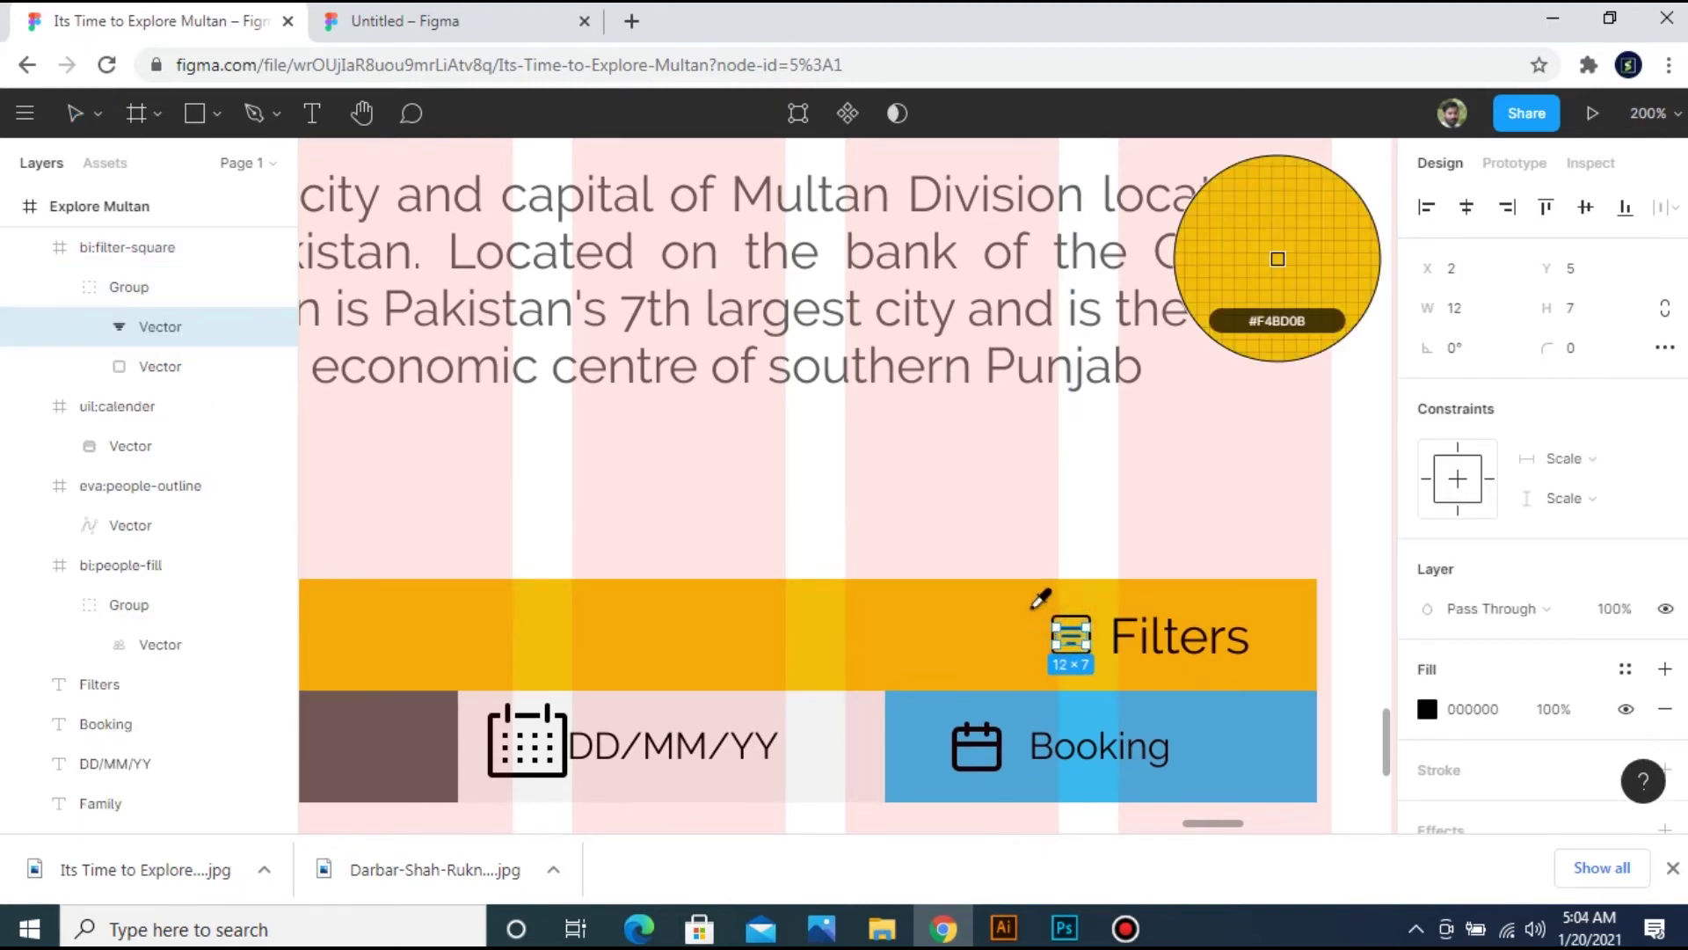
{"action": "key", "text": "shift+0"}
{"action": "left_click", "coordinate": [498, 564]}
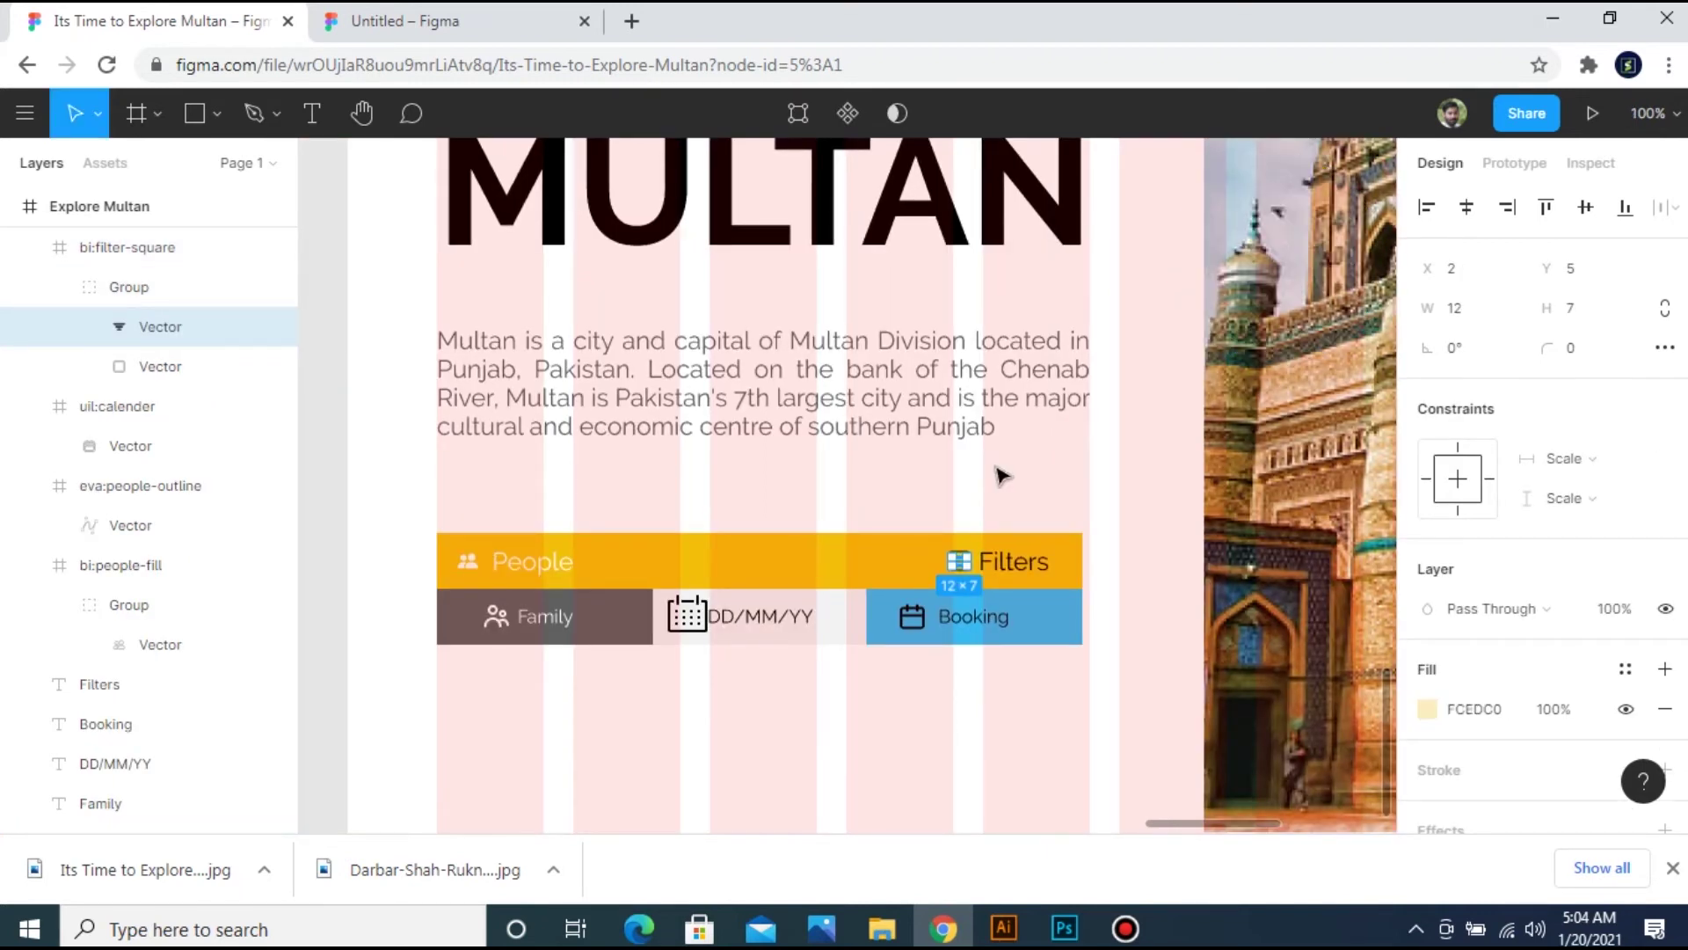
{"action": "scroll", "coordinate": [999, 475], "scroll_direction": "up", "scroll_amount": 10}
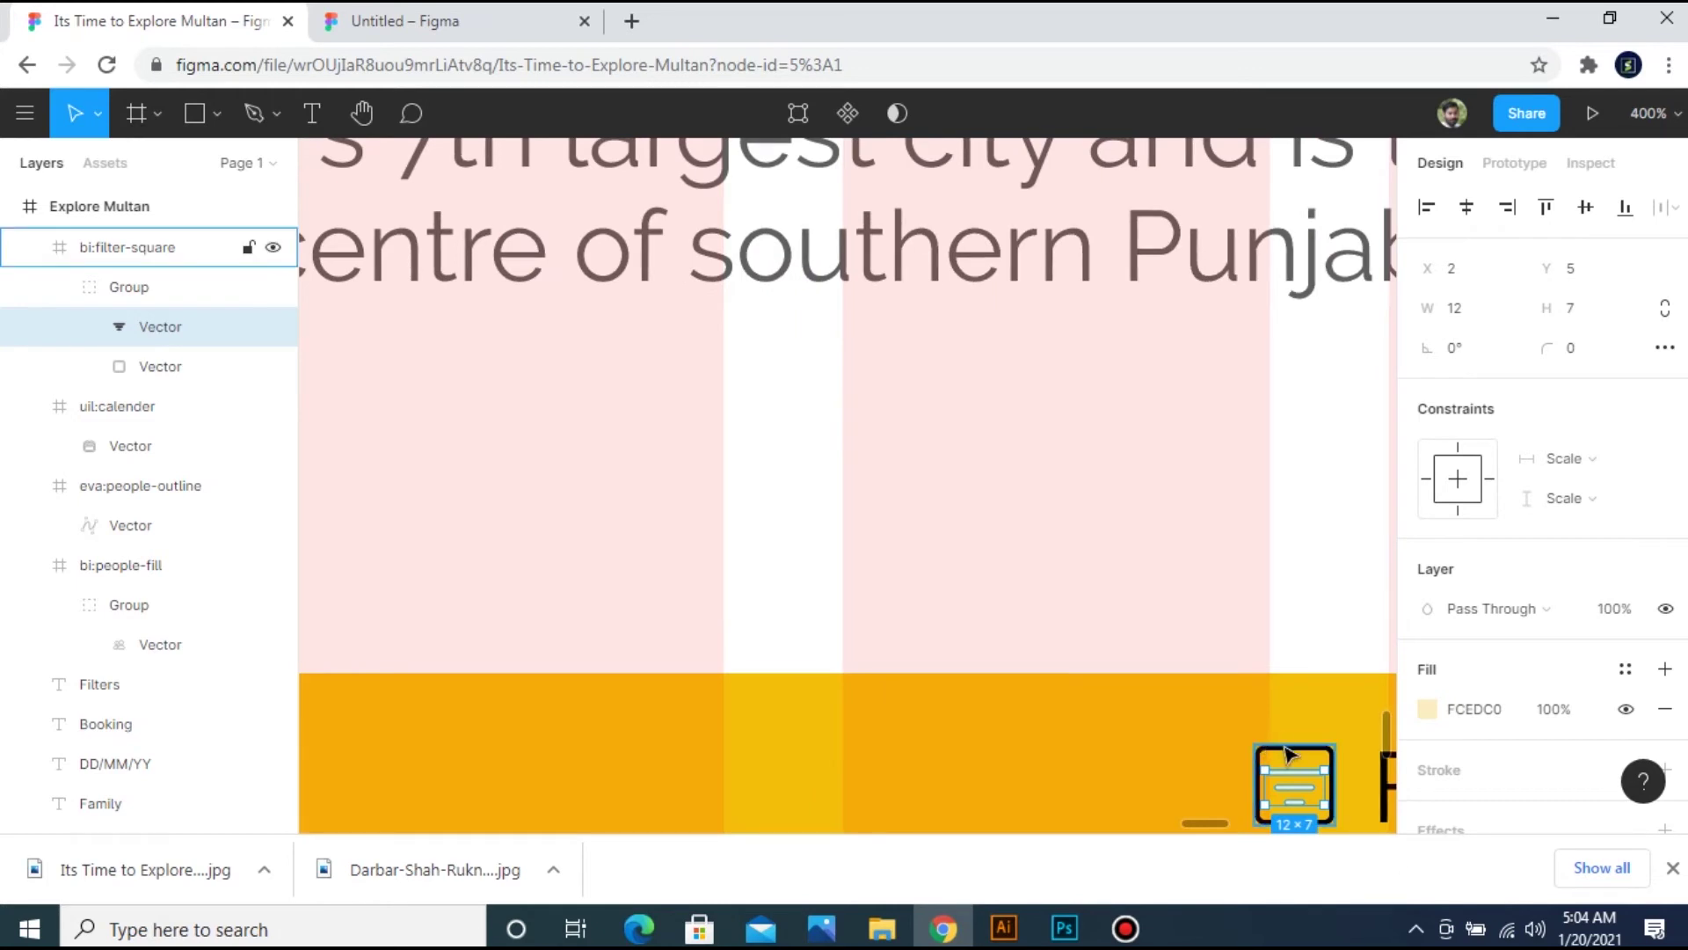
Try to recolor the filter-square icon frame with the color sampled from its inner lines.
{"action": "left_click", "coordinate": [1286, 752]}
{"action": "key", "text": "i"}
{"action": "left_click", "coordinate": [1306, 783]}
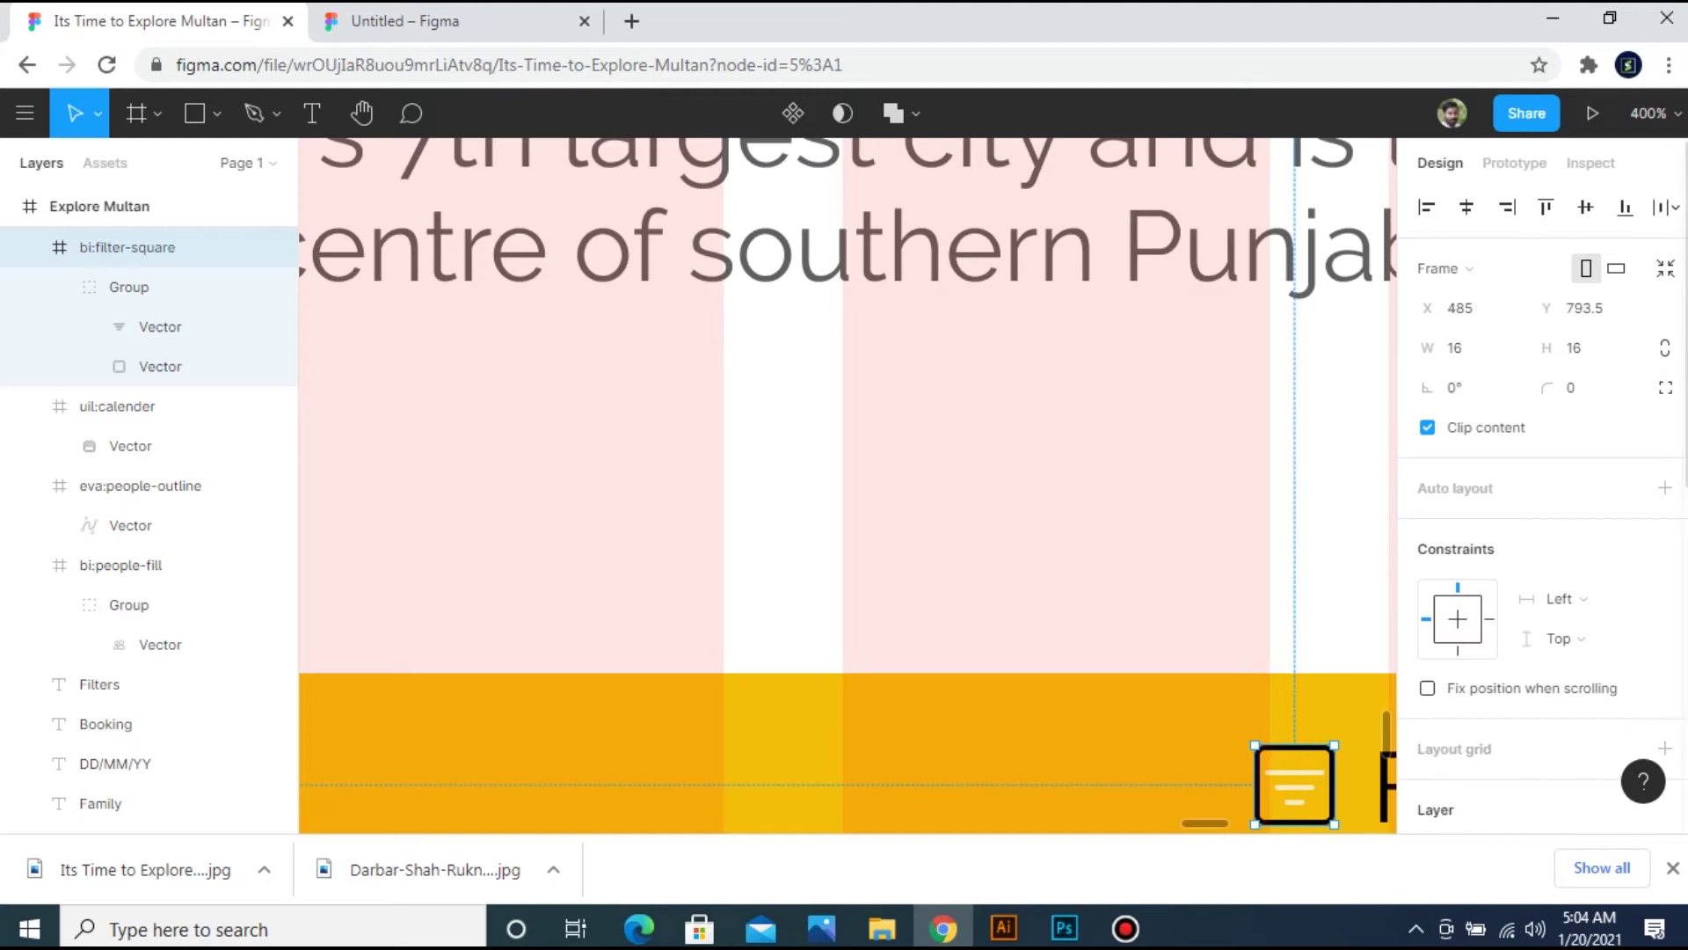
{"action": "scroll", "coordinate": [1411, 623], "scroll_direction": "down", "scroll_amount": 5}
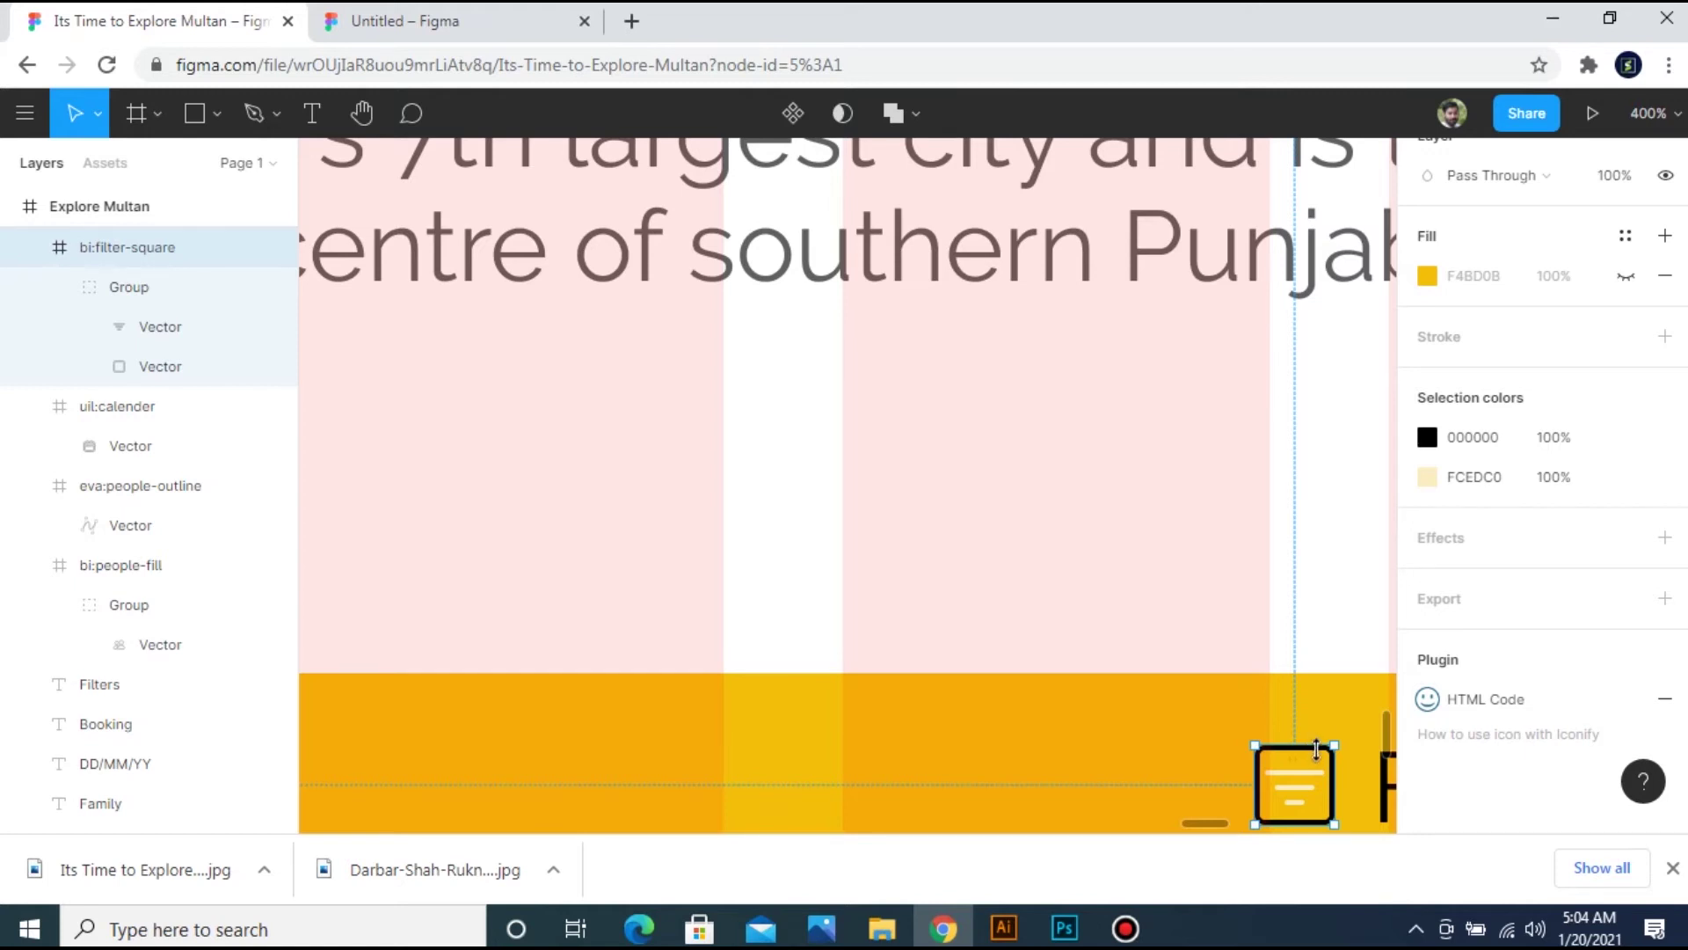
{"action": "left_click", "coordinate": [1141, 618]}
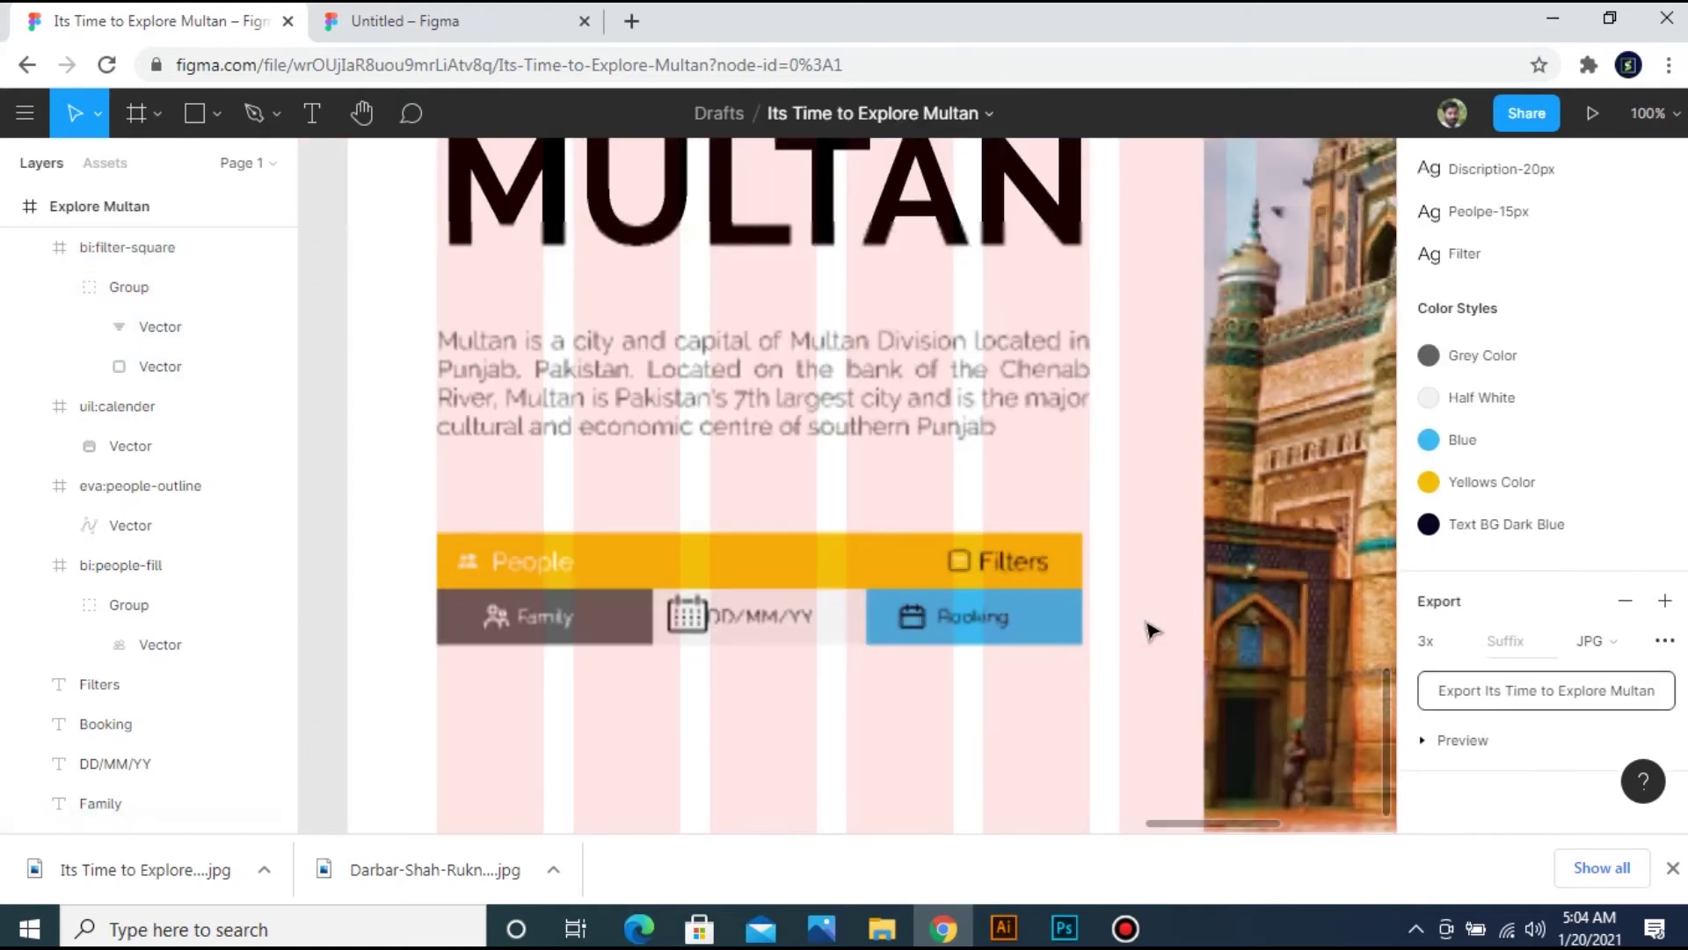
{"action": "mouse_move", "coordinate": [1192, 824]}
{"action": "left_mouse_down"}
{"action": "mouse_move", "coordinate": [1227, 824]}
{"action": "mouse_move", "coordinate": [1207, 828]}
{"action": "left_mouse_up"}
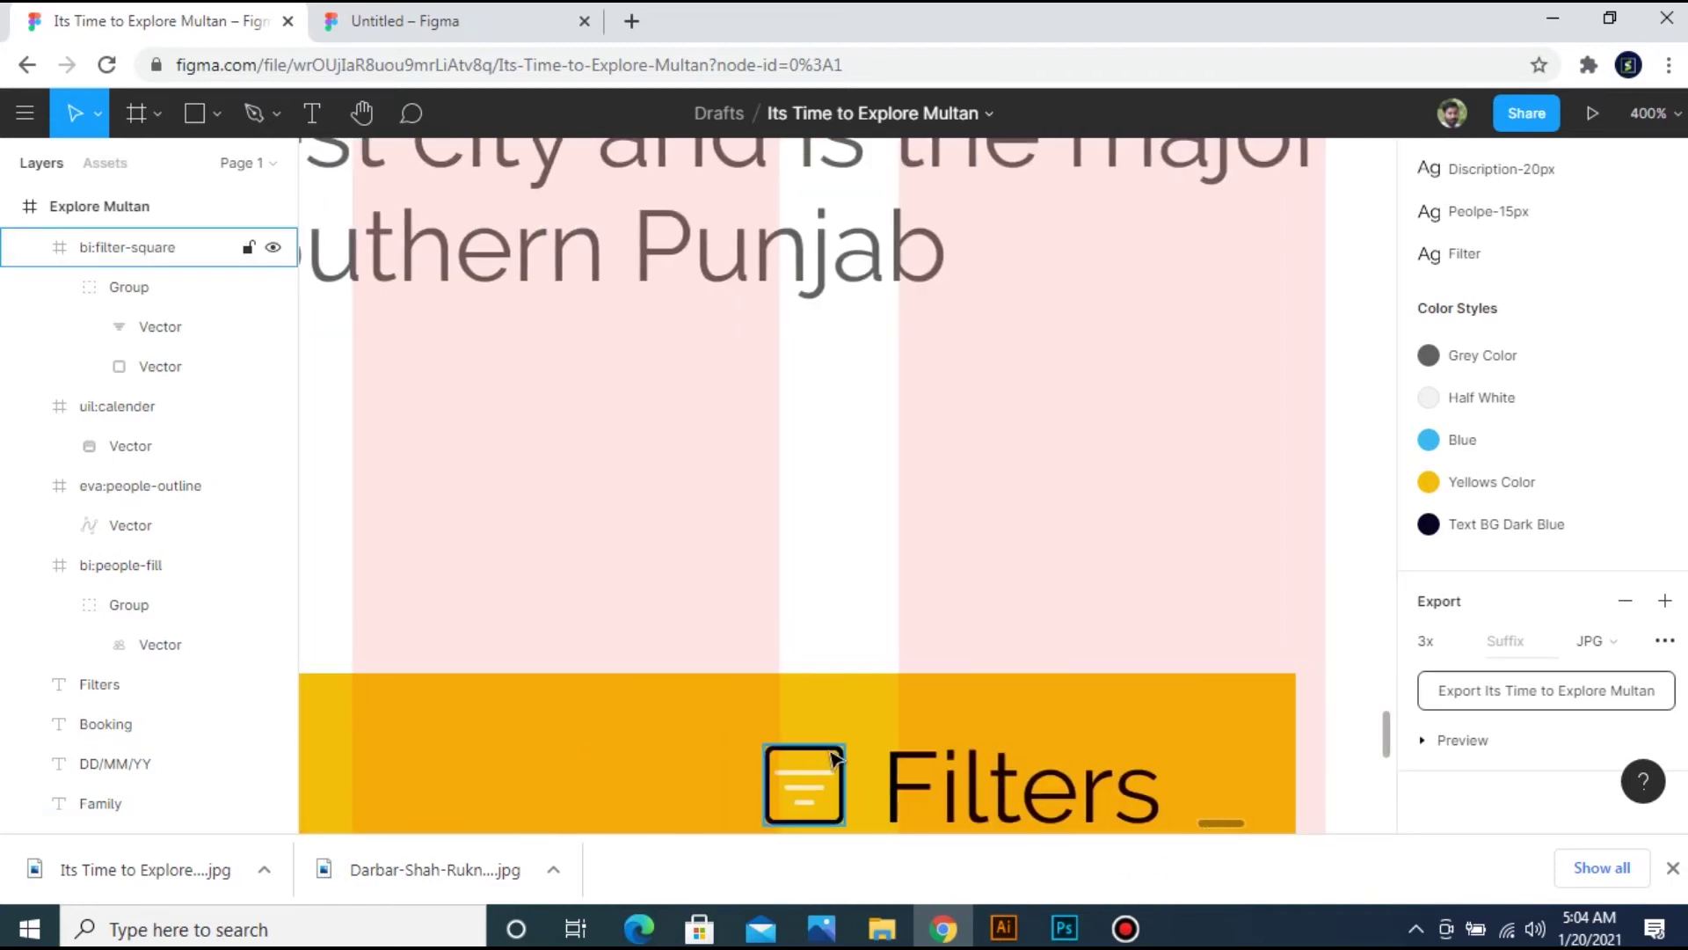
Try a lighter fill color on the filter-square icon frame and undo it.
{"action": "left_click", "coordinate": [834, 752]}
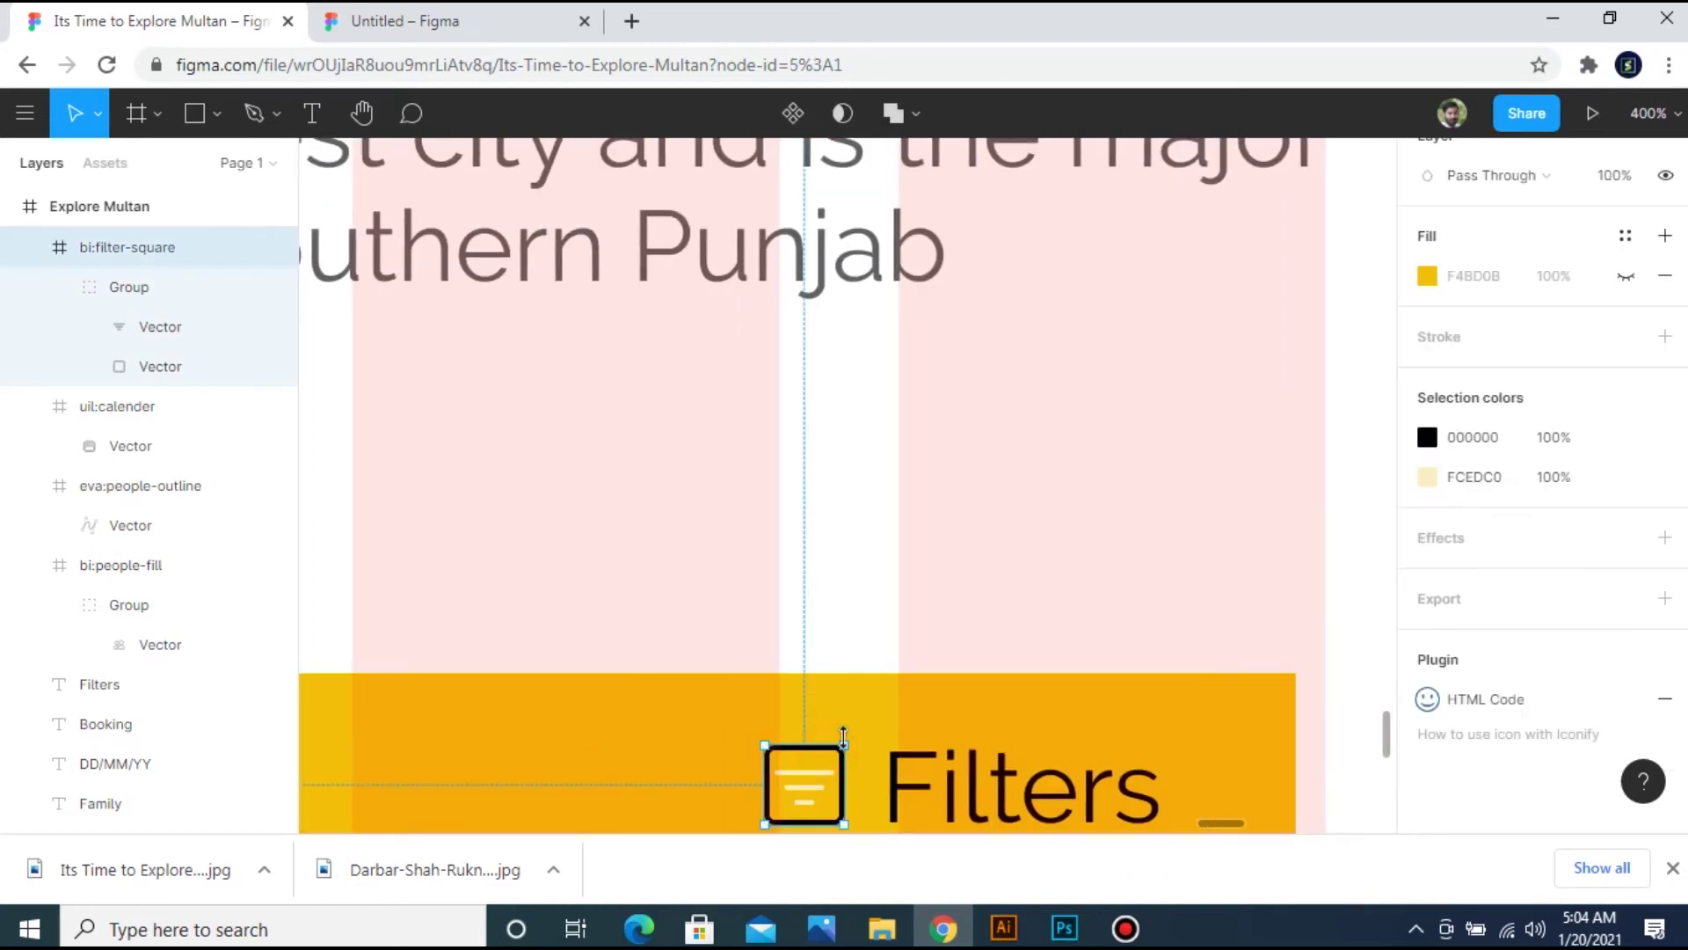
{"action": "left_click", "coordinate": [1427, 276]}
{"action": "left_click_drag", "start_coordinate": [1105, 236], "coordinate": [1103, 230]}
{"action": "key", "text": "ctrl+z"}
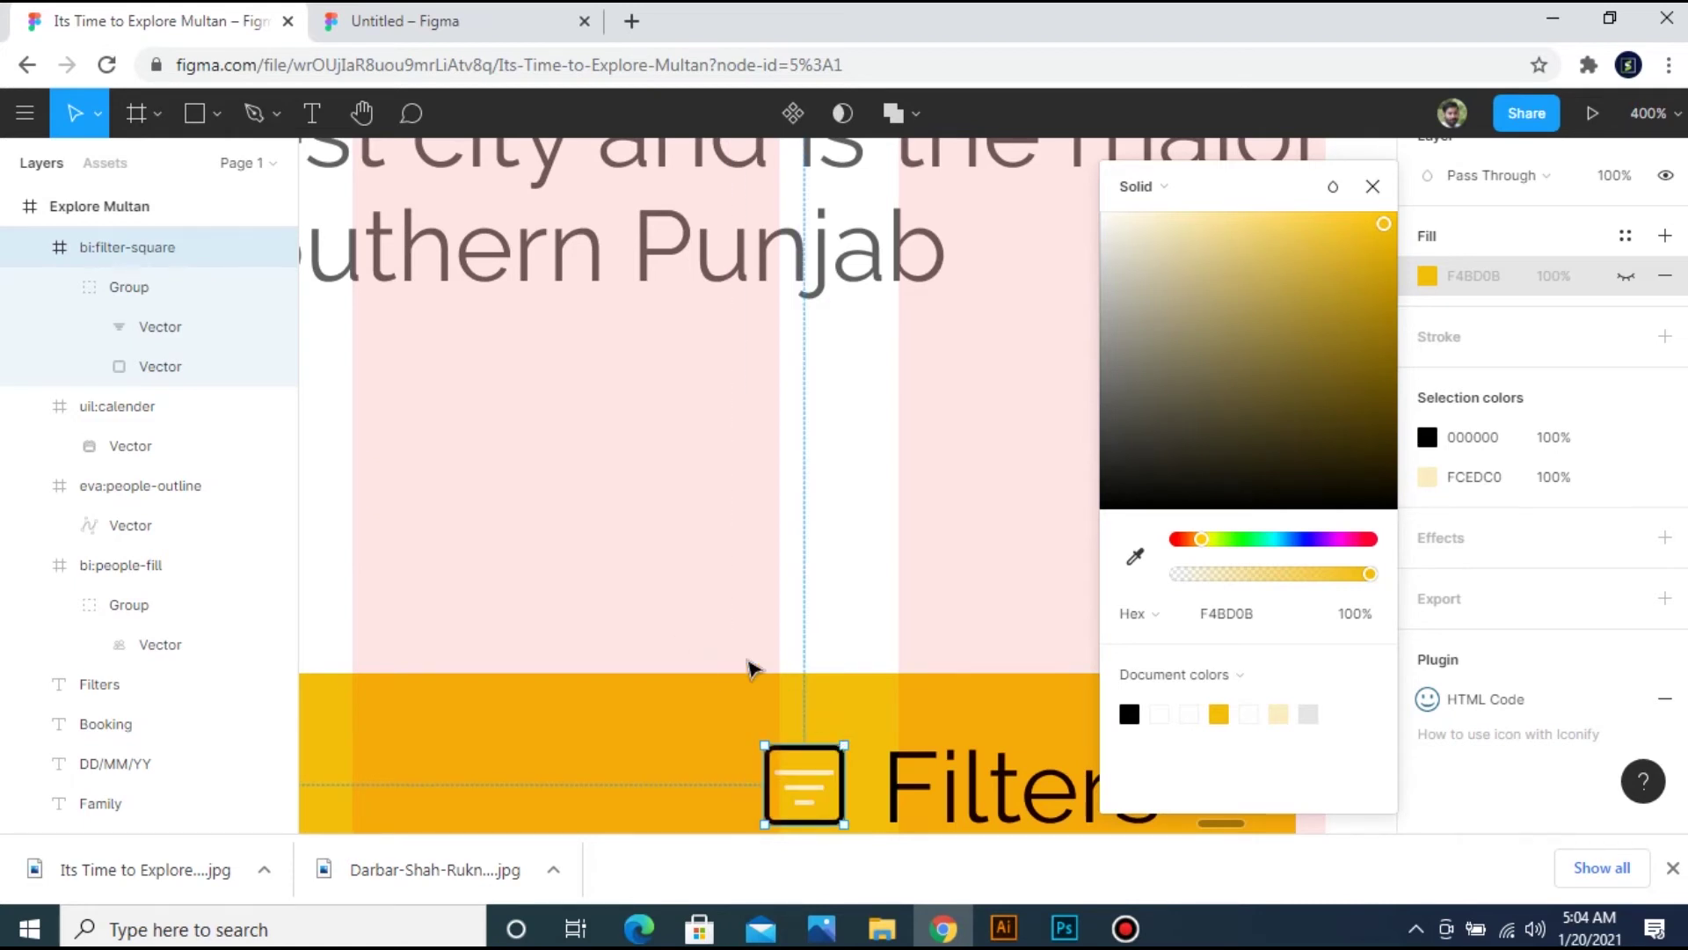
{"action": "key", "text": "Escape"}
Set the fill of the group inside the filter-square icon to FFFFFF.
{"action": "left_click", "coordinate": [802, 785], "text": "ctrl"}
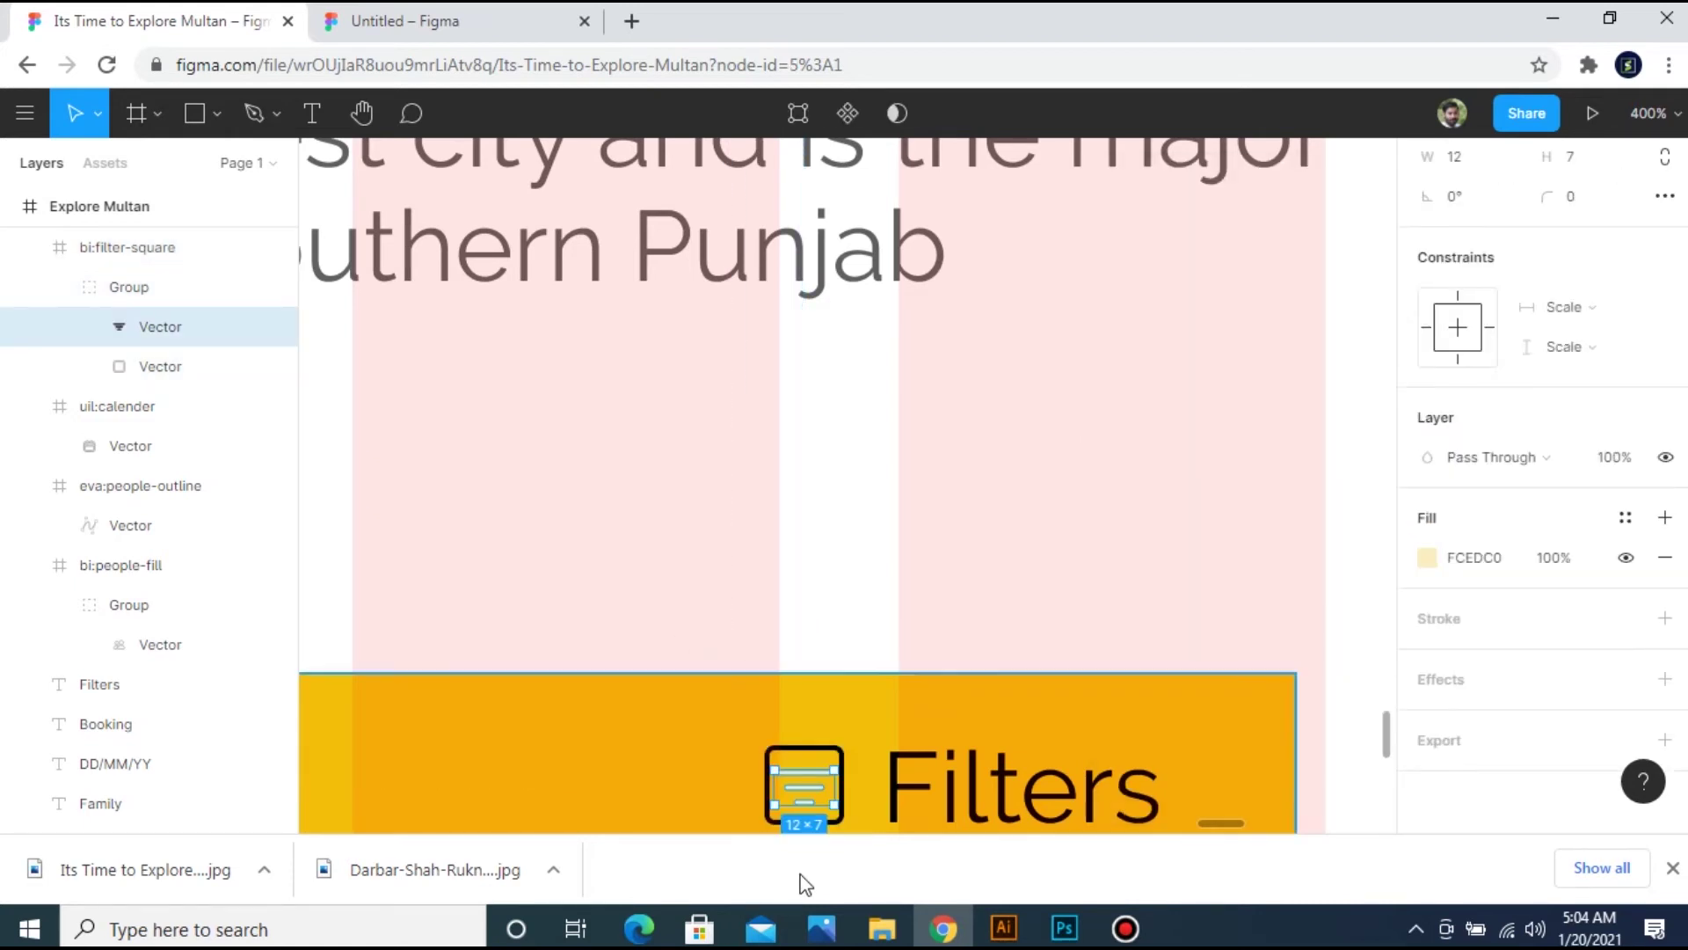
{"action": "left_click", "coordinate": [820, 807]}
{"action": "left_click", "coordinate": [821, 808]}
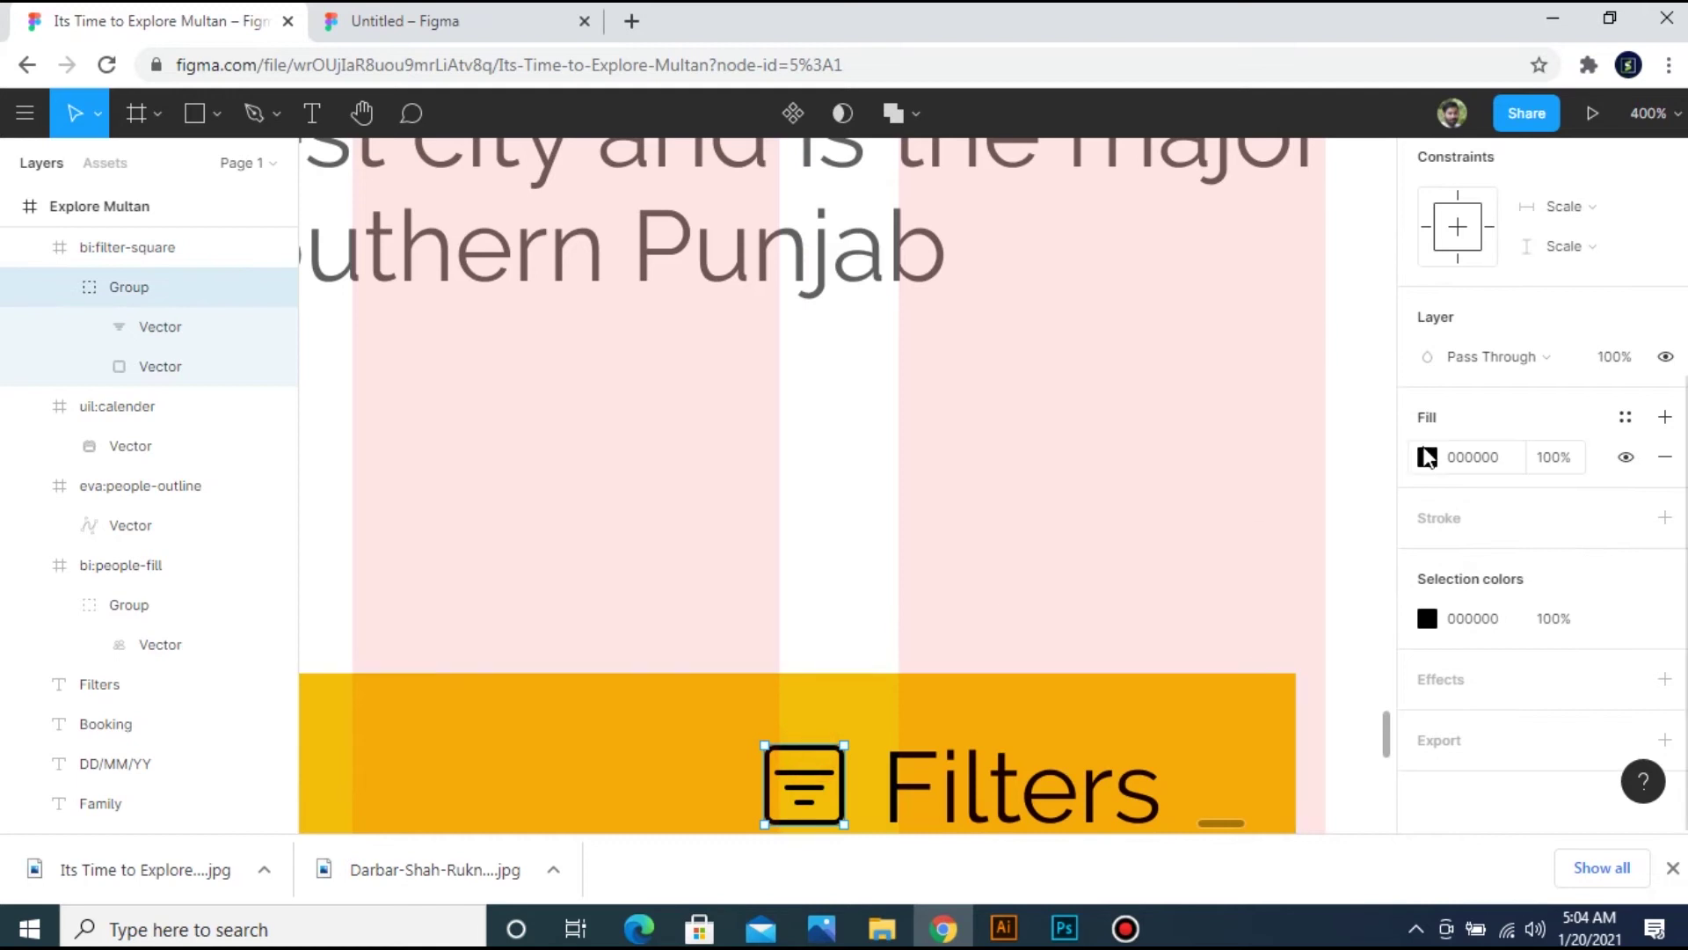
{"action": "left_click", "coordinate": [1426, 457]}
{"action": "left_click_drag", "start_coordinate": [1126, 265], "coordinate": [1084, 198]}
{"action": "left_click", "coordinate": [720, 542]}
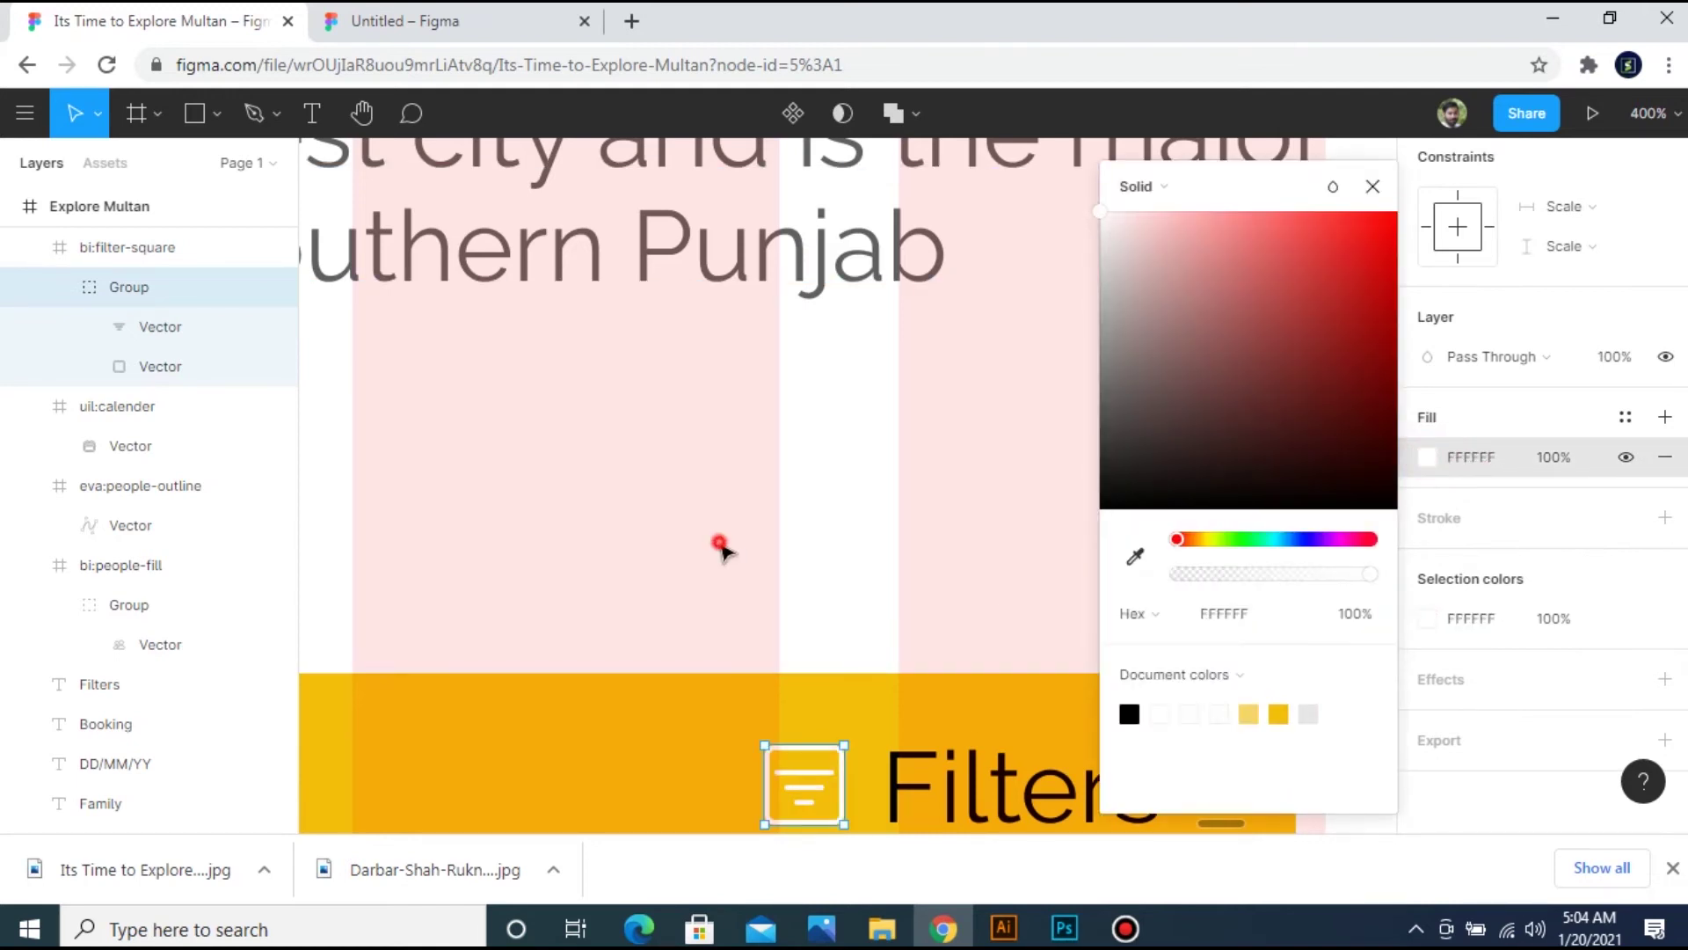
Fill the Filters label with the FFFFFF sampled from the filter-square icon and shift the label slightly to the right.
{"action": "key", "text": "minus"}
{"action": "key", "text": "minus"}
{"action": "key", "text": "plus"}
{"action": "left_click", "coordinate": [959, 642]}
{"action": "key", "text": "i"}
{"action": "left_click", "coordinate": [831, 640]}
{"action": "key", "text": "ctrl+z"}
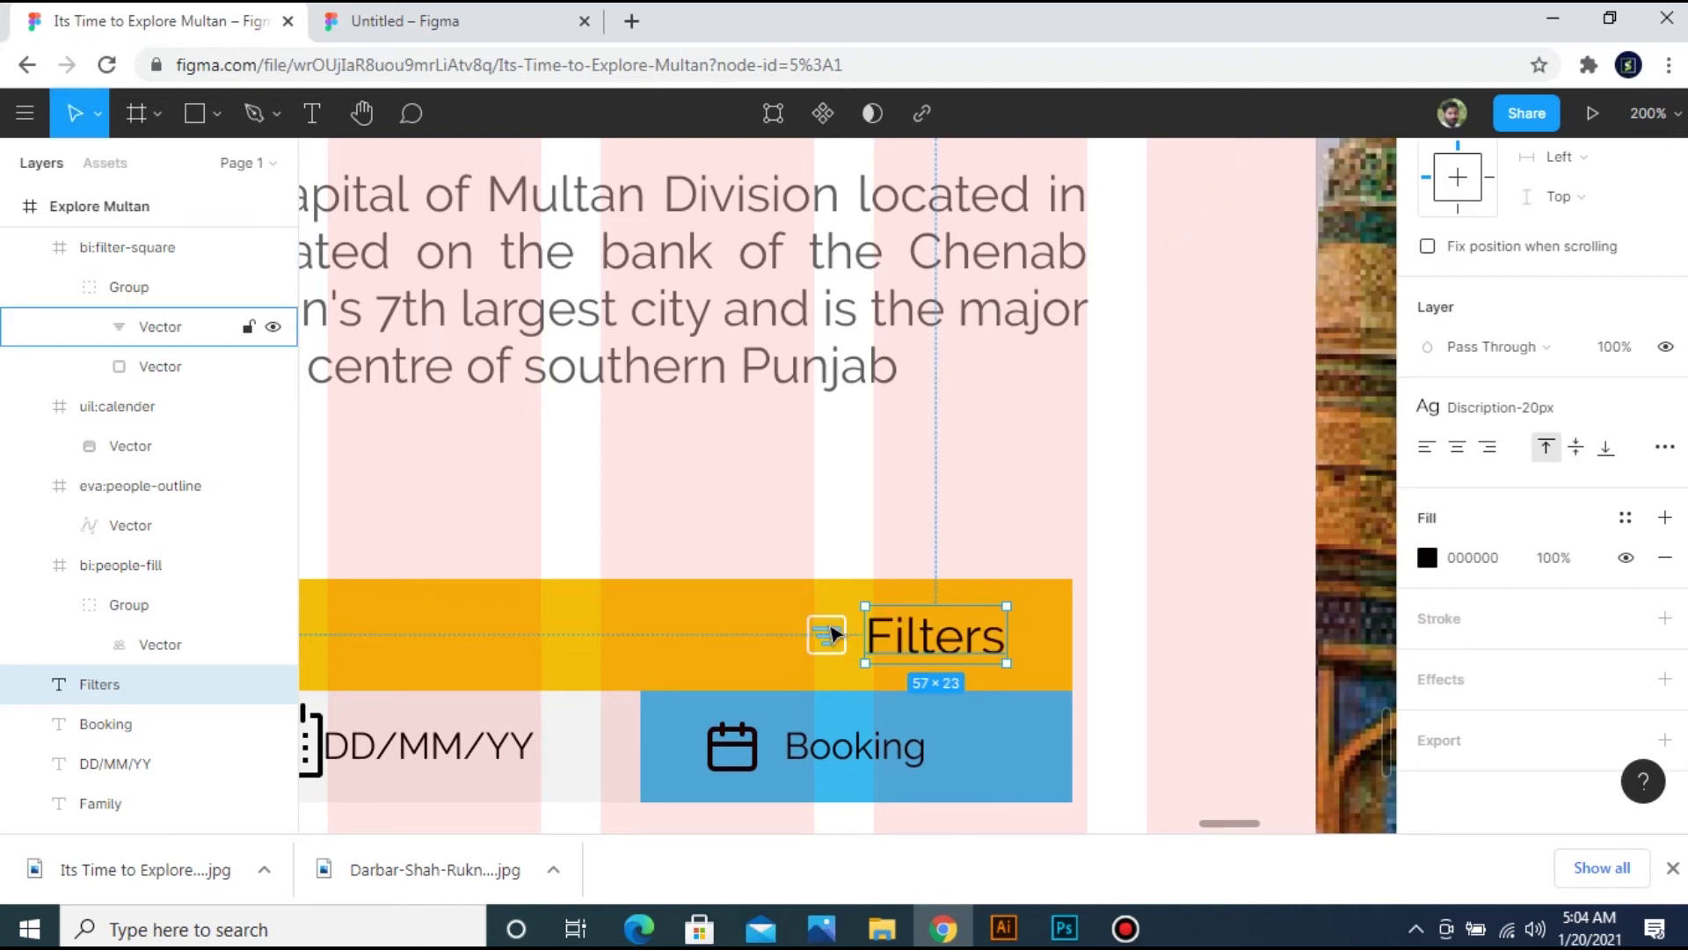
{"action": "key", "text": "i"}
{"action": "left_click", "coordinate": [829, 630]}
{"action": "left_click_drag", "start_coordinate": [886, 666], "coordinate": [888, 666]}
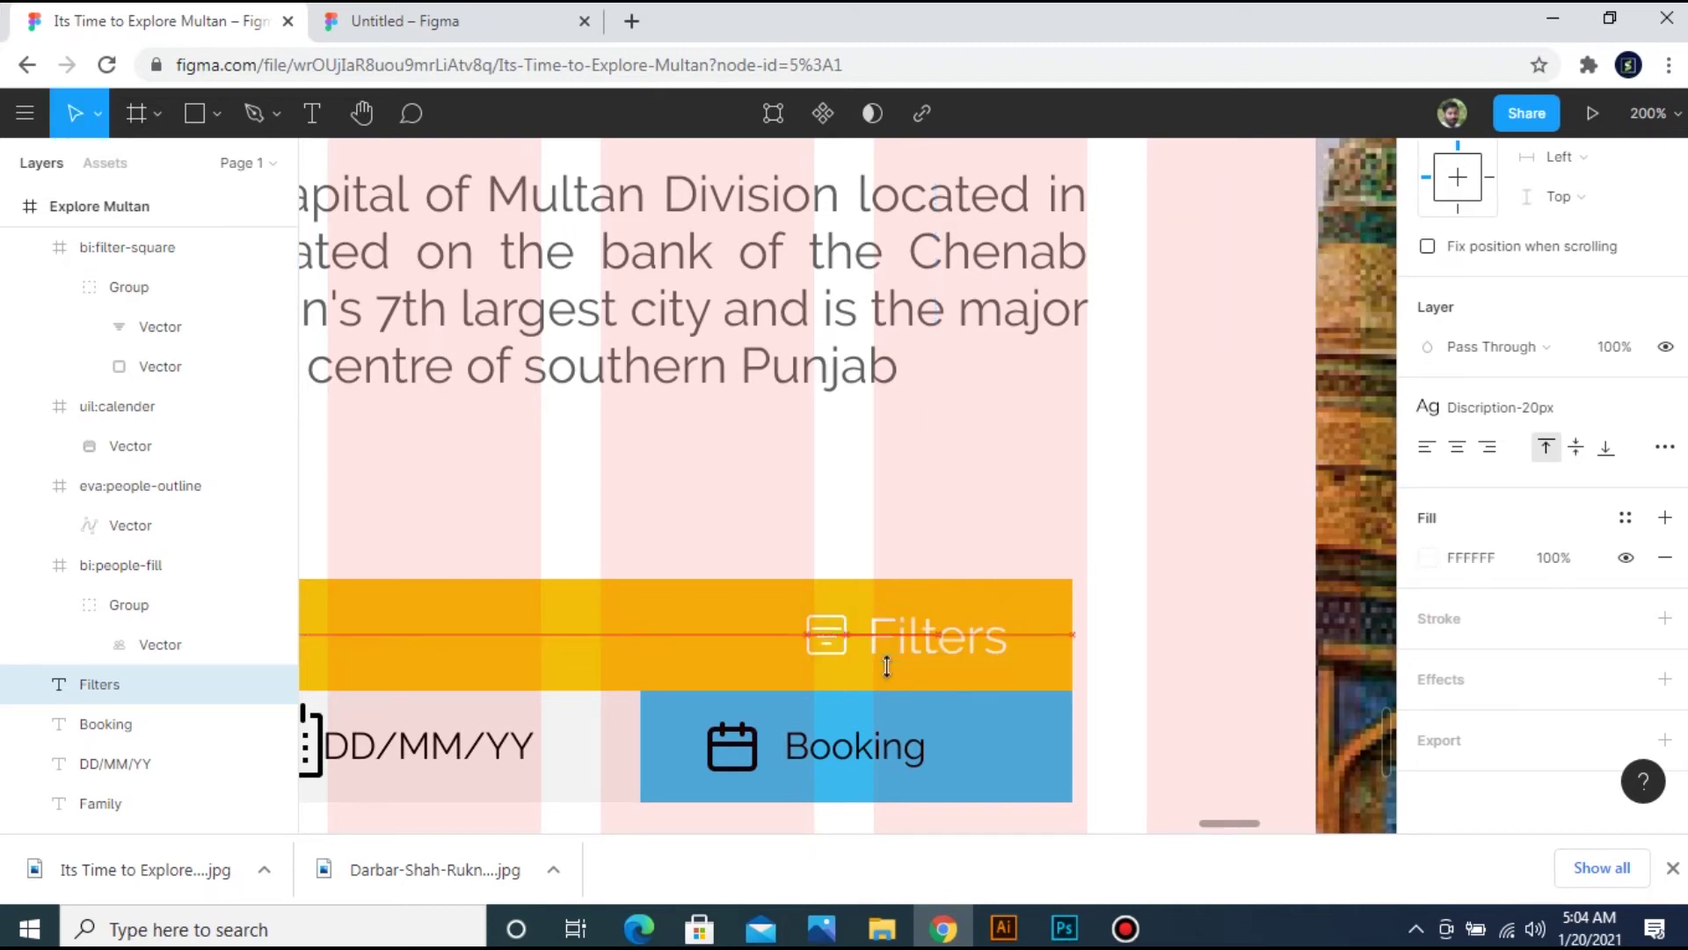
Set the fill of the Booking label to FFFFFF.
{"action": "left_click", "coordinate": [862, 747]}
{"action": "key", "text": "i"}
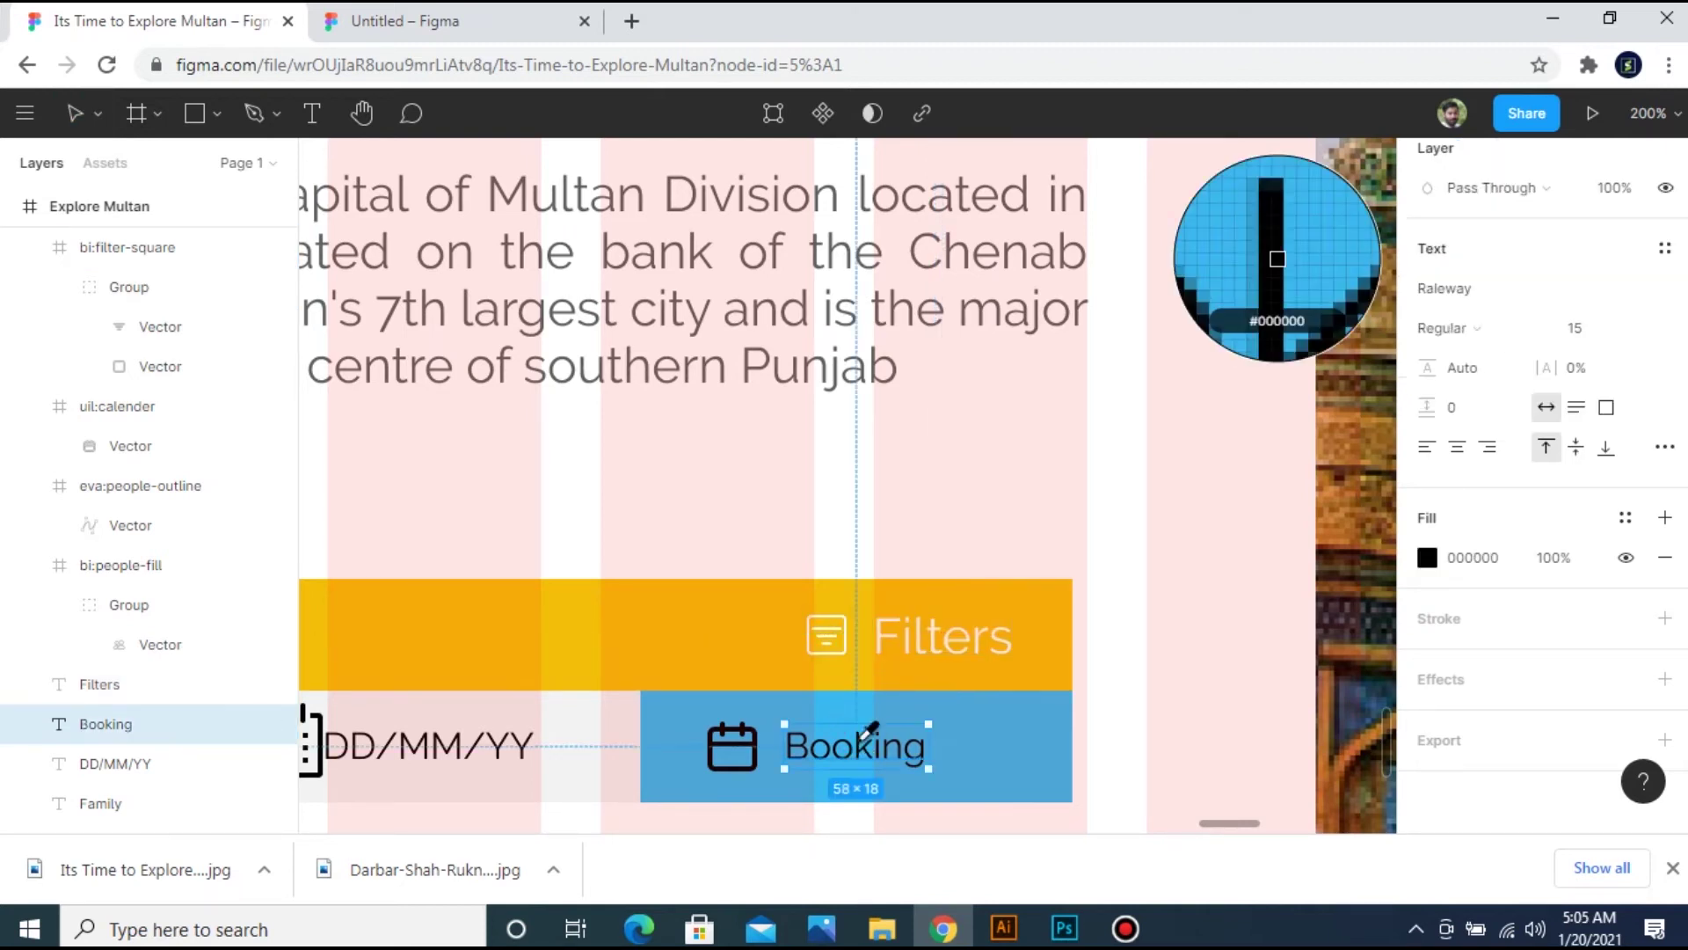
{"action": "left_click", "coordinate": [888, 627]}
{"action": "key", "text": "i"}
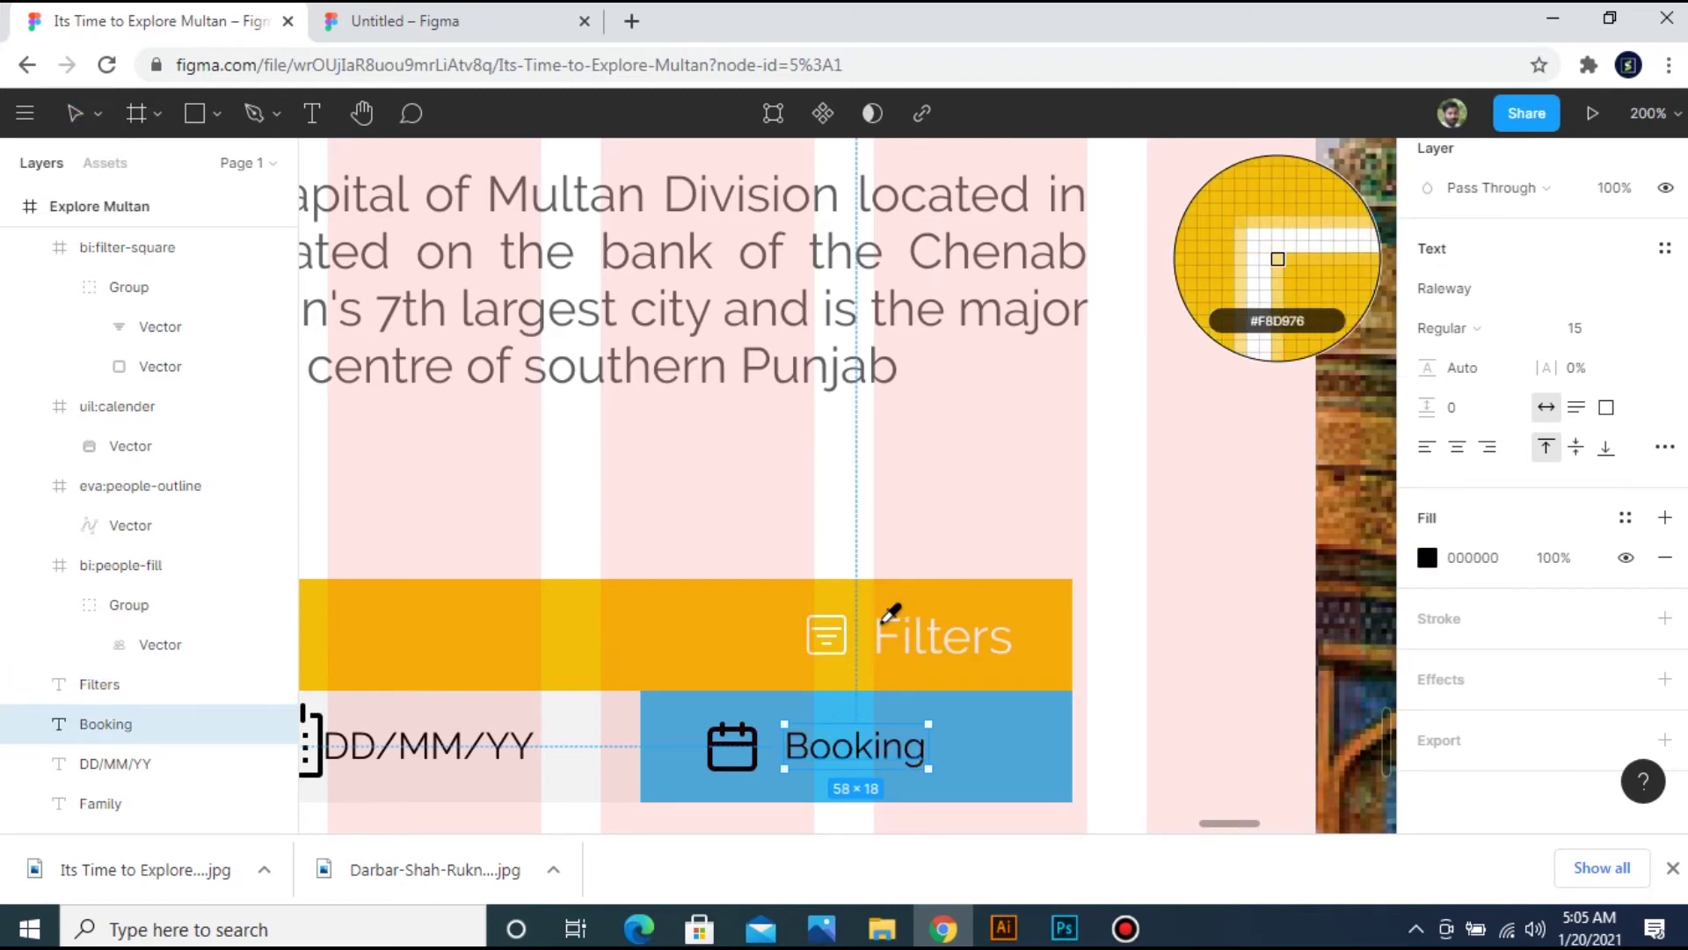
{"action": "left_click", "coordinate": [886, 631]}
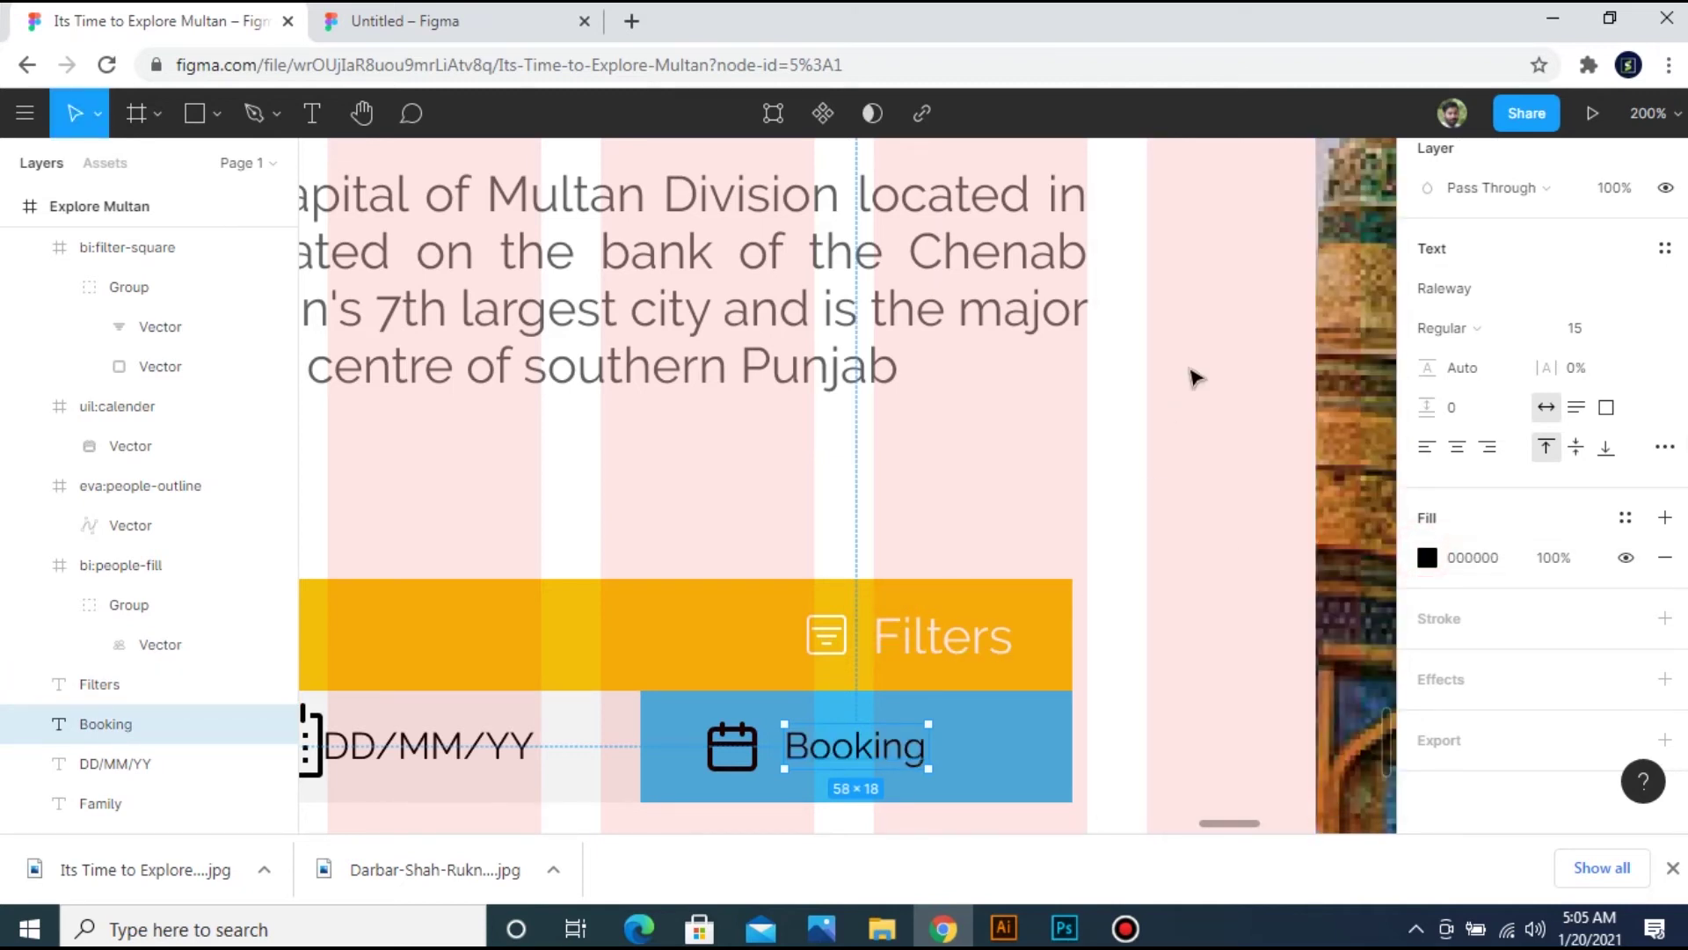
{"action": "left_click", "coordinate": [1426, 558]}
{"action": "left_click", "coordinate": [1123, 236]}
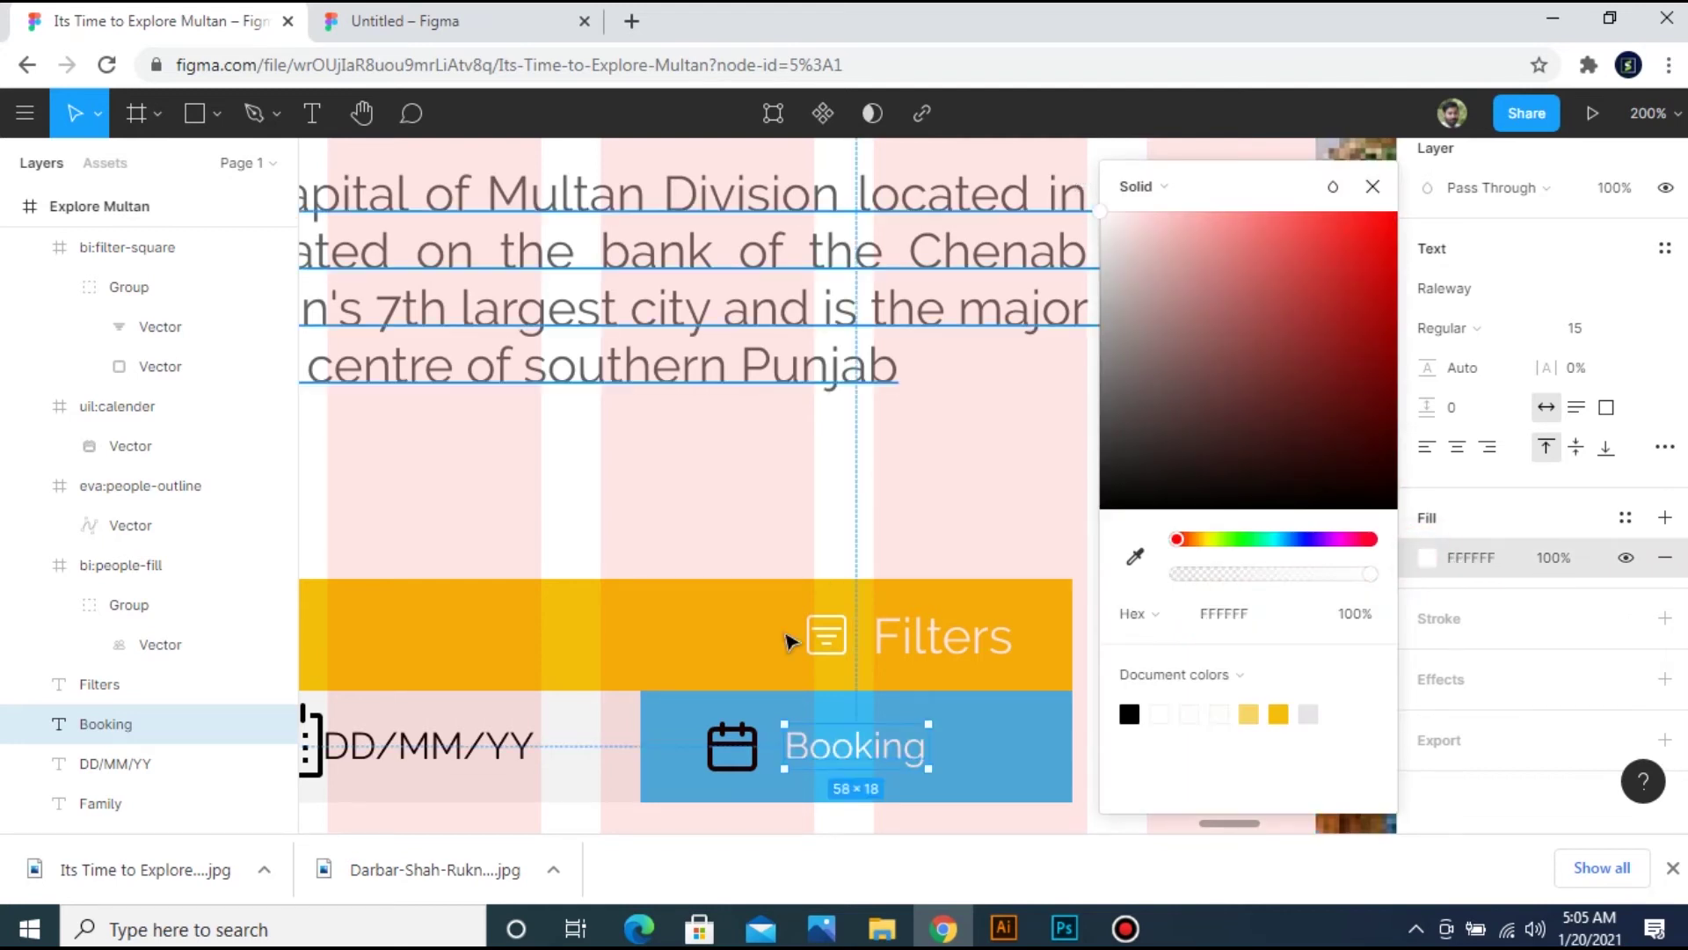
Set the fill of the calendar icon beside the Booking label to FFFFFF.
{"action": "left_click", "coordinate": [735, 743]}
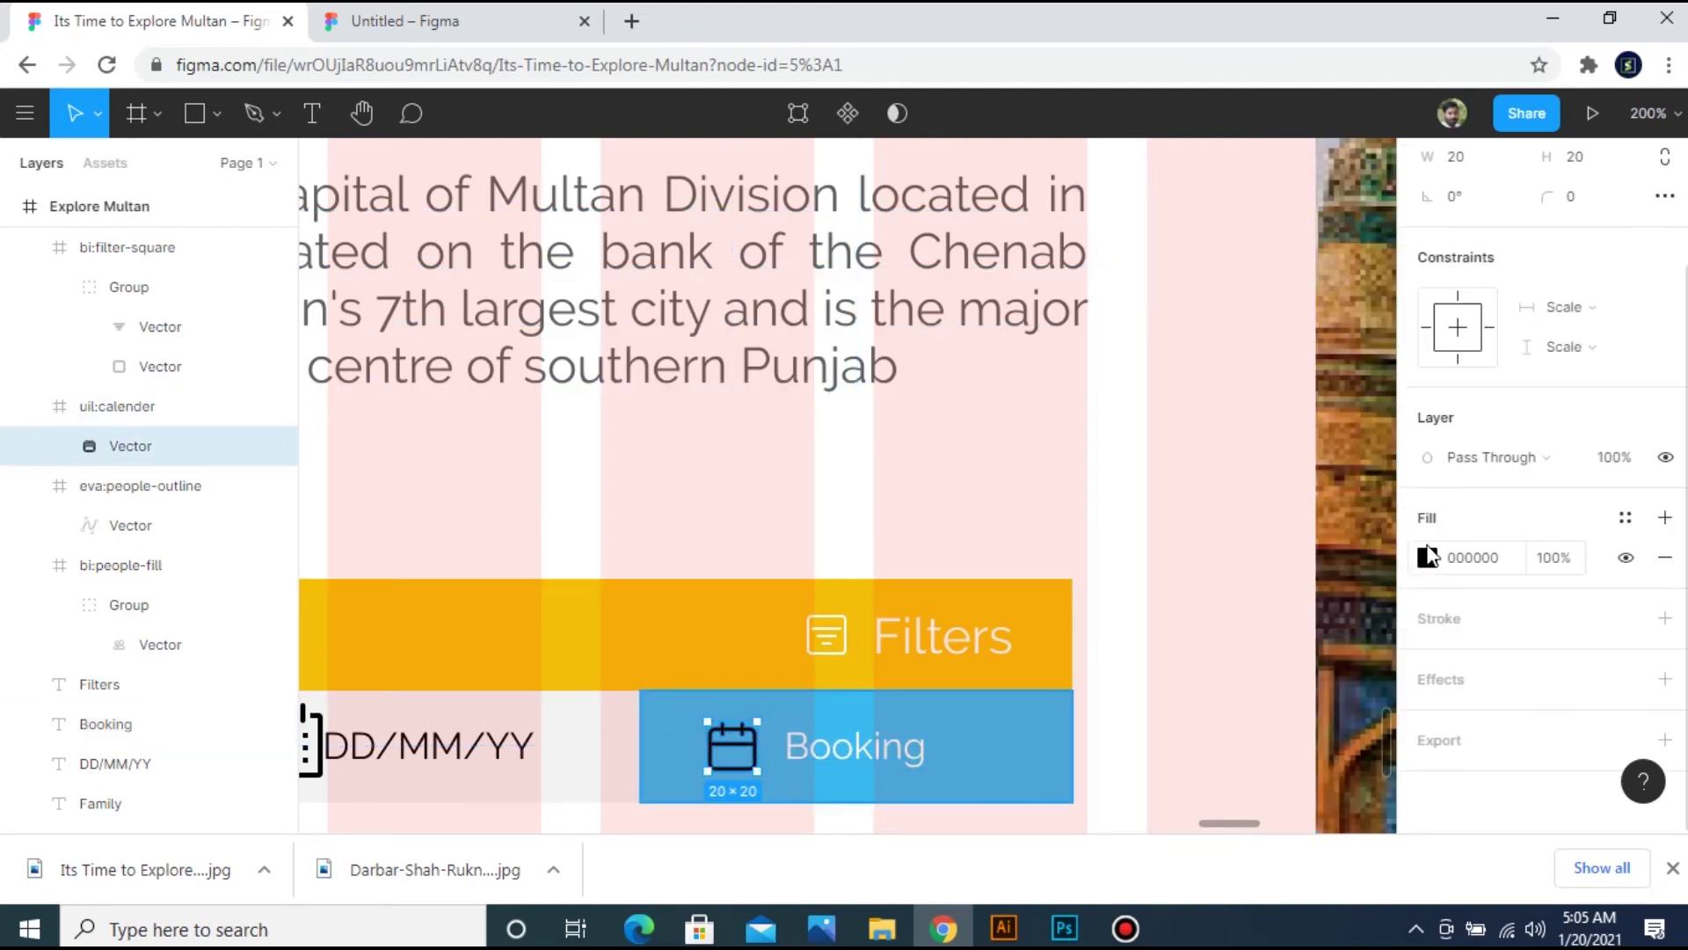
{"action": "left_click", "coordinate": [1428, 557]}
{"action": "left_click", "coordinate": [1101, 214]}
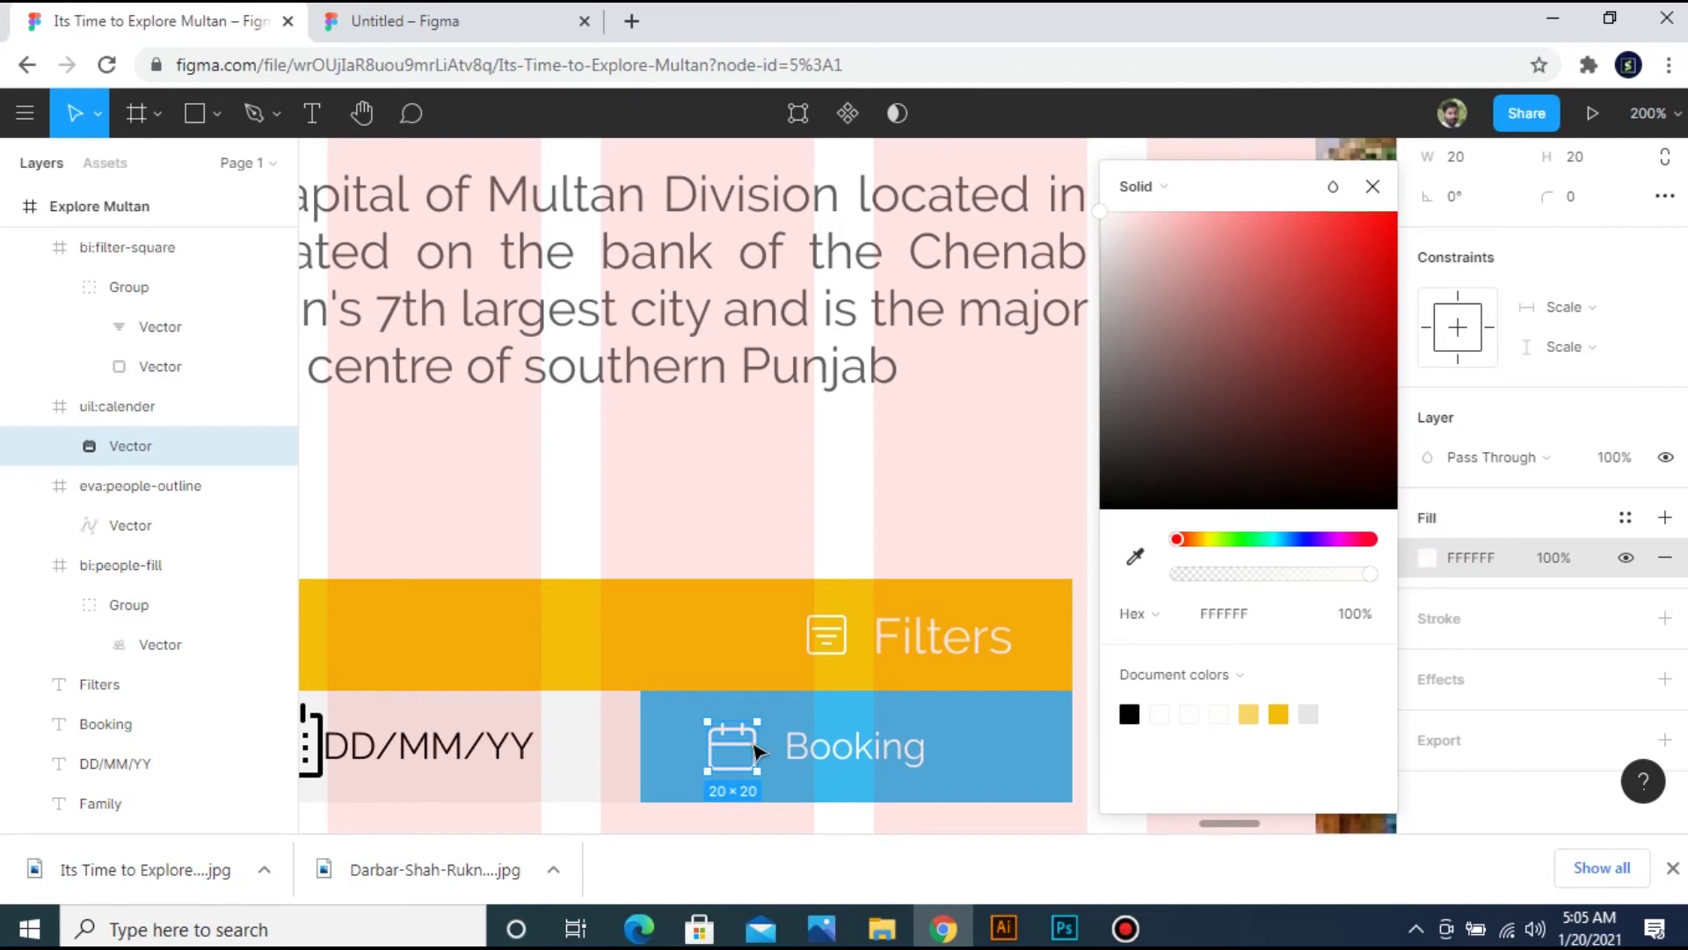
Align the vertical centers of the Booking label and its calendar icon and group the two.
{"action": "left_click", "coordinate": [803, 749]}
{"action": "left_click", "coordinate": [709, 762], "text": "shift"}
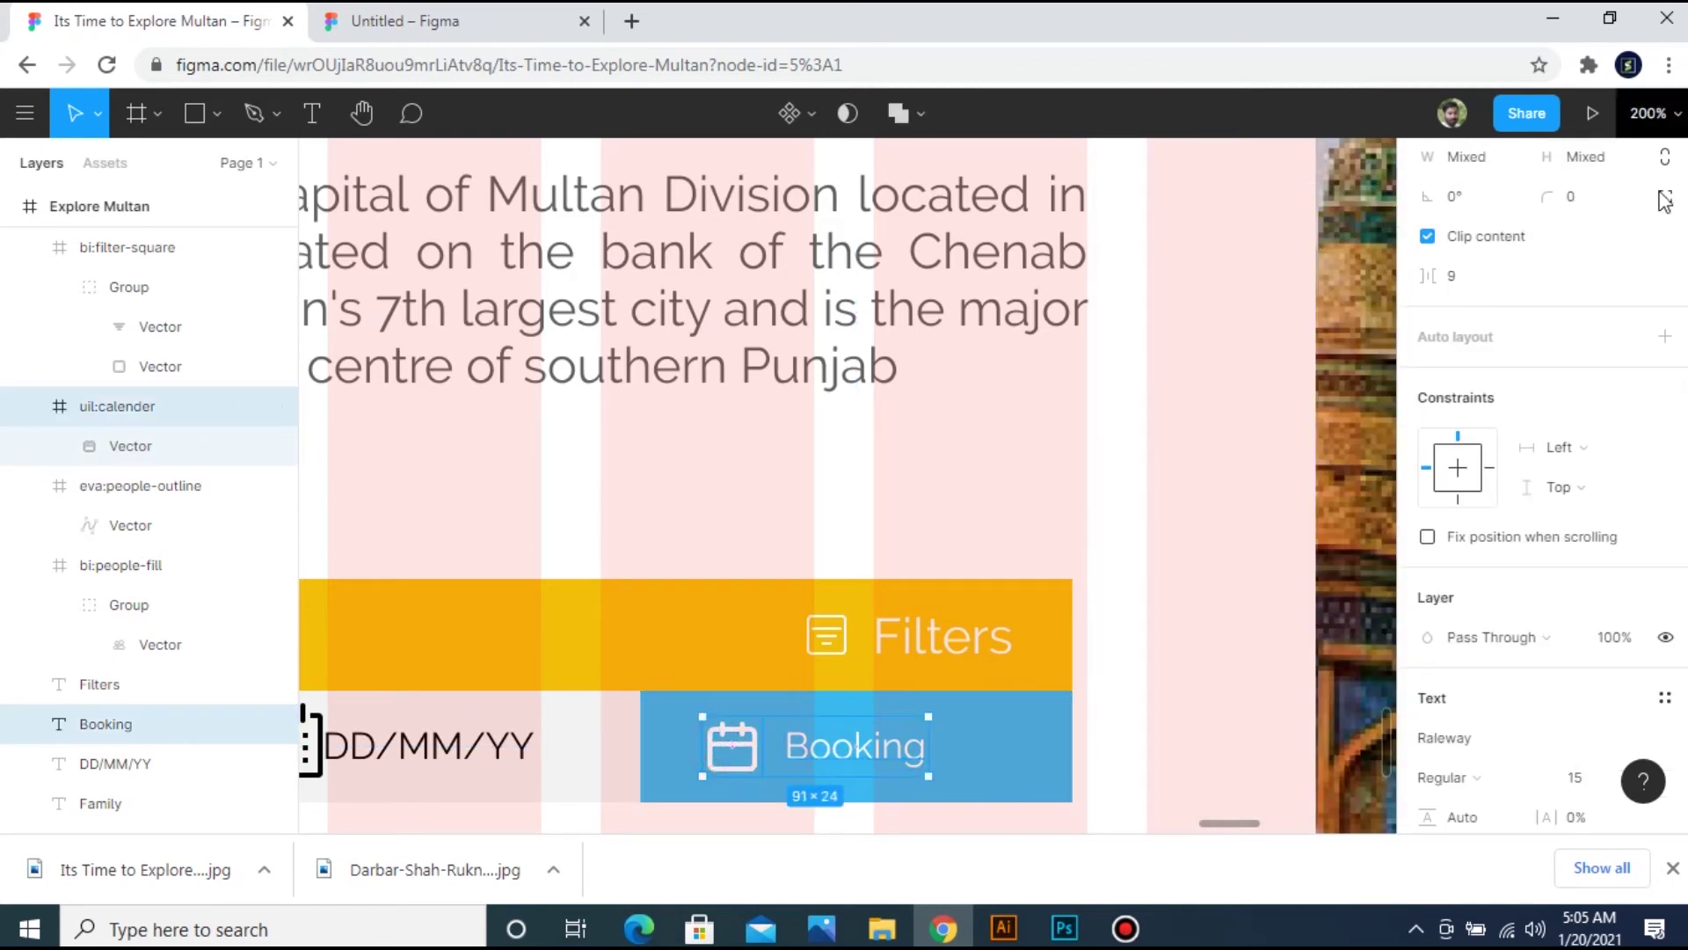
{"action": "scroll", "coordinate": [1614, 189], "scroll_direction": "up", "scroll_amount": 2}
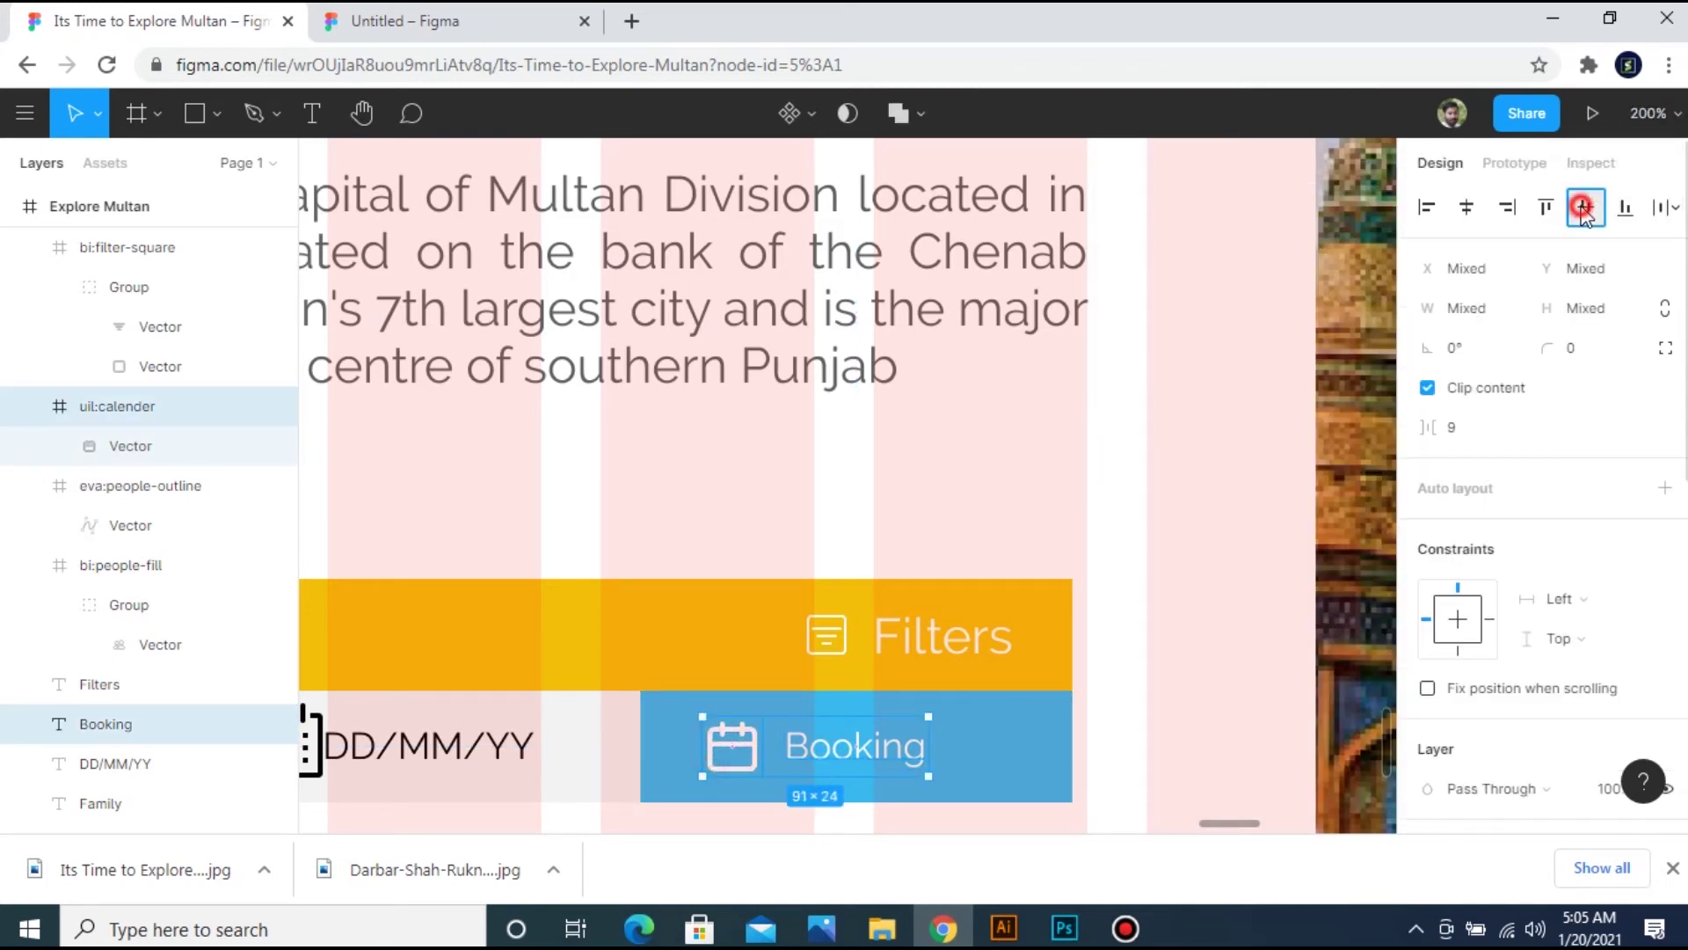
{"action": "key", "text": "ctrl+g"}
Center the Booking icon-and-label group horizontally in the blue rectangle.
{"action": "left_click", "coordinate": [1468, 209]}
{"action": "key", "text": "ctrl+z"}
{"action": "left_click", "coordinate": [998, 783], "text": "shift"}
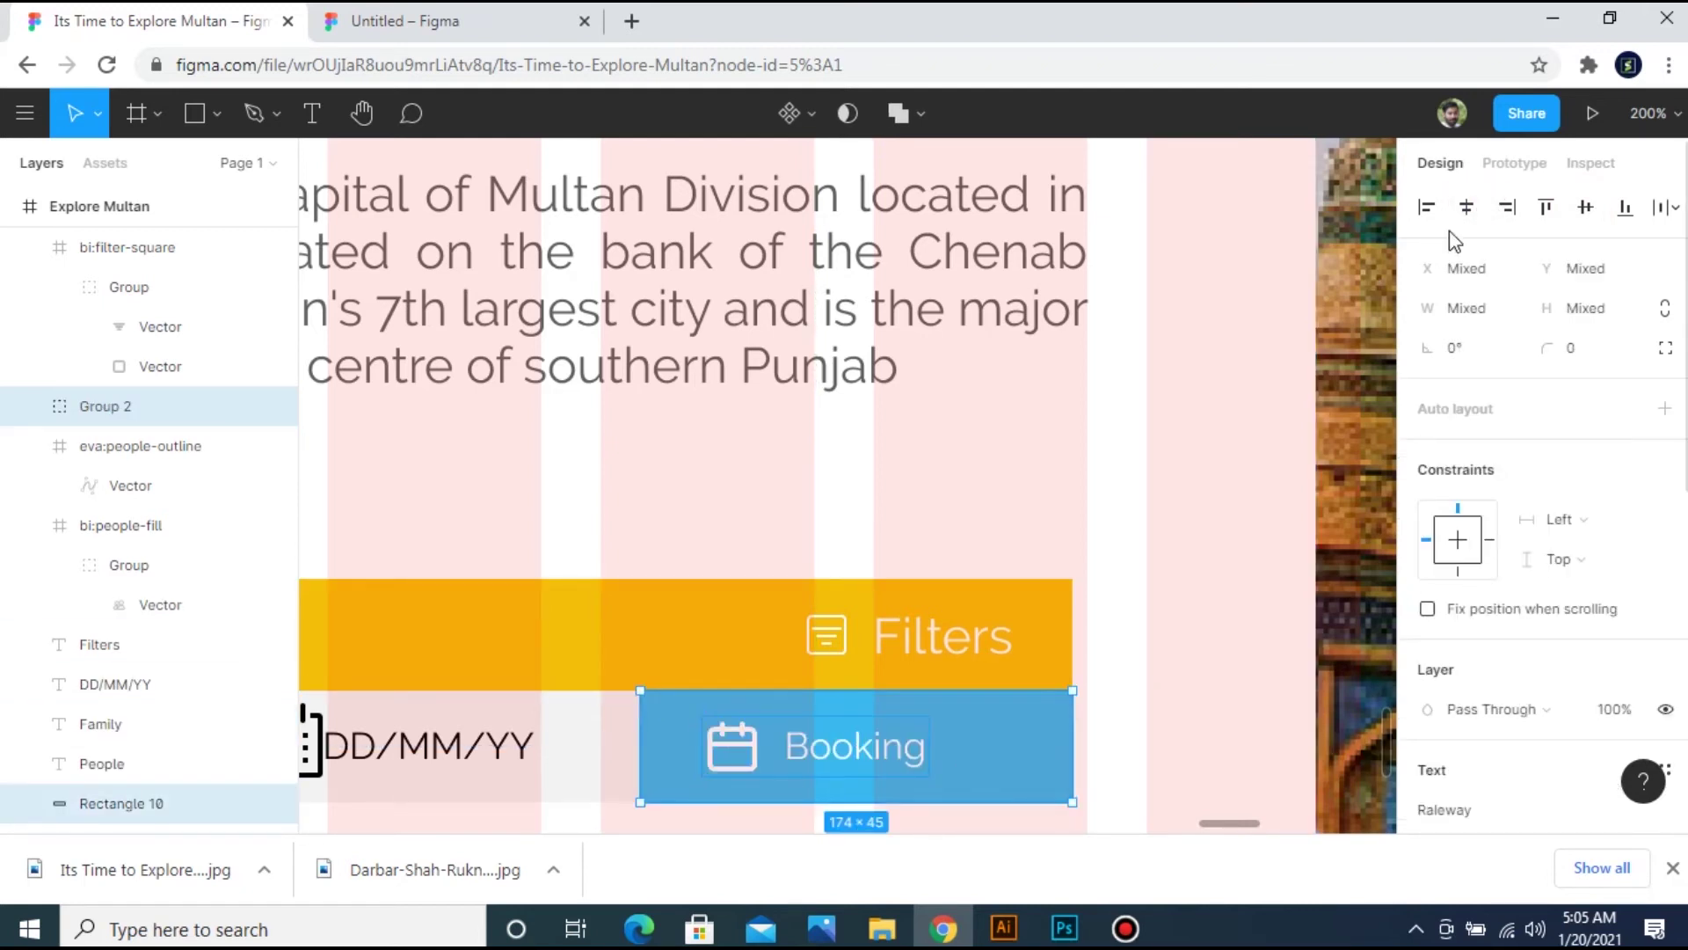
{"action": "left_click", "coordinate": [1466, 209]}
{"action": "left_click", "coordinate": [1200, 501]}
Nudge the DD/MM/YY label to the right to X 300, leaving a gap after its calendar icon.
{"action": "key", "text": "minus"}
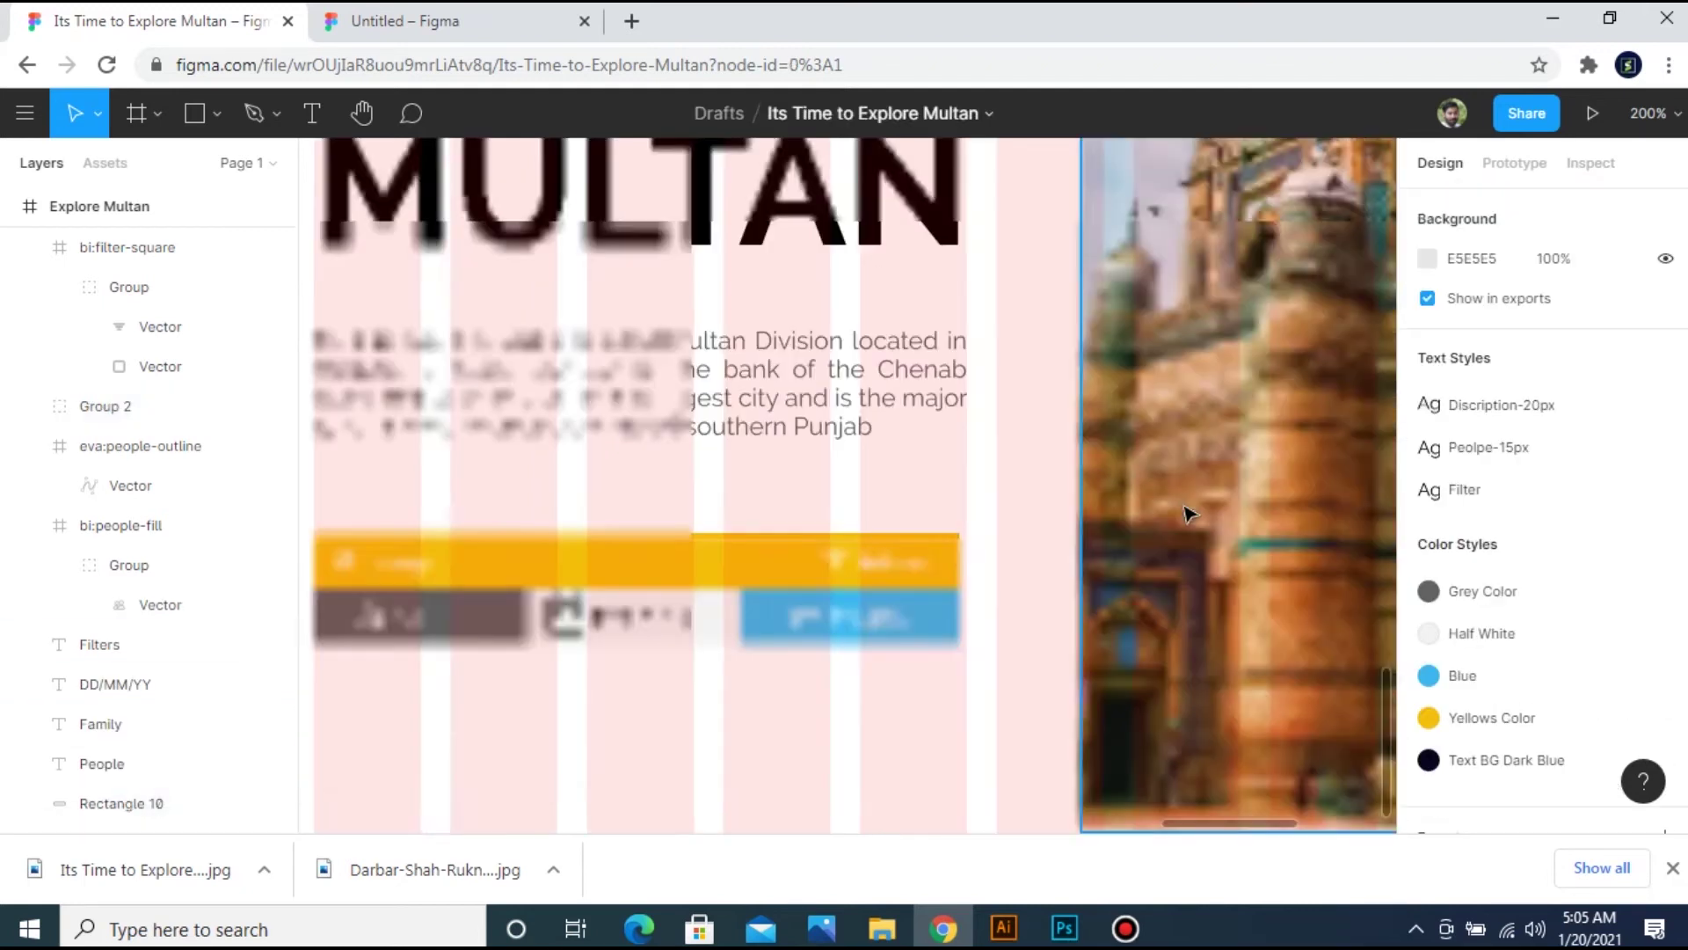
{"action": "key", "text": "plus"}
{"action": "scroll", "coordinate": [1235, 825], "scroll_direction": "left", "scroll_amount": 5}
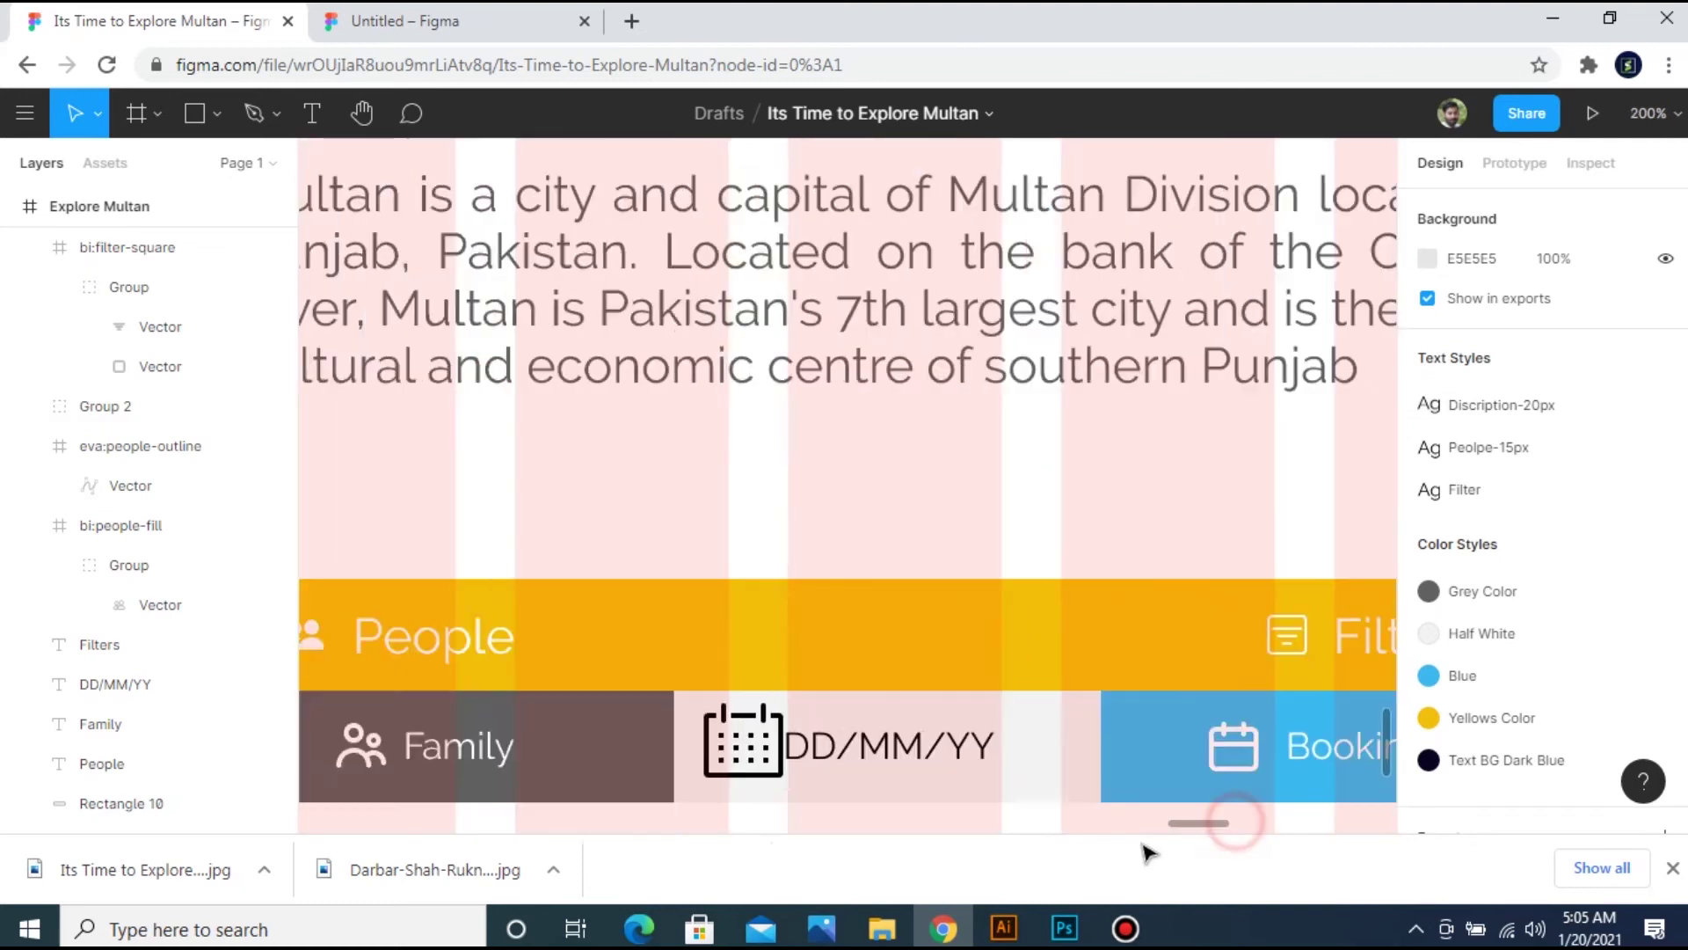
{"action": "scroll", "coordinate": [1214, 826], "scroll_direction": "right", "scroll_amount": 3}
{"action": "left_click", "coordinate": [894, 753]}
{"action": "key", "text": "Right"}
{"action": "key", "text": "Right"}
{"action": "key", "text": "Right"}
{"action": "key", "text": "Right"}
{"action": "key", "text": "Right"}
{"action": "key", "text": "Right"}
{"action": "key", "text": "Right"}
{"action": "key", "text": "Right"}
{"action": "key", "text": "Right"}
{"action": "key", "text": "Right"}
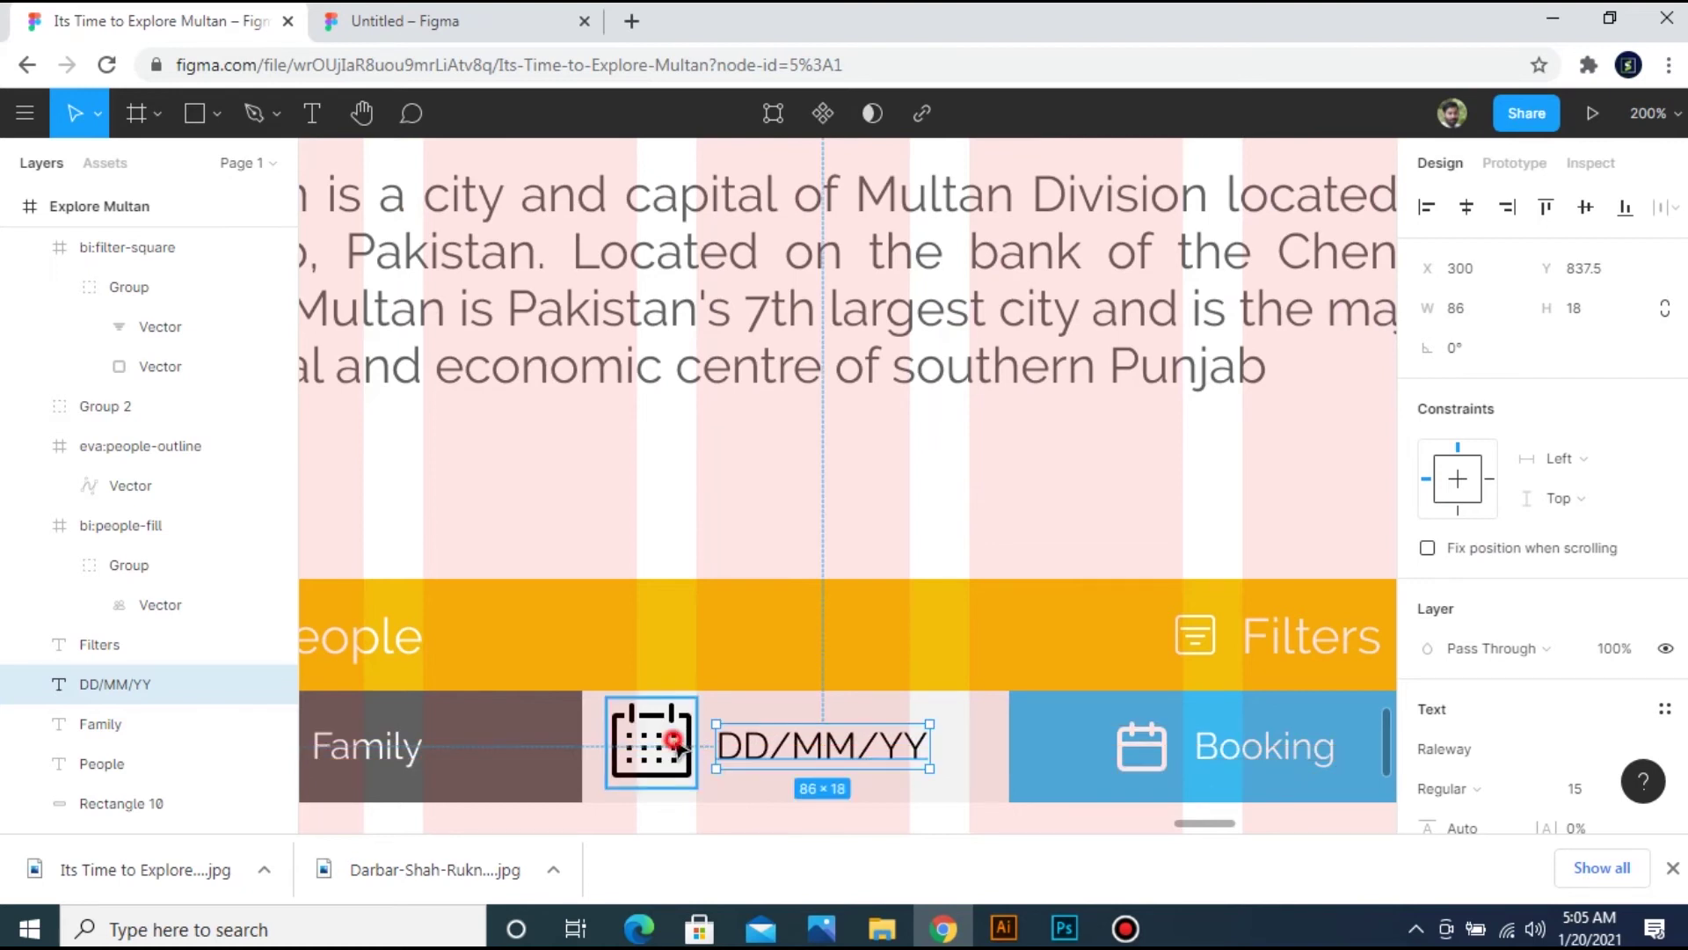
Group the DD/MM/YY label with its calendar icon and center the group vertically and horizontally in the light rectangle behind it.
{"action": "left_click", "coordinate": [677, 747], "text": "shift"}
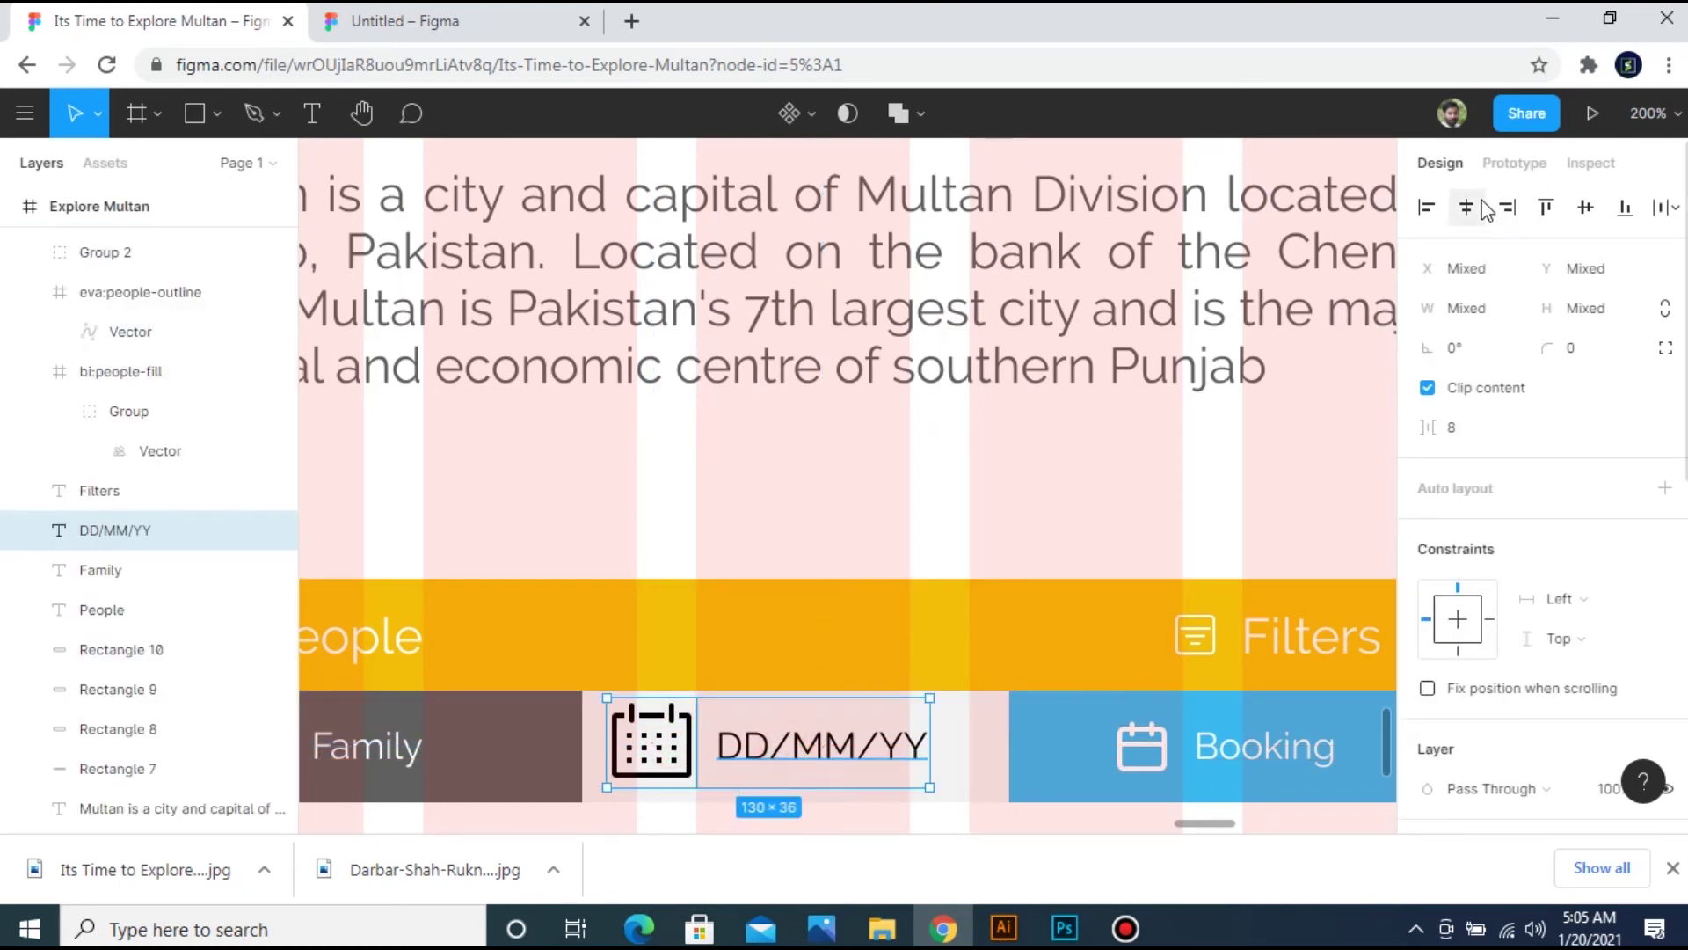
{"action": "key", "text": "ctrl+g"}
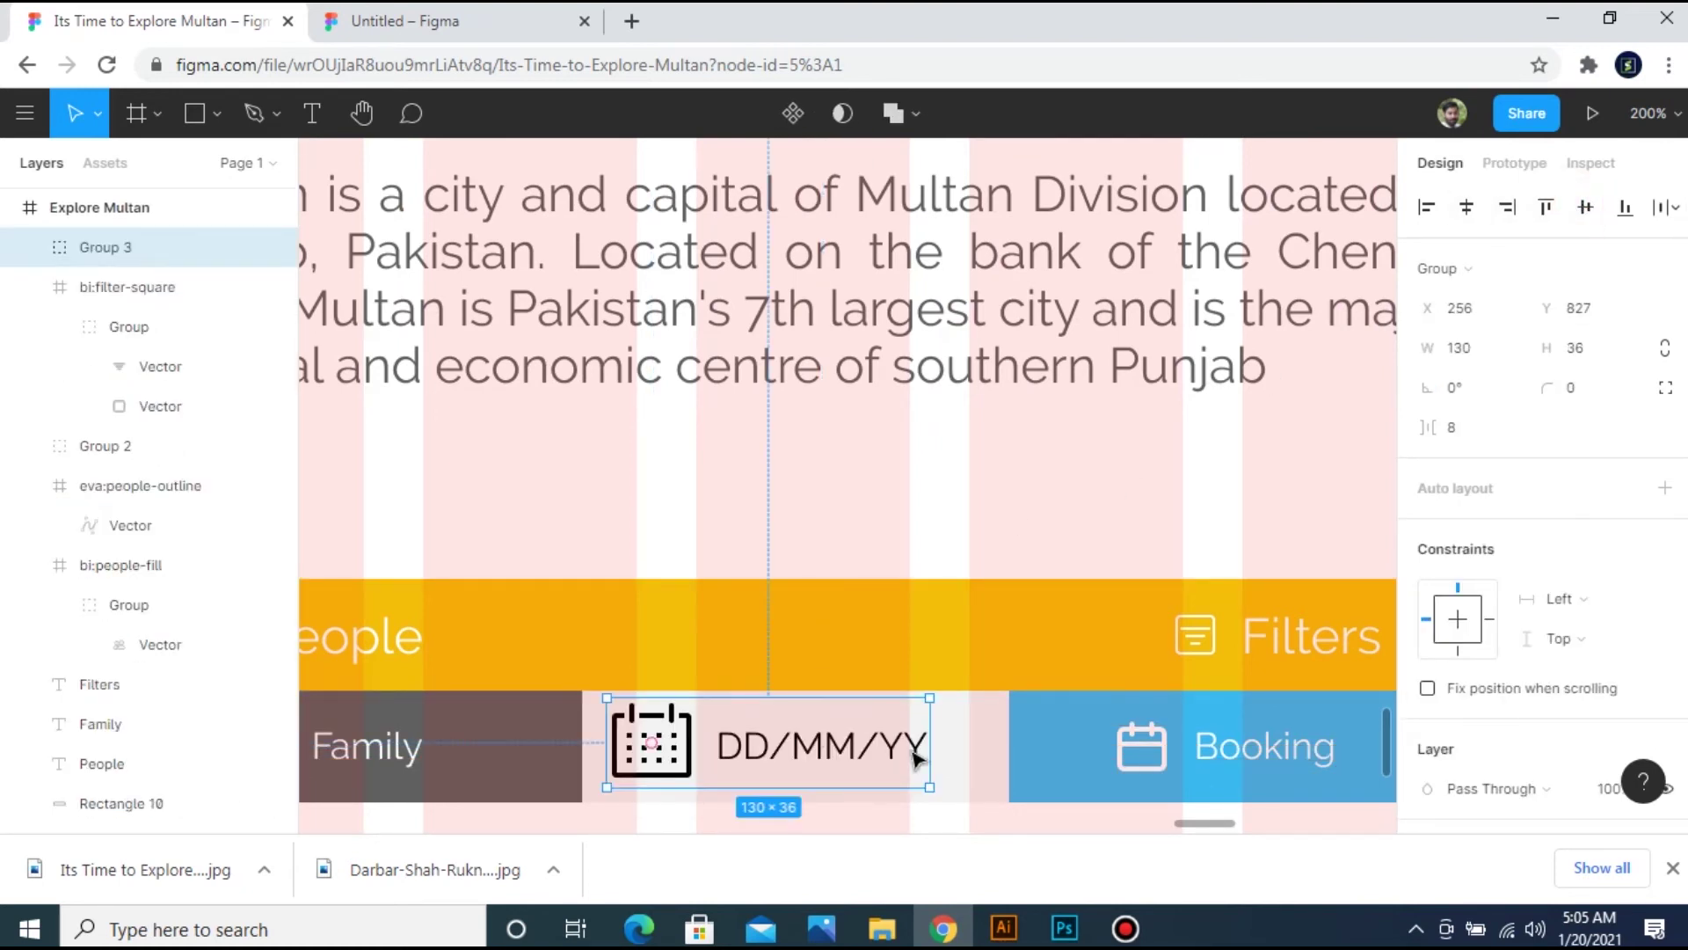
{"action": "left_click", "coordinate": [957, 754], "text": "shift"}
{"action": "left_click", "coordinate": [1585, 206]}
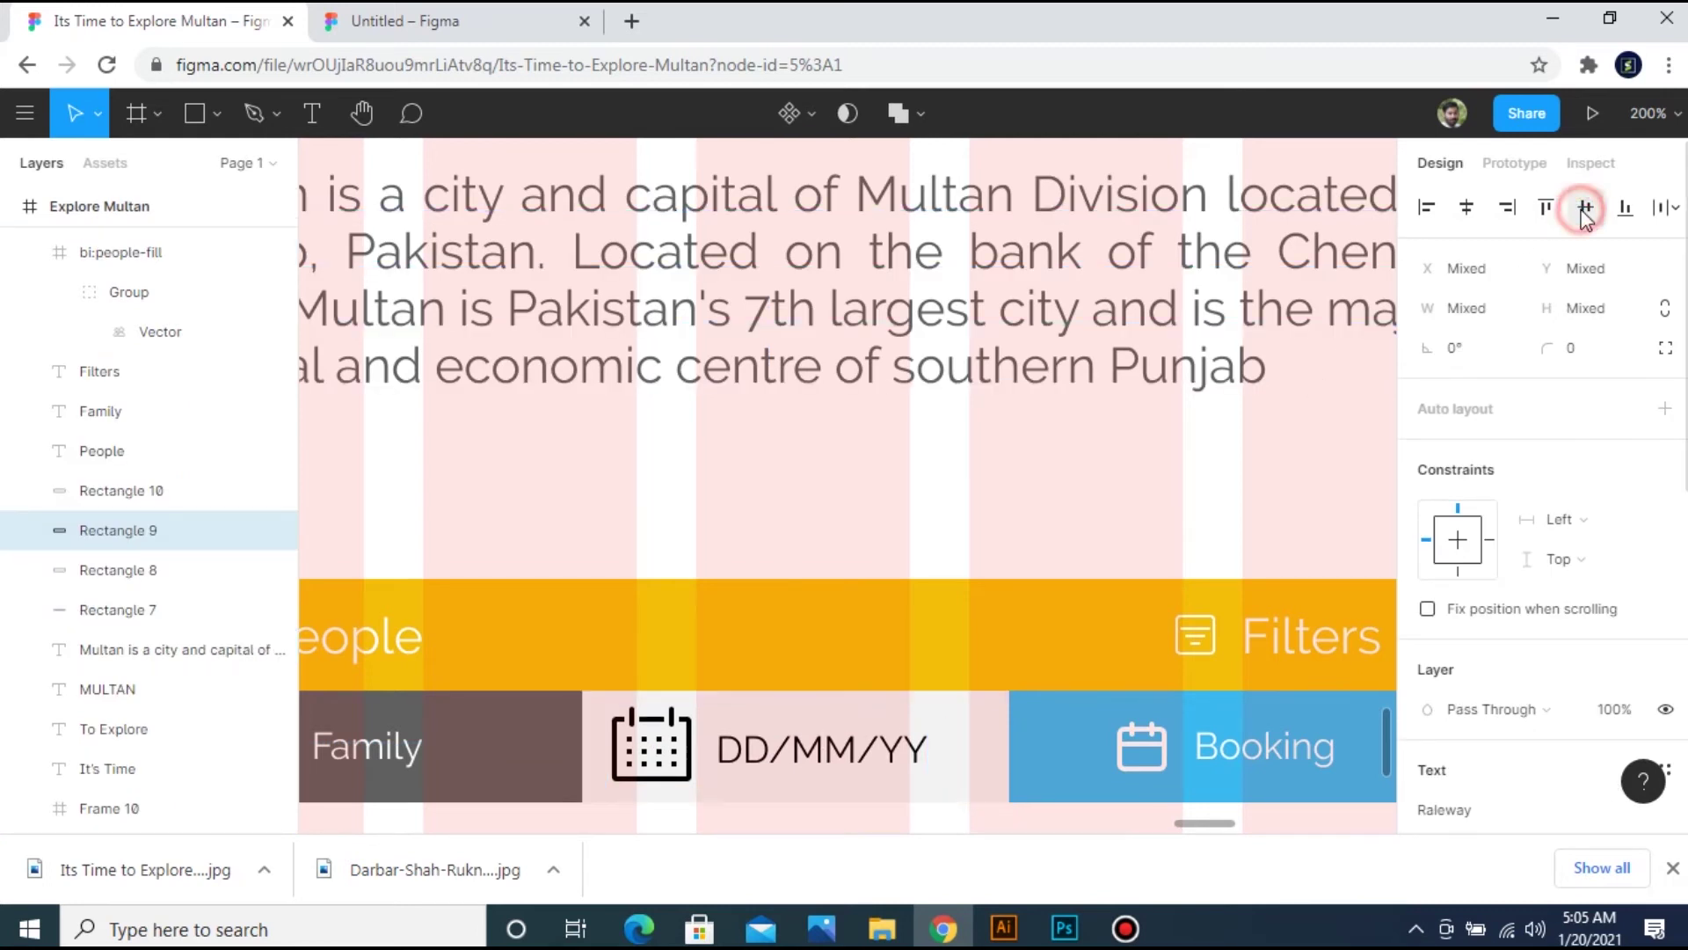
{"action": "left_click", "coordinate": [1467, 206]}
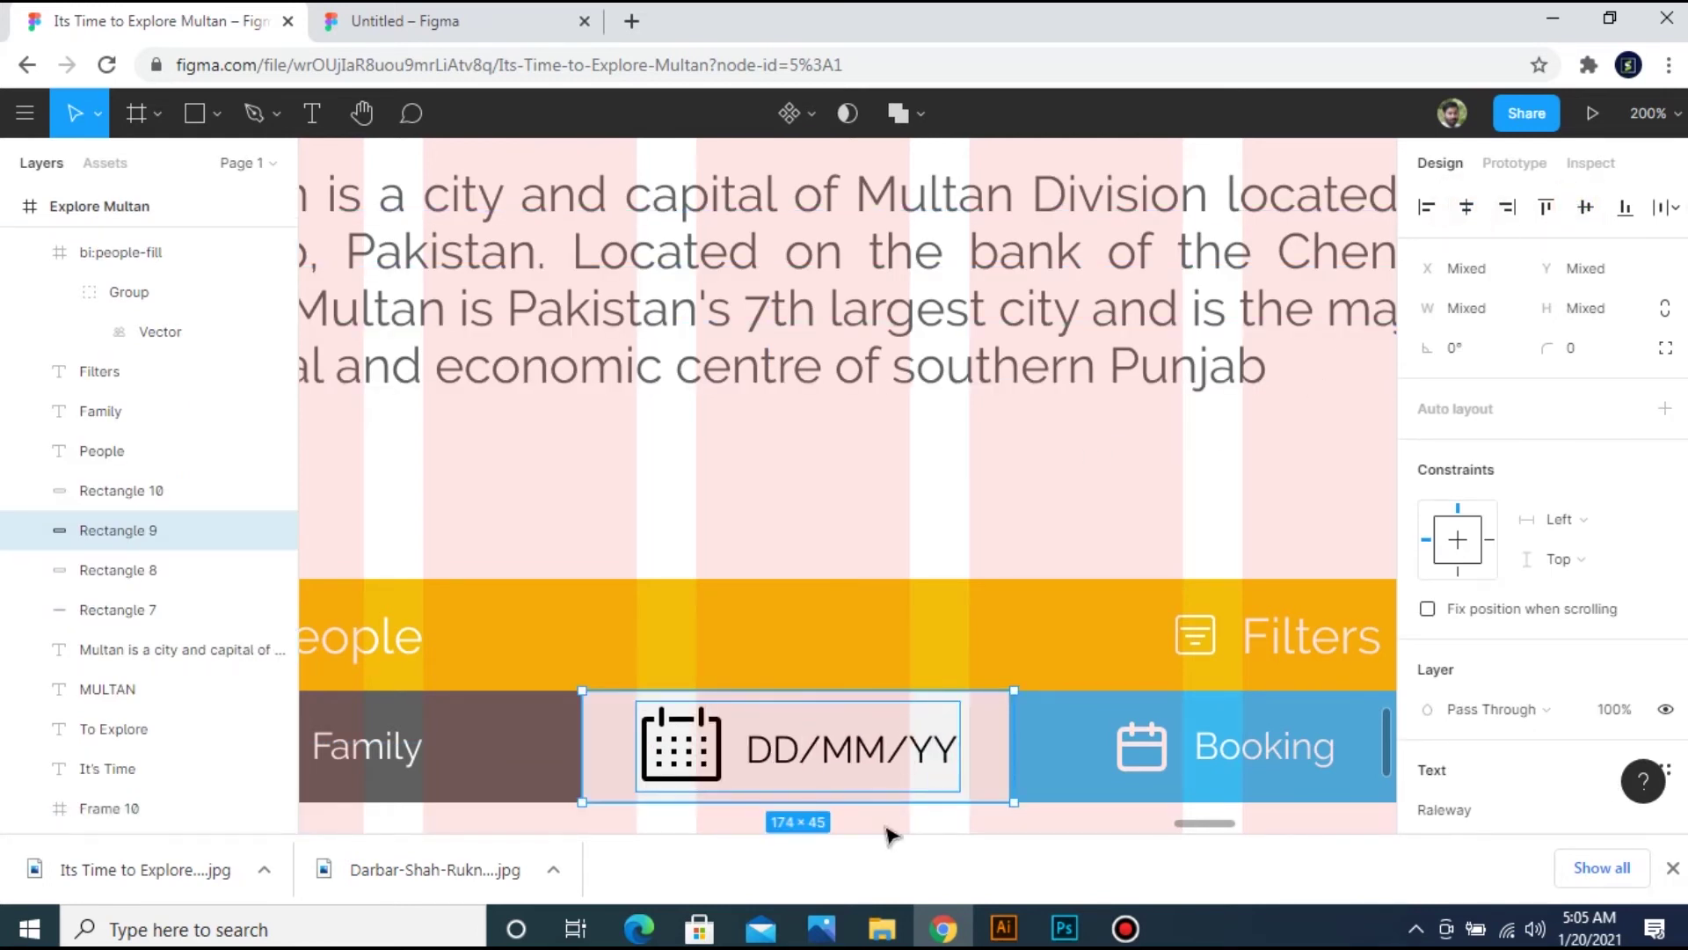
Group all rectangles, icons and labels of the booking filter bar into a single group.
{"action": "key", "text": "shift+1"}
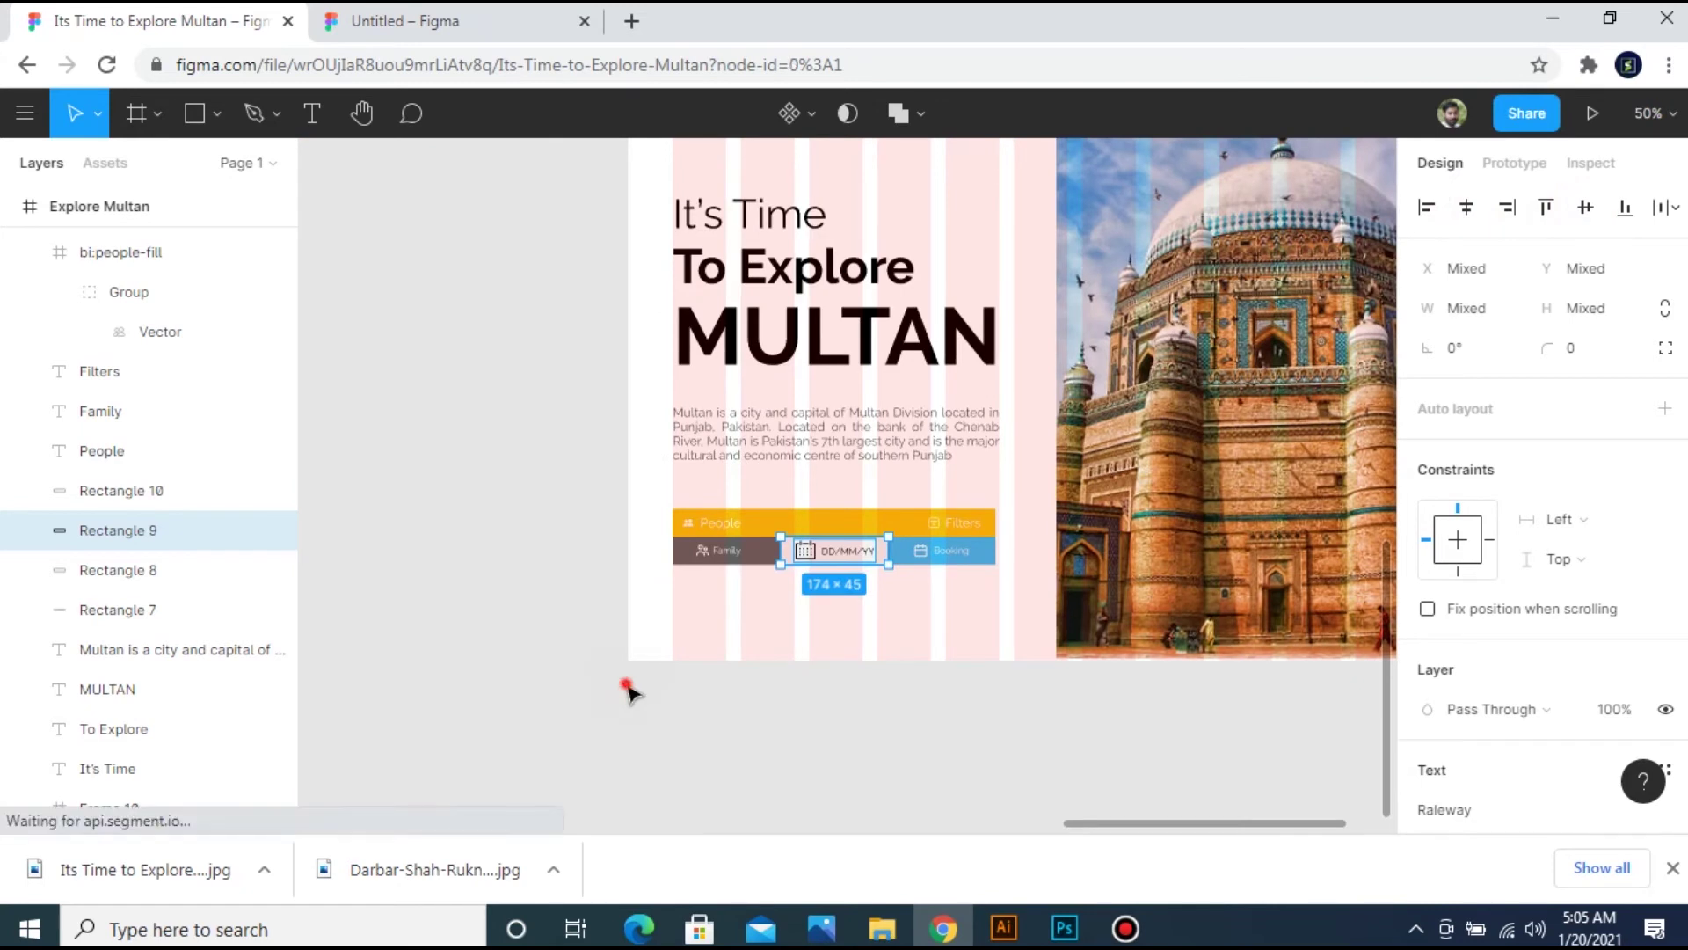
{"action": "left_click", "coordinate": [625, 683]}
{"action": "key", "text": "plus"}
{"action": "left_click_drag", "start_coordinate": [580, 491], "coordinate": [1001, 559]}
{"action": "key", "text": "ctrl+g"}
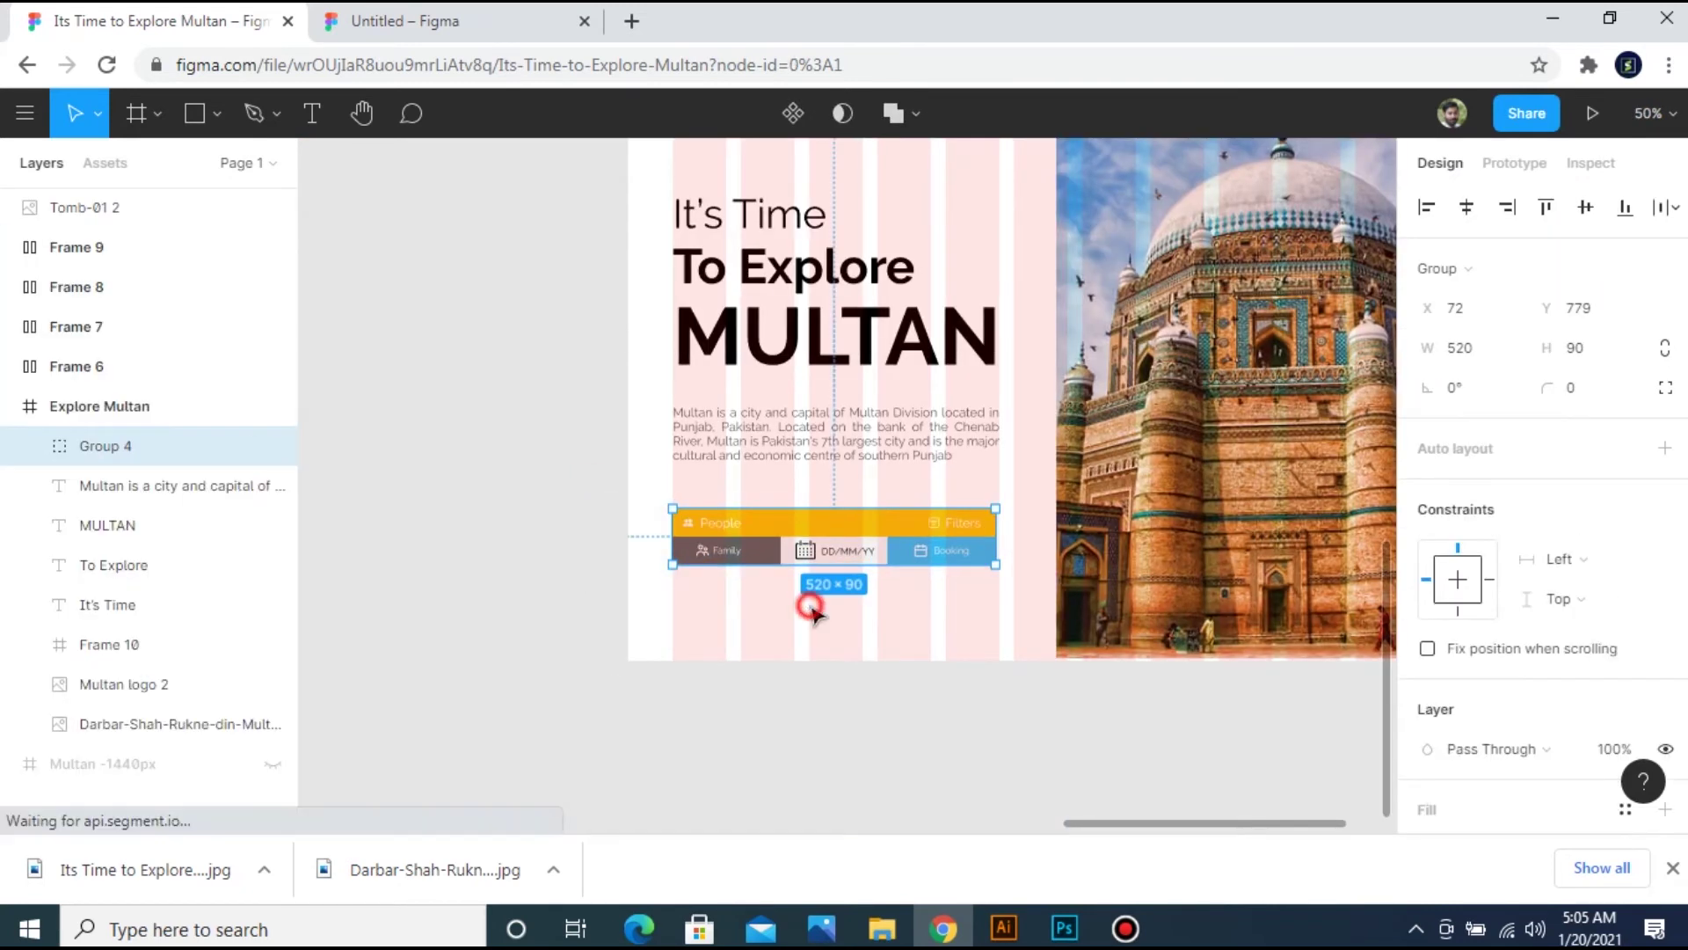
{"action": "left_click", "coordinate": [912, 635]}
Scale the Tomb-01 2 photo to a width of 200 and finally a height of 150, keeping its proportions.
{"action": "key", "text": "ctrl+minus"}
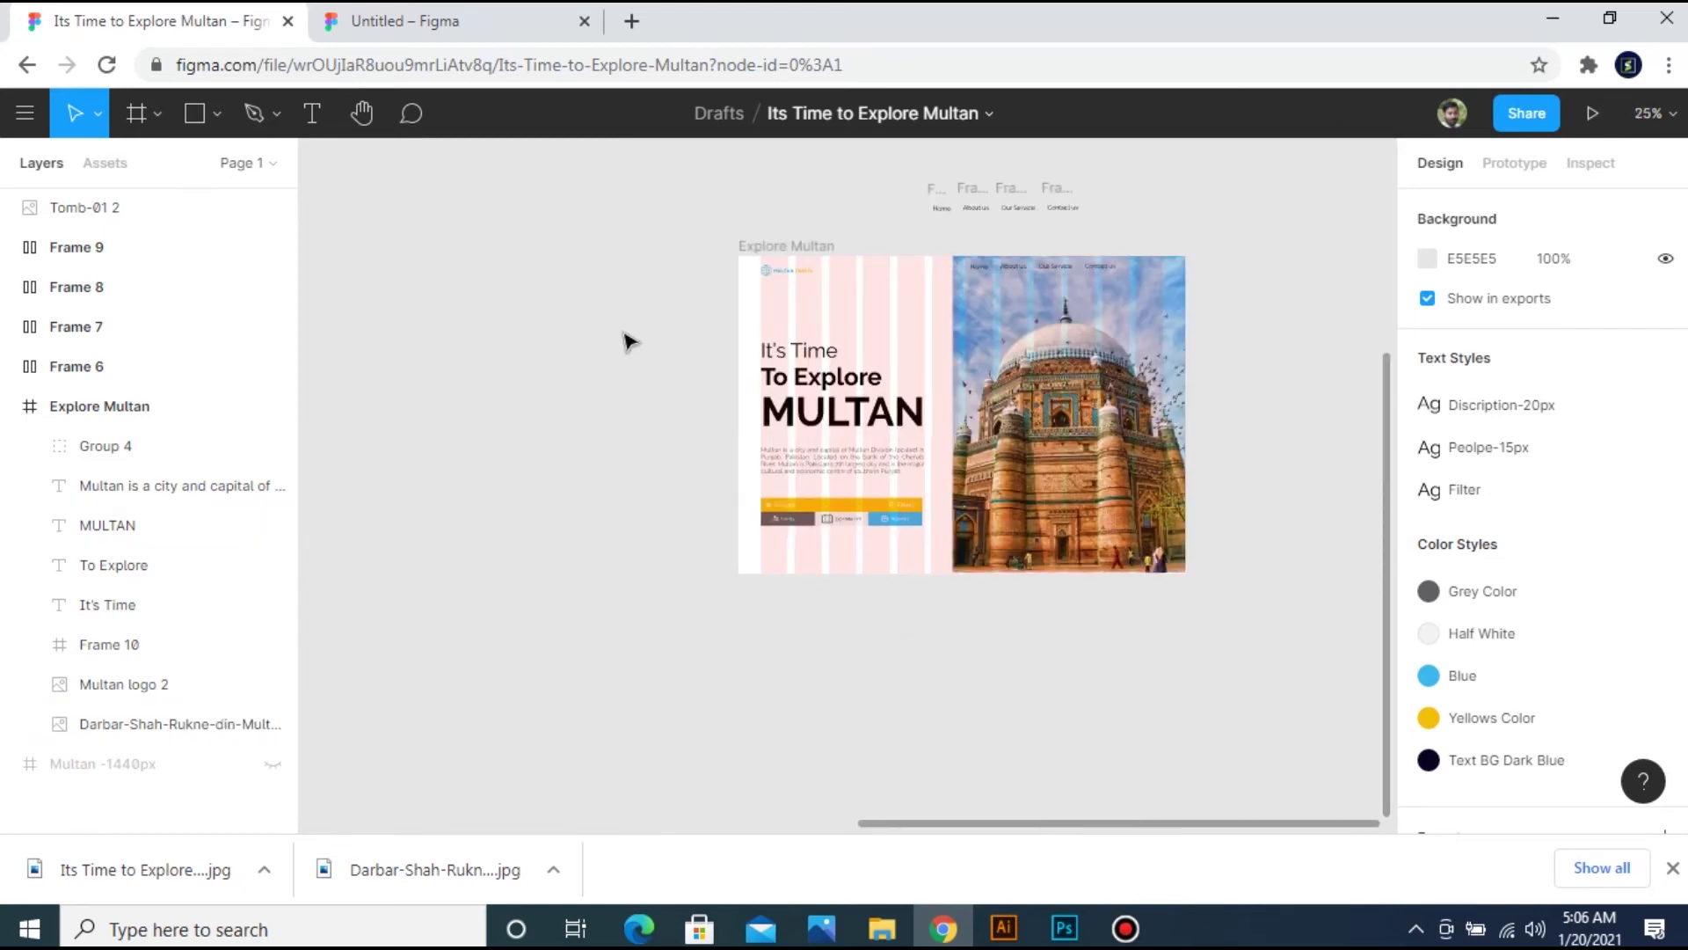
{"action": "key", "text": "ctrl+minus"}
{"action": "left_click_drag", "start_coordinate": [369, 327], "coordinate": [646, 587]}
{"action": "left_click", "coordinate": [1473, 312]}
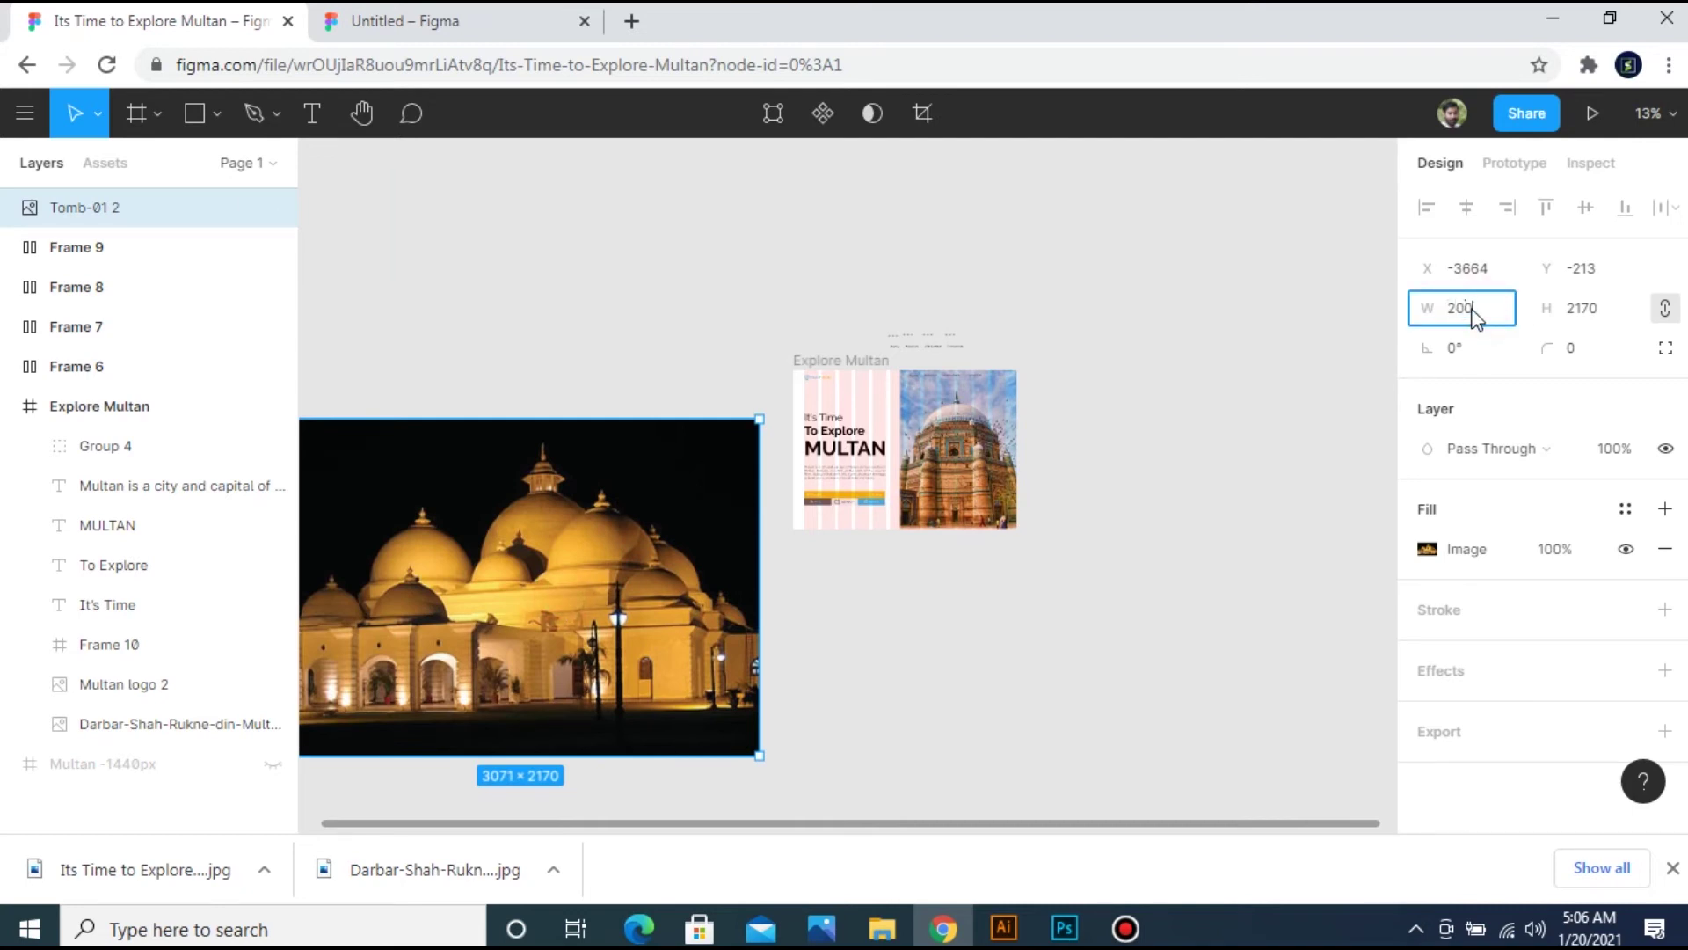
{"action": "left_click", "coordinate": [1608, 322]}
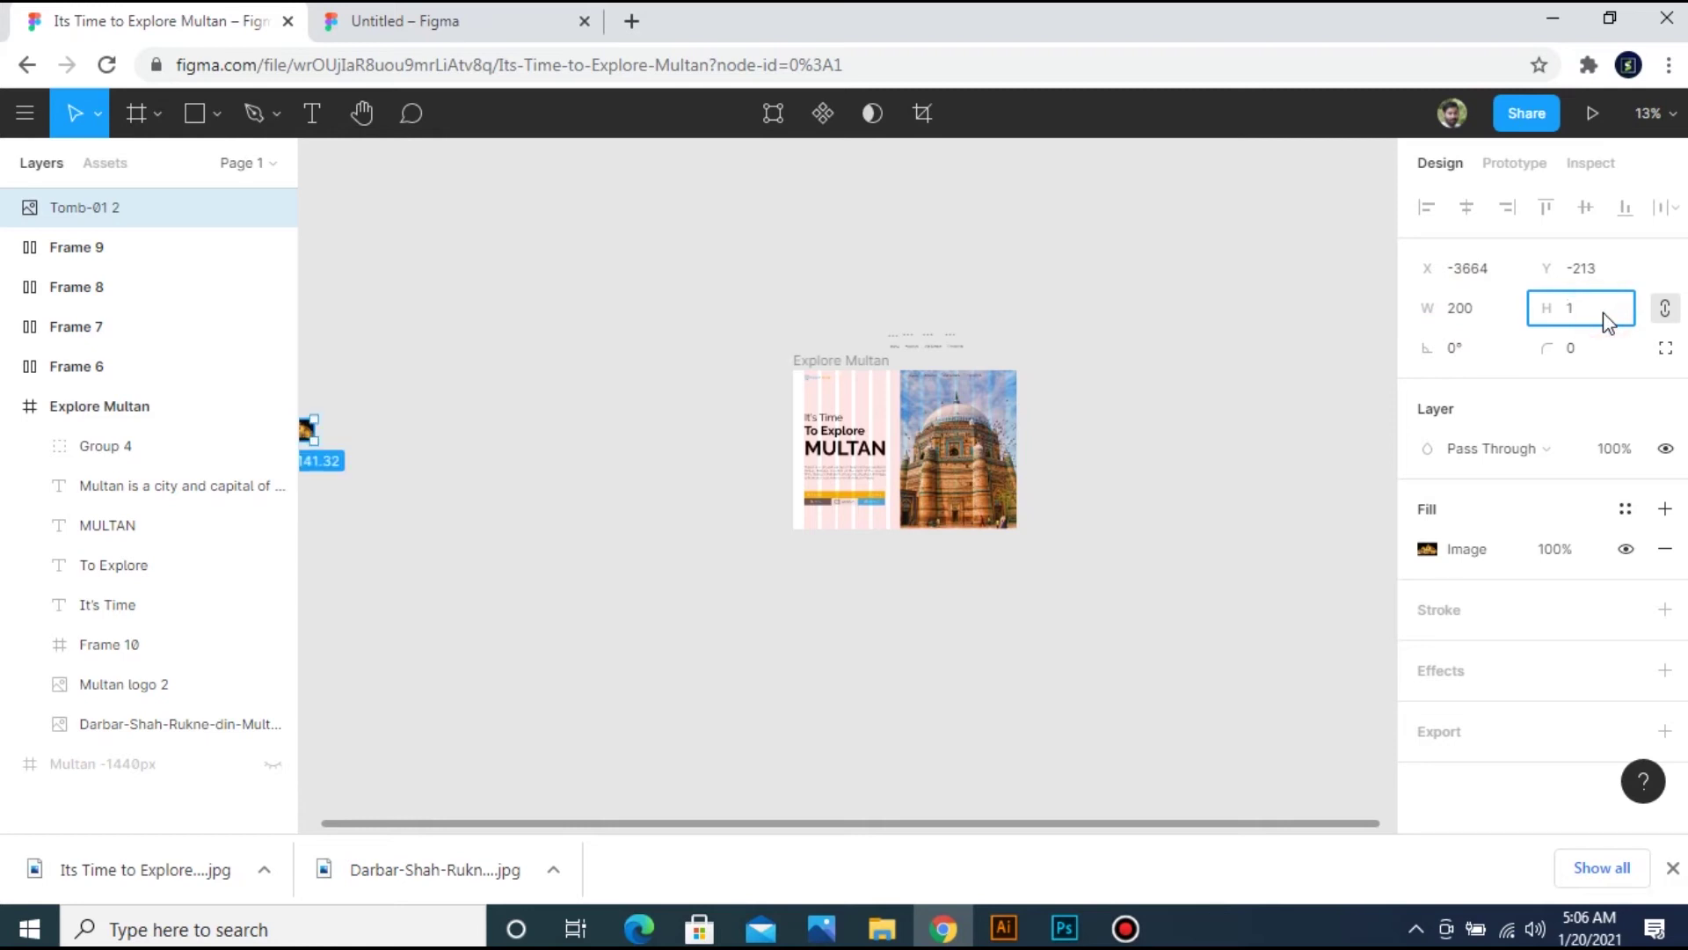
{"action": "type", "text": "150"}
{"action": "key", "text": "Return"}
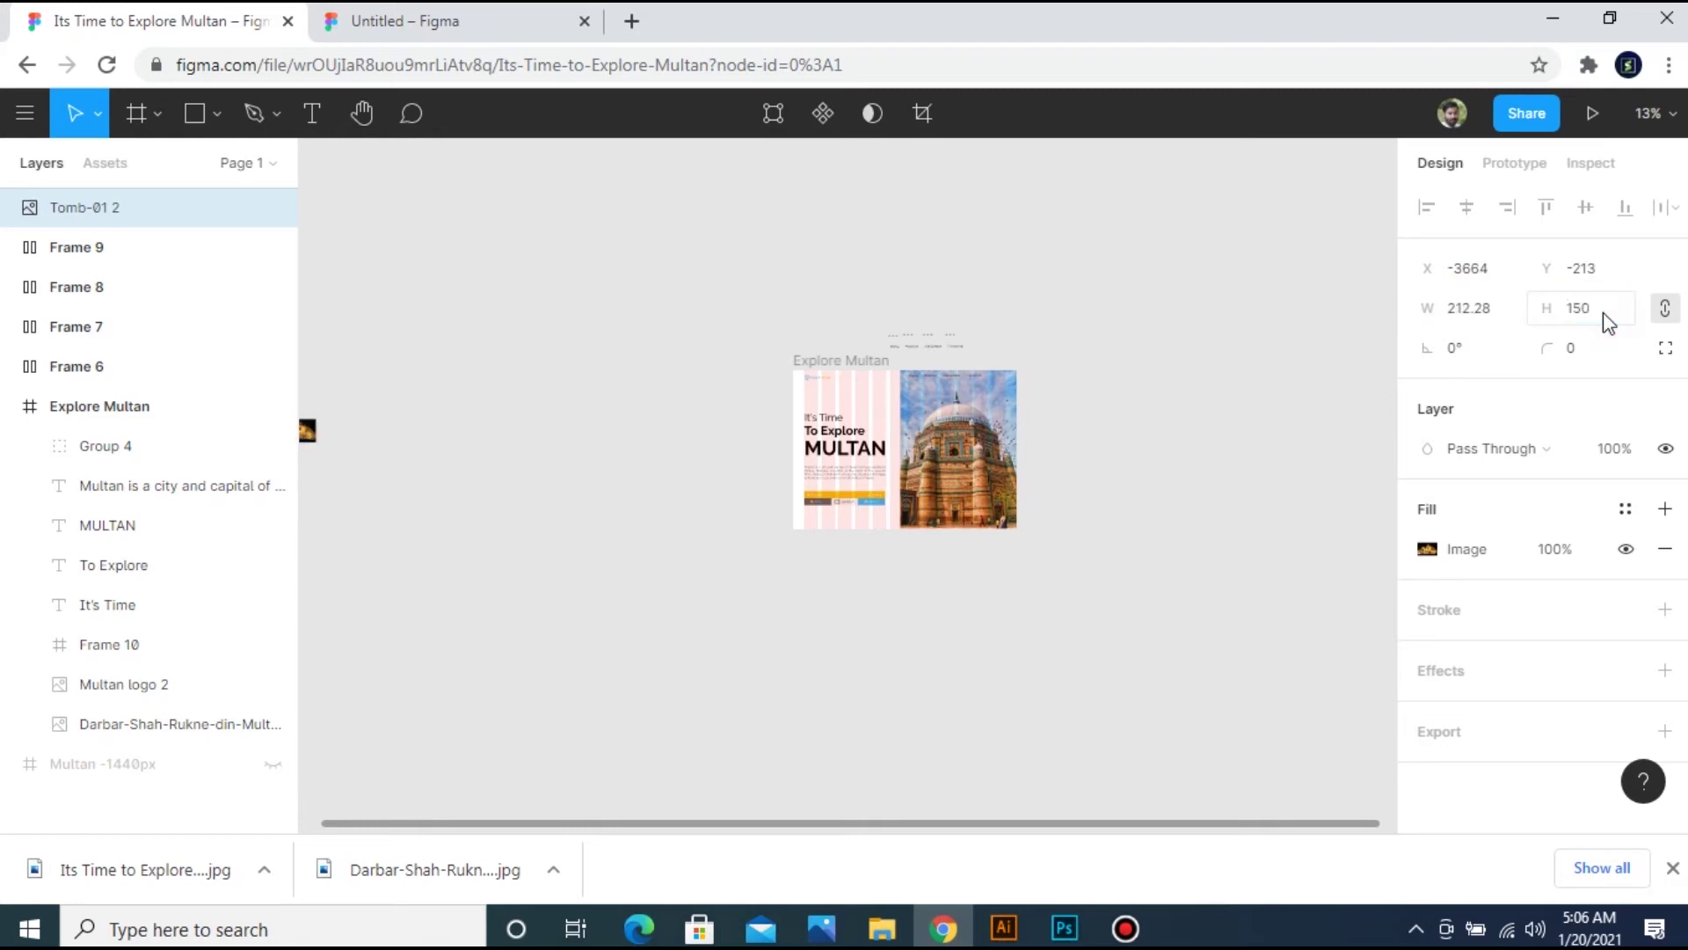
Move the small tomb photo into the Explore Multan frame, onto the lower part of the shrine photo.
{"action": "left_click_drag", "start_coordinate": [312, 437], "coordinate": [987, 505]}
{"action": "key", "text": "ctrl+equal"}
{"action": "key", "text": "shift+0"}
{"action": "key", "text": "ctrl+minus"}
{"action": "key", "text": "ctrl+minus"}
{"action": "key", "text": "ctrl+equal"}
{"action": "left_click_drag", "start_coordinate": [942, 822], "coordinate": [1418, 716]}
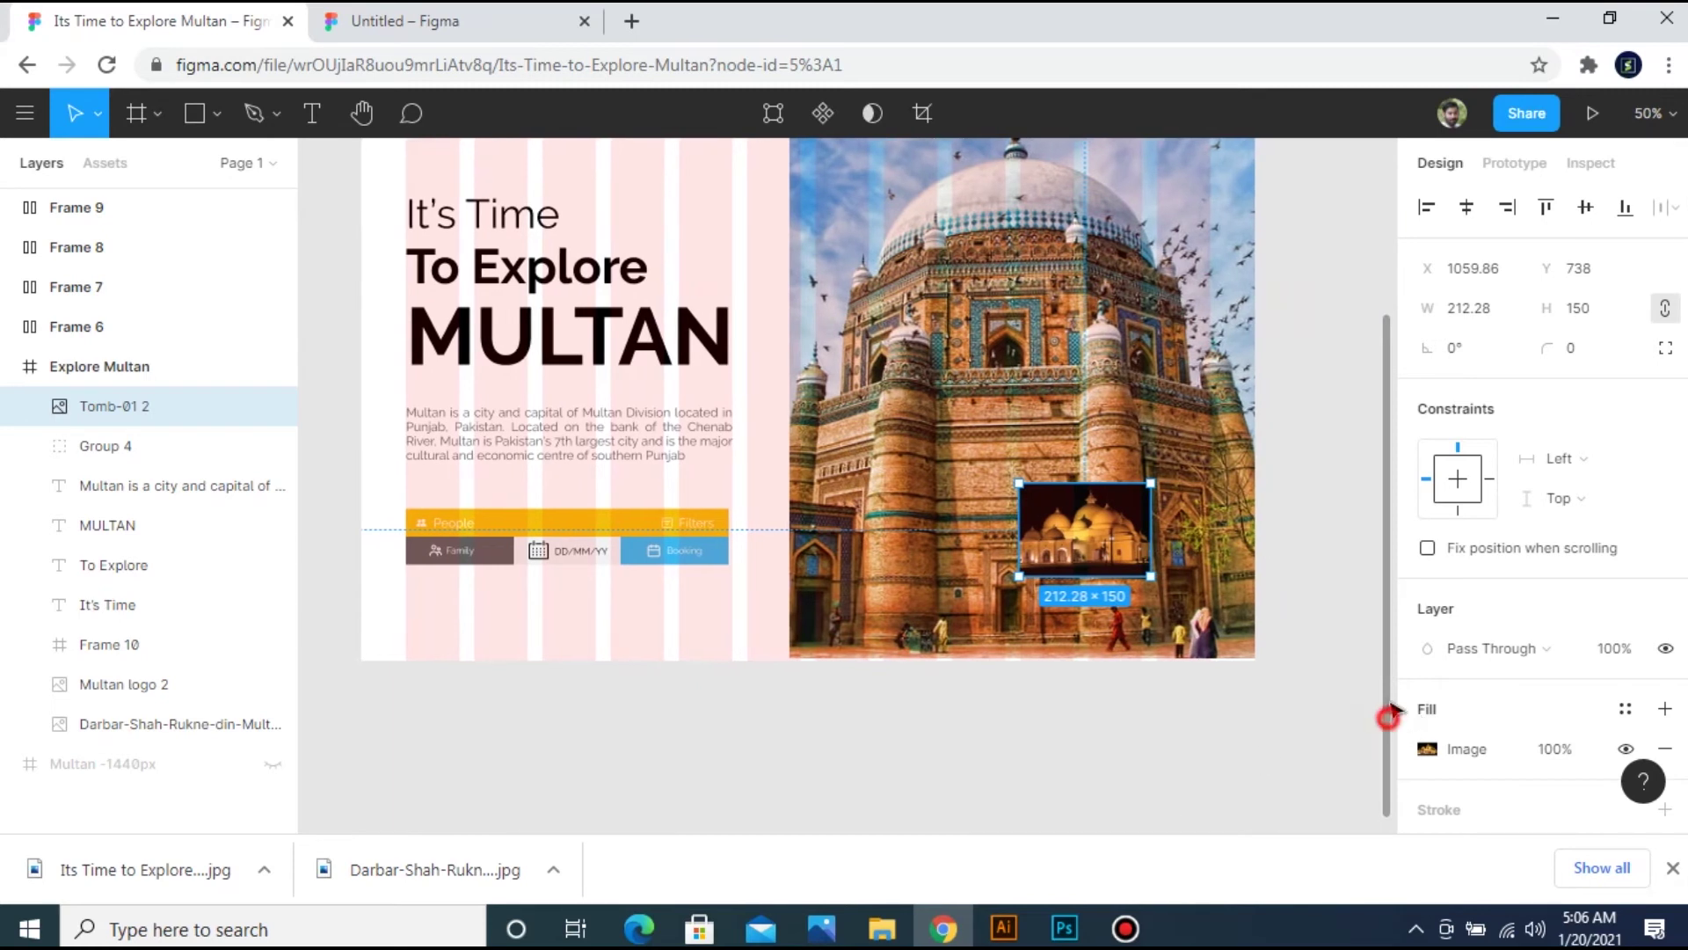
Move the tomb photo further down the shrine photo, to about X 1046 and Y 809.
{"action": "scroll", "coordinate": [1392, 621], "scroll_direction": "up", "scroll_amount": 3}
{"action": "left_click_drag", "start_coordinate": [1042, 710], "coordinate": [1033, 757]}
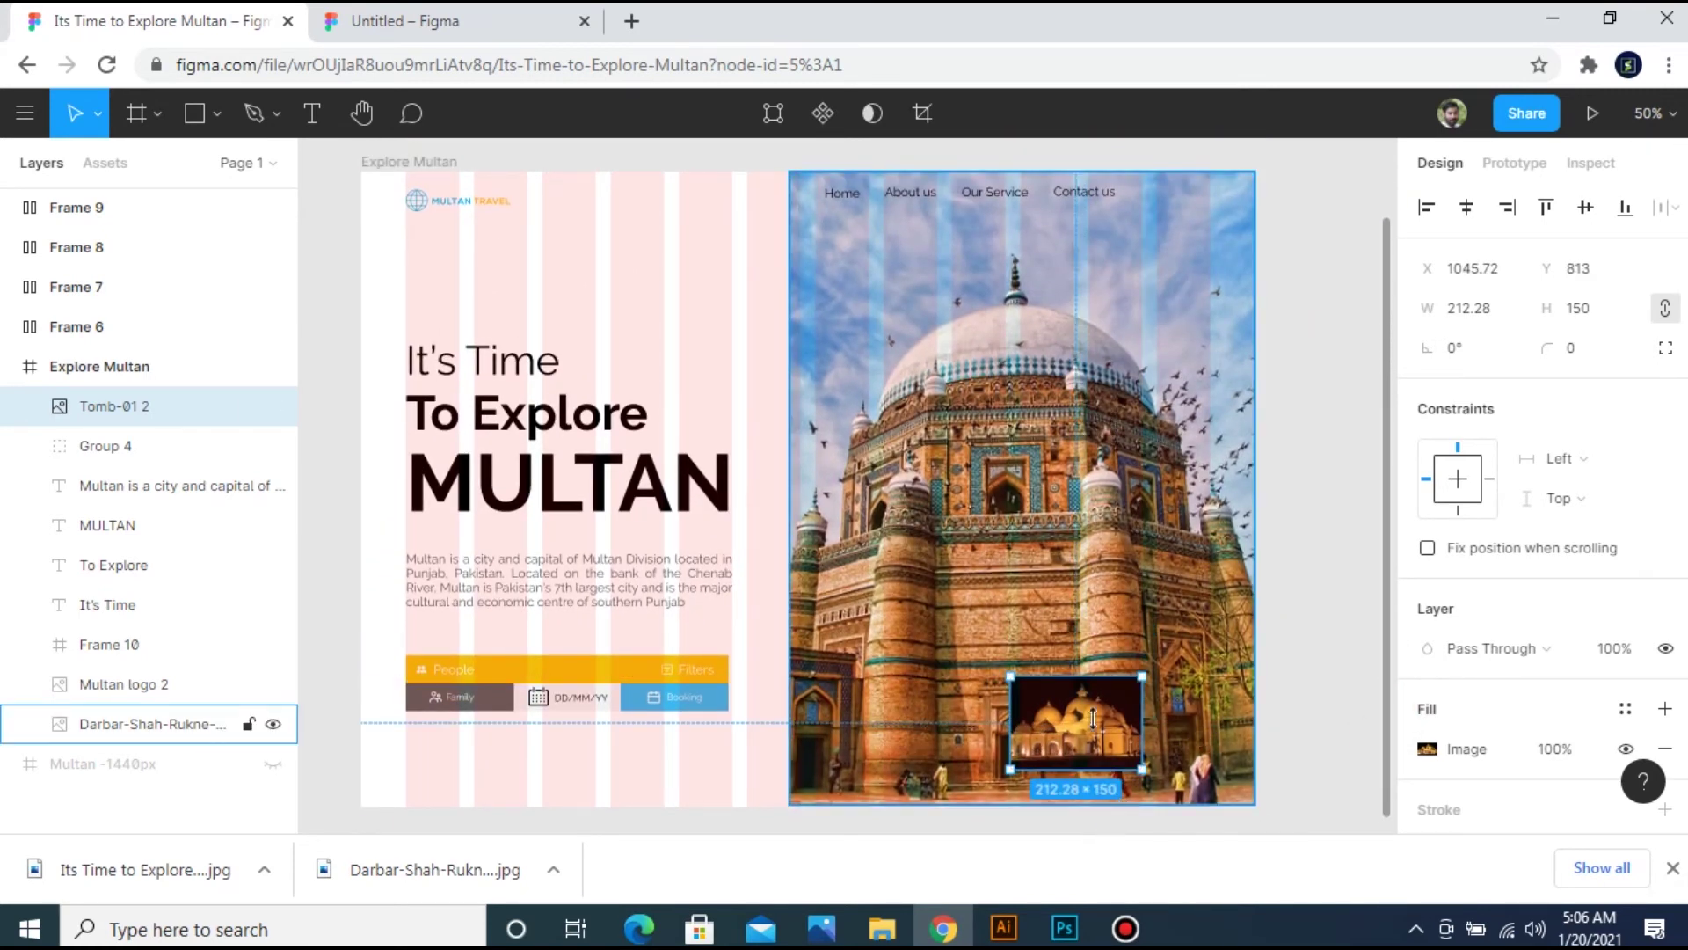
{"action": "key", "text": "Up"}
{"action": "key", "text": "Up"}
{"action": "key", "text": "Up"}
{"action": "key", "text": "Up"}
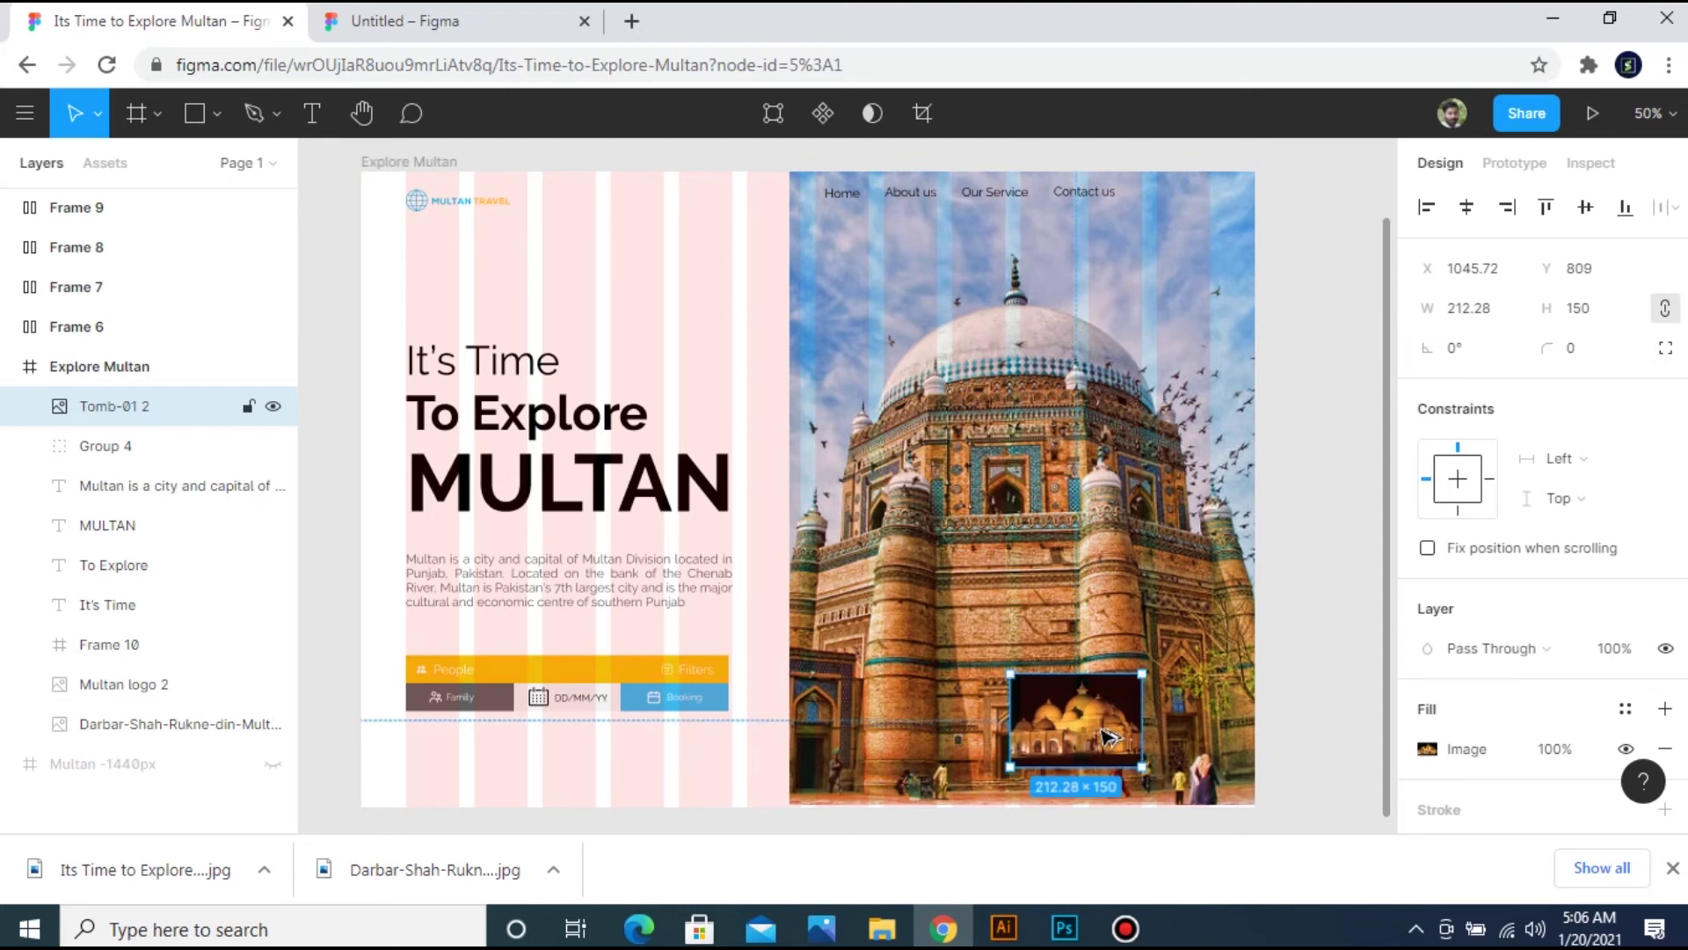
Draw a rectangle about 488 × 201 at the shrine photo's lower right edge and stack it between the shrine and tomb photos.
{"action": "left_click", "coordinate": [194, 112]}
{"action": "mouse_move", "coordinate": [953, 642]}
{"action": "left_mouse_down"}
{"action": "mouse_move", "coordinate": [1263, 761]}
{"action": "mouse_move", "coordinate": [1255, 773]}
{"action": "left_mouse_up"}
{"action": "key", "text": "ctrl+shift+bracketleft"}
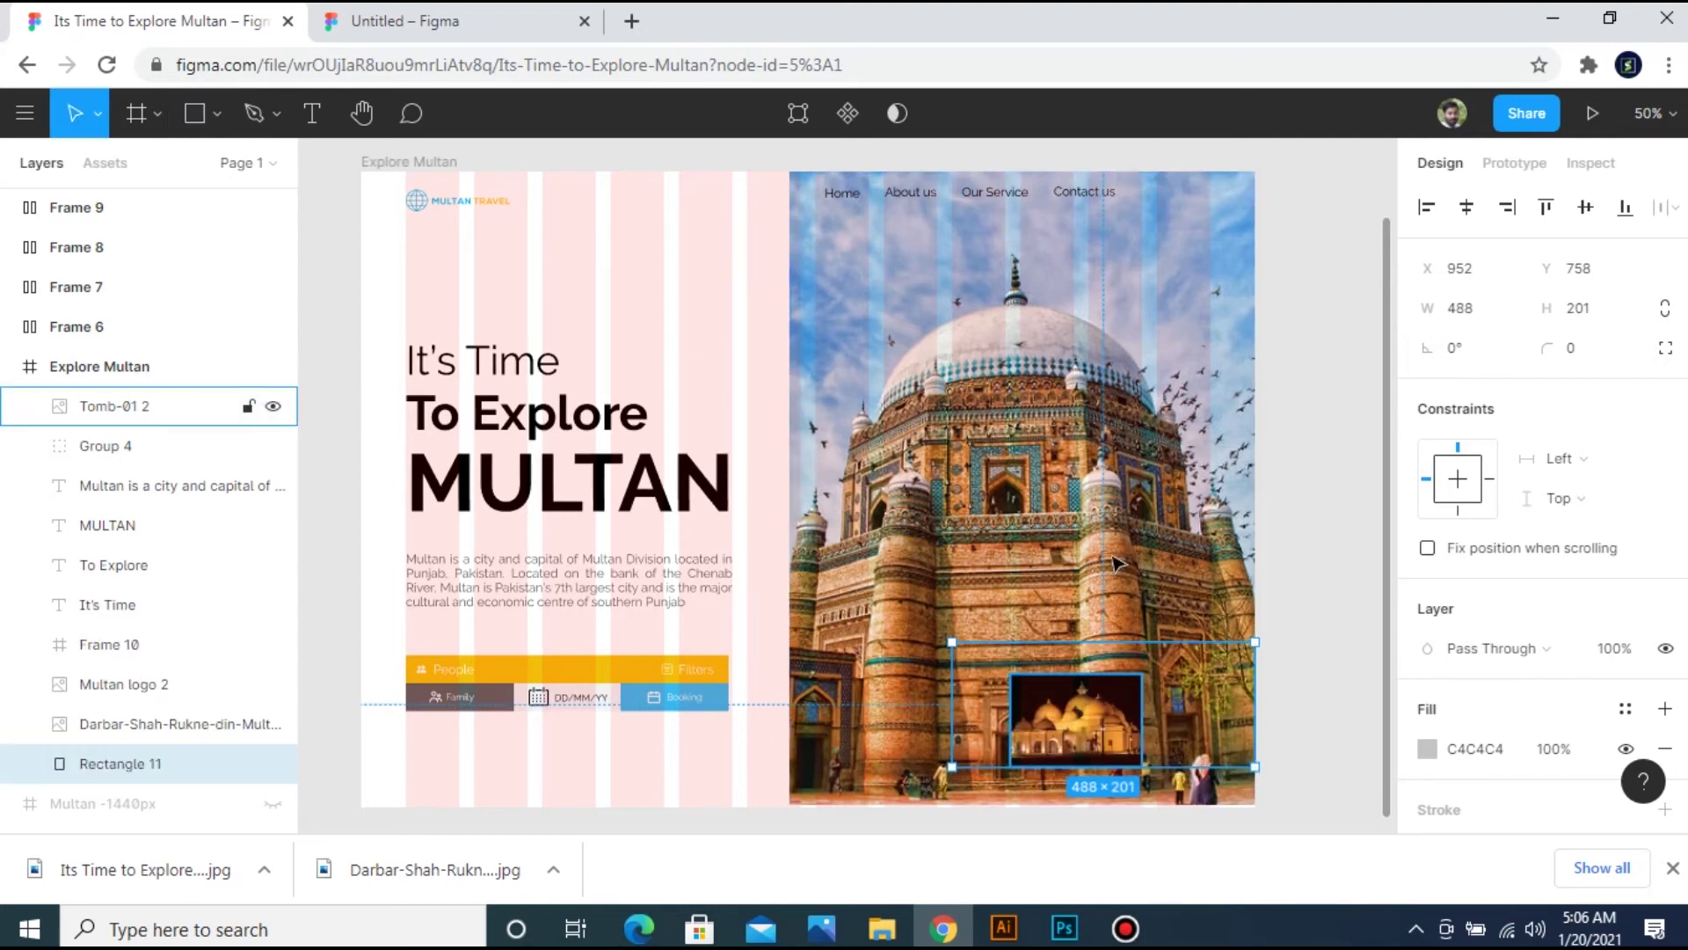
{"action": "left_click", "coordinate": [1115, 563]}
{"action": "key", "text": "ctrl+bracketleft"}
Center the tomb photo vertically on the grey rectangle and place it near the rectangle's left edge at X 987.
{"action": "left_click", "coordinate": [1081, 717]}
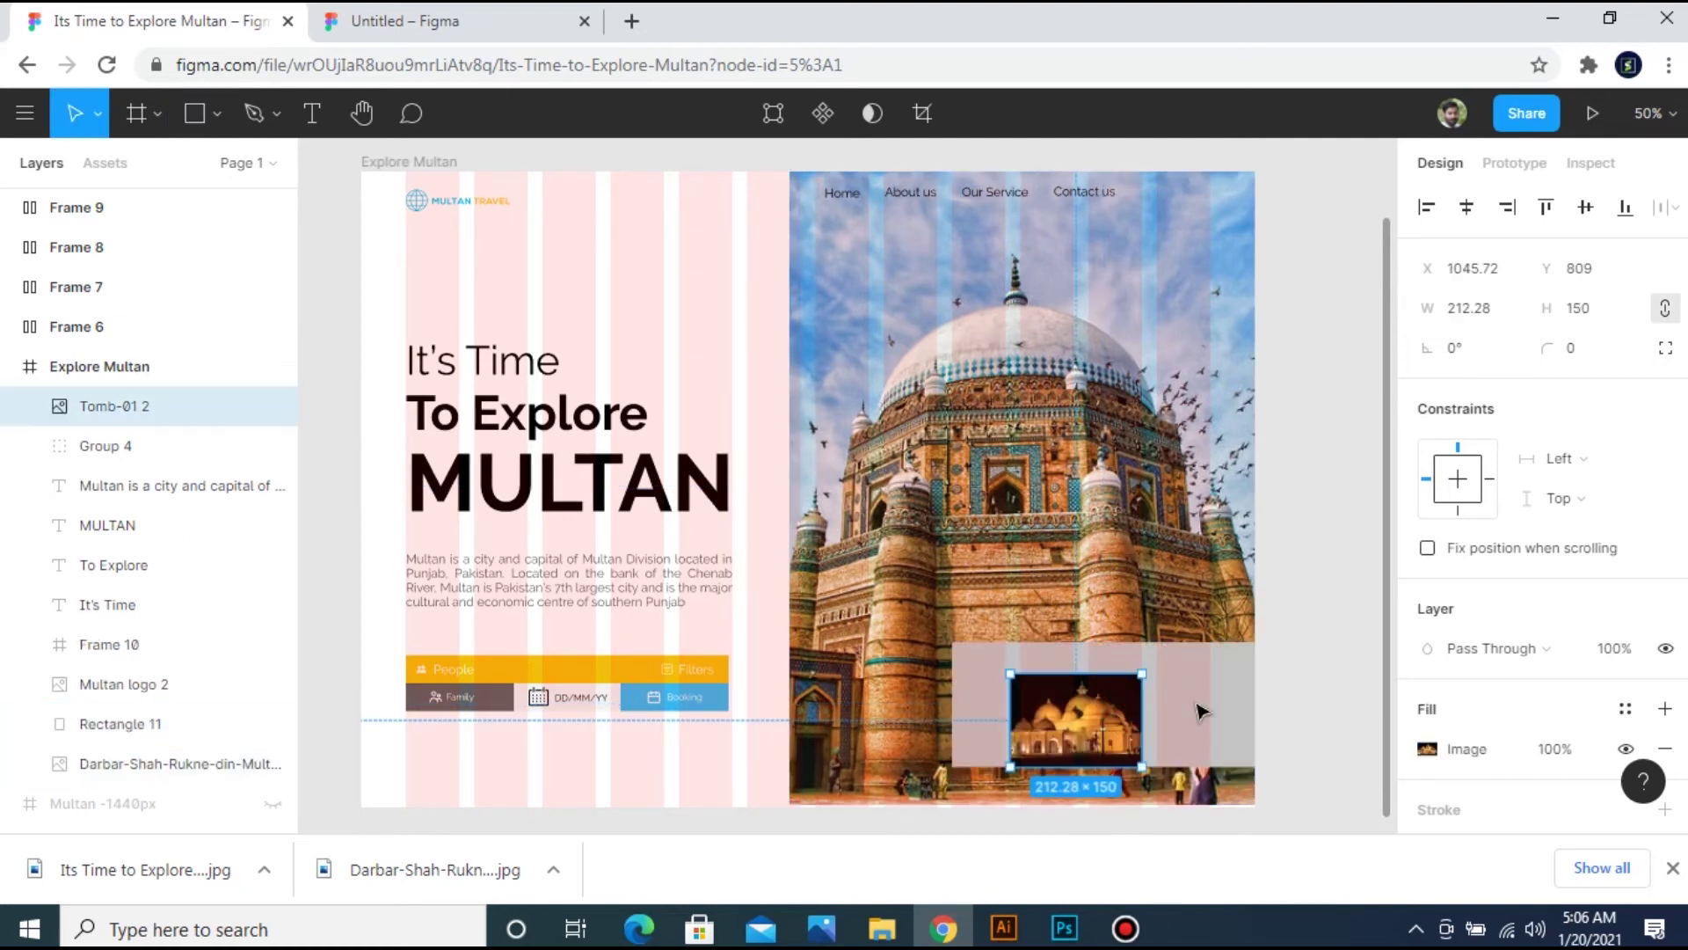
{"action": "left_click", "coordinate": [1200, 704], "text": "shift"}
{"action": "left_click", "coordinate": [1467, 209]}
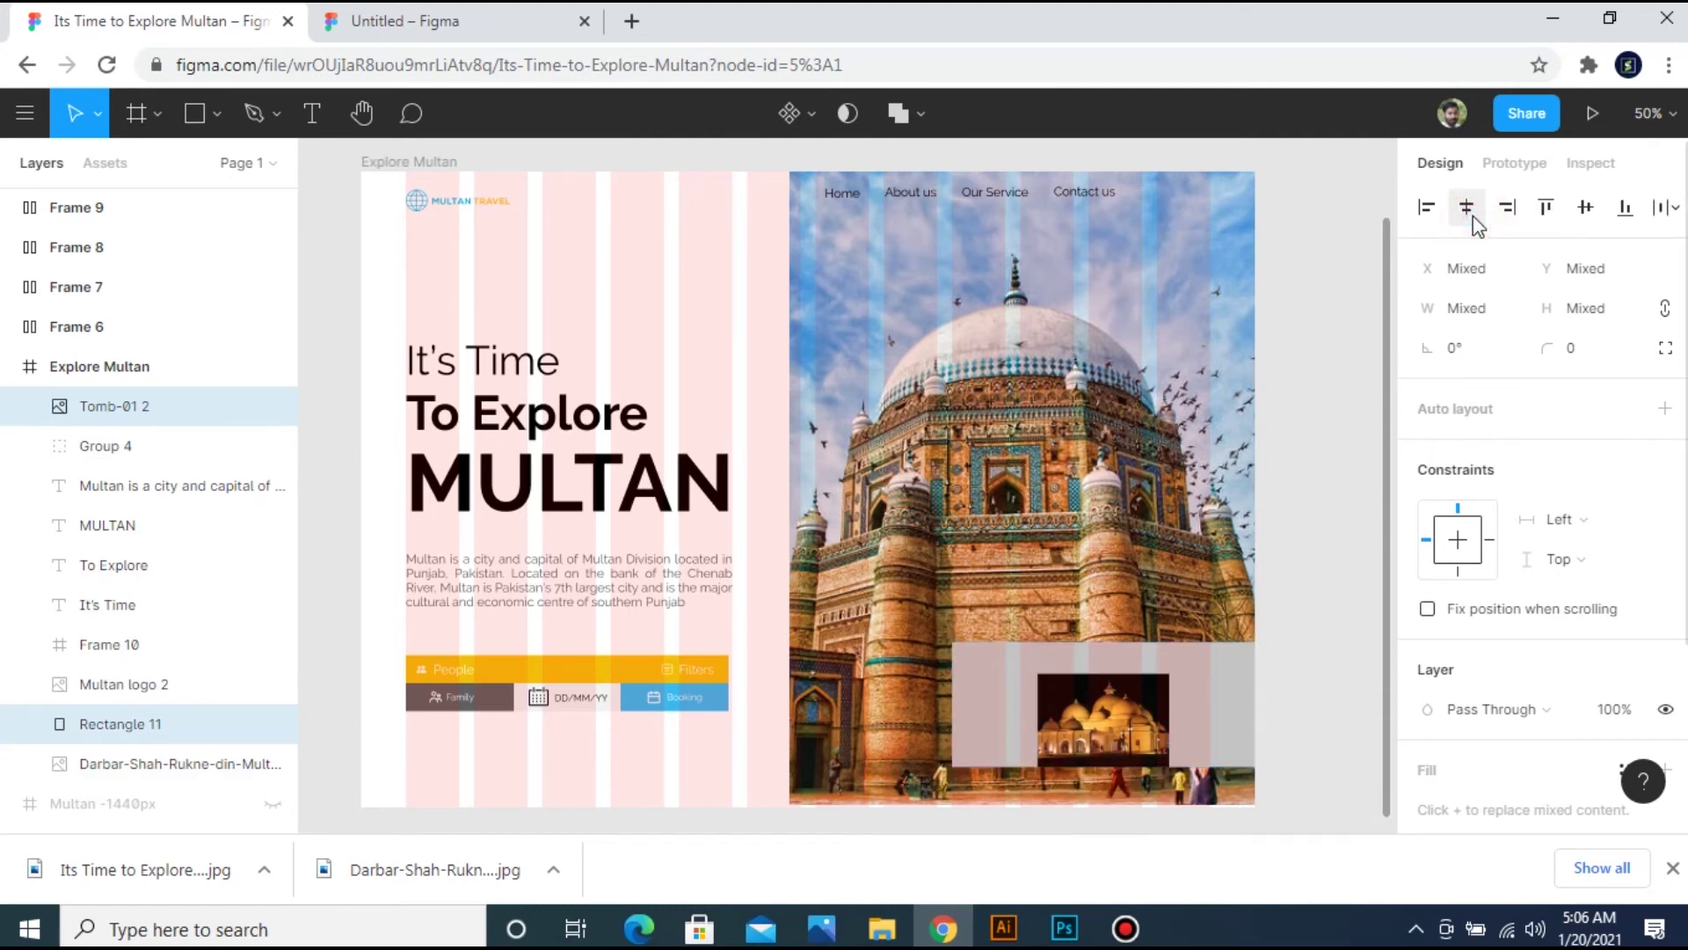
{"action": "left_click", "coordinate": [1427, 207]}
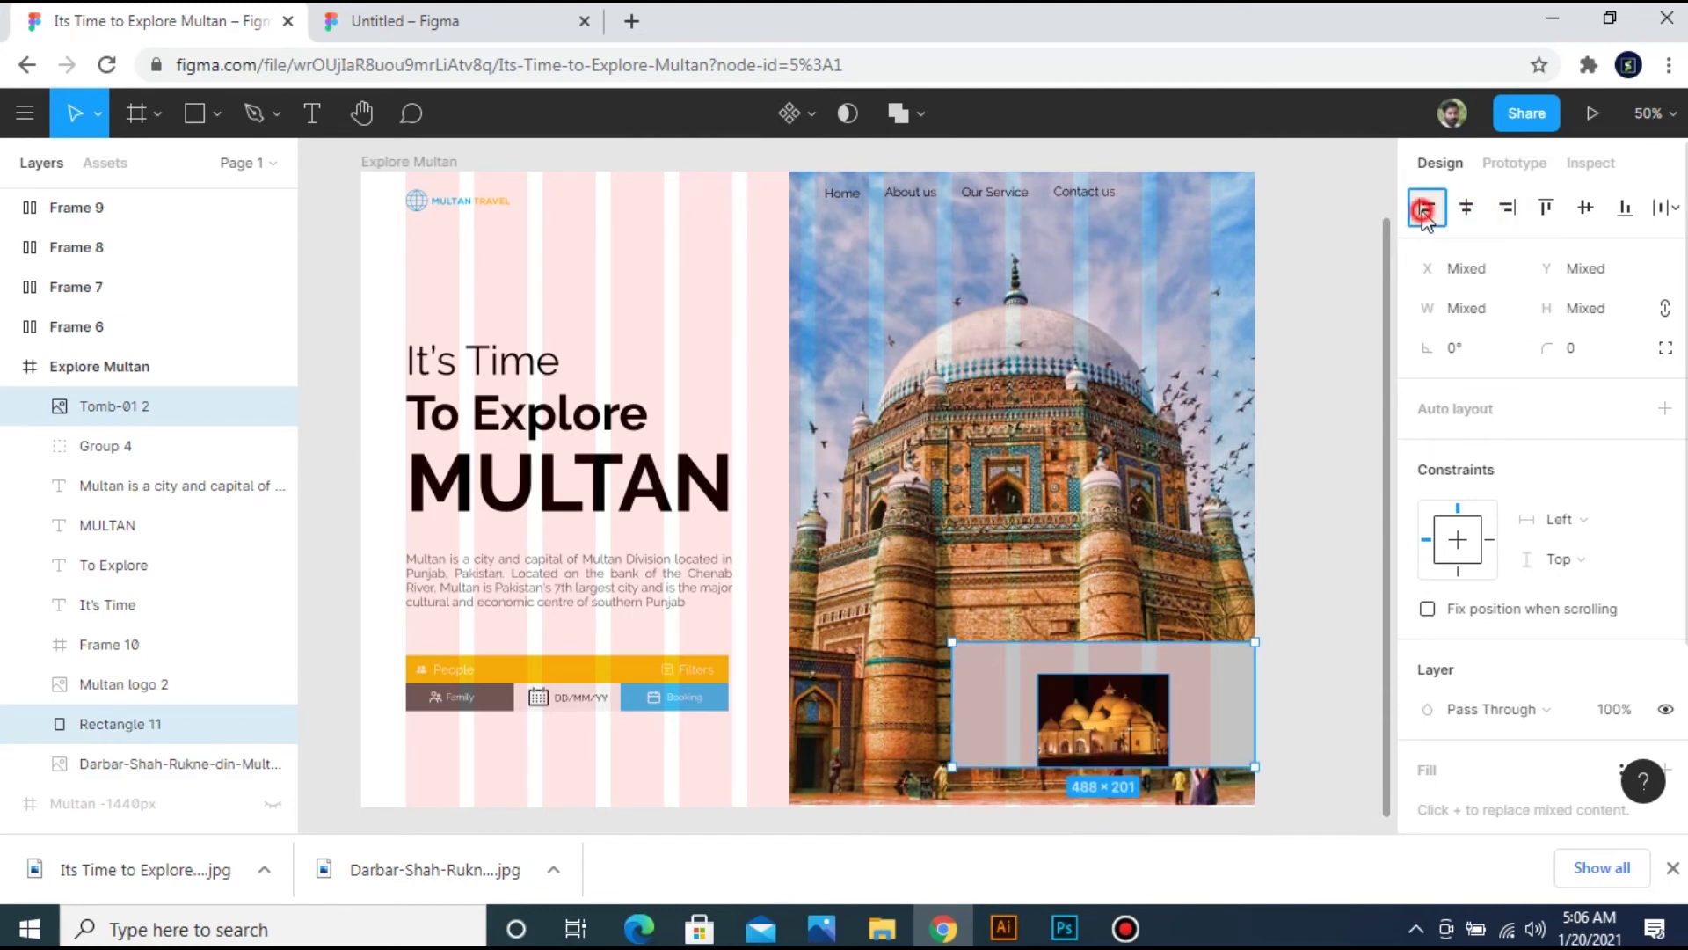
{"action": "left_click", "coordinate": [1582, 205]}
{"action": "left_click", "coordinate": [1293, 668]}
{"action": "left_click_drag", "start_coordinate": [1020, 703], "coordinate": [1039, 710]}
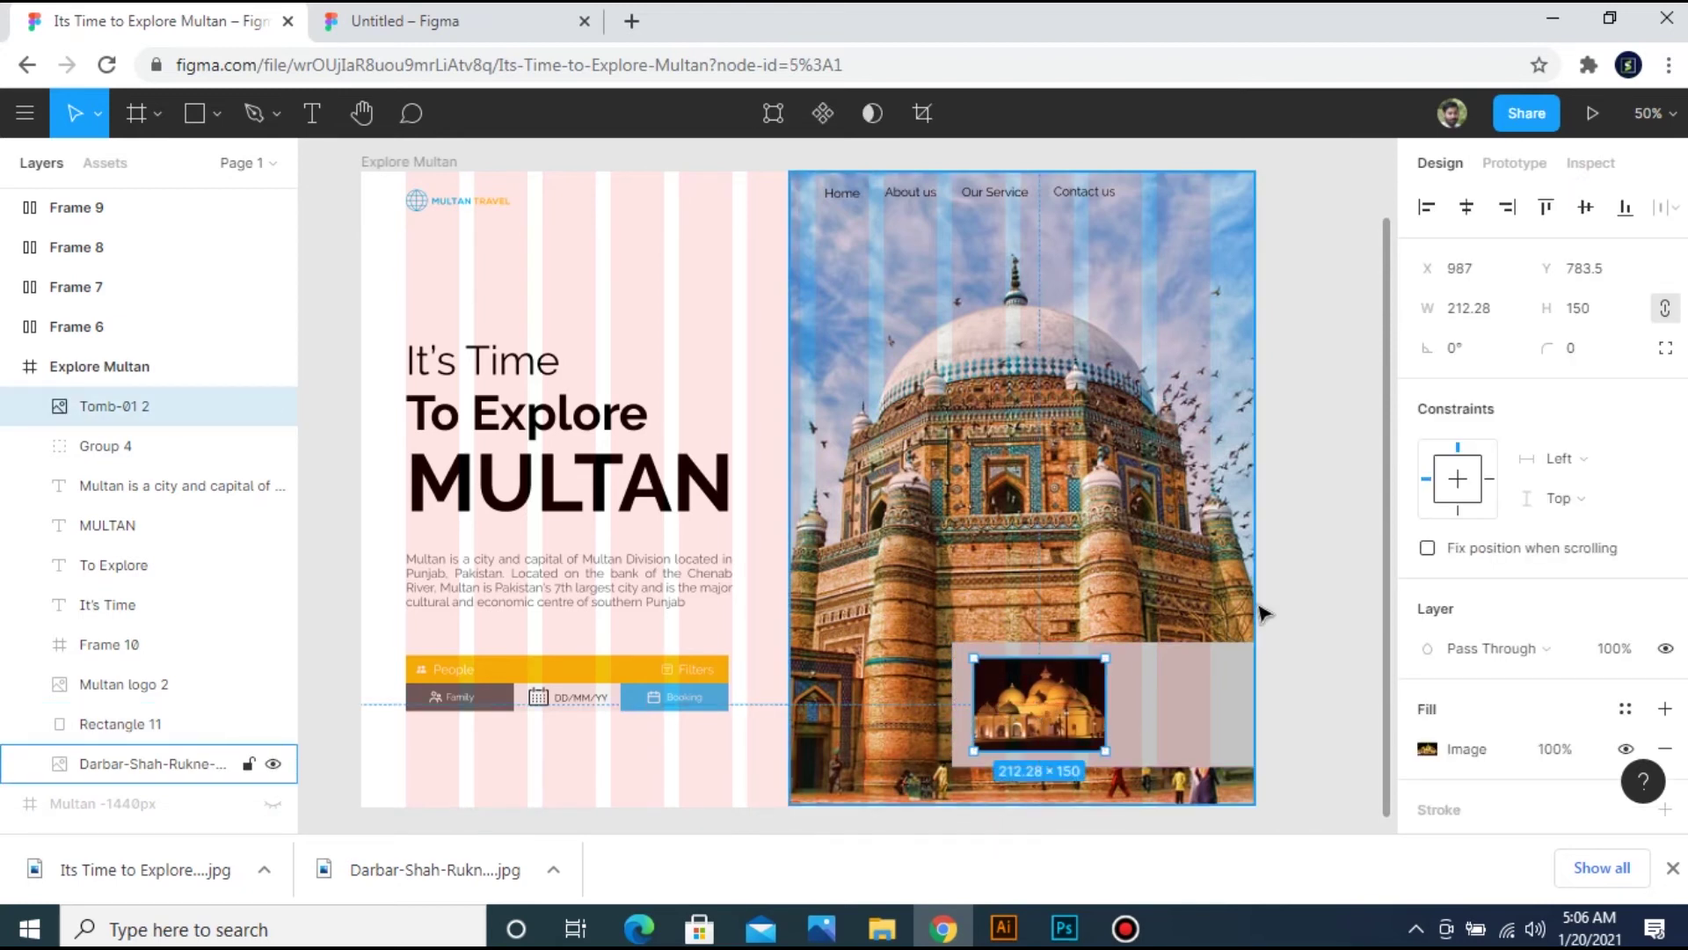
Fill the rectangle behind the tomb photo with the yellow F4BD0B sampled from the filter bar.
{"action": "left_click", "coordinate": [1278, 641]}
{"action": "left_click", "coordinate": [1205, 721]}
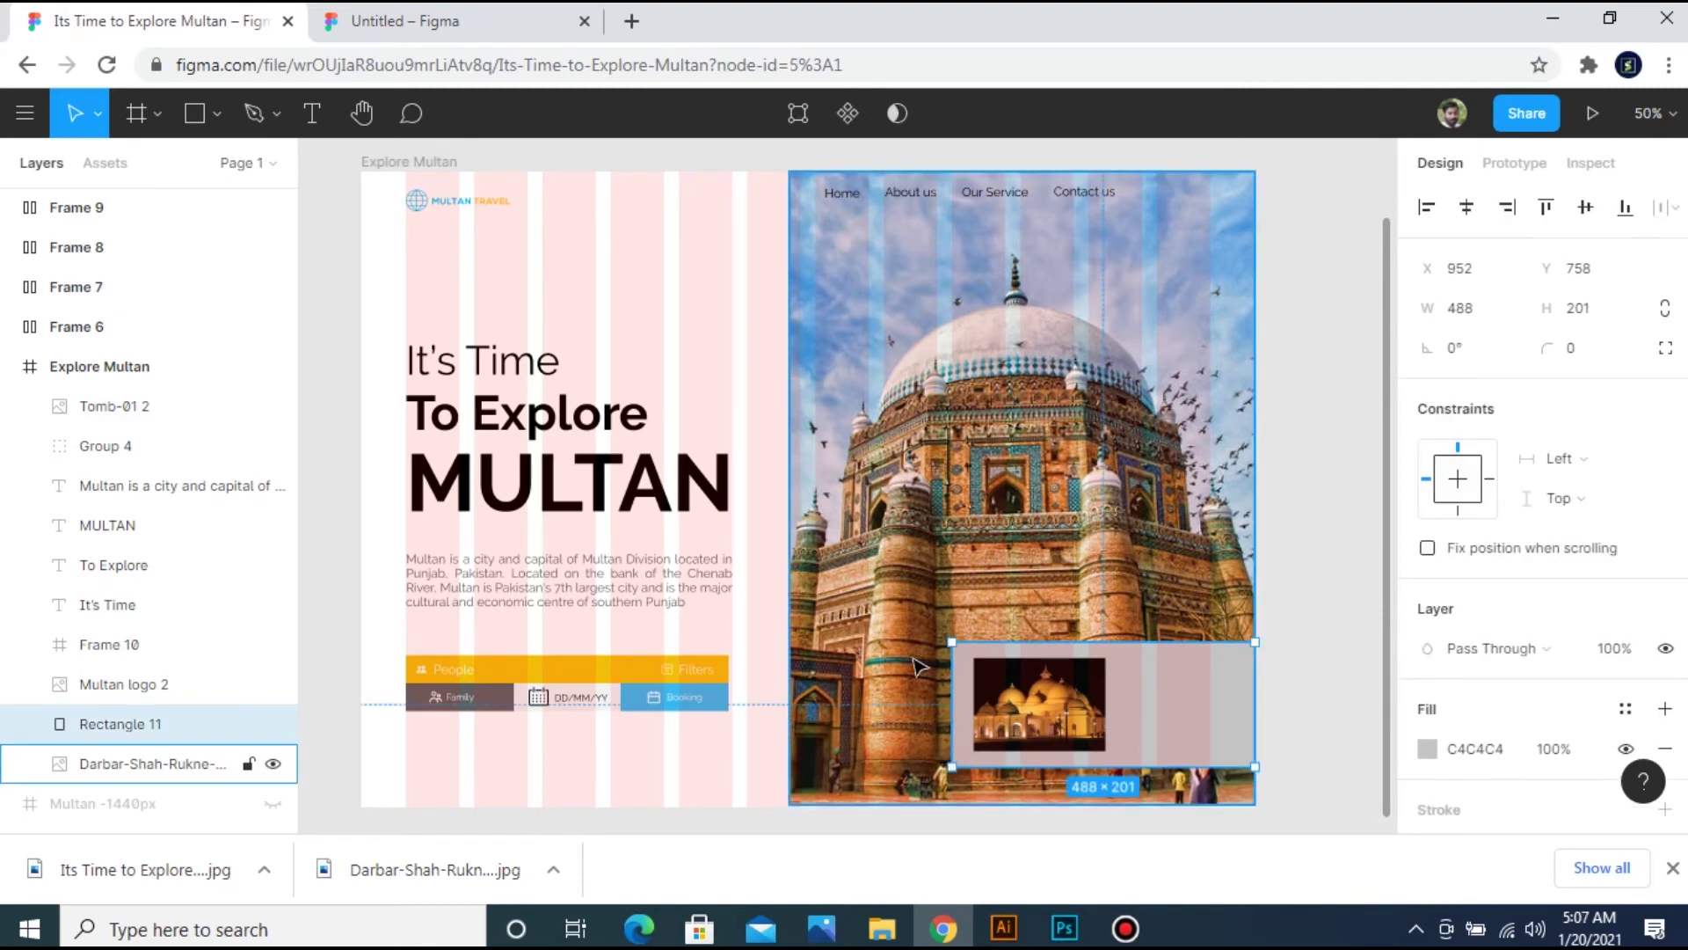
{"action": "key", "text": "i"}
{"action": "left_click", "coordinate": [576, 668]}
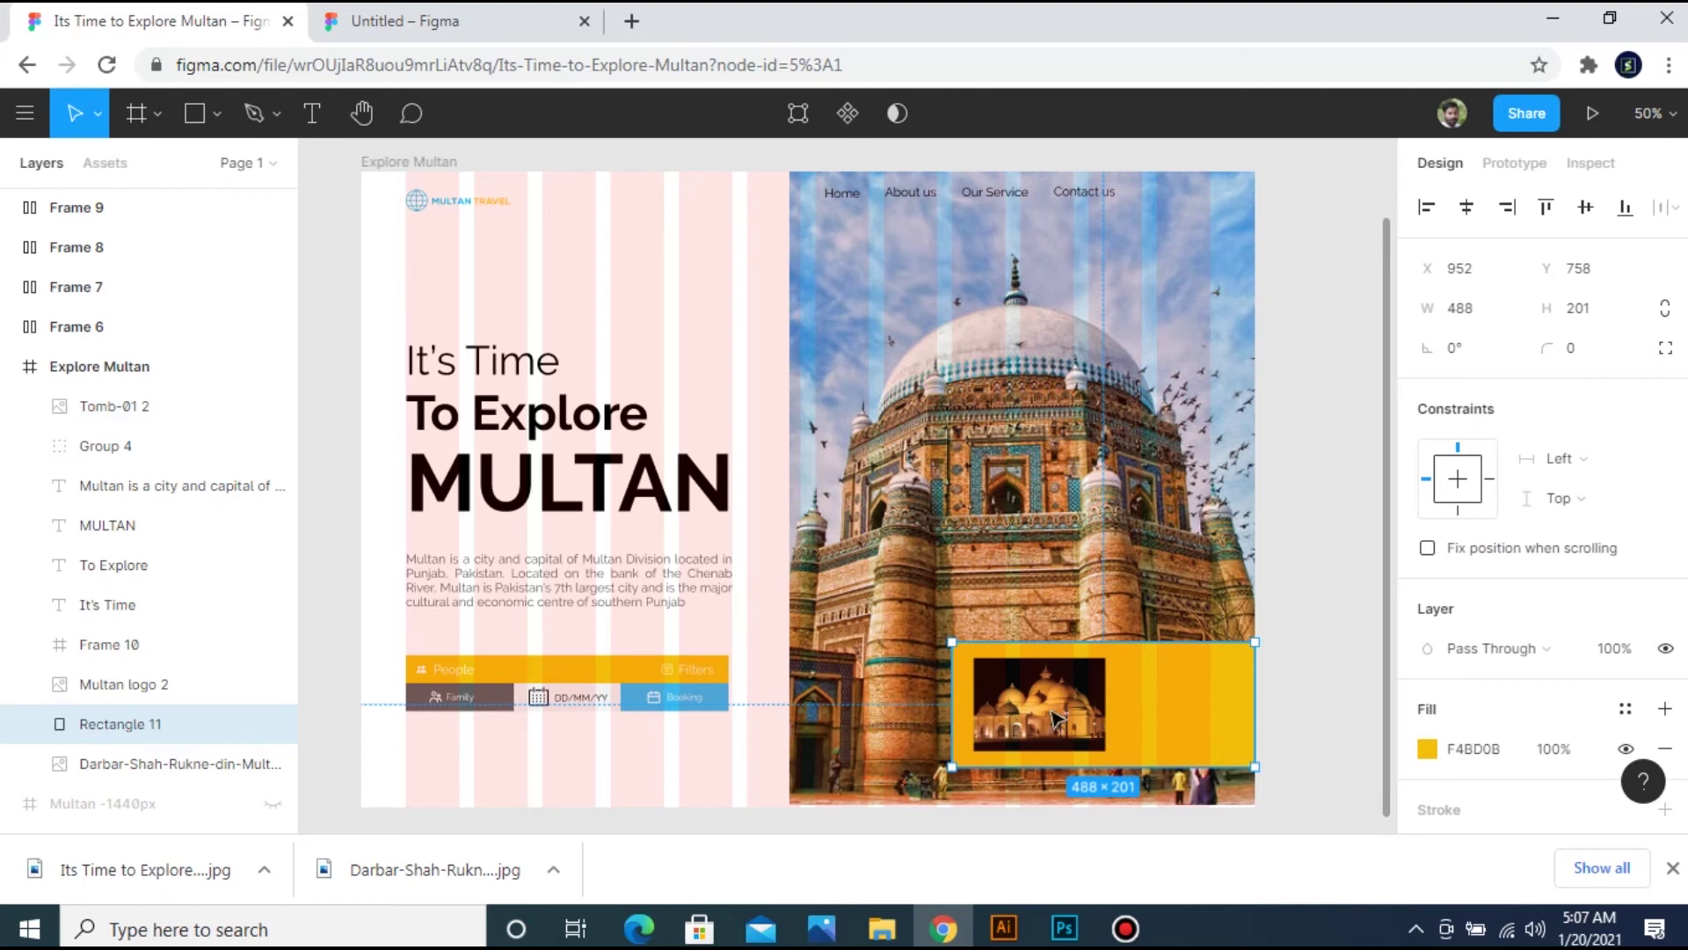
Extend the yellow rectangle's left edge outward and shift the tomb photo slightly to the left.
{"action": "left_click_drag", "start_coordinate": [952, 694], "coordinate": [1003, 701]}
{"action": "left_click", "coordinate": [1017, 701]}
{"action": "left_click", "coordinate": [1304, 631]}
Copy the RECOMENDED PLACE heading from the Untitled reference file and place it on the yellow card beside the tomb photo.
{"action": "key", "text": "minus"}
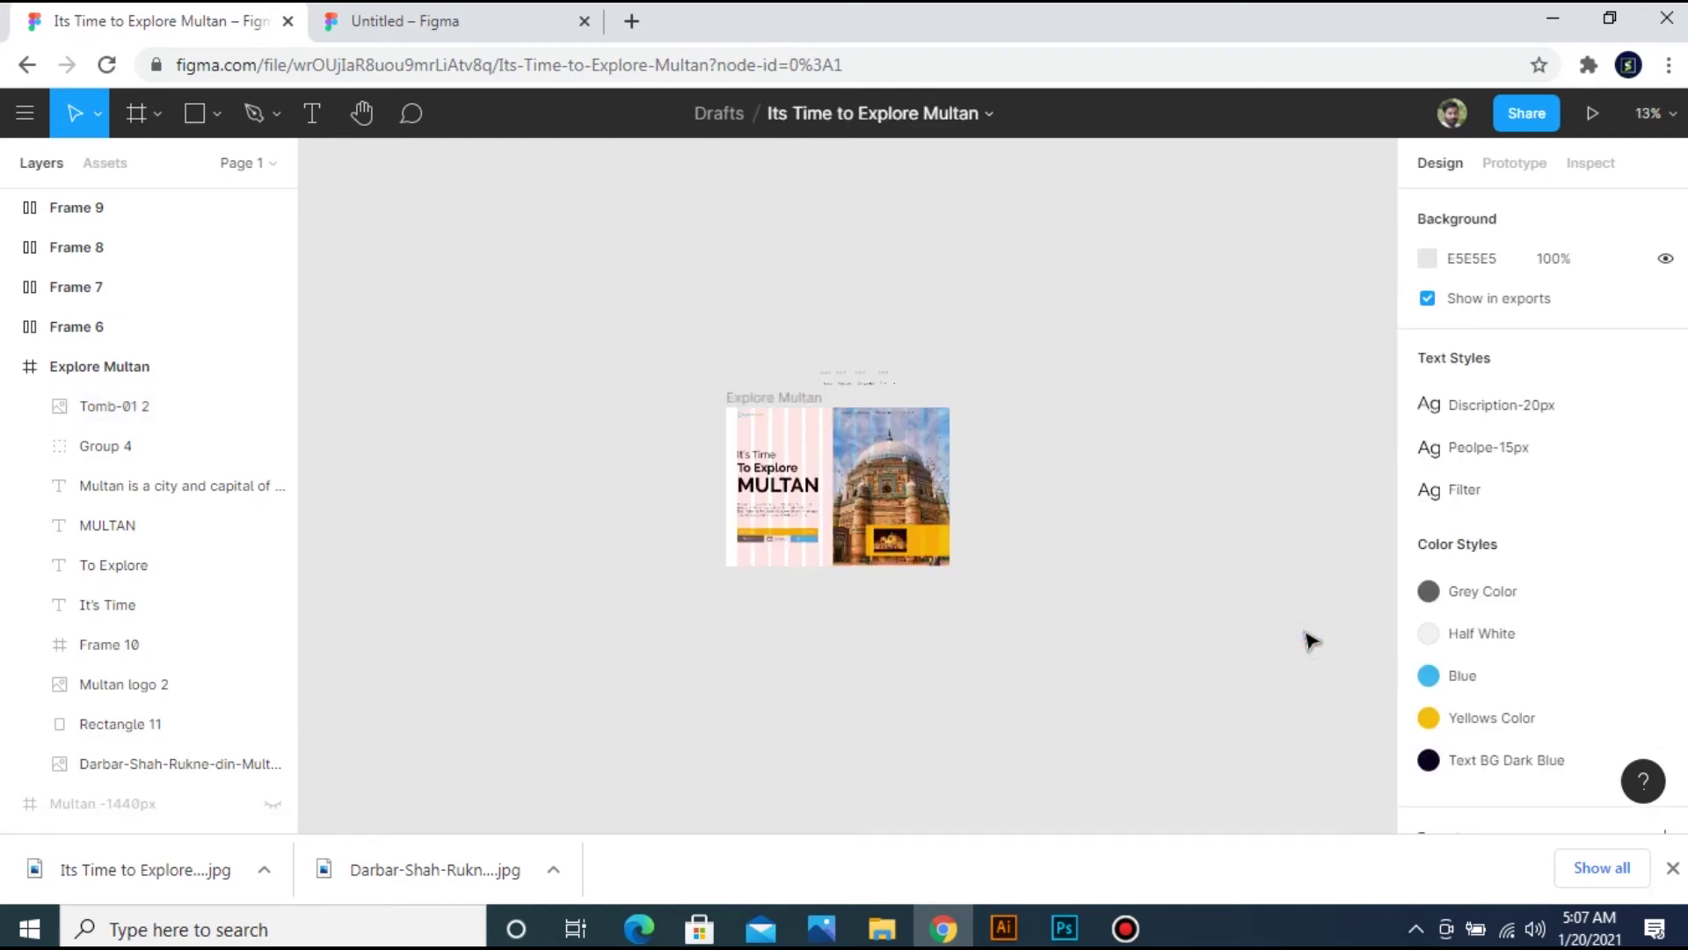
{"action": "key", "text": "plus"}
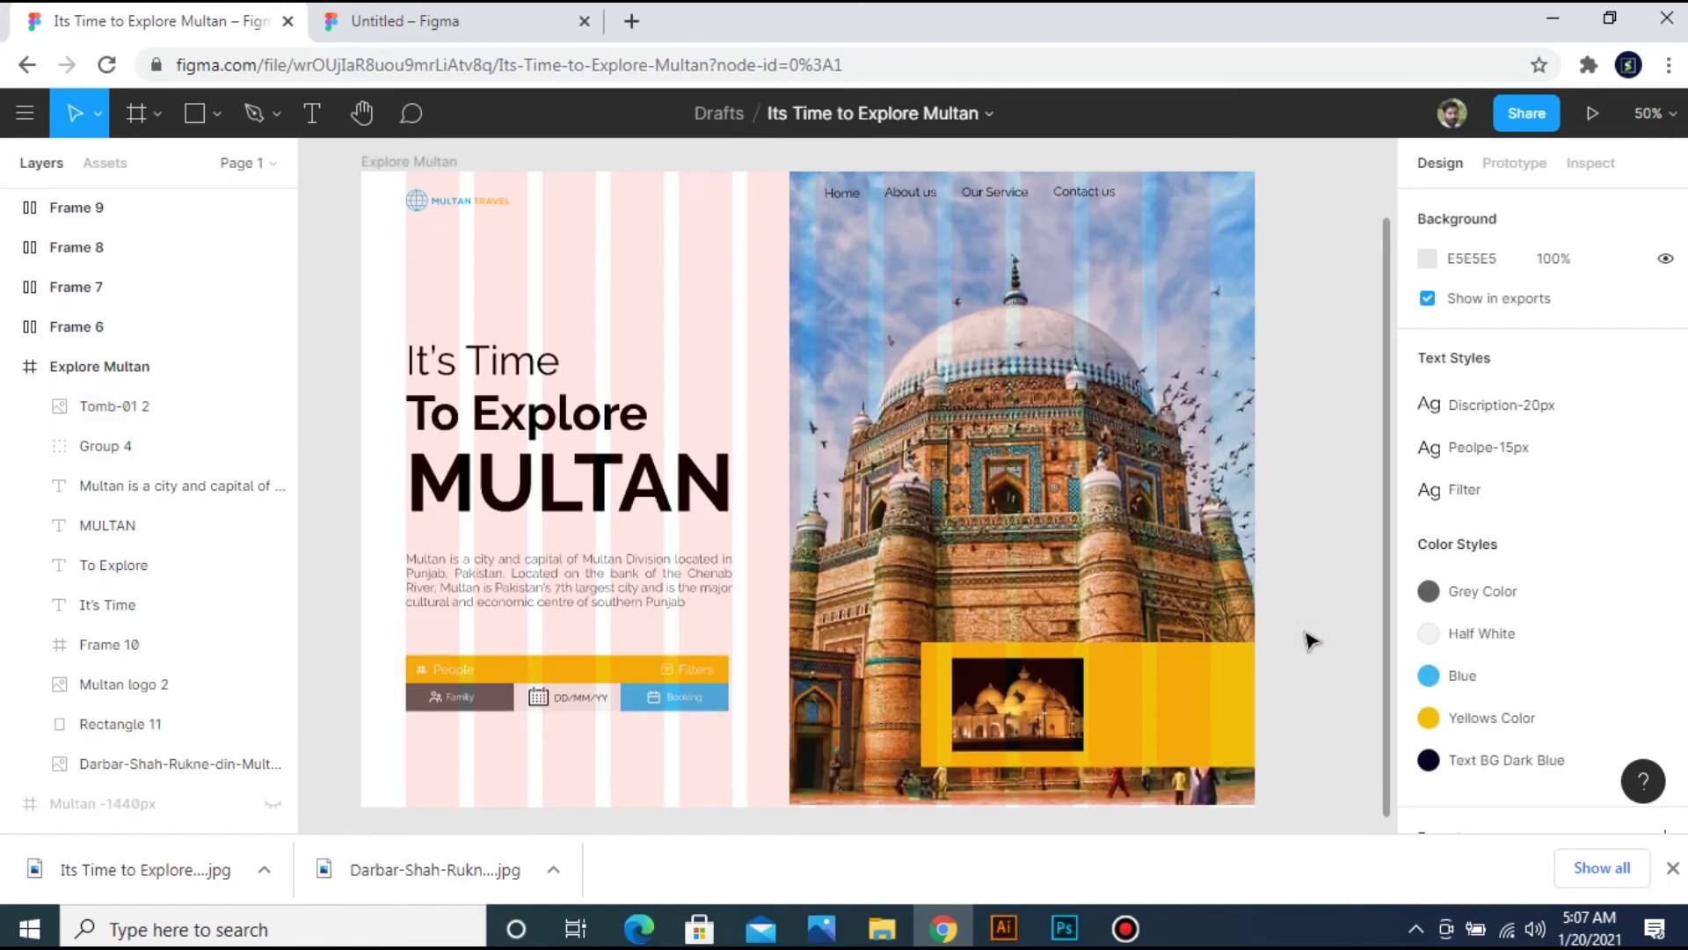
{"action": "left_click", "coordinate": [484, 35]}
{"action": "left_click", "coordinate": [1166, 661]}
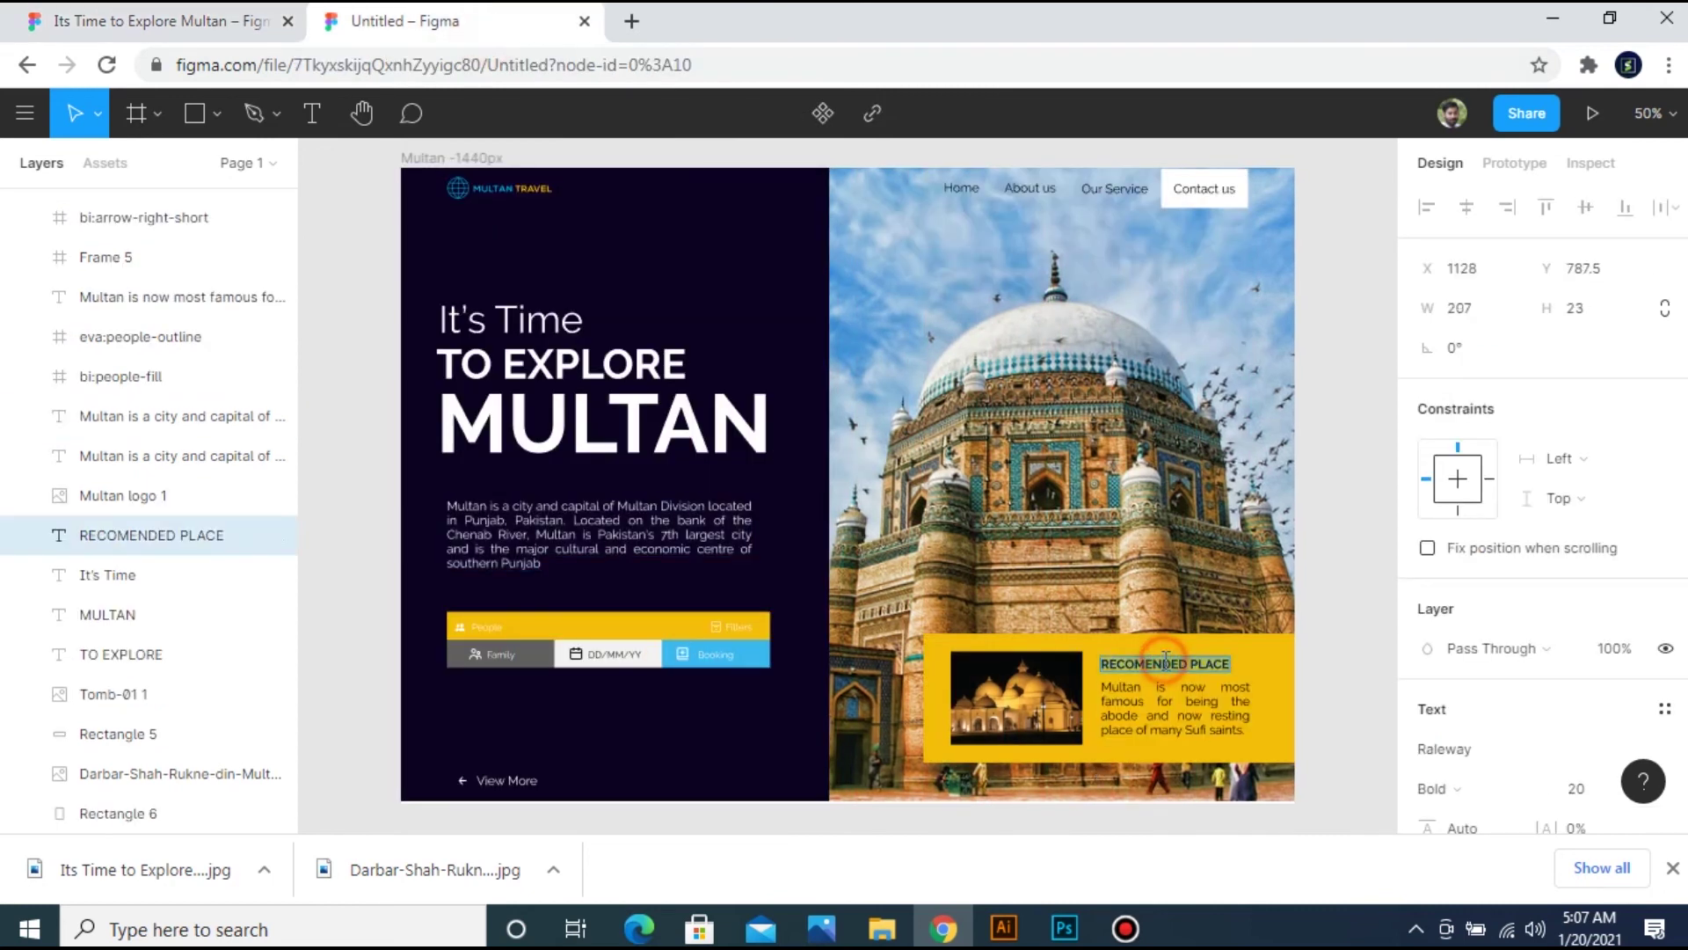
{"action": "left_click", "coordinate": [158, 21]}
{"action": "key", "text": "t"}
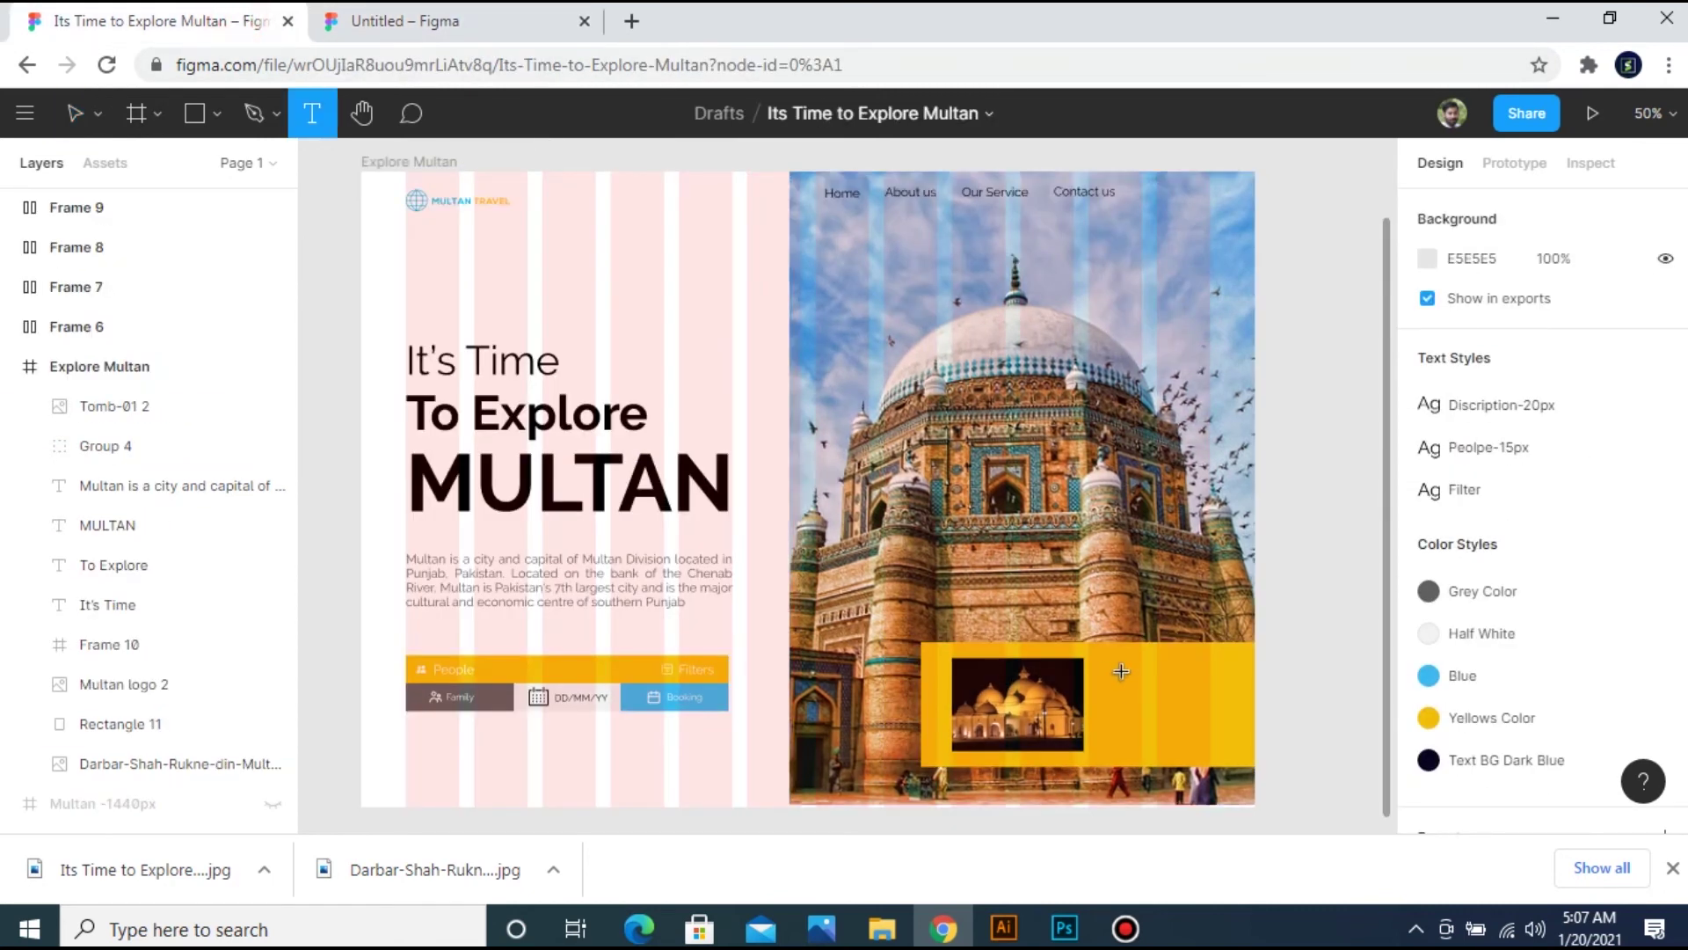
{"action": "key", "text": "ctrl+v"}
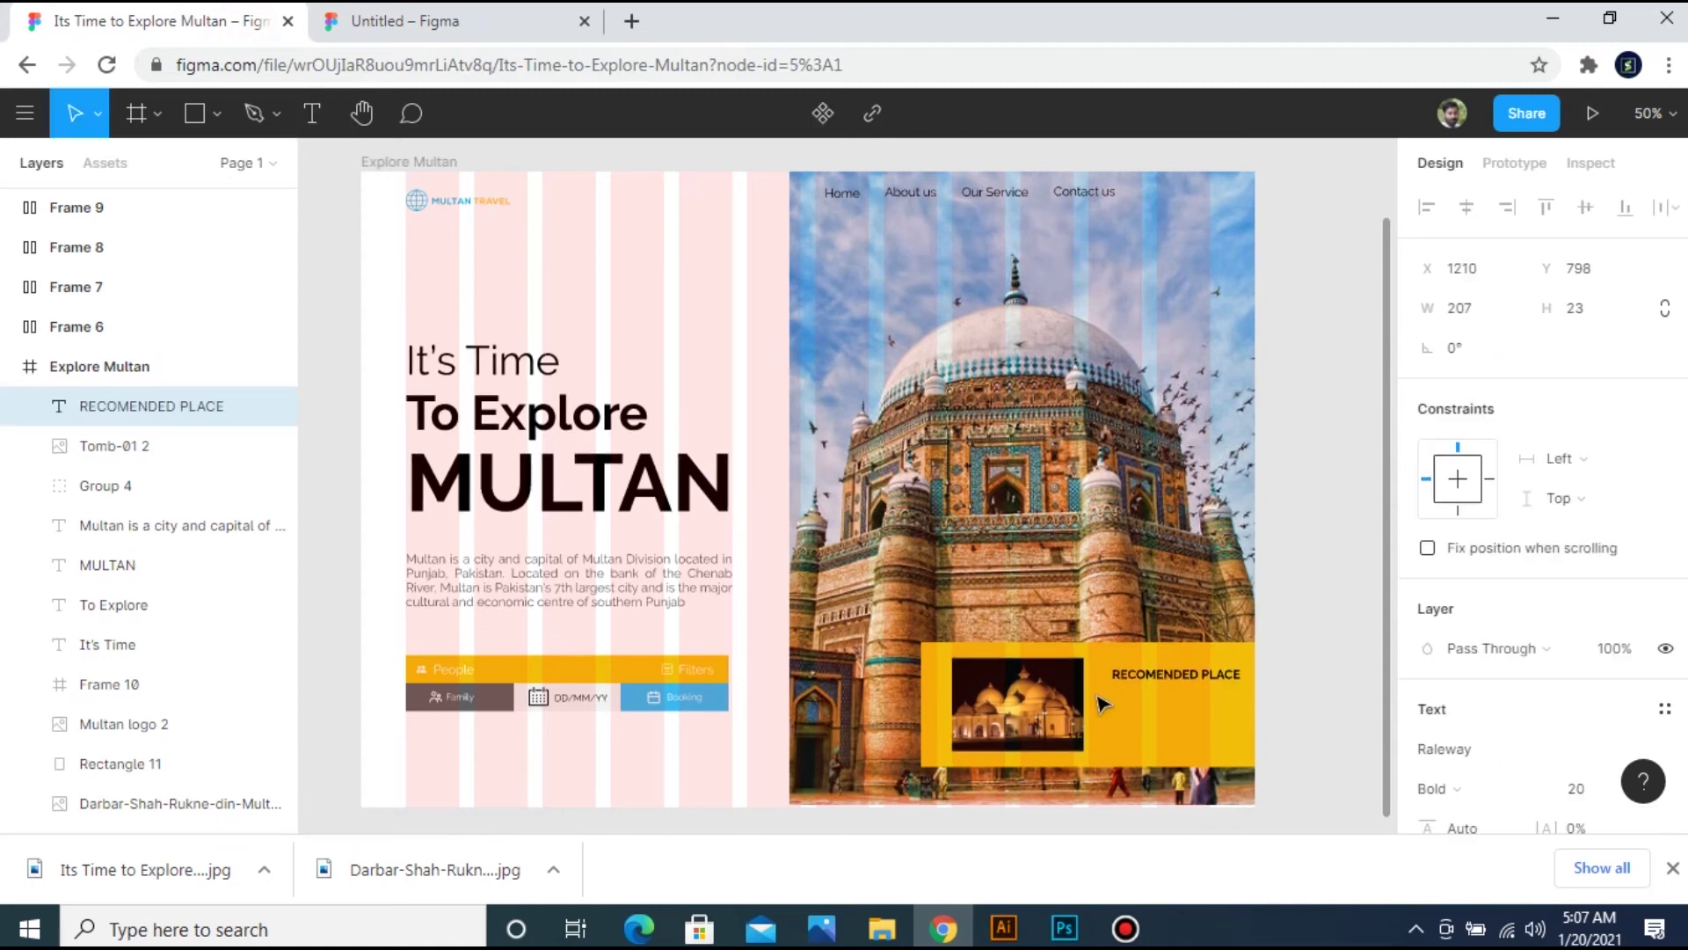
{"action": "left_click_drag", "start_coordinate": [1175, 674], "coordinate": [1151, 684]}
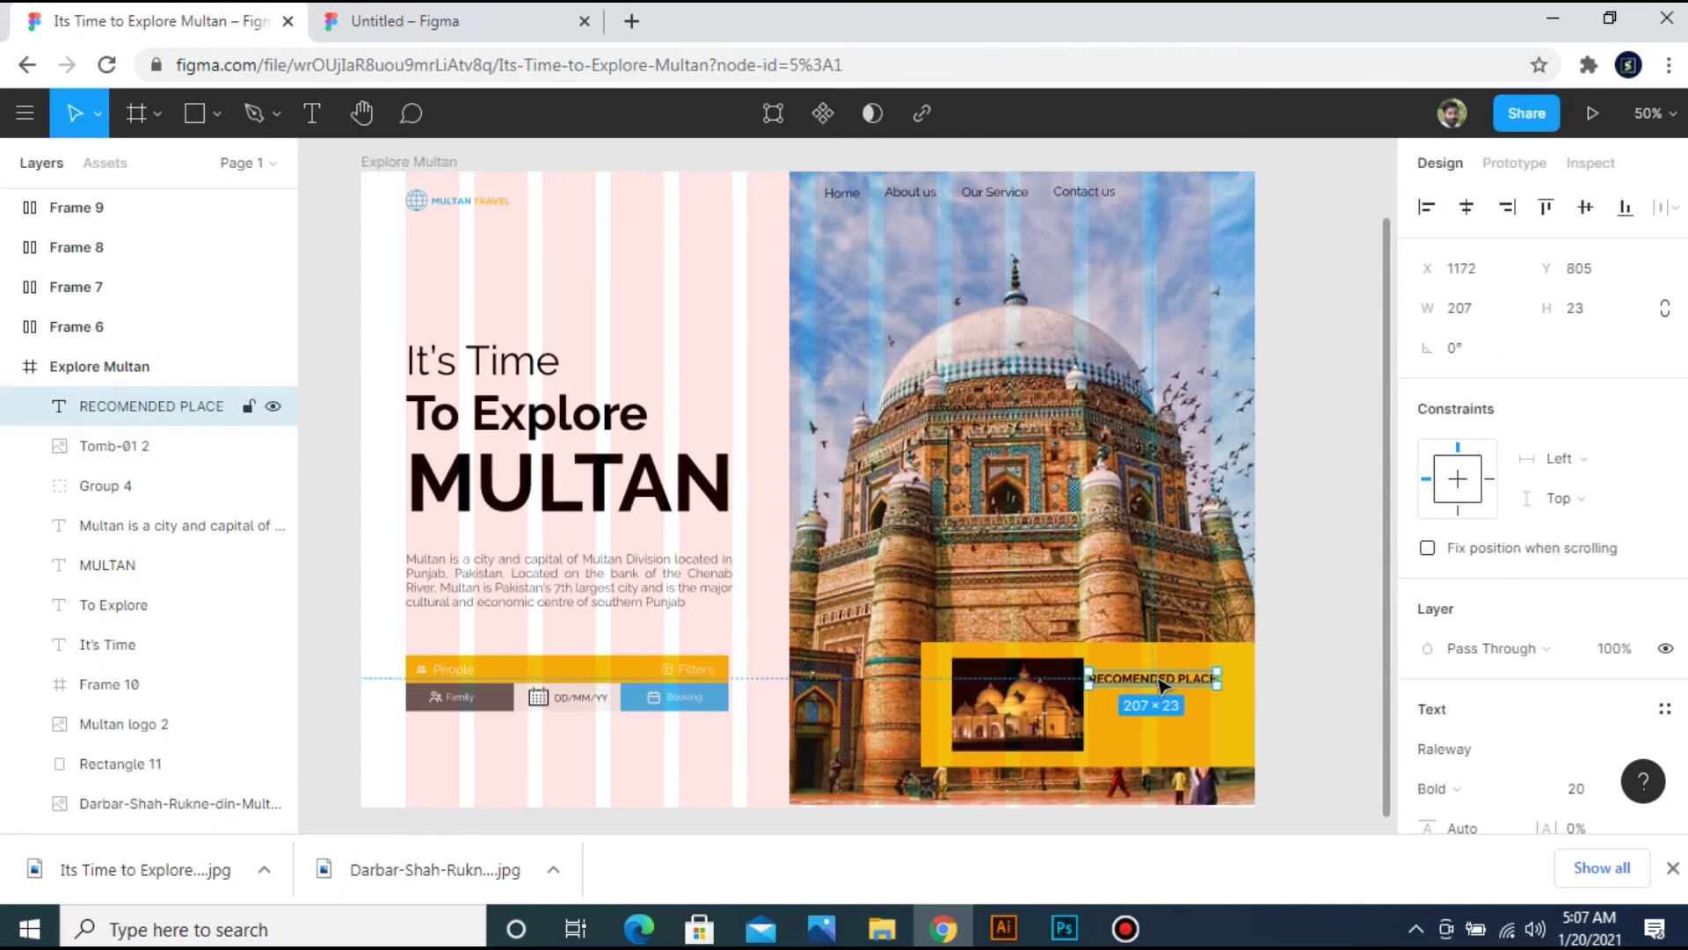
Extend the yellow rectangle's left edge outward and shift the tomb photo and the RECOMENDED PLACE heading left, with the heading at X 1151, Y 802.
{"action": "left_click", "coordinate": [1016, 704]}
{"action": "left_click", "coordinate": [933, 710]}
{"action": "left_click_drag", "start_coordinate": [917, 698], "coordinate": [962, 697]}
{"action": "key", "text": "Left"}
{"action": "key", "text": "Left"}
{"action": "key", "text": "Left"}
{"action": "key", "text": "Left"}
{"action": "key", "text": "Left"}
{"action": "key", "text": "Left"}
{"action": "key", "text": "Left"}
{"action": "key", "text": "Left"}
{"action": "key", "text": "Left"}
{"action": "key", "text": "Left"}
{"action": "key", "text": "Left"}
{"action": "key", "text": "Left"}
{"action": "key", "text": "Left"}
{"action": "key", "text": "Left"}
{"action": "key", "text": "Left"}
{"action": "key", "text": "Left"}
{"action": "key", "text": "Left"}
{"action": "key", "text": "Left"}
{"action": "key", "text": "Left"}
{"action": "key", "text": "Left"}
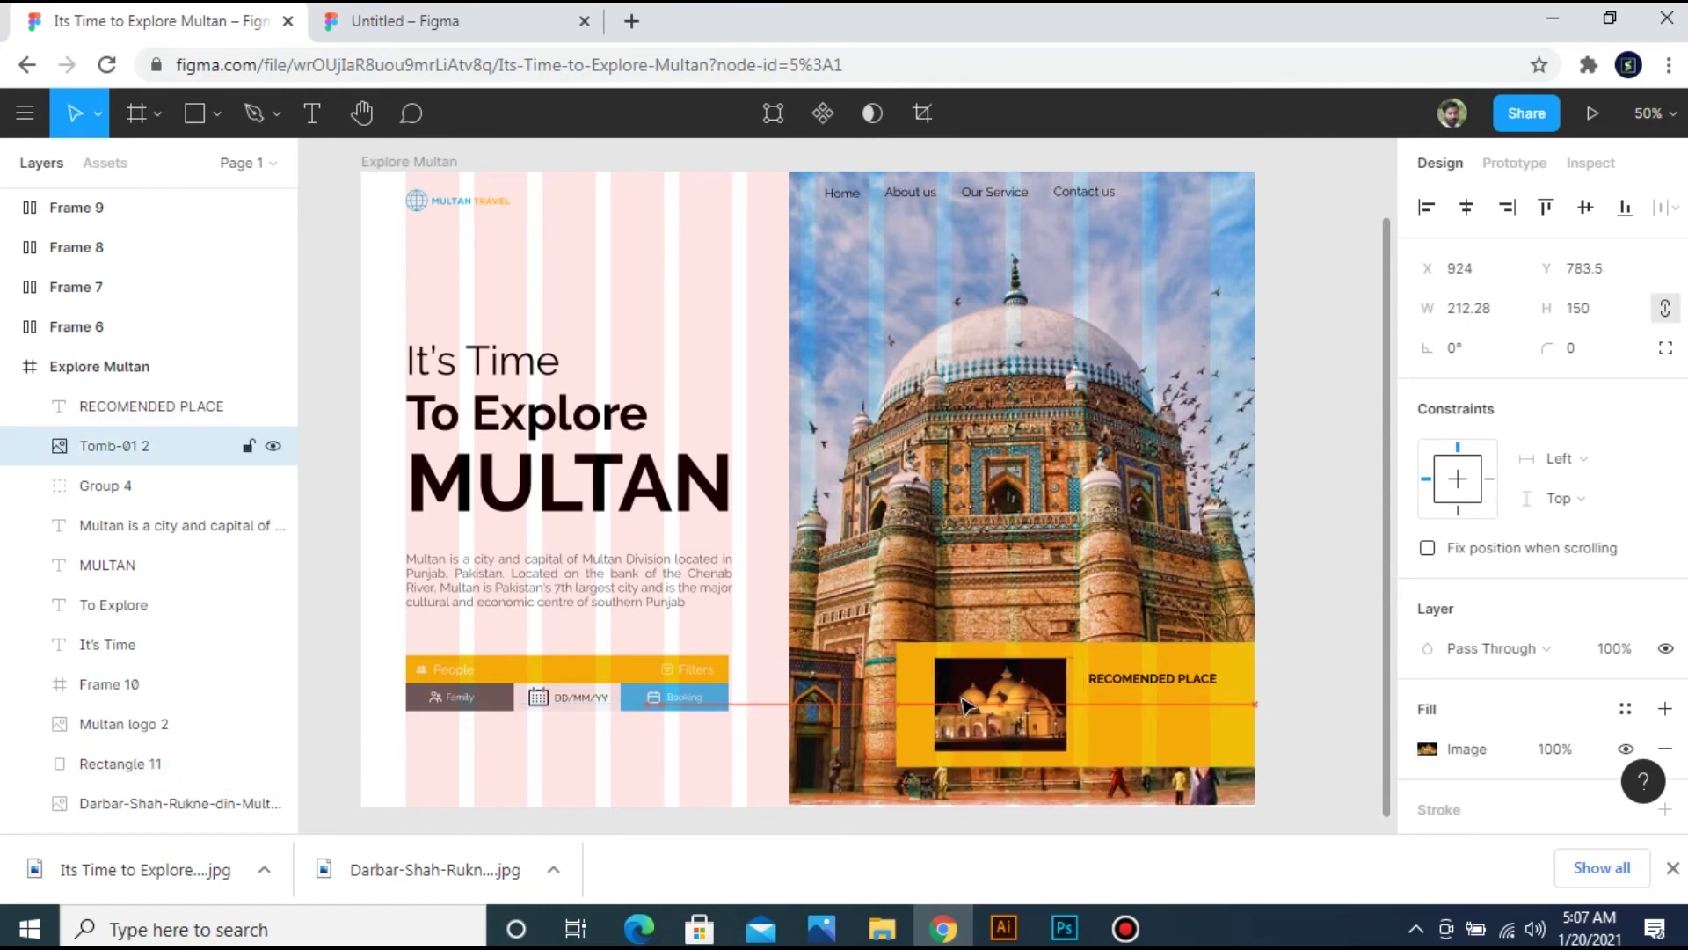
{"action": "left_click_drag", "start_coordinate": [1146, 679], "coordinate": [1134, 678]}
Copy the reference file's Sufi saints description into a text box about 264 × 91.5 under the RECOMENDED PLACE heading and left-align the two texts.
{"action": "left_click", "coordinate": [490, 26]}
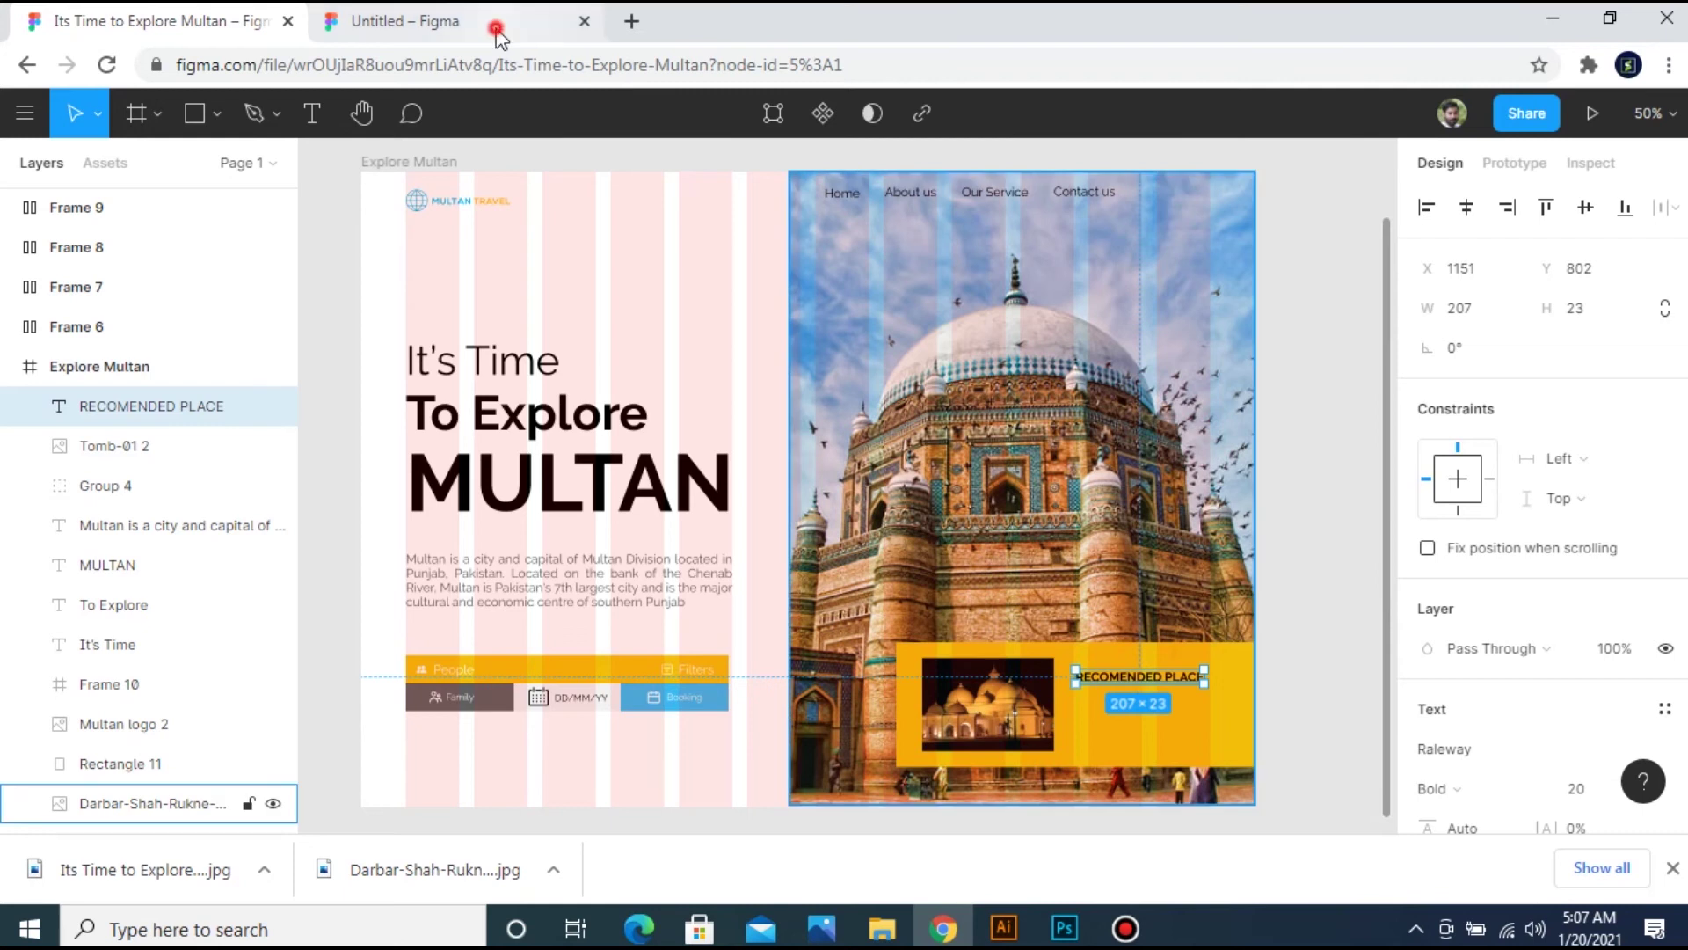
{"action": "left_click", "coordinate": [1170, 701]}
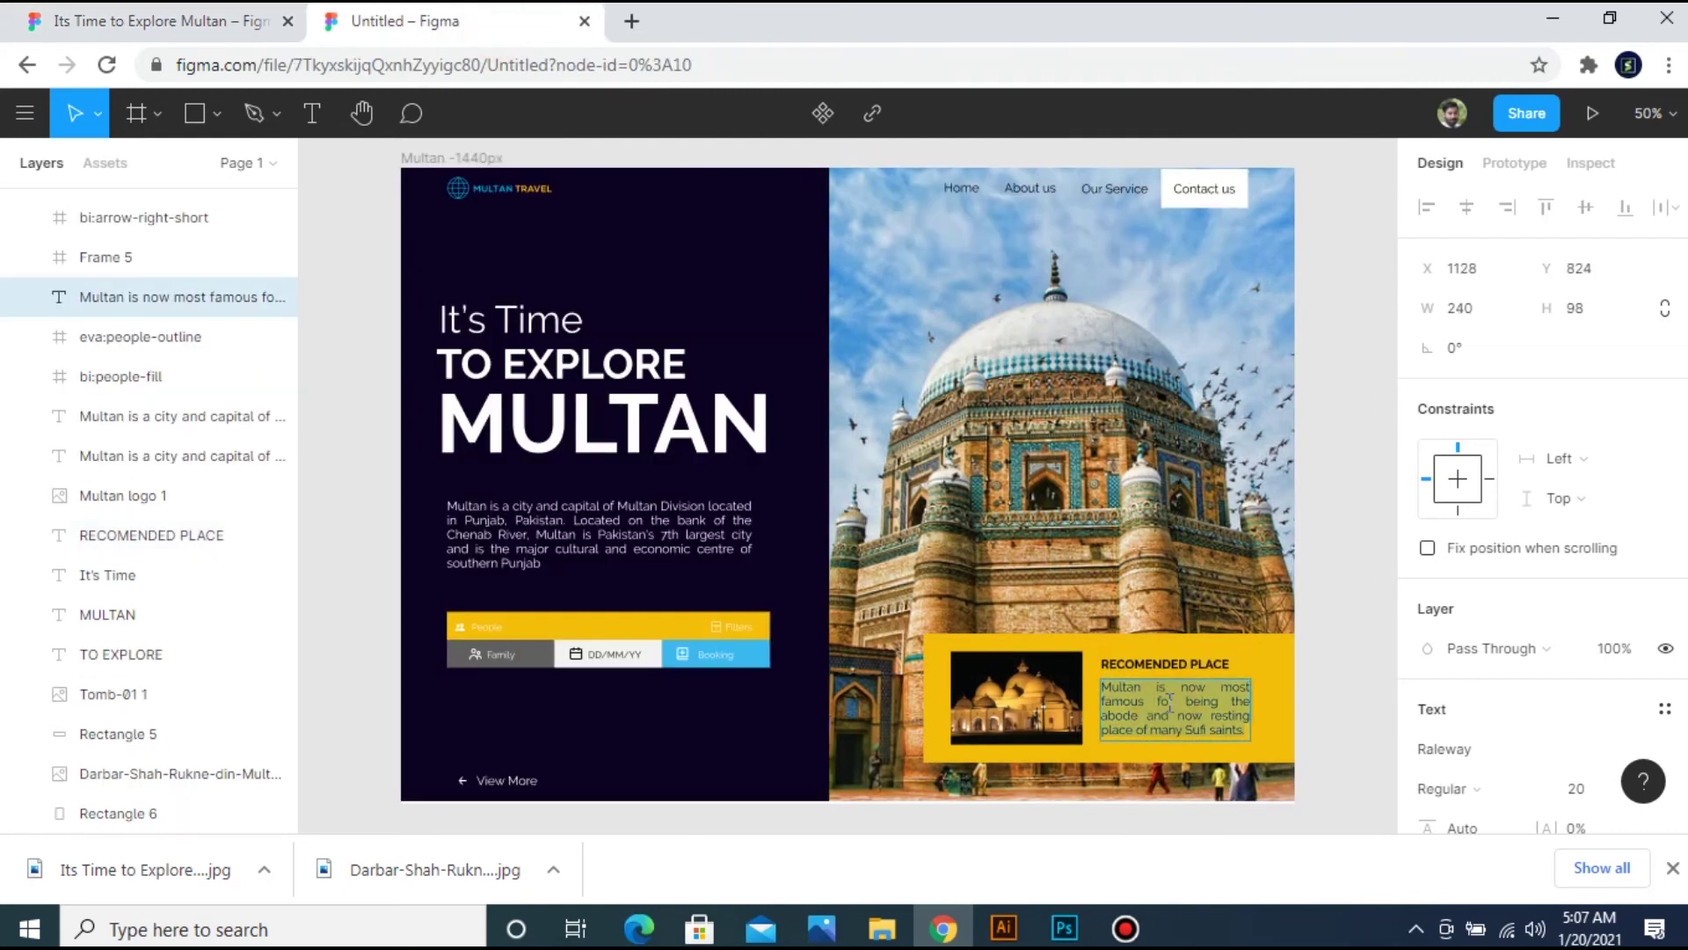
{"action": "left_click", "coordinate": [200, 27]}
{"action": "key", "text": "t"}
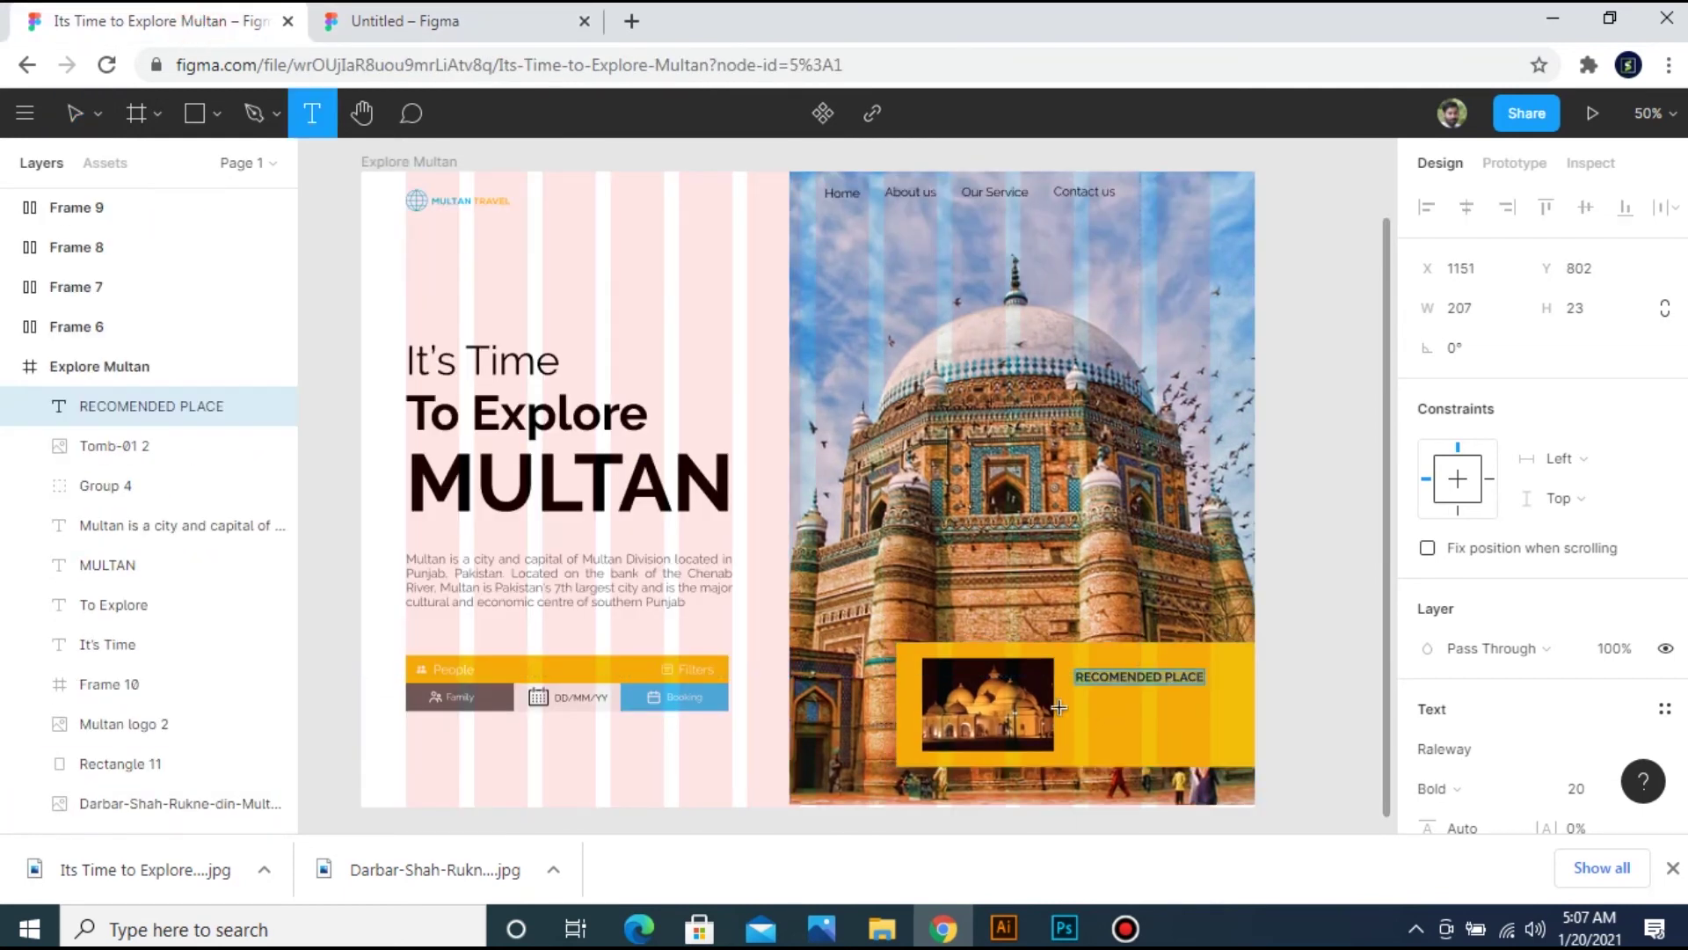
{"action": "left_click_drag", "start_coordinate": [1075, 695], "coordinate": [1238, 753]}
{"action": "type", "text": "Multan is now most famous for being the abode and now resting place of many Sufi saints."}
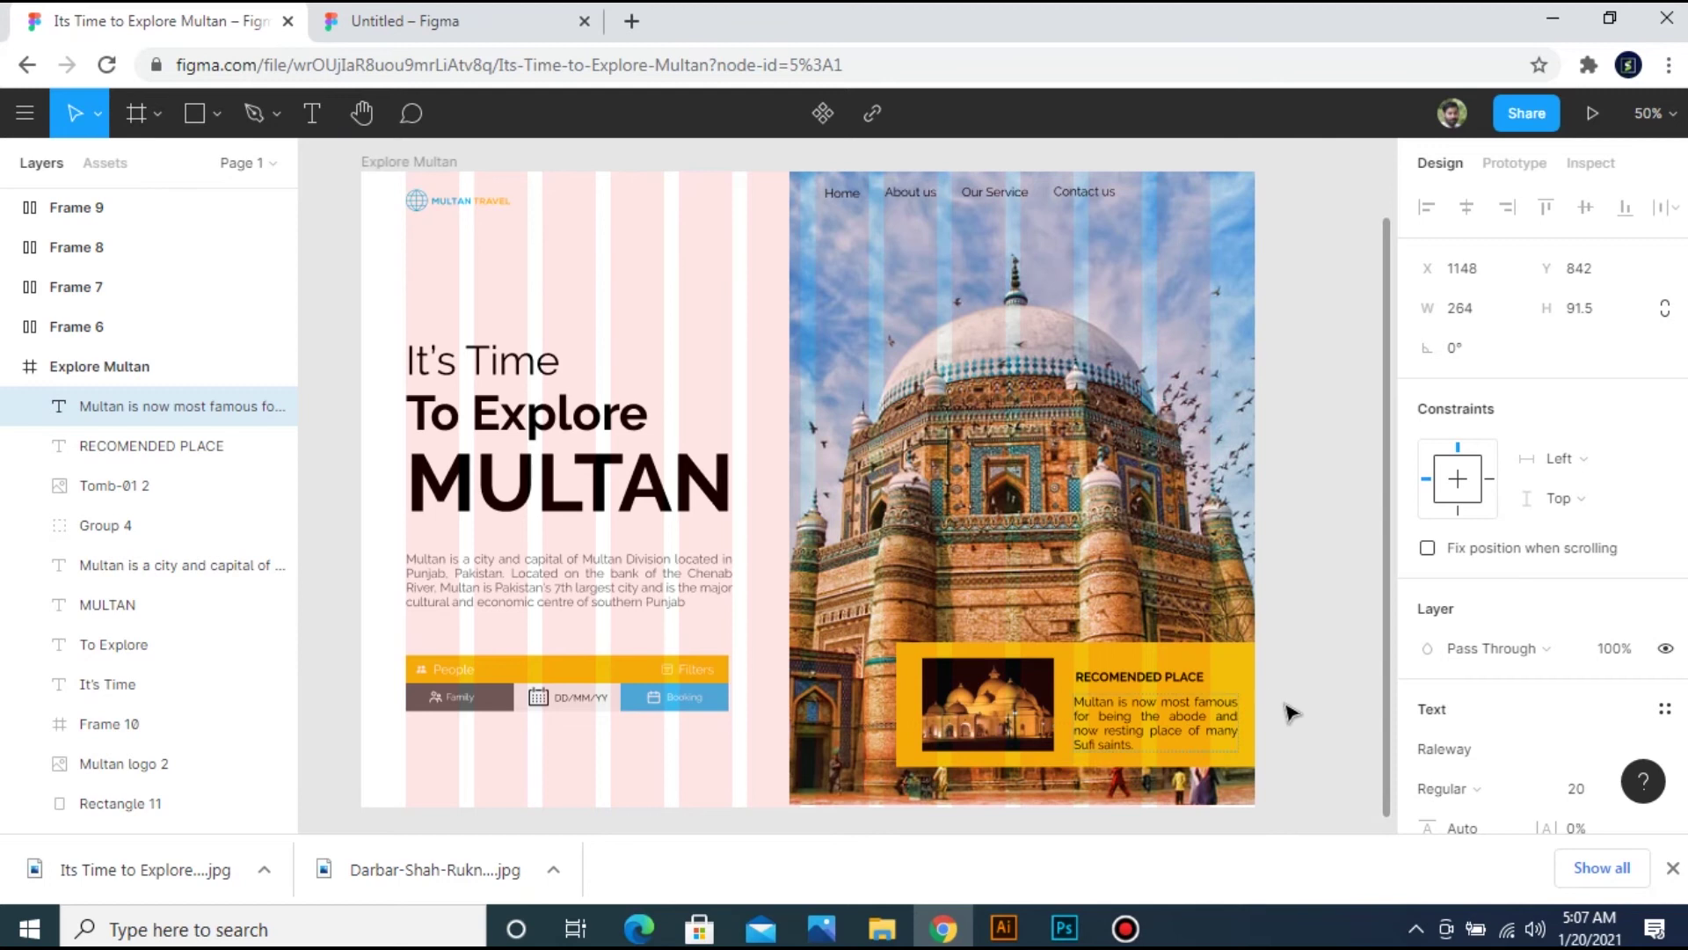
{"action": "left_click", "coordinate": [1143, 677], "text": "shift"}
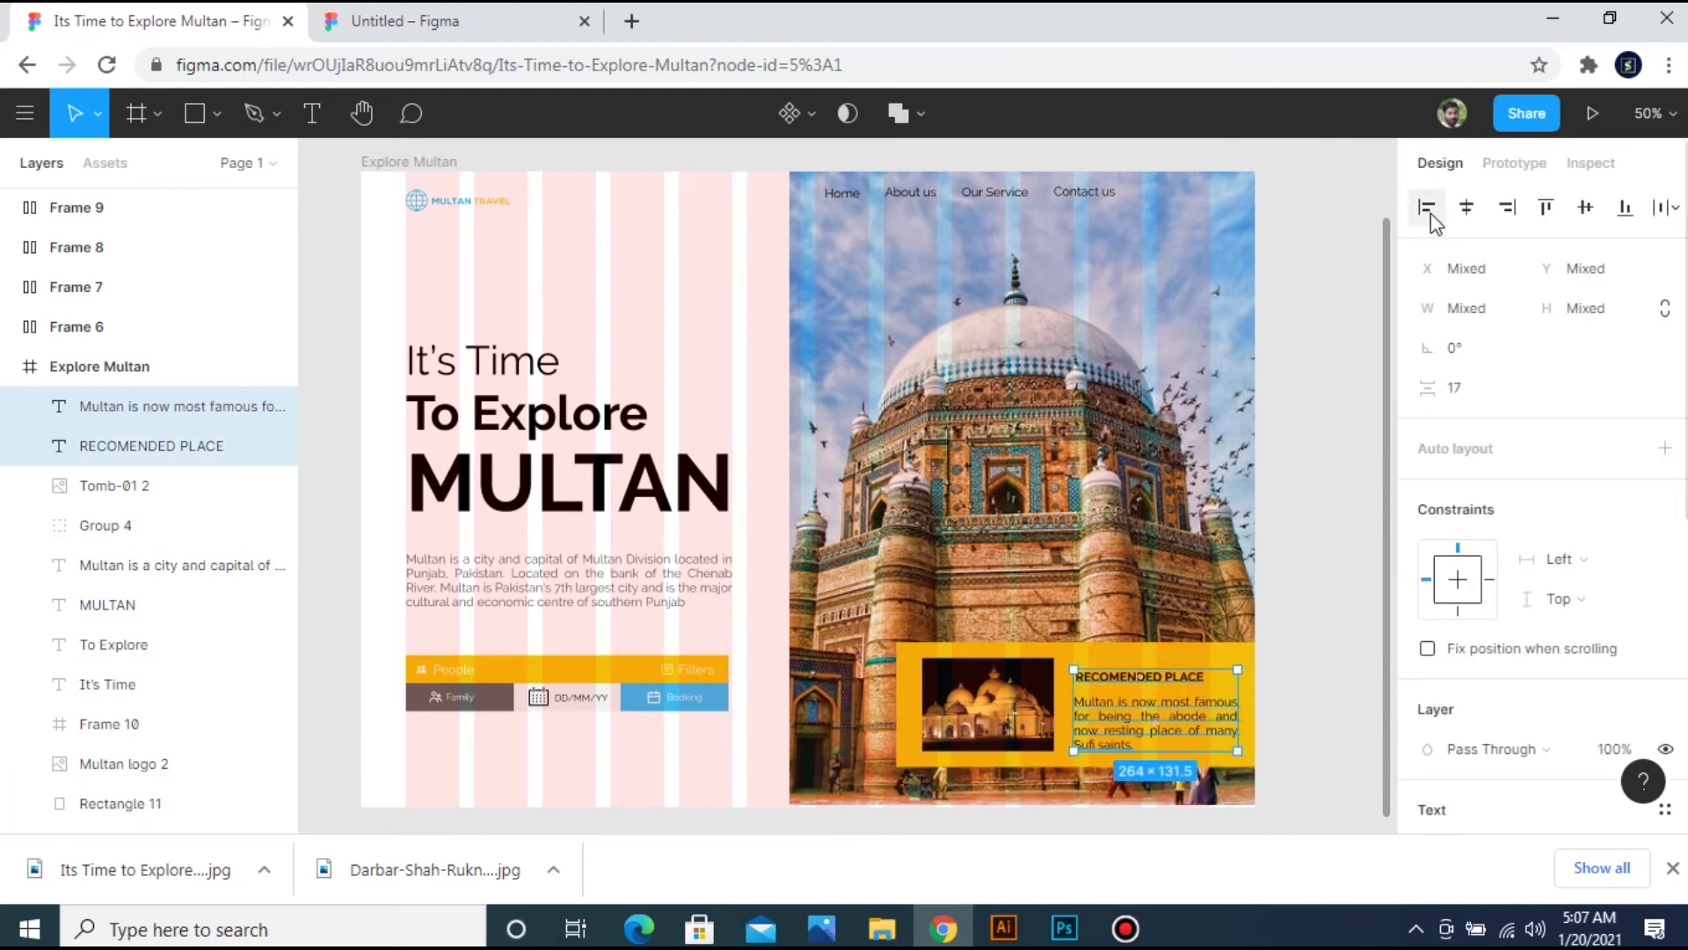
{"action": "left_click", "coordinate": [1291, 659]}
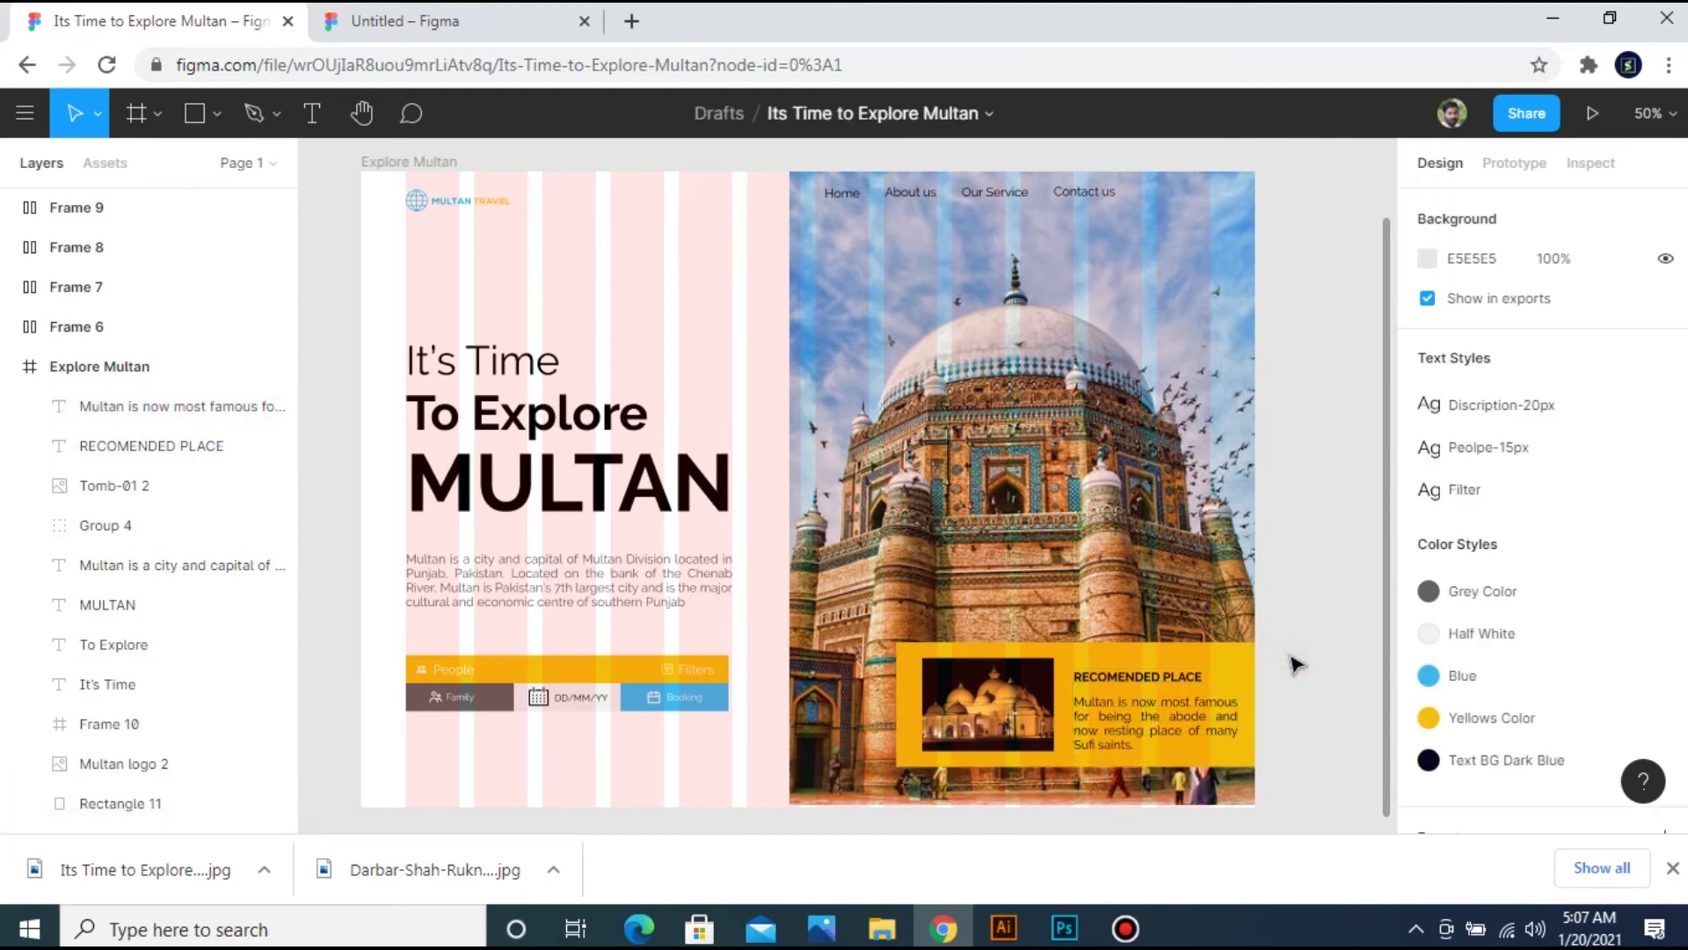
Group the RECOMENDED PLACE heading with its description and align the group's vertical center with the tomb photo.
{"action": "left_click", "coordinate": [1143, 676]}
{"action": "left_click", "coordinate": [1153, 726], "text": "shift"}
{"action": "key", "text": "ctrl+g"}
{"action": "left_click", "coordinate": [123, 445], "text": "shift"}
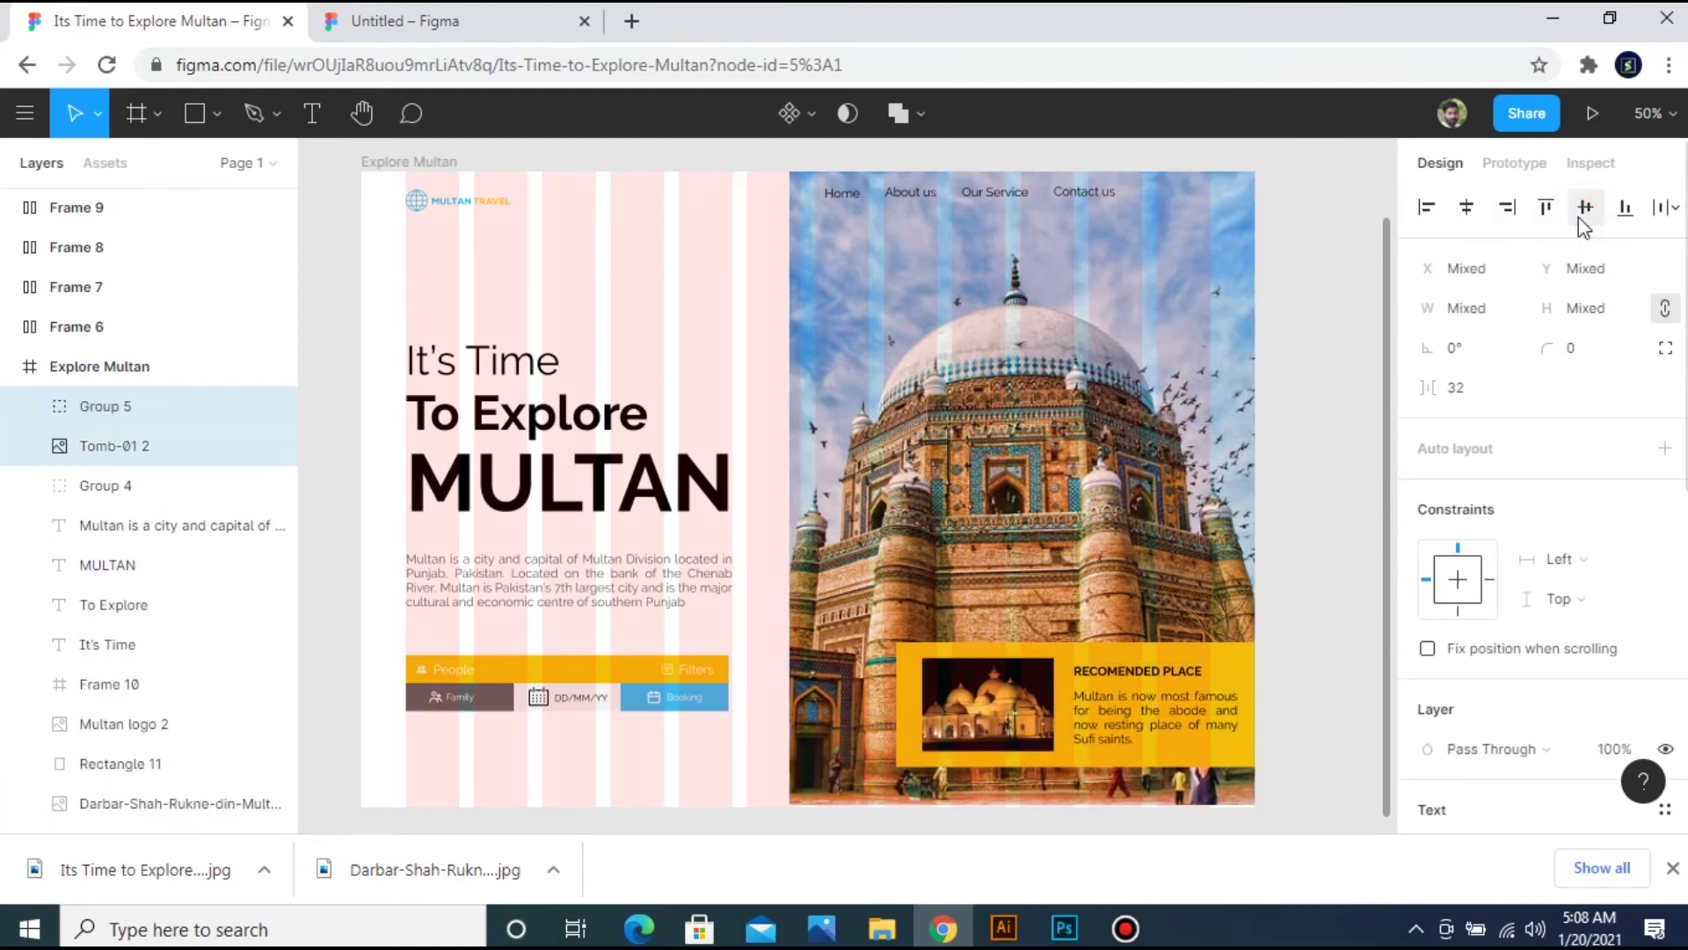
{"action": "left_click", "coordinate": [1296, 593]}
{"action": "key", "text": "minus"}
{"action": "key", "text": "plus"}
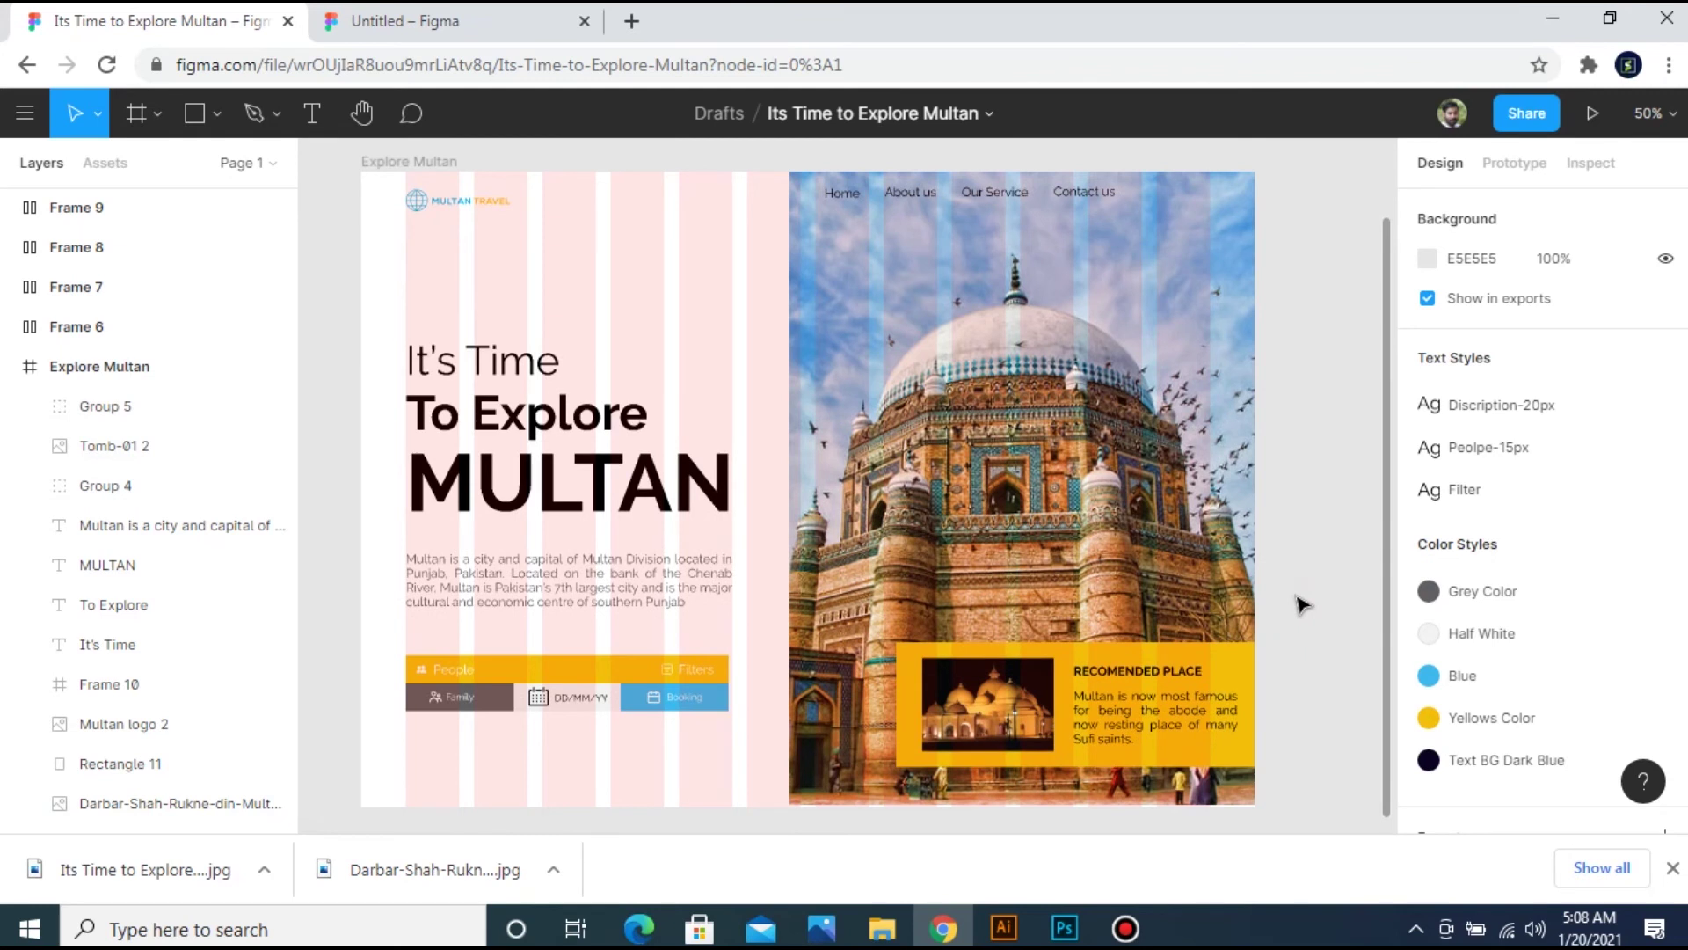
Add the text "View More" below the booking filter bar at about X 104, Y 978 and set its weight to Regular.
{"action": "key", "text": "minus"}
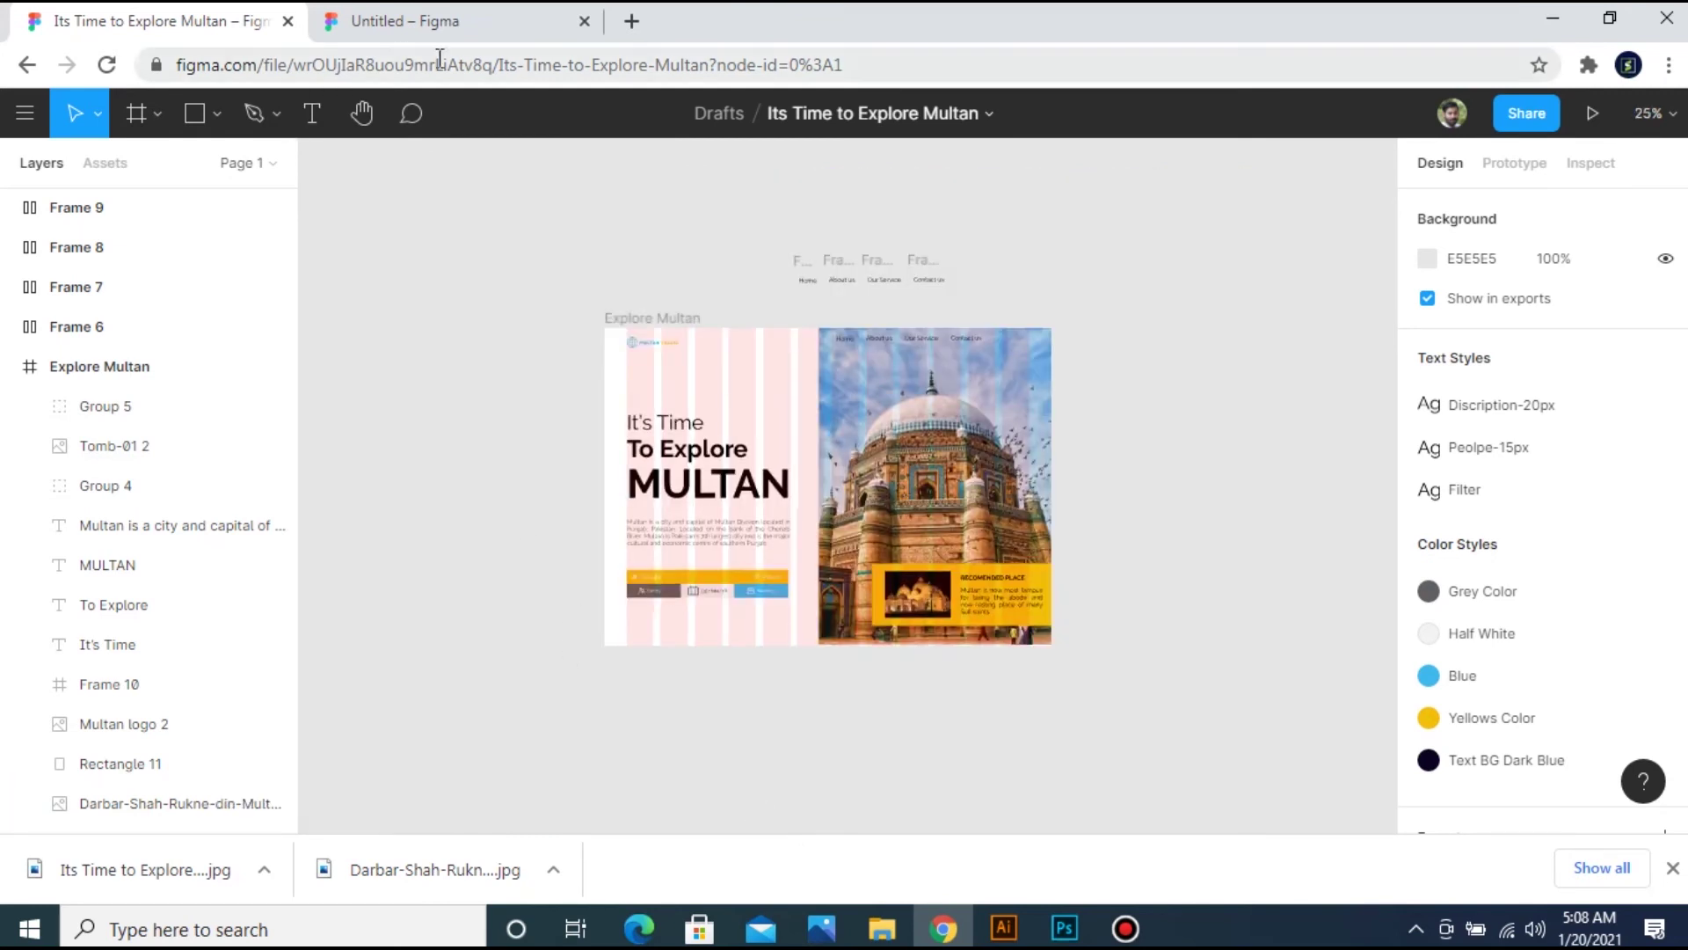
{"action": "key", "text": "plus"}
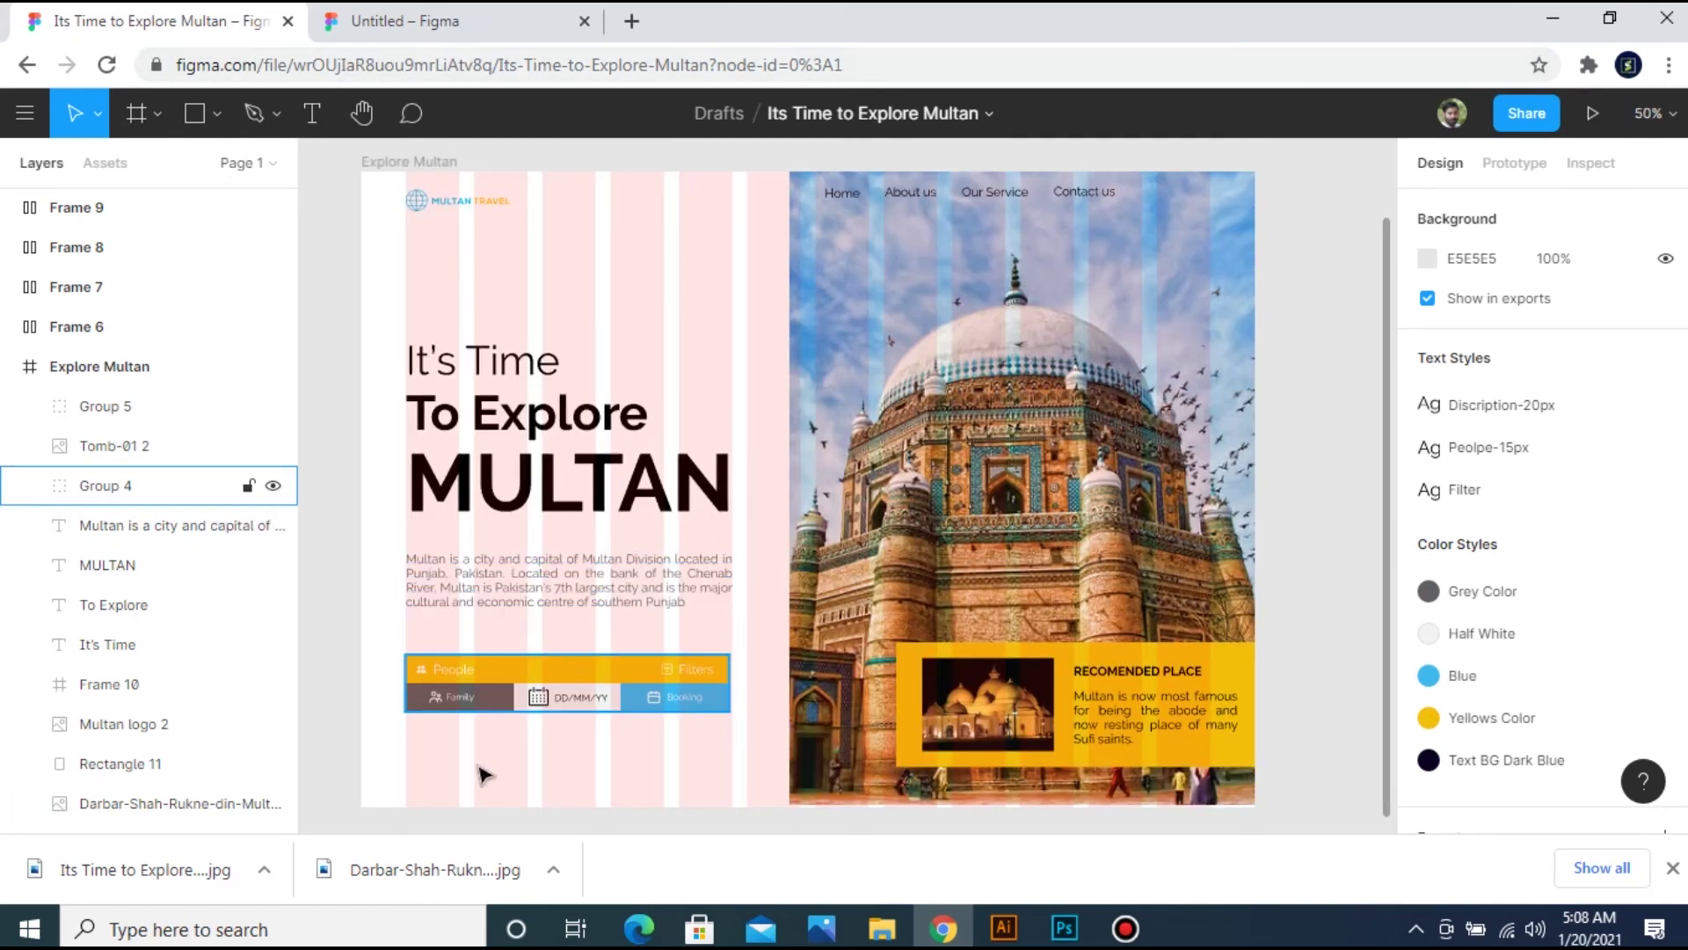
{"action": "key", "text": "t"}
{"action": "left_click", "coordinate": [425, 779]}
{"action": "type", "text": "View More"}
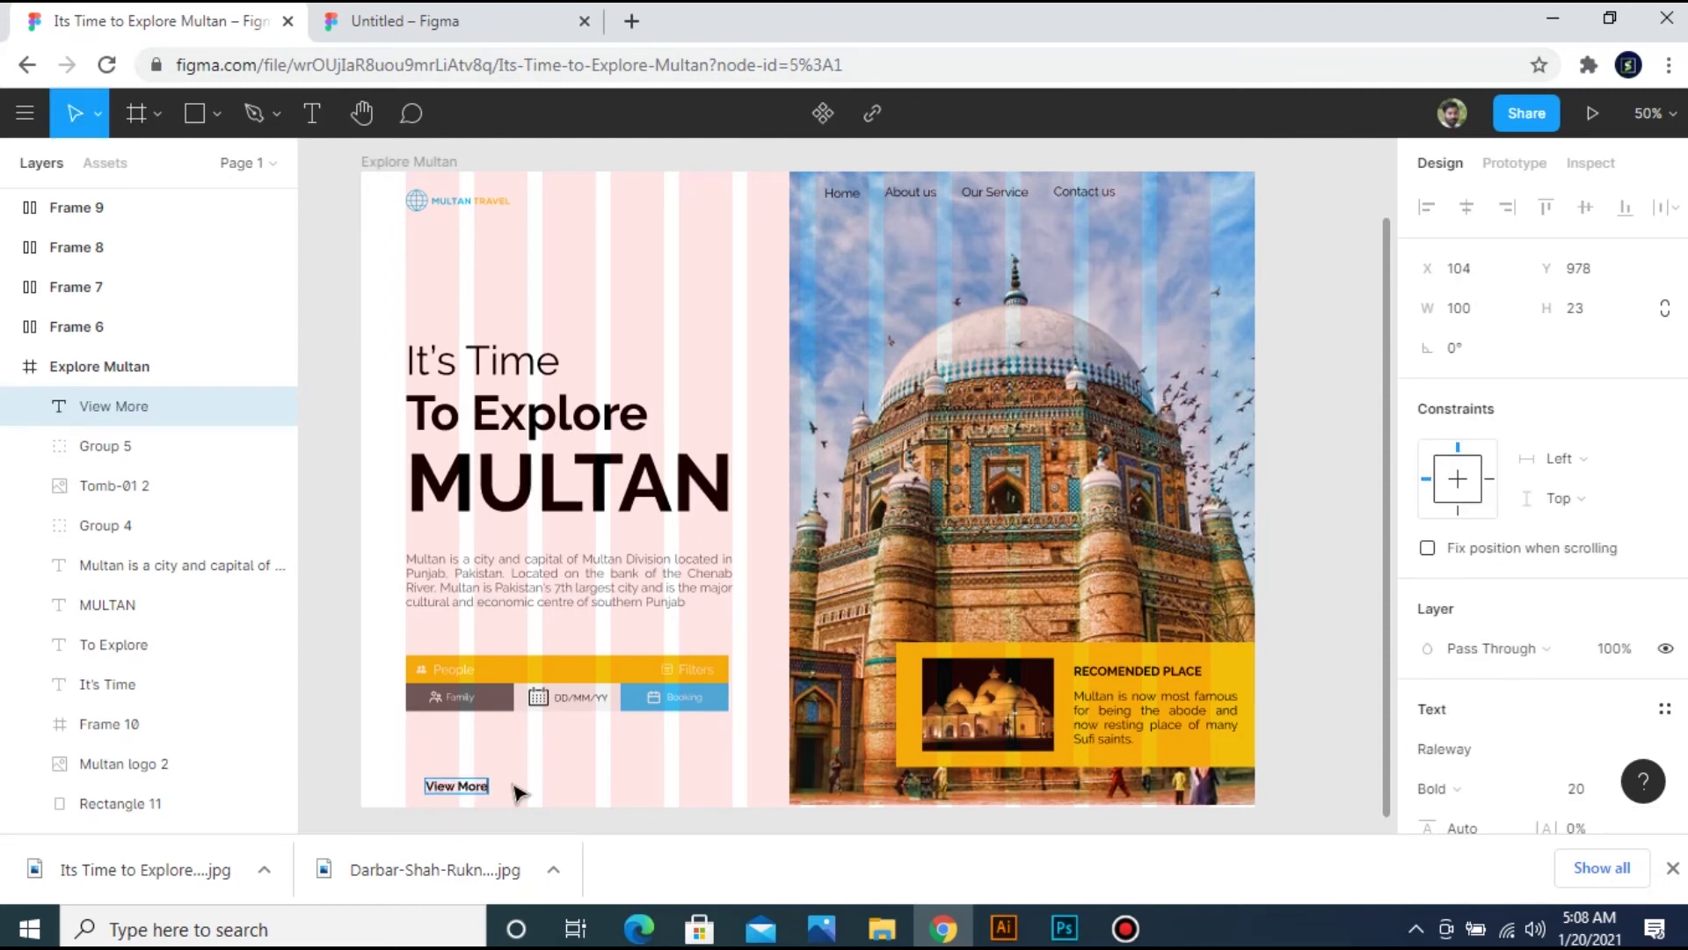
{"action": "left_click", "coordinate": [348, 758]}
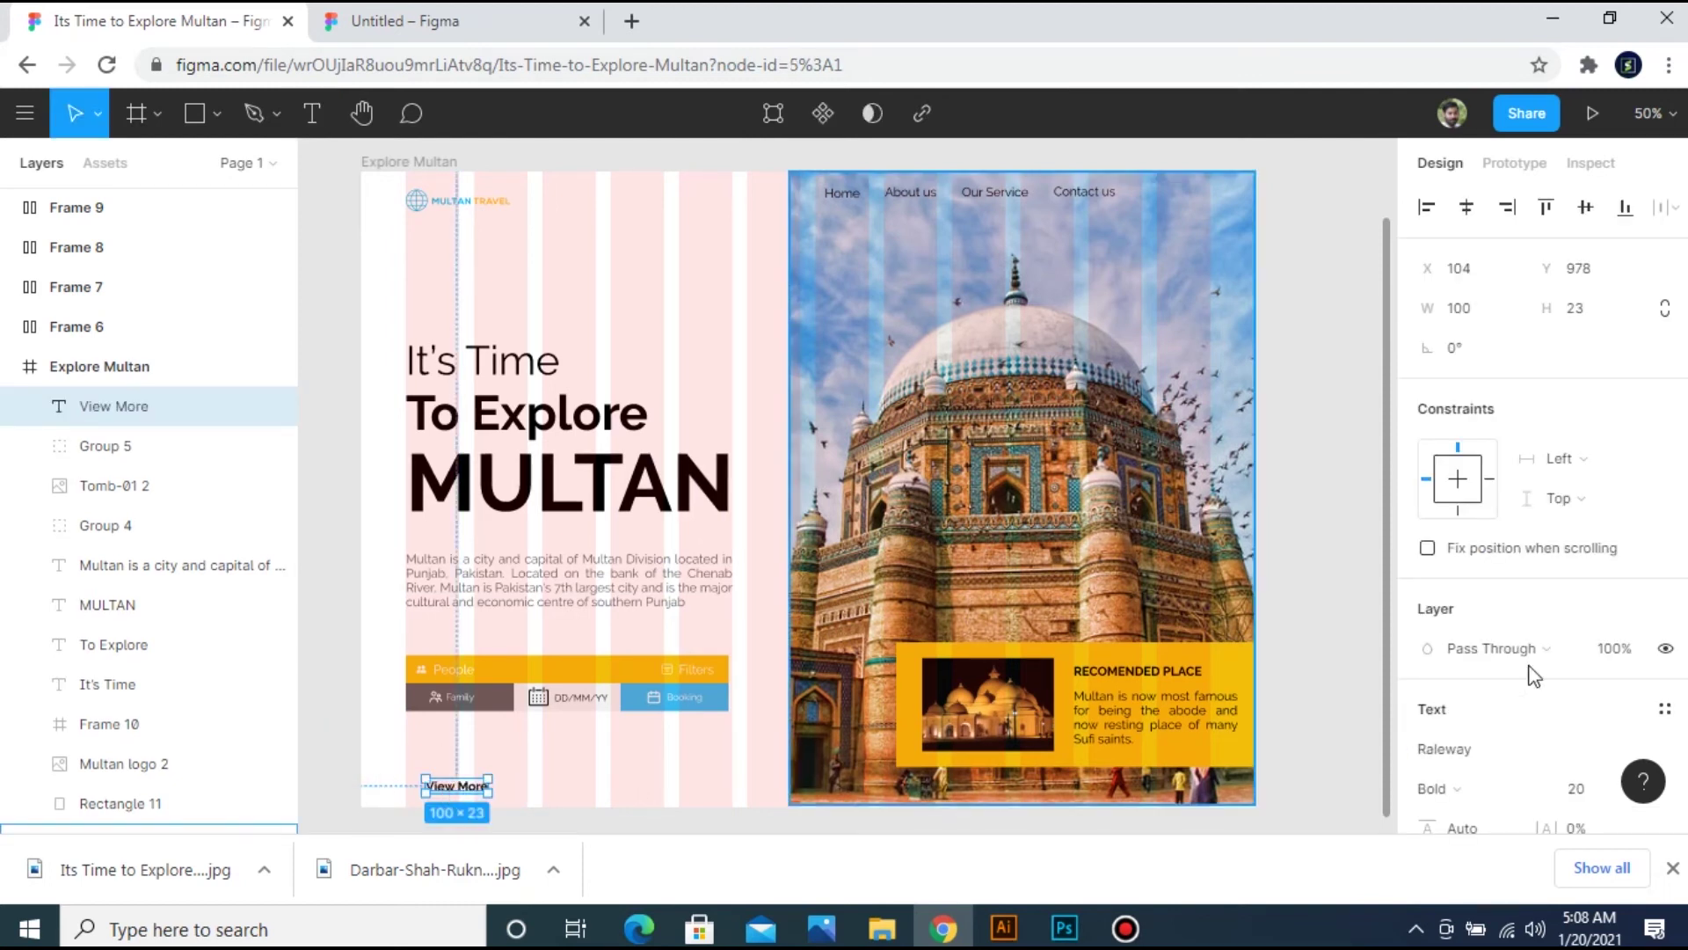
{"action": "left_click", "coordinate": [1462, 789]}
{"action": "left_click", "coordinate": [1491, 361]}
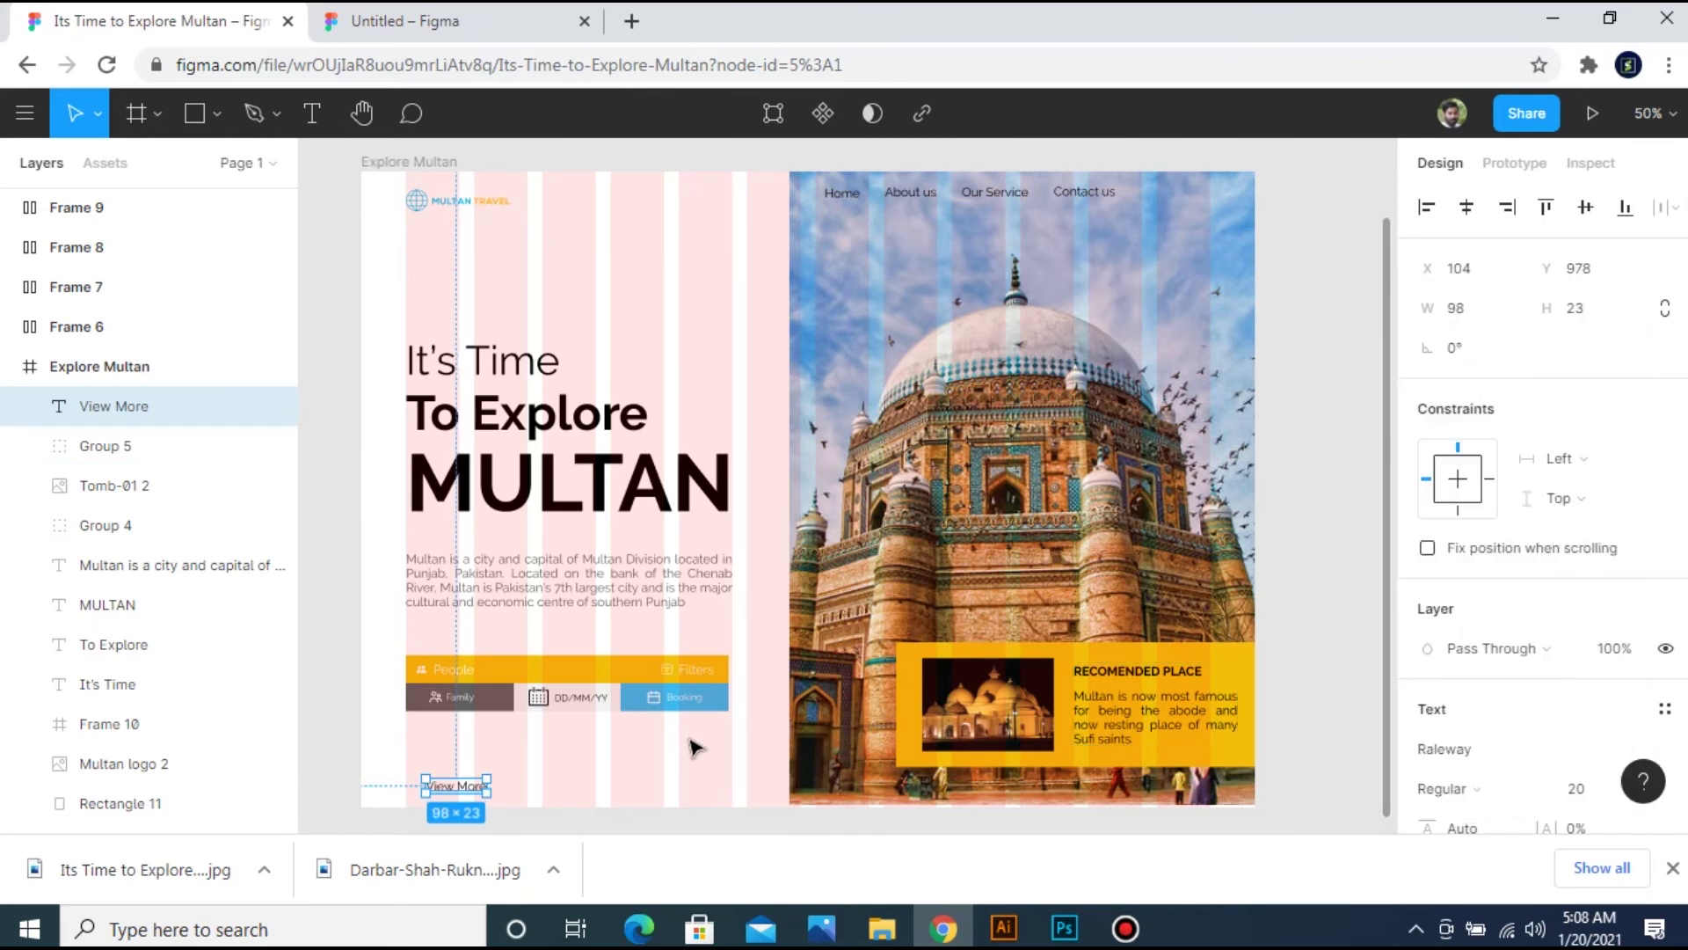
Search the Iconify plugin for "Arrow" and import the bi:arrow-right-short icon into the page frame.
{"action": "left_click", "coordinate": [492, 829]}
{"action": "right_click", "coordinate": [563, 744]}
{"action": "mouse_move", "coordinate": [755, 605]}
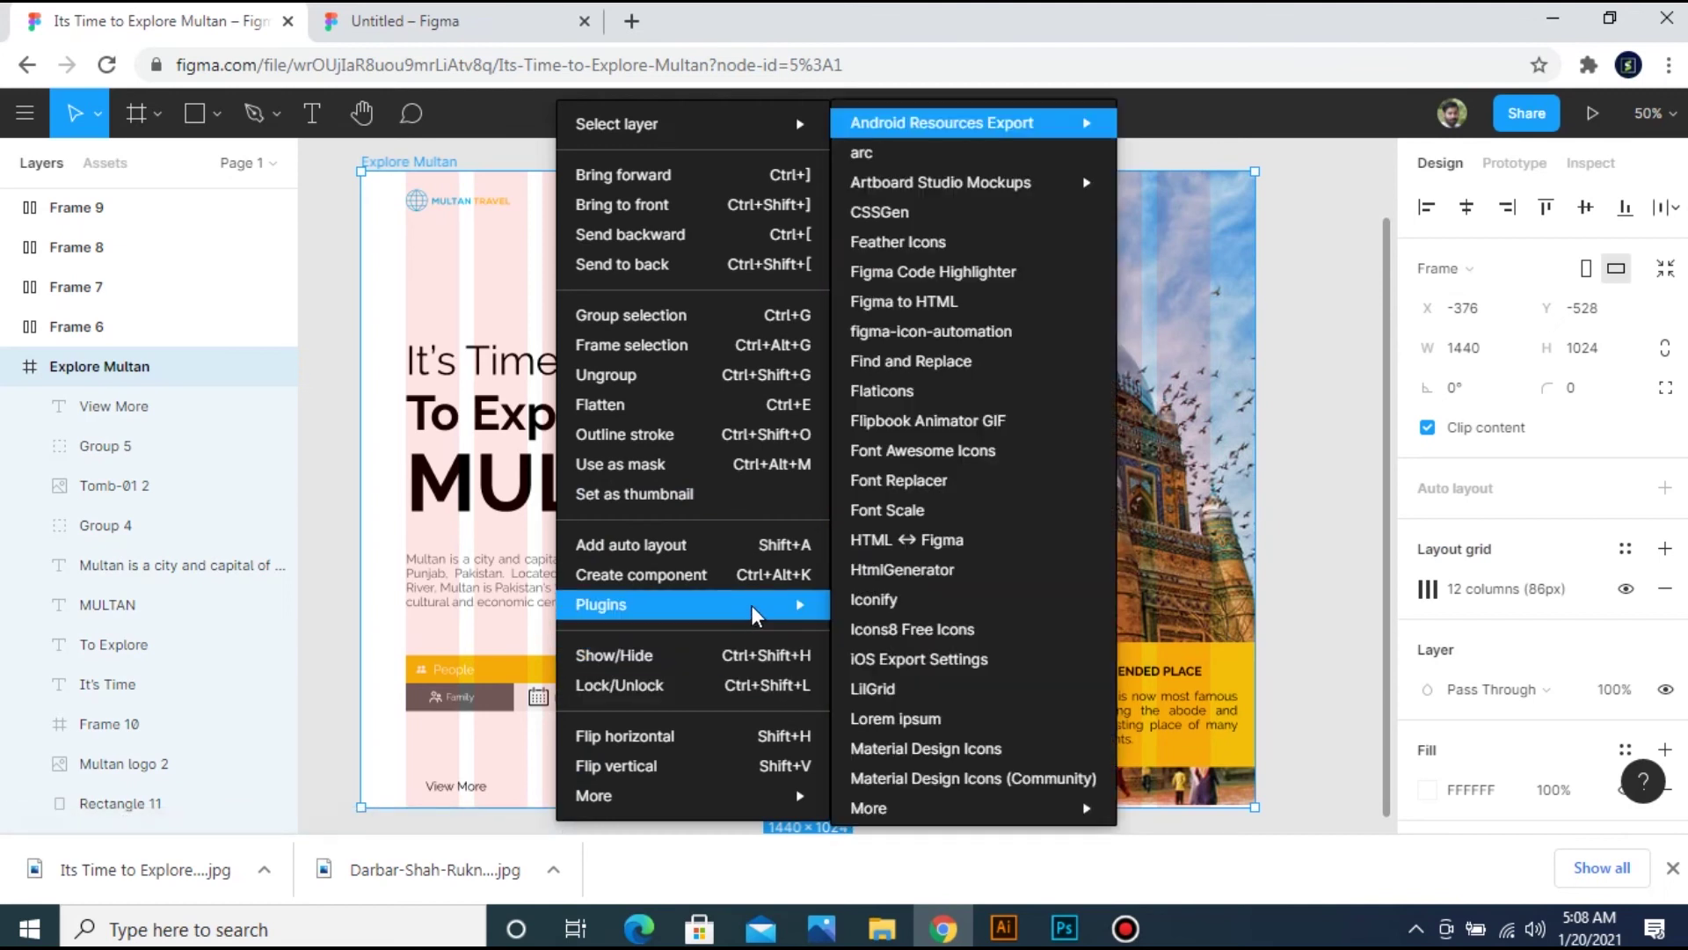
{"action": "left_click", "coordinate": [872, 591]}
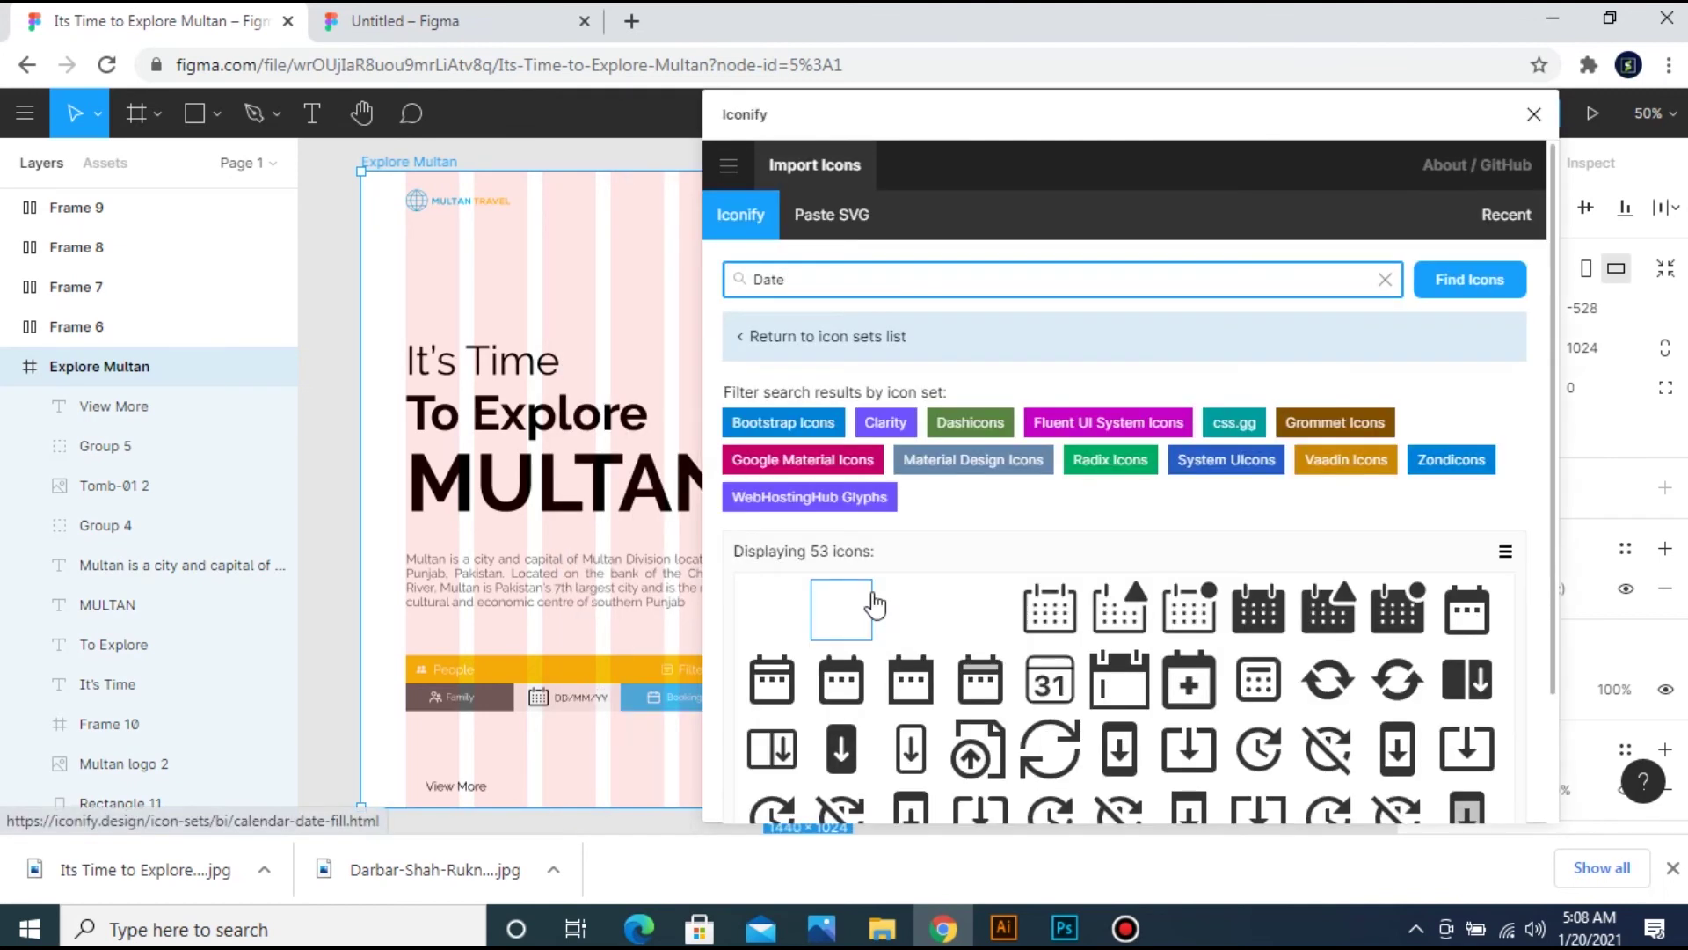
{"action": "type", "text": "Arrow"}
{"action": "key", "text": "Return"}
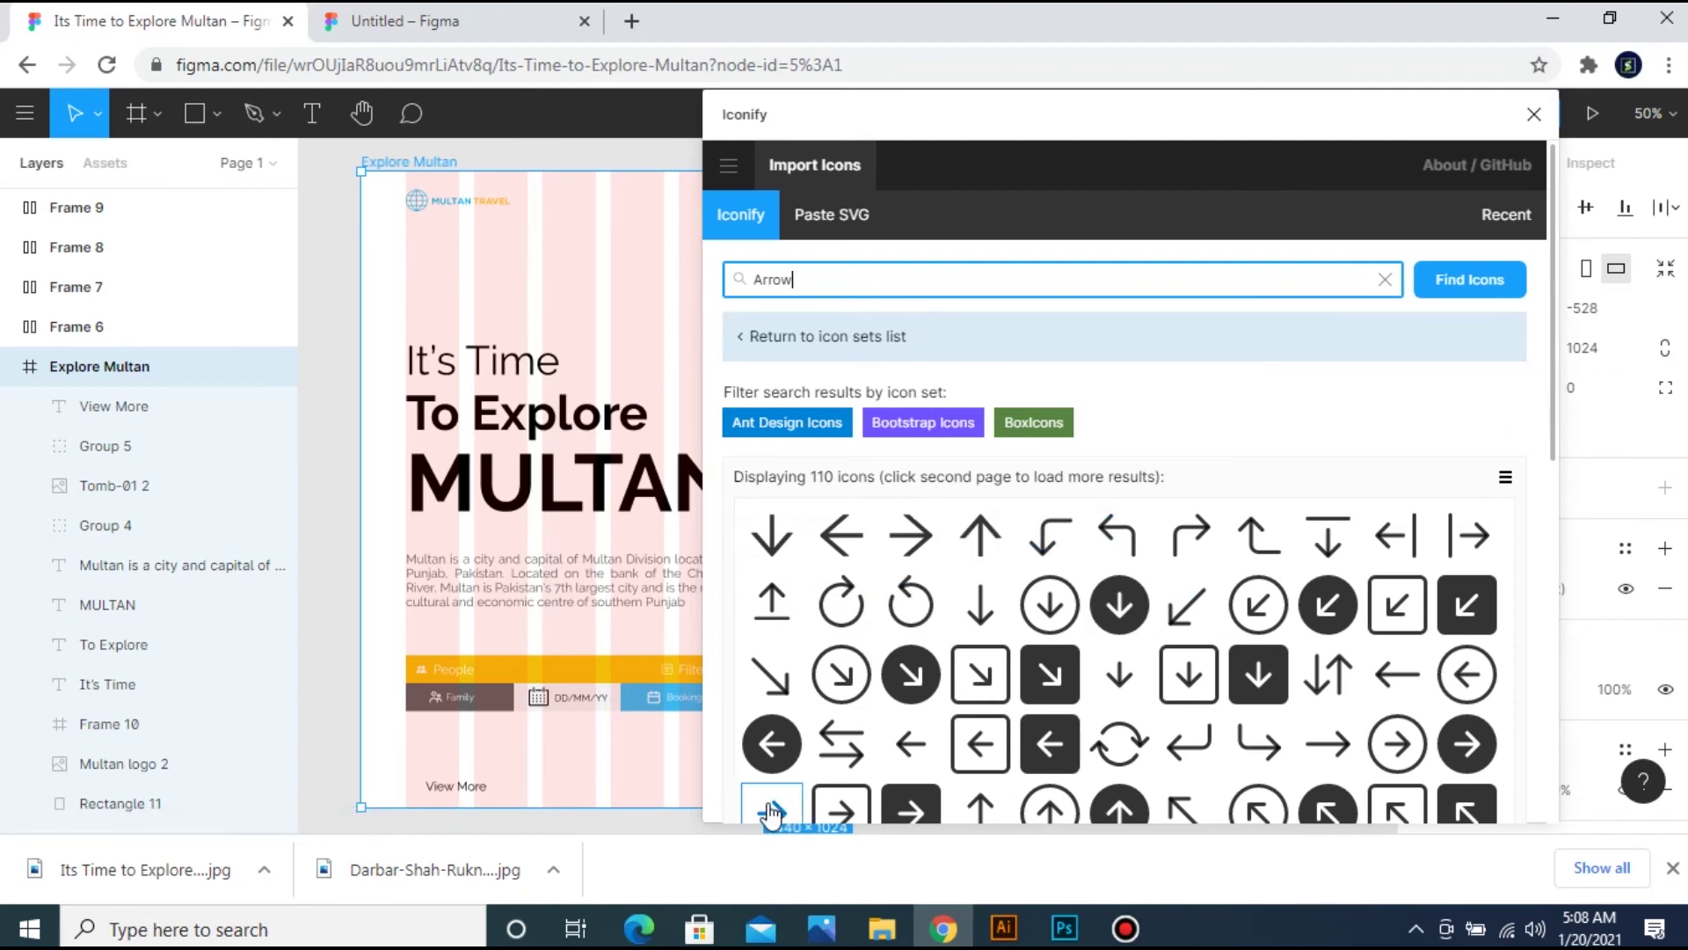
{"action": "left_click_drag", "start_coordinate": [772, 809], "coordinate": [420, 785]}
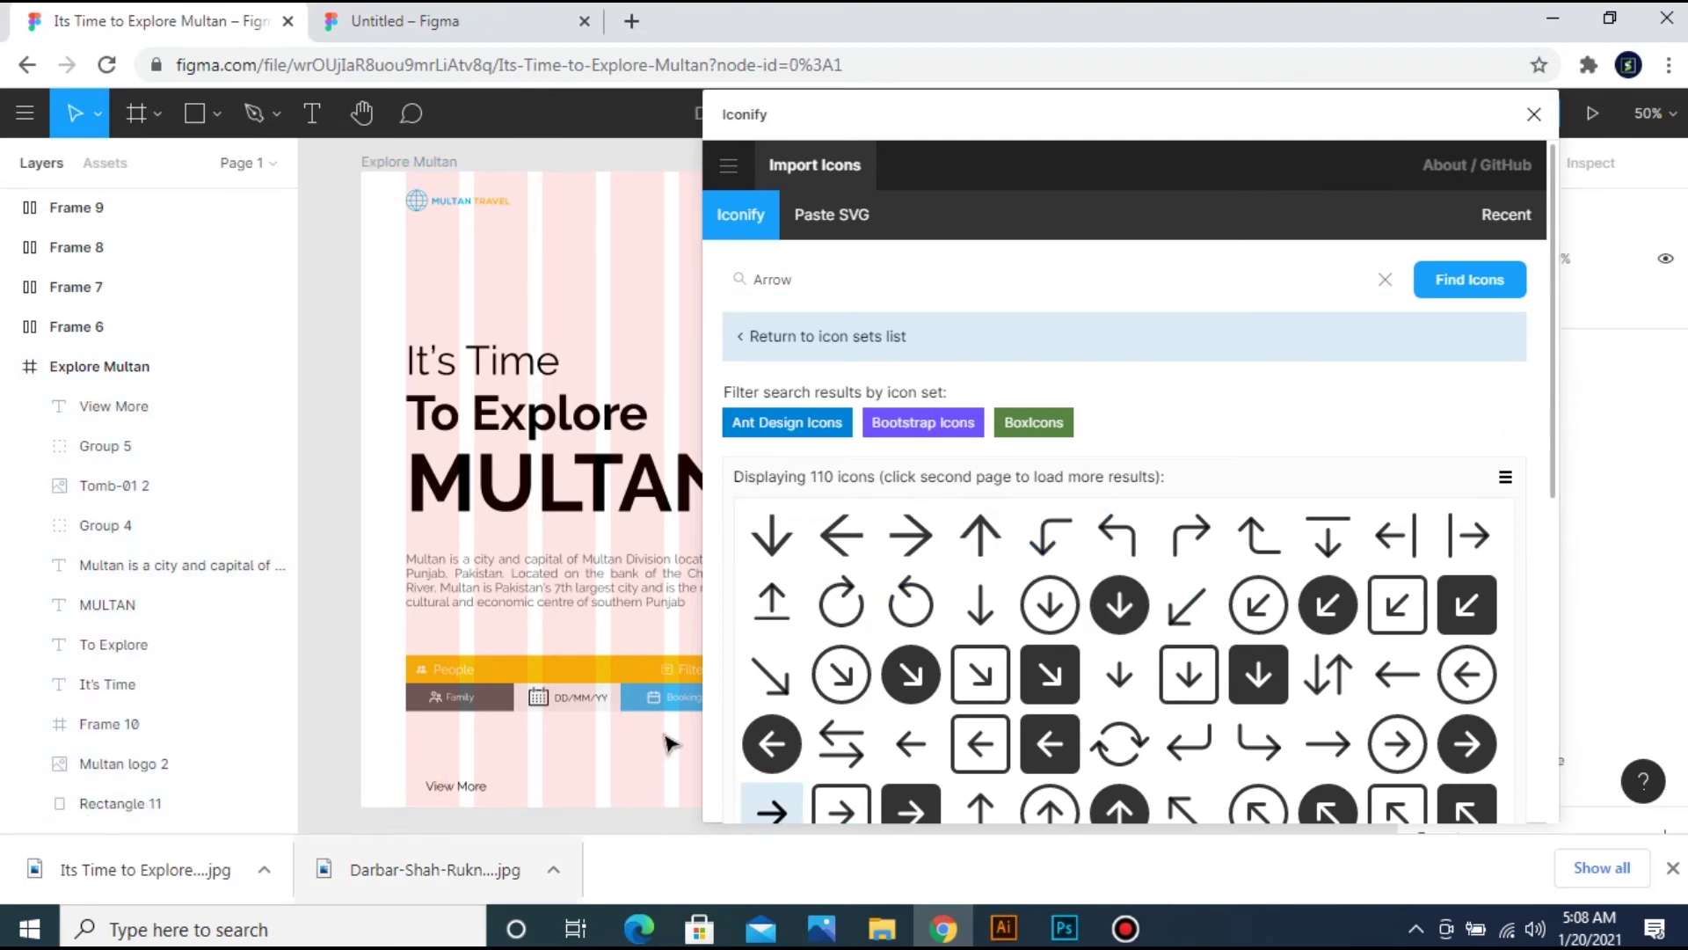
{"action": "left_click_drag", "start_coordinate": [767, 803], "coordinate": [453, 666]}
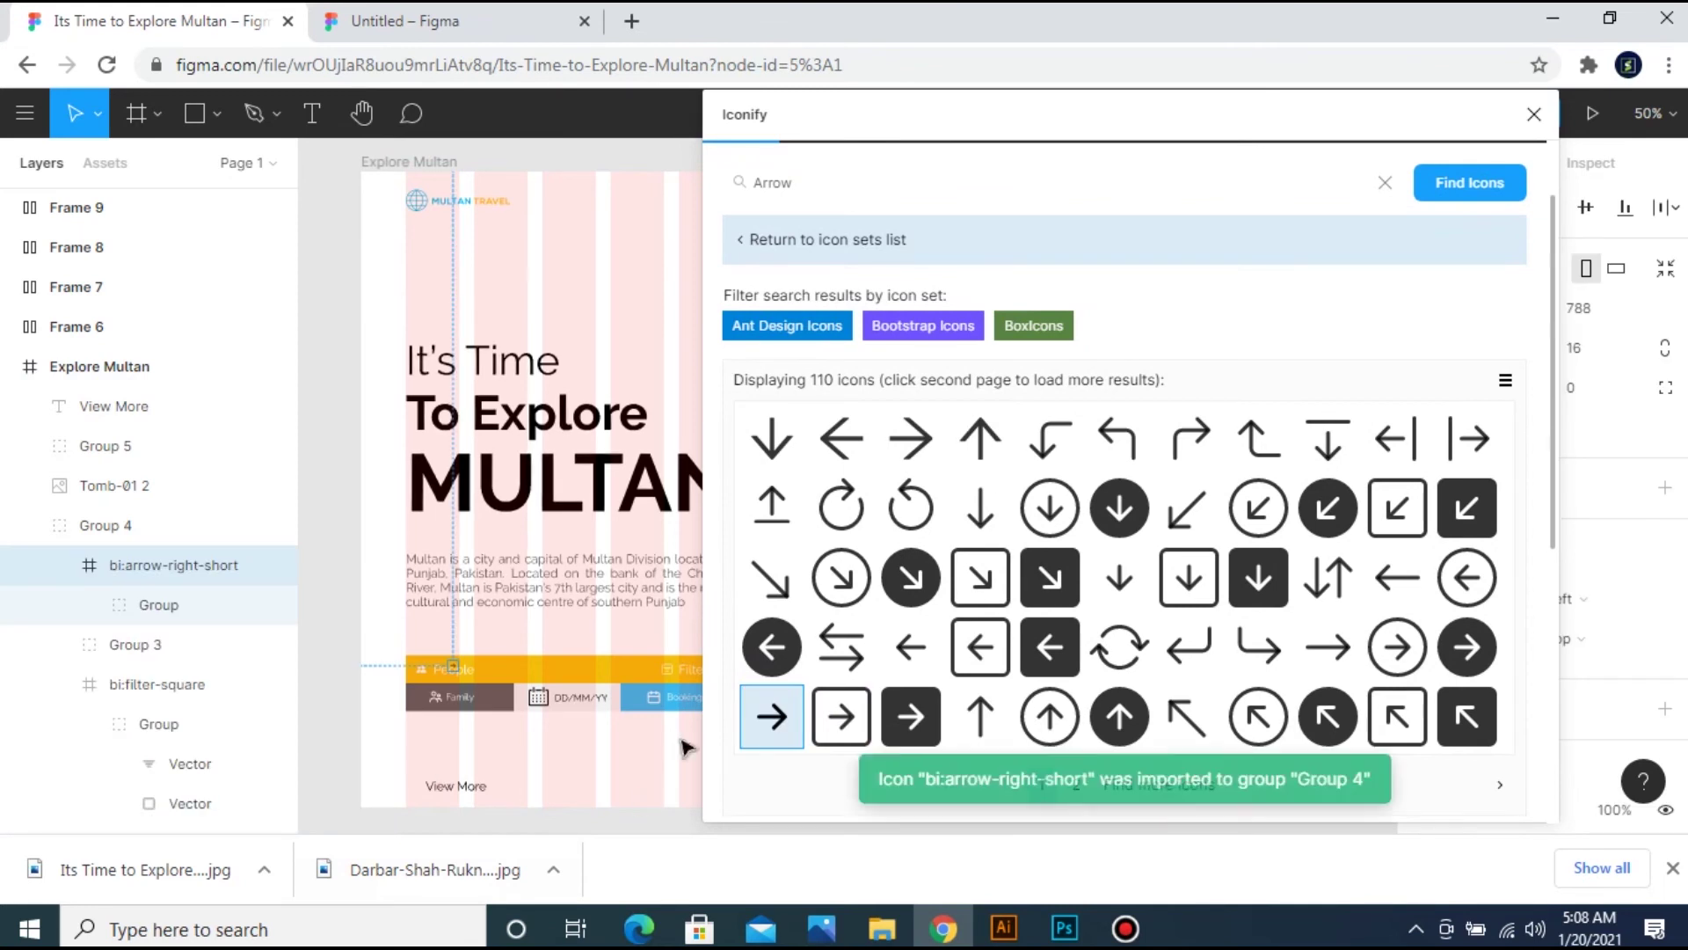
{"action": "left_click", "coordinate": [1535, 115]}
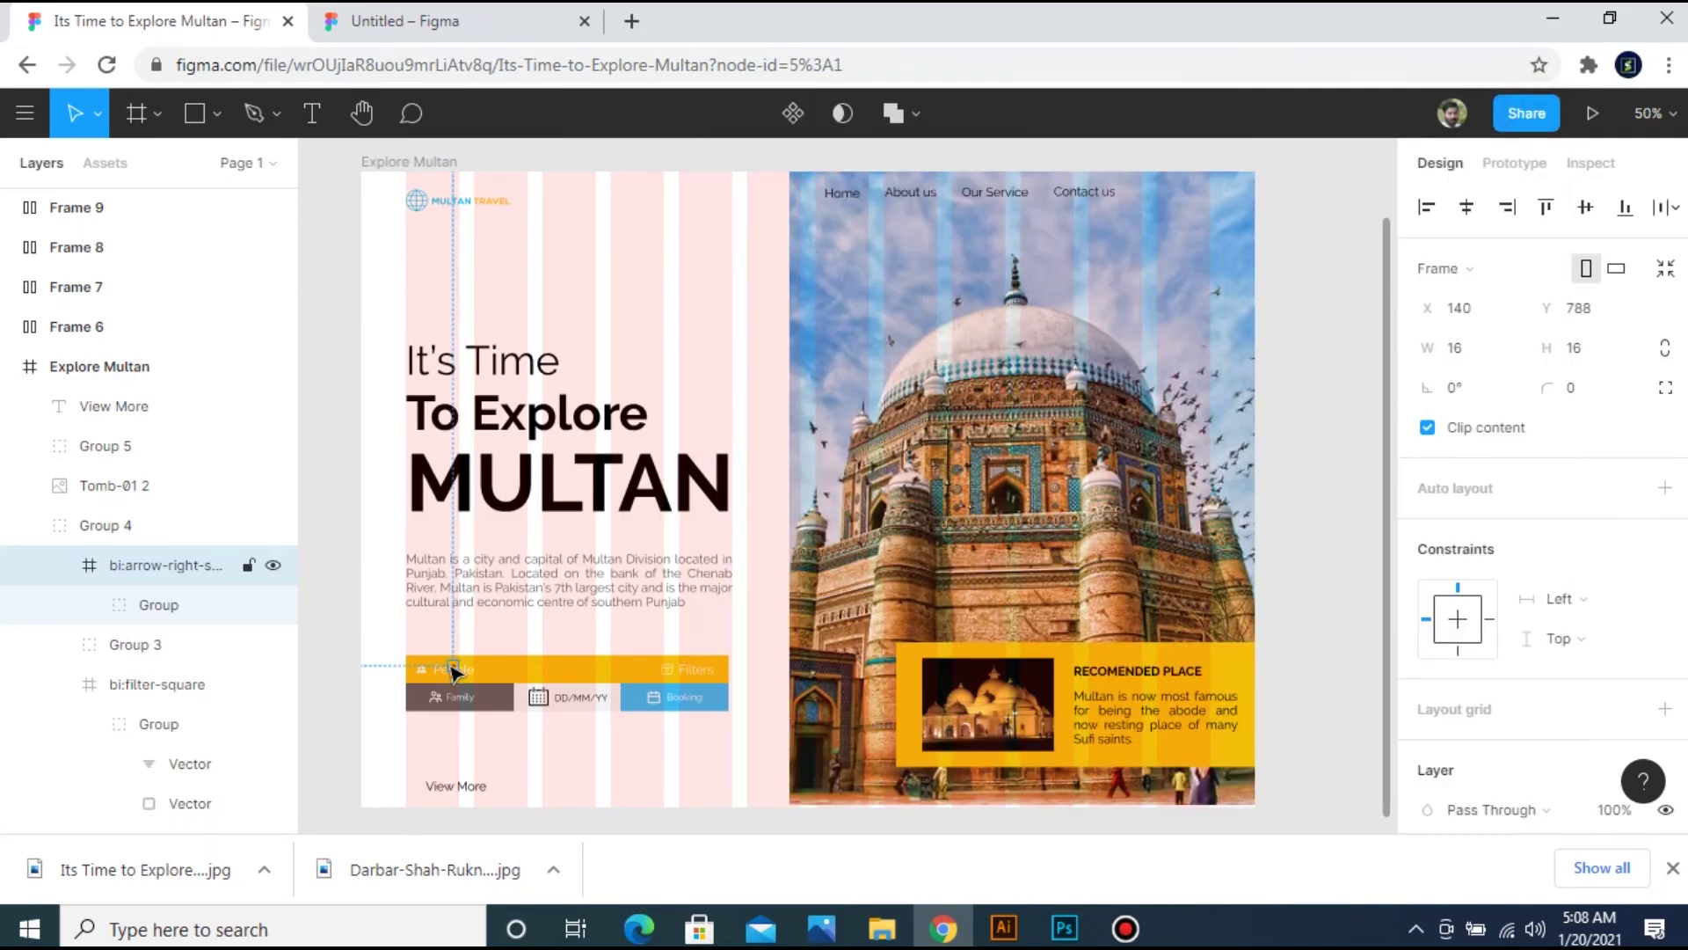
Move the arrow icon just before the View More text at X 81, Y 985 and resize it to 25 × 25.
{"action": "left_click_drag", "start_coordinate": [437, 791], "coordinate": [417, 787]}
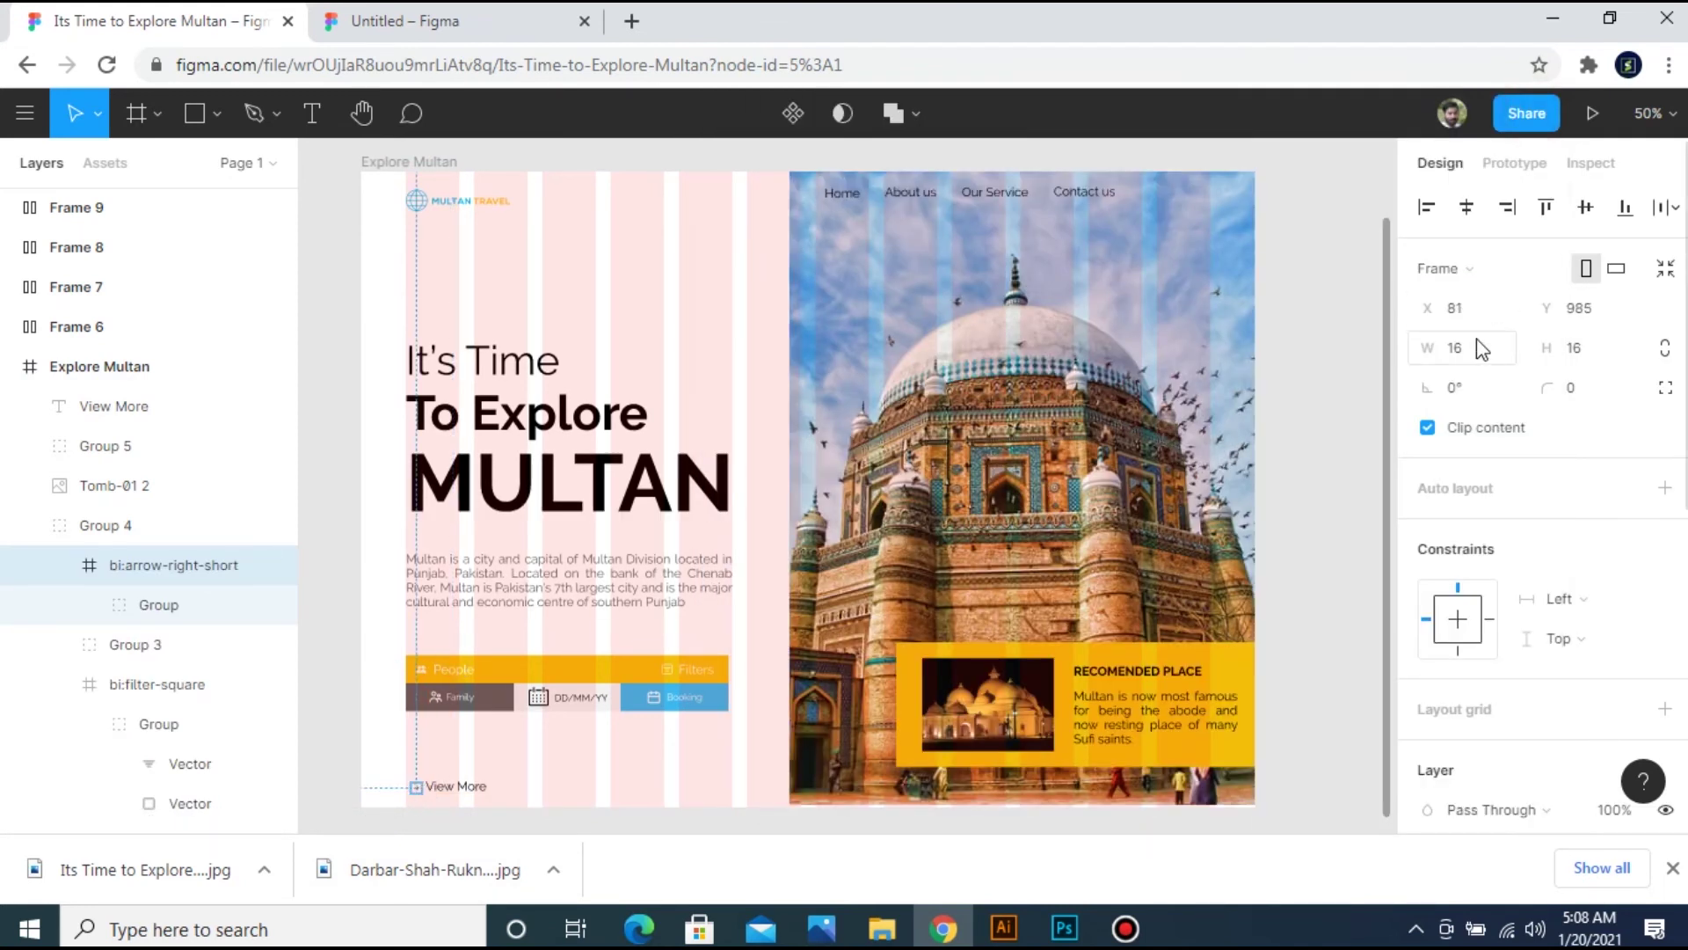
{"action": "type", "text": "25"}
{"action": "key", "text": "Return"}
{"action": "left_click", "coordinate": [1574, 356]}
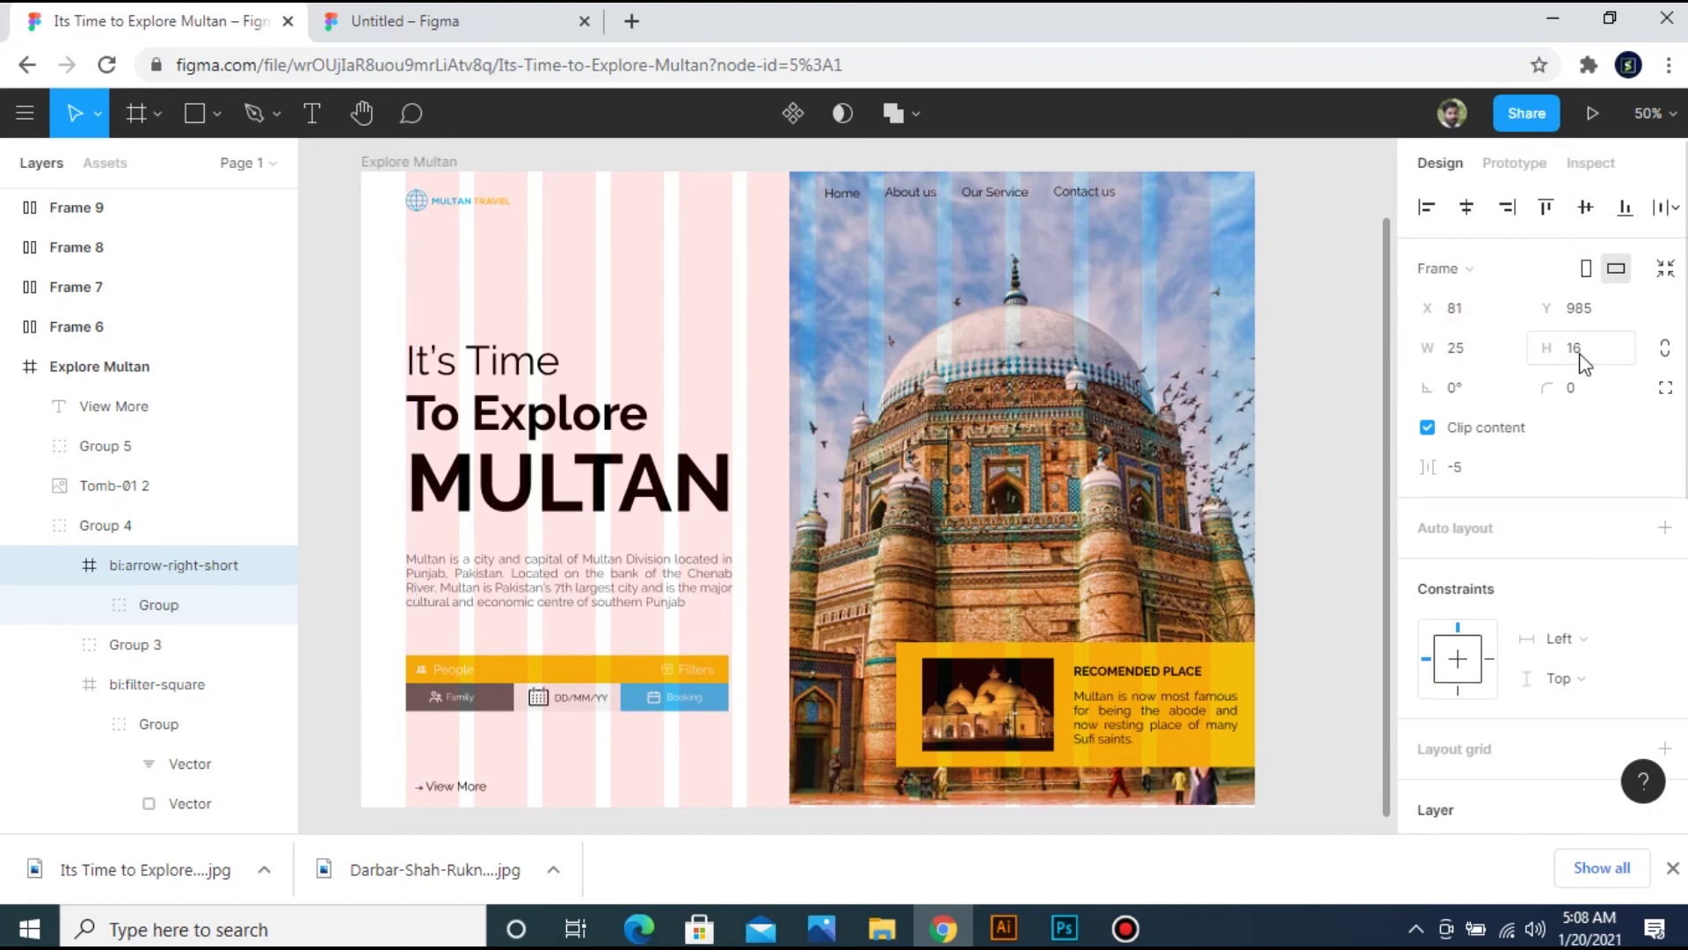
{"action": "type", "text": "25"}
{"action": "key", "text": "Return"}
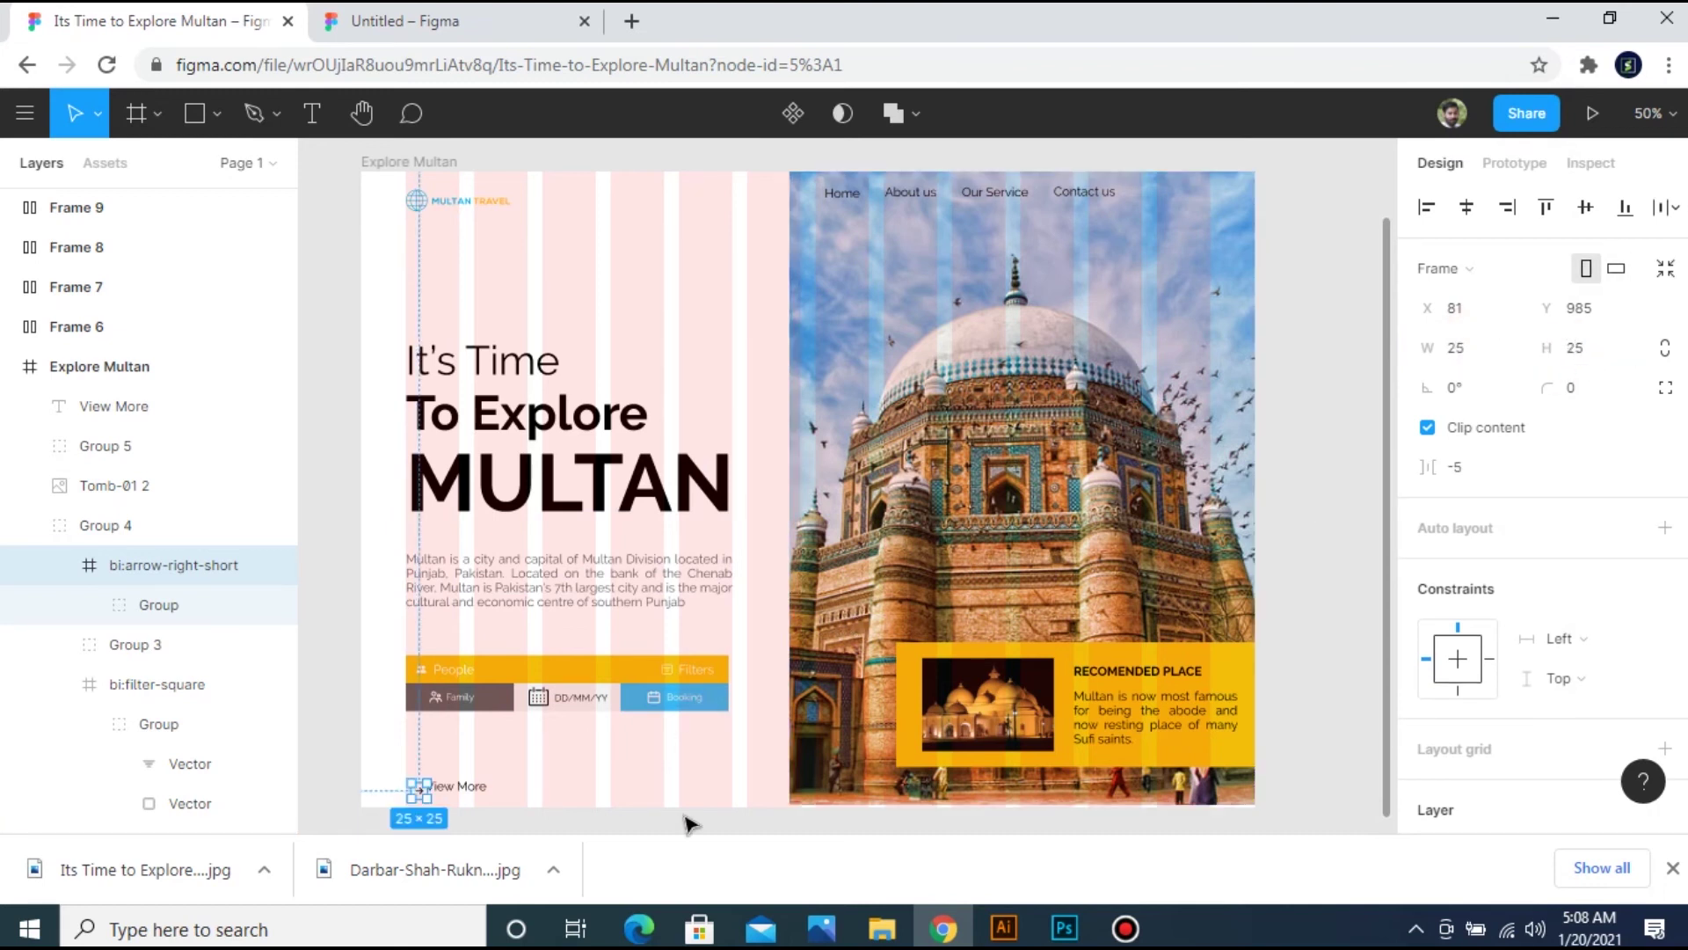
Rotate the arrow icon 180° and line it up with the View More text, placing the text at X 105.
{"action": "key", "text": "shift+0"}
{"action": "left_click_drag", "start_coordinate": [1387, 632], "coordinate": [1395, 806]}
{"action": "left_click_drag", "start_coordinate": [1118, 837], "coordinate": [784, 852]}
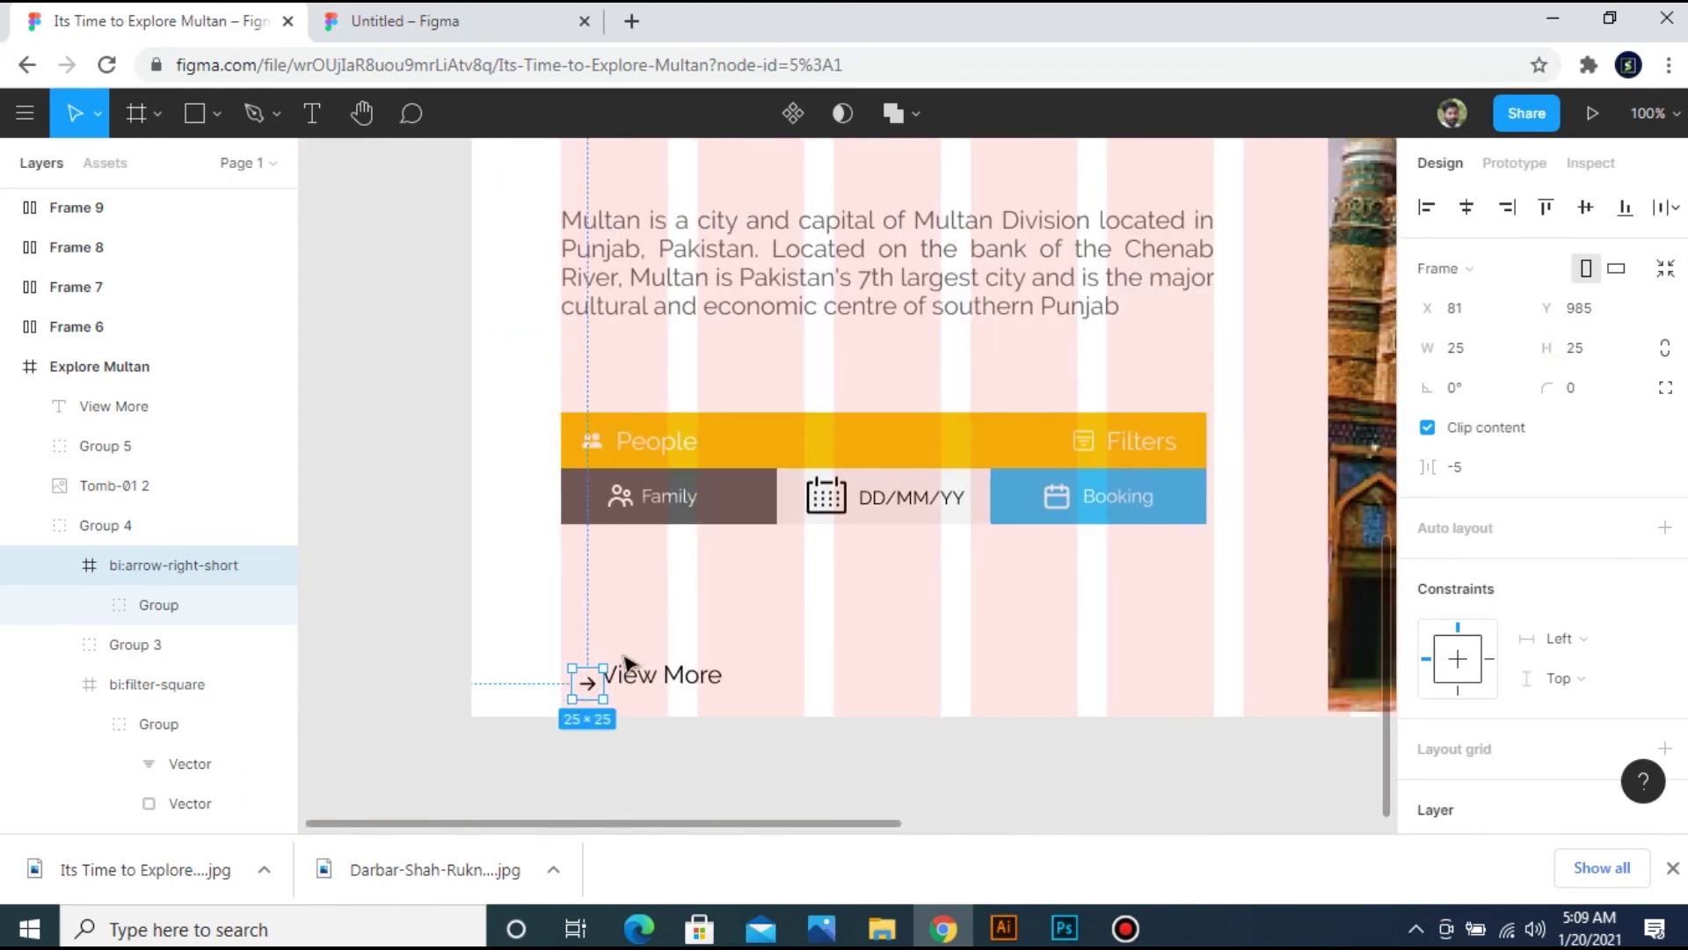
{"action": "left_click_drag", "start_coordinate": [557, 739], "coordinate": [554, 694]}
{"action": "key", "text": "Up"}
{"action": "key", "text": "Up"}
{"action": "key", "text": "Up"}
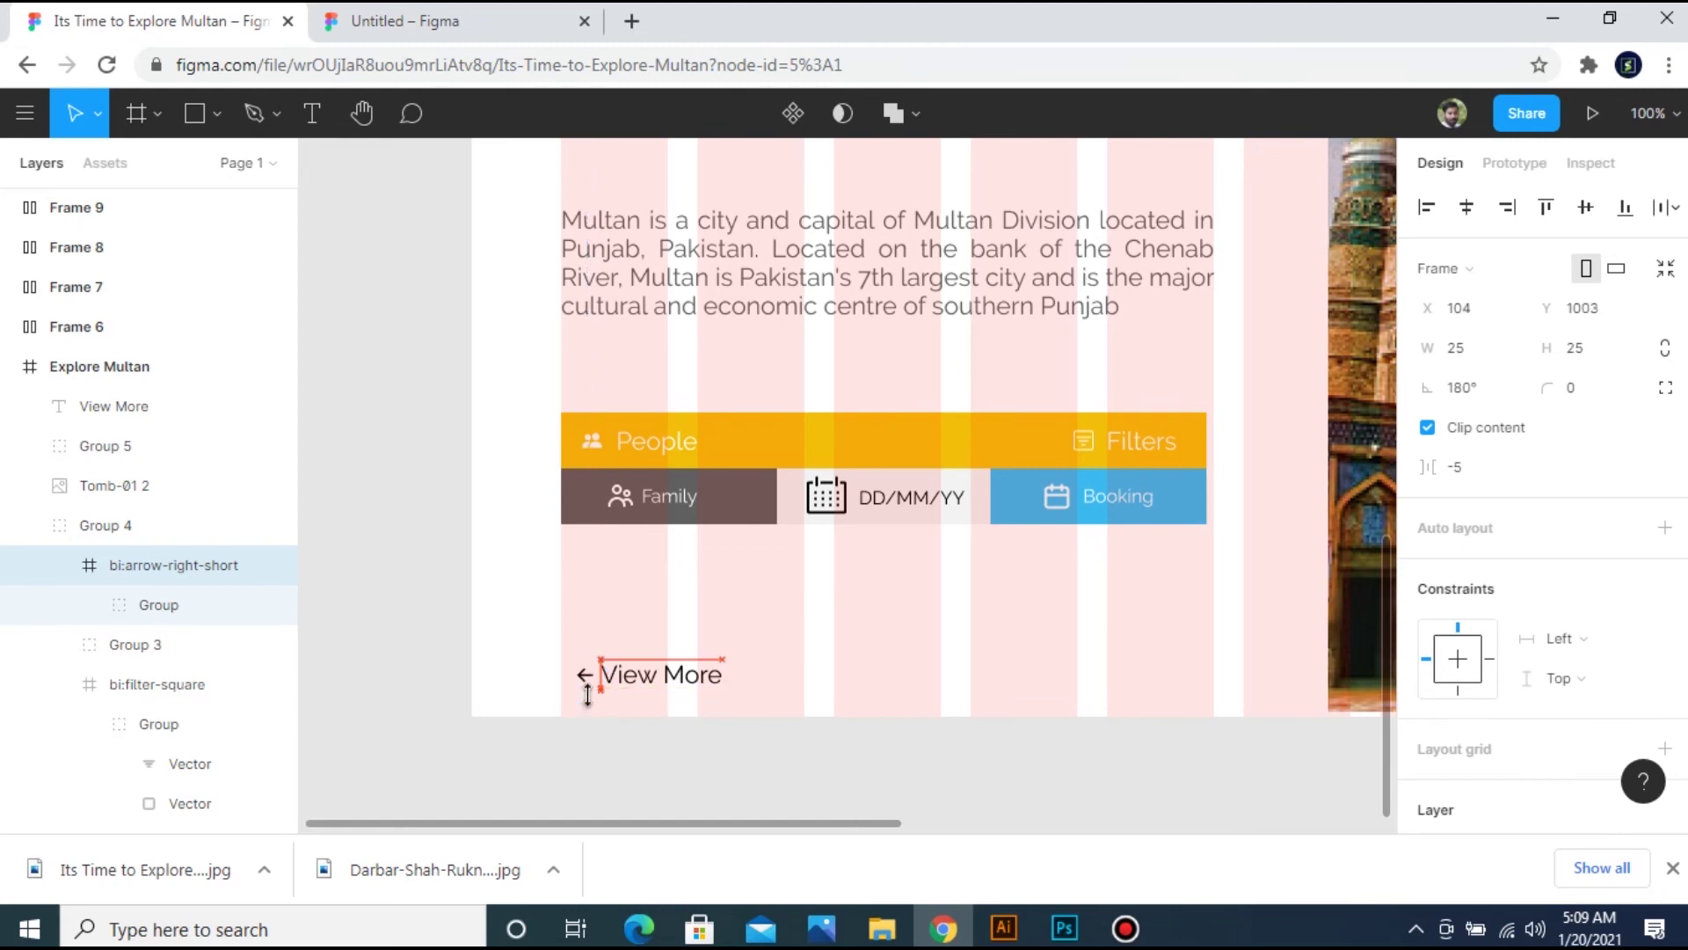
{"action": "left_click", "coordinate": [717, 689]}
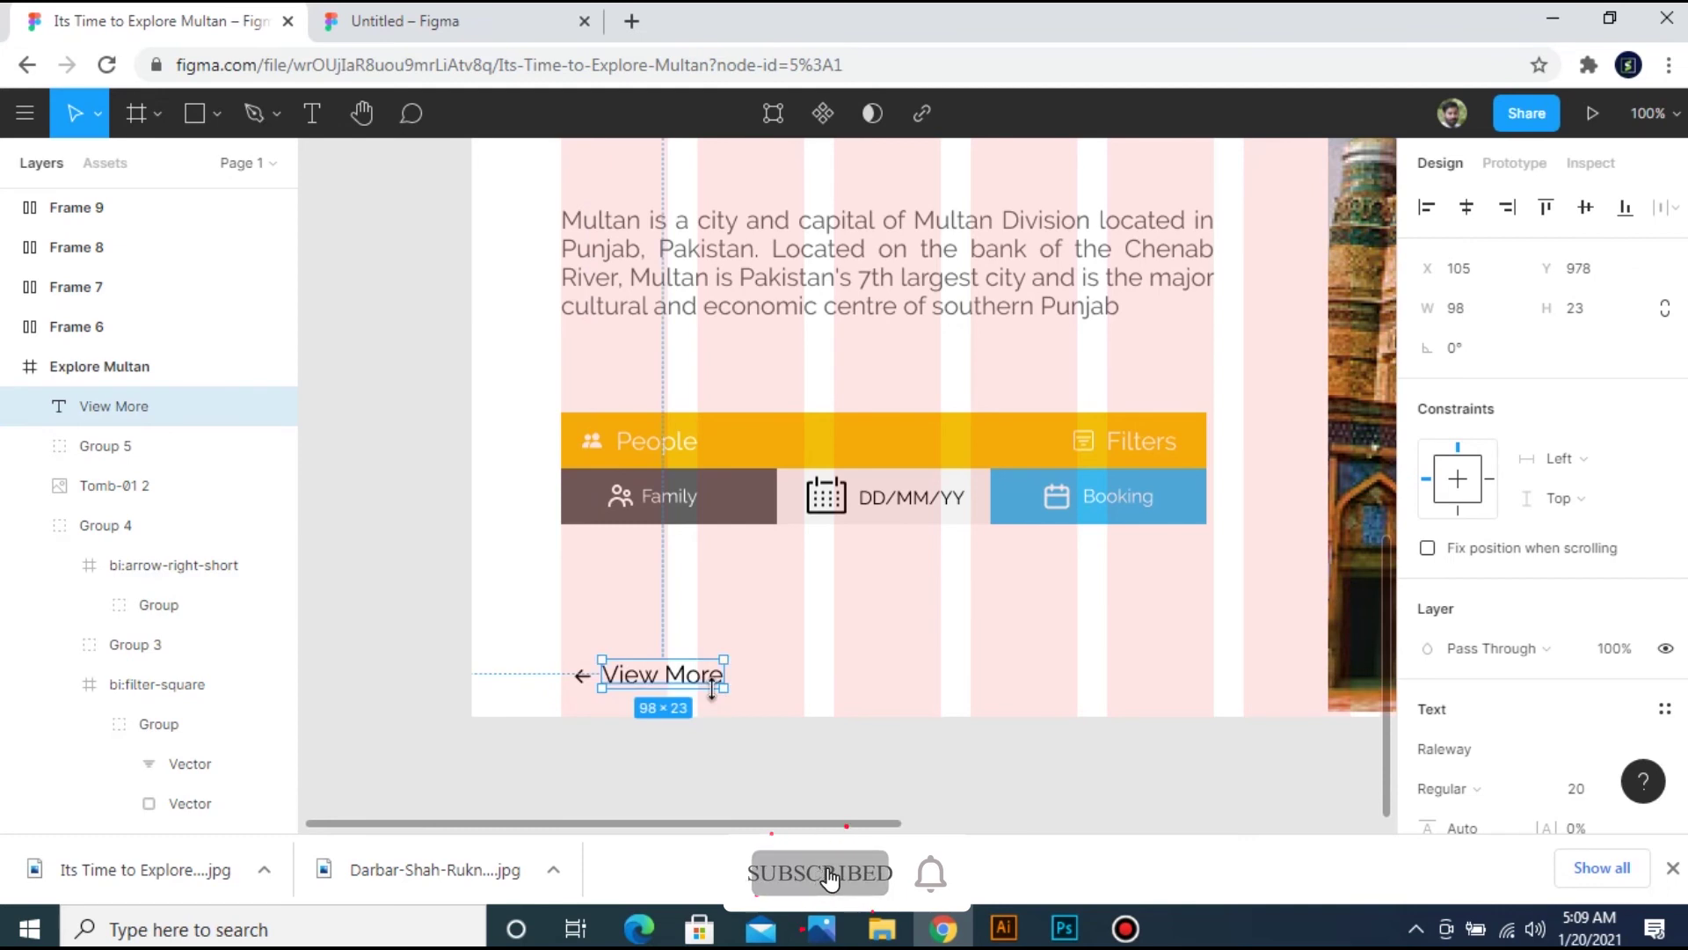
{"action": "left_click", "coordinate": [727, 739]}
Change the fill color of the View More text from the bottom of the page frame to white.
{"action": "key", "text": "minus"}
{"action": "key", "text": "shift+0"}
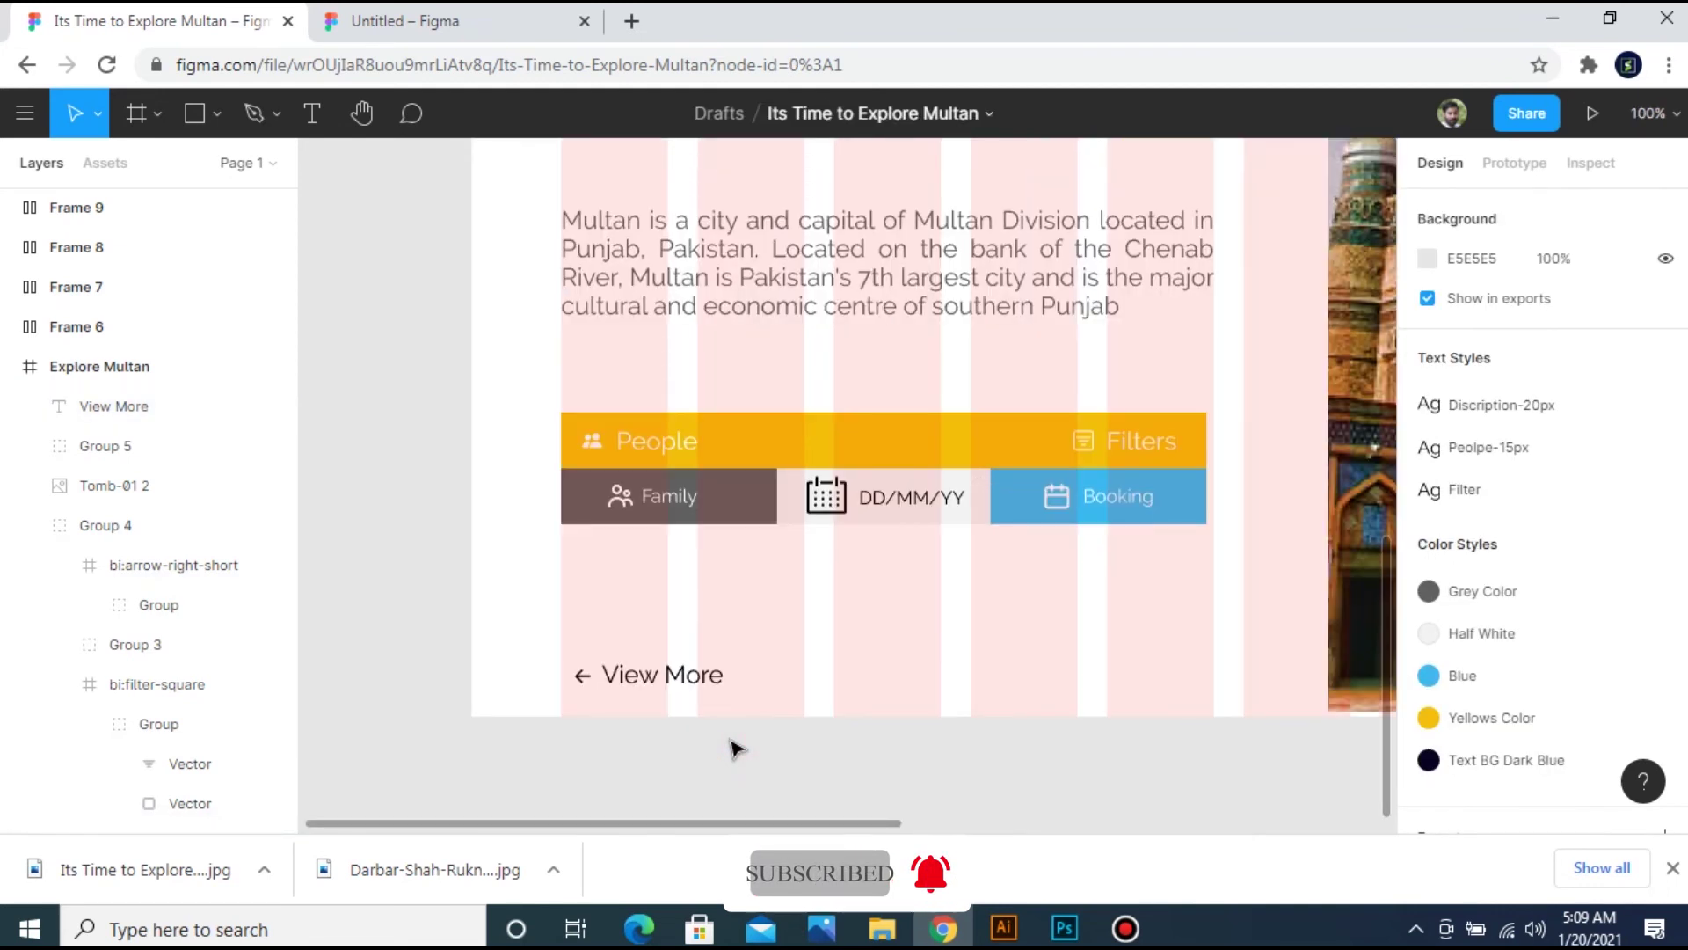
{"action": "left_click", "coordinate": [682, 695]}
{"action": "key", "text": "minus"}
{"action": "key", "text": "minus"}
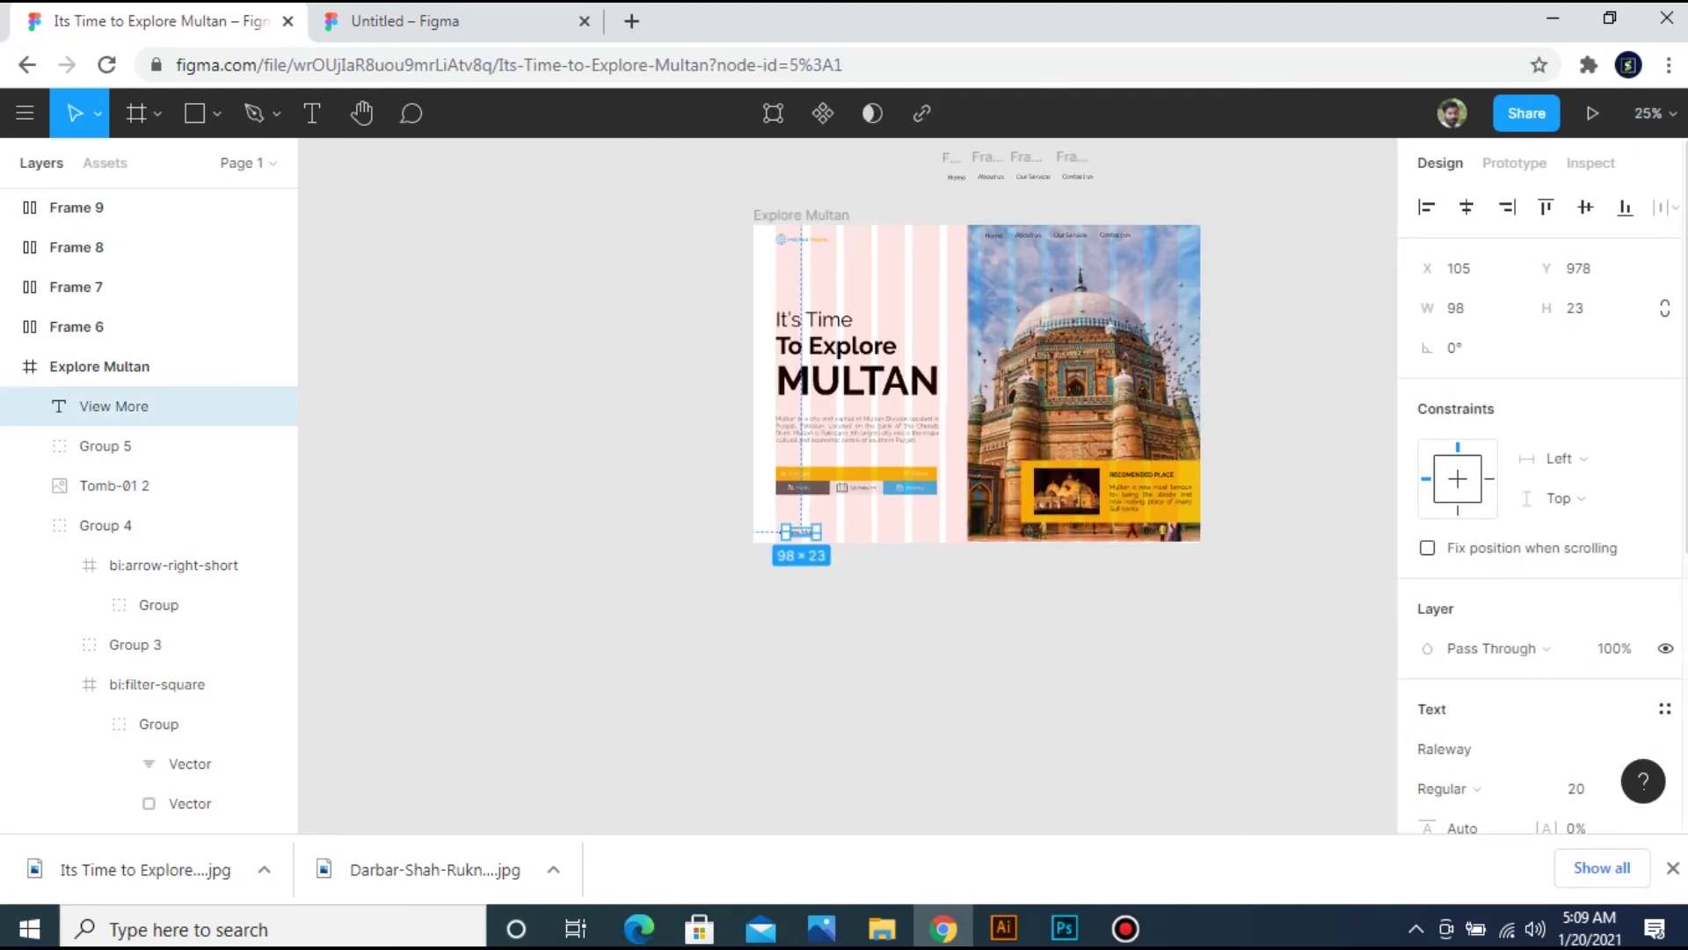
{"action": "scroll", "coordinate": [1464, 626], "scroll_direction": "down", "scroll_amount": 5}
{"action": "left_click", "coordinate": [1431, 561]}
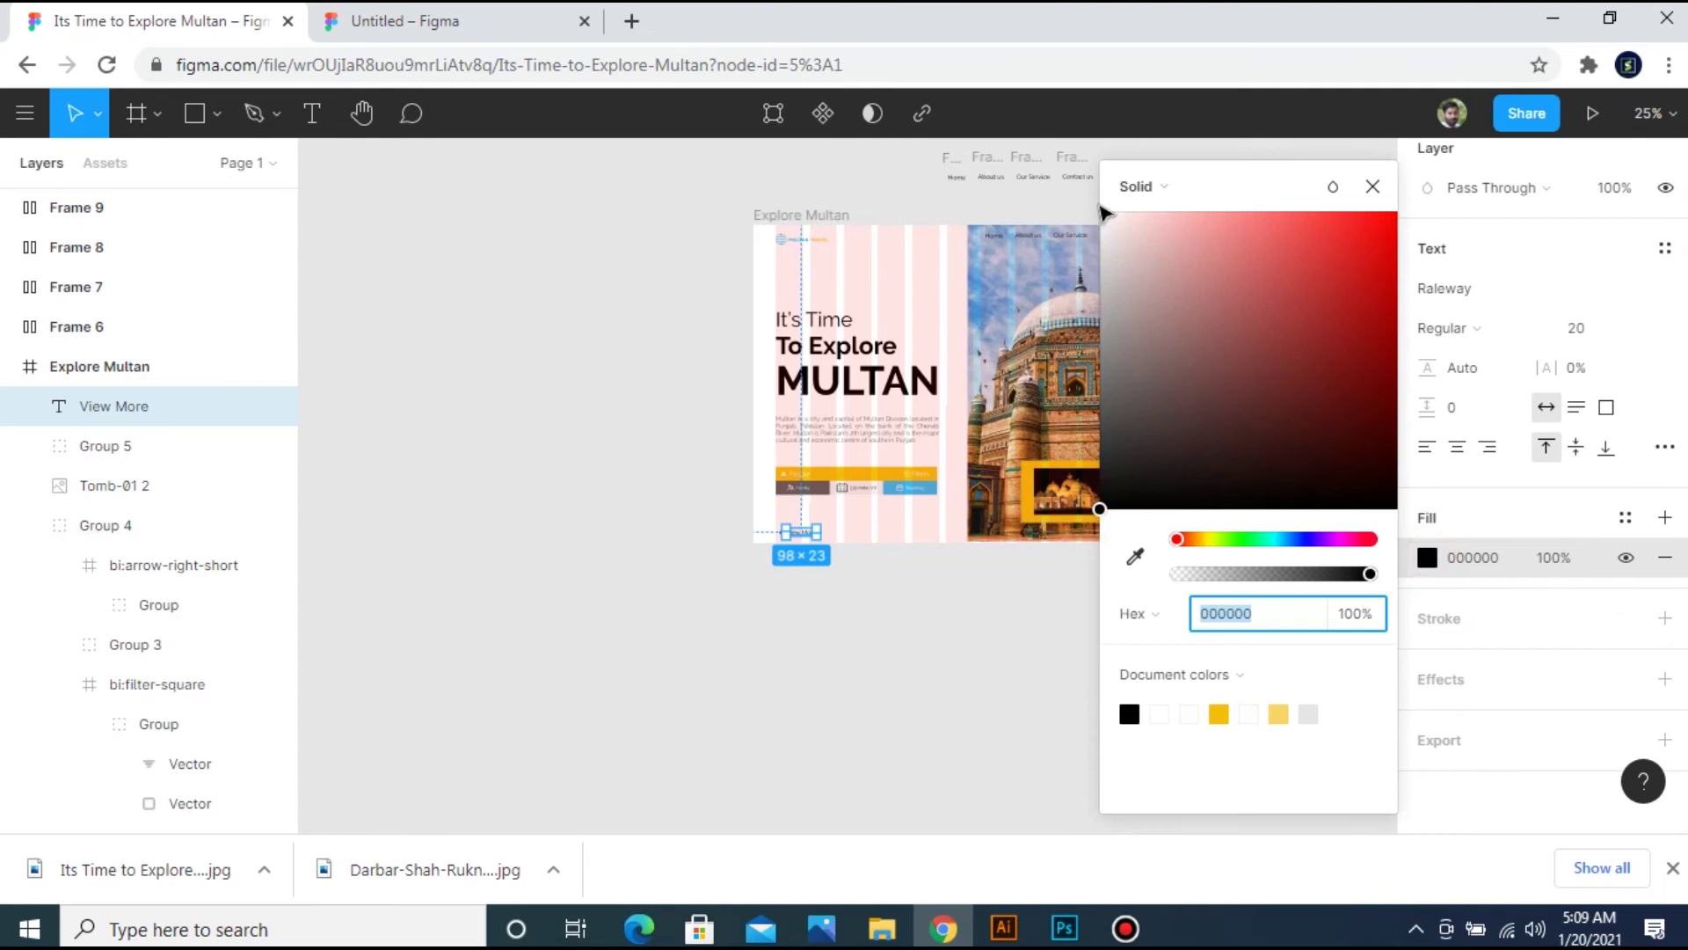
{"action": "left_click", "coordinate": [809, 380]}
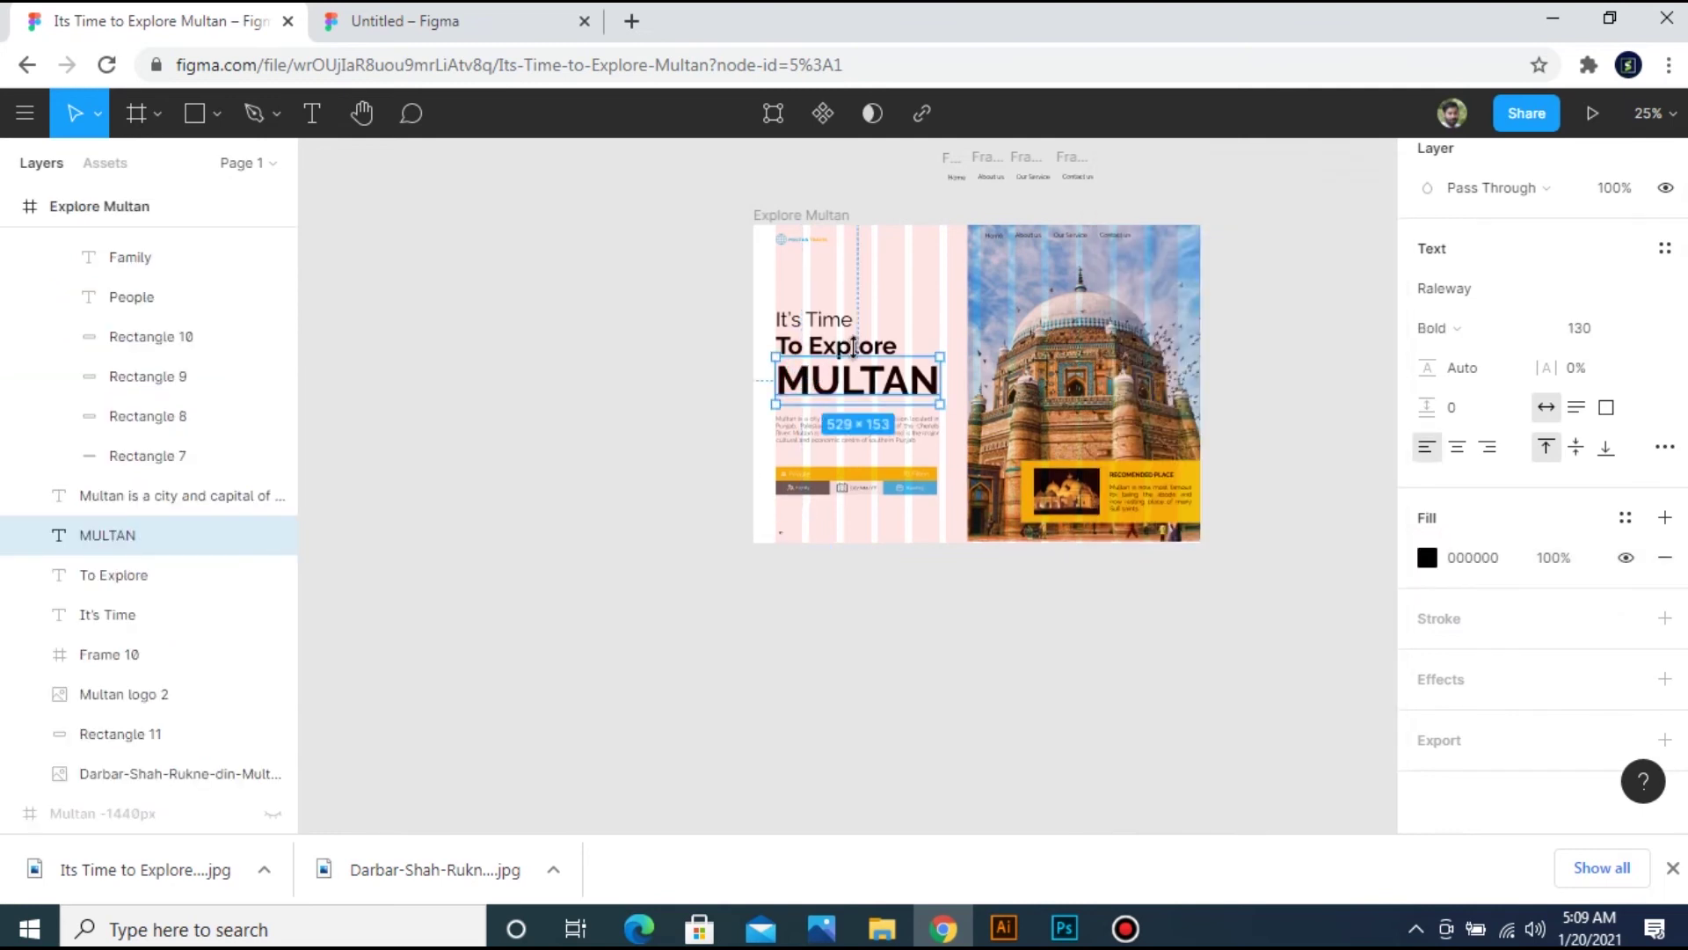
{"action": "left_click", "coordinate": [820, 334]}
{"action": "left_click_drag", "start_coordinate": [675, 300], "coordinate": [914, 440]}
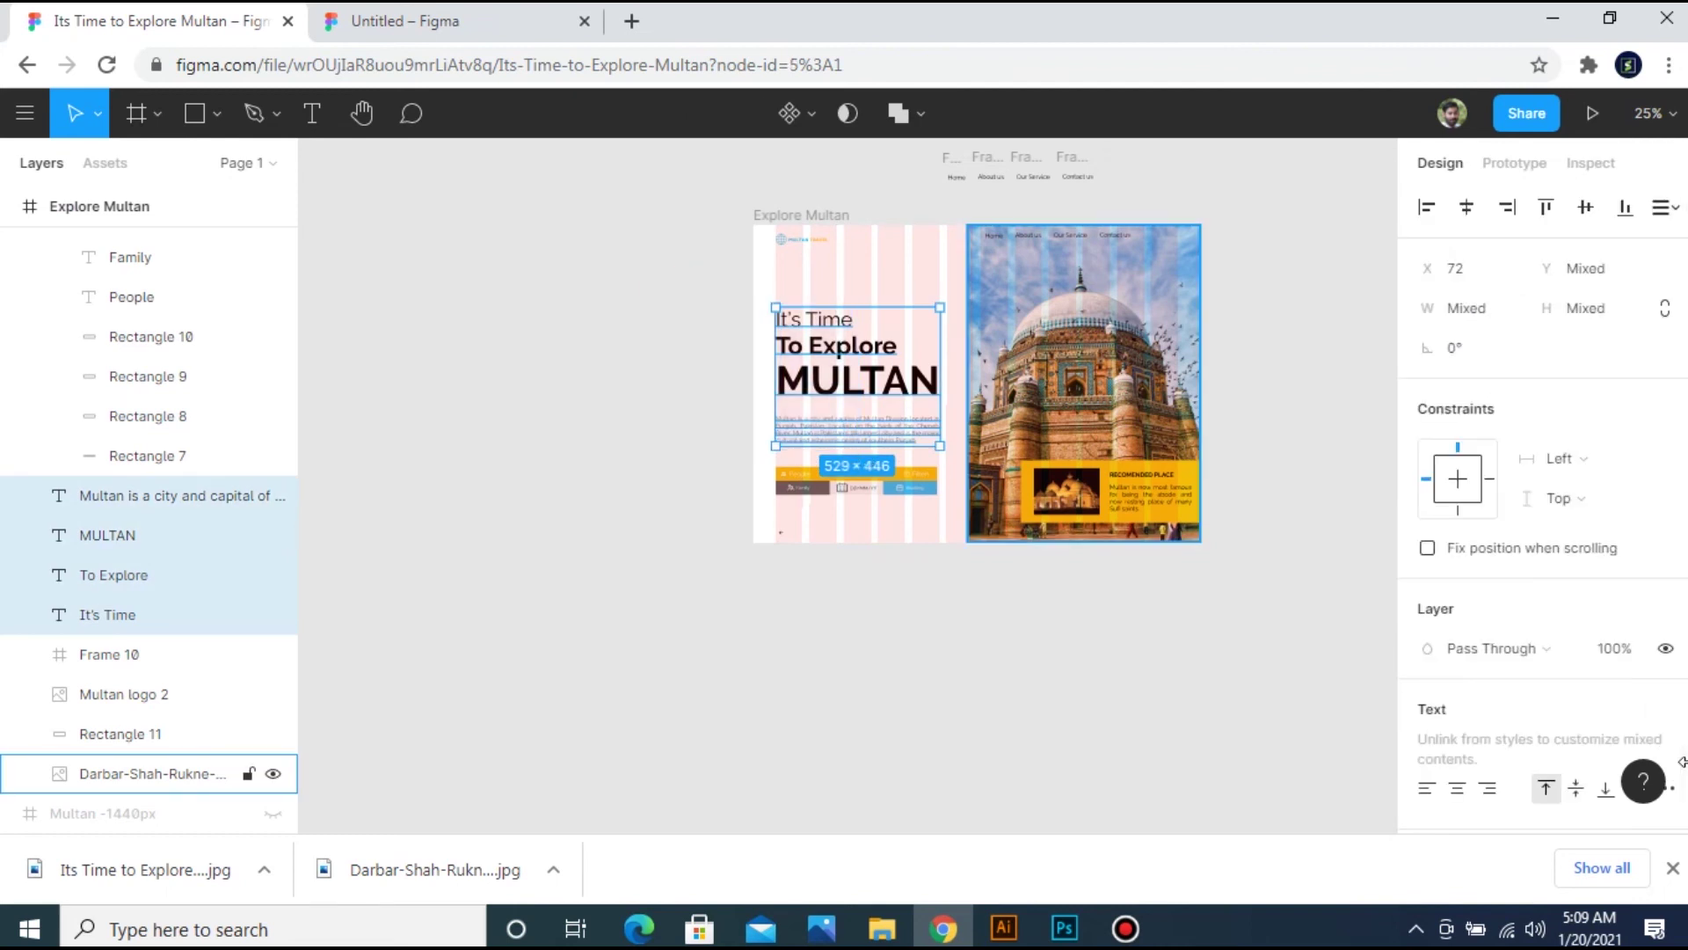
{"action": "scroll", "coordinate": [1680, 761], "scroll_direction": "down", "scroll_amount": 5}
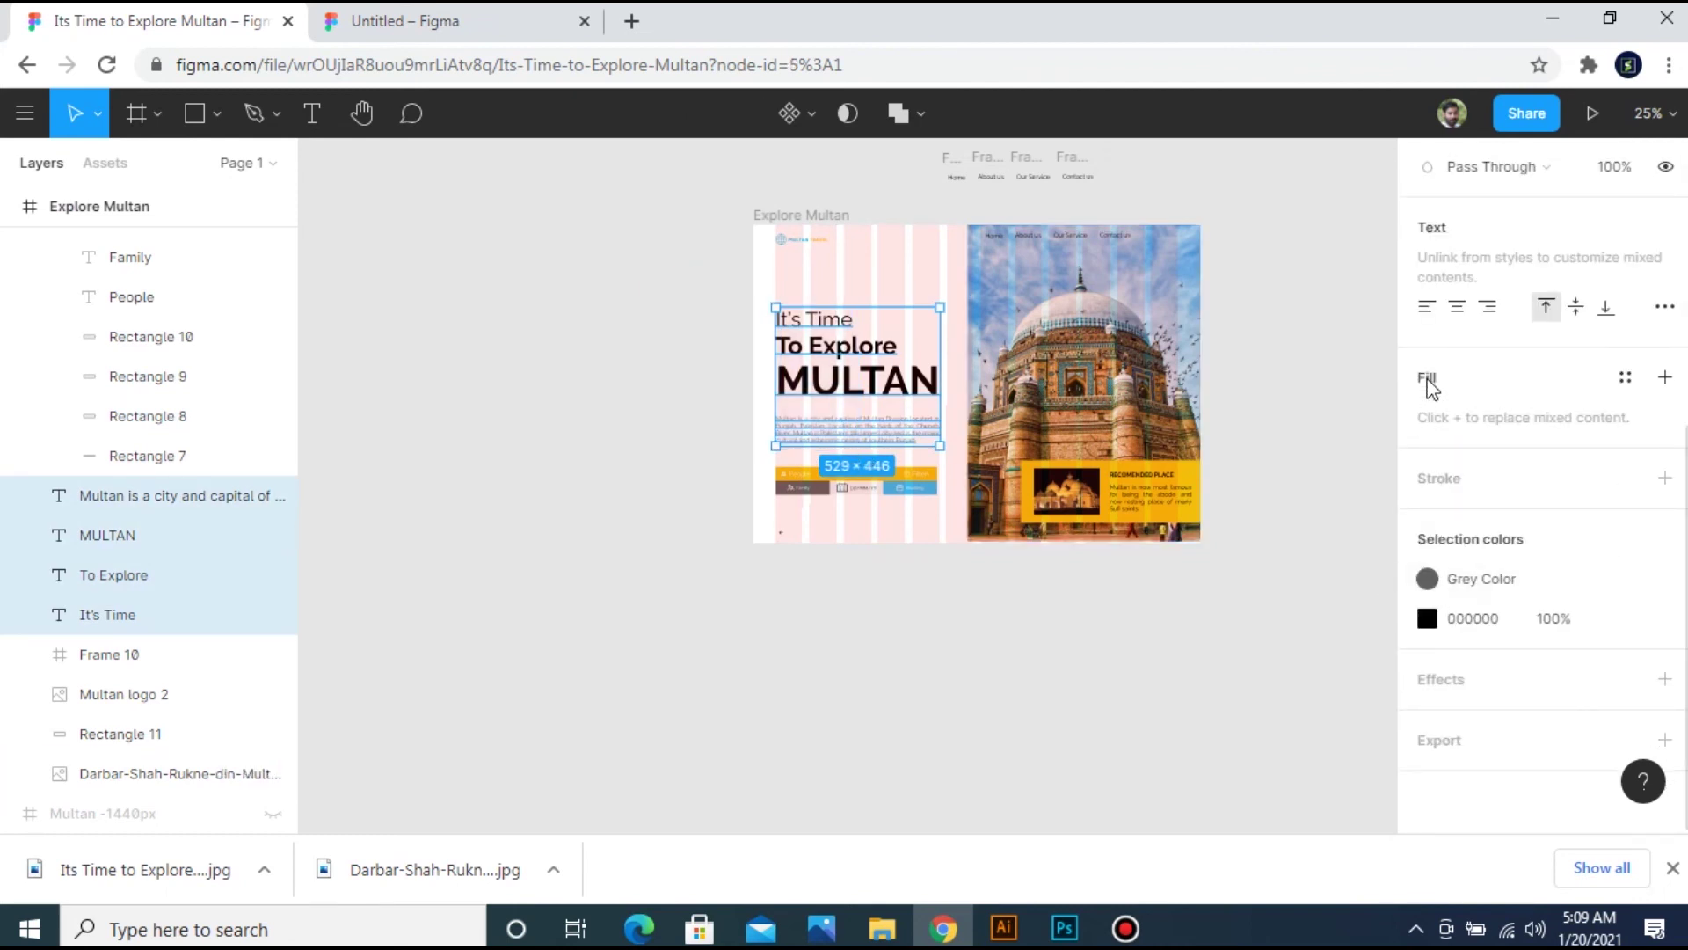
{"action": "left_click", "coordinate": [1626, 380]}
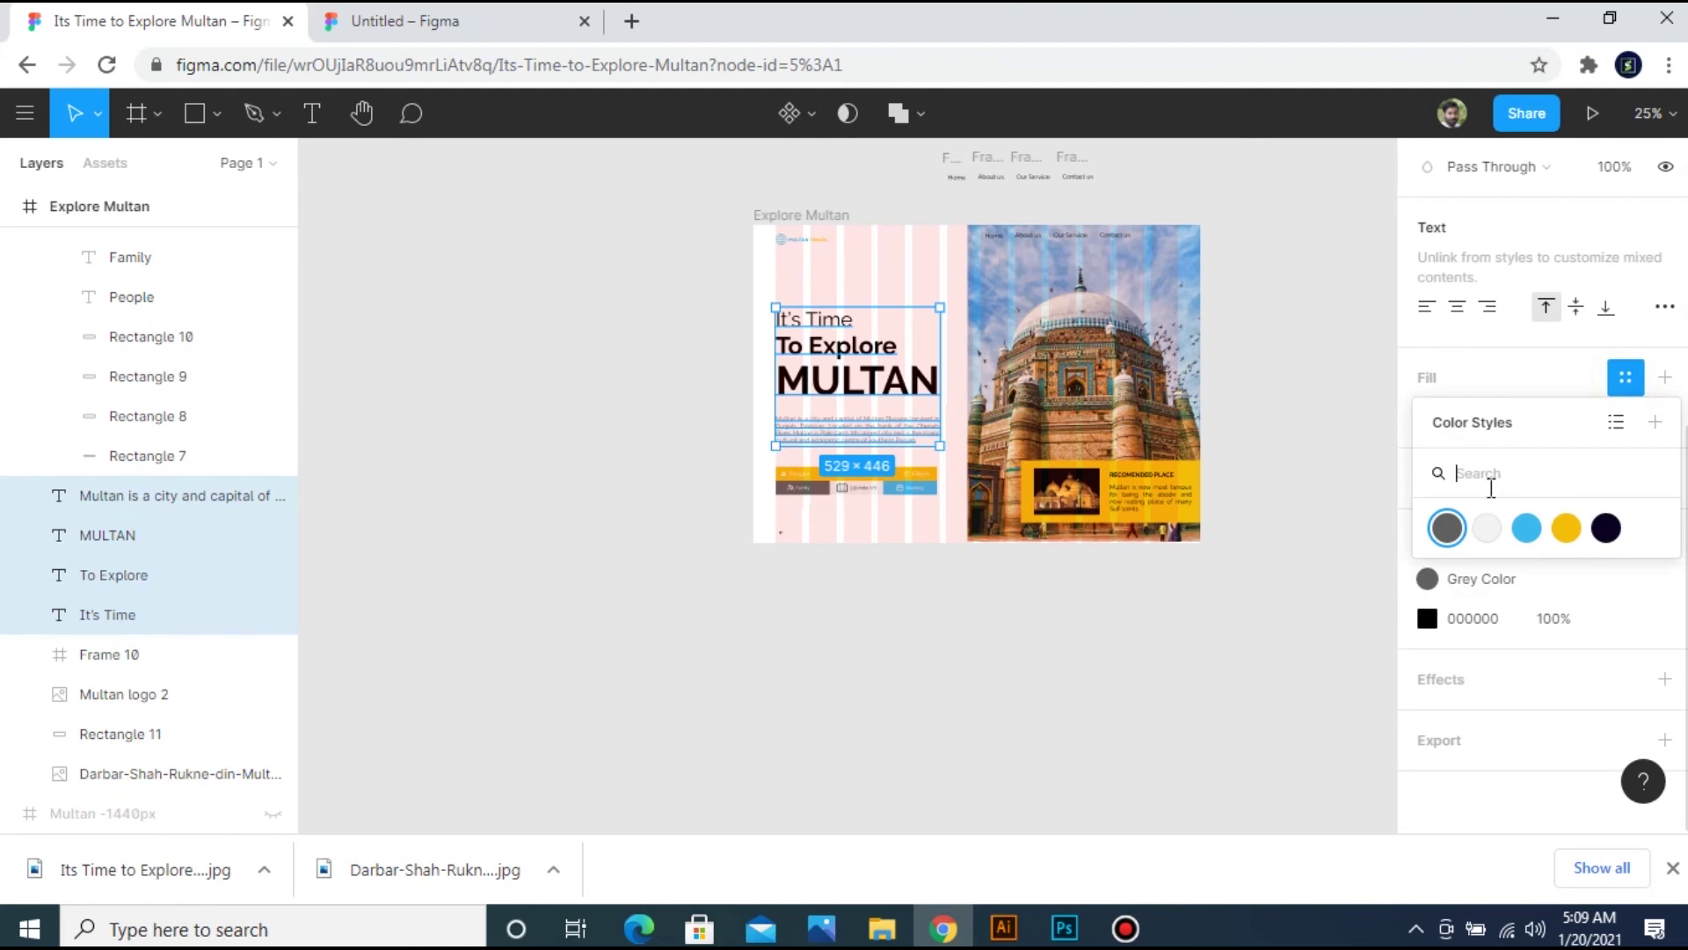
{"action": "left_click", "coordinate": [1618, 425]}
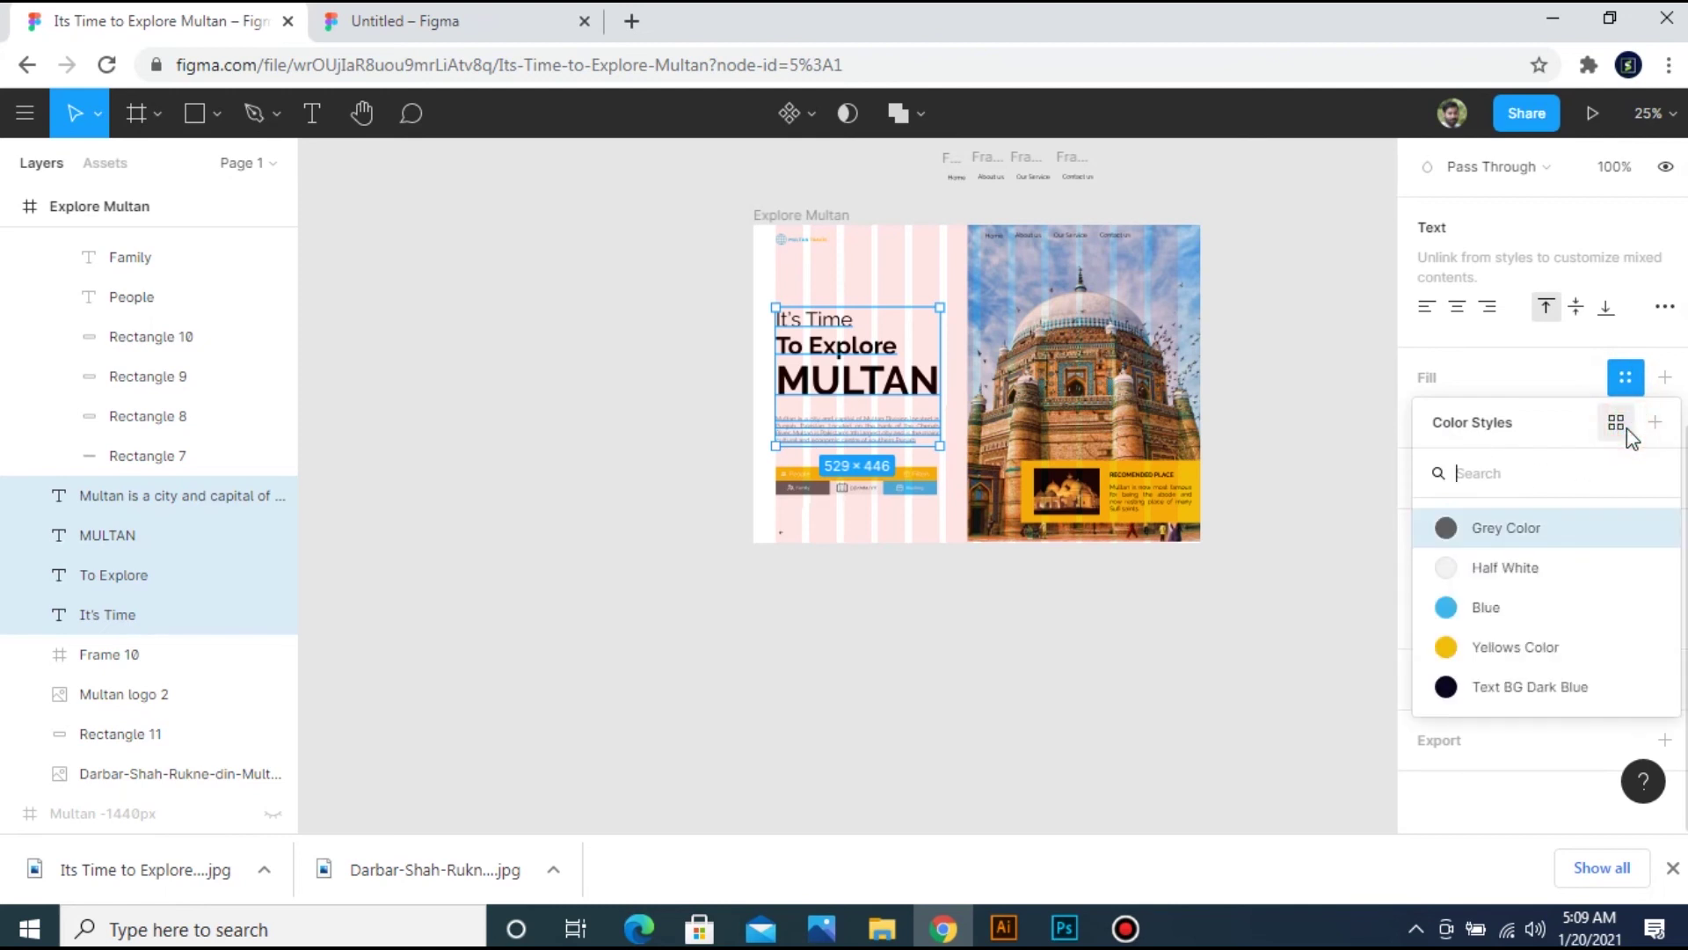
{"action": "left_click", "coordinate": [1519, 373]}
{"action": "left_click", "coordinate": [669, 320]}
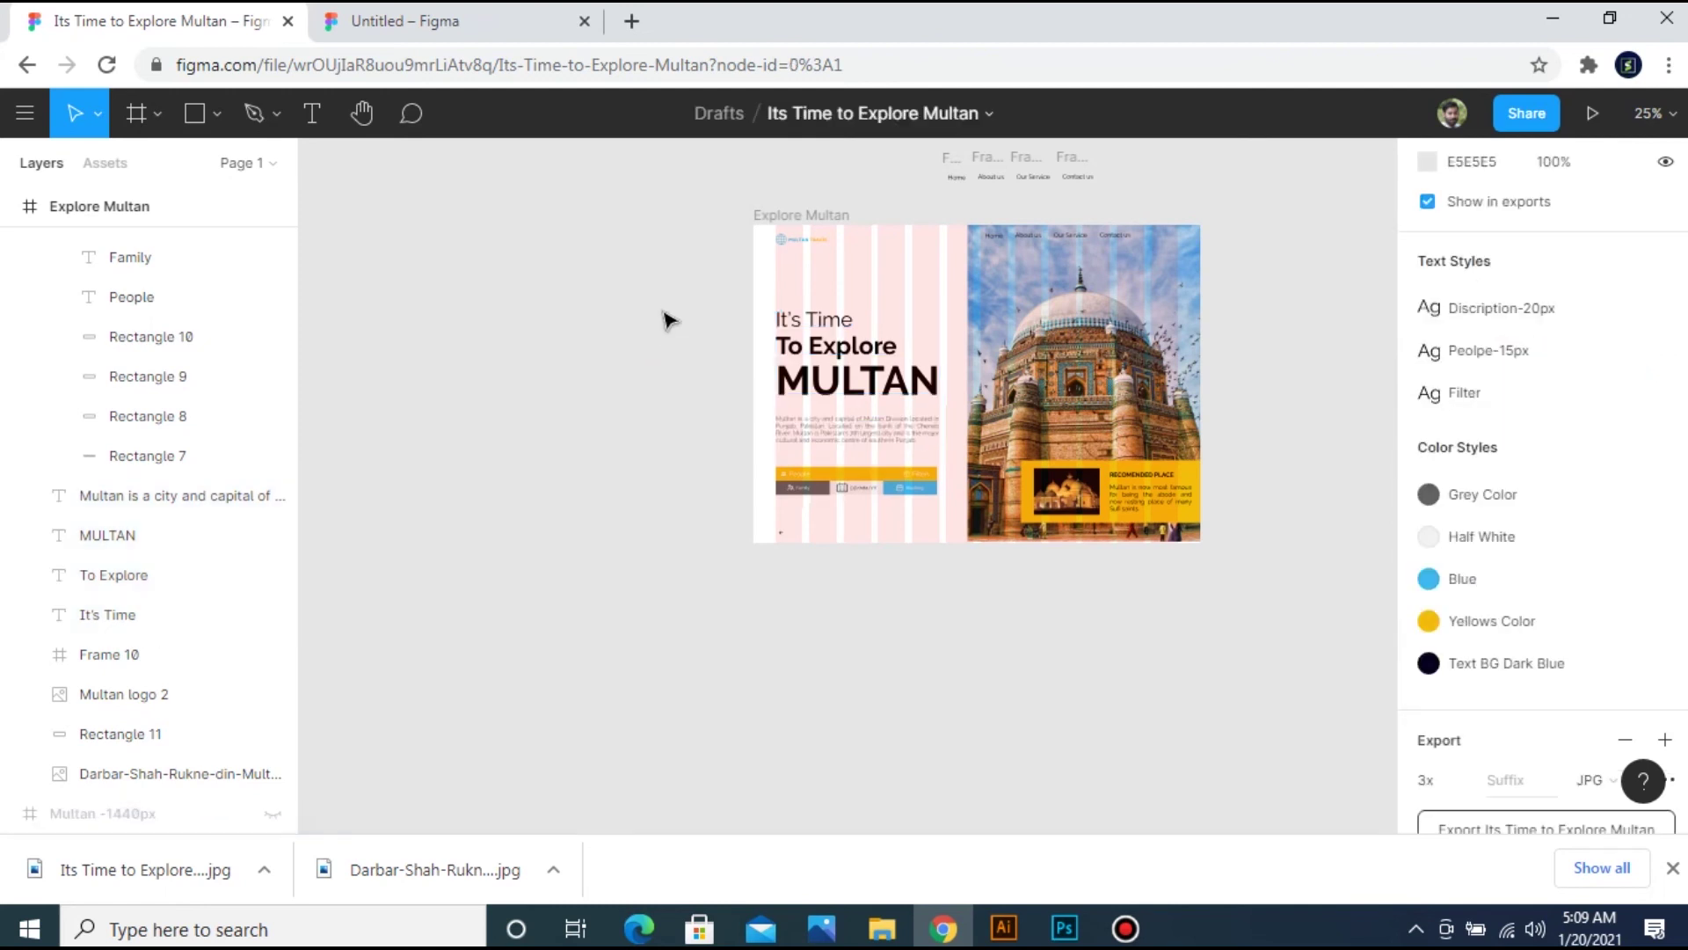
Draw a 690 × 1024 rectangle over the text half of the Explore Multan frame and send it to the back.
{"action": "key", "text": "ctrl+plus"}
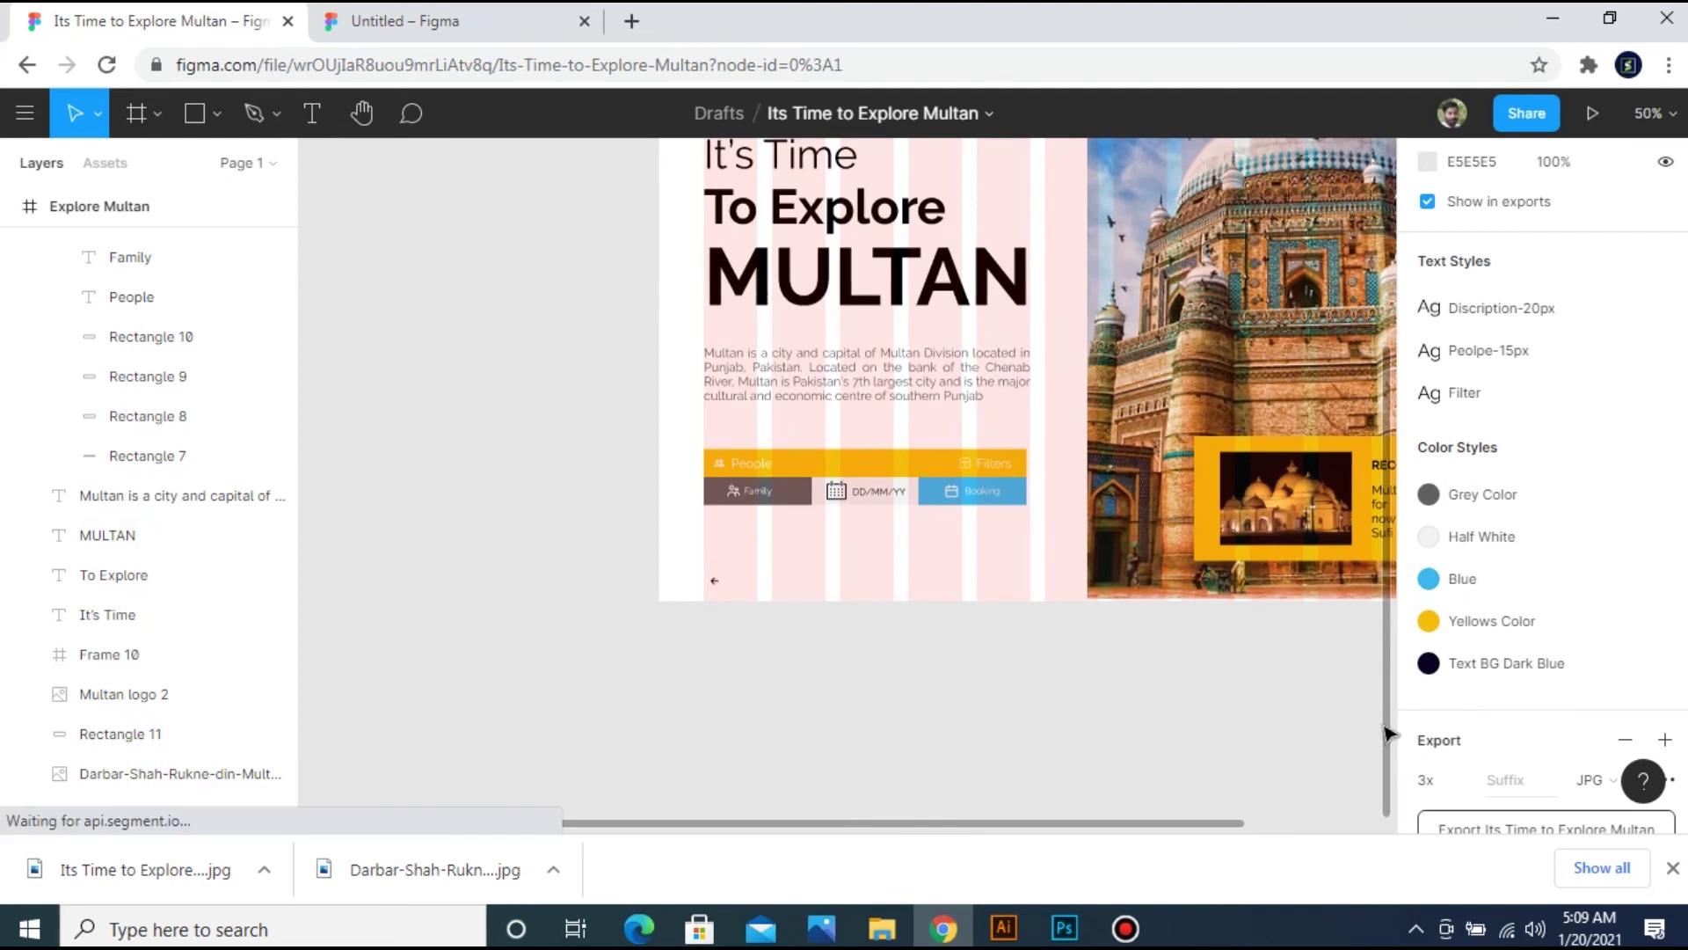
{"action": "scroll", "coordinate": [1385, 733], "scroll_direction": "up", "scroll_amount": 5}
{"action": "left_click_drag", "start_coordinate": [1201, 827], "coordinate": [1371, 826]}
{"action": "key", "text": "ctrl+minus"}
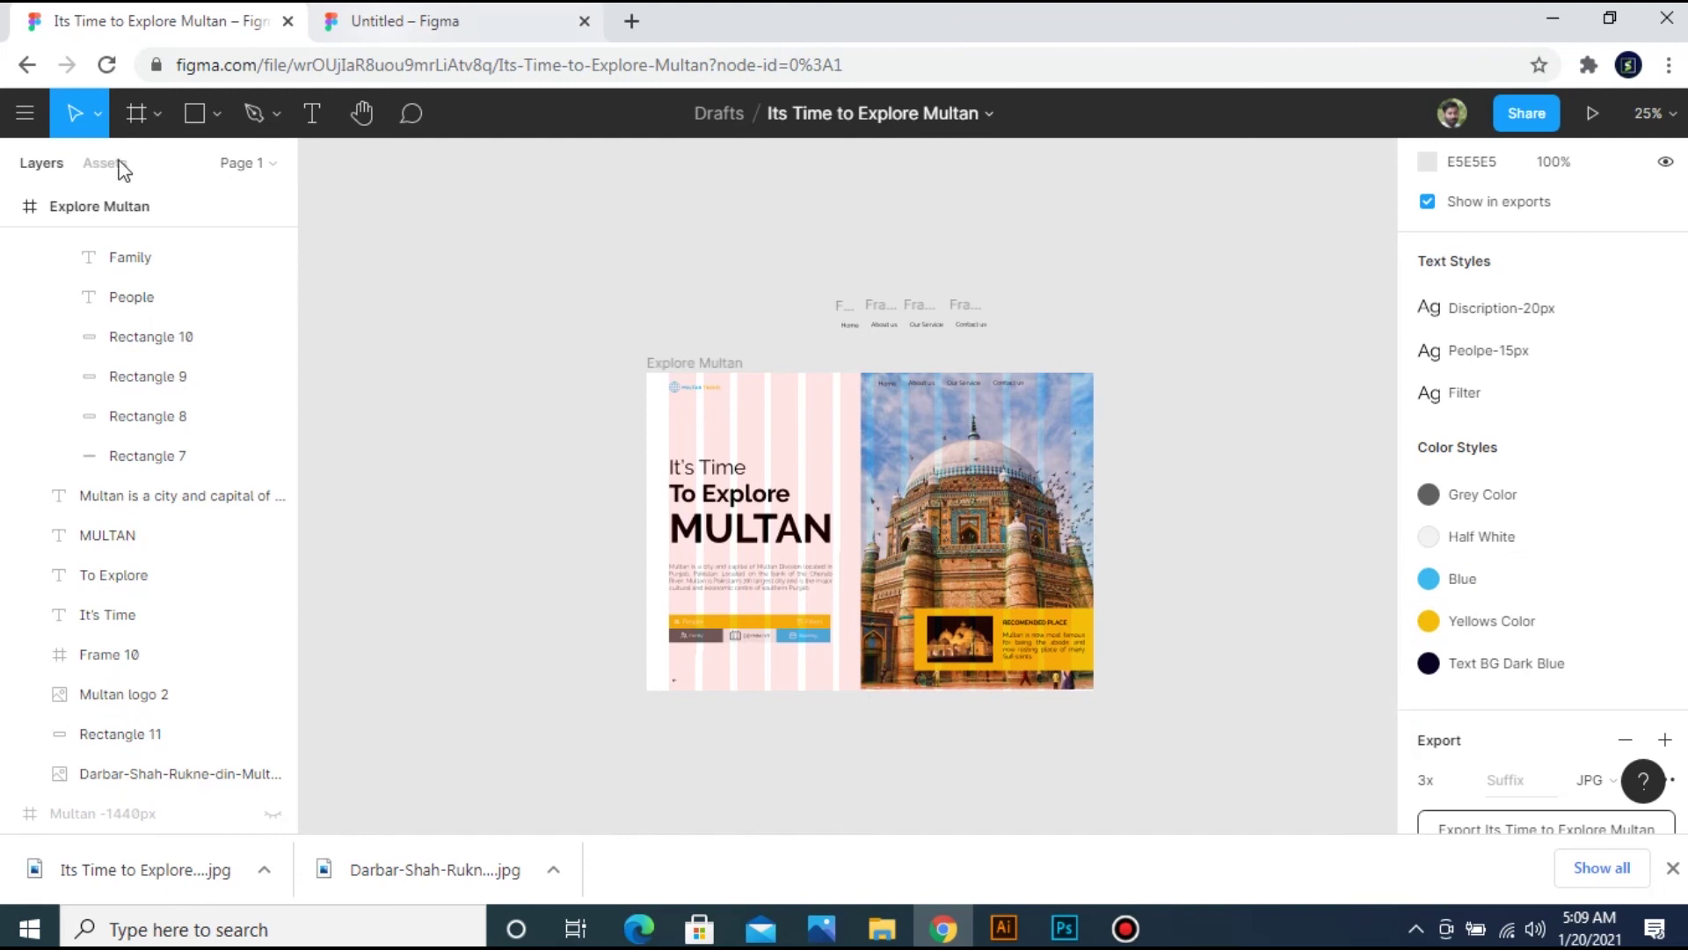
{"action": "key", "text": "r"}
{"action": "left_click_drag", "start_coordinate": [644, 373], "coordinate": [861, 695]}
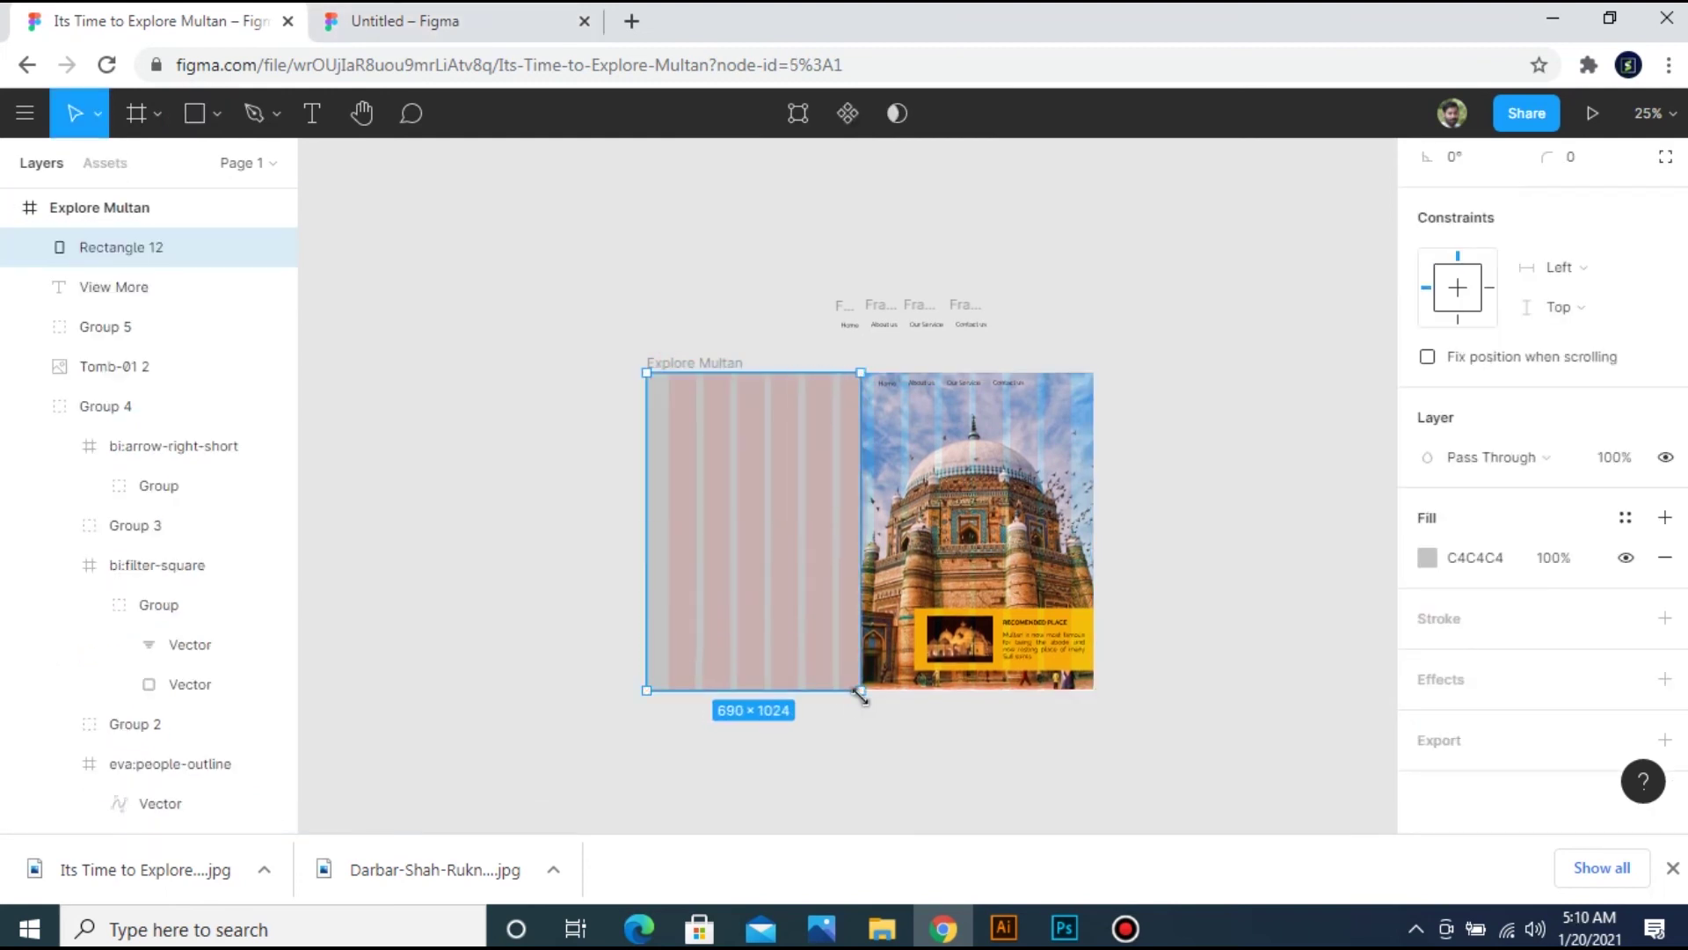
{"action": "key", "text": "["}
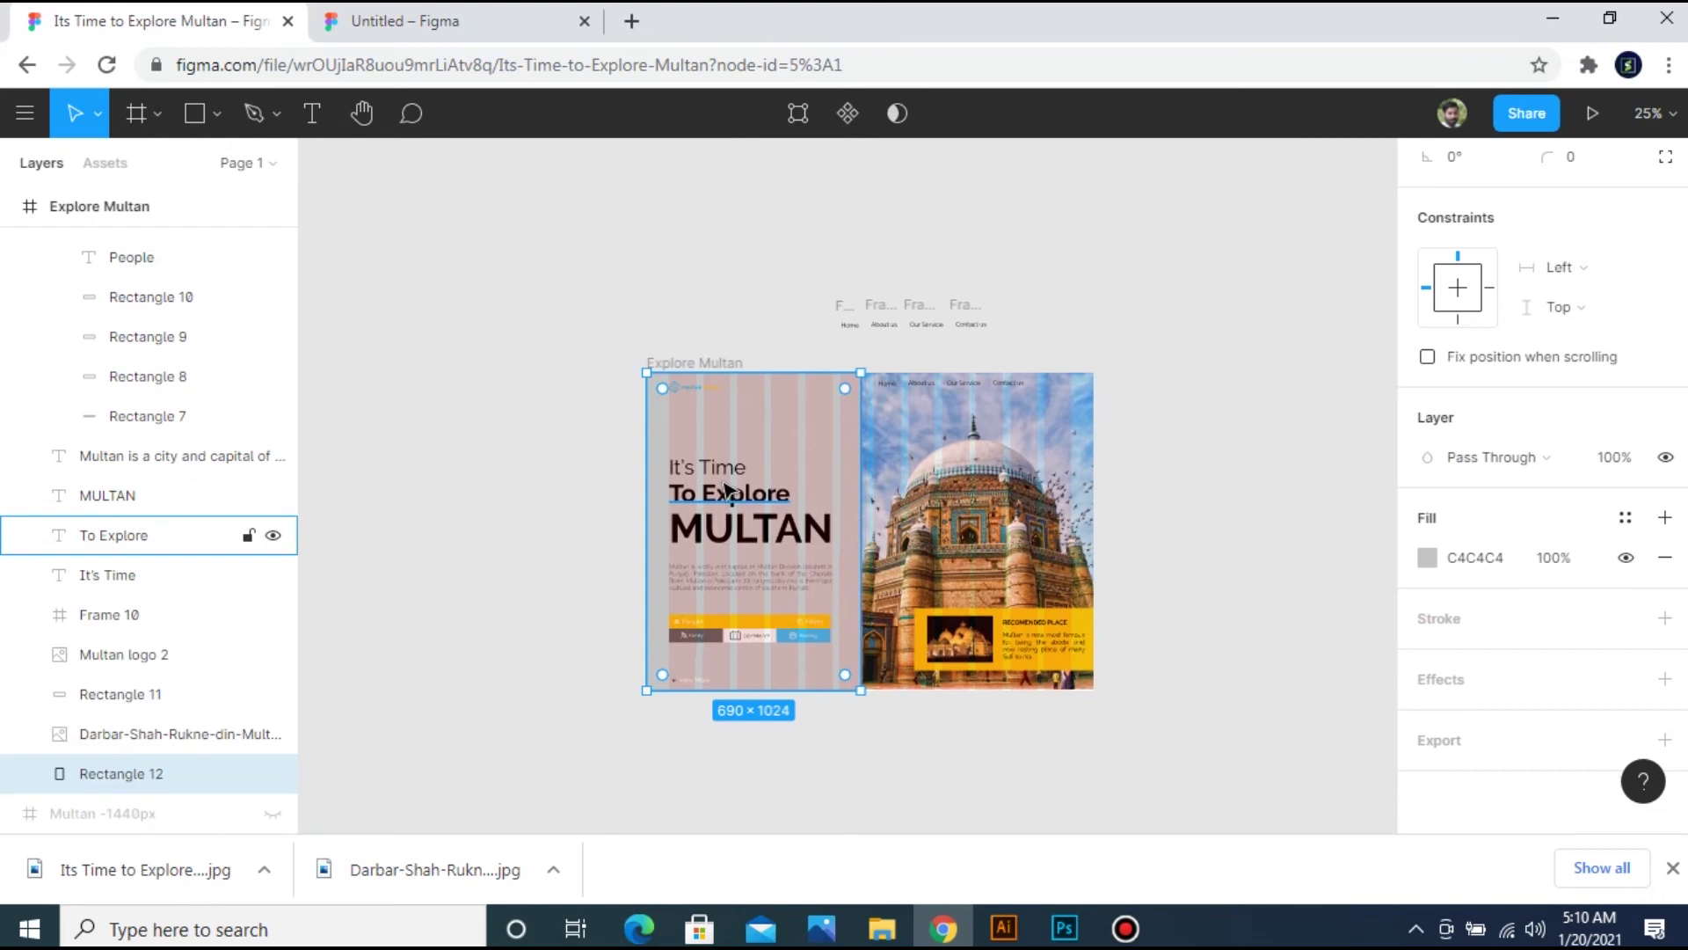
Apply the Text BG Dark Blue color style to the new background rectangle's fill.
{"action": "left_click", "coordinate": [1632, 518]}
{"action": "left_click", "coordinate": [1443, 799]}
{"action": "left_click", "coordinate": [958, 785]}
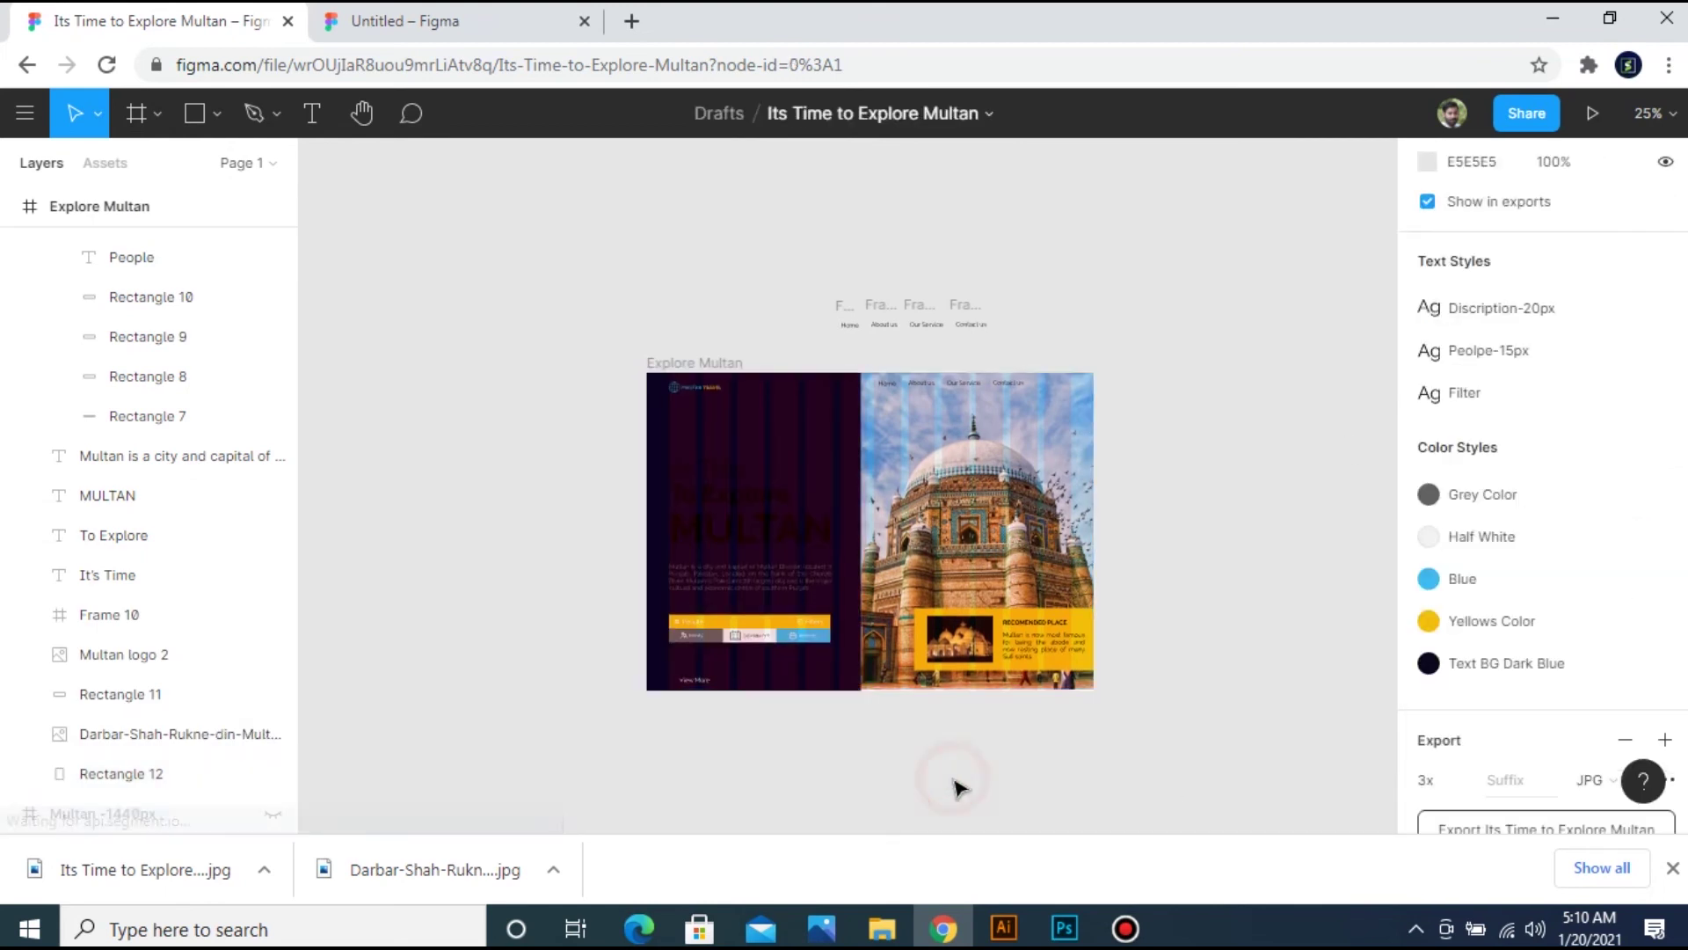
Set the fill of the "It's Time" headline text to white.
{"action": "key", "text": "minus"}
{"action": "key", "text": "shift+0"}
{"action": "key", "text": "minus"}
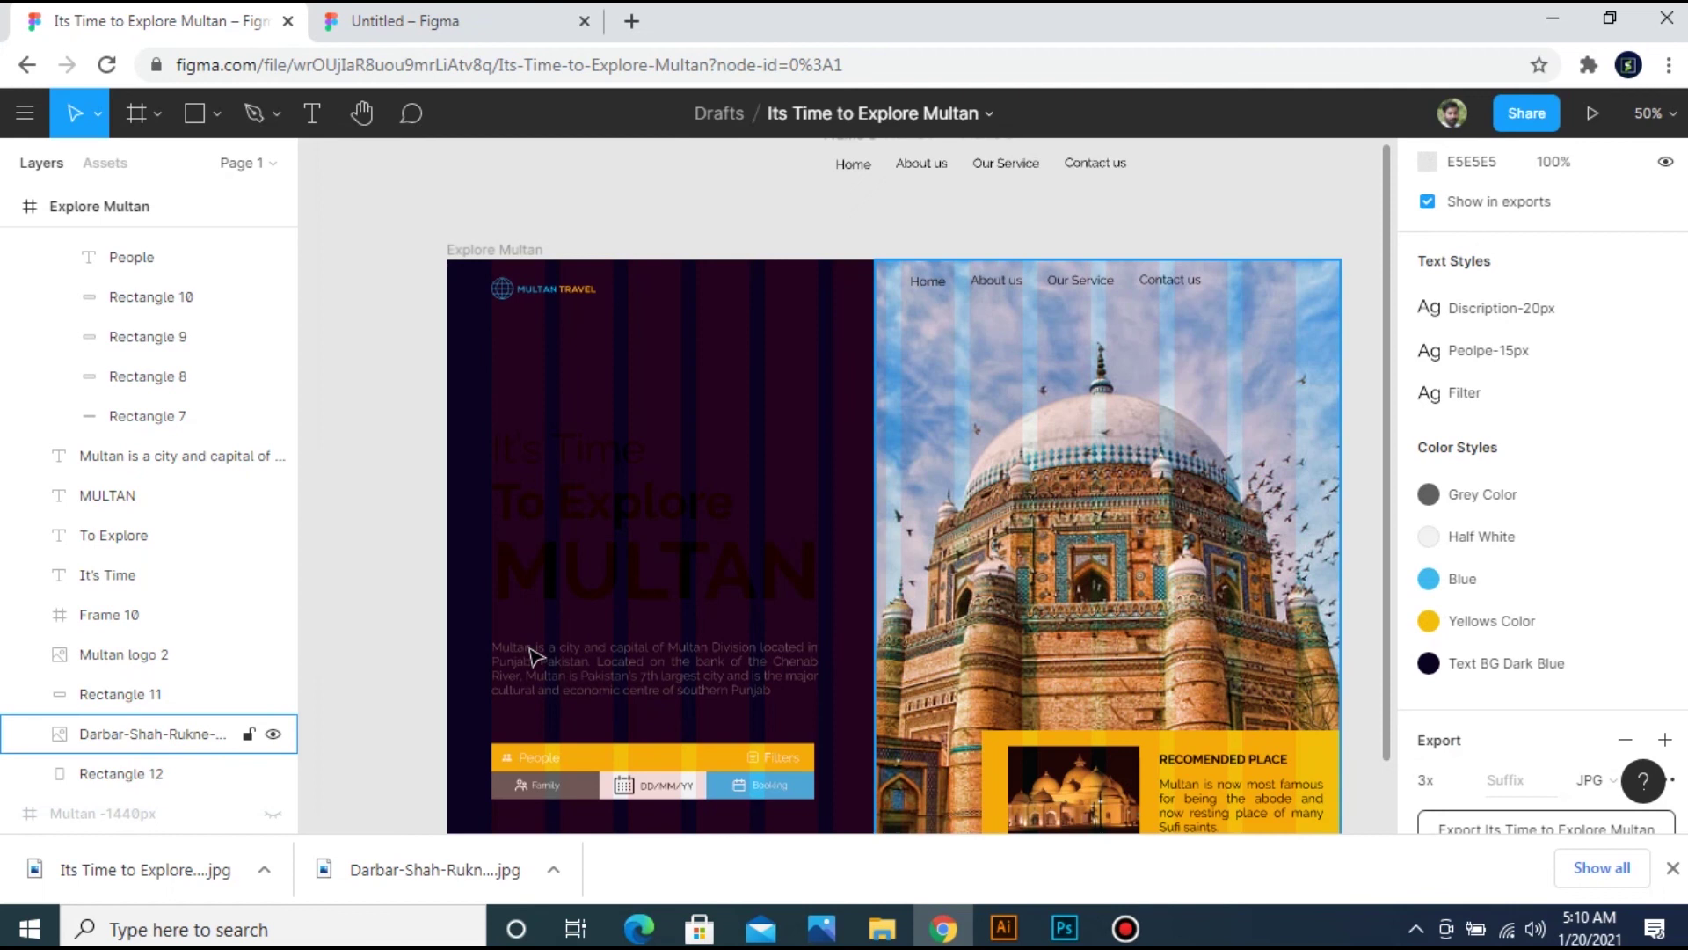
{"action": "left_click", "coordinate": [620, 450]}
{"action": "left_click", "coordinate": [707, 524], "text": "shift"}
{"action": "left_click", "coordinate": [704, 337]}
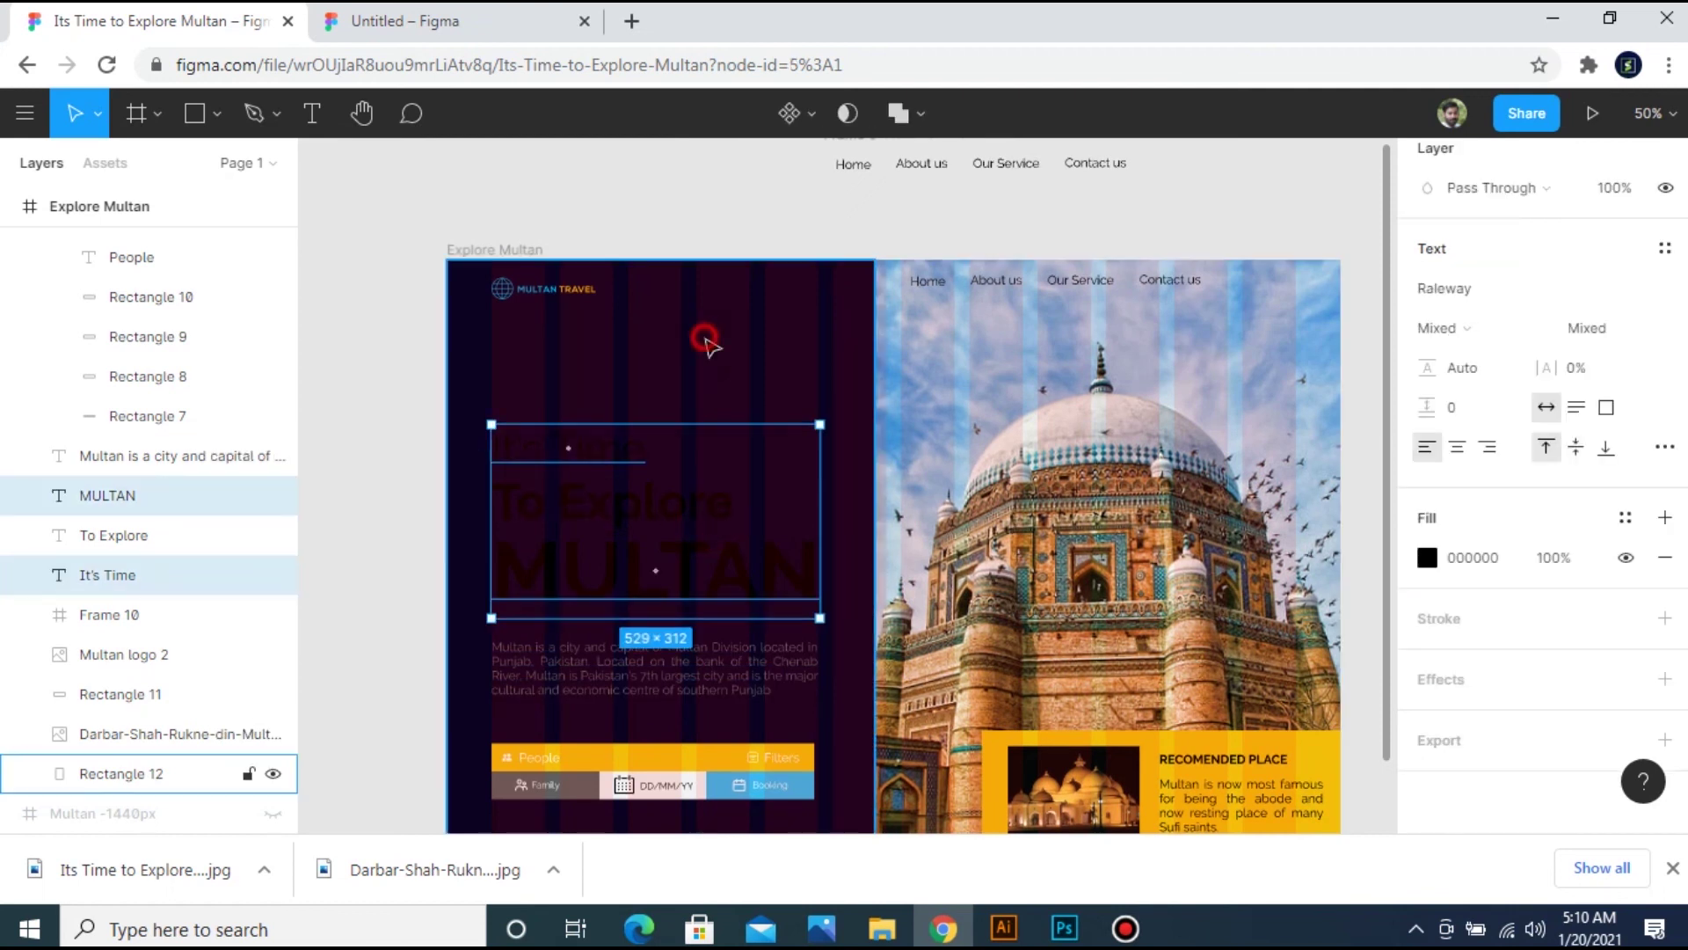
{"action": "left_click", "coordinate": [626, 438]}
{"action": "left_click", "coordinate": [1427, 558]}
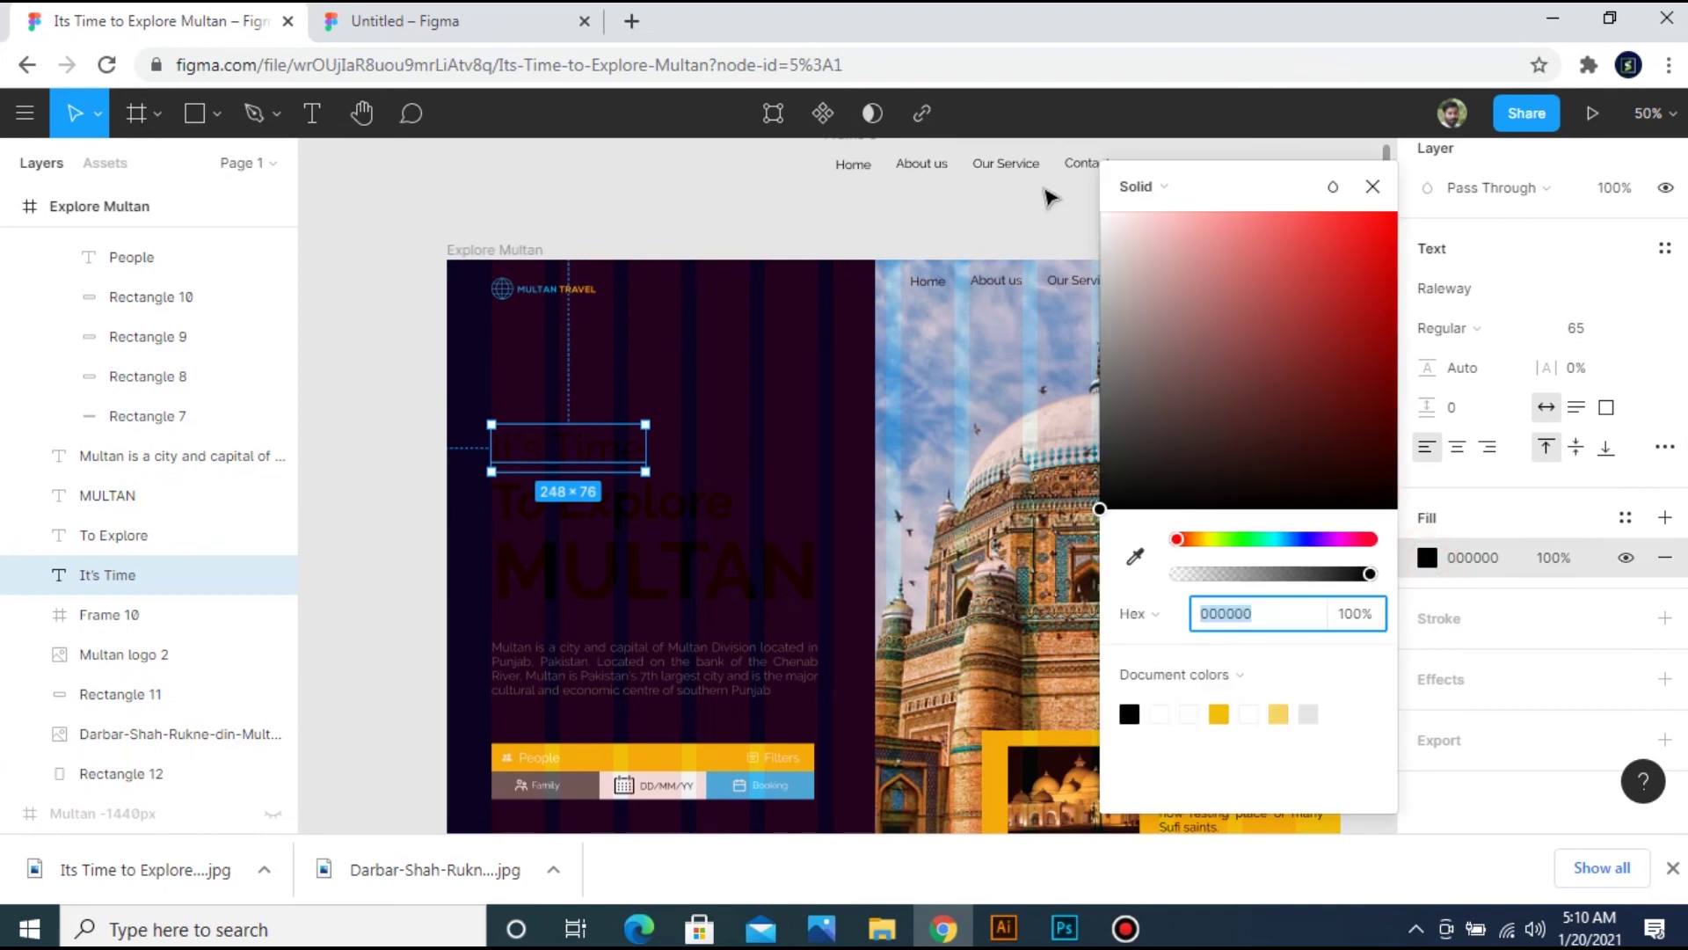
{"action": "left_click_drag", "start_coordinate": [1122, 250], "coordinate": [1074, 188]}
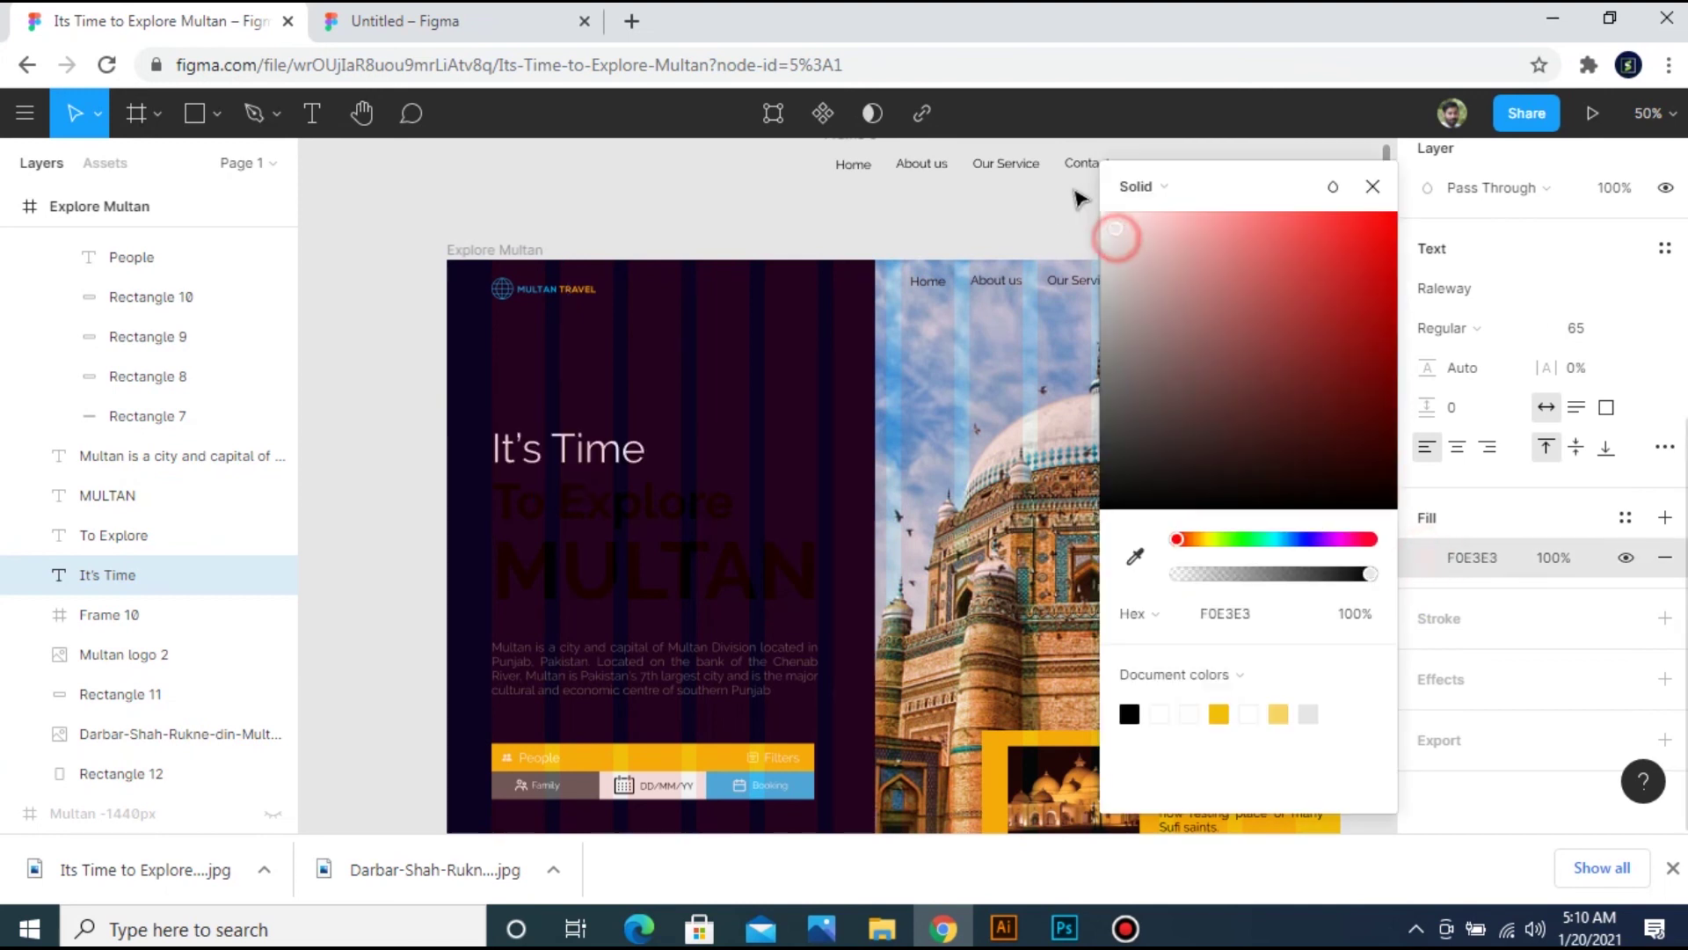
{"action": "left_click", "coordinate": [1272, 615]}
Set the fill of the "To Explore" and "MULTAN" headline texts to FFFFFF.
{"action": "left_click", "coordinate": [705, 501]}
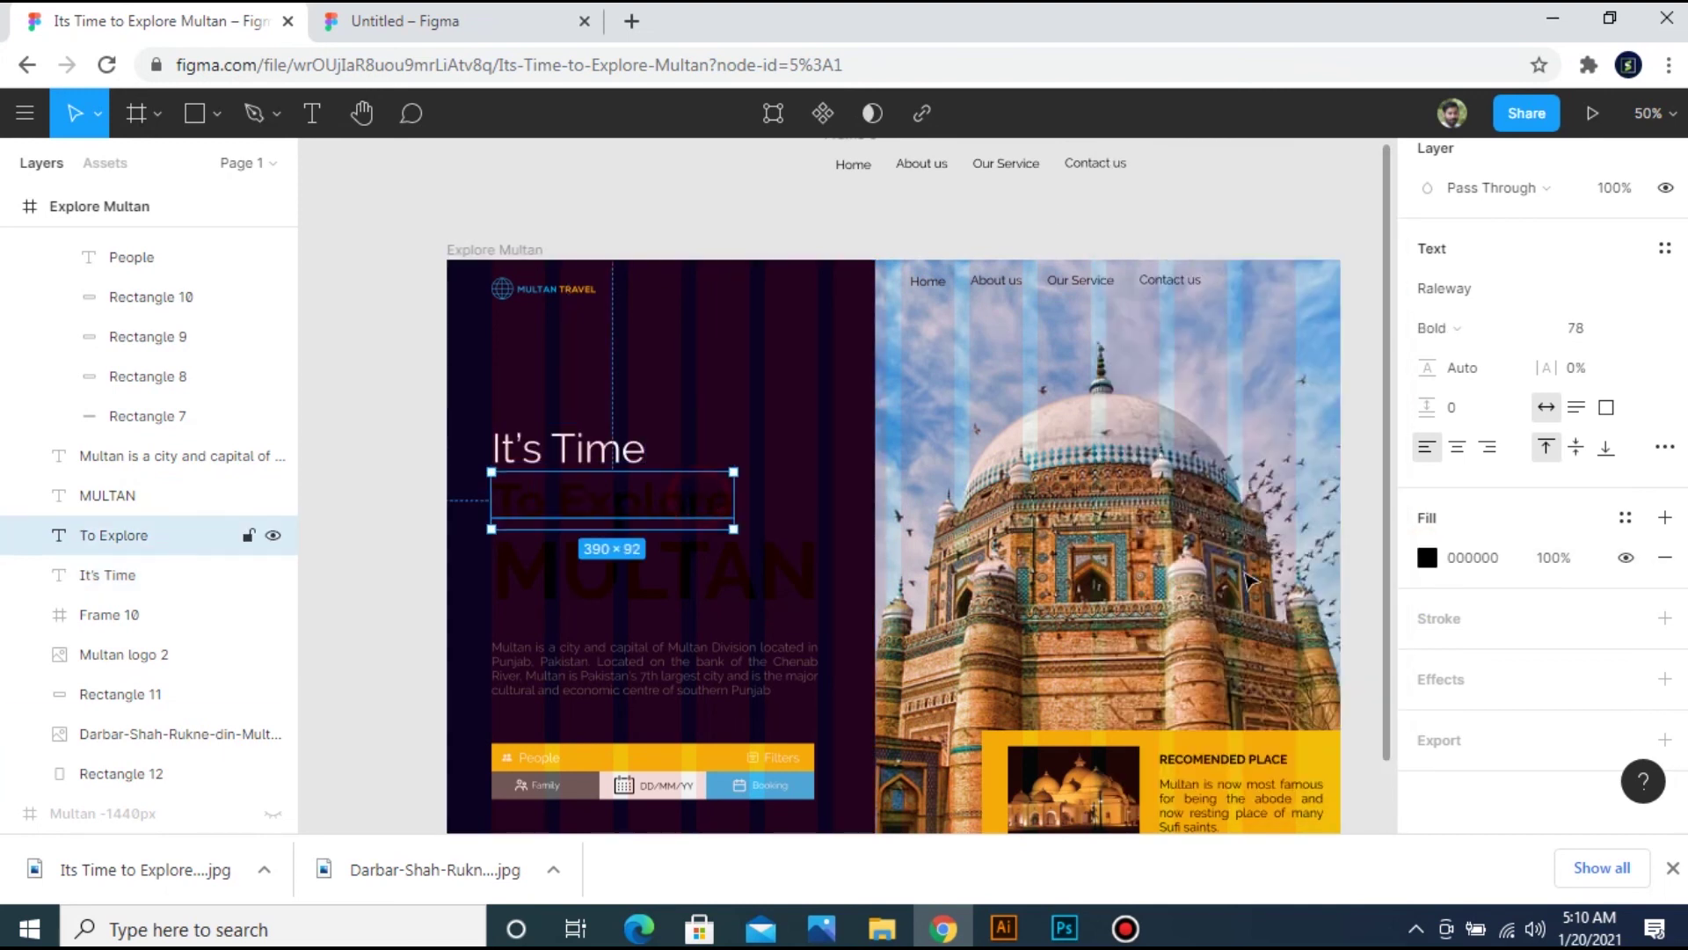
{"action": "left_click", "coordinate": [1427, 558]}
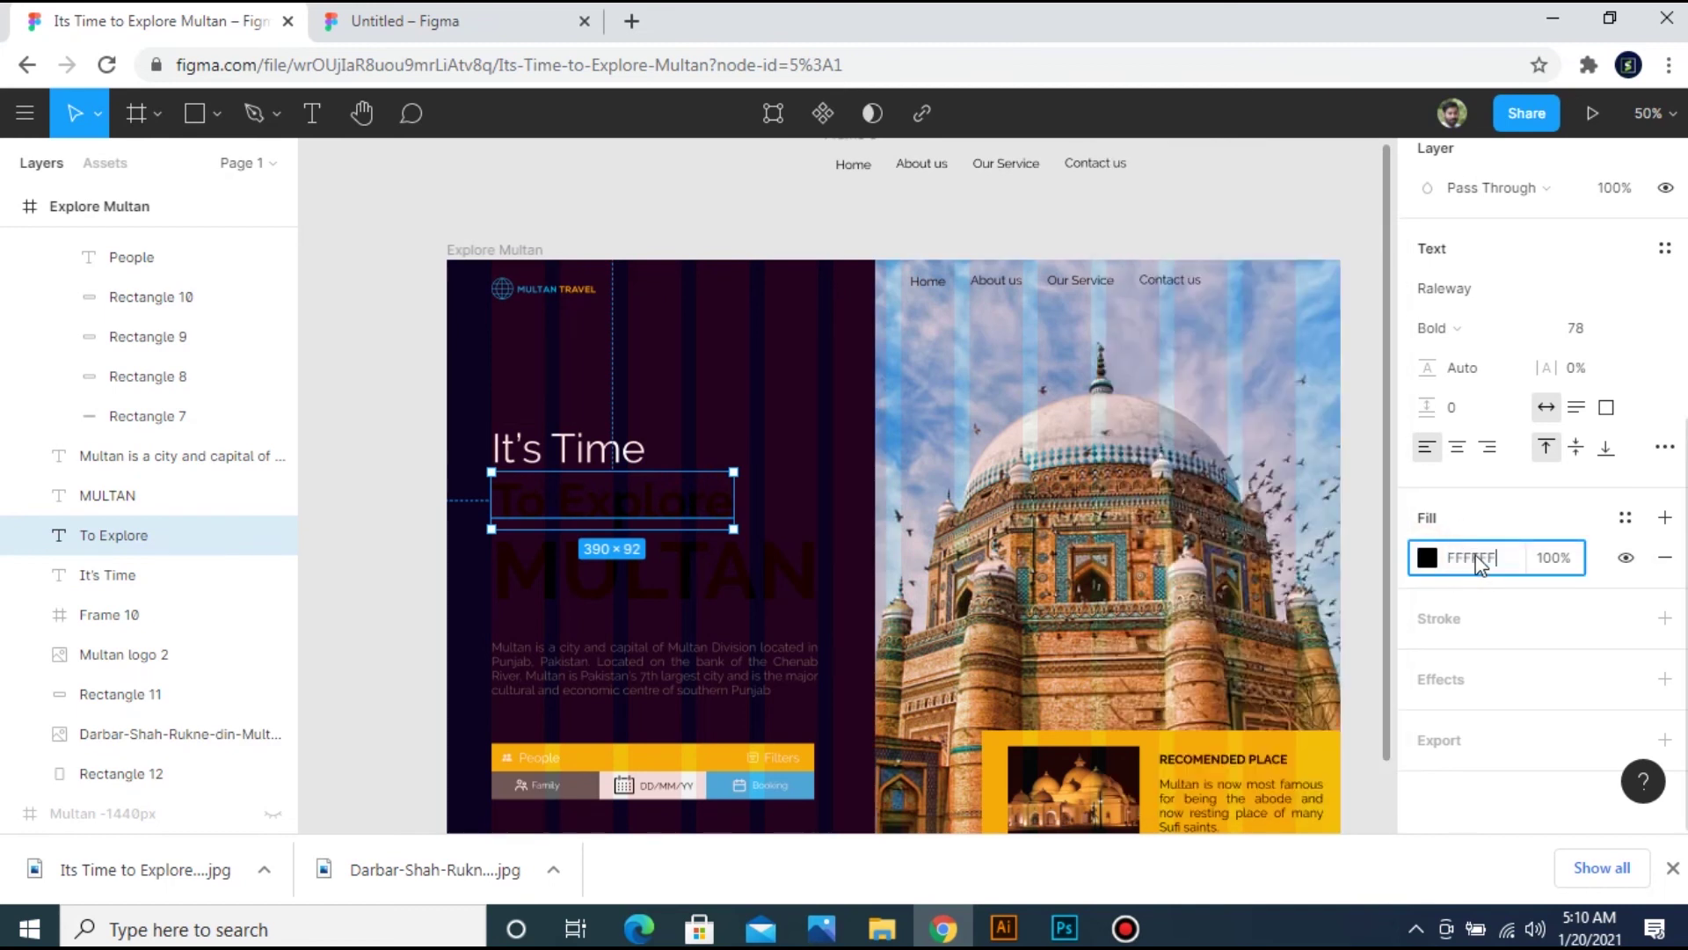
{"action": "key", "text": "Return"}
{"action": "left_click", "coordinate": [773, 584]}
{"action": "left_click", "coordinate": [1486, 573]}
{"action": "key", "text": "Return"}
Detach the Grey Color style from the Multan description paragraph and set its fill to FFFFFF.
{"action": "key", "text": "shift+Tab"}
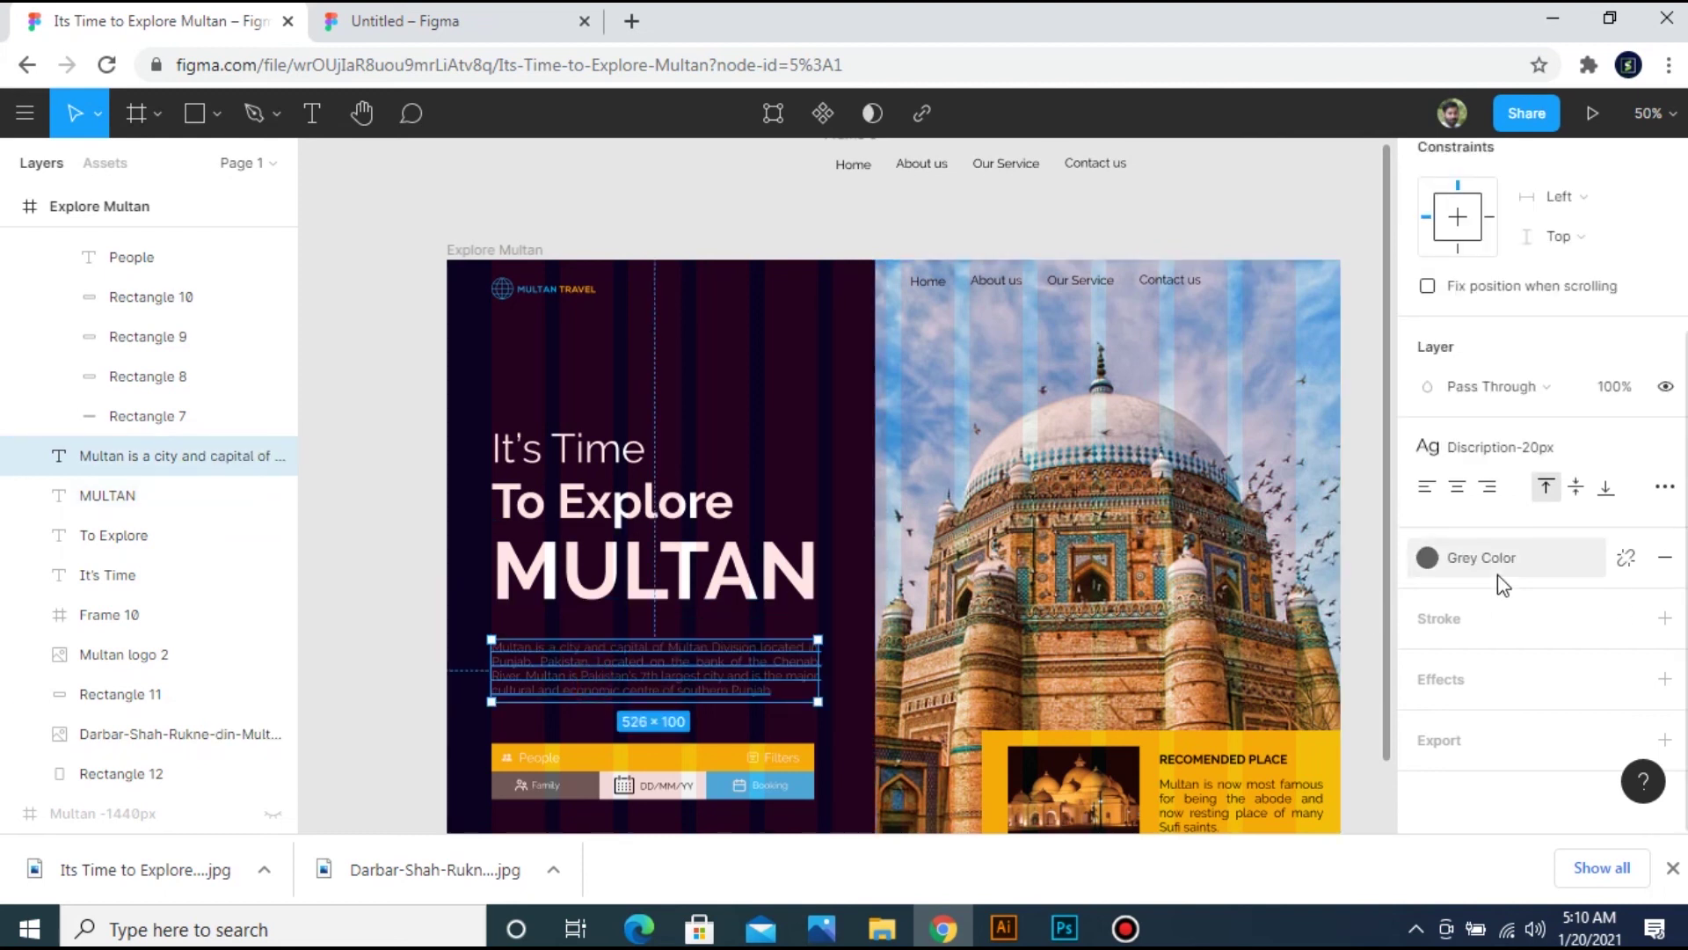
{"action": "left_click", "coordinate": [1626, 558]}
{"action": "type", "text": "FFFFFF"}
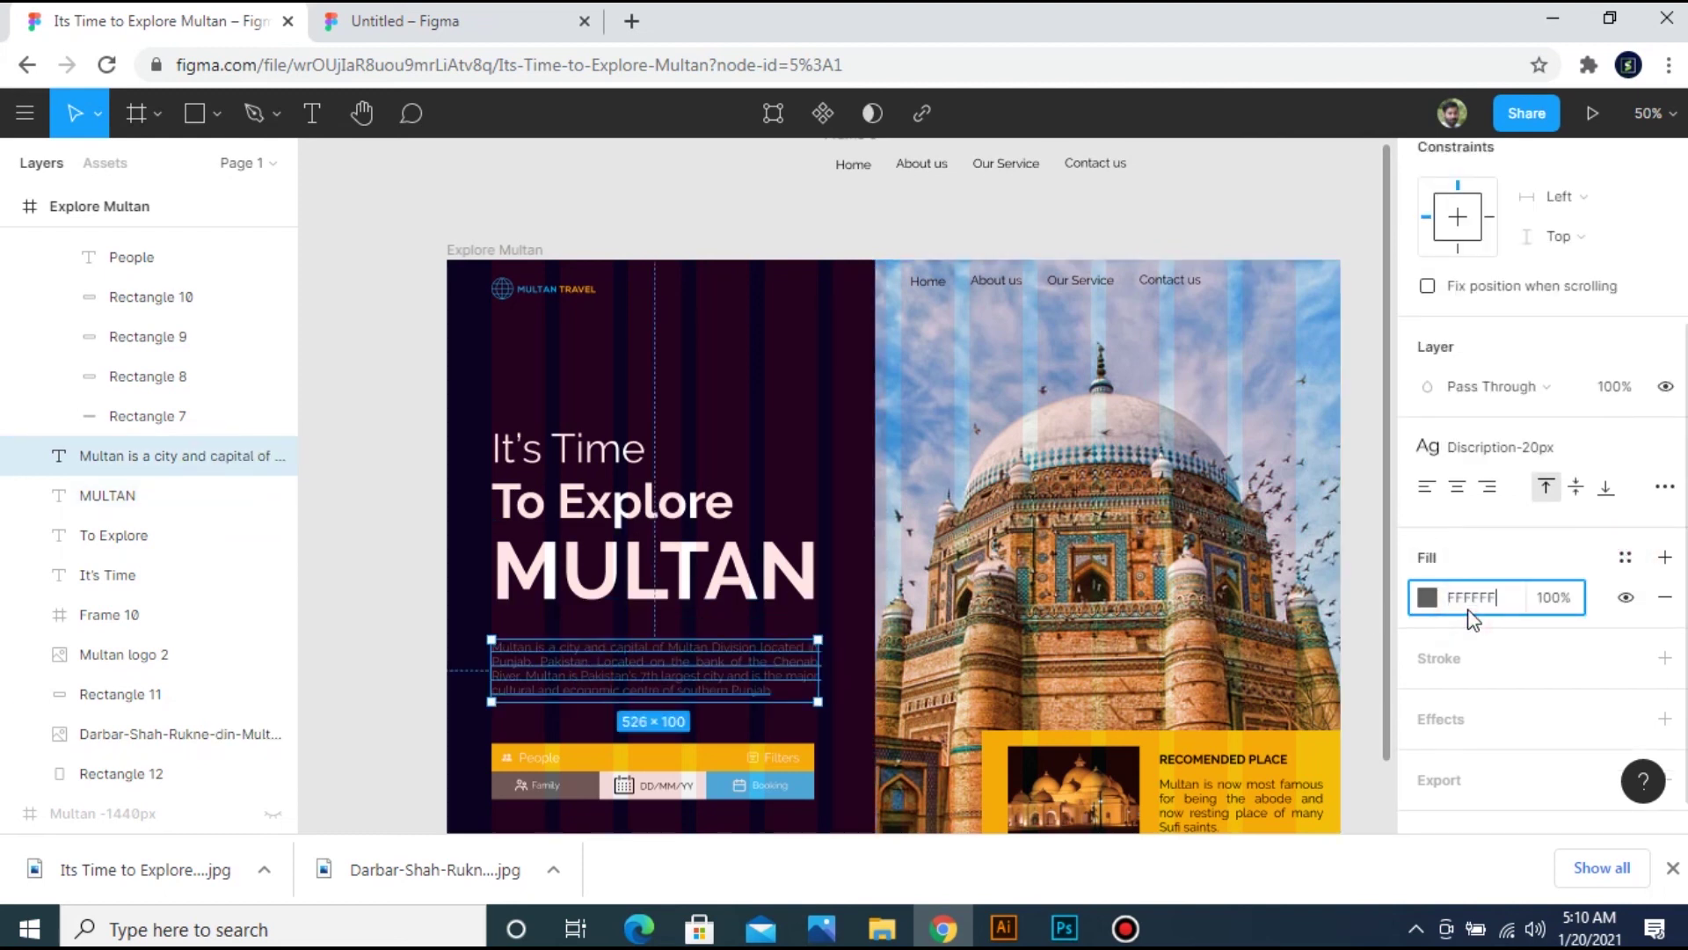
{"action": "key", "text": "Return"}
{"action": "left_click", "coordinate": [401, 535]}
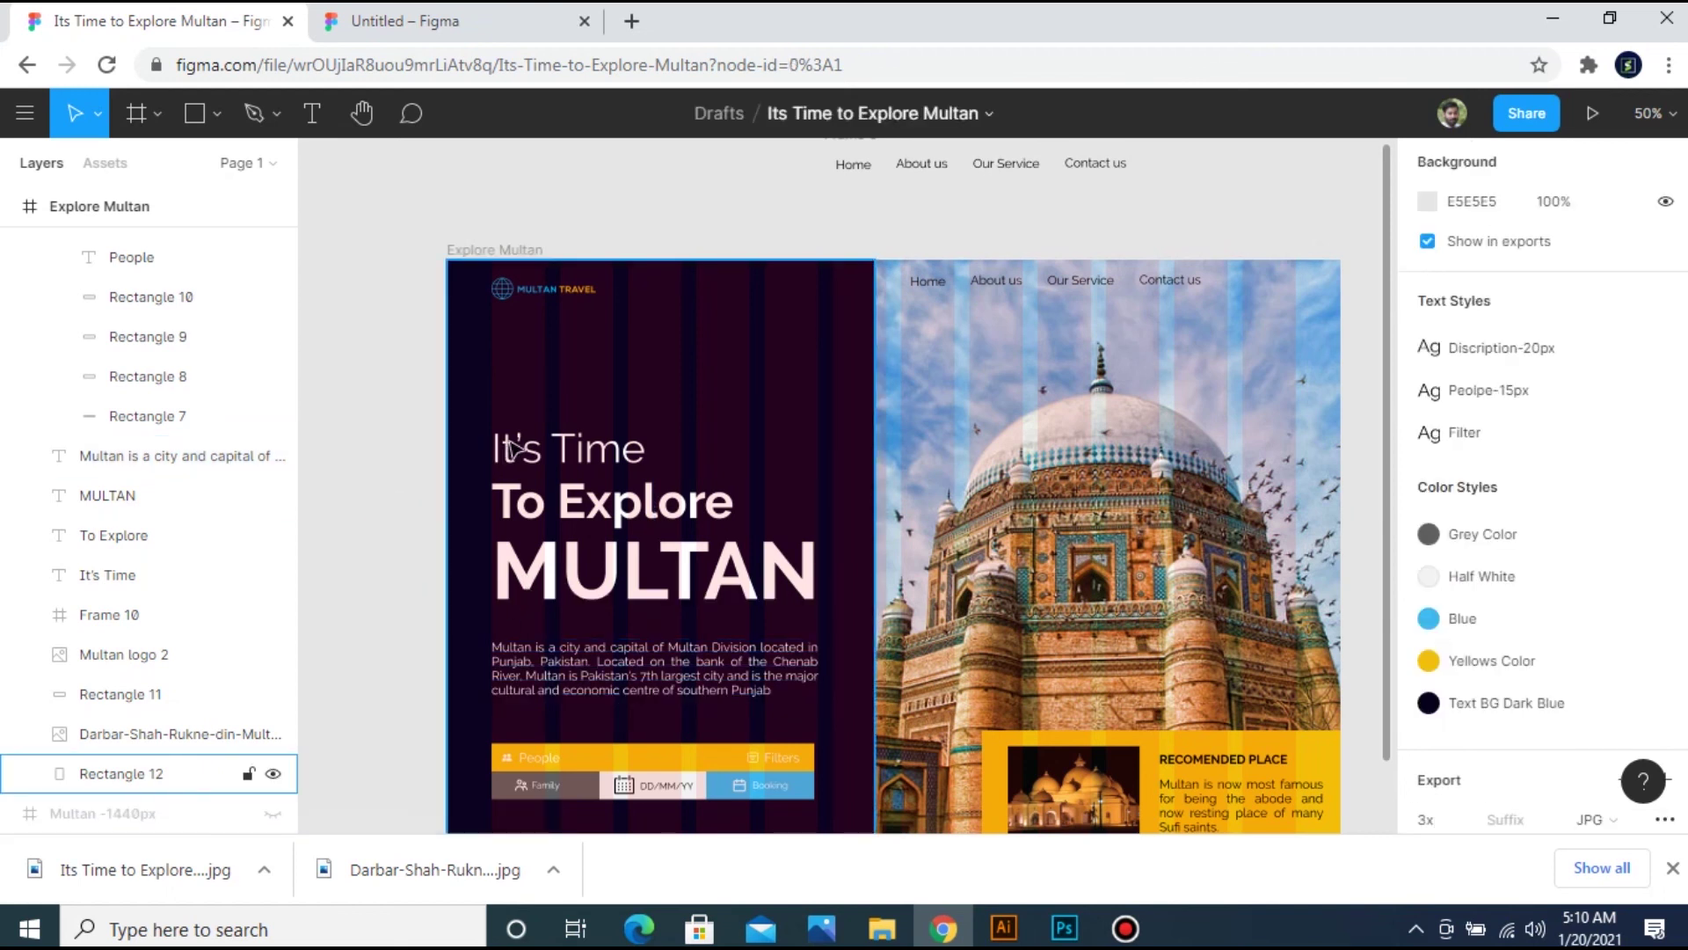
Add a white fill to the Contact us item's frame in the navigation over the shrine photo.
{"action": "key", "text": "ctrl+minus"}
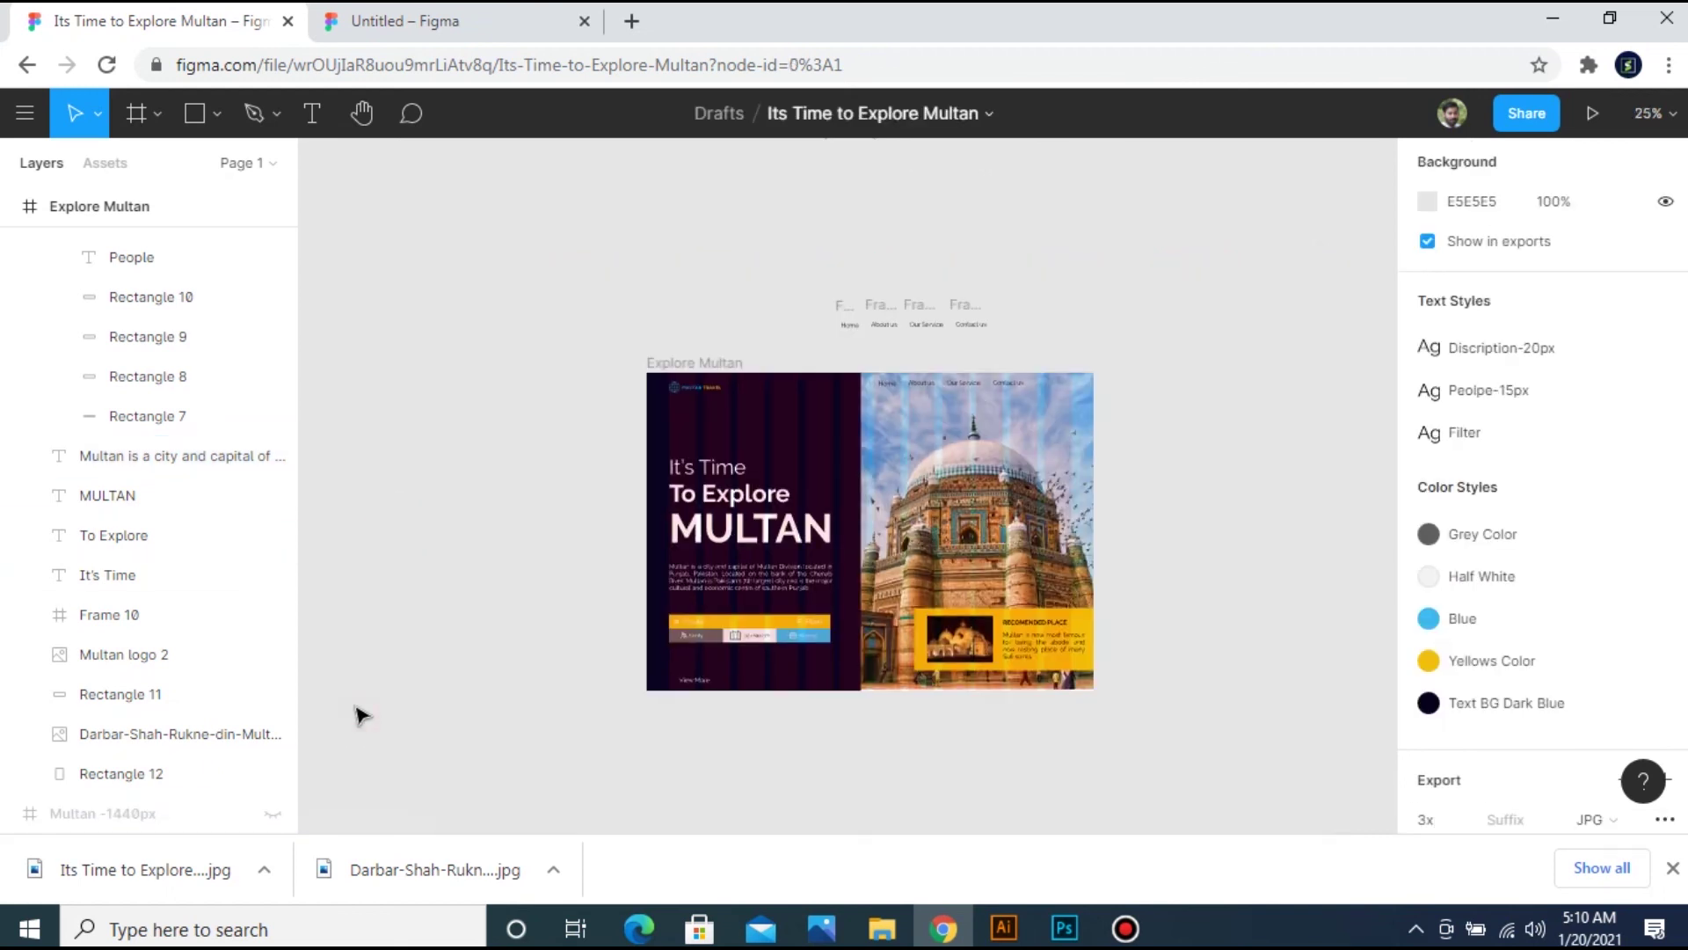
{"action": "key", "text": "ctrl+plus"}
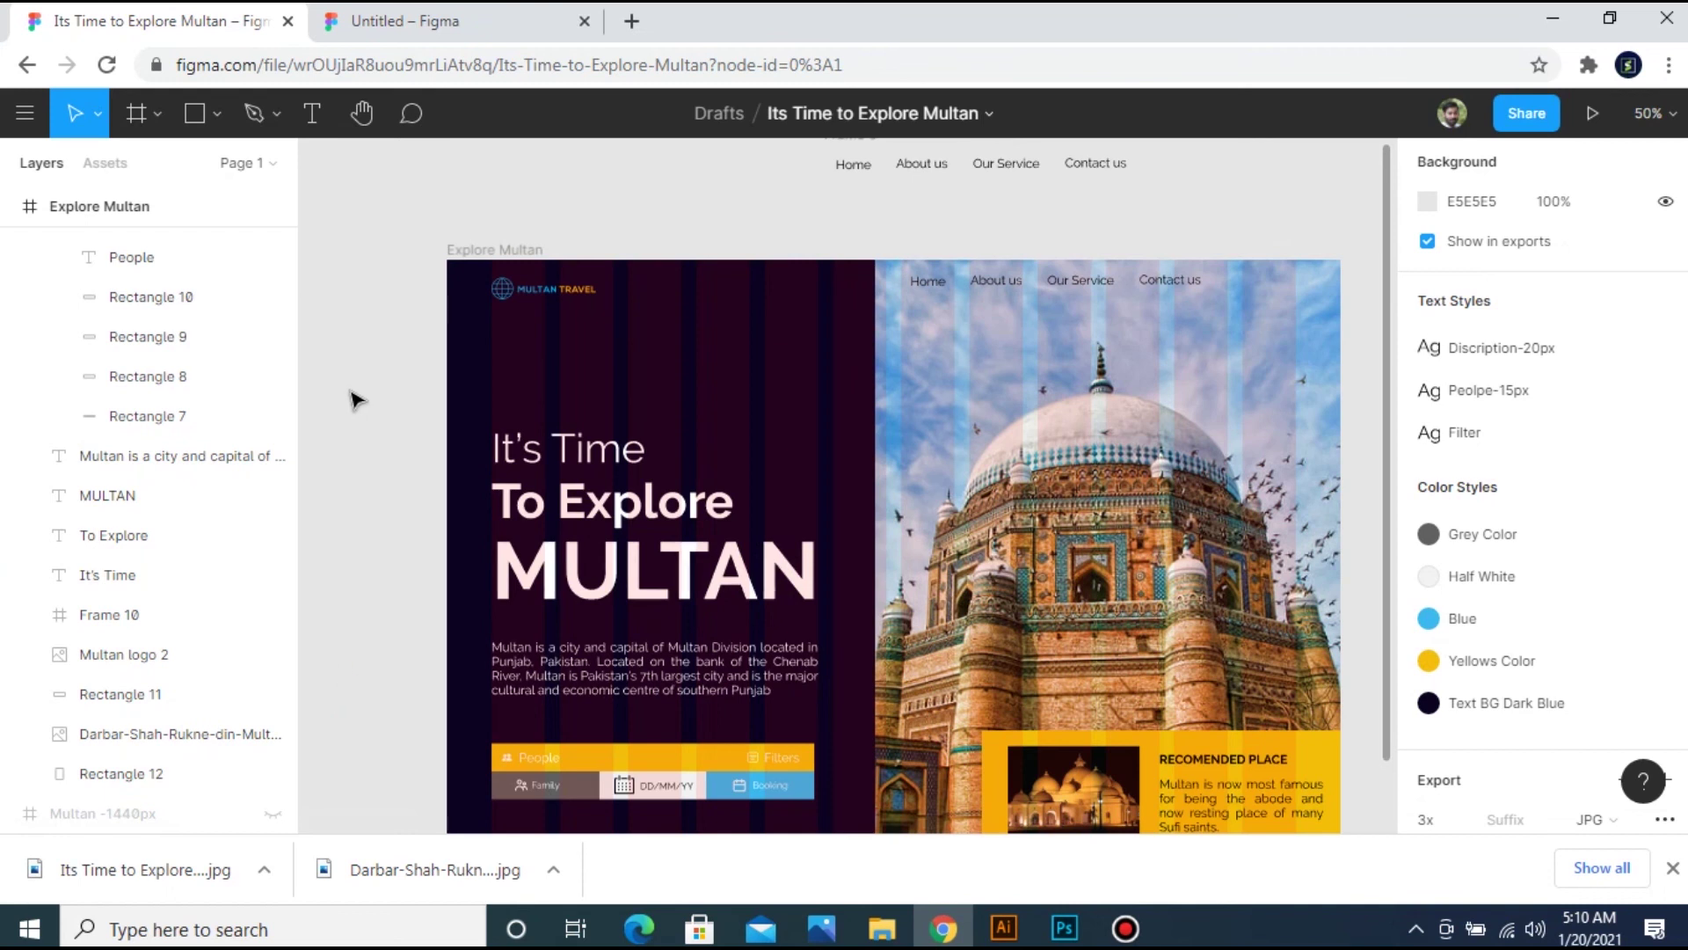
{"action": "double_click", "coordinate": [1192, 282]}
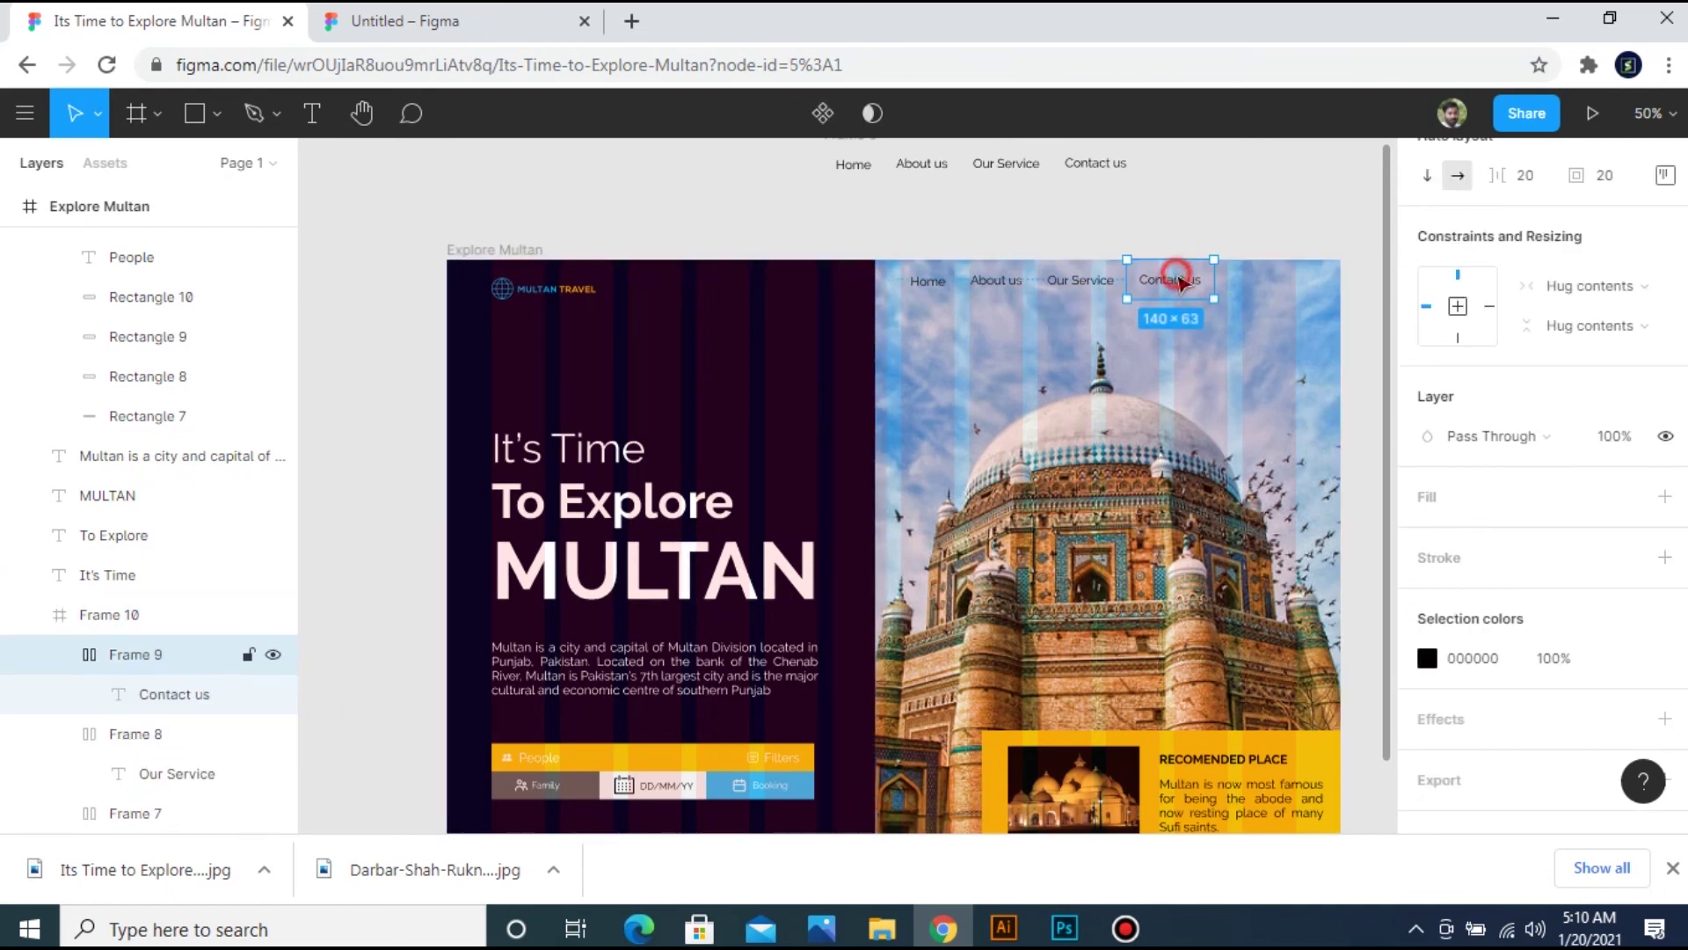
{"action": "double_click", "coordinate": [1181, 281]}
{"action": "left_click", "coordinate": [1195, 216]}
{"action": "left_click", "coordinate": [1190, 263]}
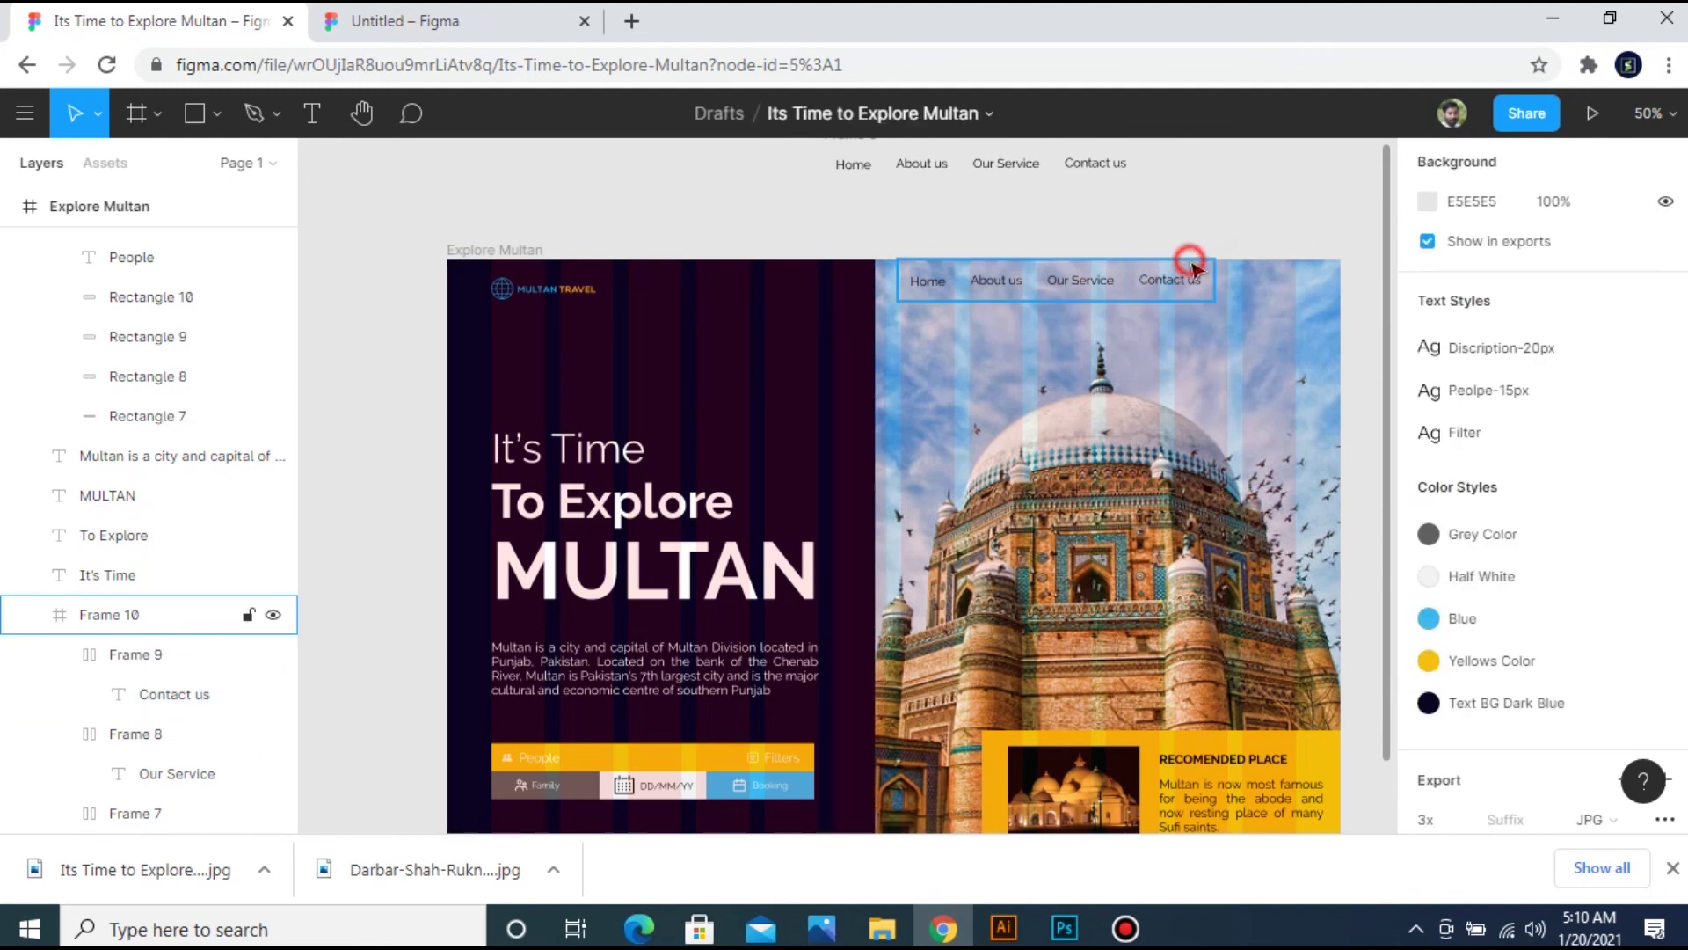
{"action": "left_click", "coordinate": [1189, 261]}
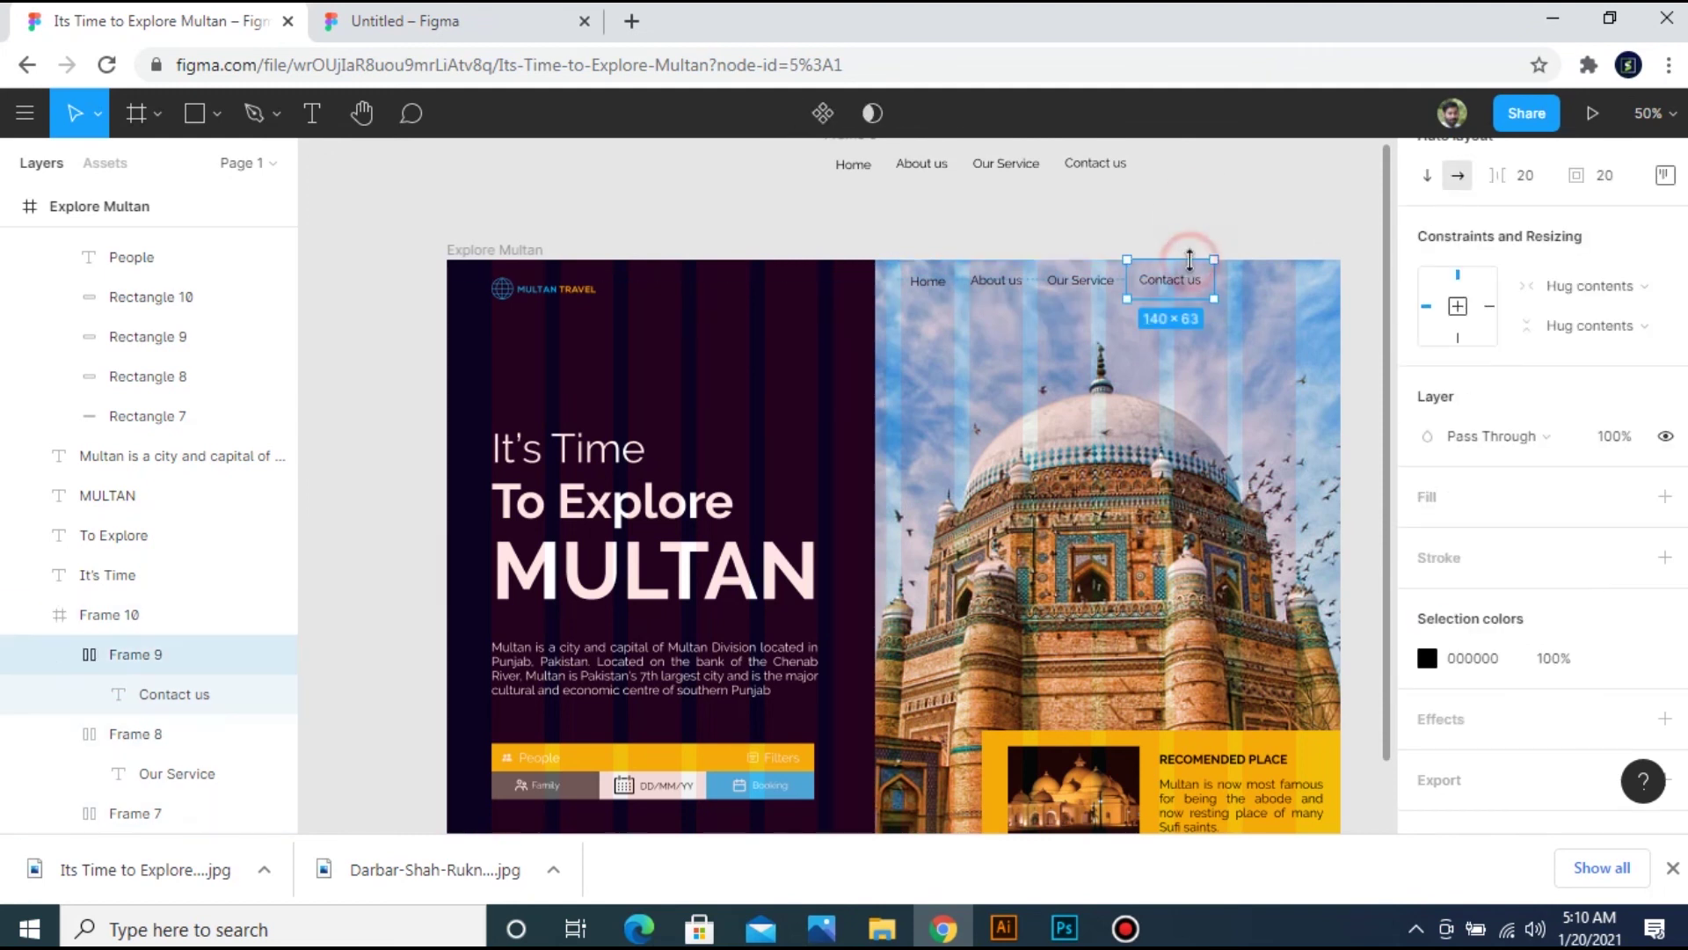
{"action": "left_click", "coordinate": [1440, 498]}
{"action": "left_click", "coordinate": [1181, 218]}
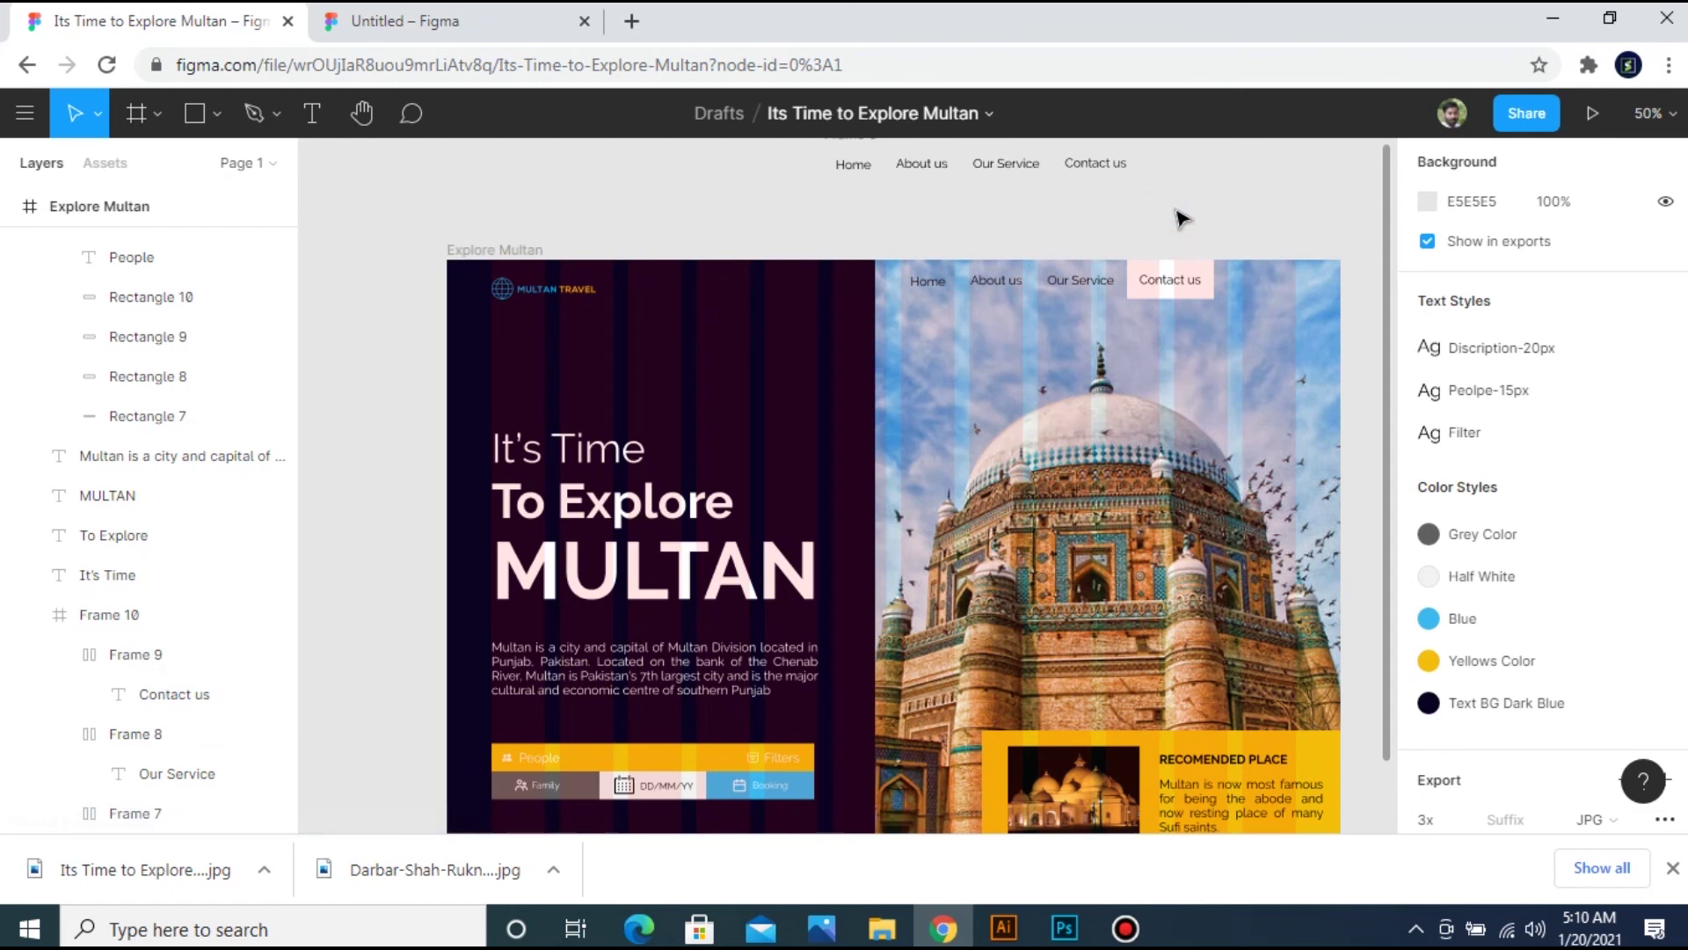
Check the reference design in the Untitled file and hide the 12-column layout grid on the Explore Multan frame.
{"action": "key", "text": "minus"}
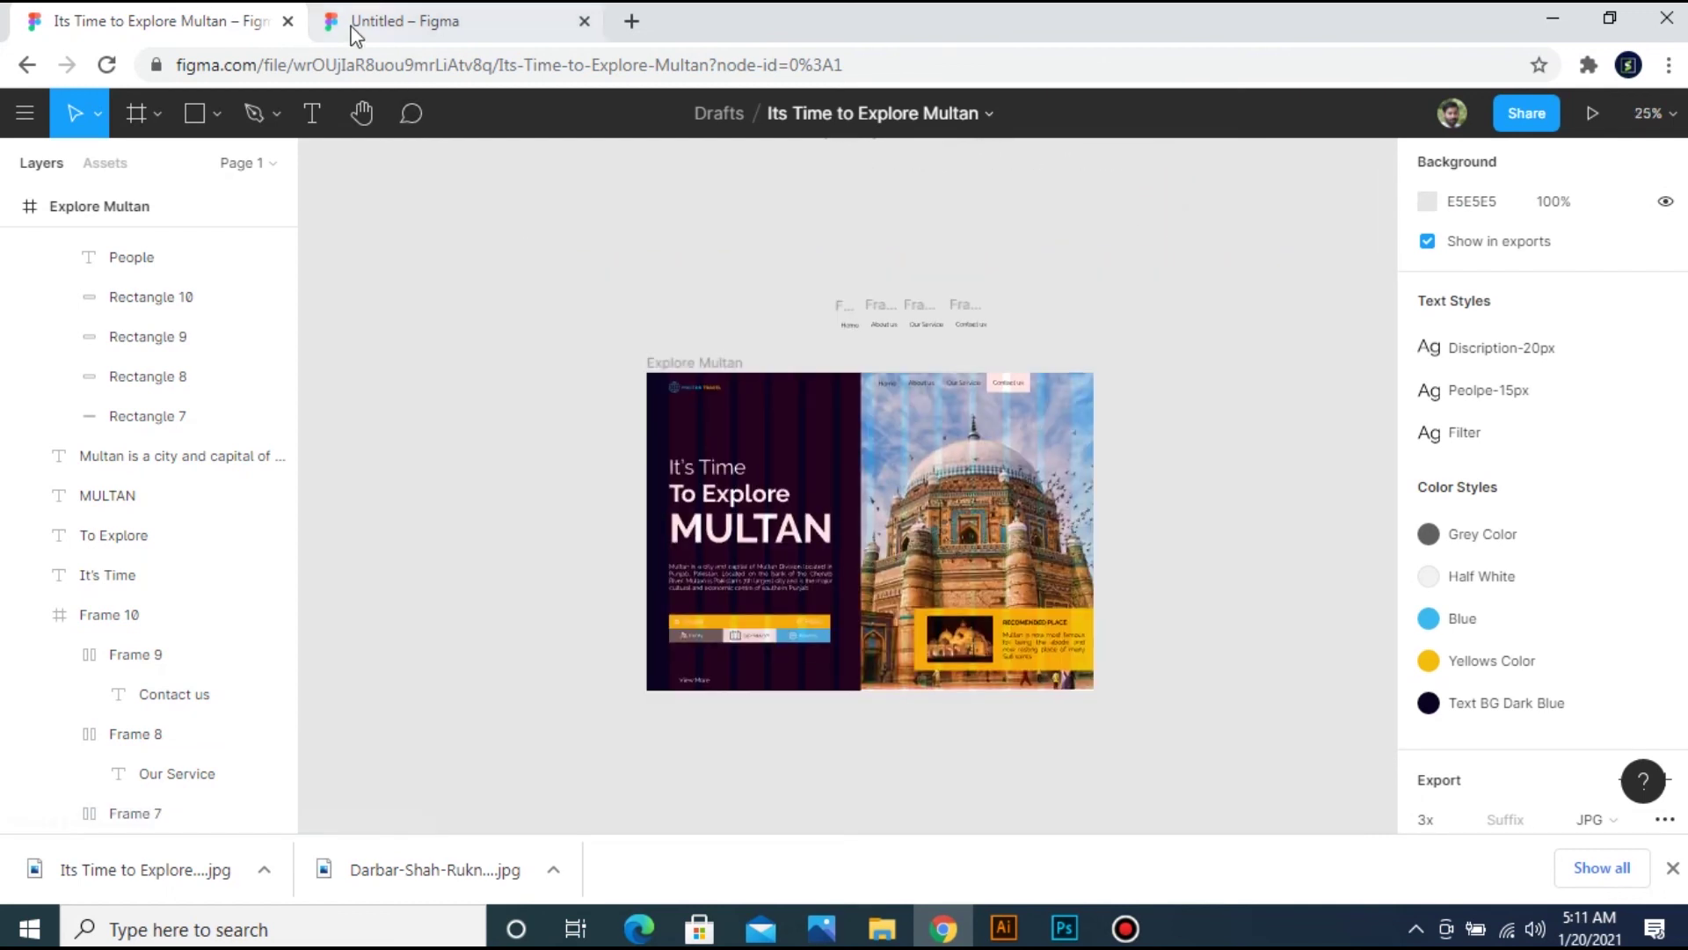
{"action": "left_click", "coordinate": [355, 35]}
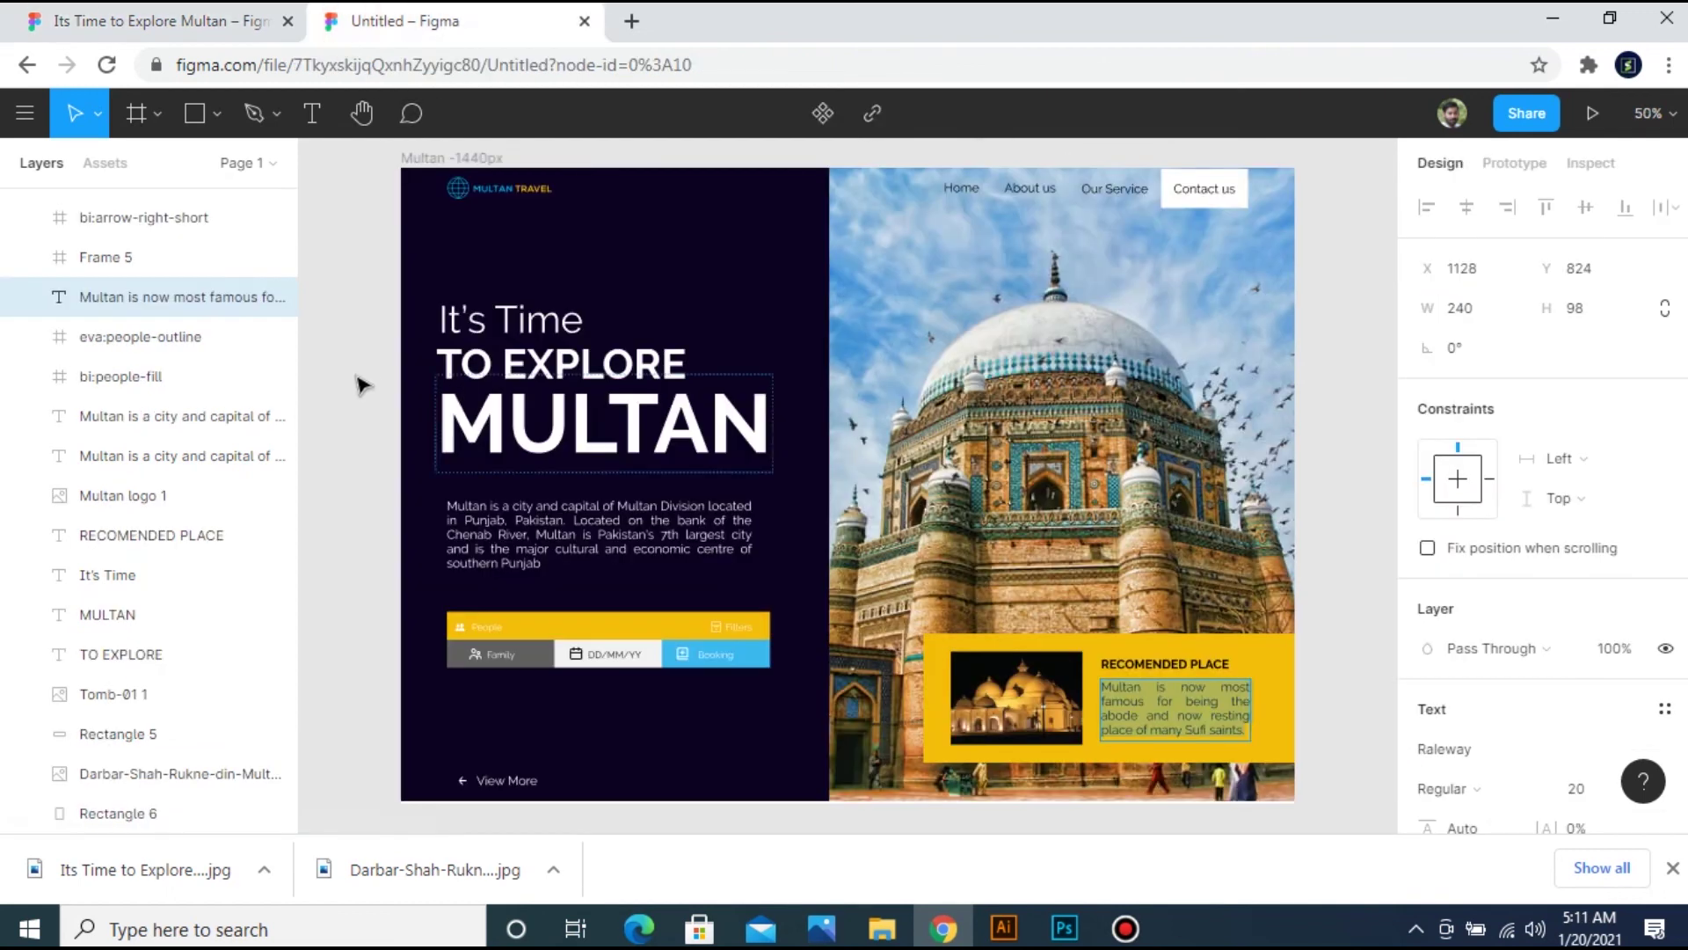
{"action": "left_click", "coordinate": [236, 28]}
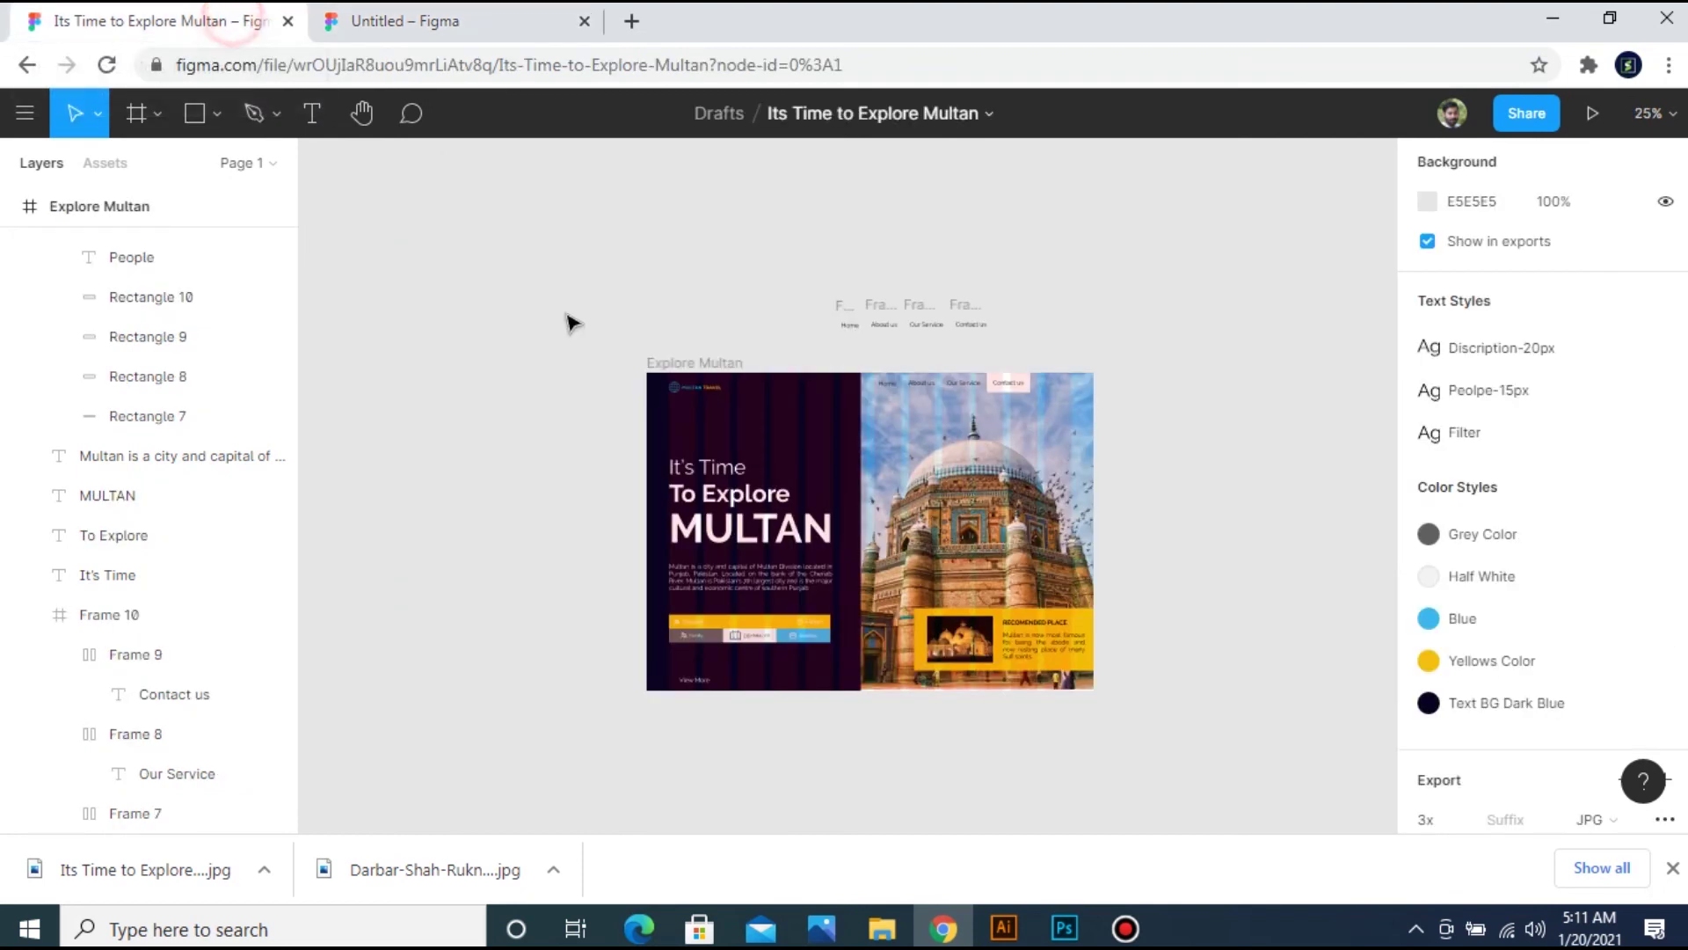
{"action": "left_click", "coordinate": [704, 363]}
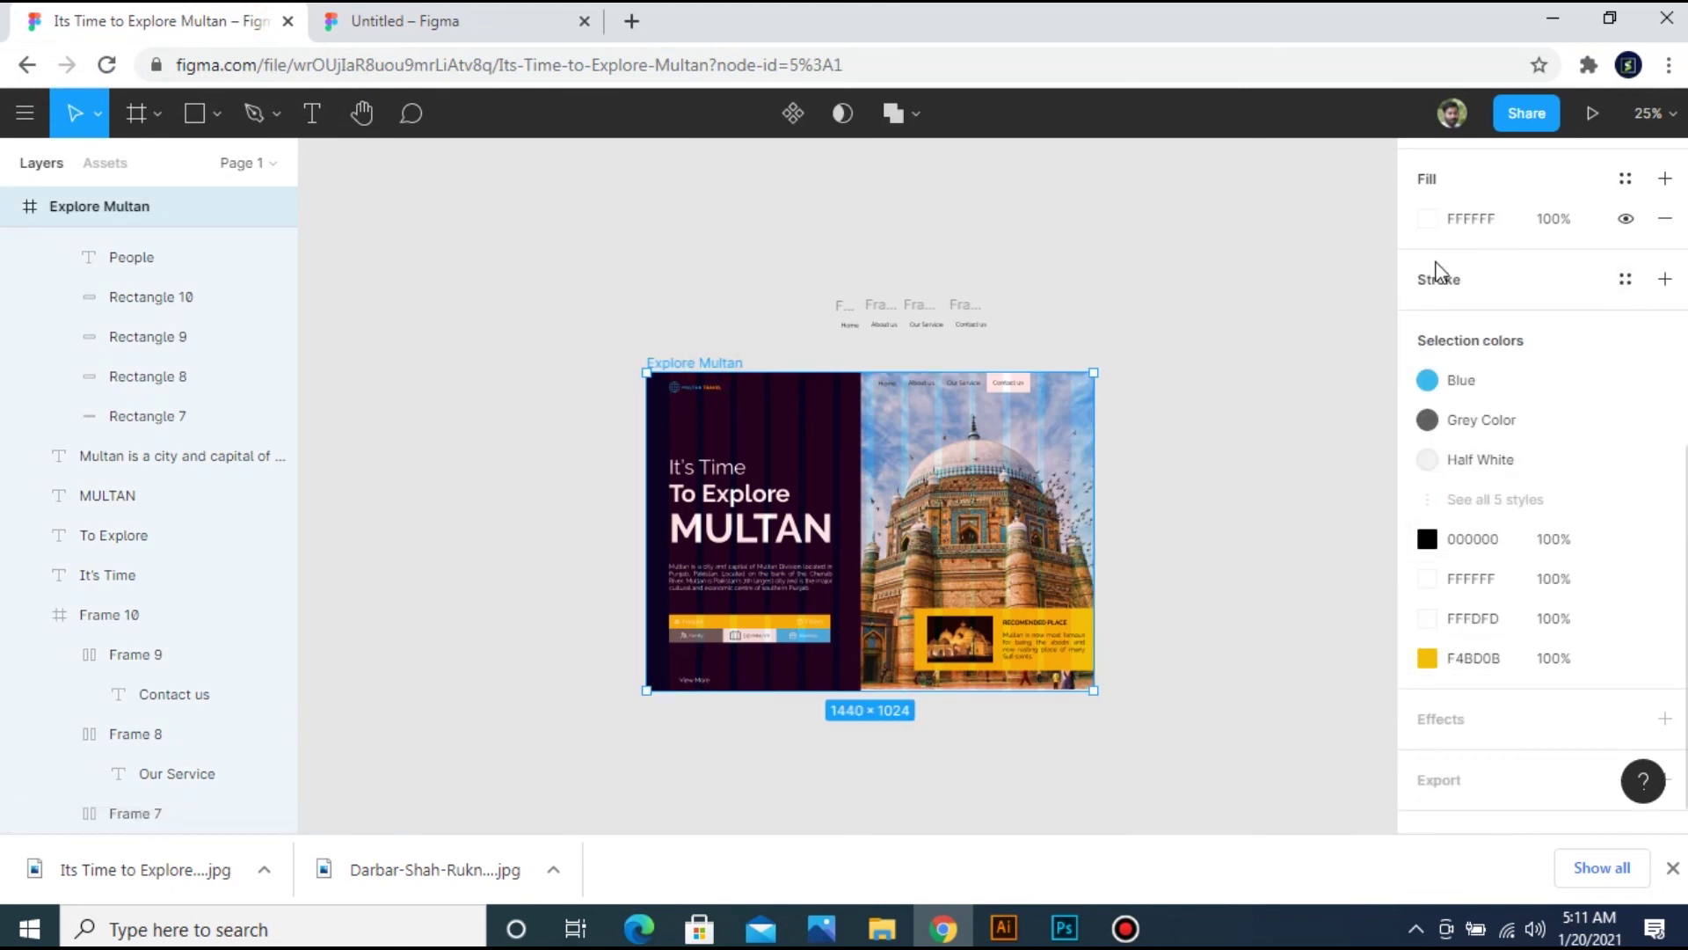
{"action": "scroll", "coordinate": [1515, 586], "scroll_direction": "up", "scroll_amount": 5}
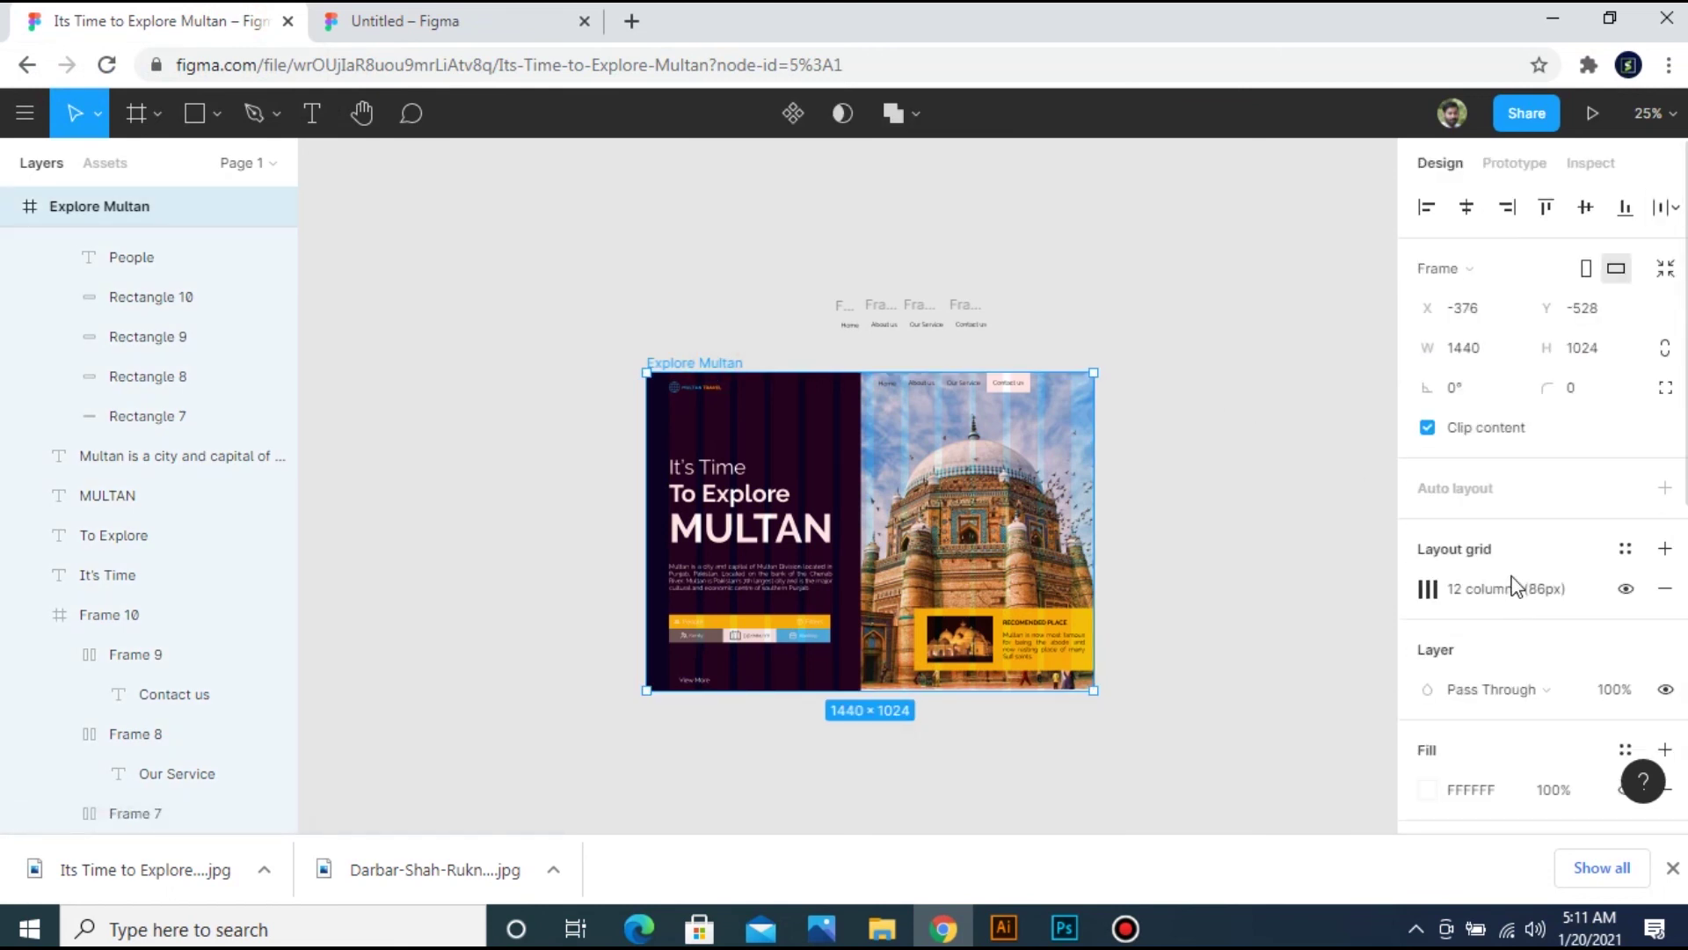
{"action": "left_click", "coordinate": [1627, 587]}
{"action": "left_click", "coordinate": [1337, 629]}
{"action": "key", "text": "minus"}
{"action": "key", "text": "plus"}
{"action": "key", "text": "plus"}
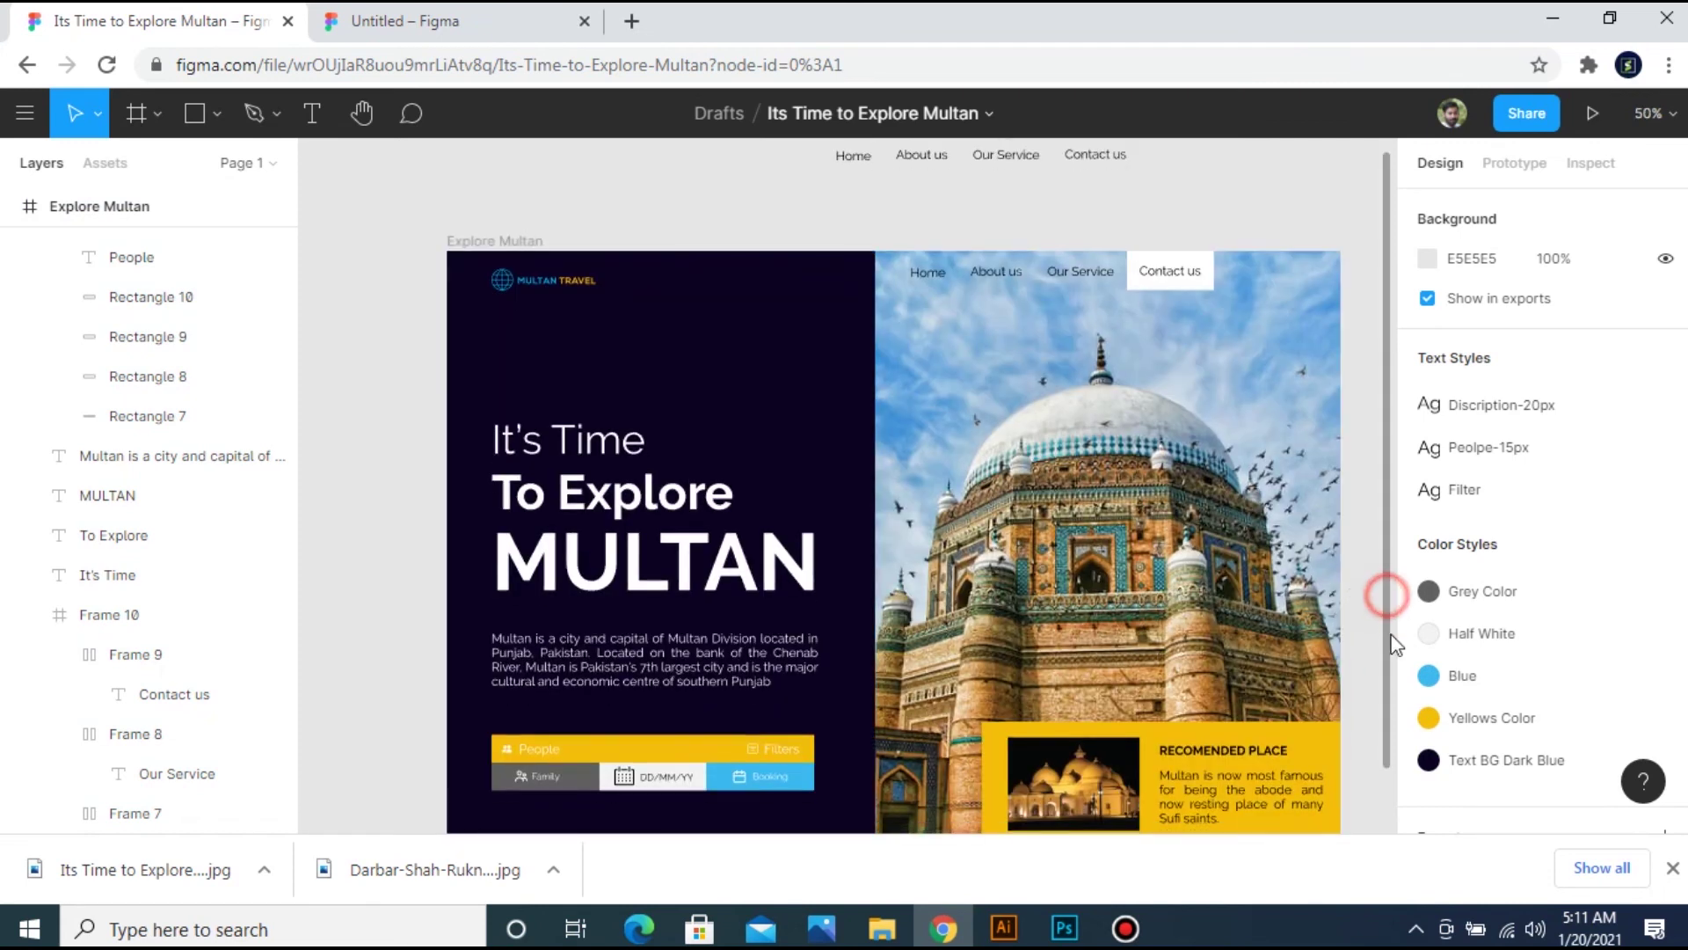
{"action": "scroll", "coordinate": [1390, 615], "scroll_direction": "down", "scroll_amount": 2}
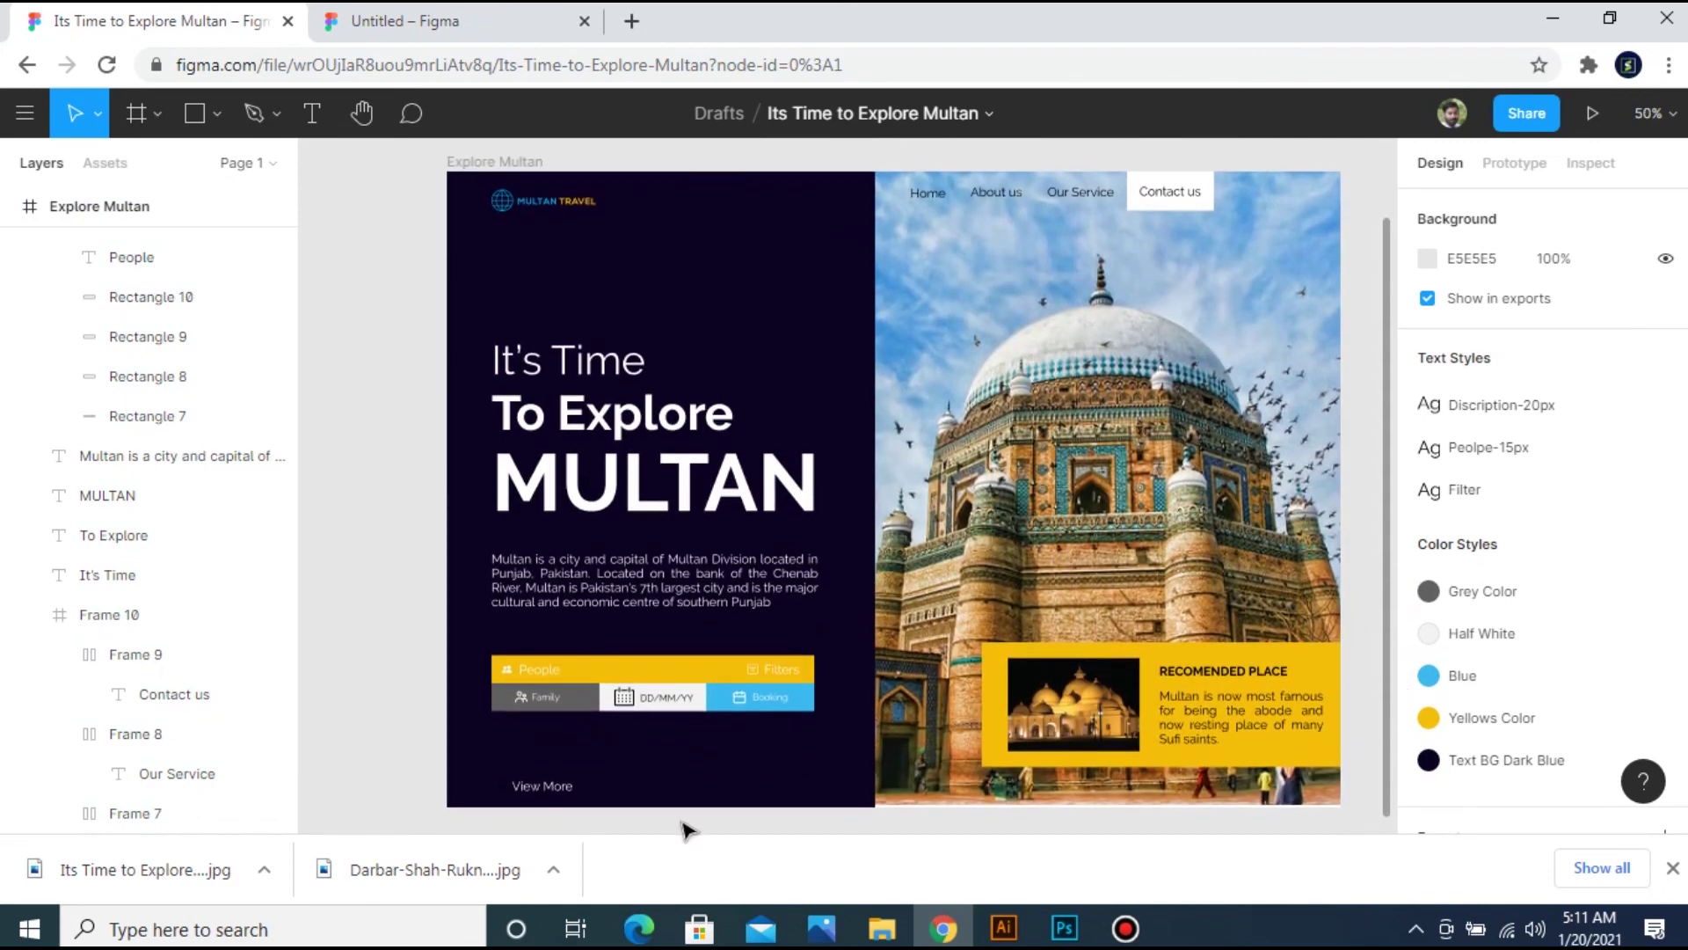
{"action": "left_click", "coordinate": [384, 620]}
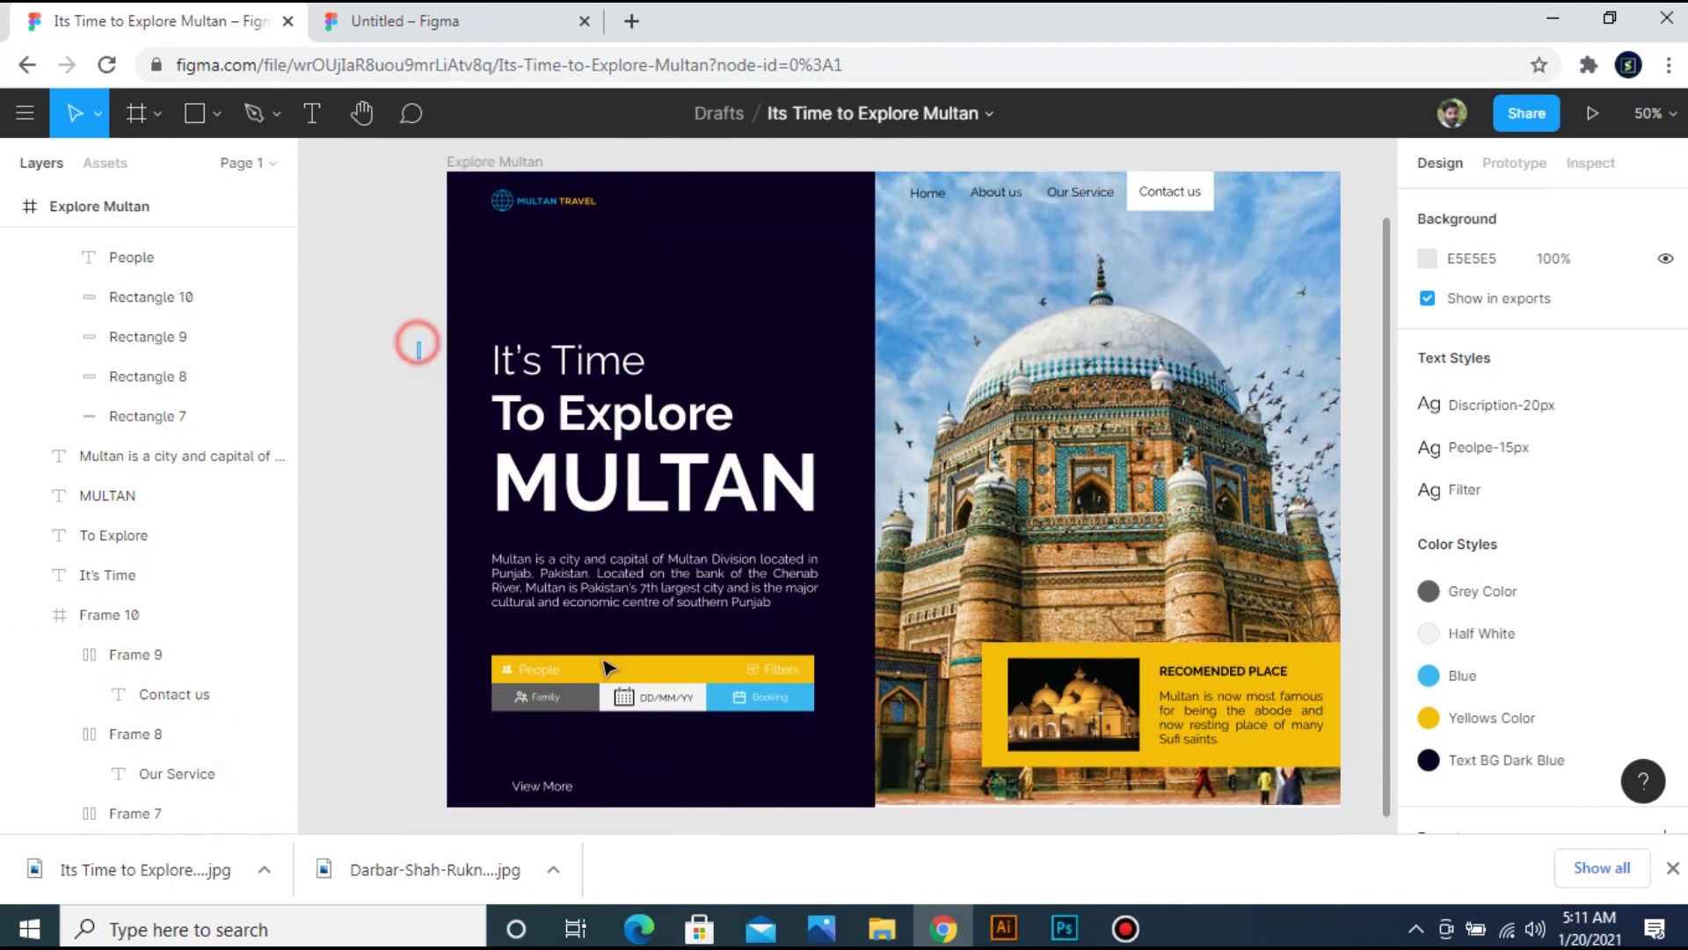
{"action": "left_click_drag", "start_coordinate": [414, 340], "coordinate": [845, 792]}
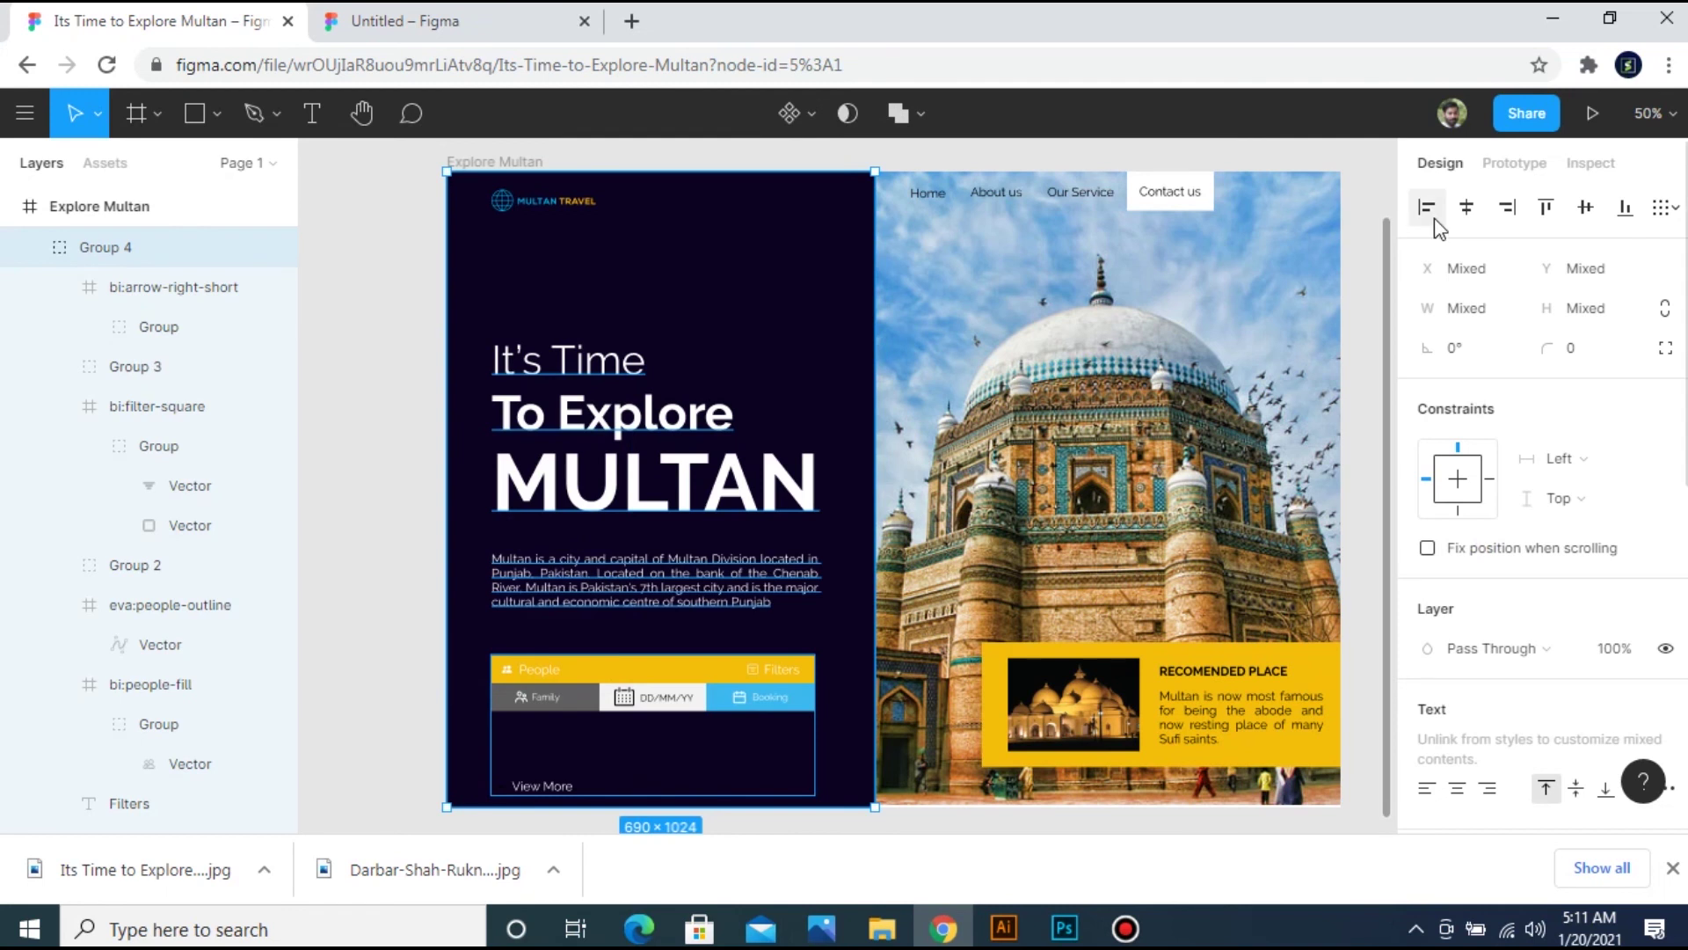
{"action": "left_click", "coordinate": [363, 693]}
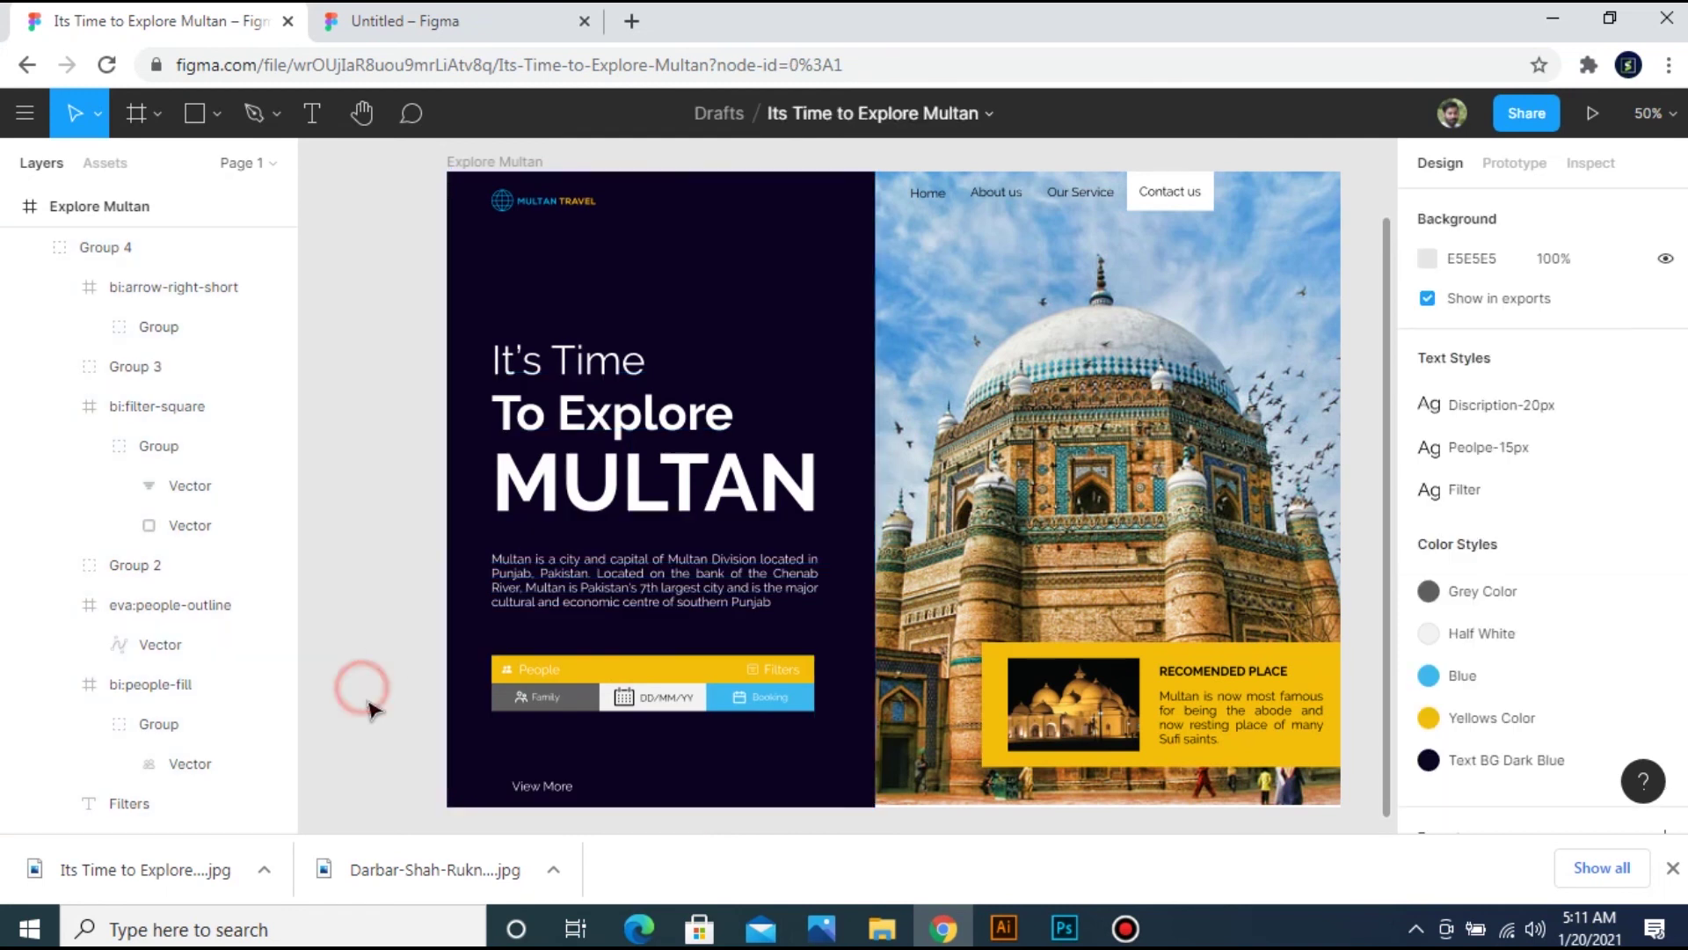
{"action": "left_click", "coordinate": [507, 788]}
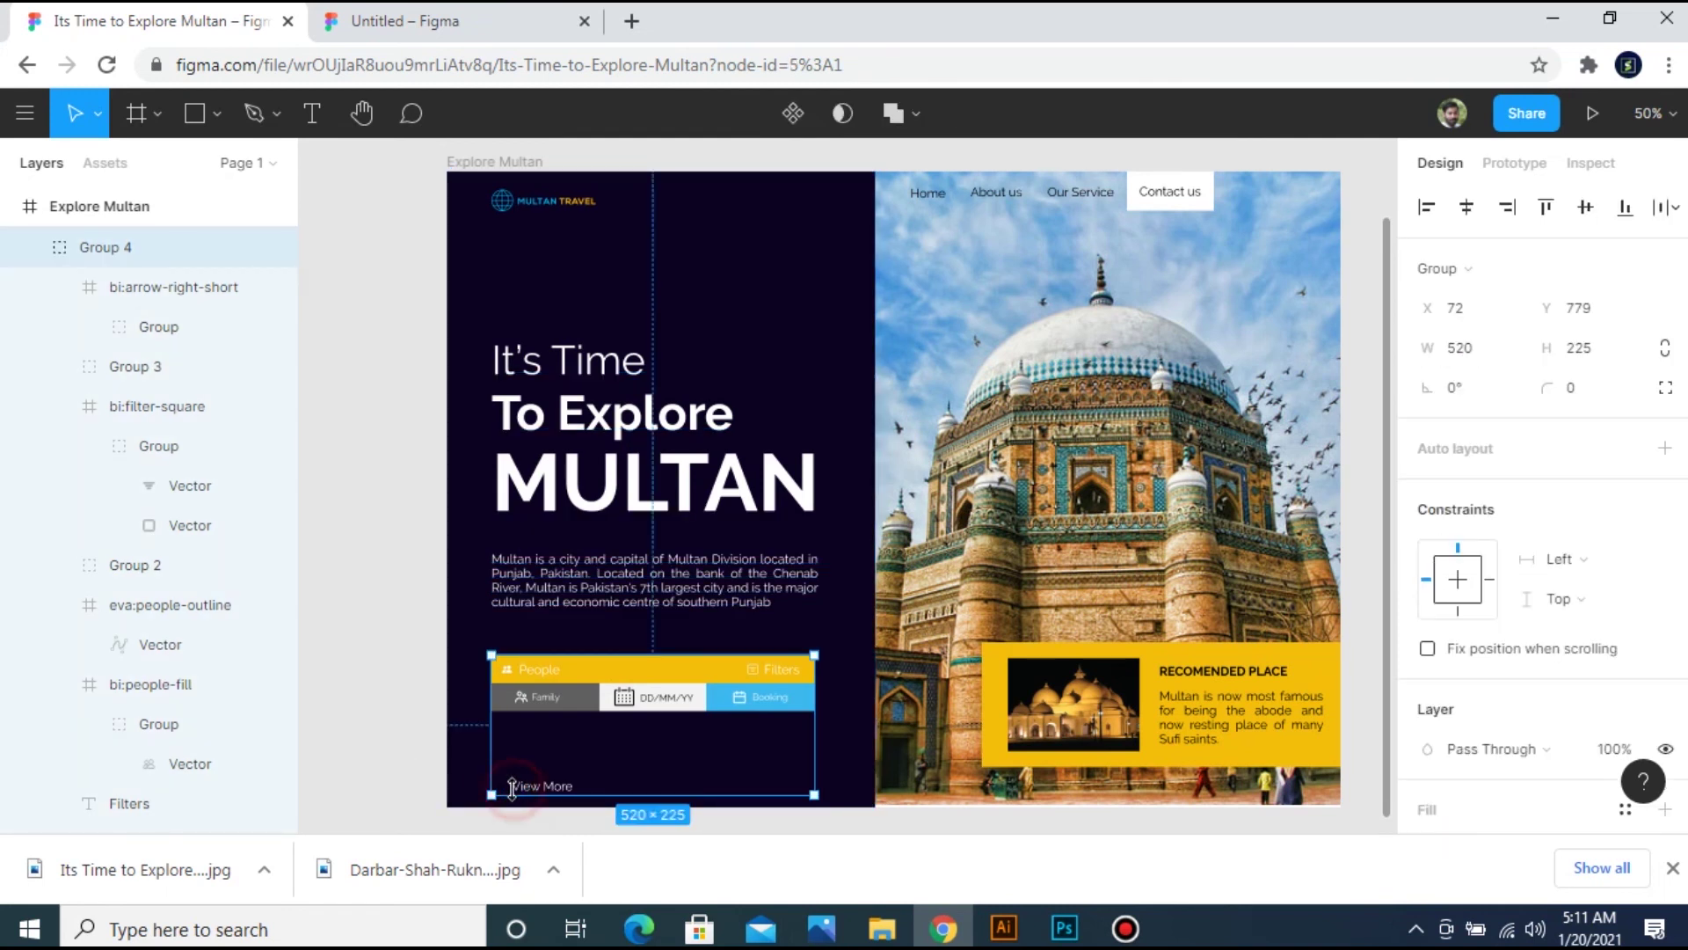
{"action": "left_click", "coordinate": [399, 709]}
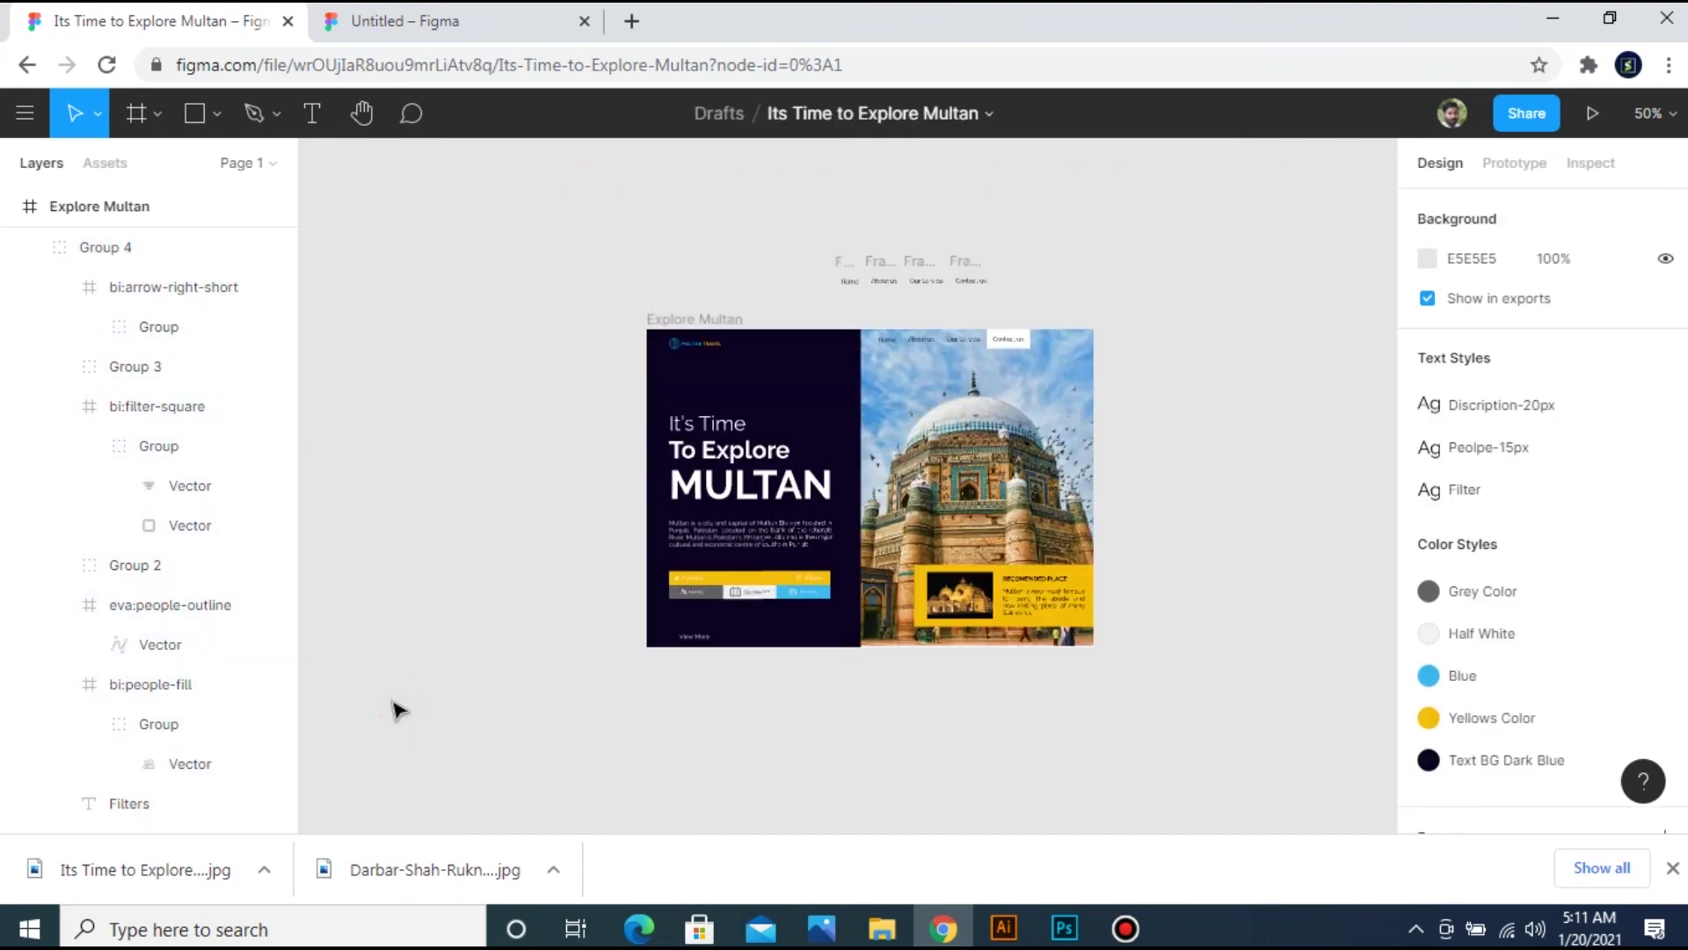